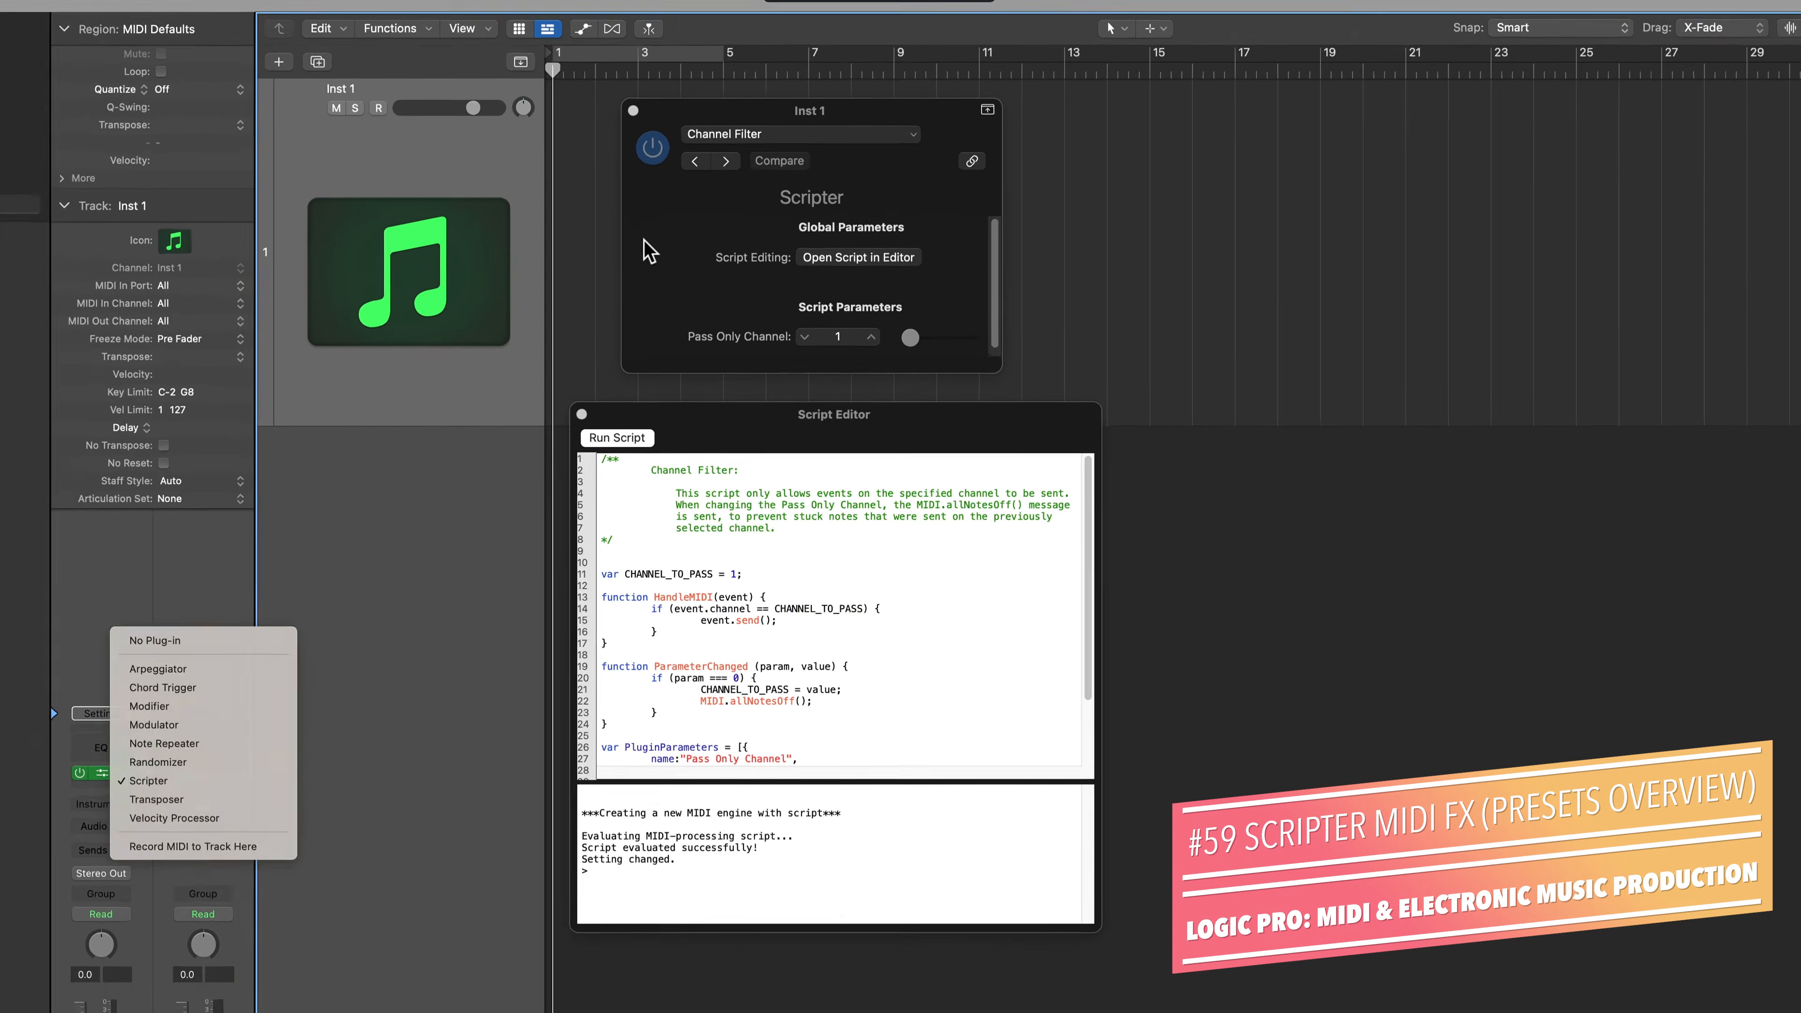
# Step: Examine the Channel Filter script and the list of Scripter presets, including the Tutorial Scripts
pyautogui.click(714, 260)
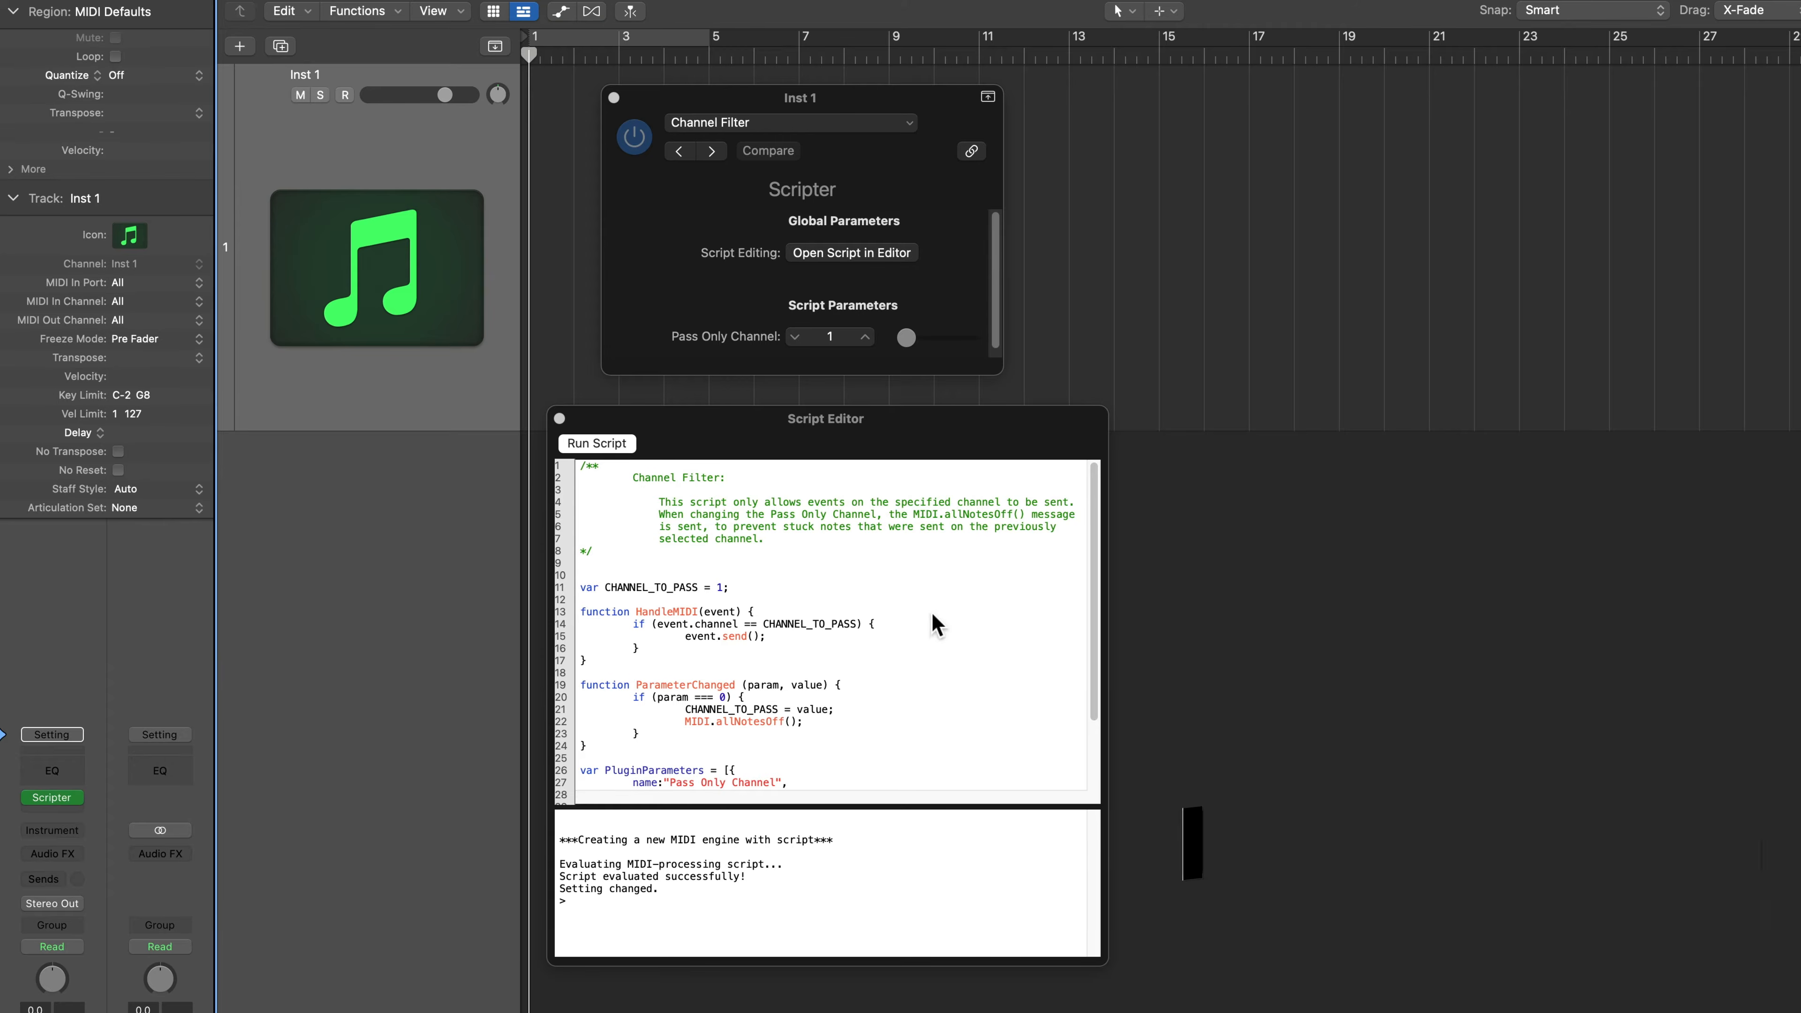
pyautogui.click(813, 624)
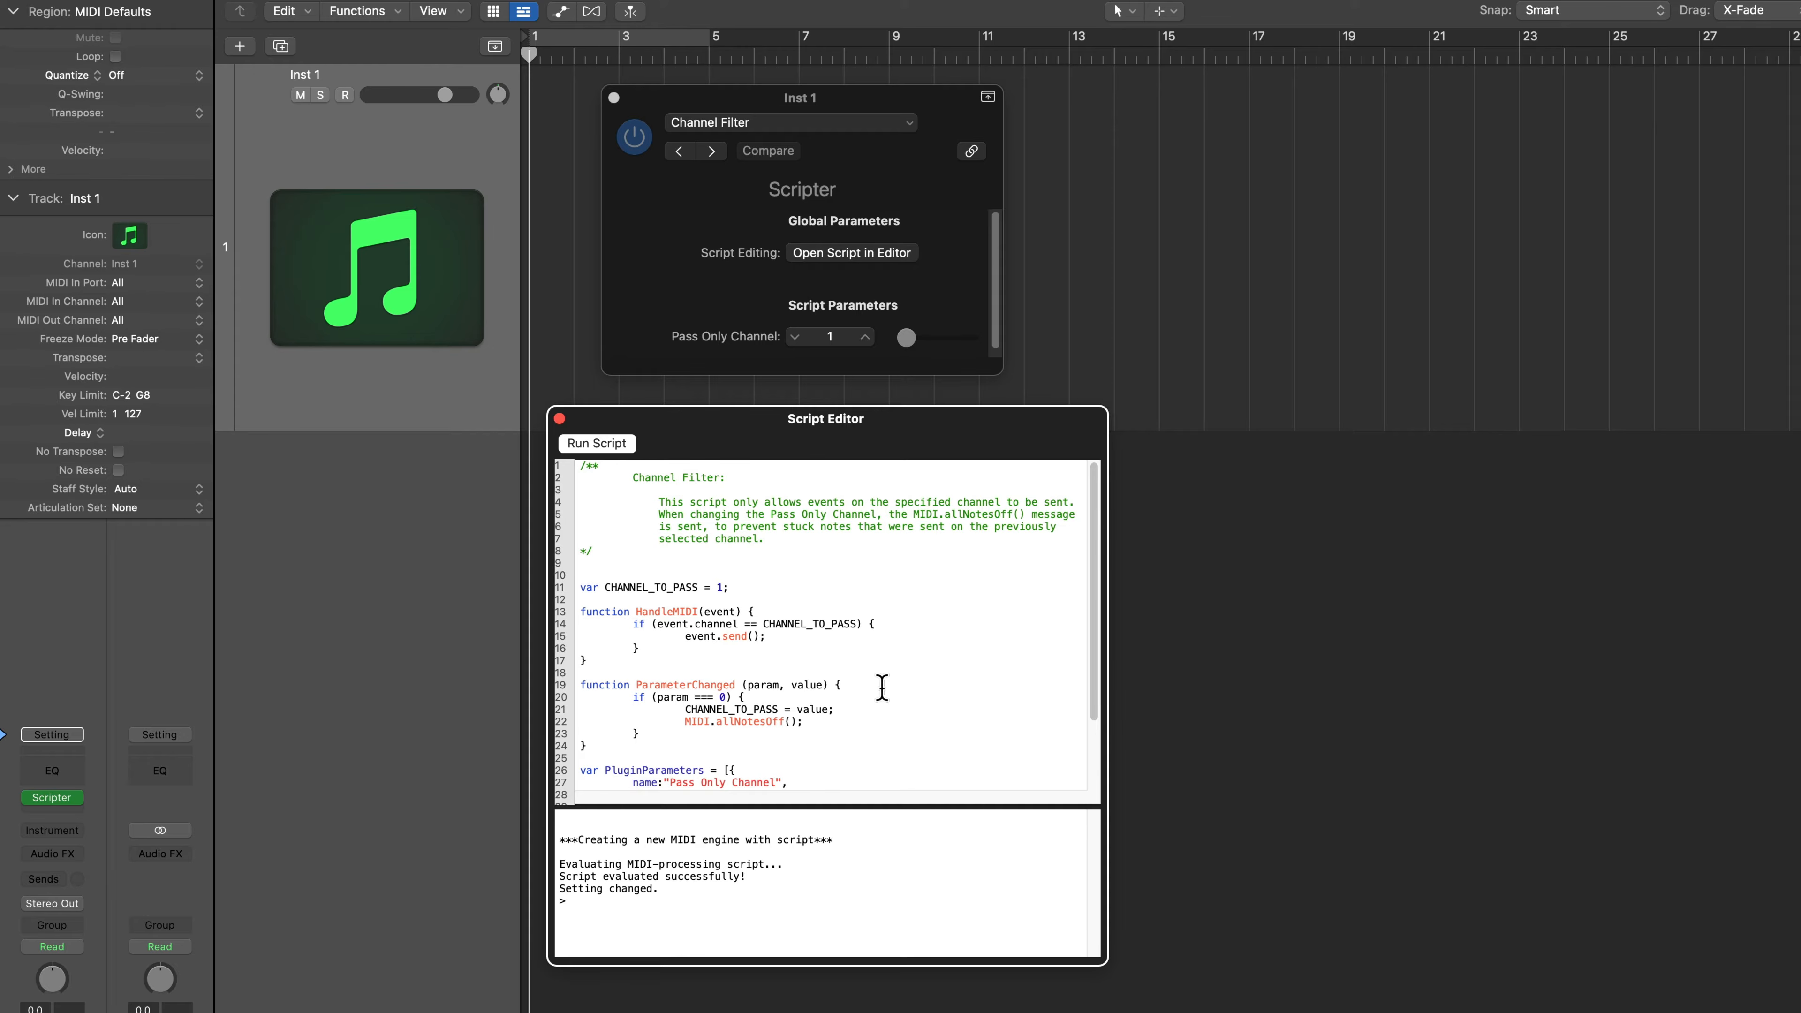
pyautogui.click(812, 122)
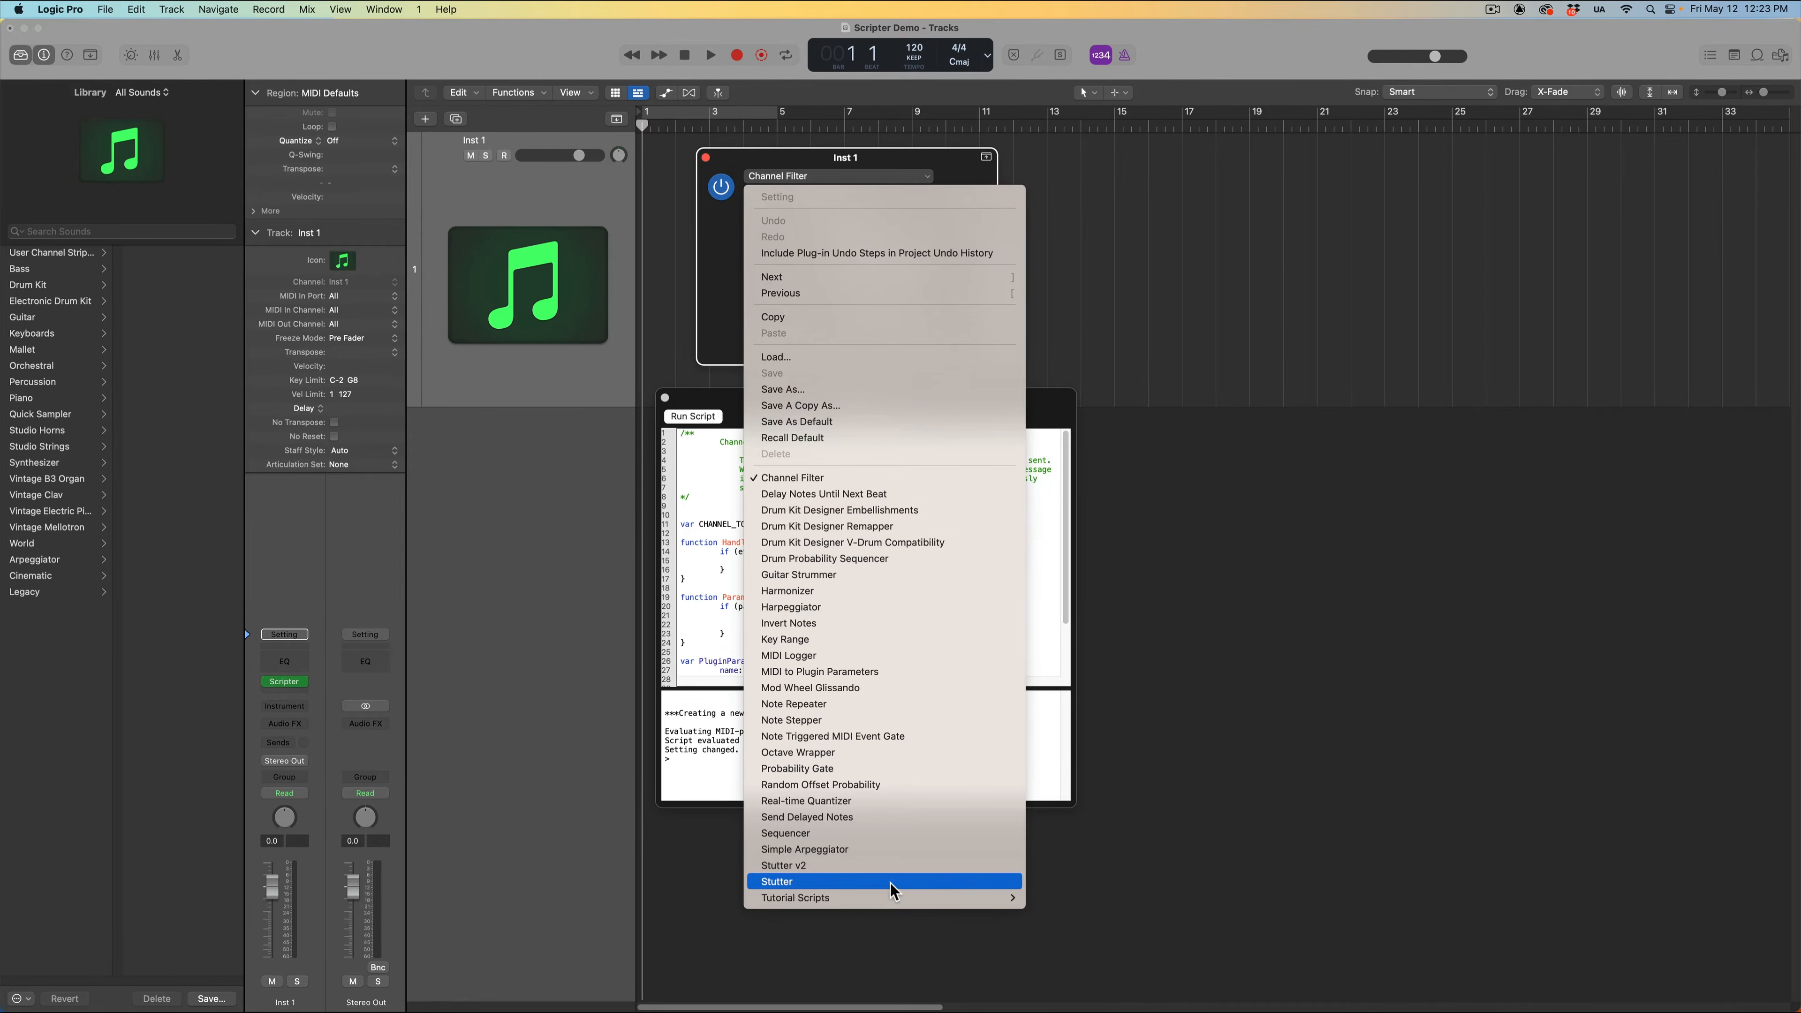
pyautogui.moveTo(895, 906)
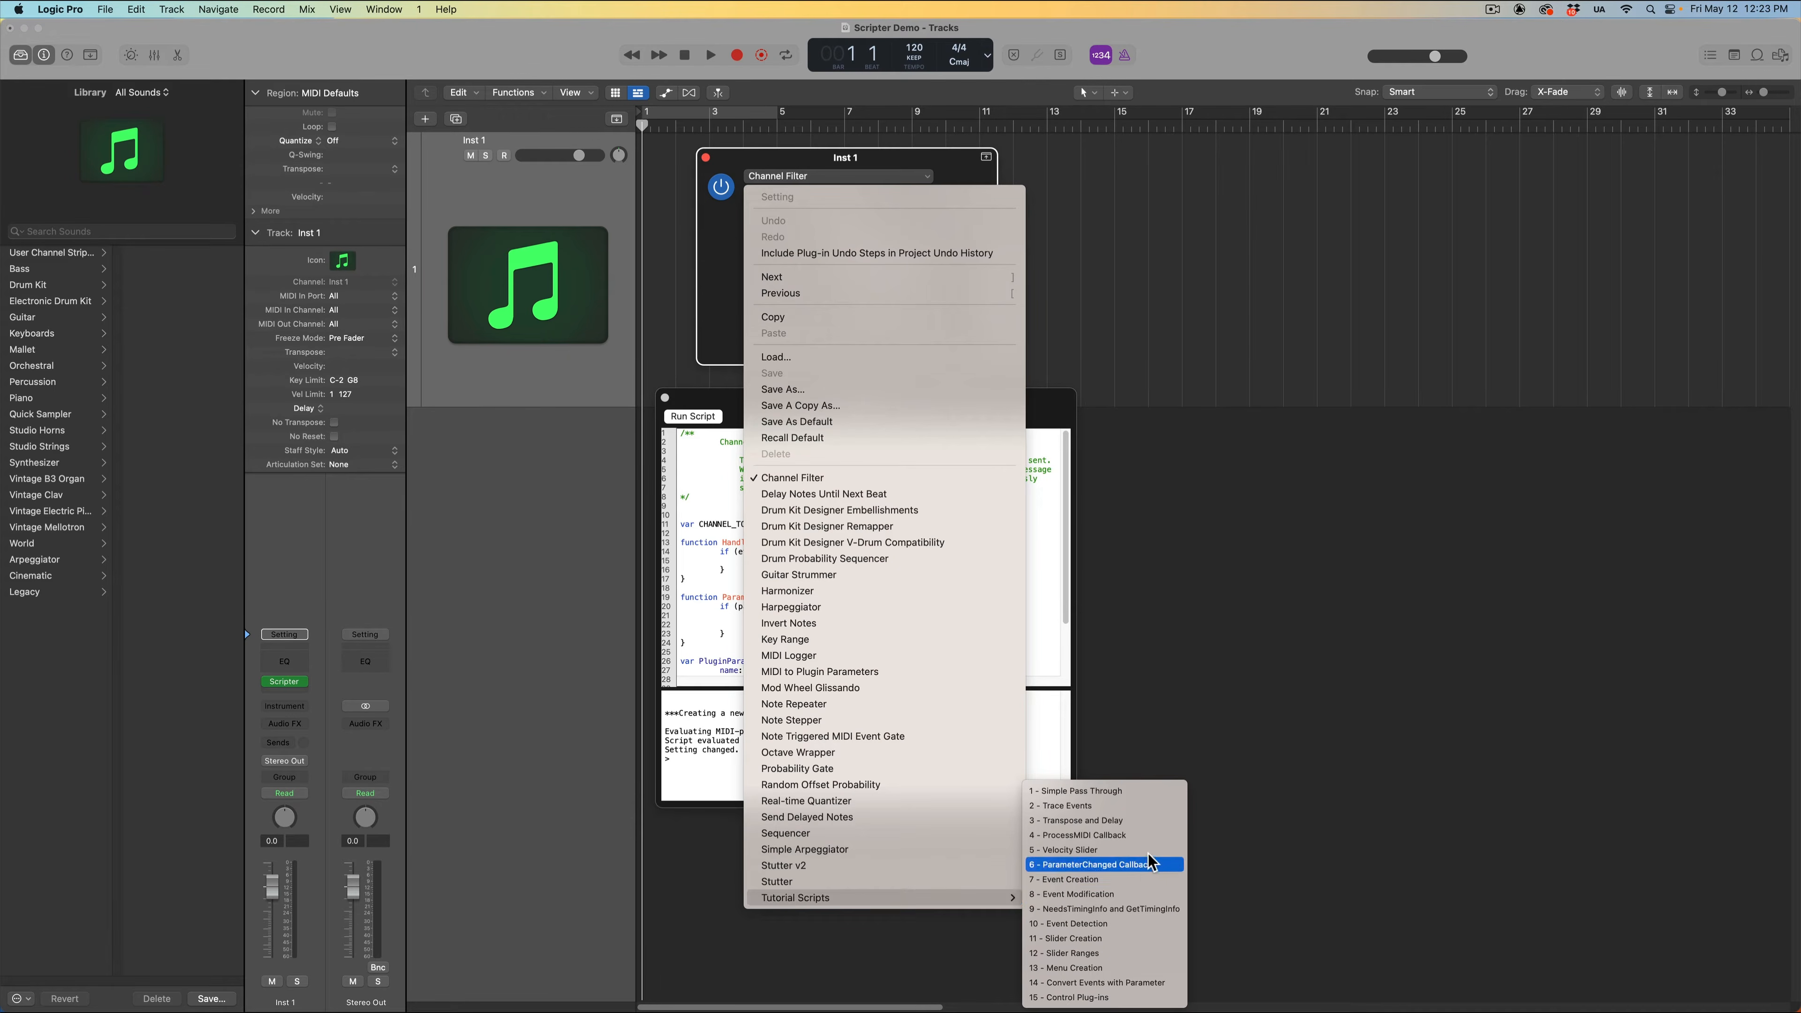
pyautogui.click(1149, 984)
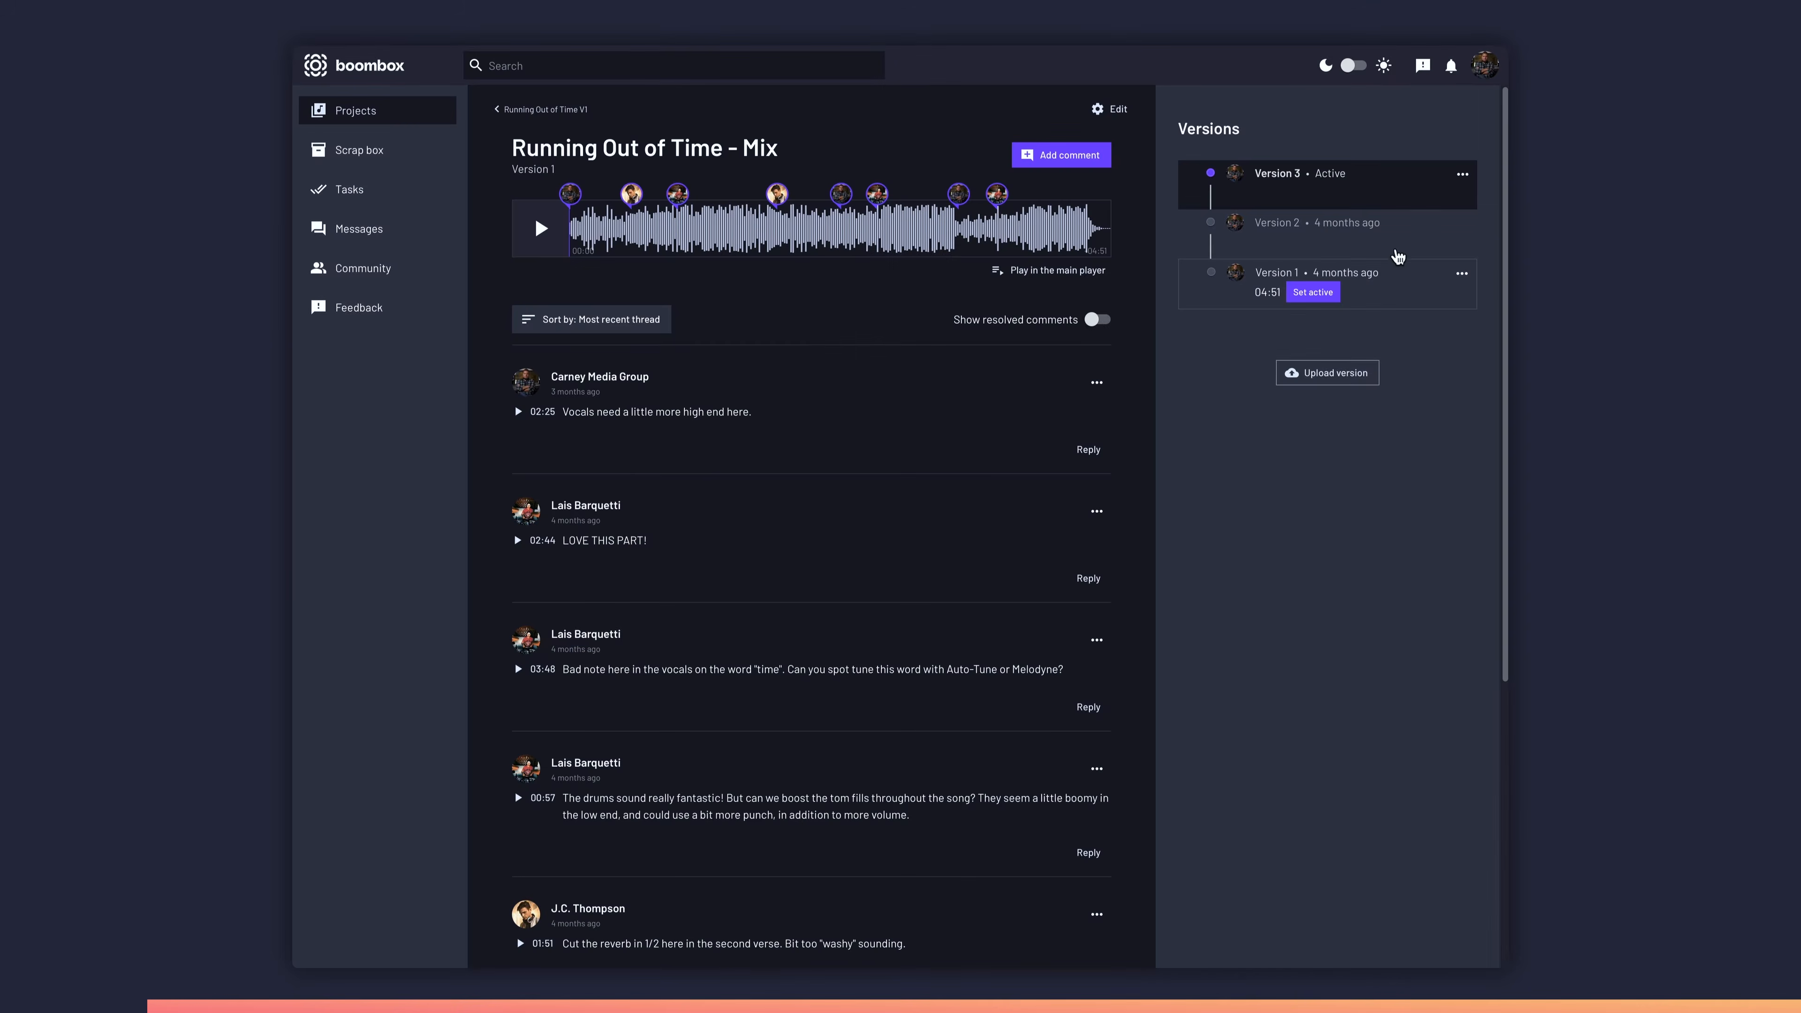
# Step: Switch to boombox and upload the four WAV tracks to the project Mayday Children - The Heartbreak EP
pyautogui.click(1400, 248)
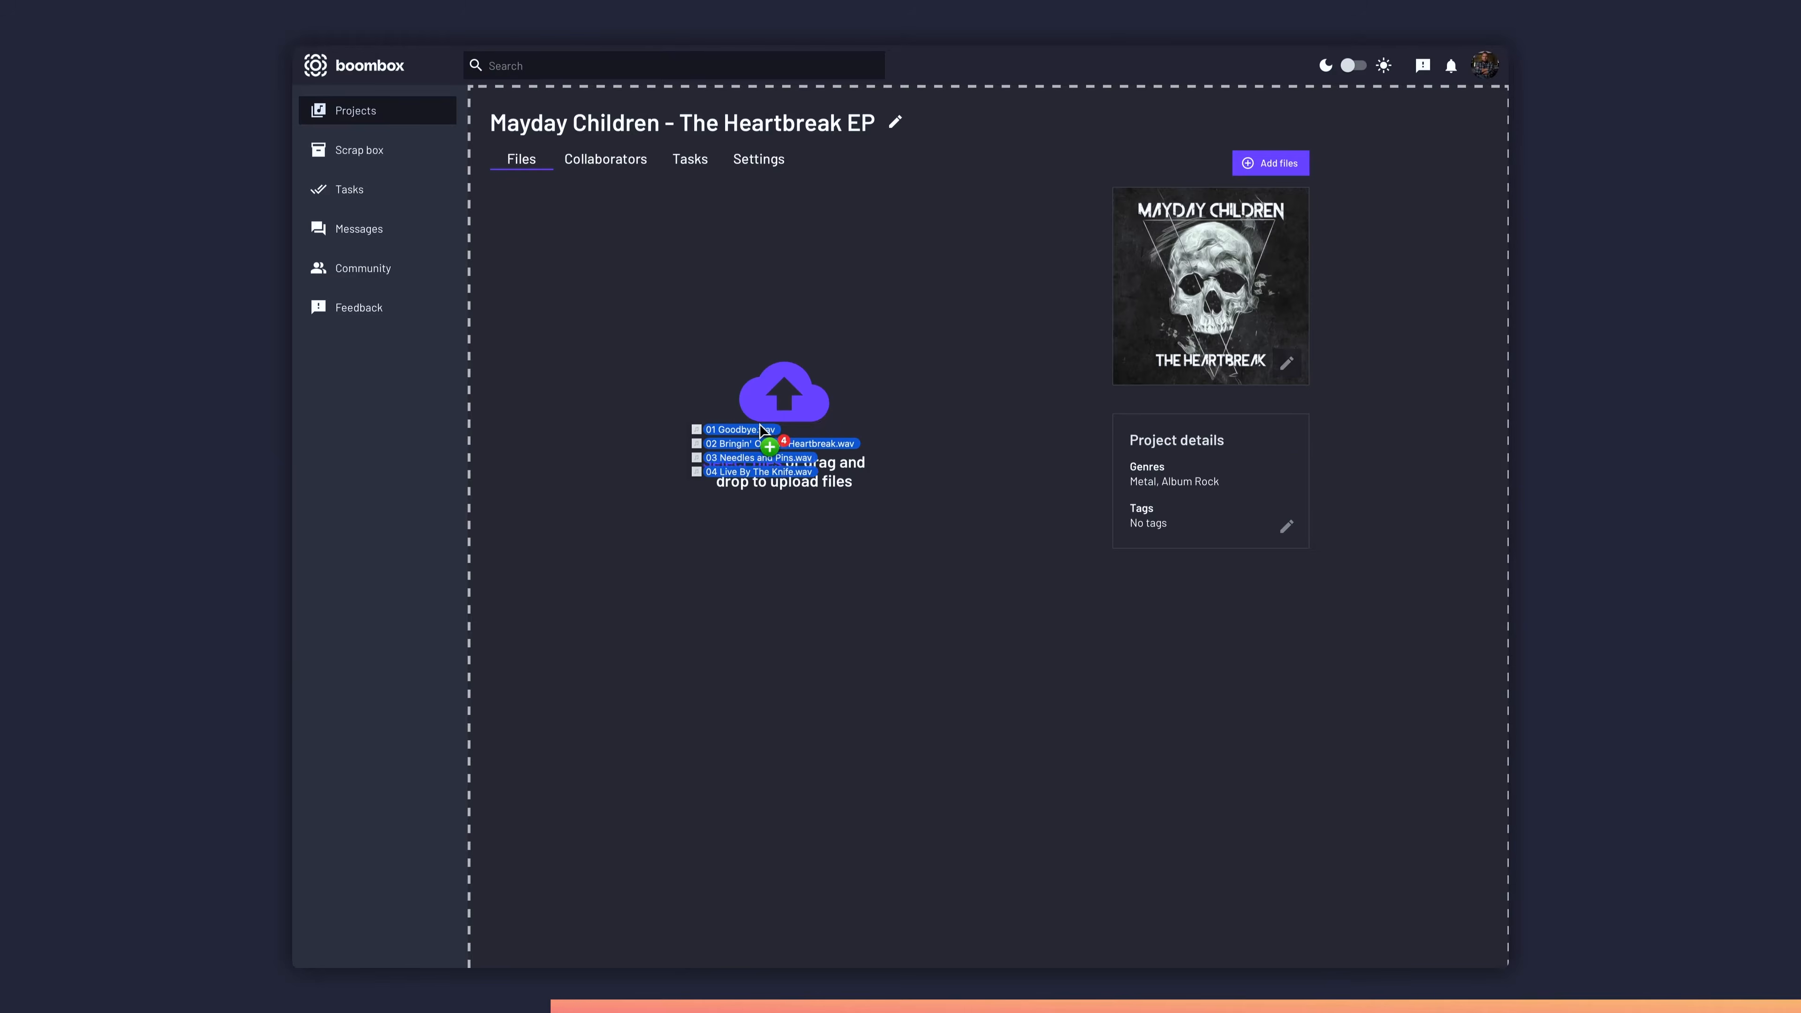
pyautogui.moveTo(710, 419); pyautogui.dragTo(757, 435)
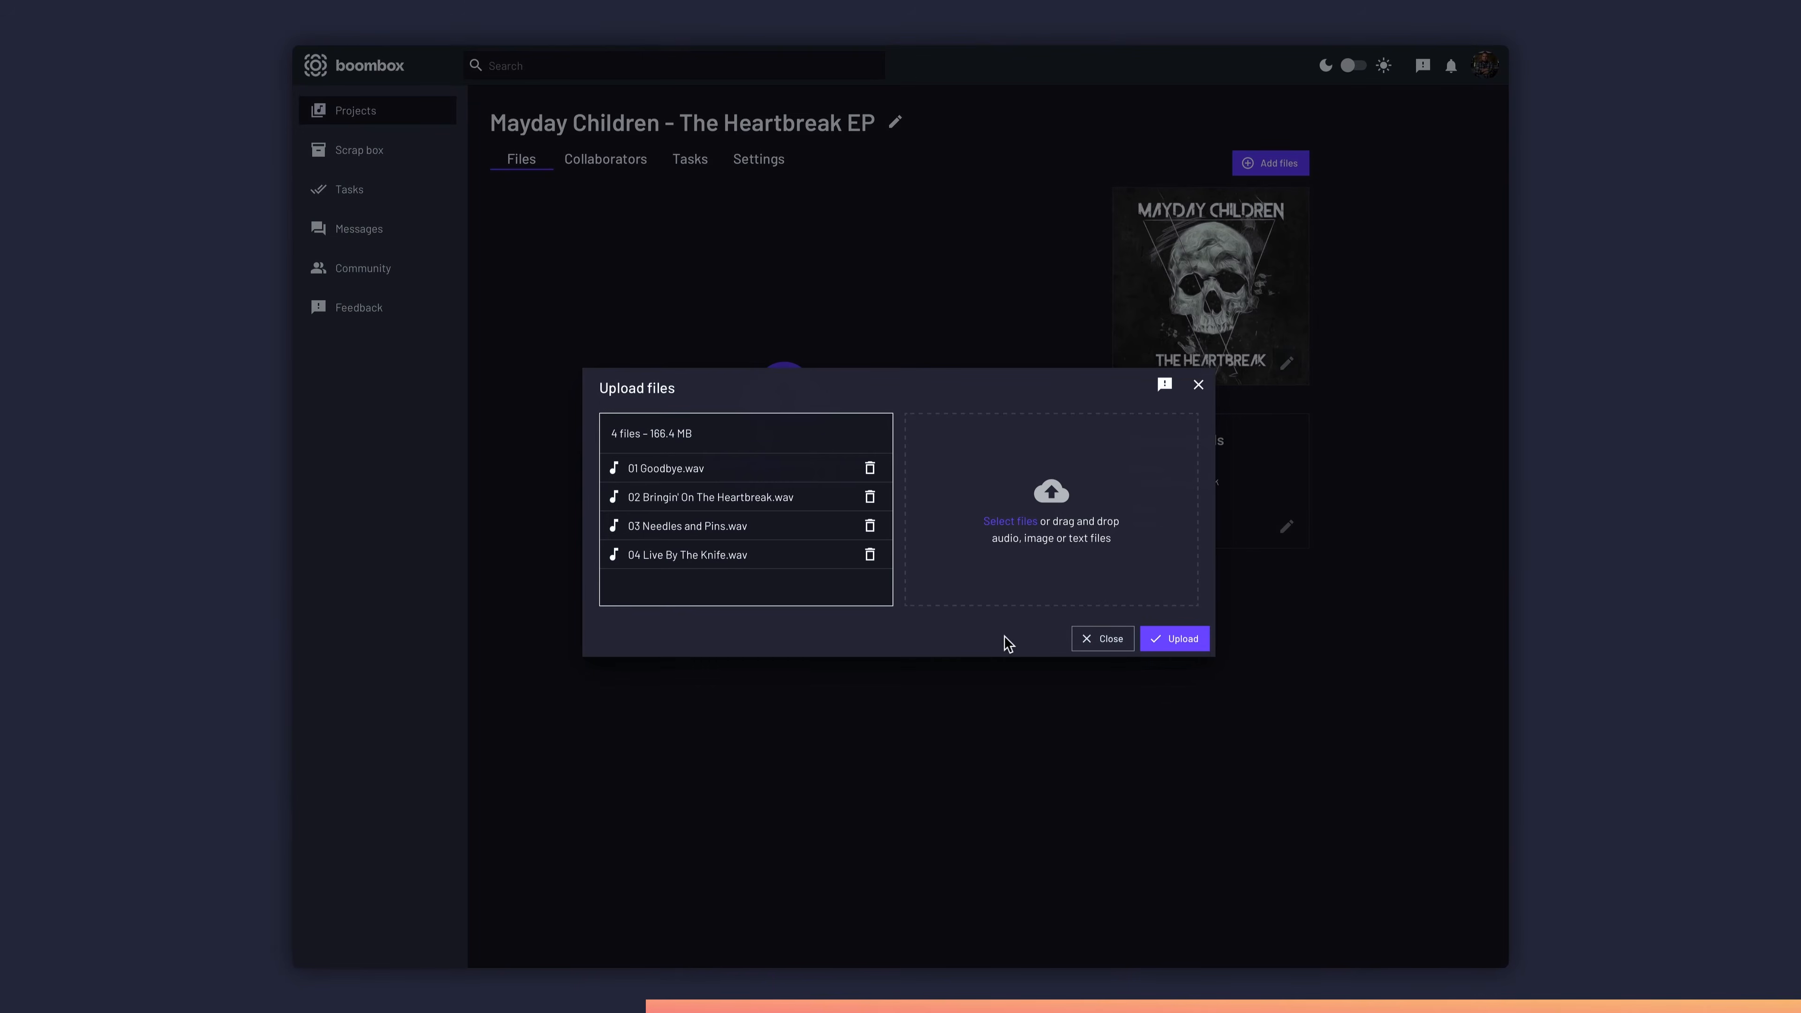
pyautogui.click(1149, 638)
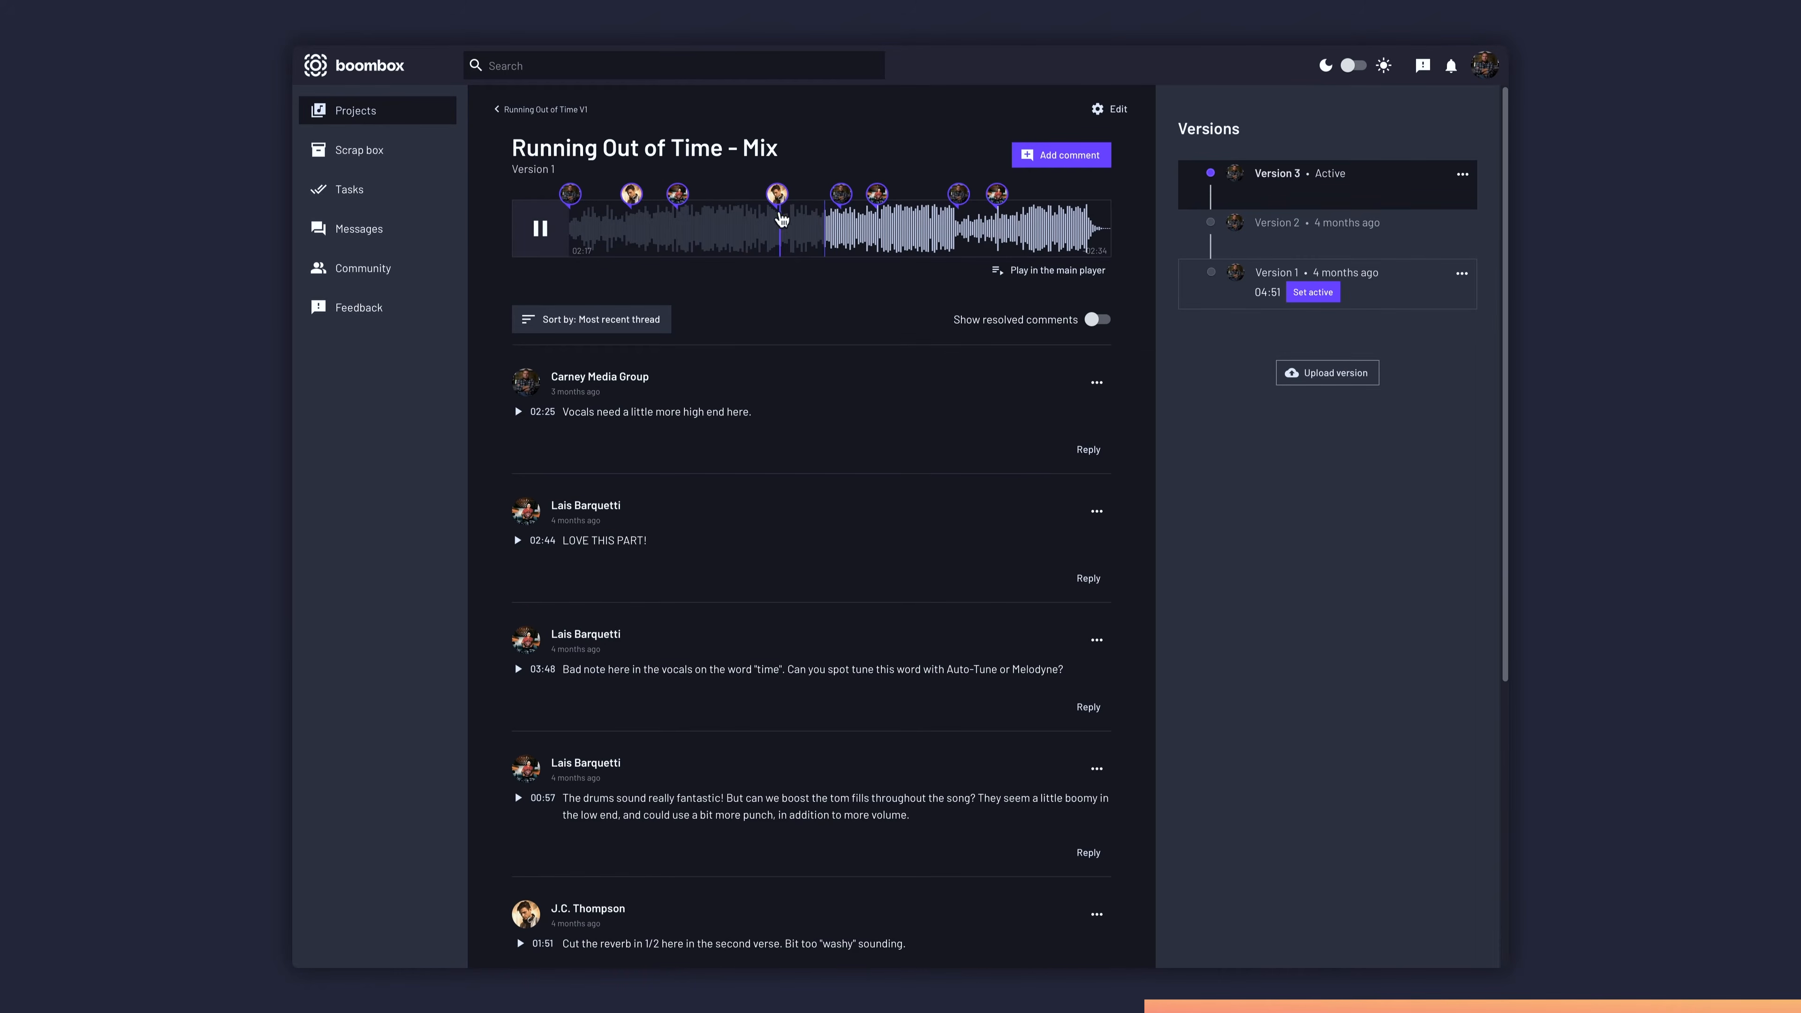
pyautogui.scroll(-5, 829, 482)
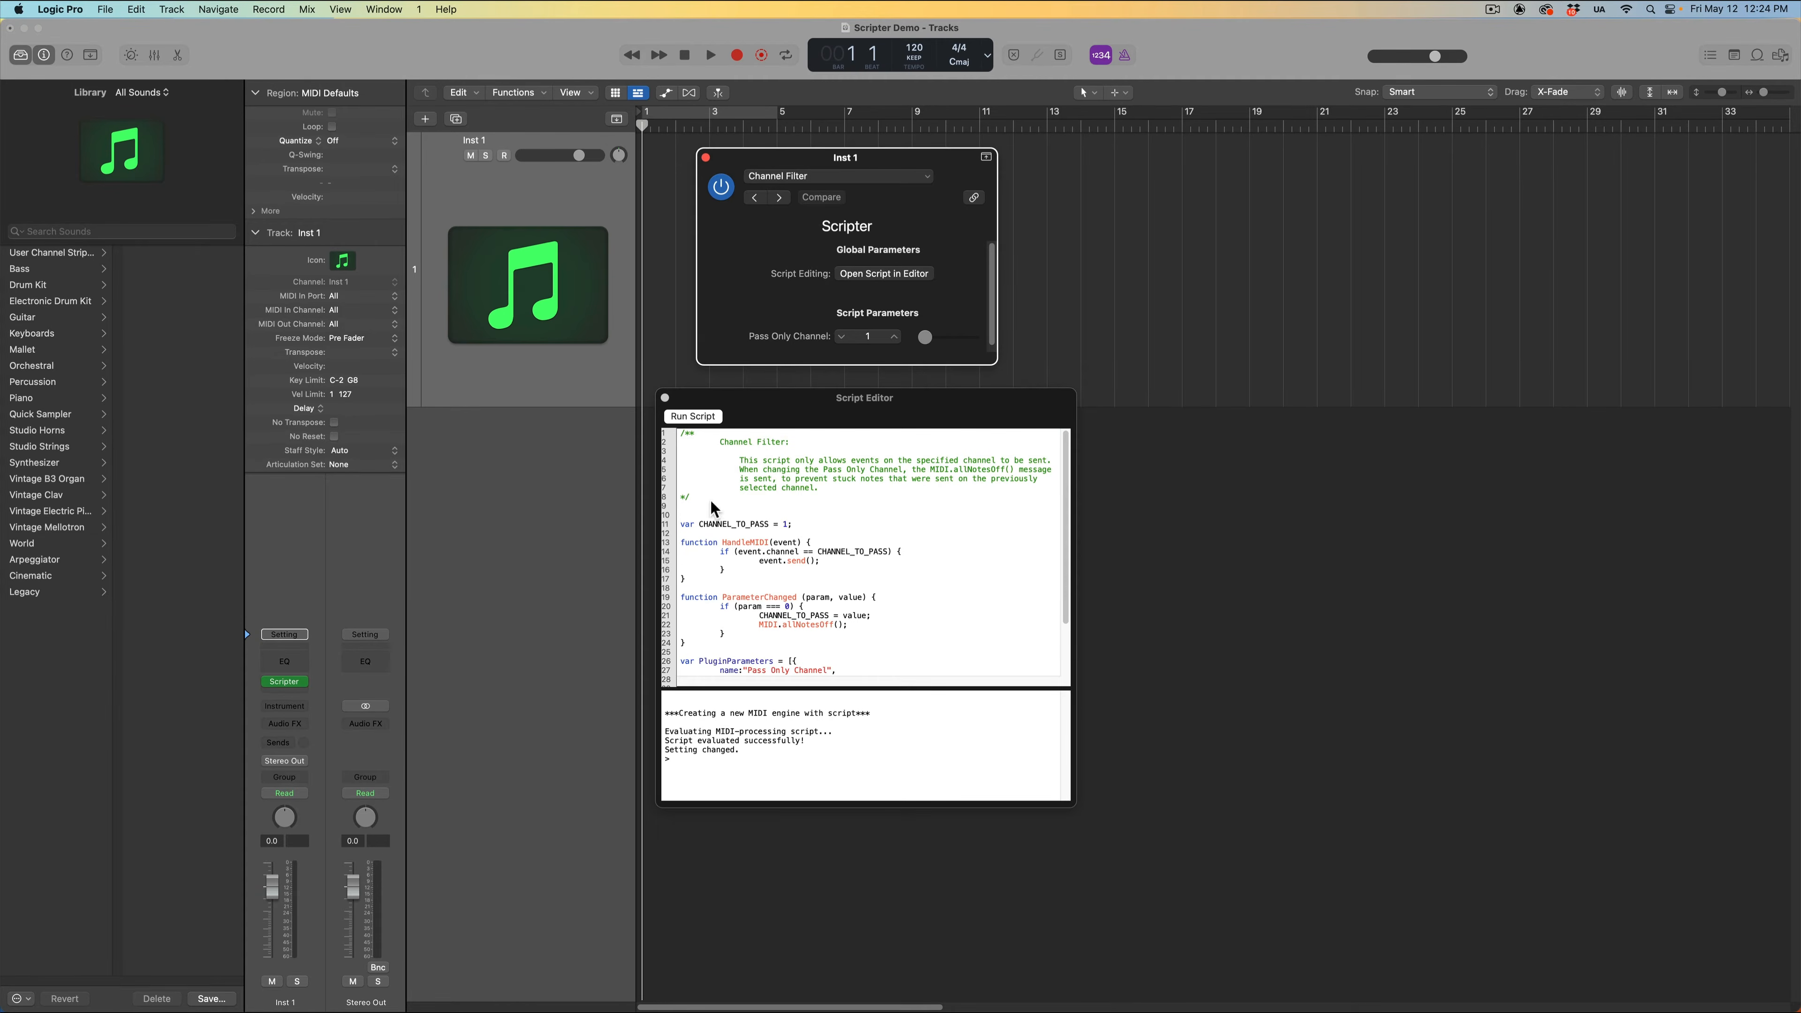
# Step: In Logic Pro, recall Scripter's default setting and close the Script Editor after highlighting its example script
pyautogui.click(851, 179)
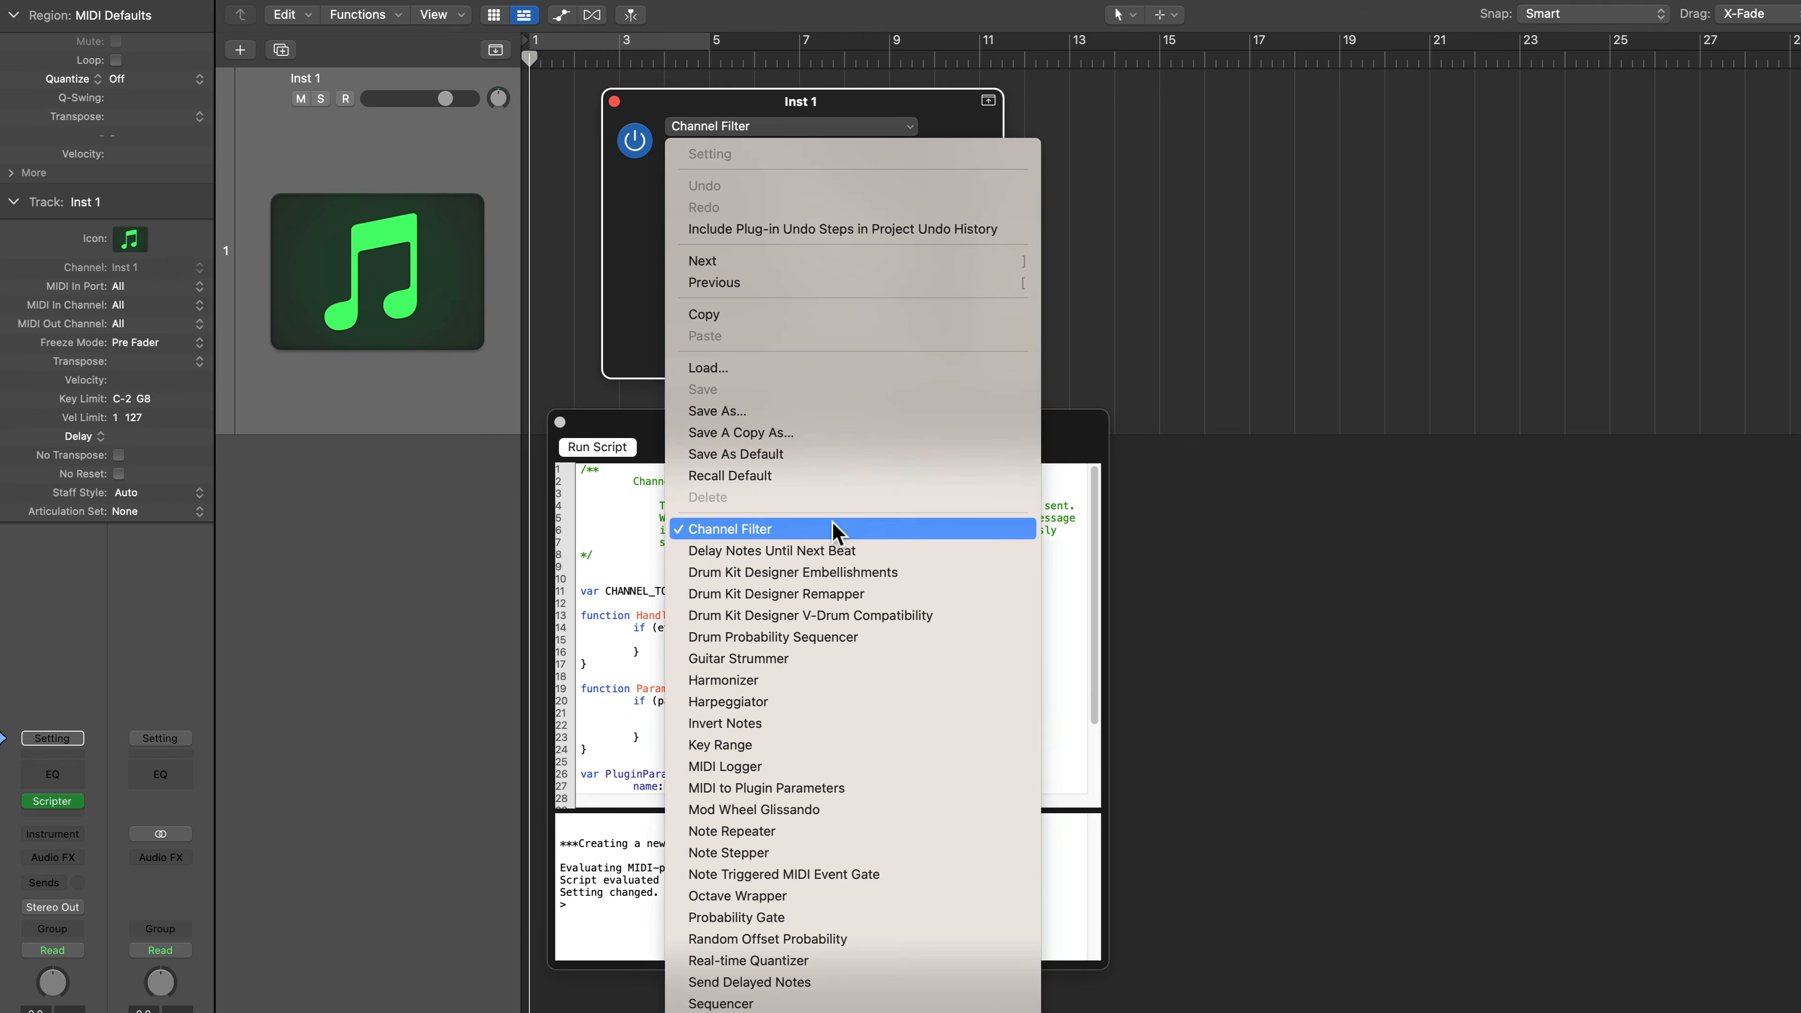
pyautogui.click(817, 474)
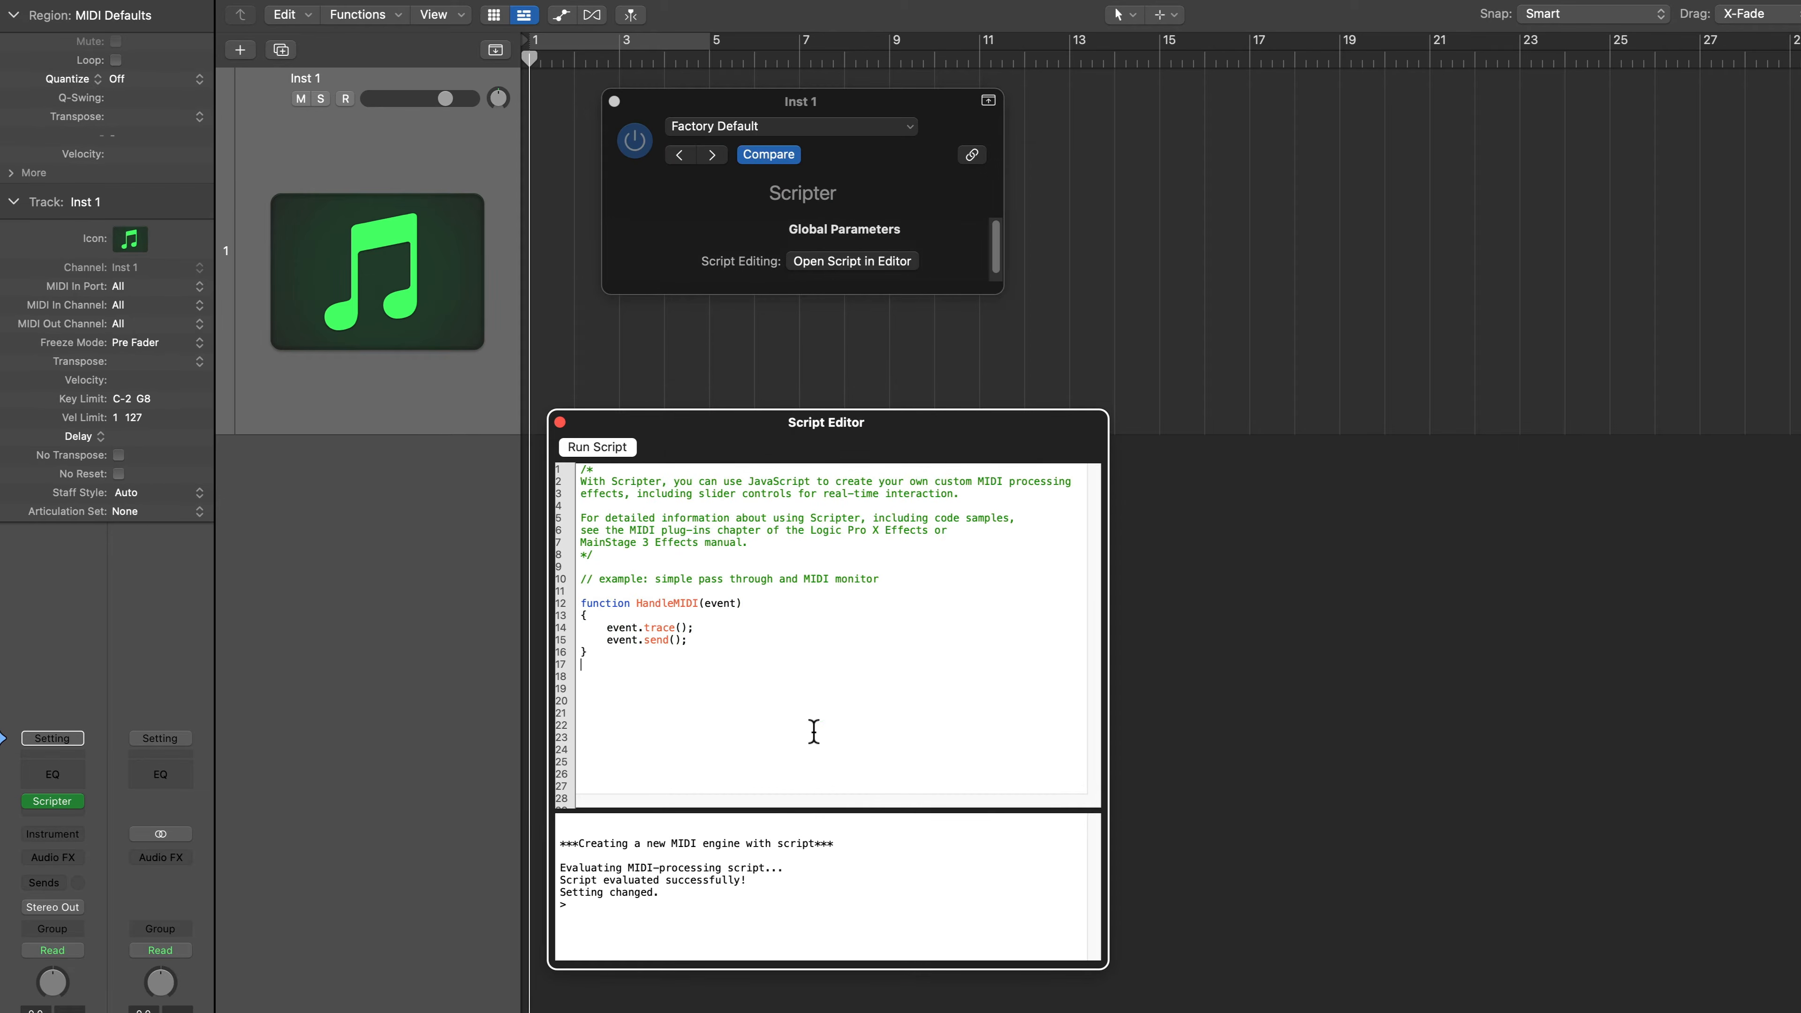
pyautogui.moveTo(705, 661); pyautogui.dragTo(549, 469)
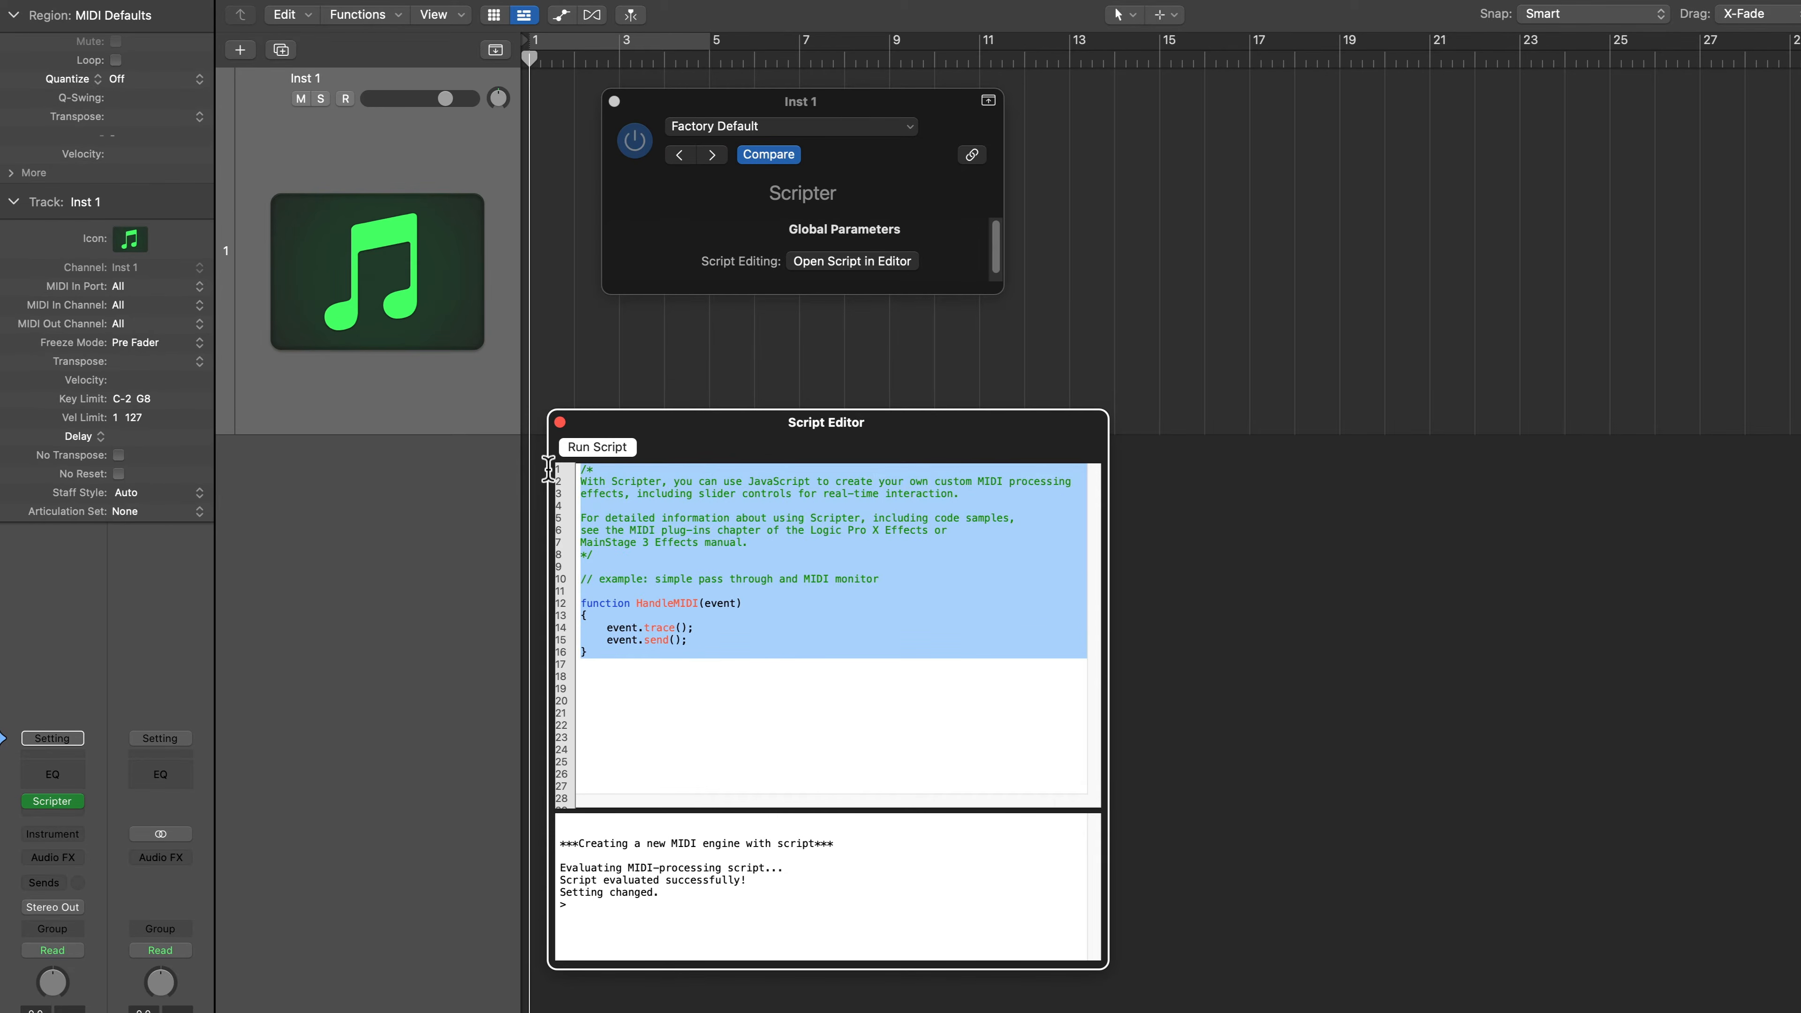
pyautogui.click(560, 423)
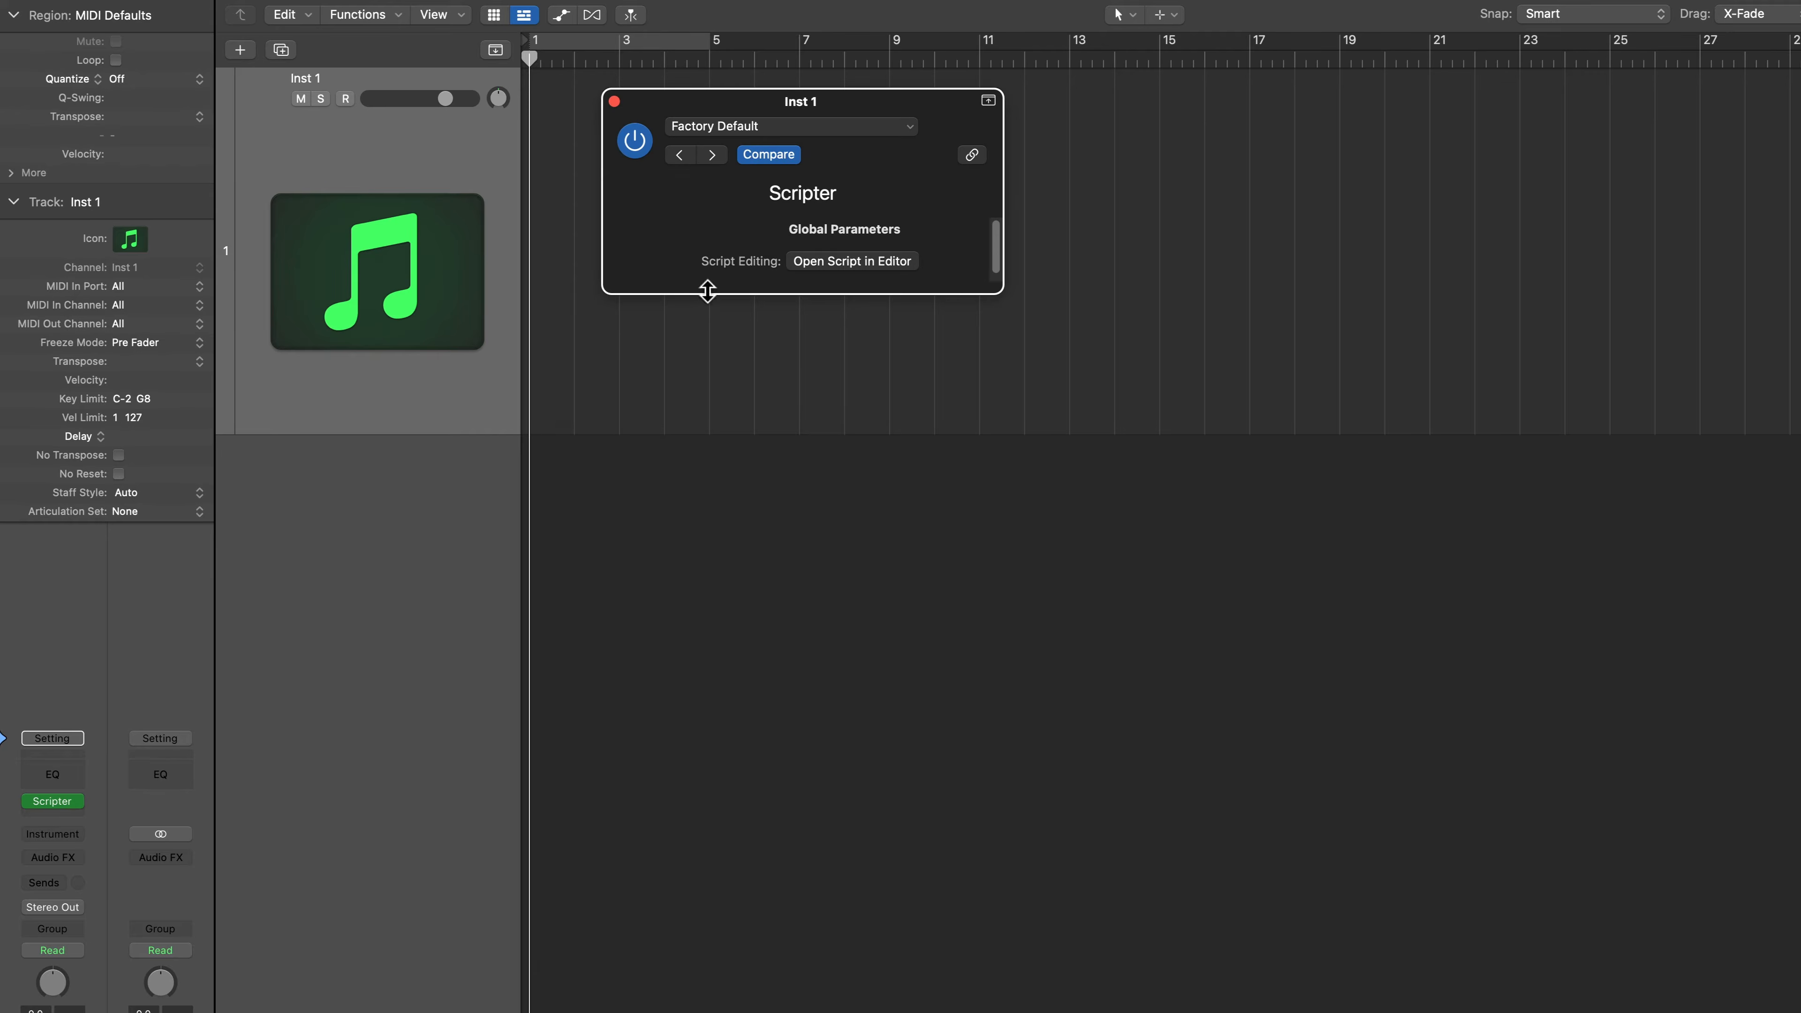
# Step: Reposition the Scripter plug-in window, reopen its script in the editor and close the editor again
pyautogui.moveTo(877, 106); pyautogui.dragTo(830, 117)
pyautogui.click(793, 271)
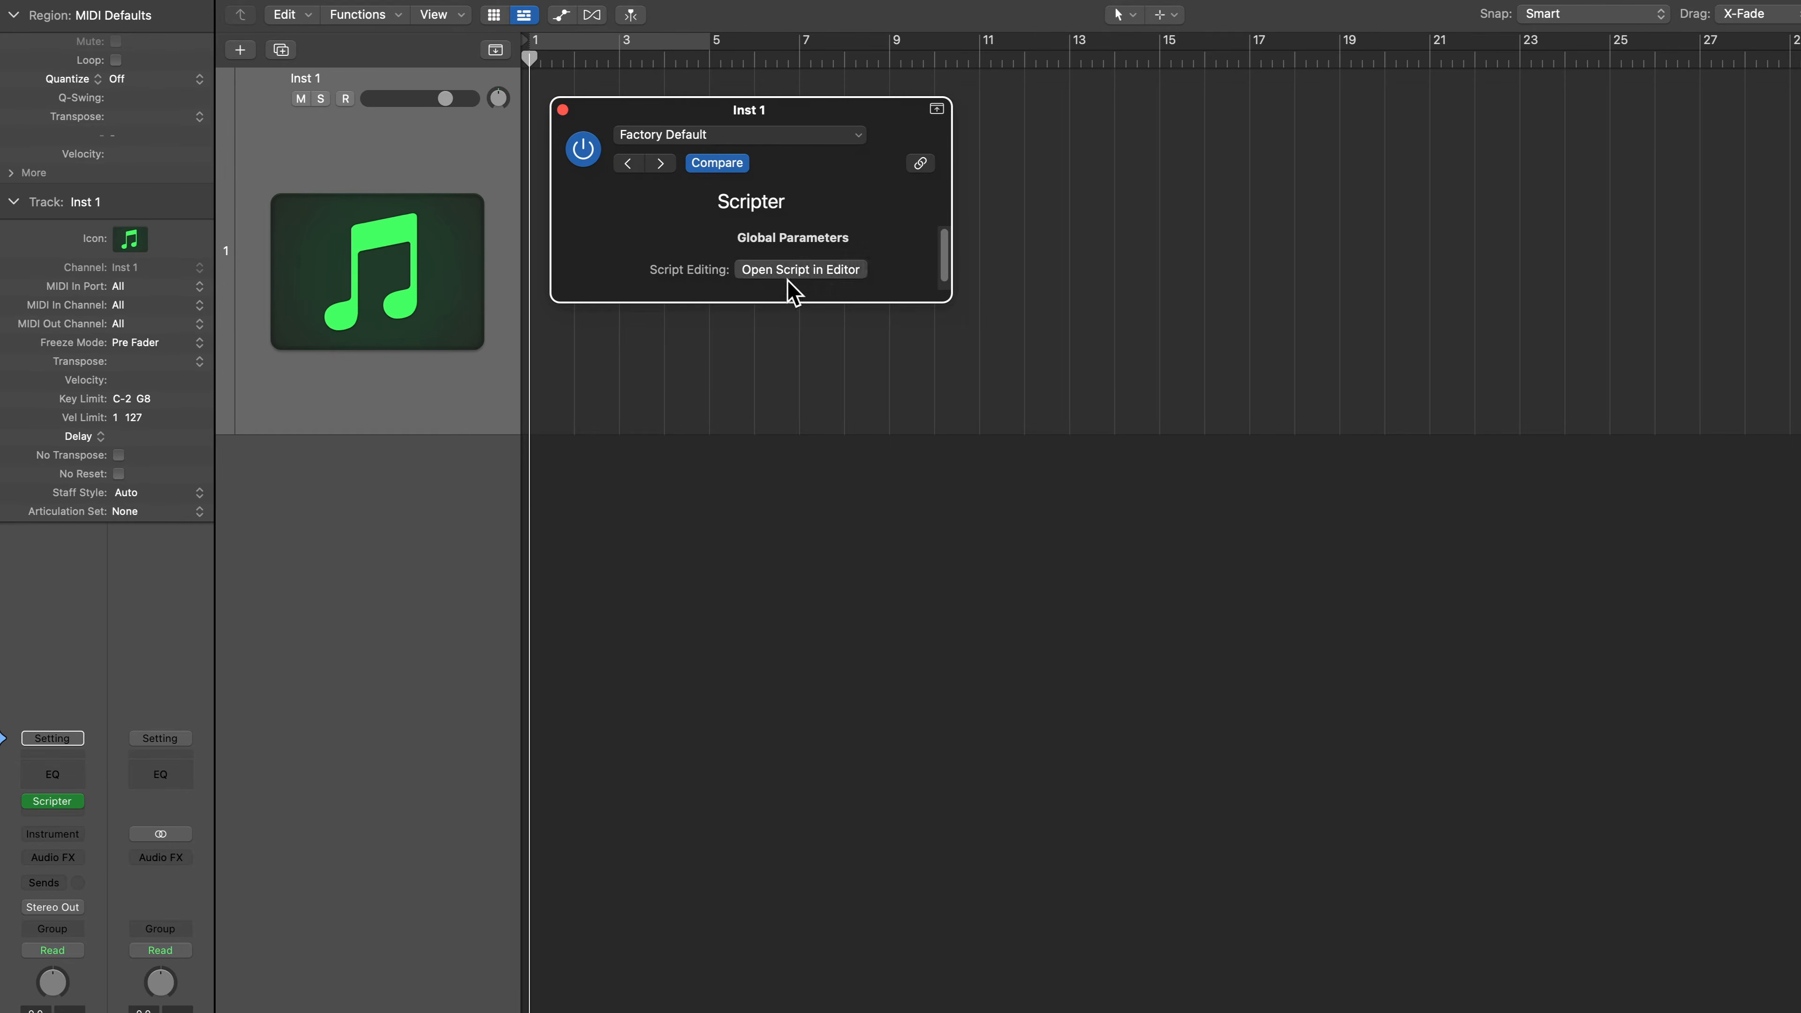
pyautogui.click(560, 423)
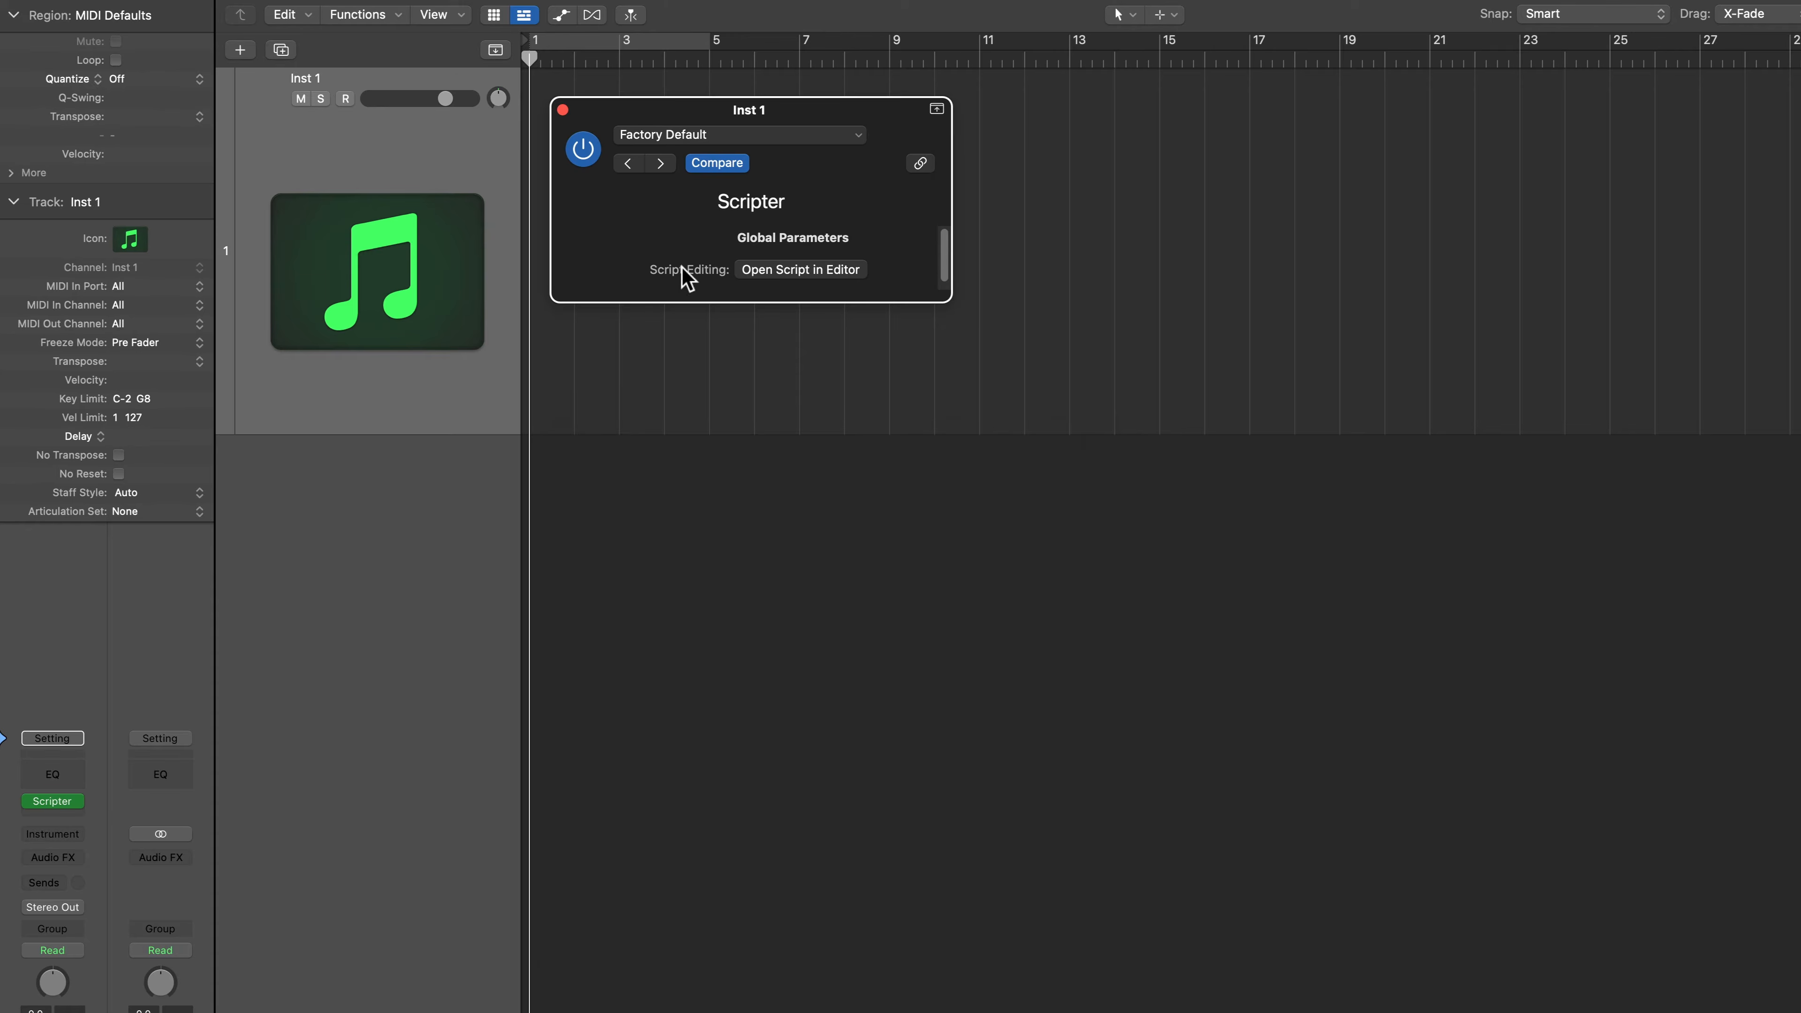
# Step: Load the Channel Filter preset in Scripter and try out its Pass Only Channel parameter
pyautogui.click(803, 136)
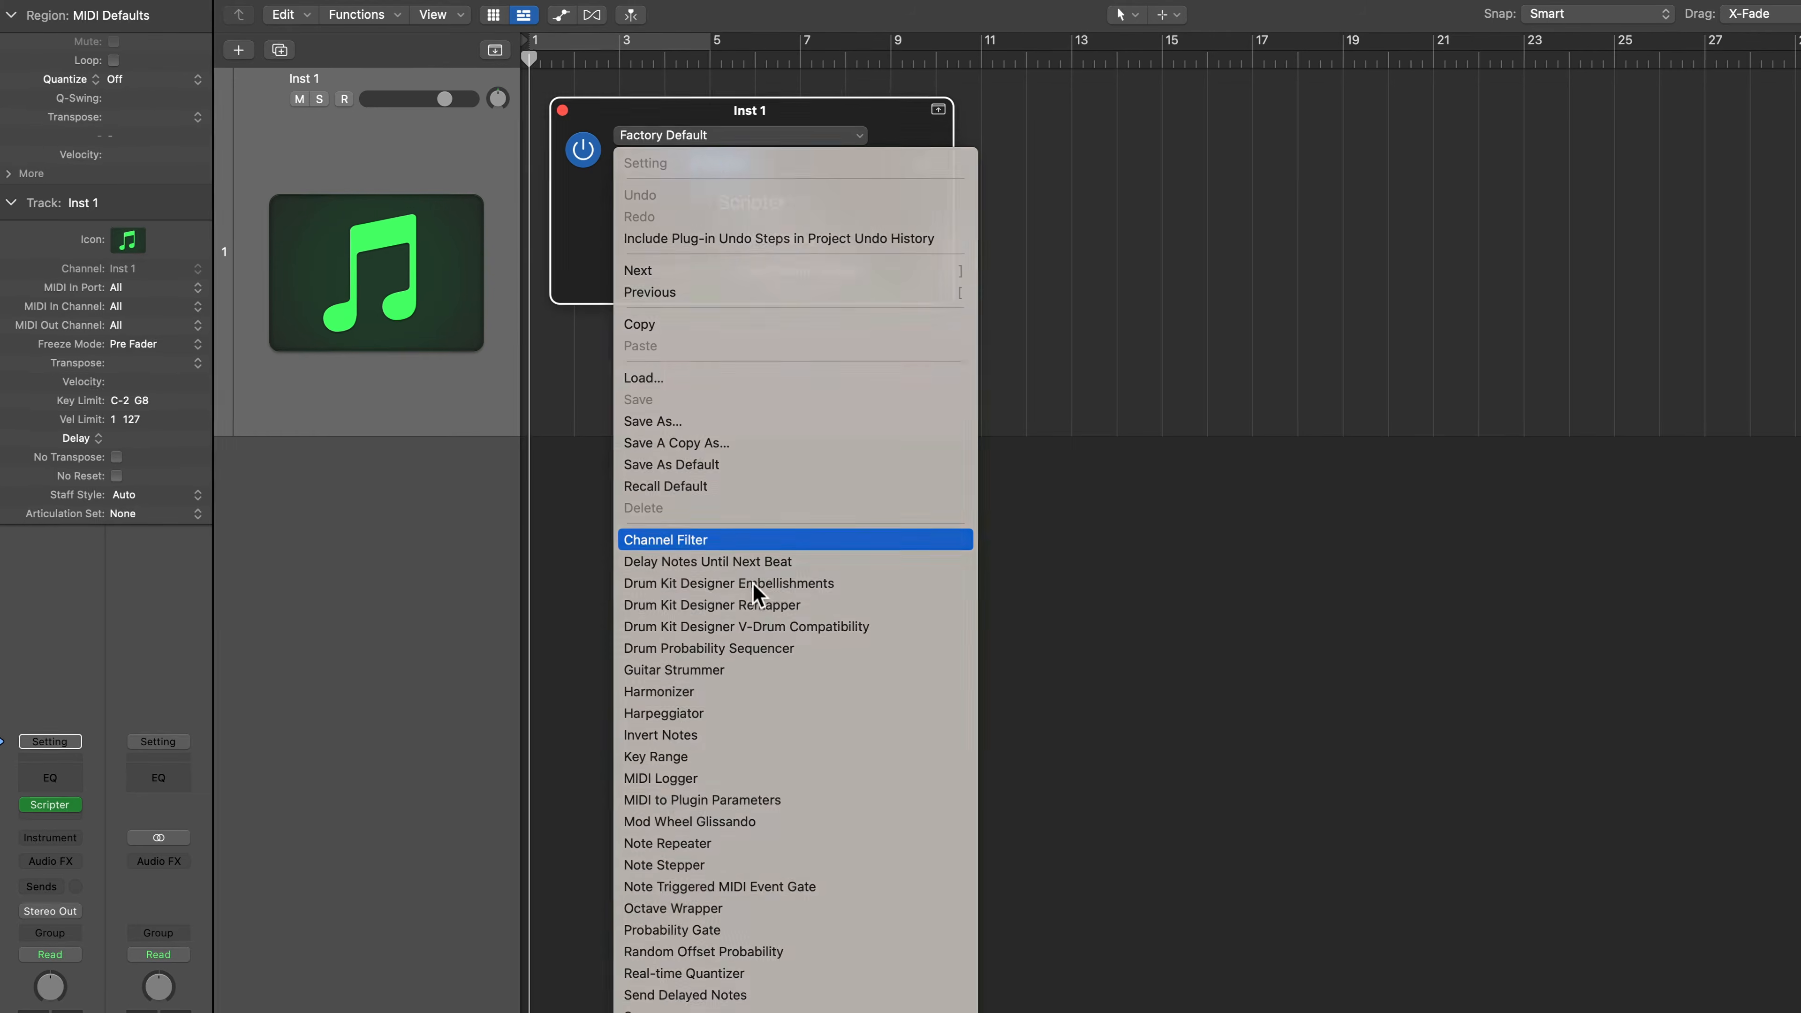
pyautogui.click(732, 539)
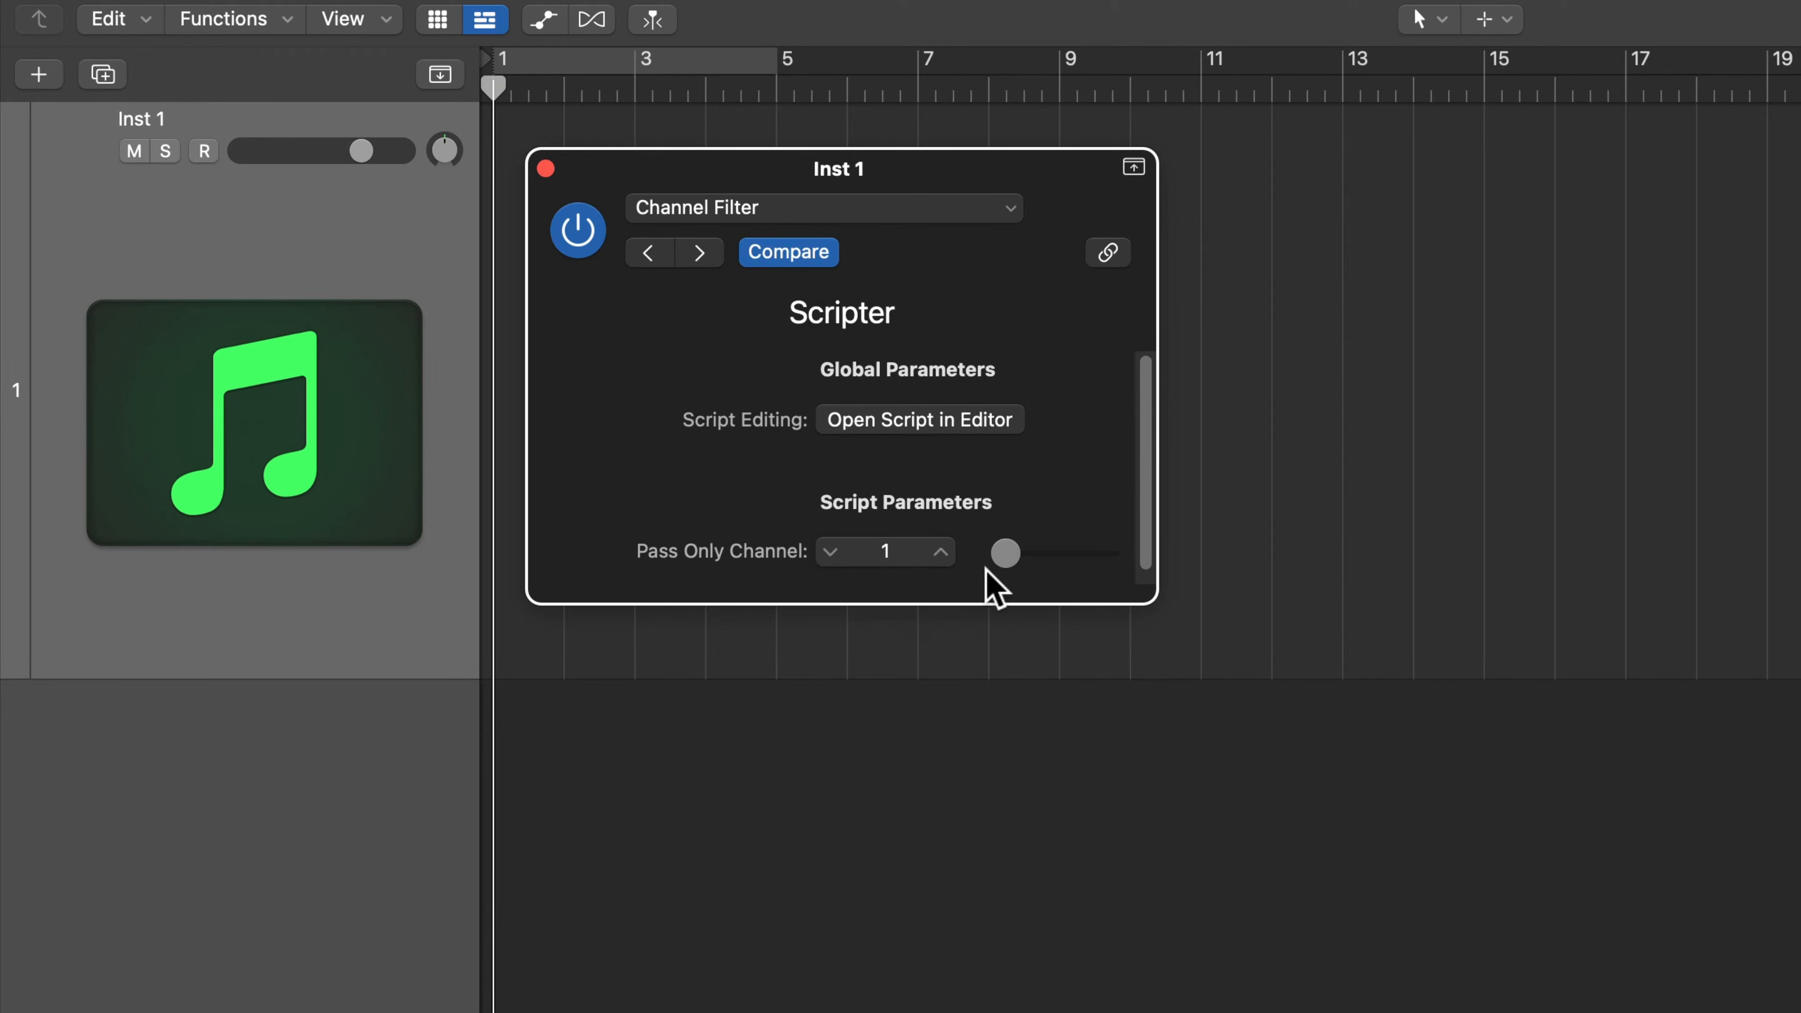
pyautogui.moveTo(995, 572)
pyautogui.mouseDown()
pyautogui.moveTo(1134, 591)
pyautogui.moveTo(1041, 596)
pyautogui.moveTo(1146, 592)
pyautogui.moveTo(978, 589)
pyautogui.mouseUp()
pyautogui.moveTo(1021, 554); pyautogui.dragTo(1049, 553)
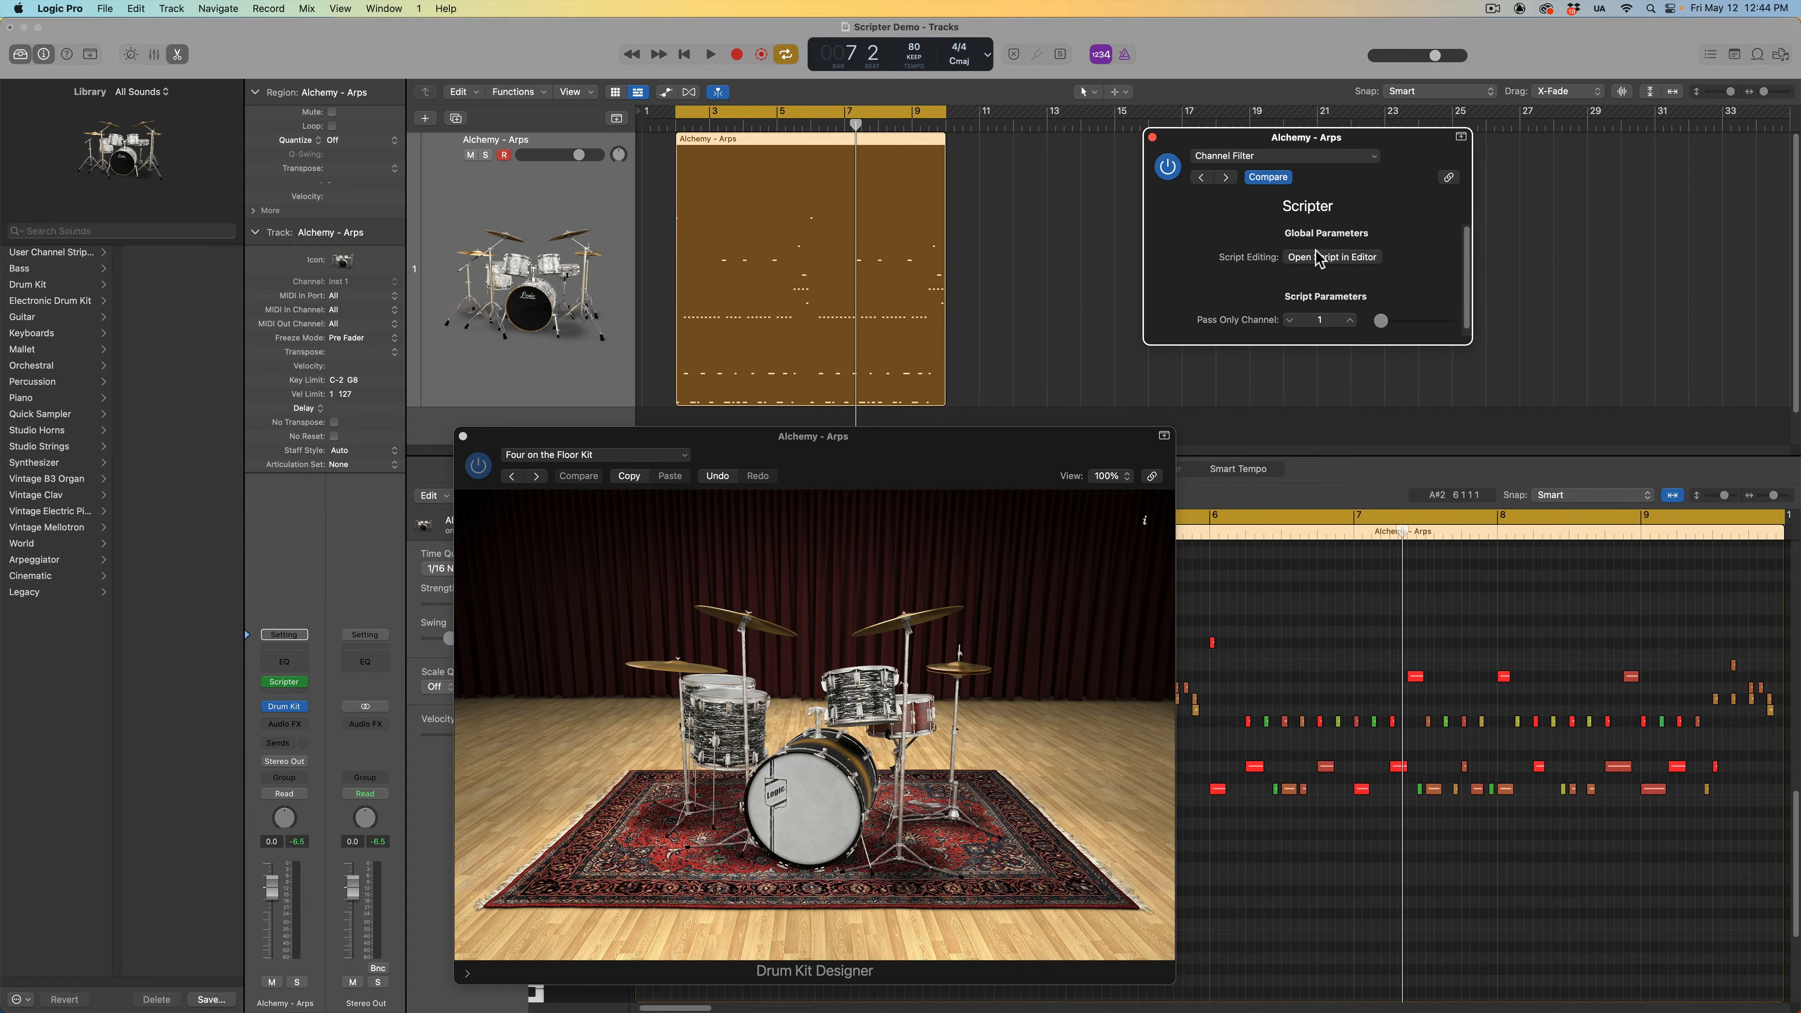
# Step: Load the Drum Kit Designer Embellishments preset in Scripter and widen the plug-in window
pyautogui.click(1328, 159)
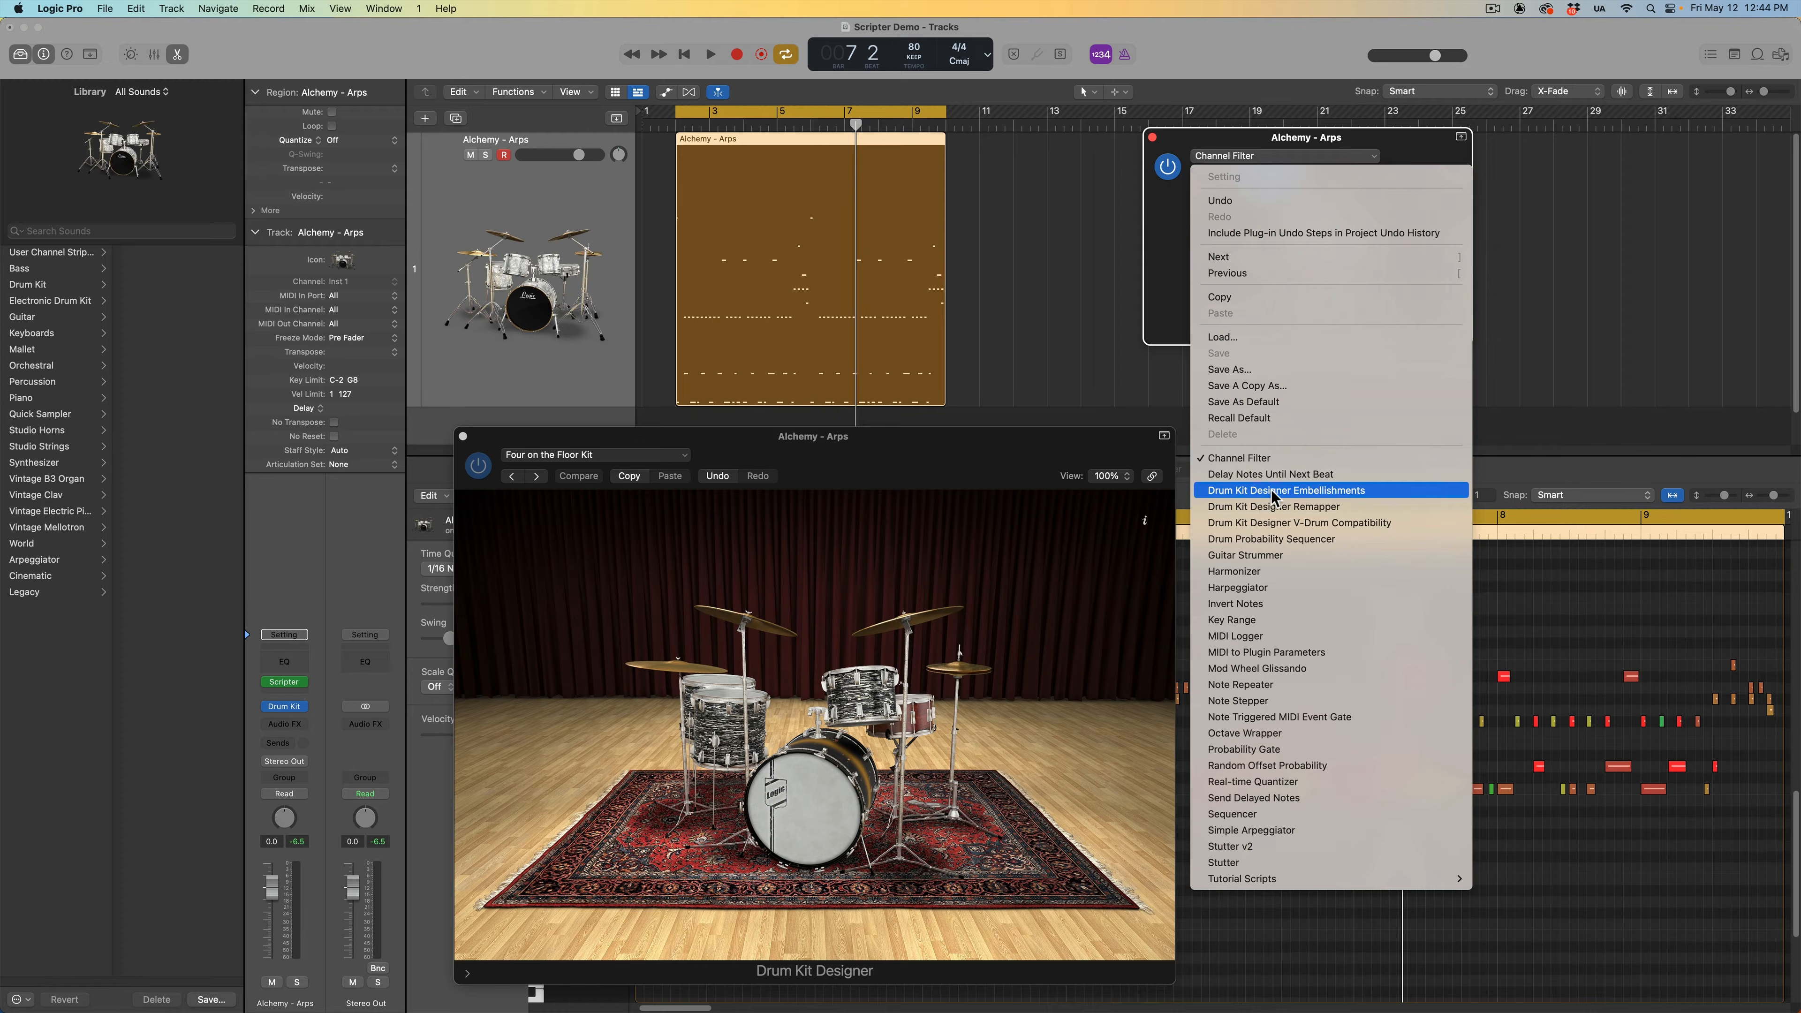
pyautogui.click(1289, 491)
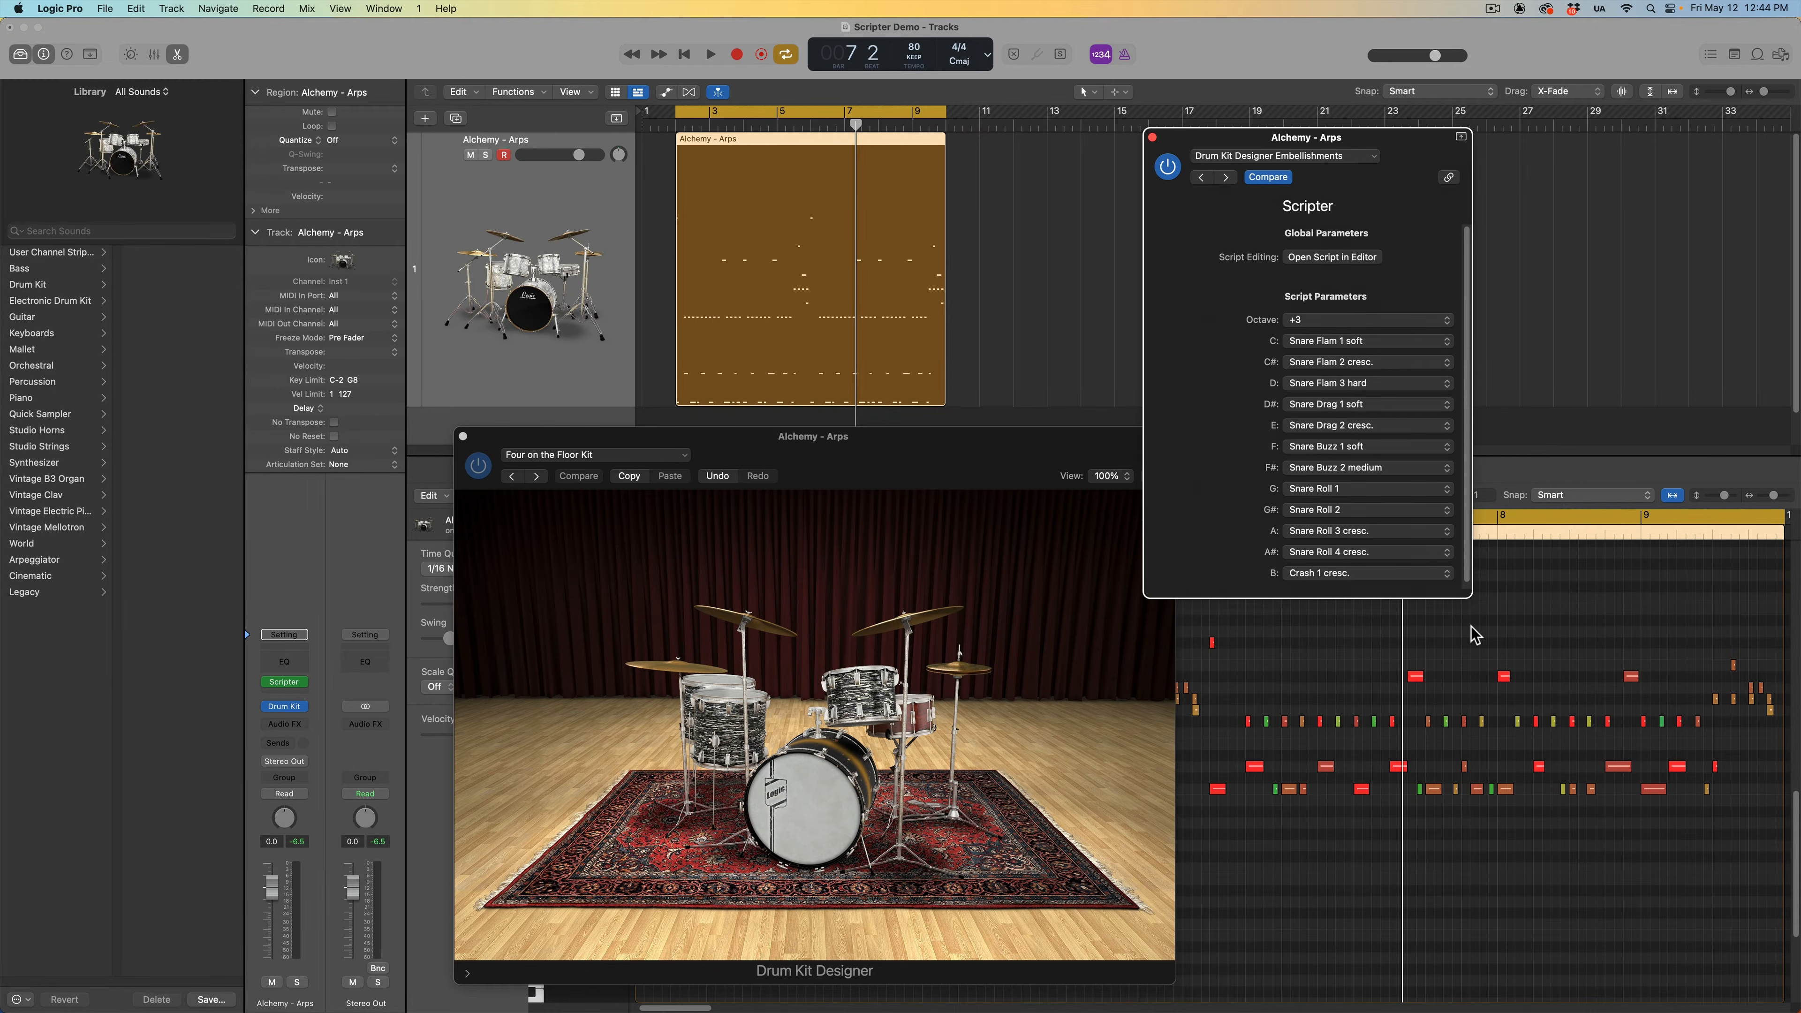
pyautogui.moveTo(1469, 600); pyautogui.dragTo(1526, 602)
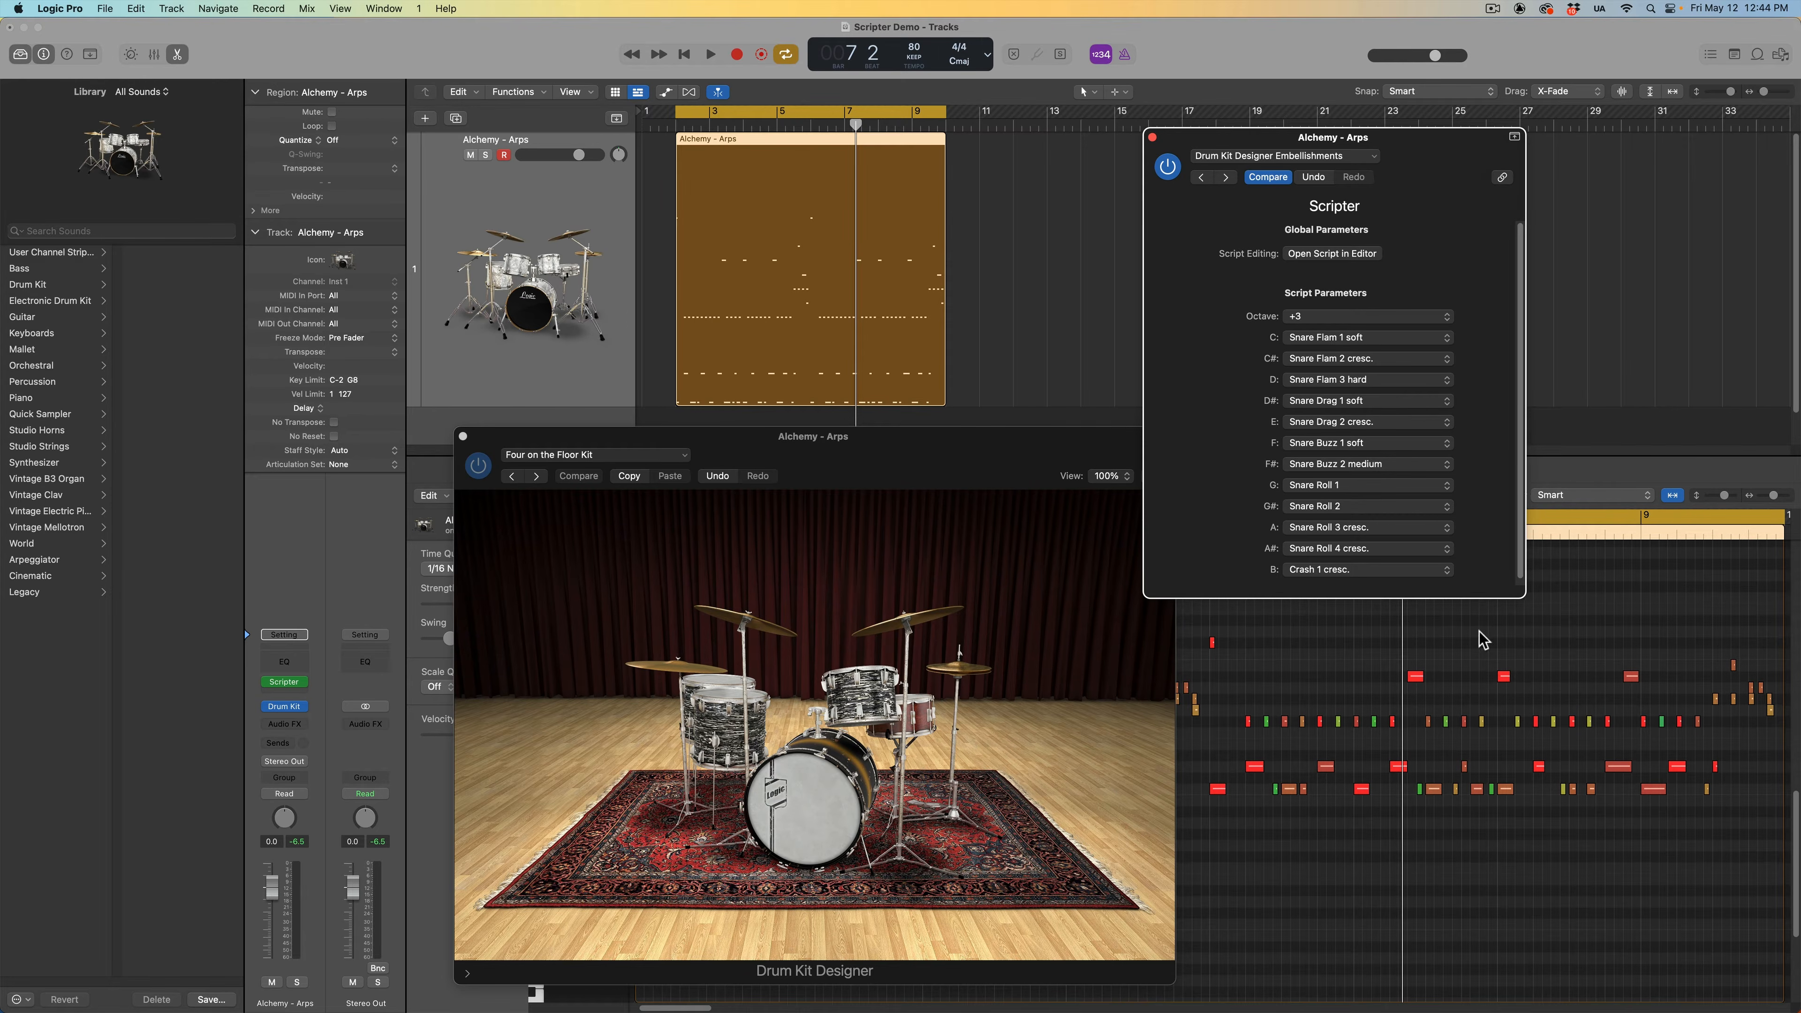
# Step: Review the articulation choices for the C note and the available Octave values, keeping the octave at +3
pyautogui.click(1347, 342)
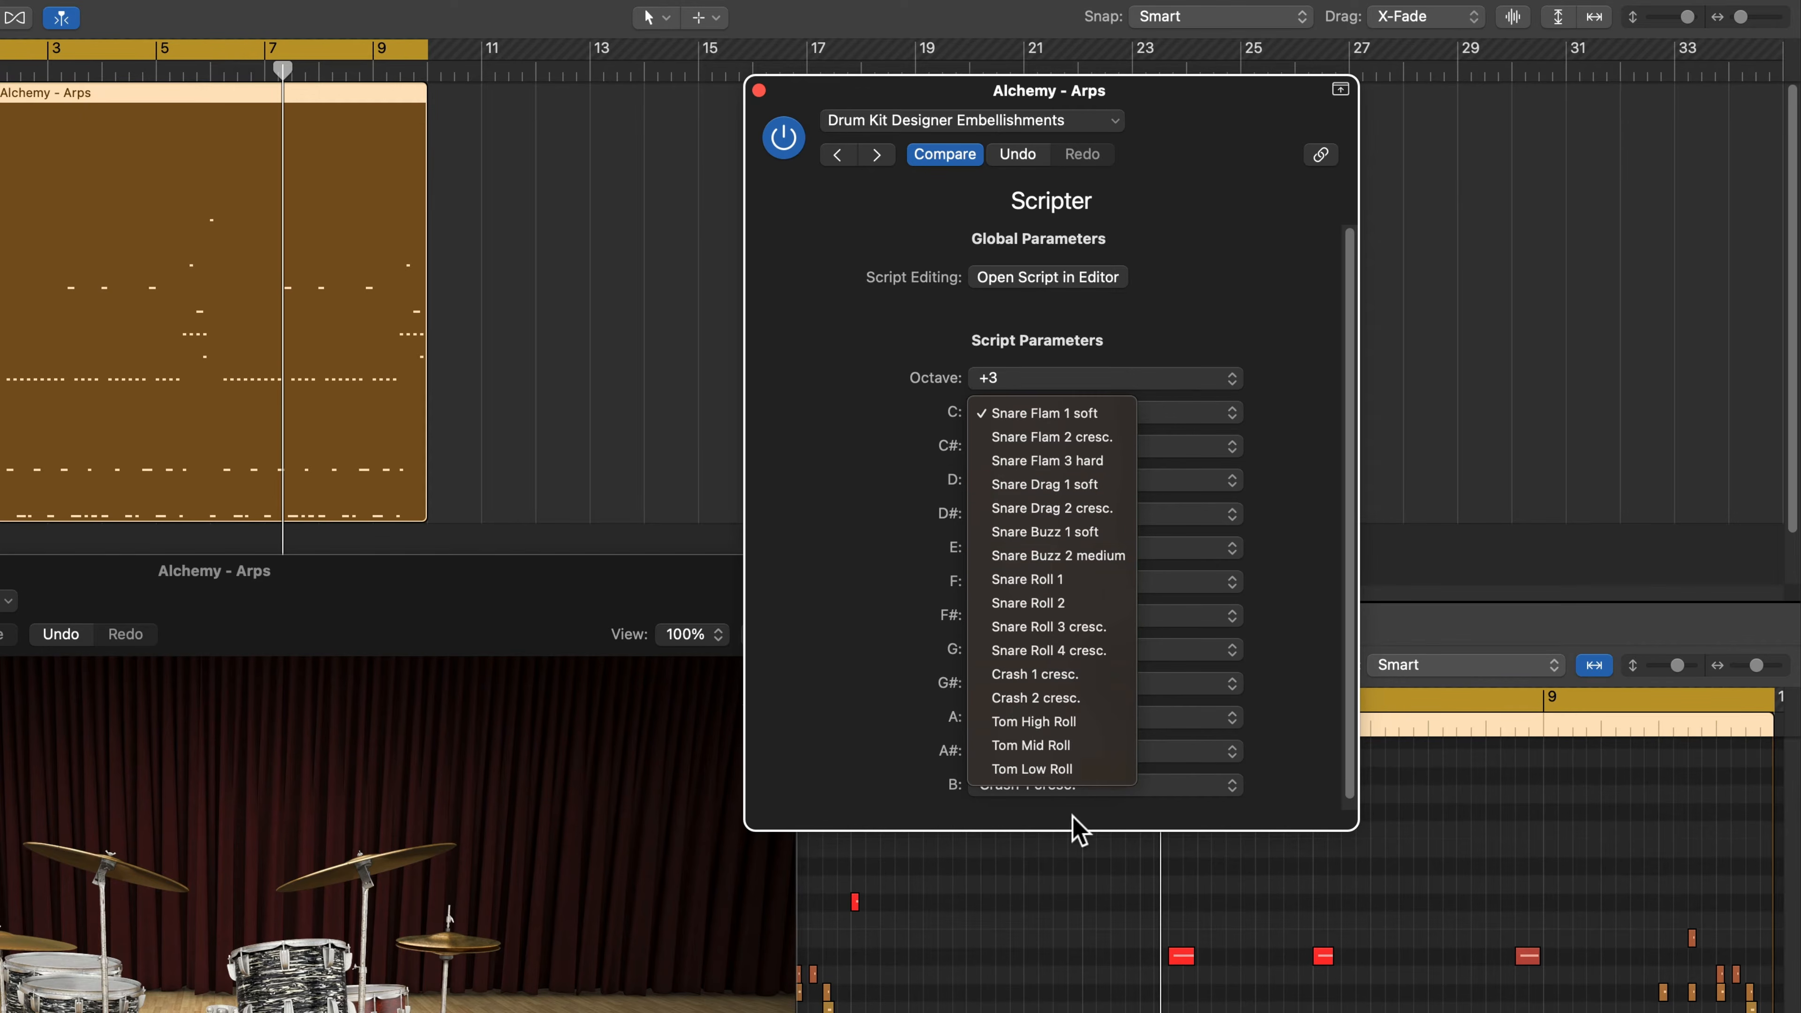
pyautogui.click(1210, 321)
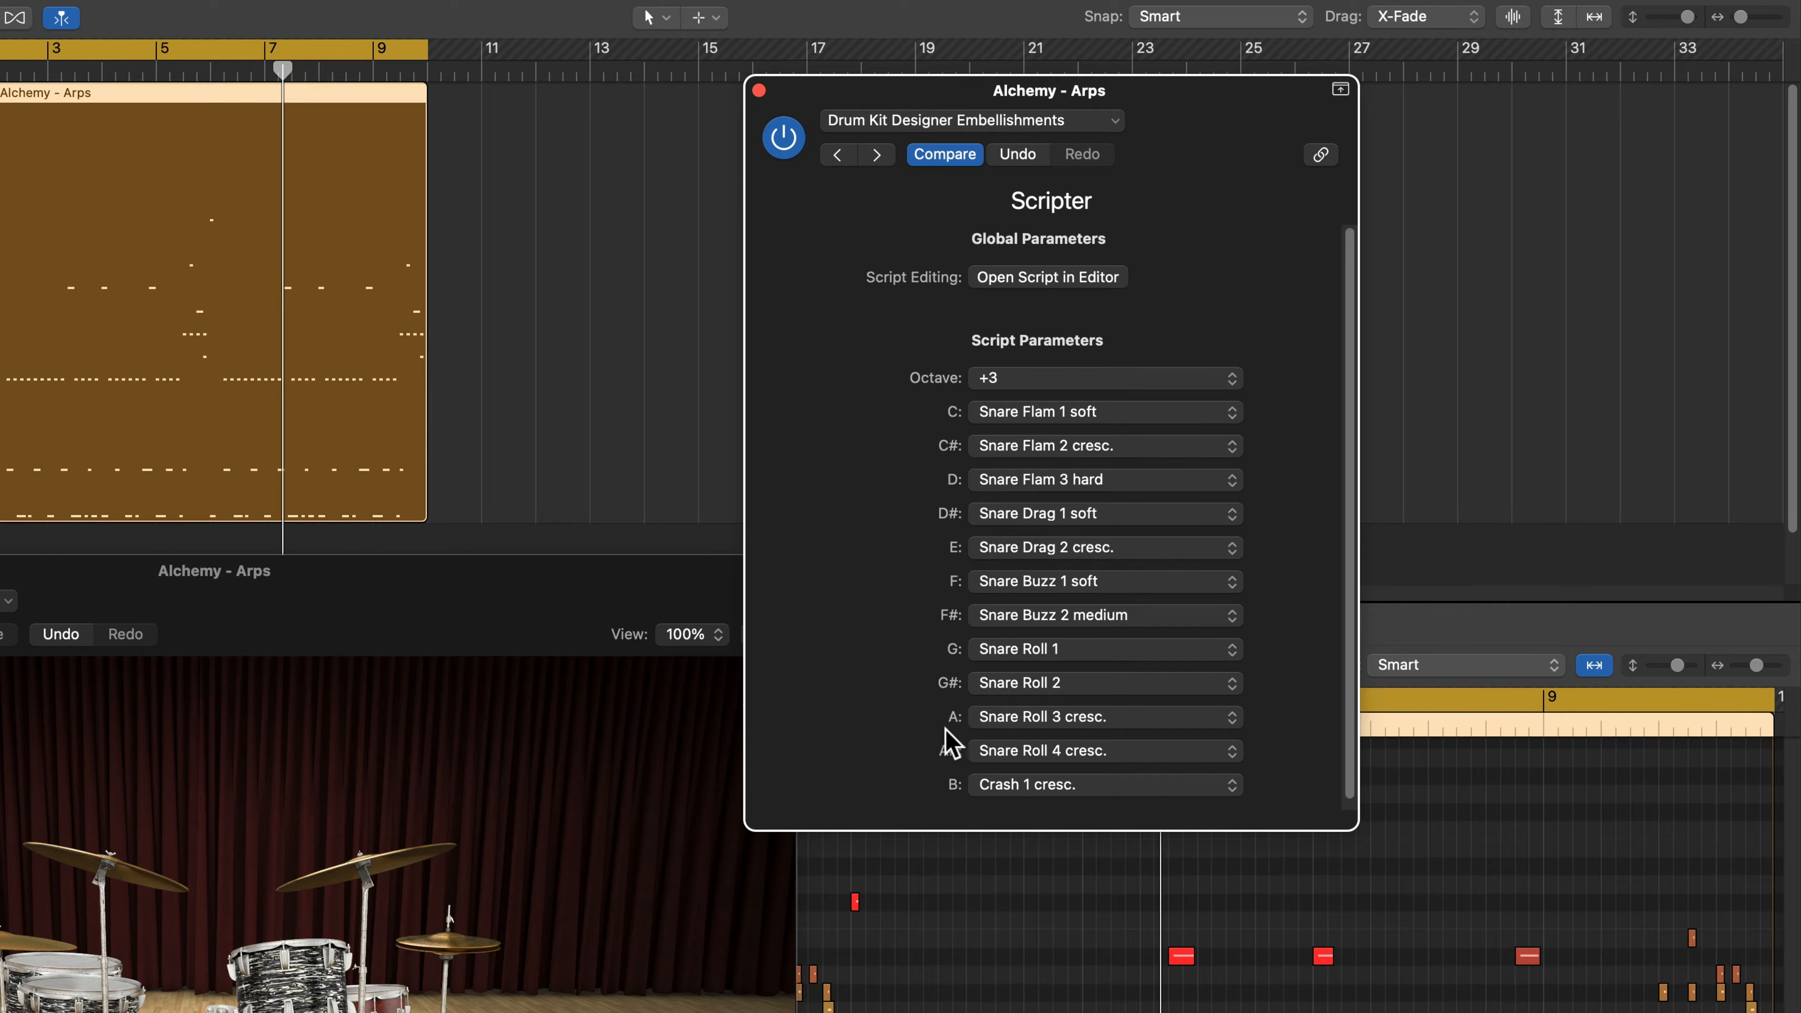
pyautogui.click(1035, 381)
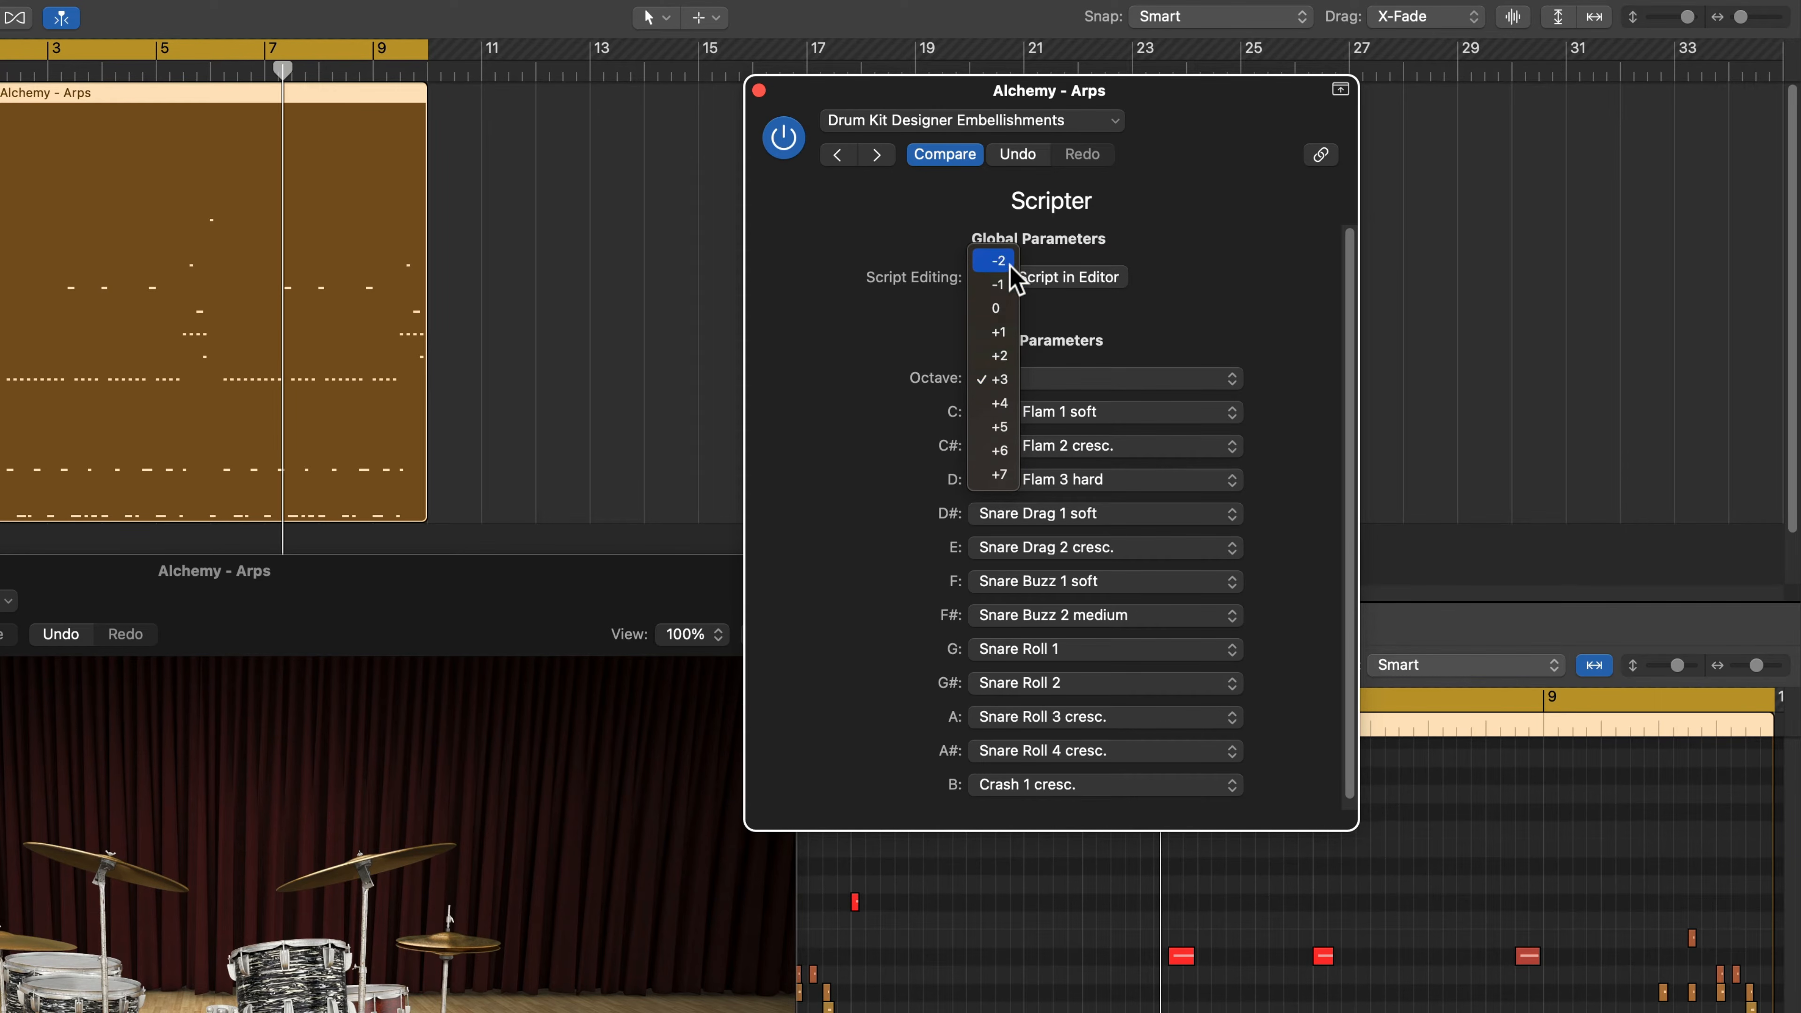
pyautogui.click(1000, 383)
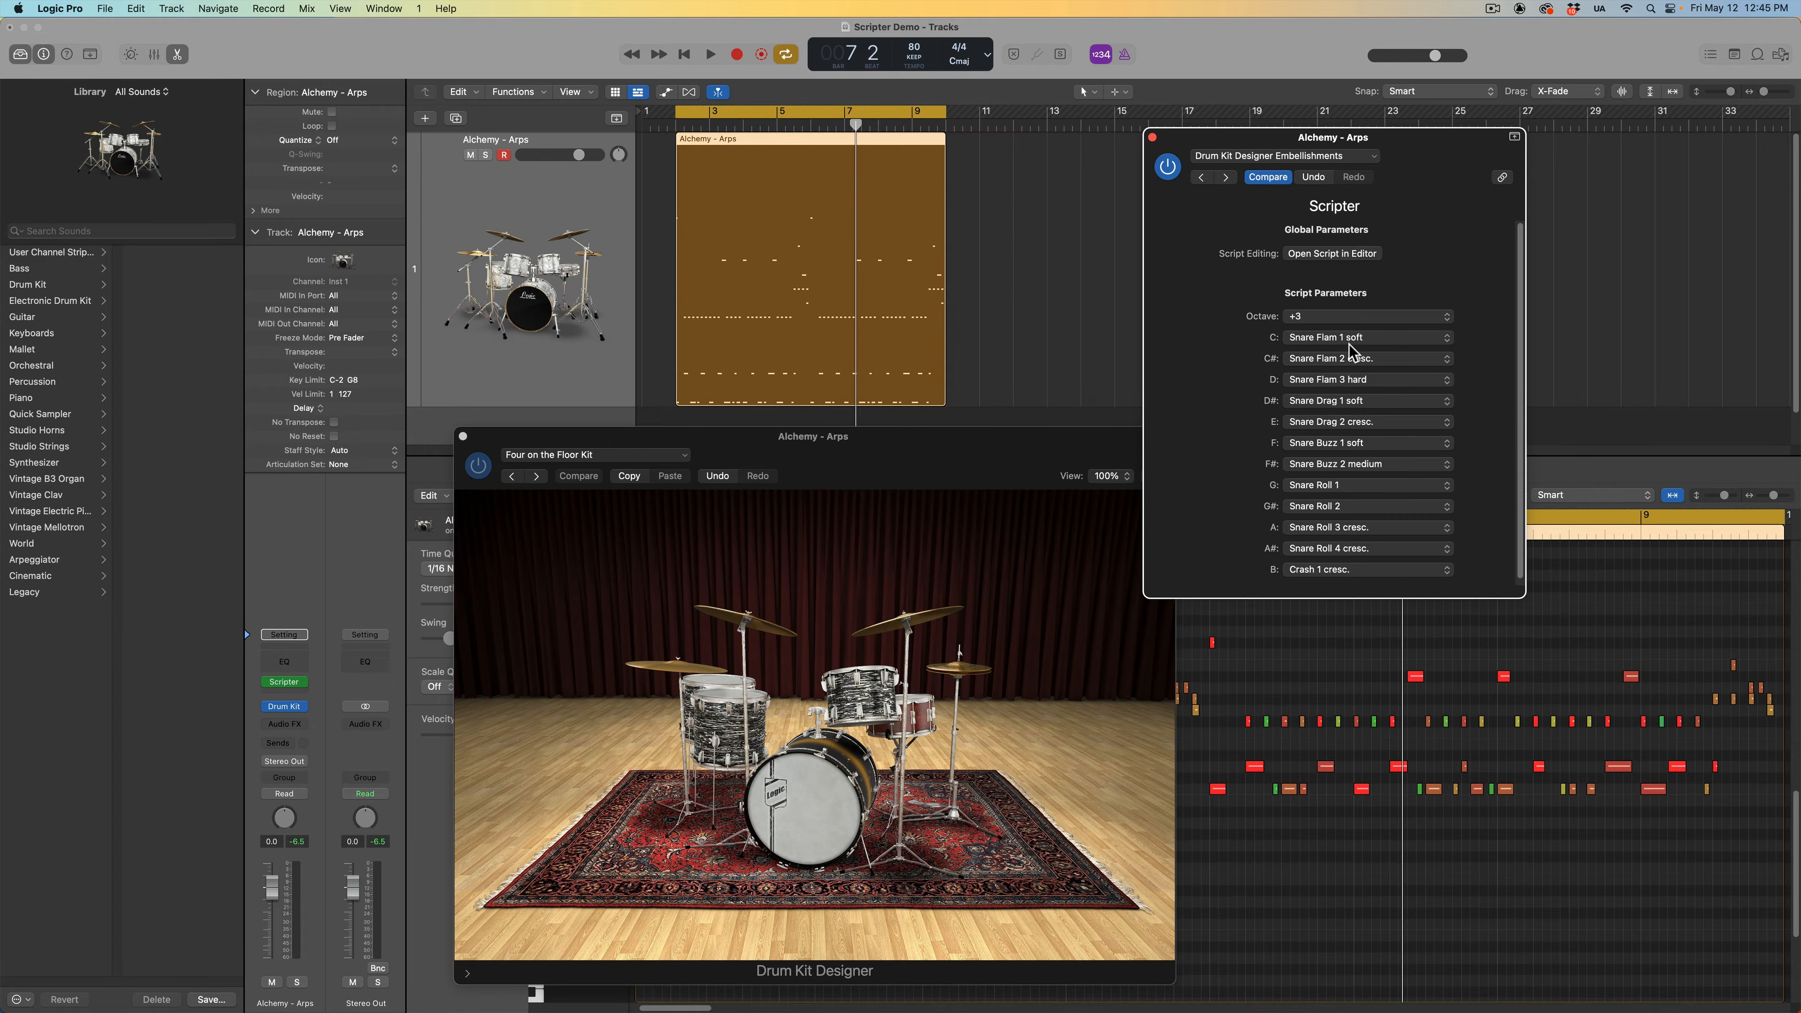
# Step: Show the onscreen keyboard and place it below the Scripter window
pyautogui.click(383, 9)
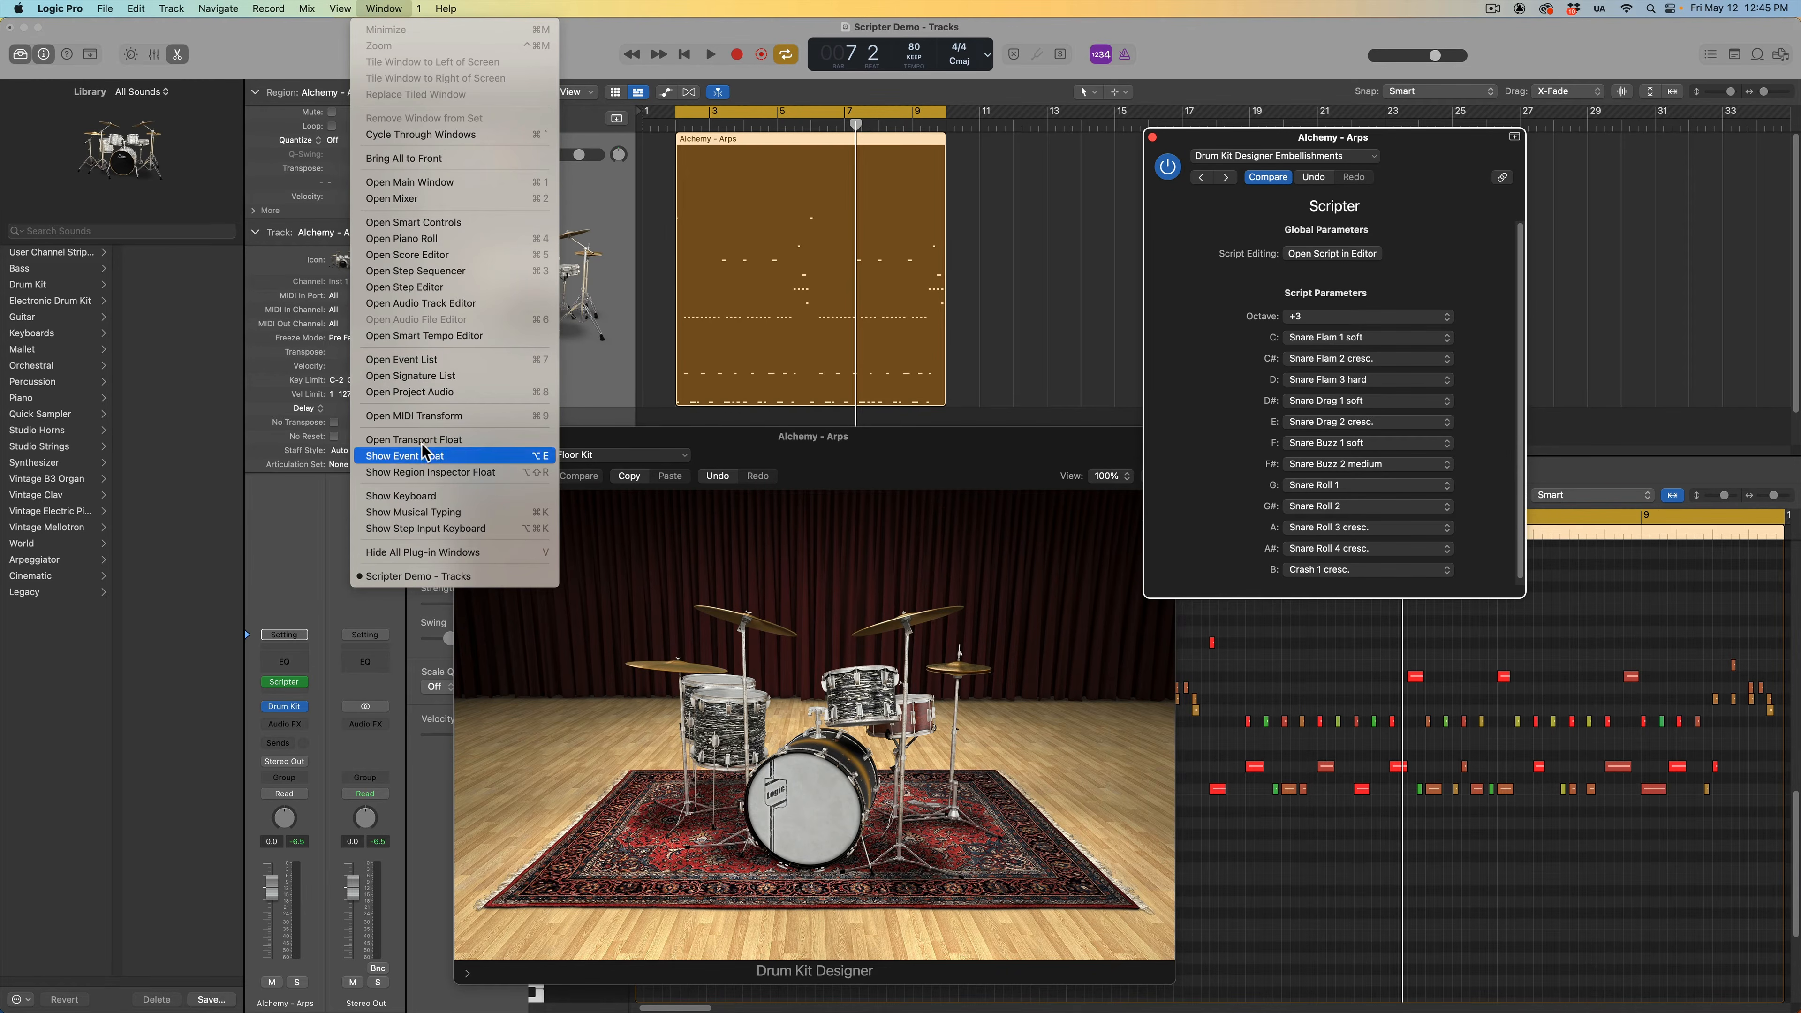
pyautogui.click(469, 496)
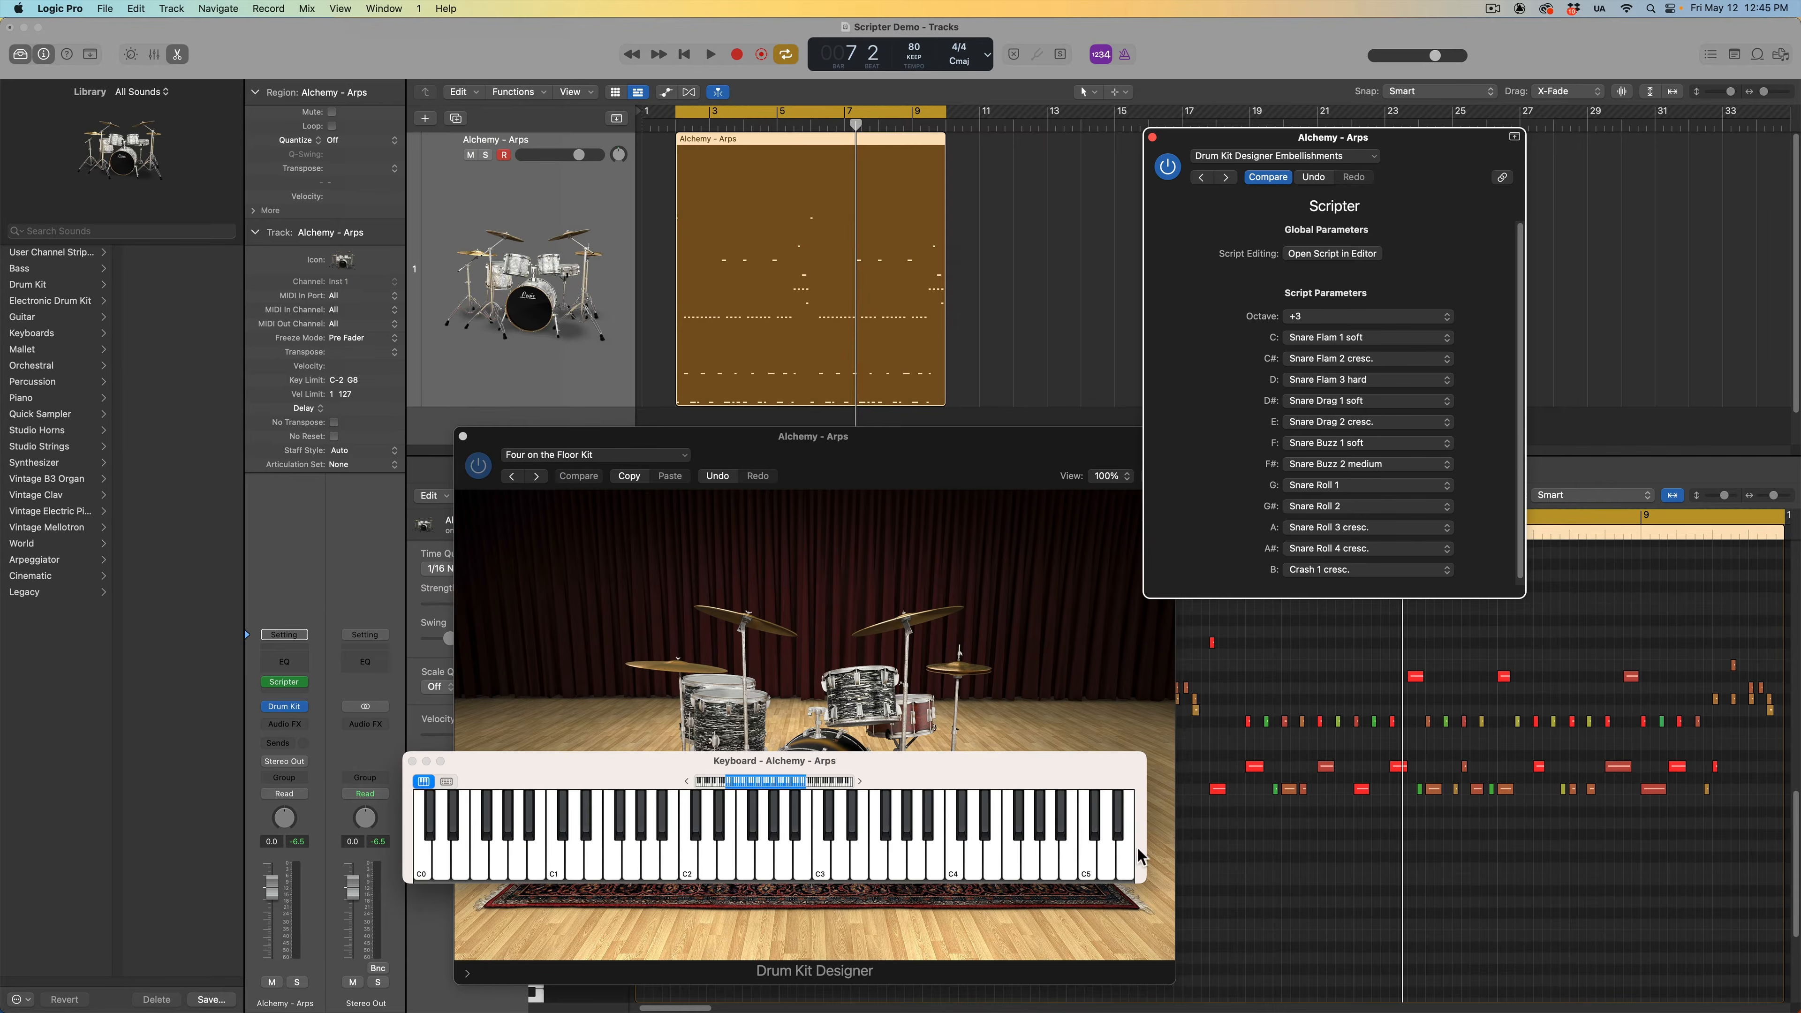
pyautogui.moveTo(1035, 777); pyautogui.dragTo(1437, 796)
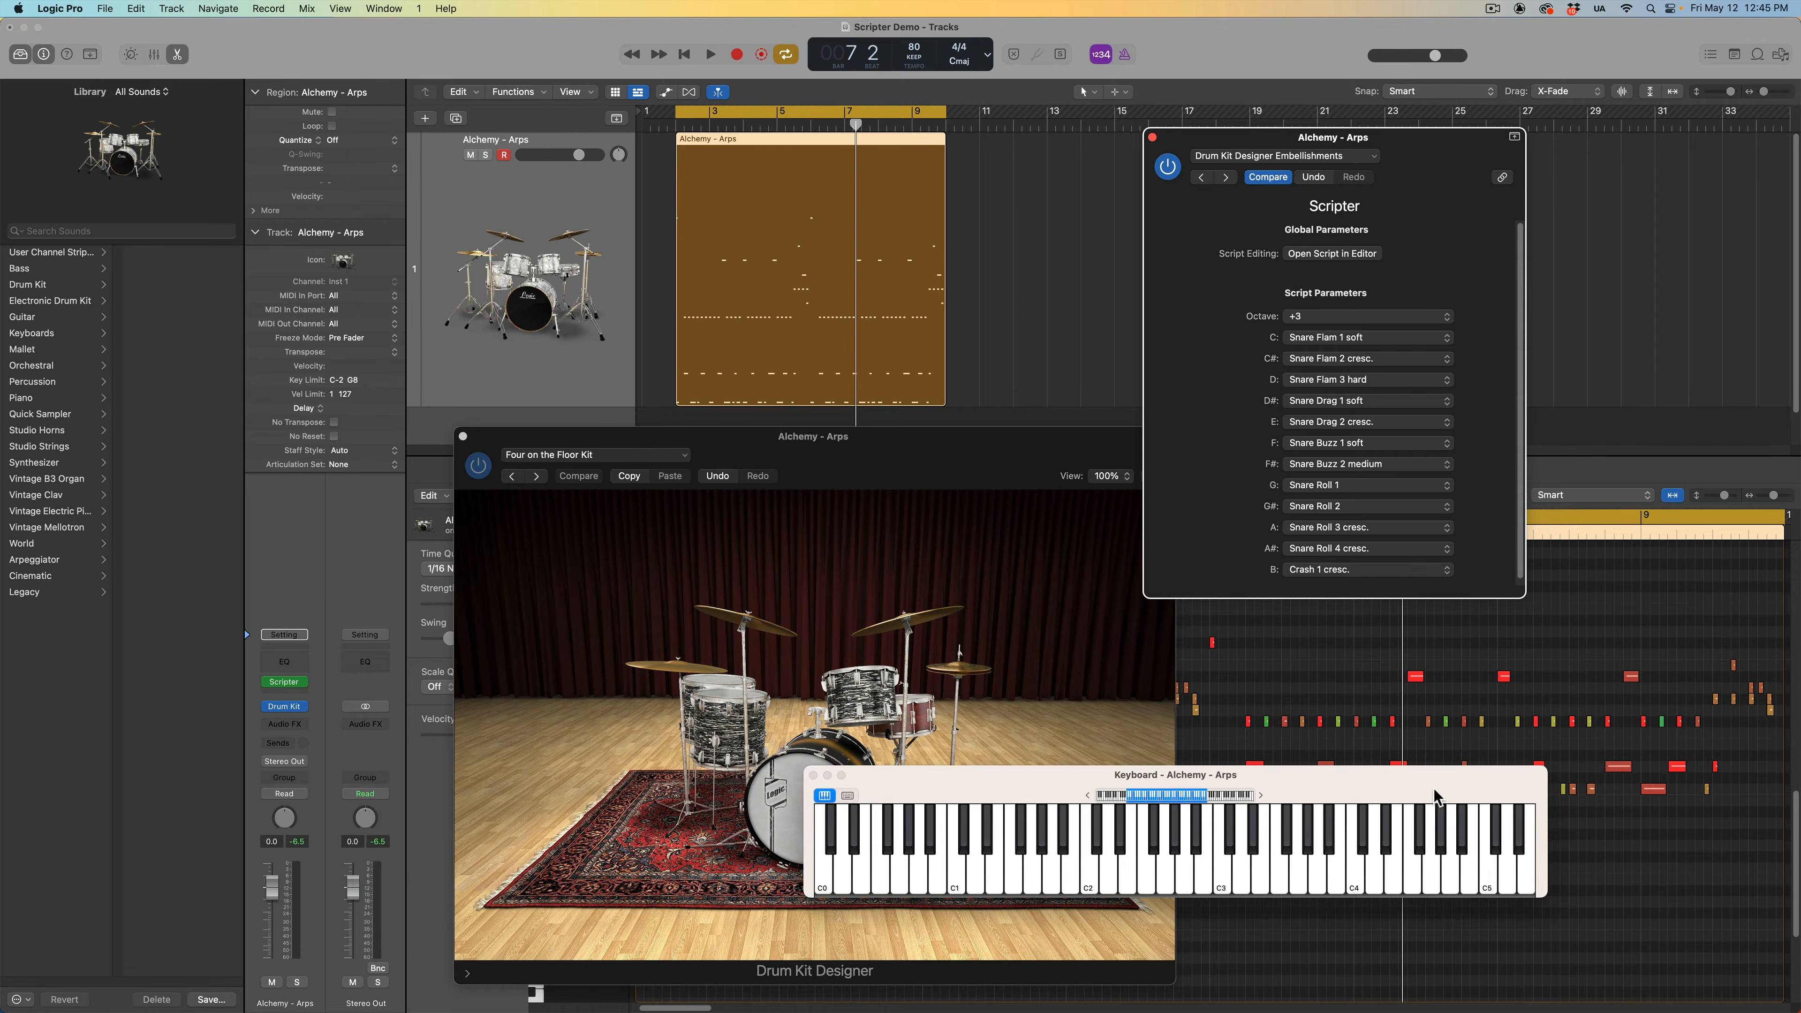
# Step: Audition the drum kit's regular sounds around C1 and the snare embellishments from C3 upward
pyautogui.click(1225, 891)
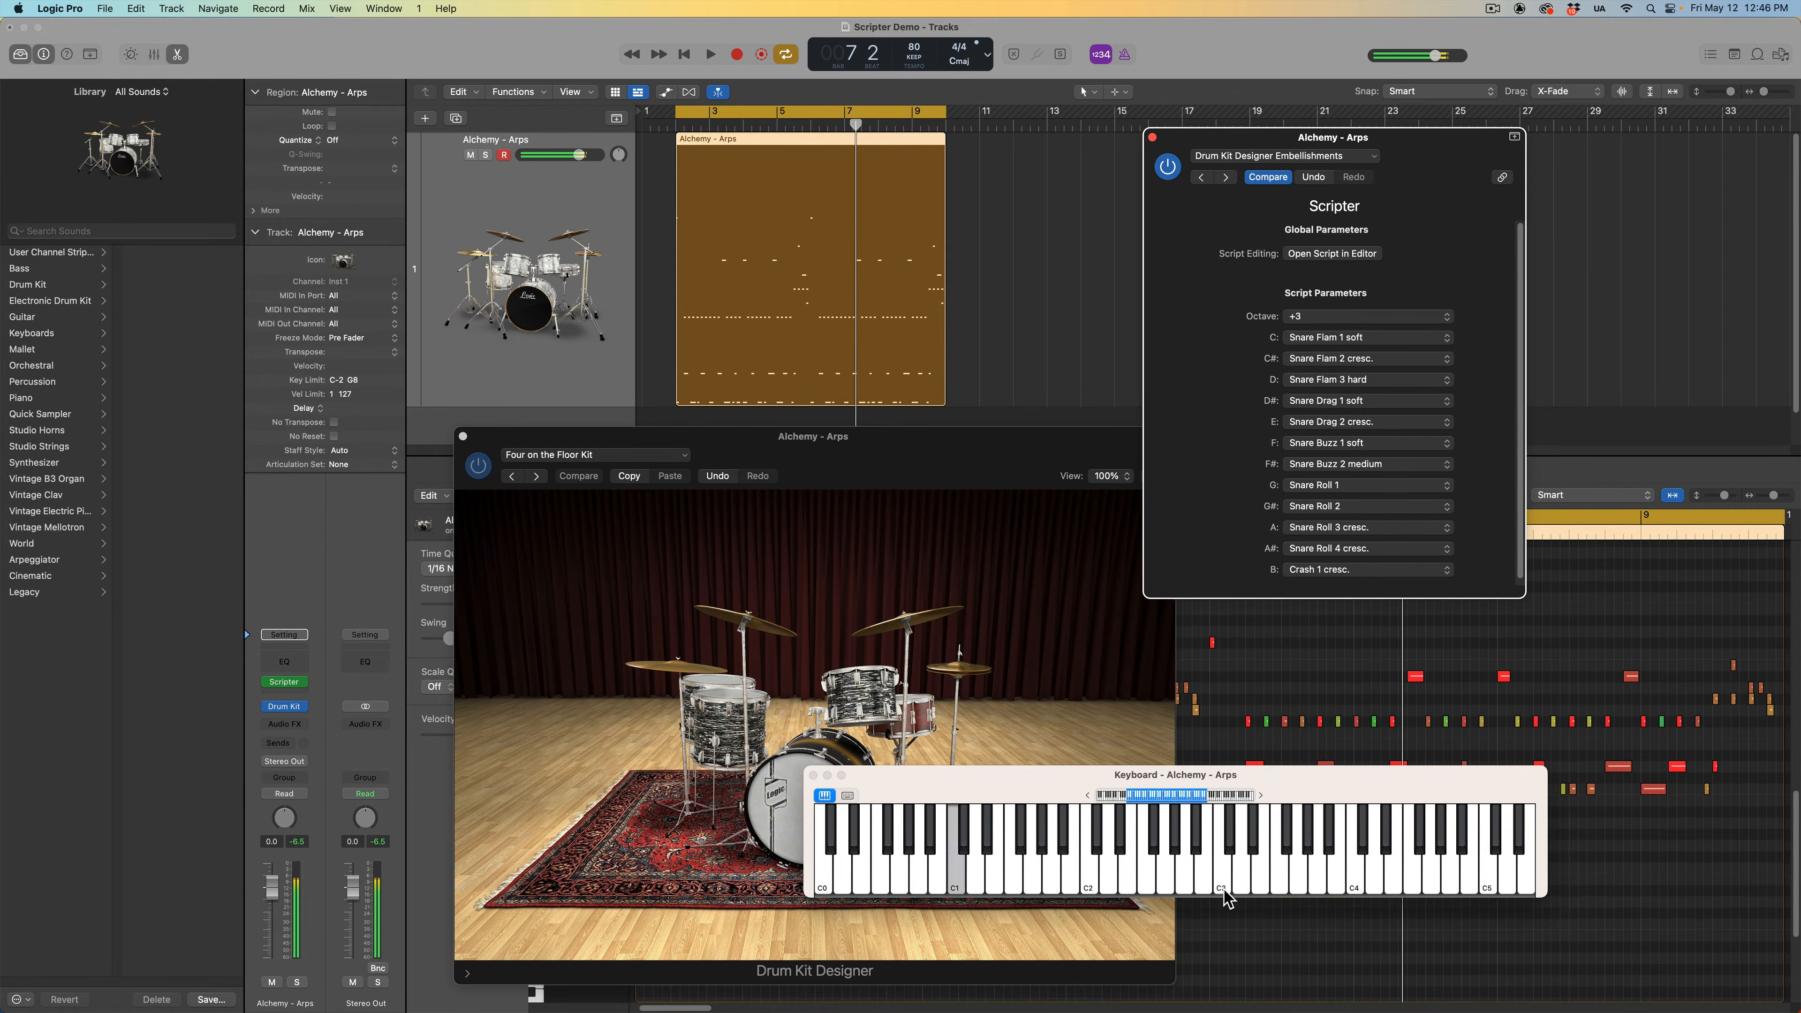
pyautogui.click(1228, 896)
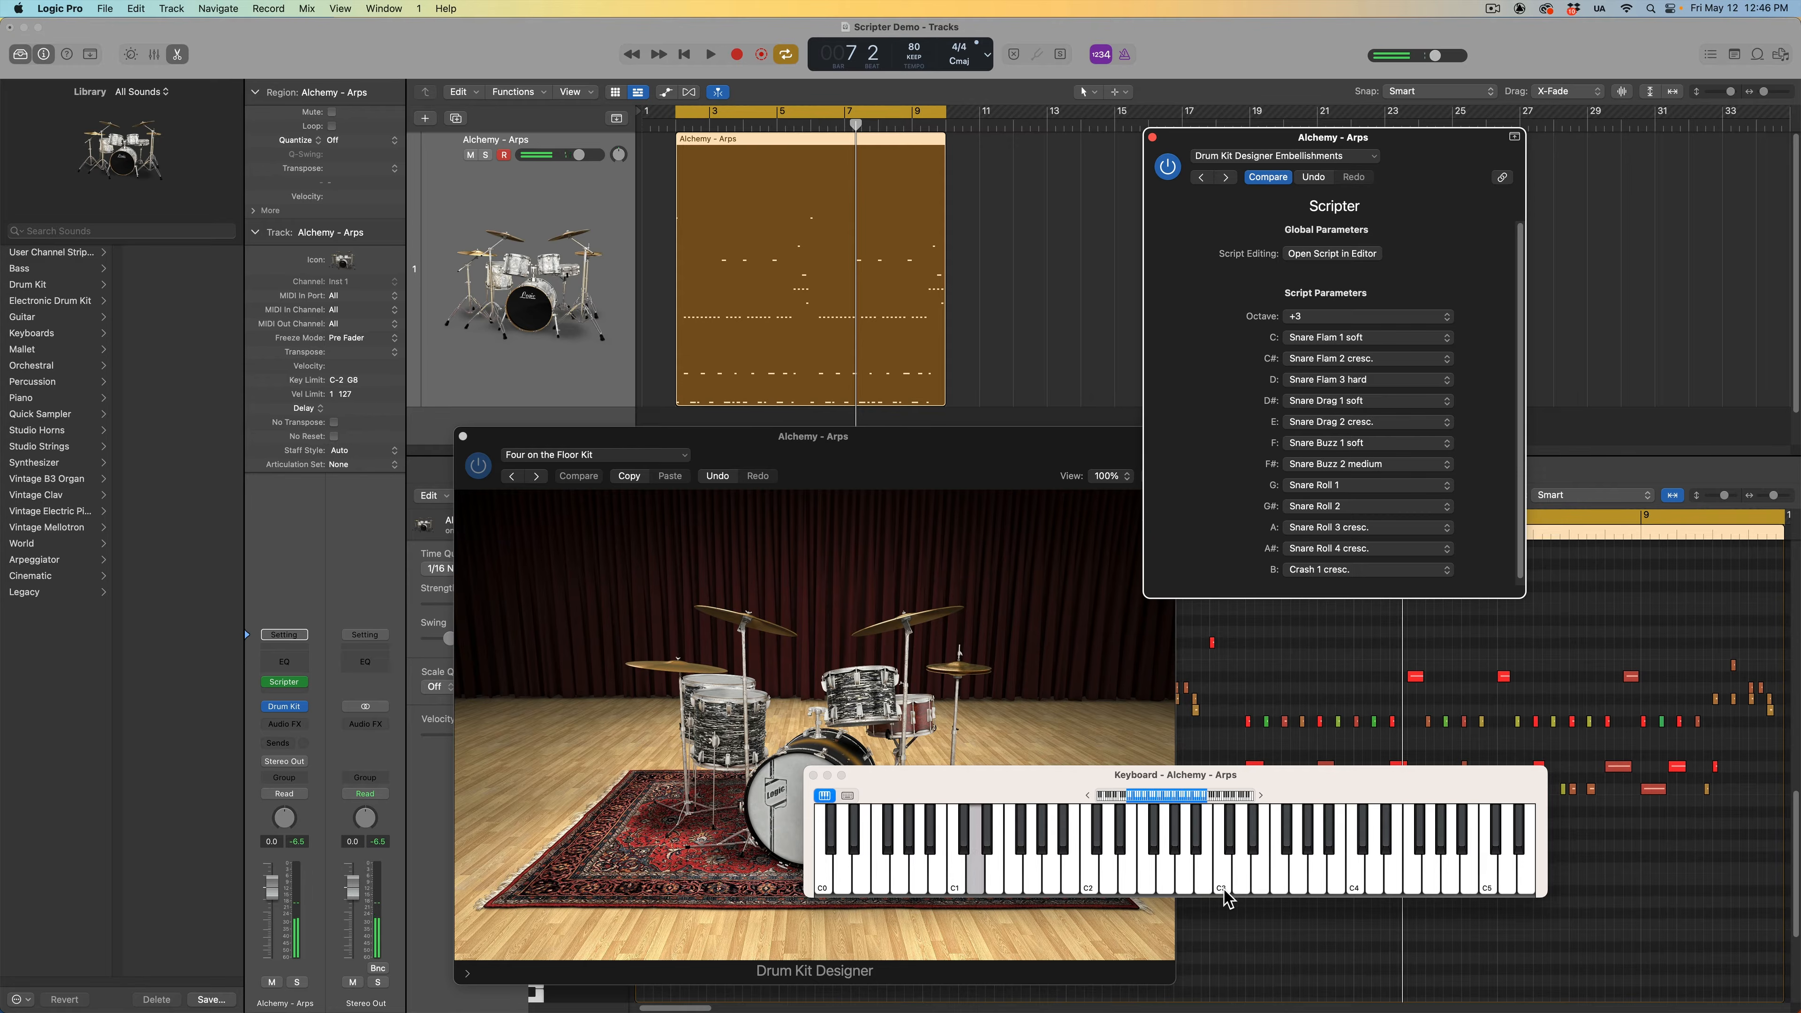
pyautogui.click(1228, 895)
pyautogui.click(1225, 891)
pyautogui.click(1224, 891)
pyautogui.click(1225, 892)
pyautogui.click(1225, 891)
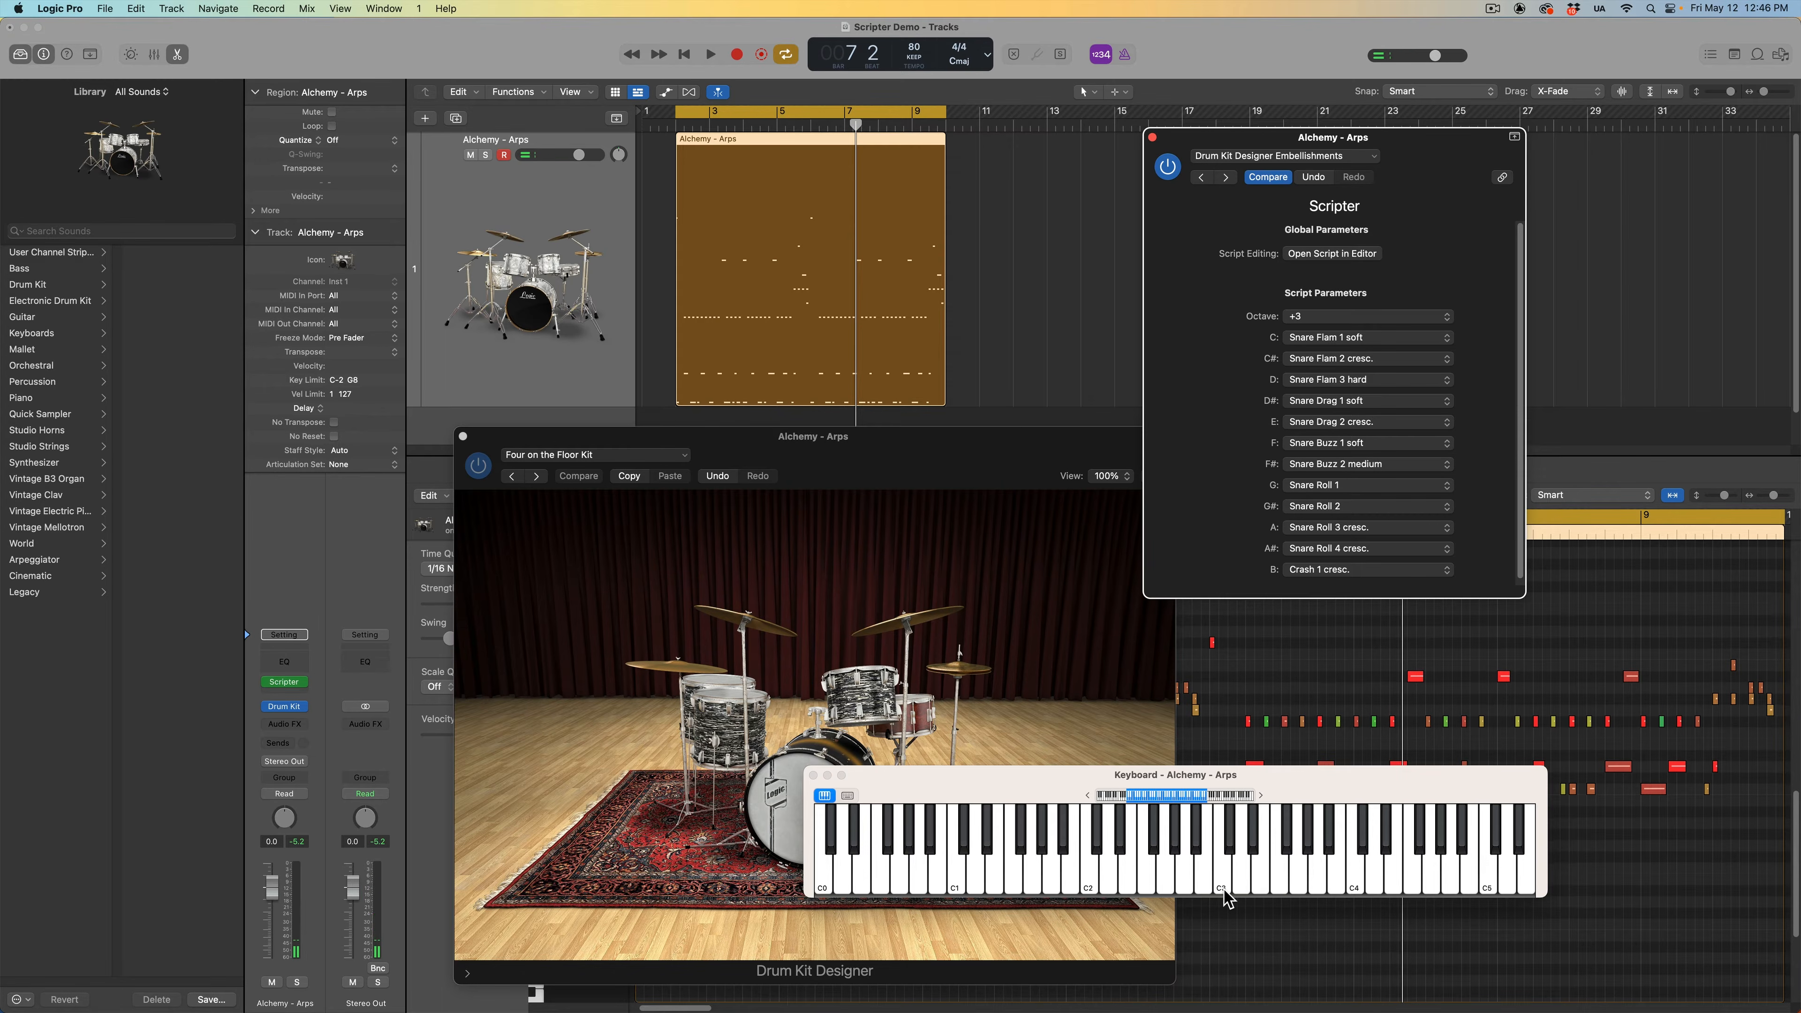
pyautogui.click(1225, 892)
pyautogui.click(1225, 890)
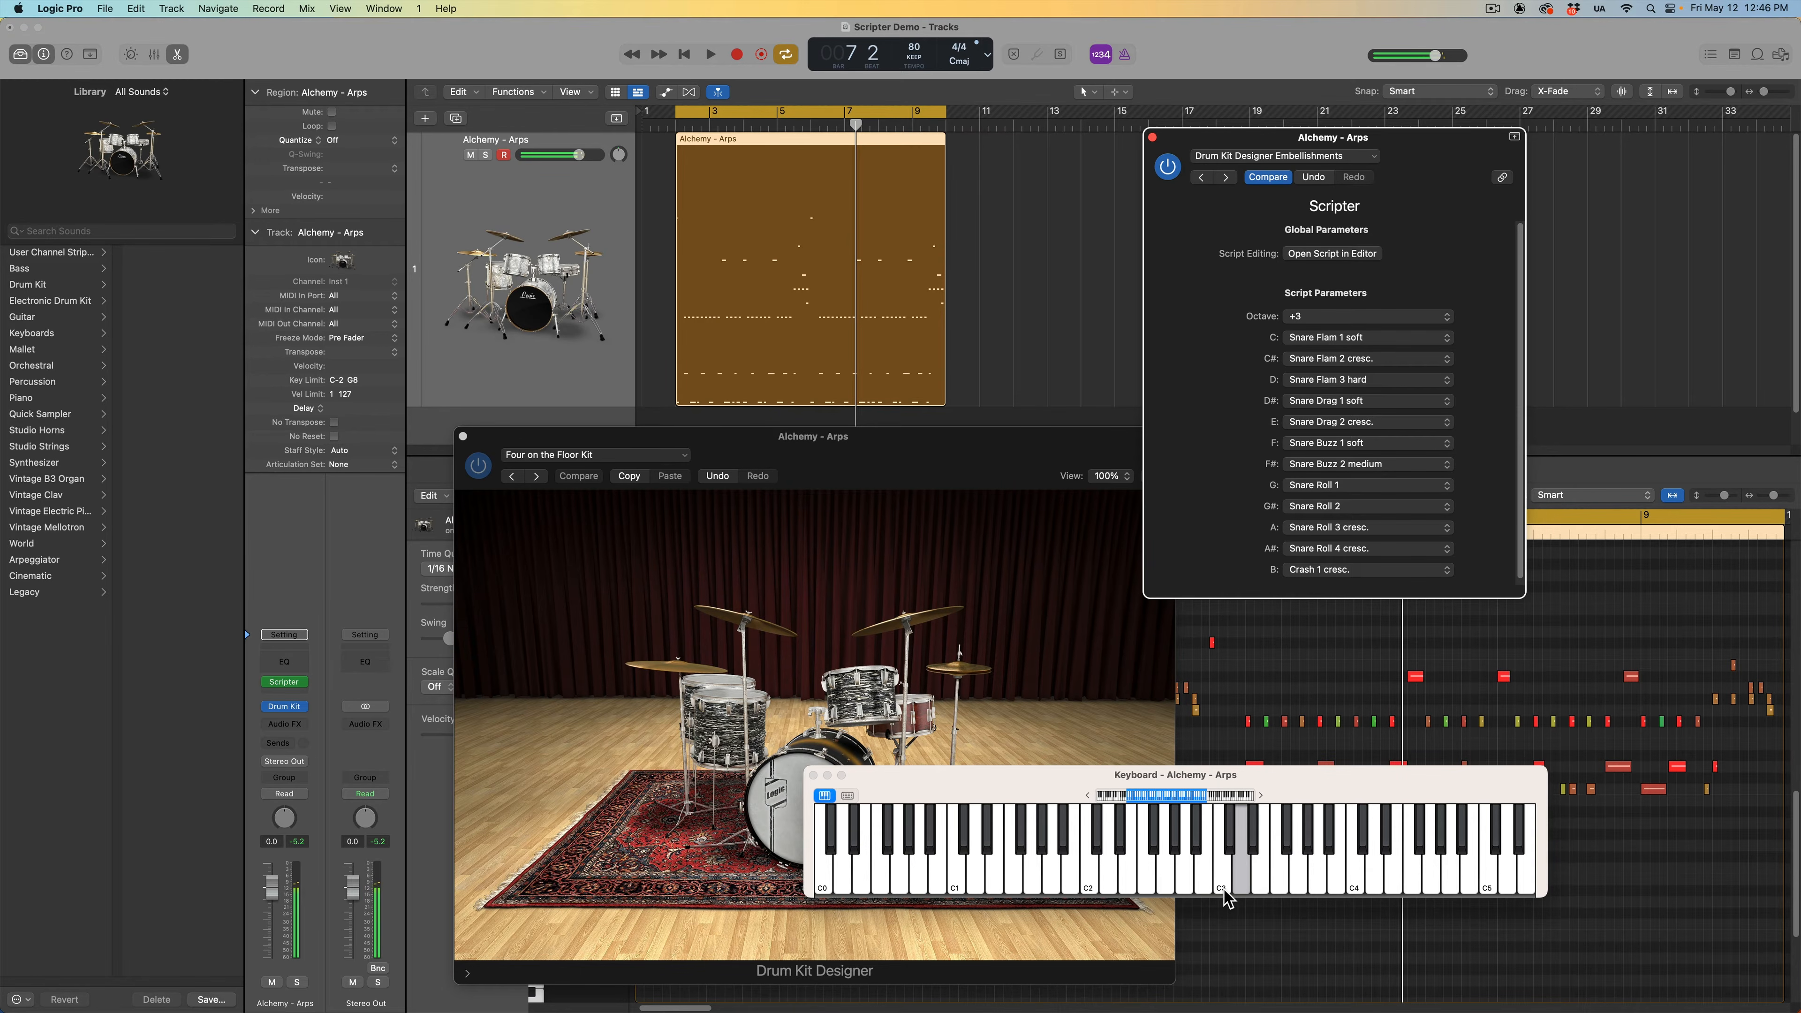
pyautogui.click(1225, 890)
pyautogui.click(1225, 890)
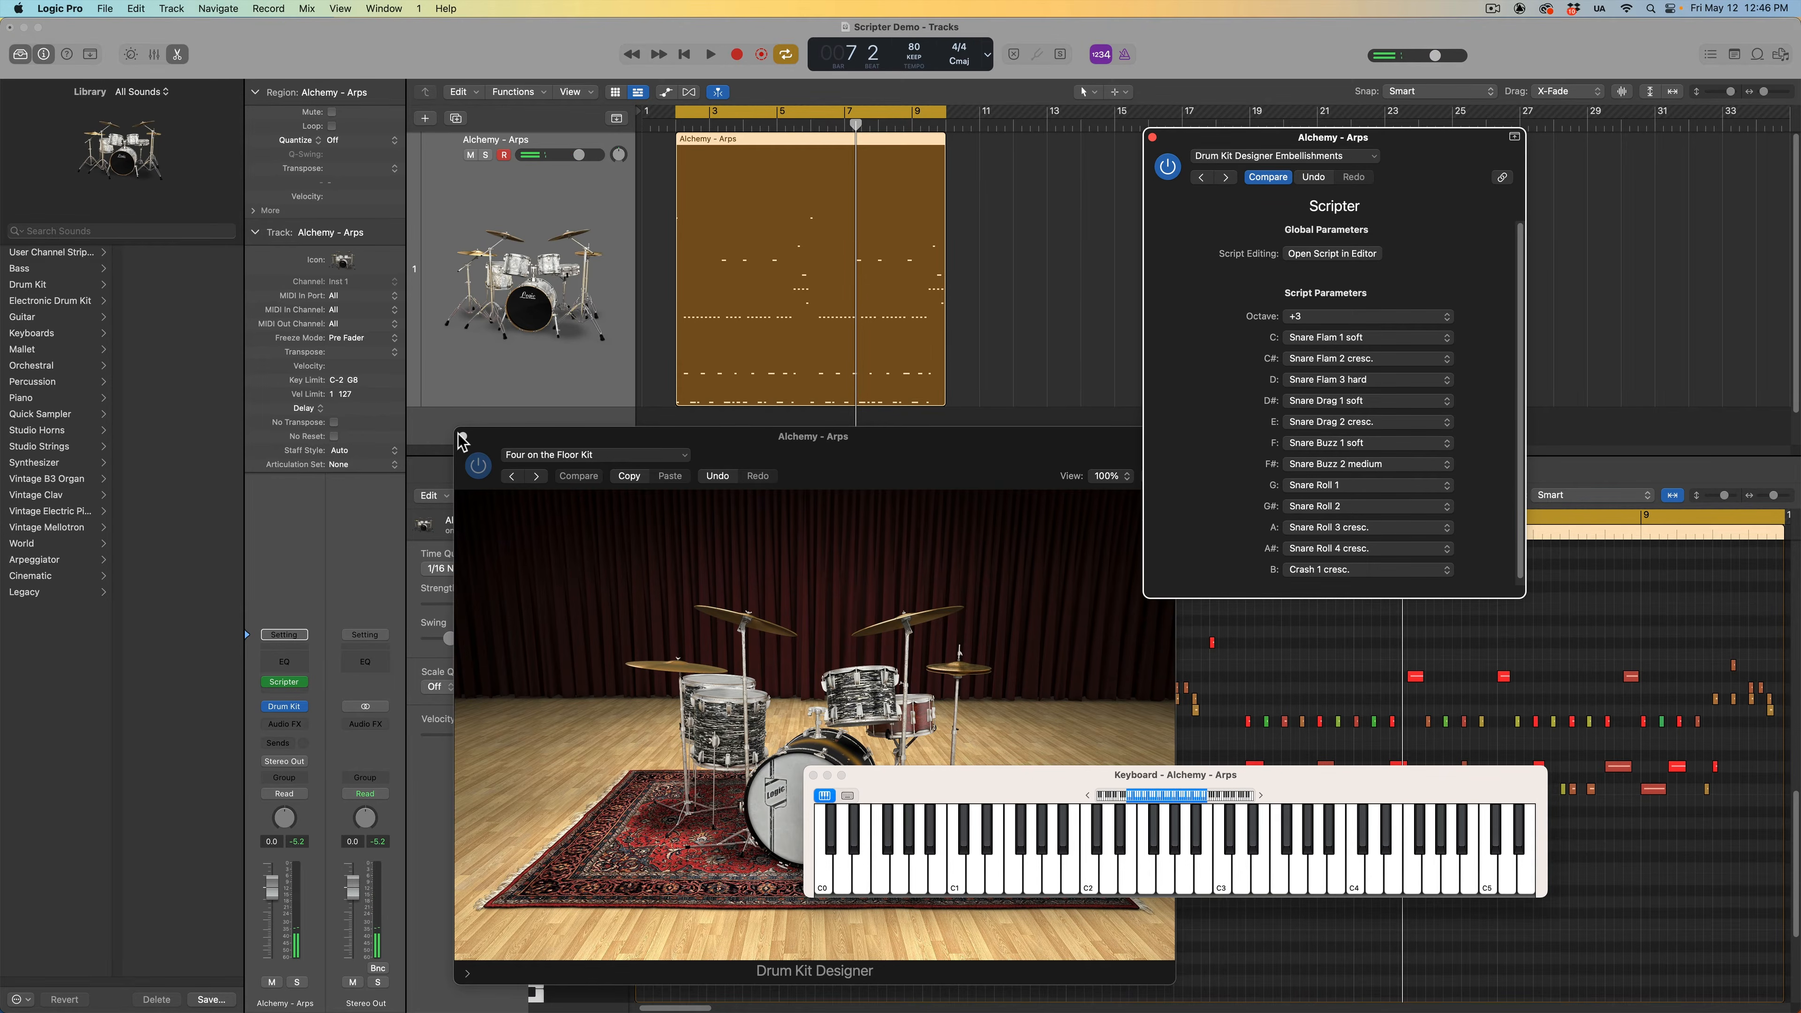
# Step: Close the Drum Kit Designer window and move the onscreen keyboard over the lower part of the Piano Roll
pyautogui.click(463, 442)
pyautogui.click(463, 437)
pyautogui.moveTo(1059, 792); pyautogui.dragTo(936, 866)
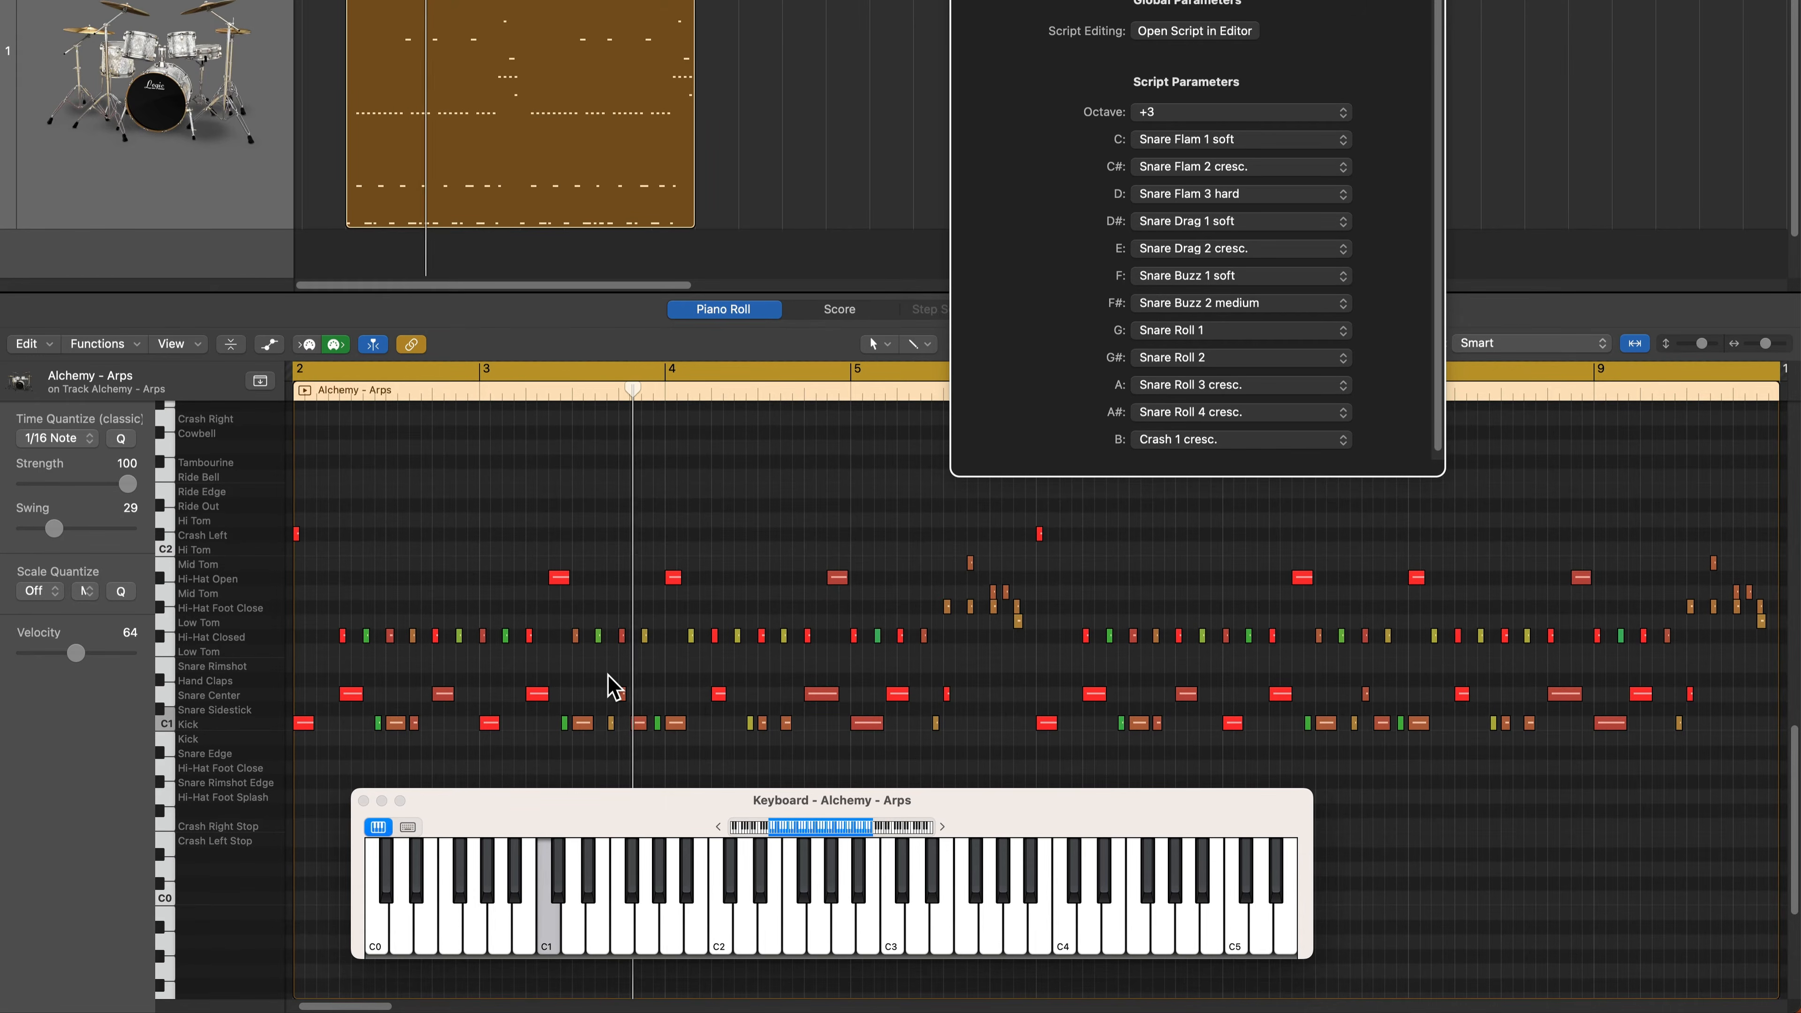
# Step: Check the playback of the Alchemy - Arps drum pattern in the Piano Roll against the onscreen keyboard
pyautogui.press('space')
pyautogui.press('c')
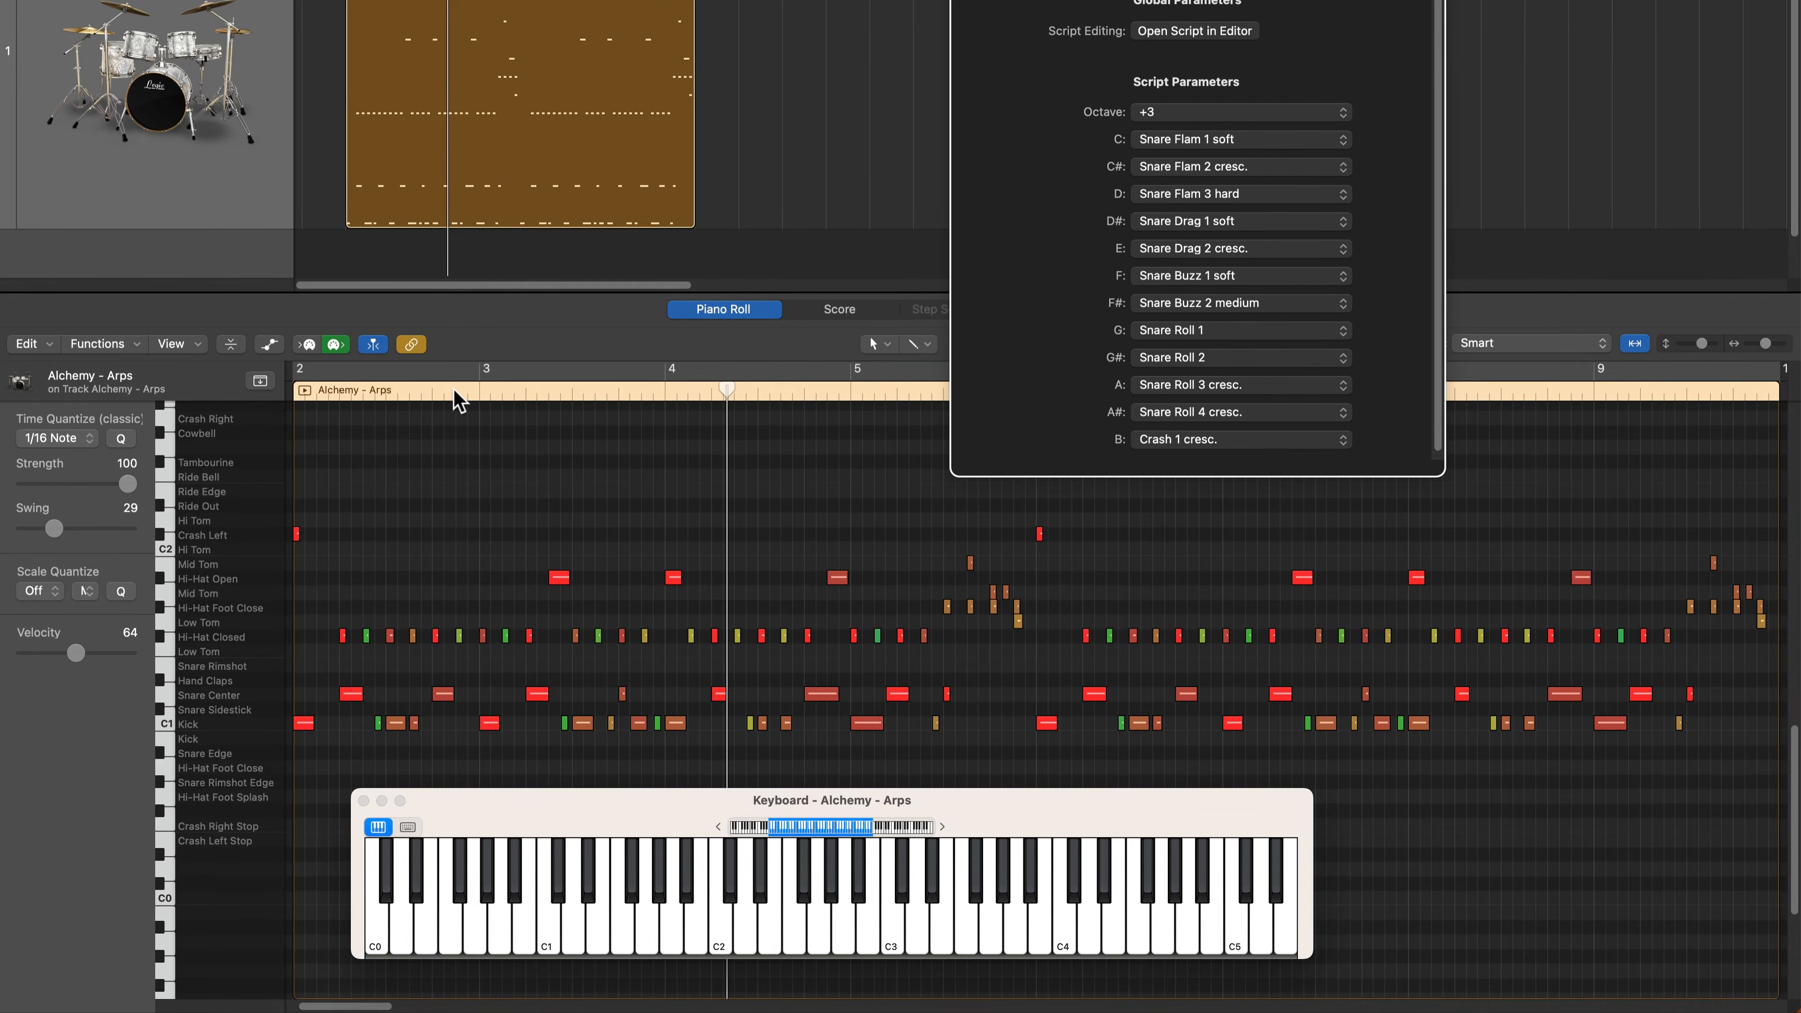
# Step: Transpose the Snare Center note just before bar 3 up to C3
pyautogui.click(436, 398)
pyautogui.press('super+Right')
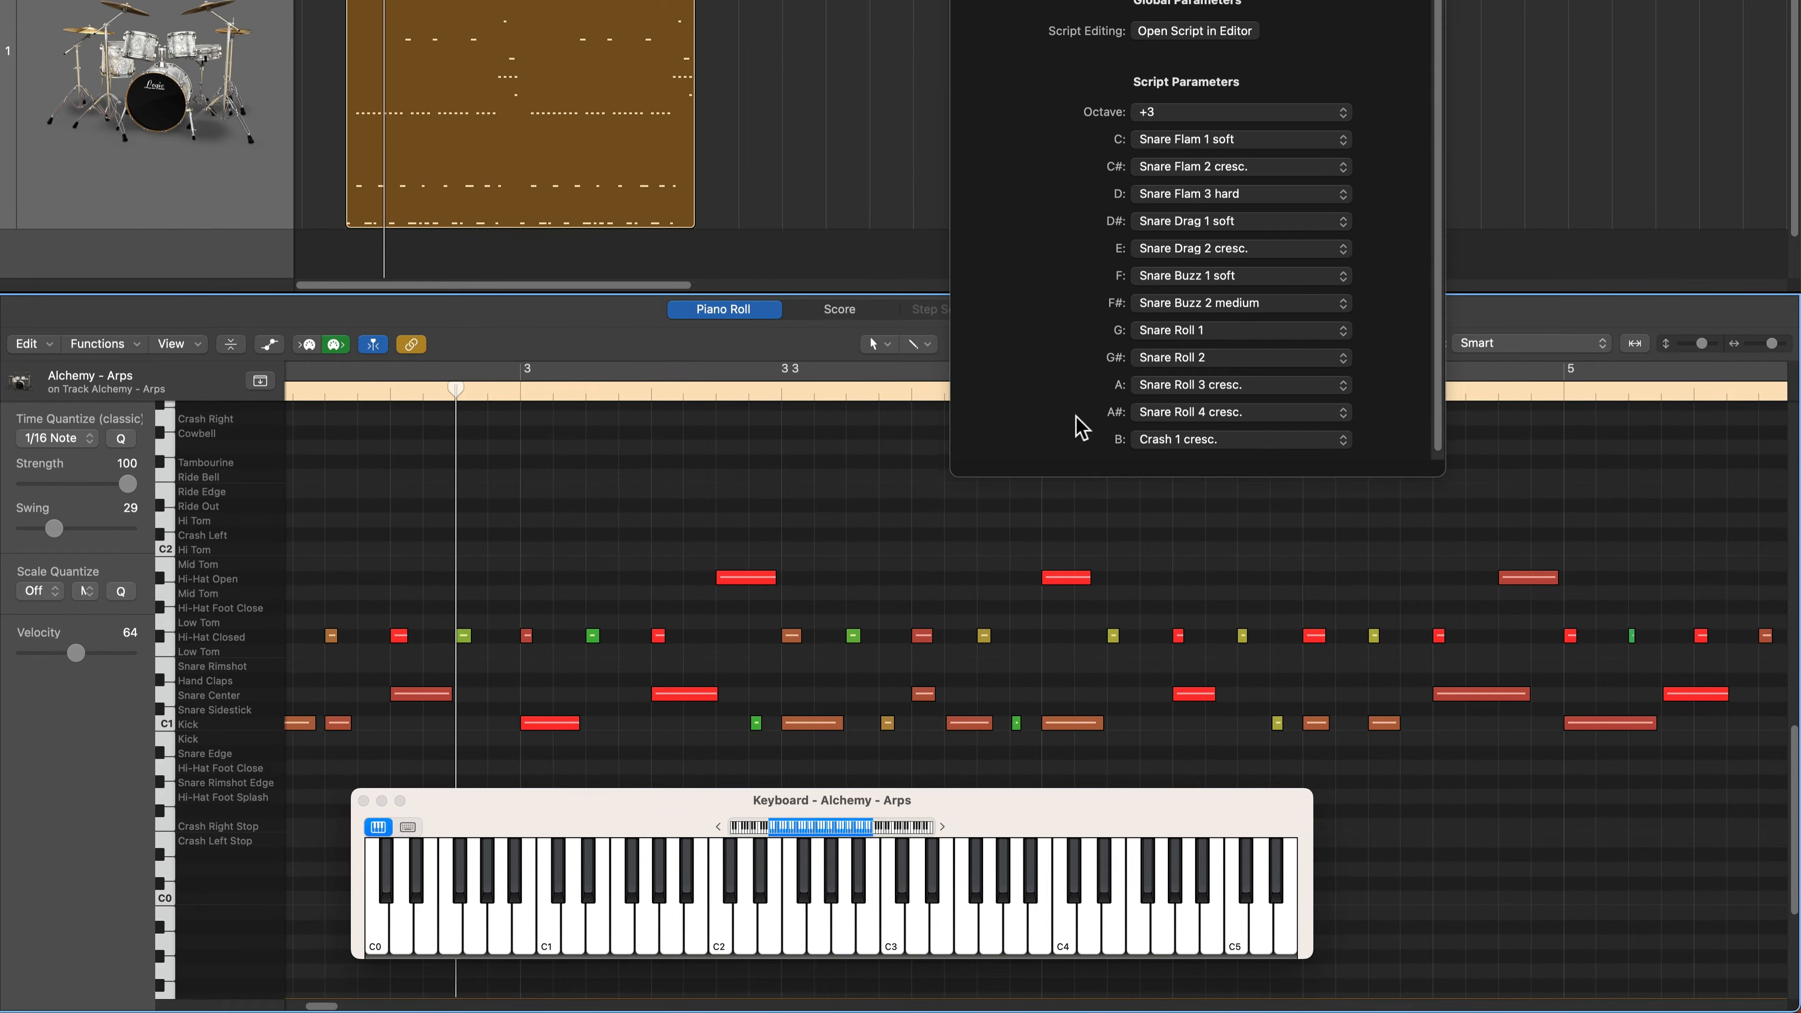
pyautogui.click(495, 694)
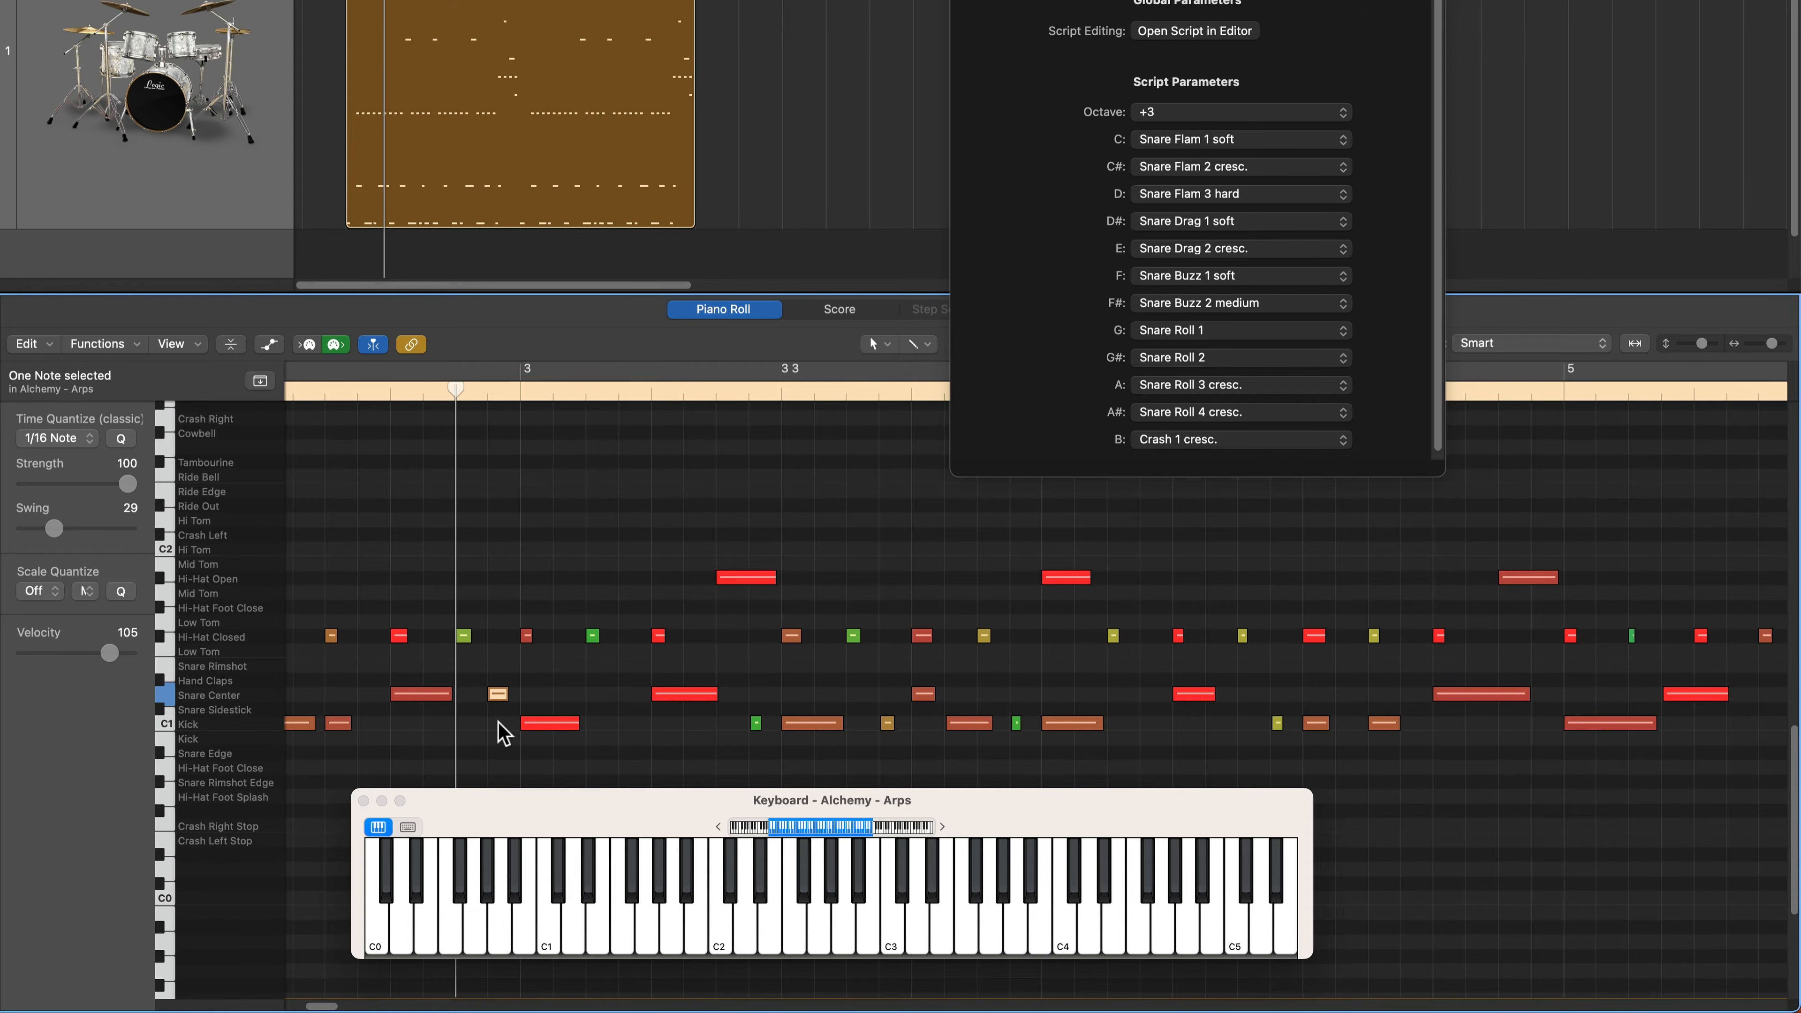
pyautogui.hotkey('shift', 'alt', 'Up')
pyautogui.scroll(3, 505, 735)
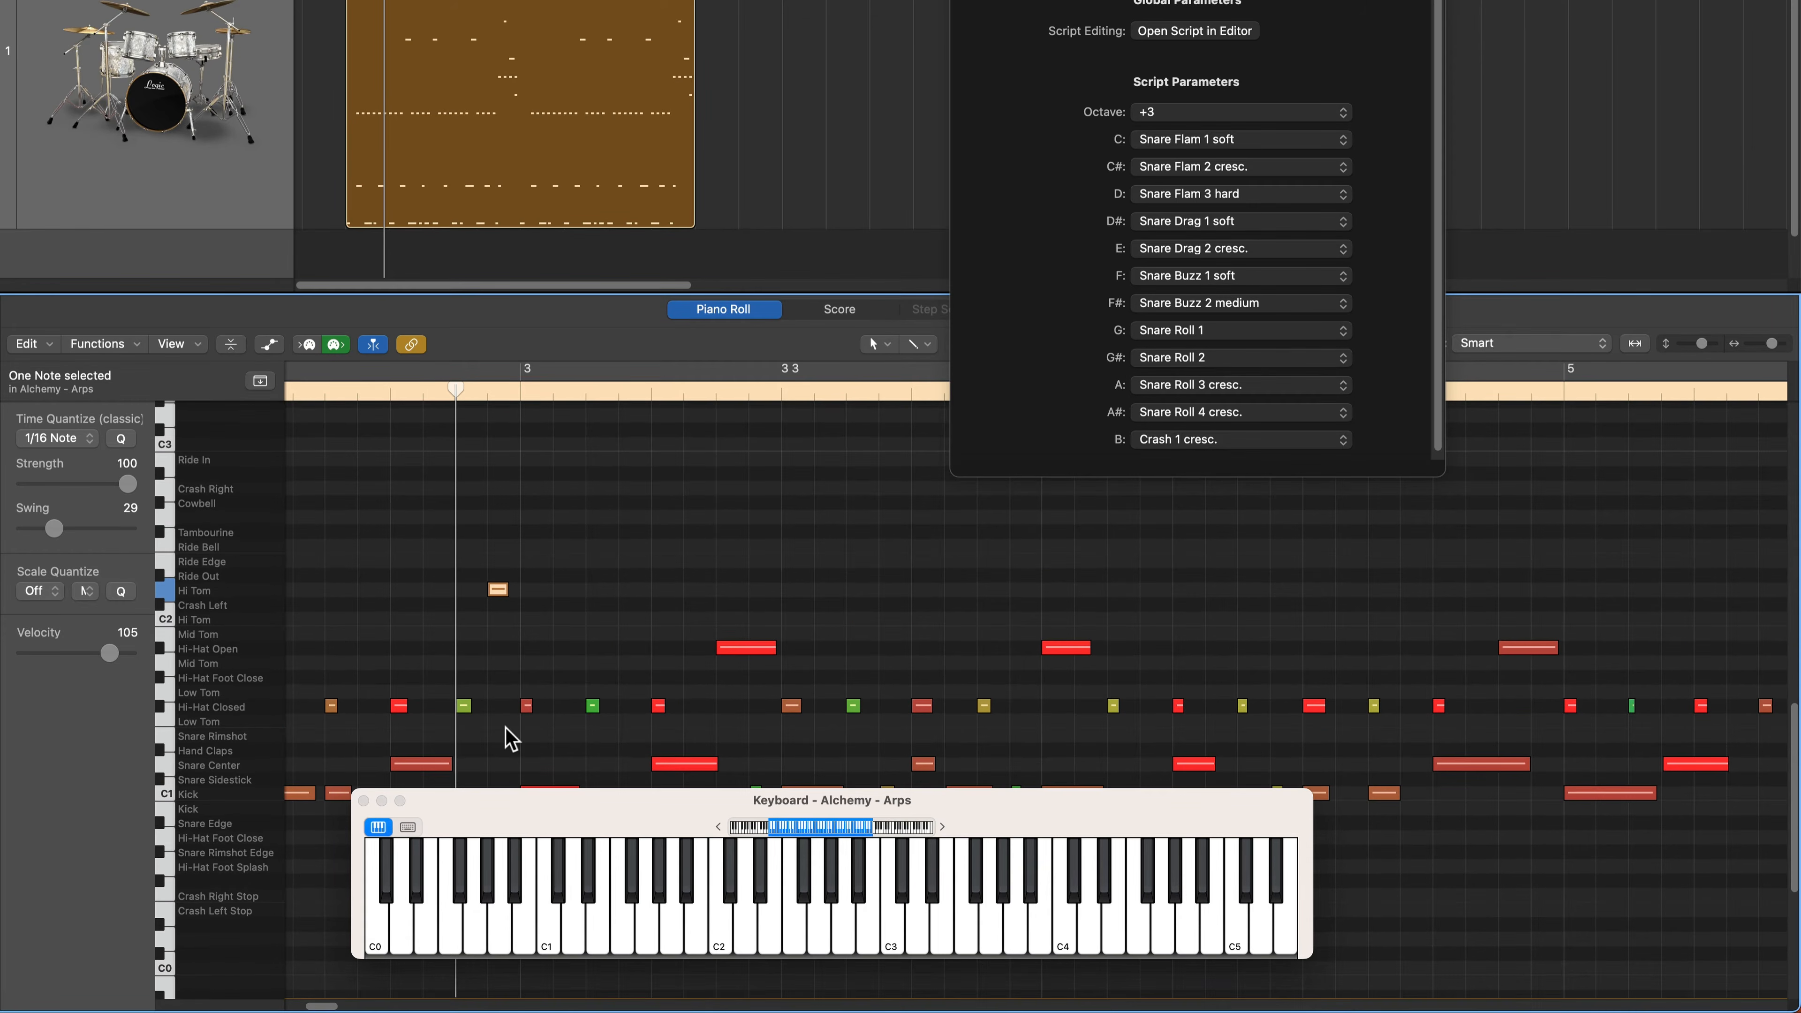
pyautogui.hotkey('shift', 'alt', 'Up')
pyautogui.scroll(2, 512, 738)
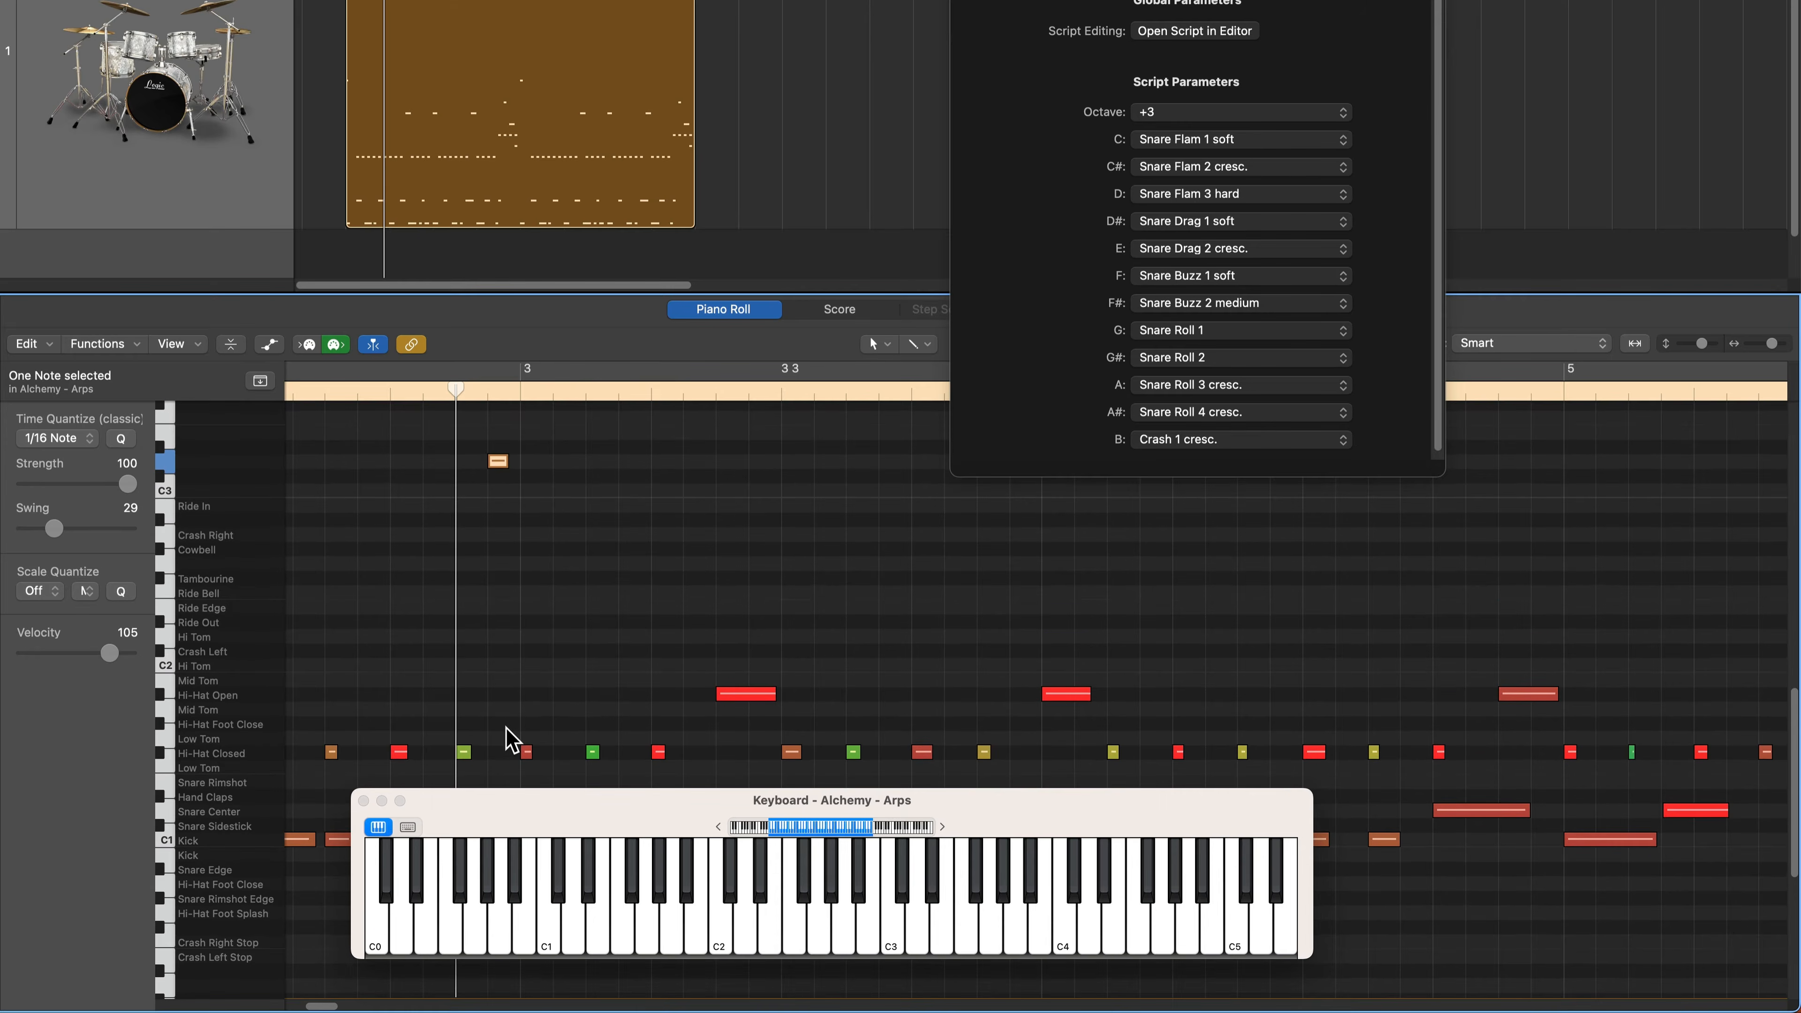
pyautogui.hotkey('alt', 'Down')
pyautogui.hotkey('alt', 'Down')
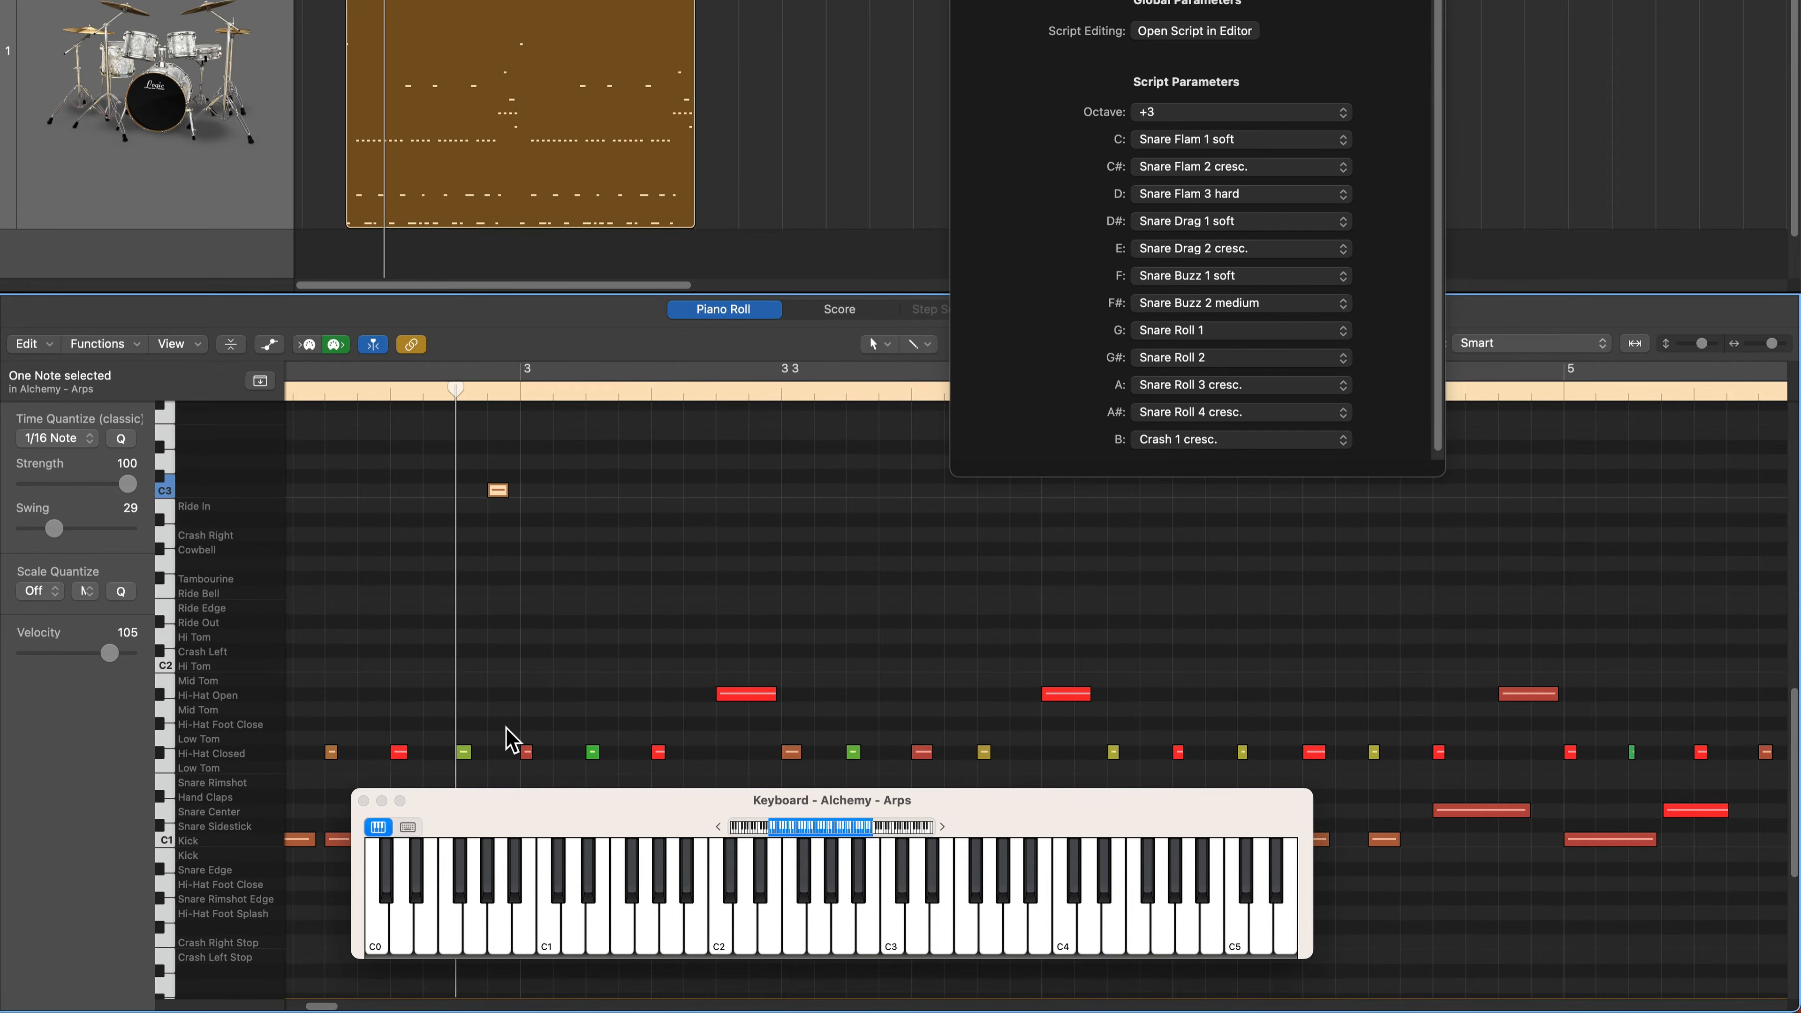
# Step: Raise the C3 note's velocity to 127 and play back the passage leading into bar 3
pyautogui.moveTo(111, 653); pyautogui.dragTo(147, 656)
pyautogui.click(302, 396)
pyautogui.press('space')
pyautogui.click(426, 569)
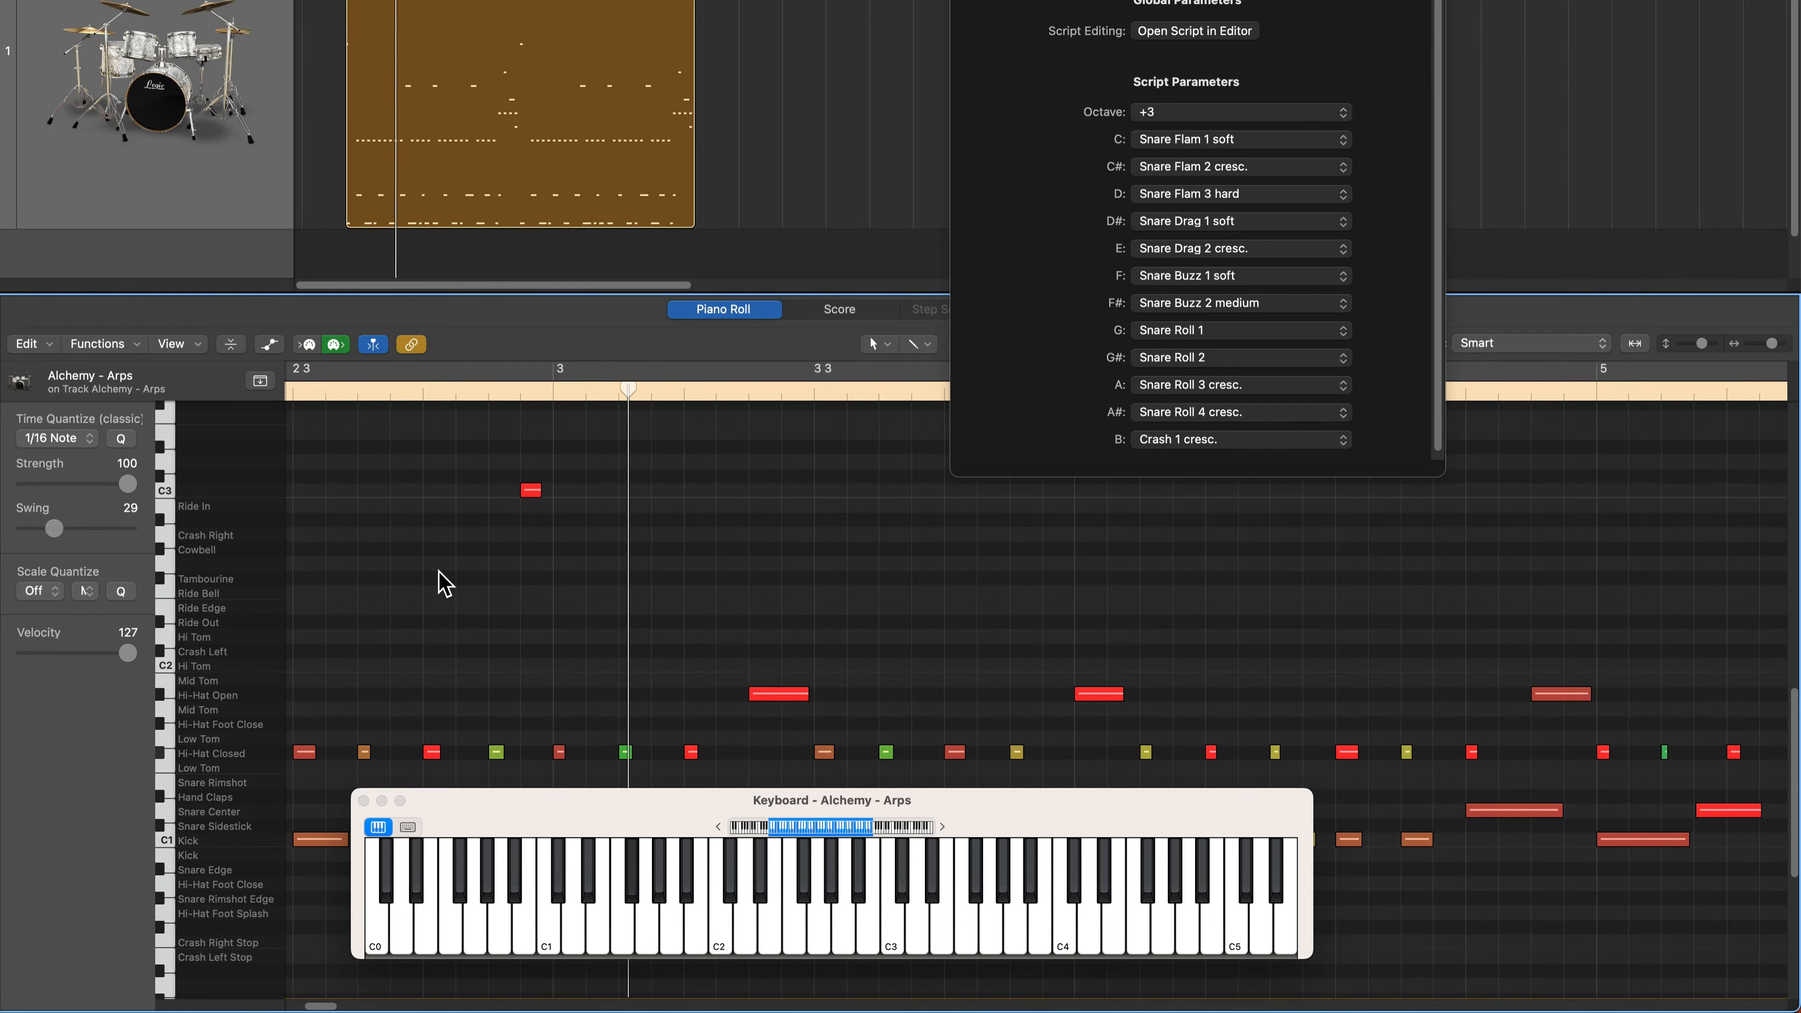
# Step: Nudge the C3 note slightly later and play the pattern from before bar 3 through the fill in bar 5
pyautogui.moveTo(525, 490); pyautogui.dragTo(540, 491)
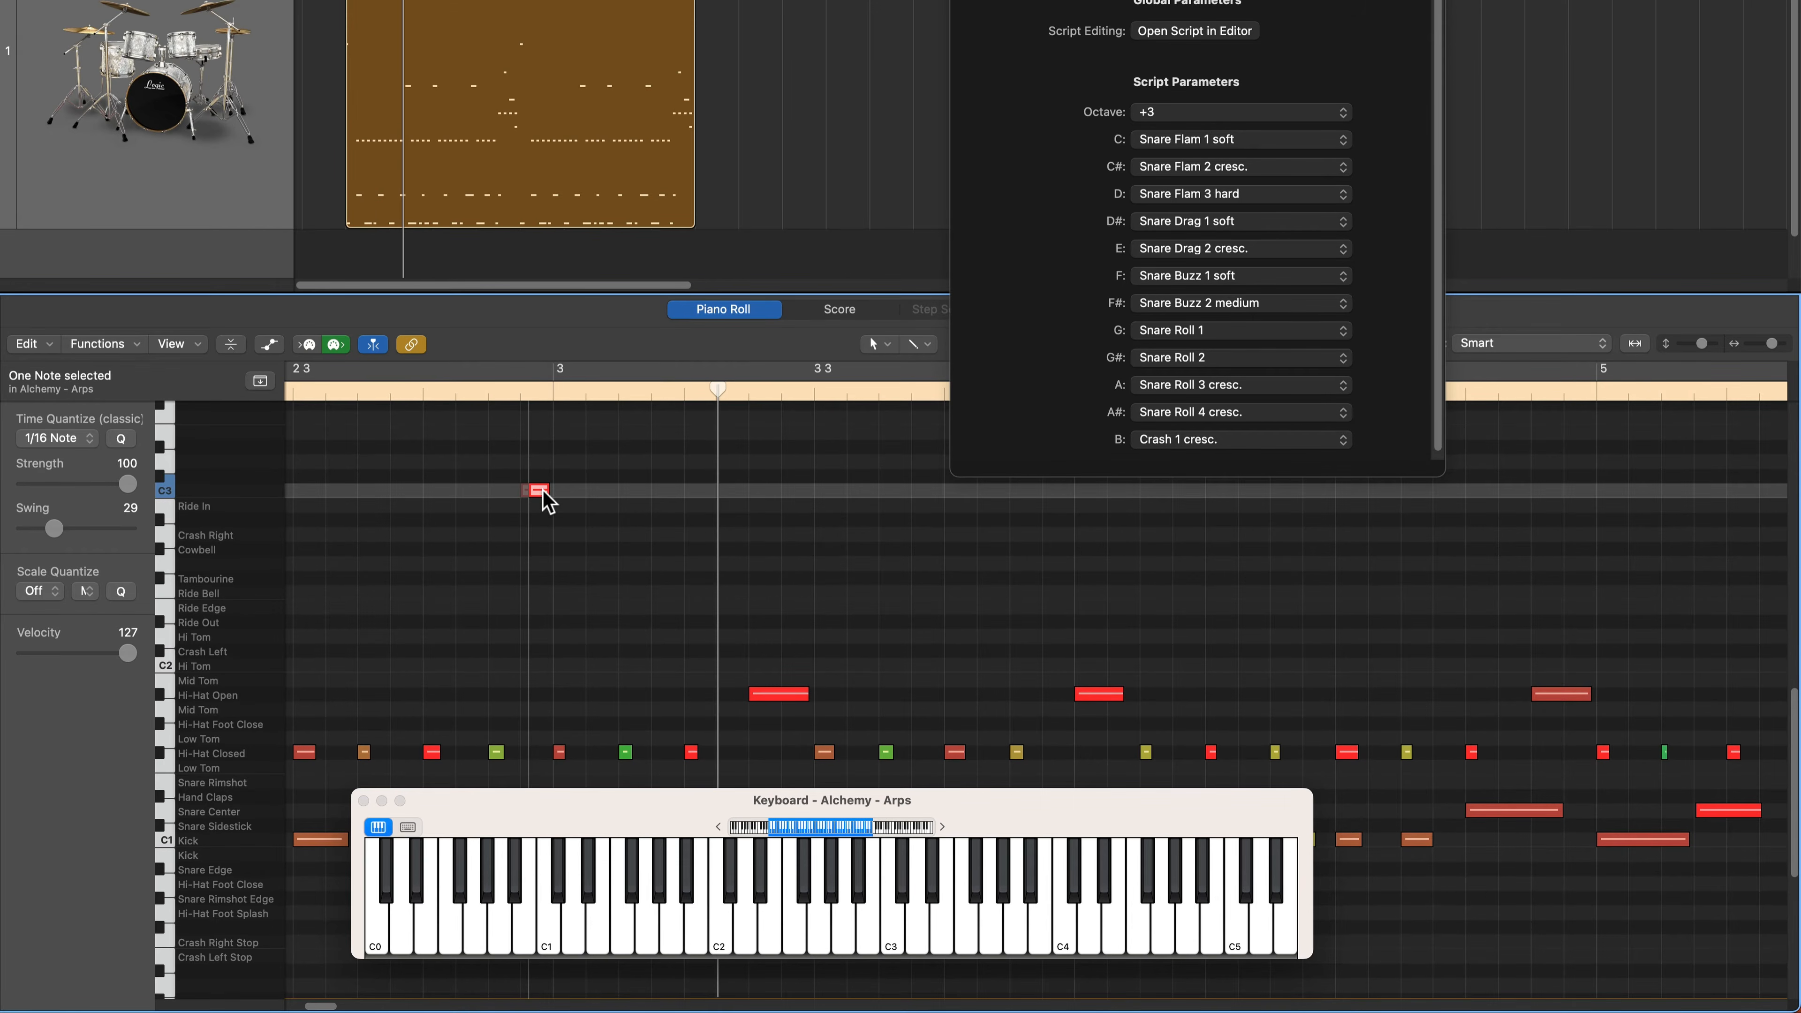
pyautogui.click(405, 393)
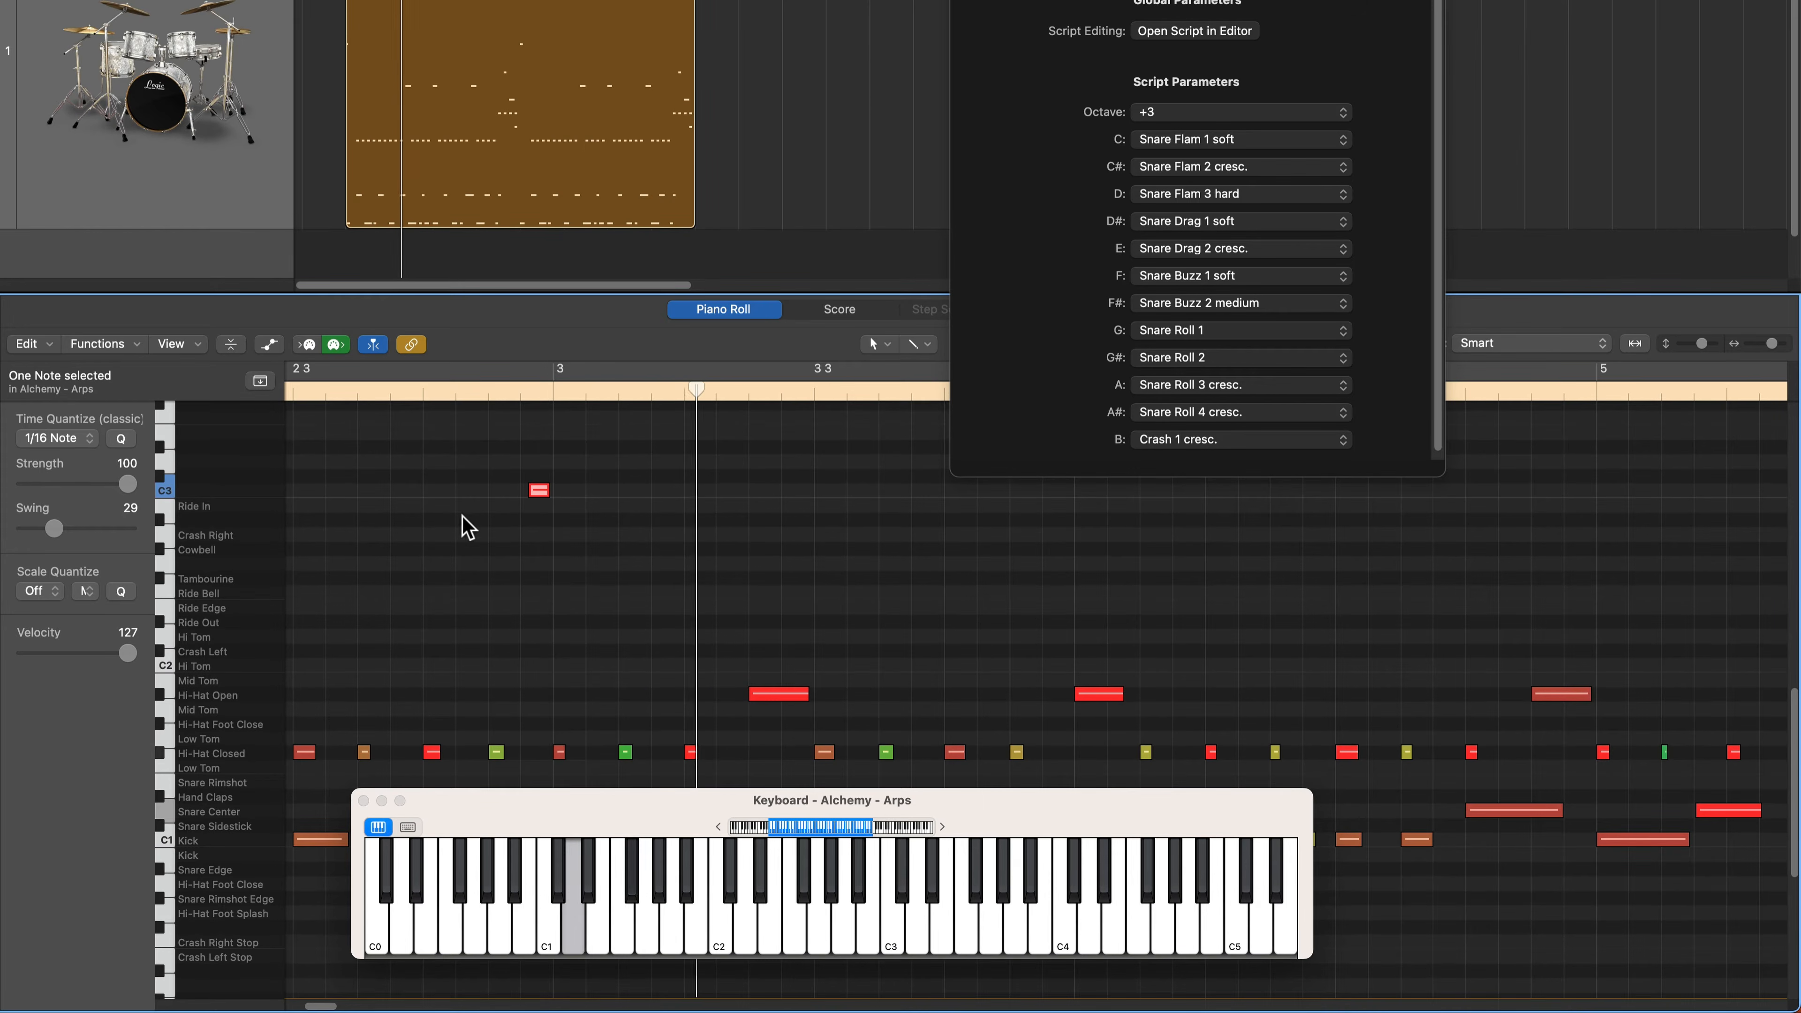
pyautogui.hscroll(3, 497, 535)
pyautogui.scroll(-4, 563, 569)
pyautogui.hscroll(5, 563, 569)
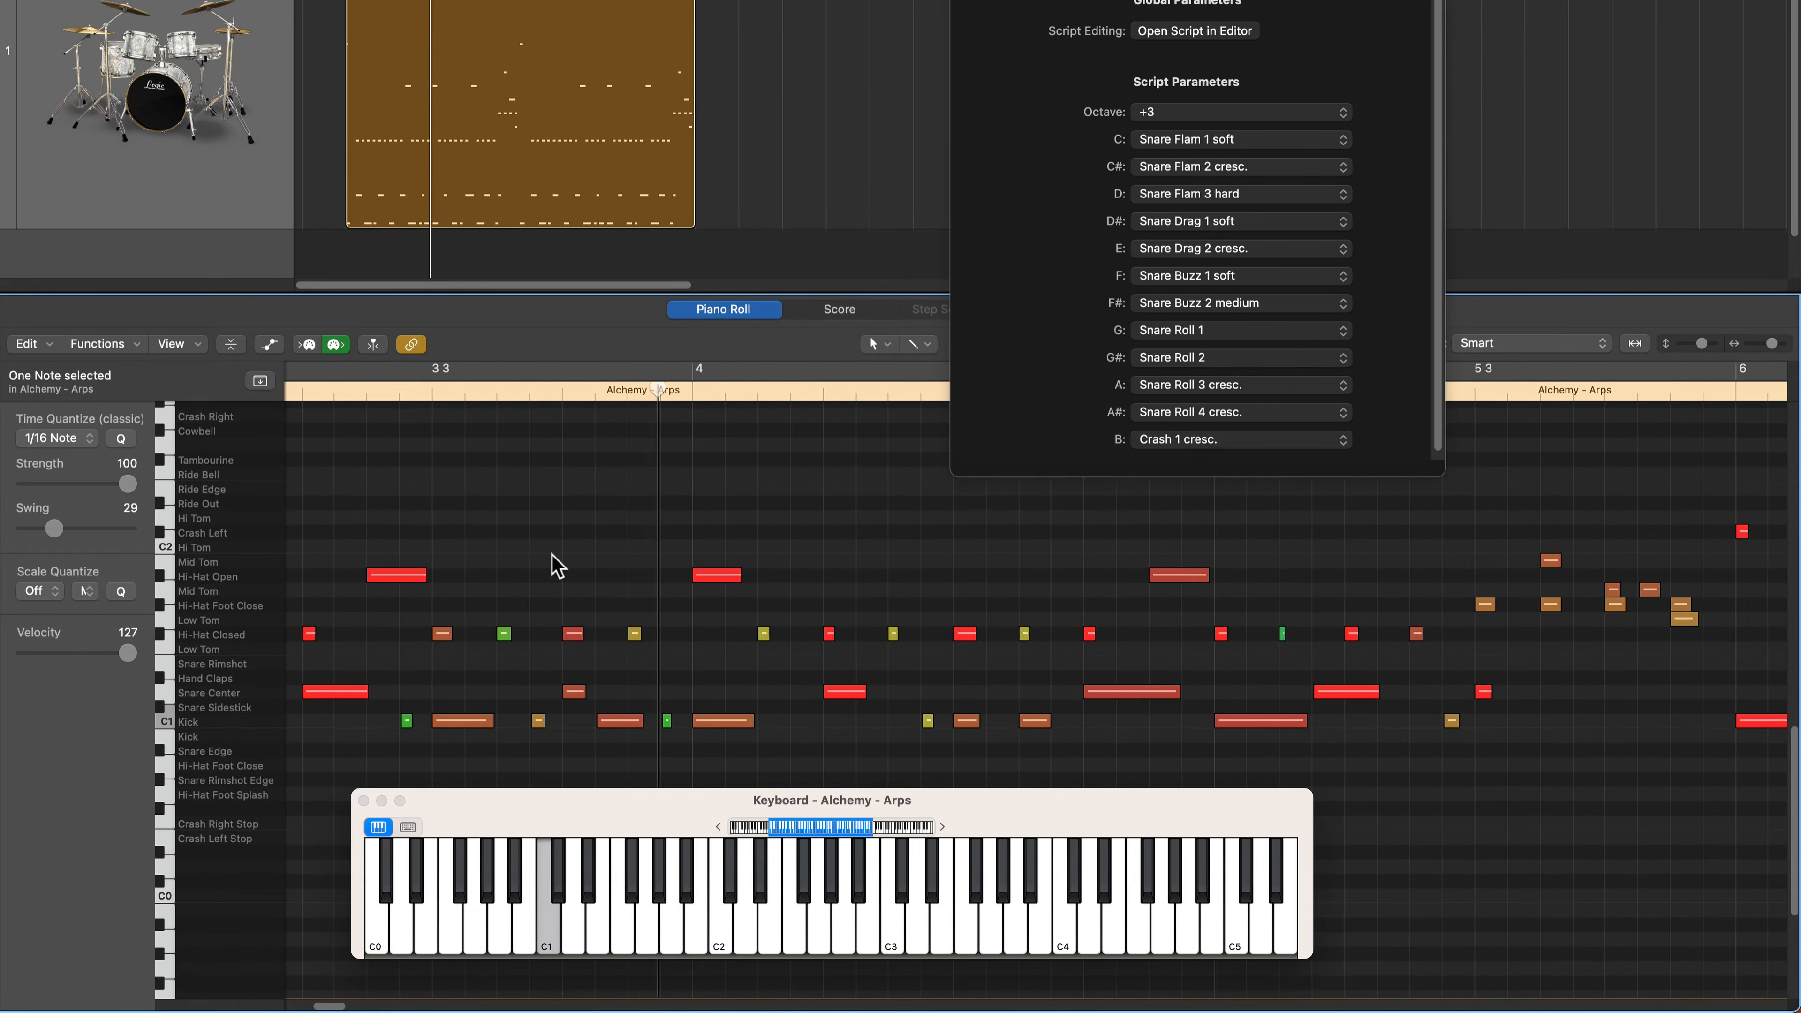
pyautogui.hscroll(5, 557, 568)
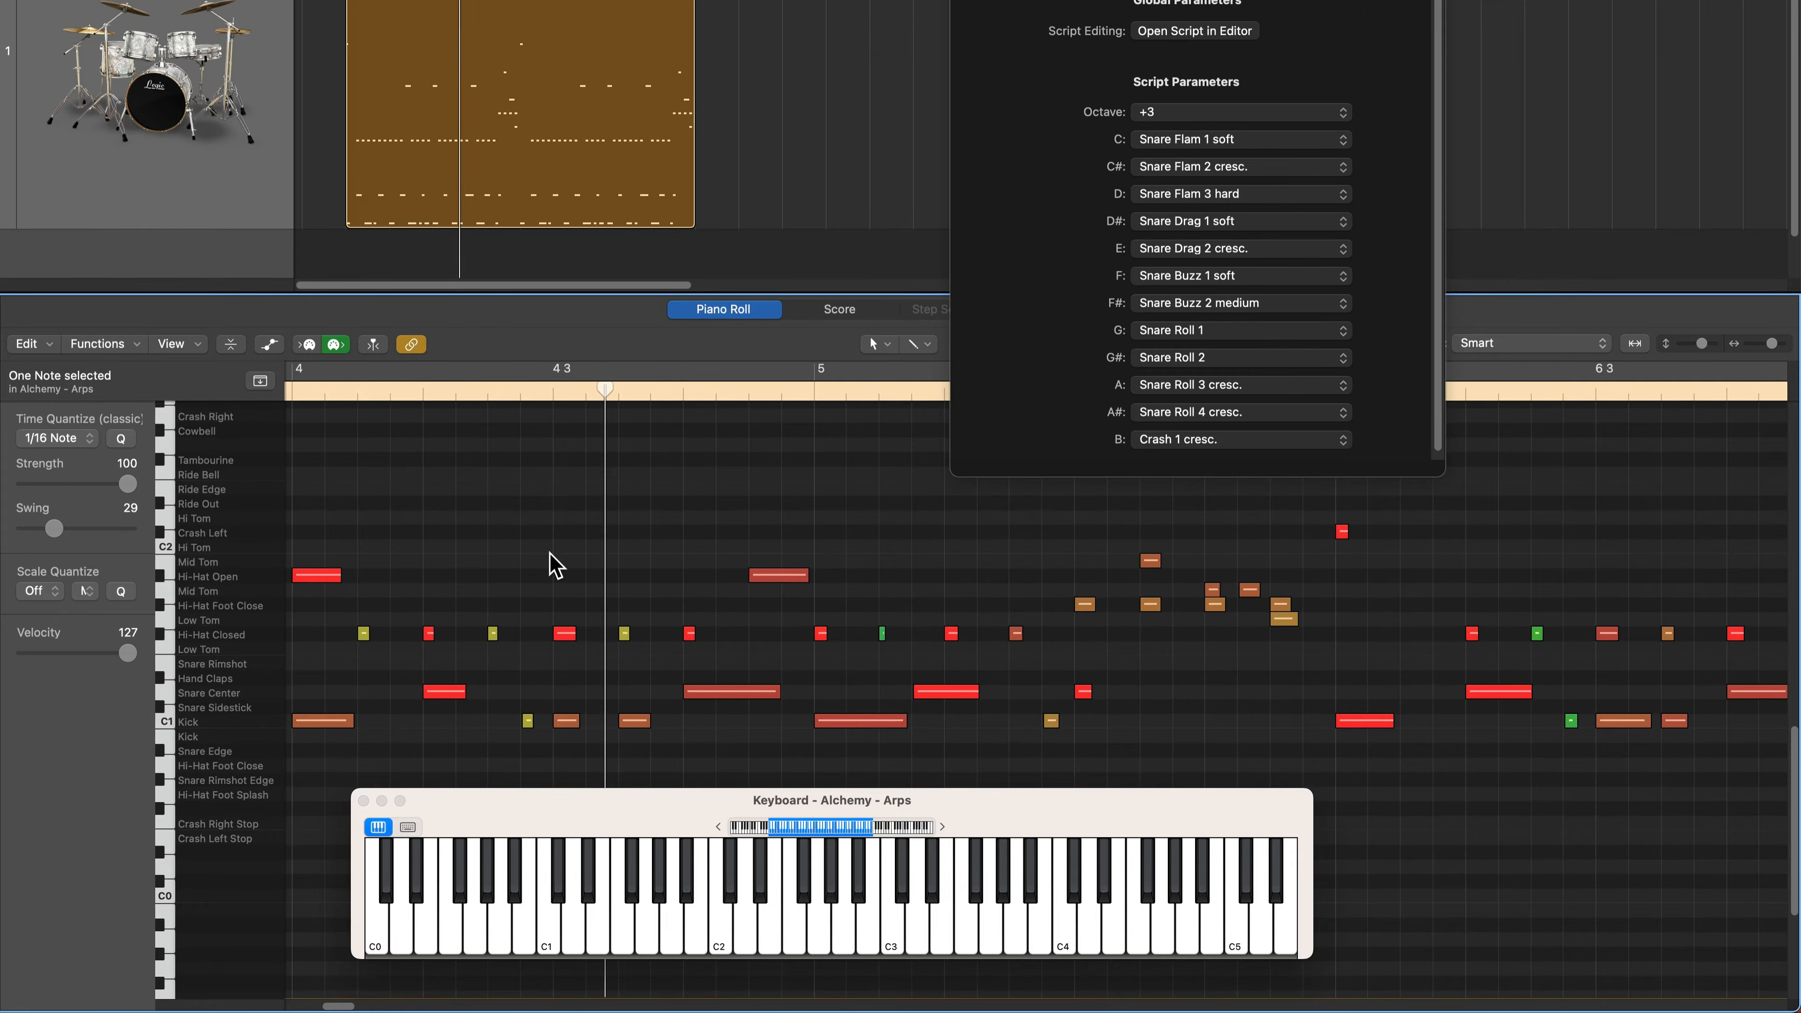
pyautogui.hscroll(6, 557, 567)
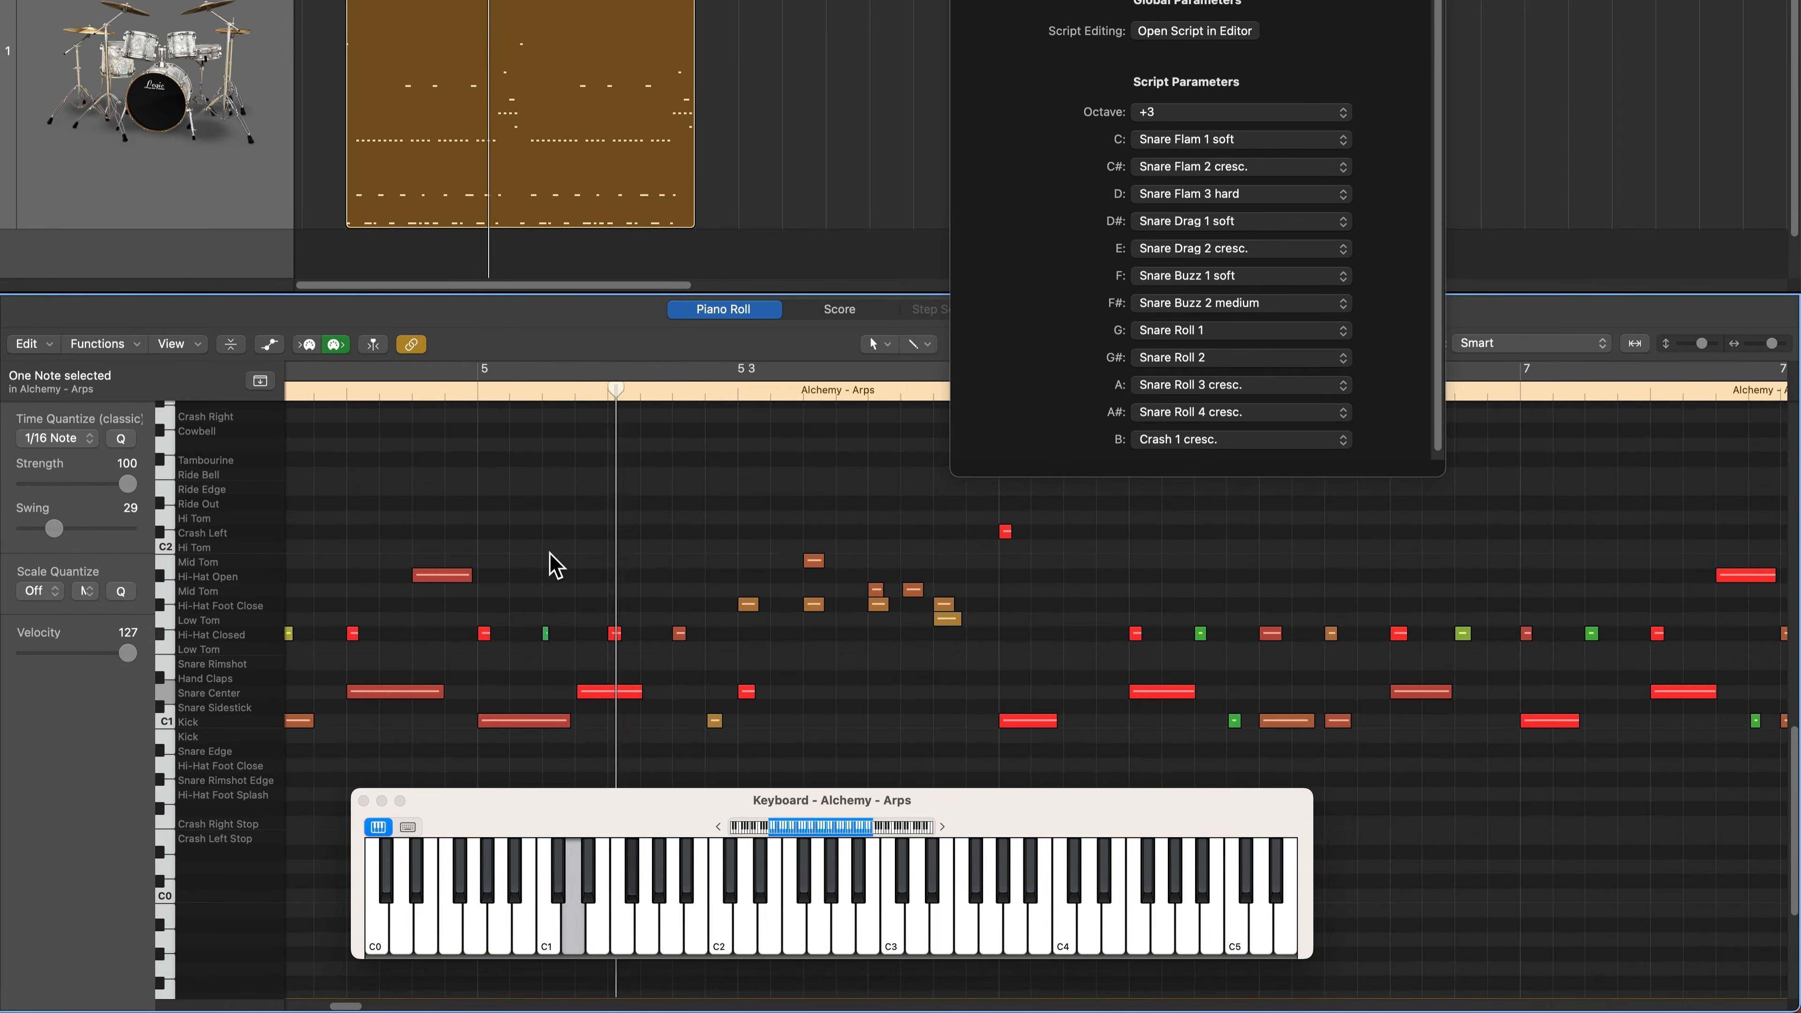
pyautogui.hscroll(1, 549, 552)
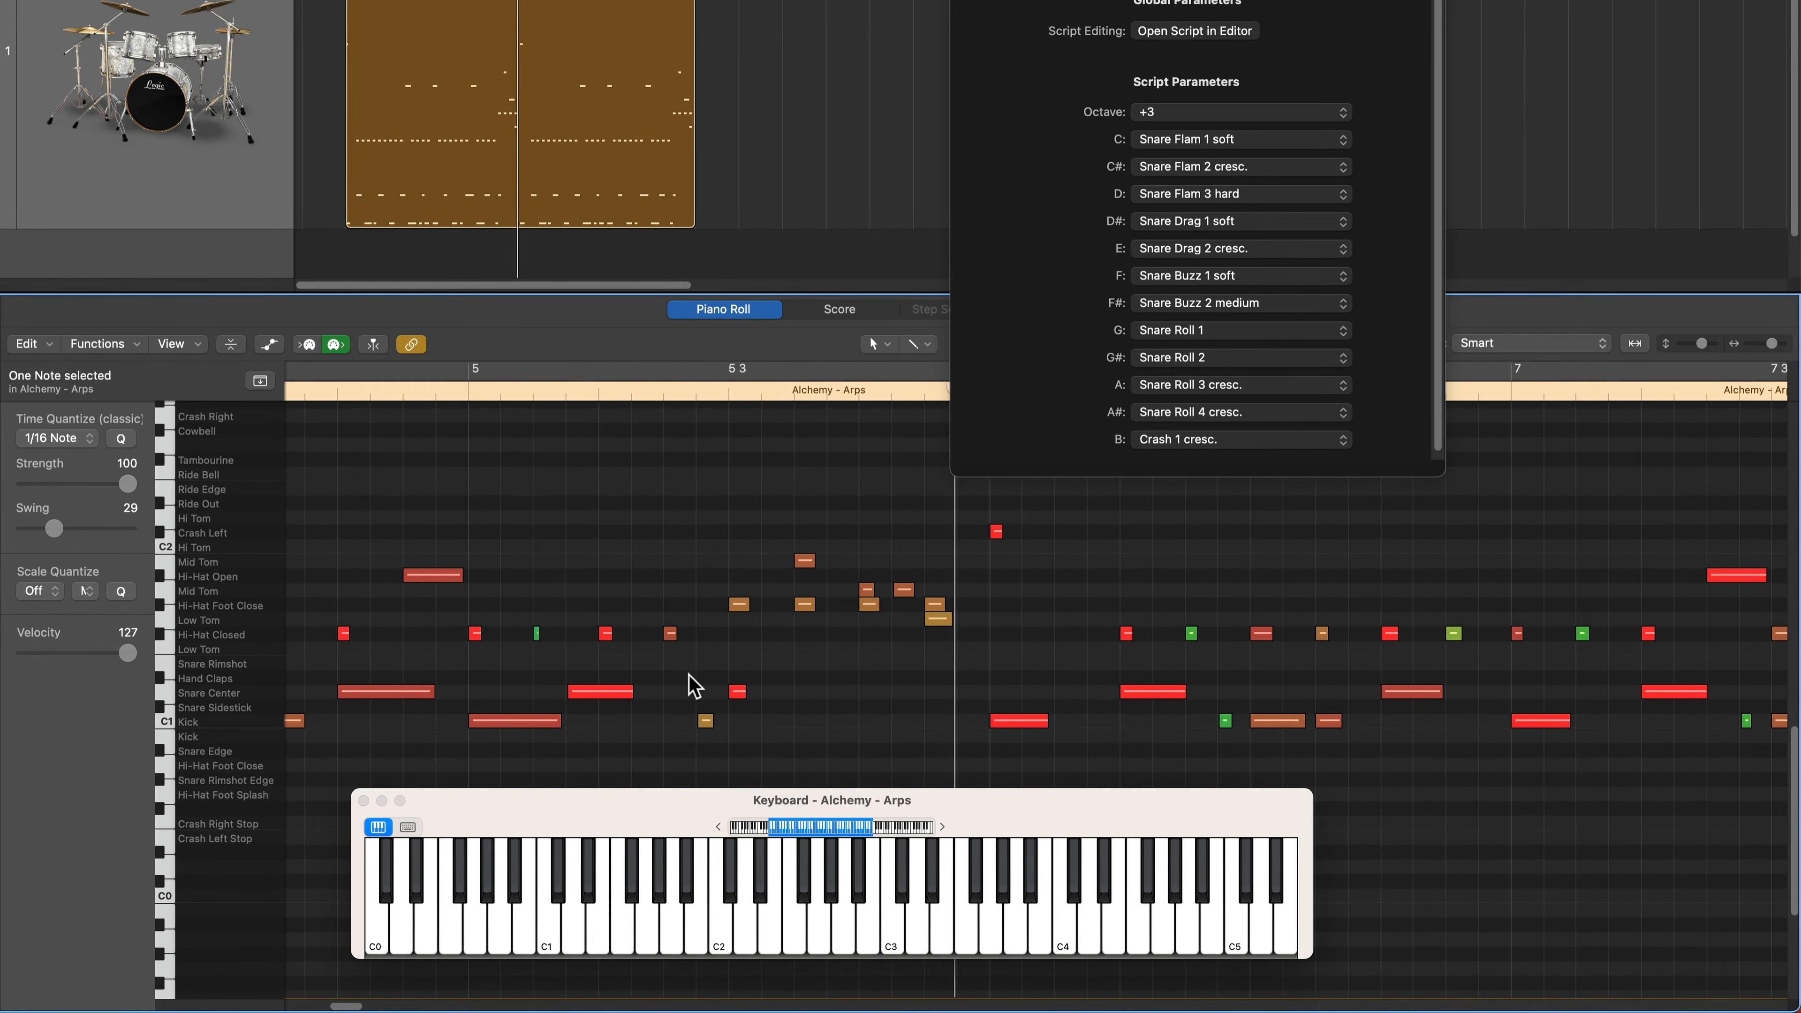
# Step: Transpose the Snare Center note at bar 5 beat 3 up two octaves to D3 and play it back
pyautogui.click(768, 666)
pyautogui.click(738, 692)
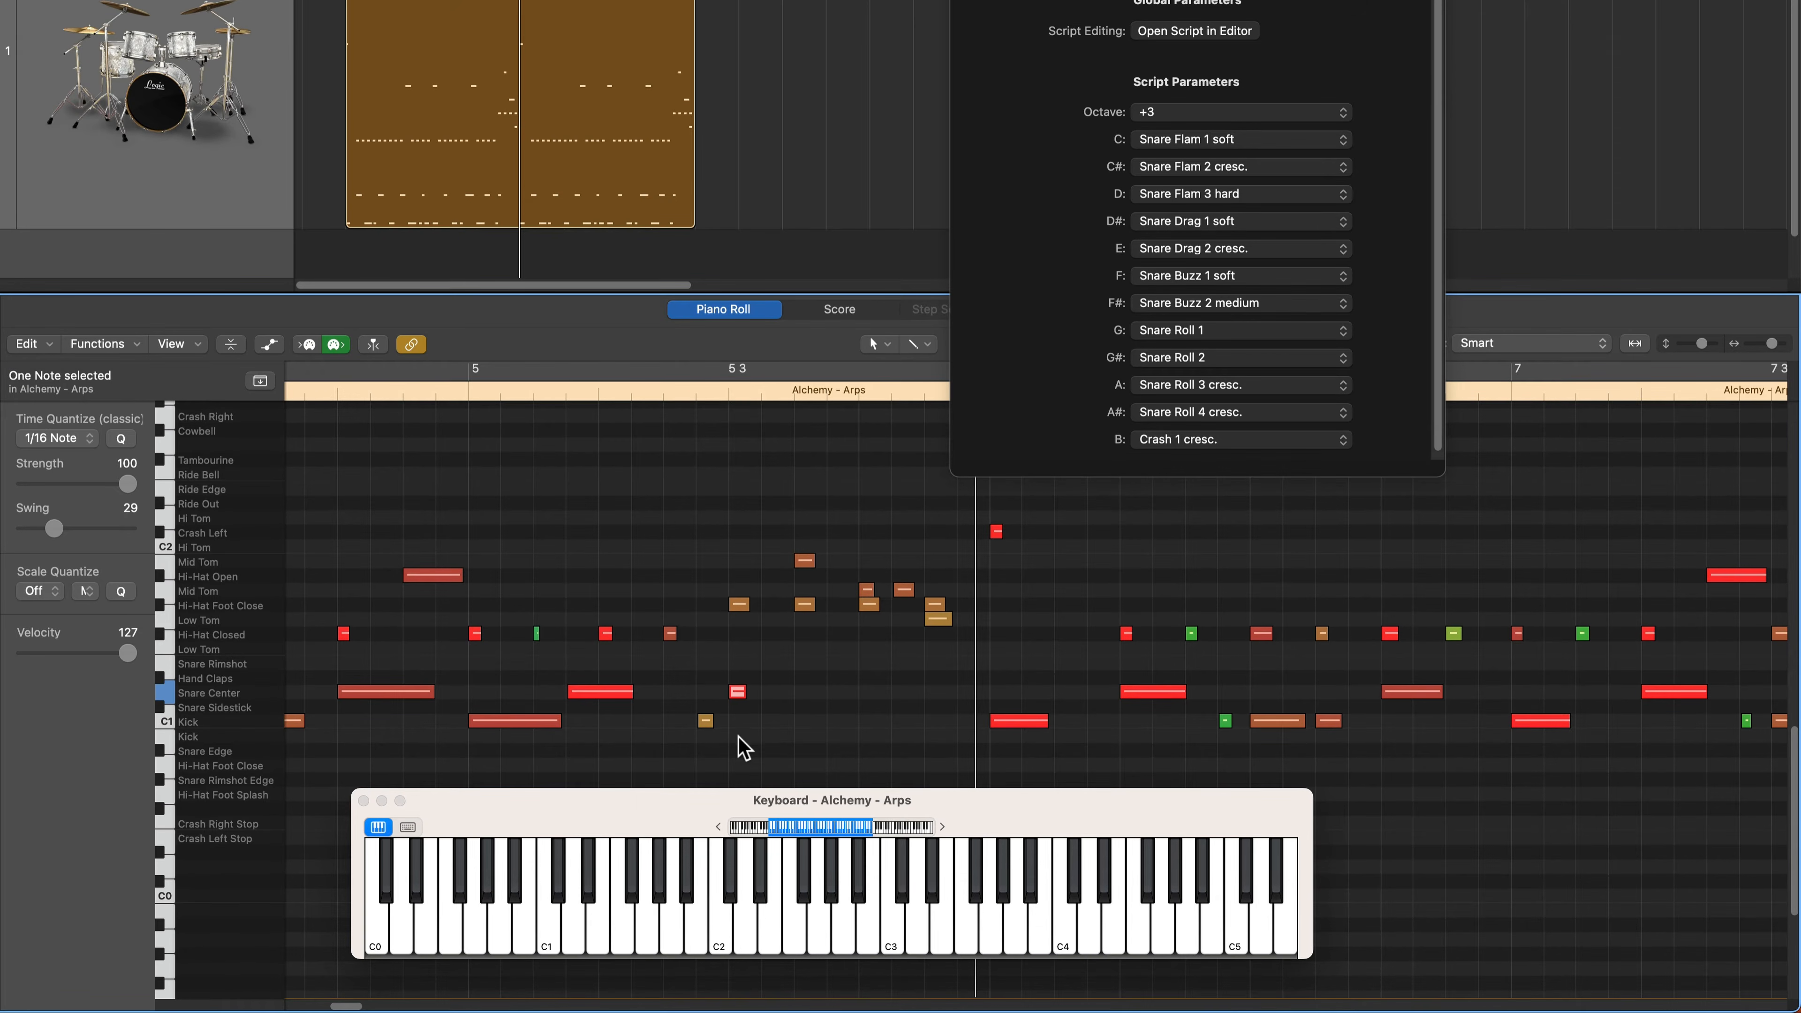
pyautogui.hotkey('alt', 'shift', 'Up')
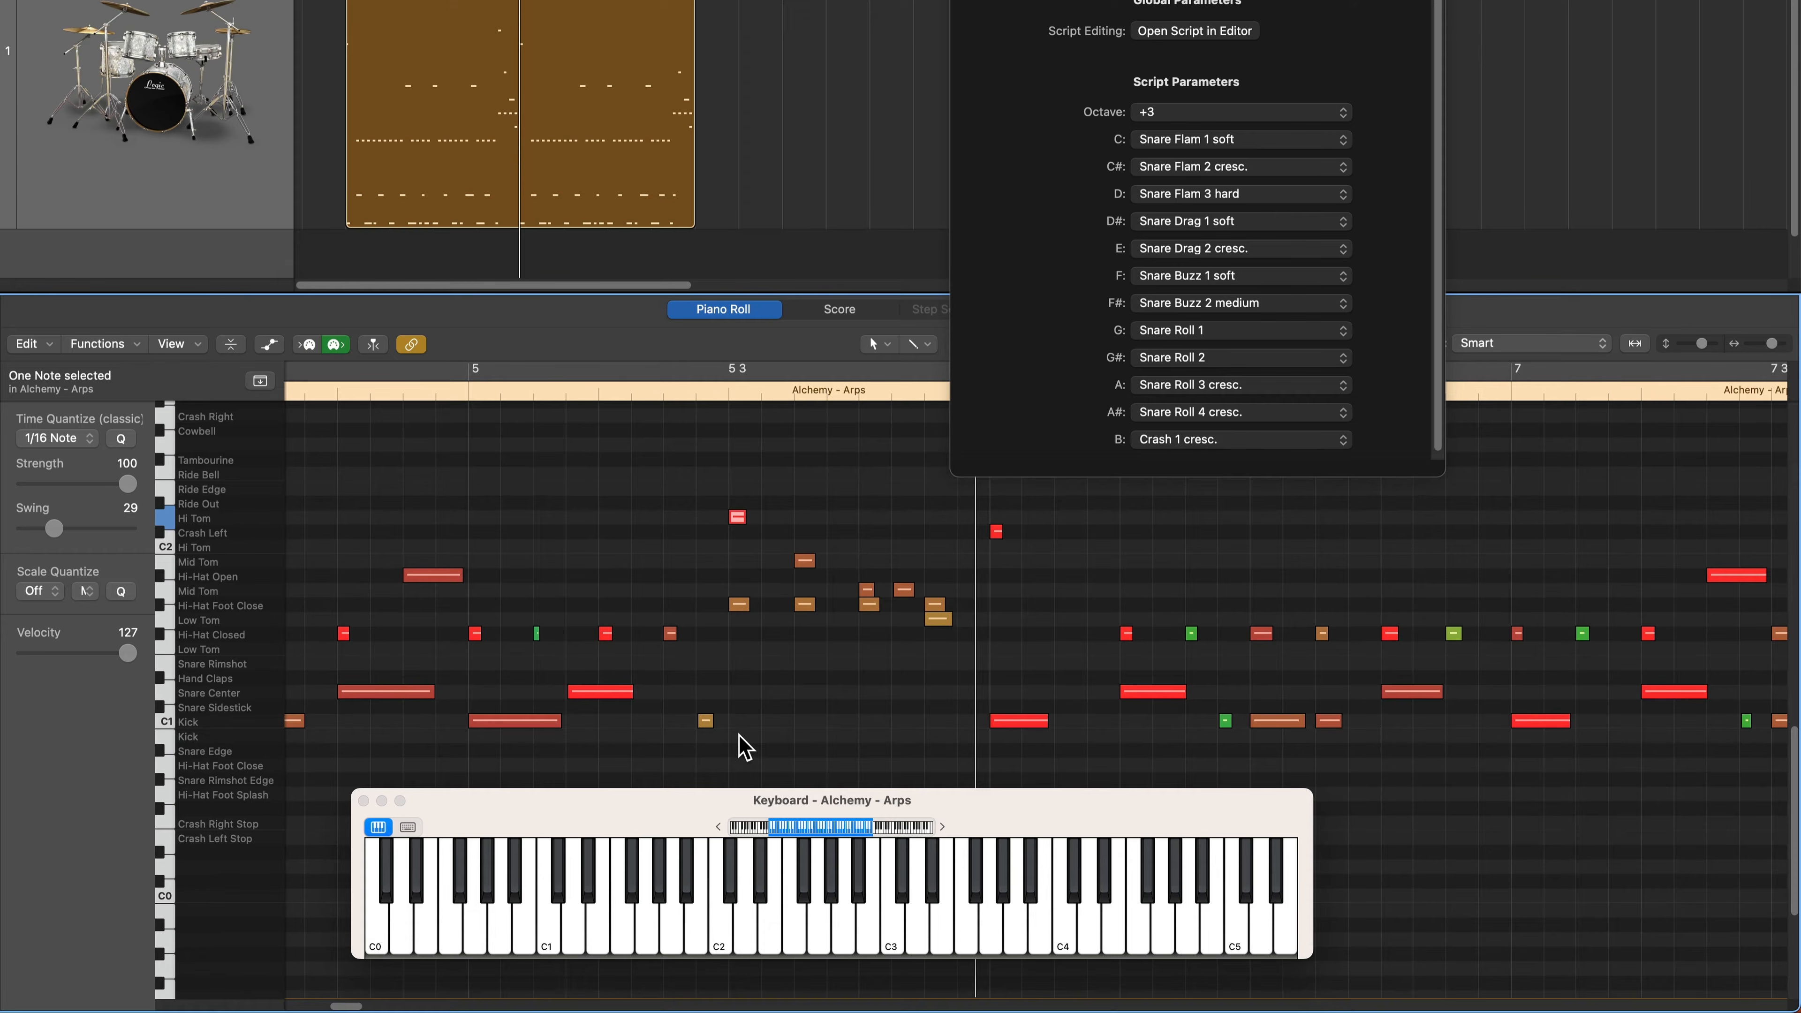
pyautogui.press('BackSpace')
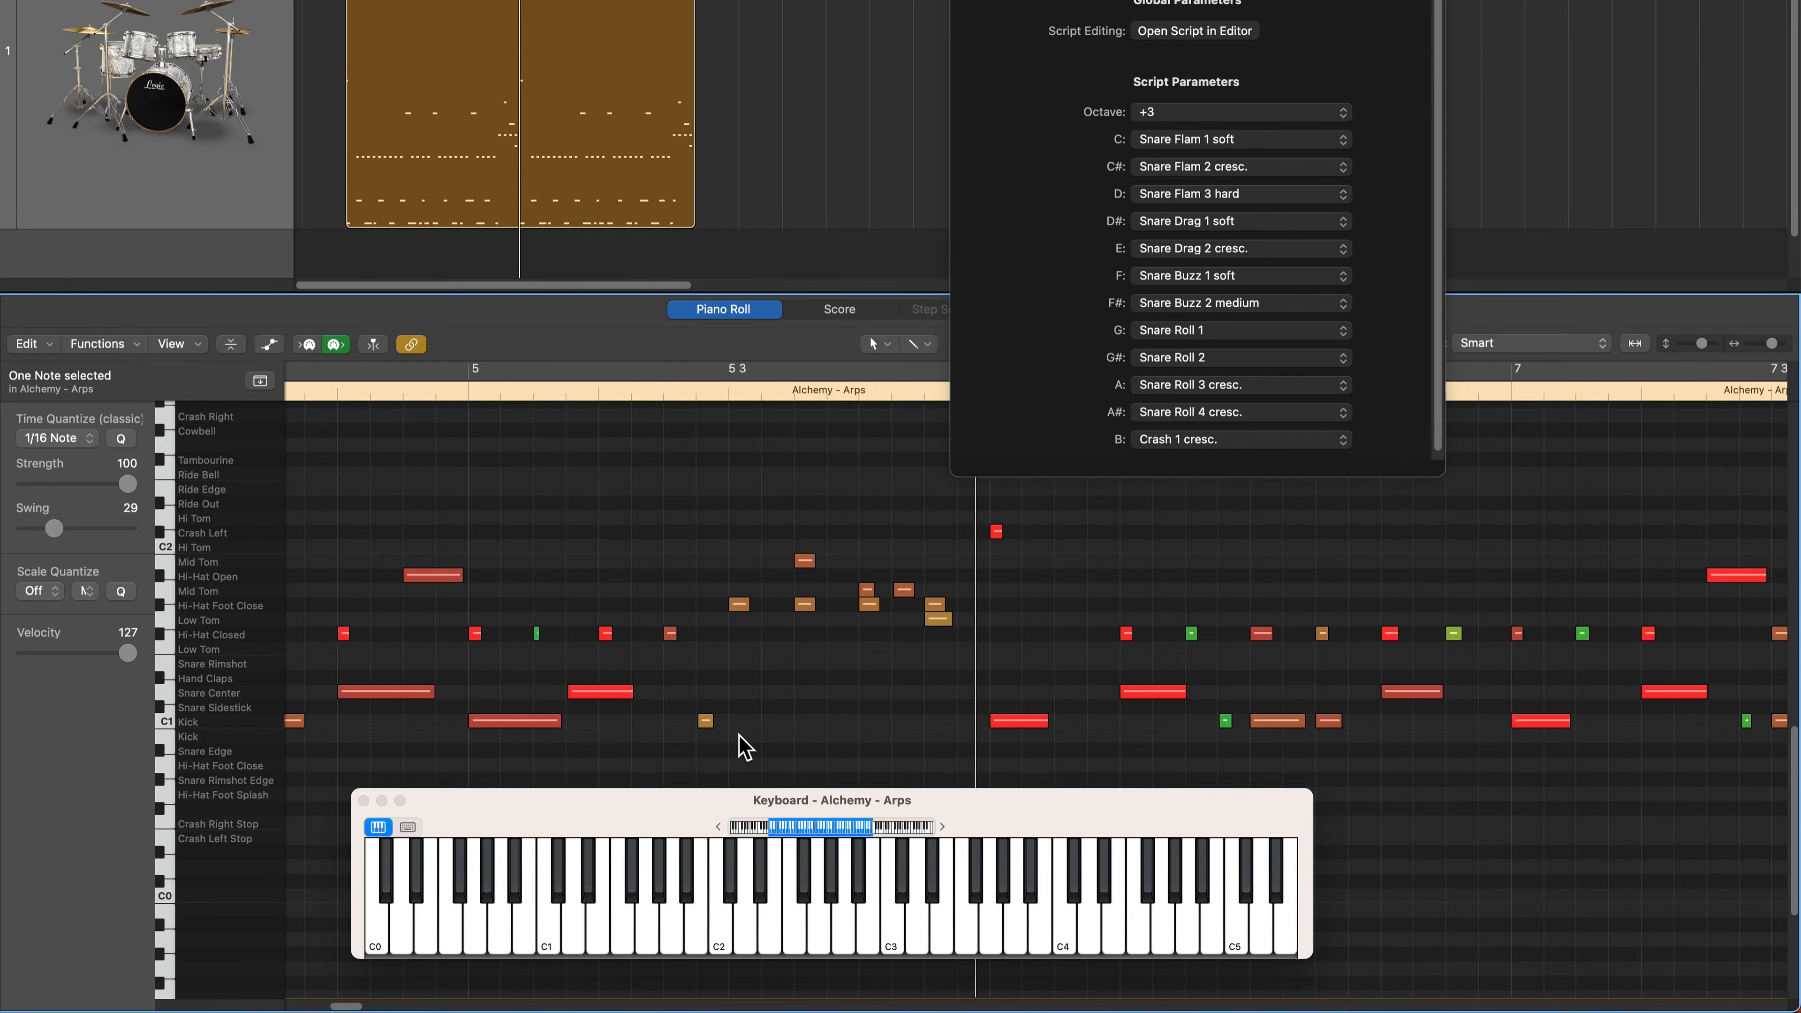
pyautogui.press('space')
pyautogui.scroll(5, 671, 500)
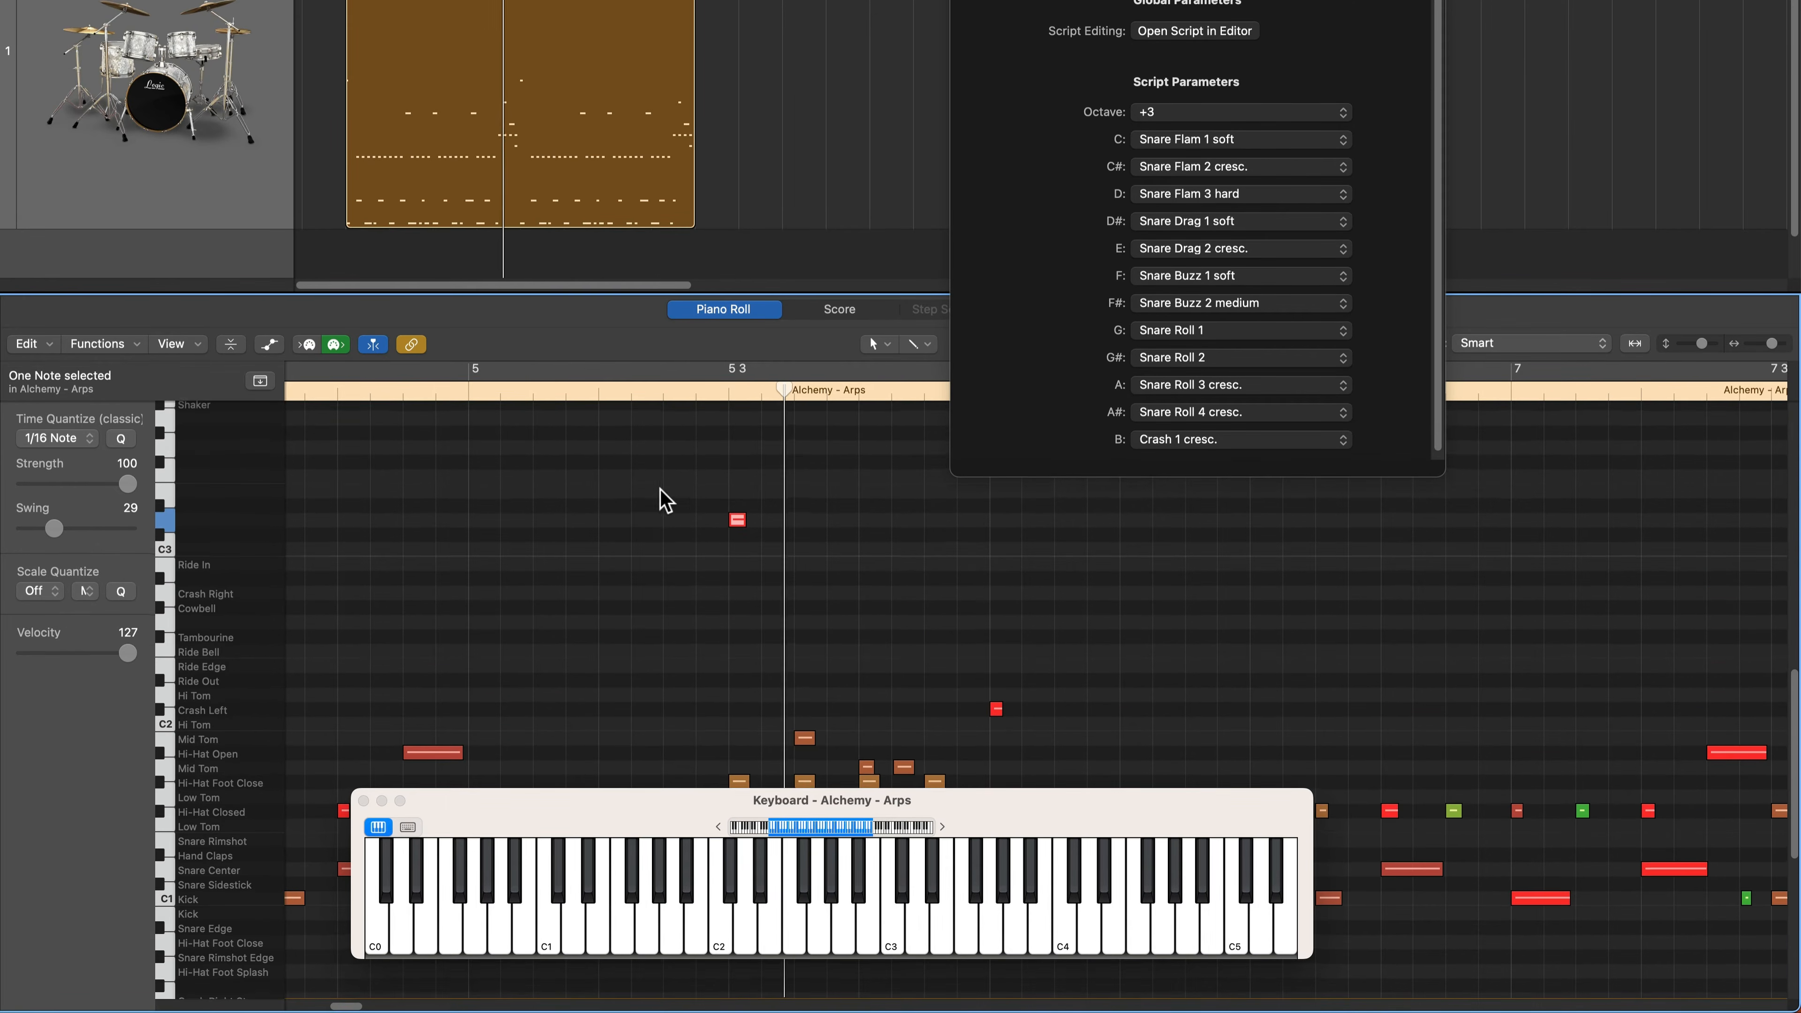
# Step: Select the Mid Tom note at bar 5 beat 4 and assign Tom Mid Roll to the A key in the Scripter
pyautogui.scroll(-3, 654, 486)
pyautogui.scroll(-4, 656, 494)
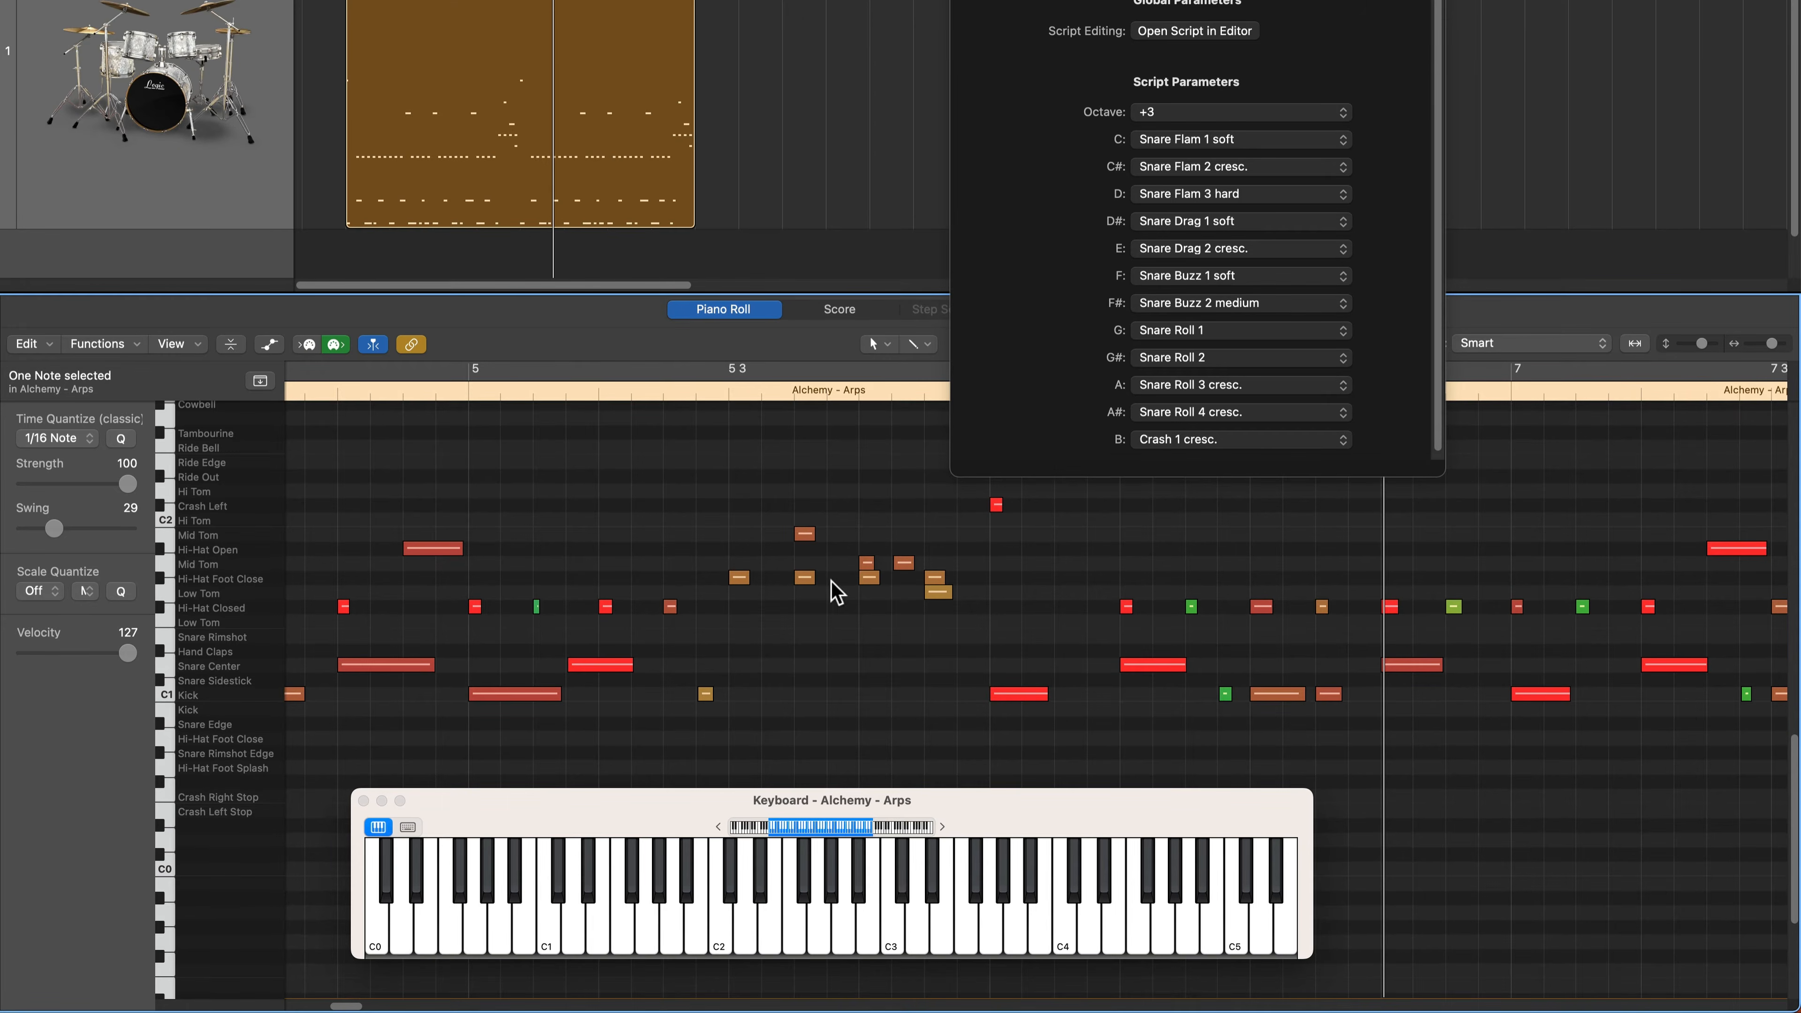
pyautogui.click(866, 566)
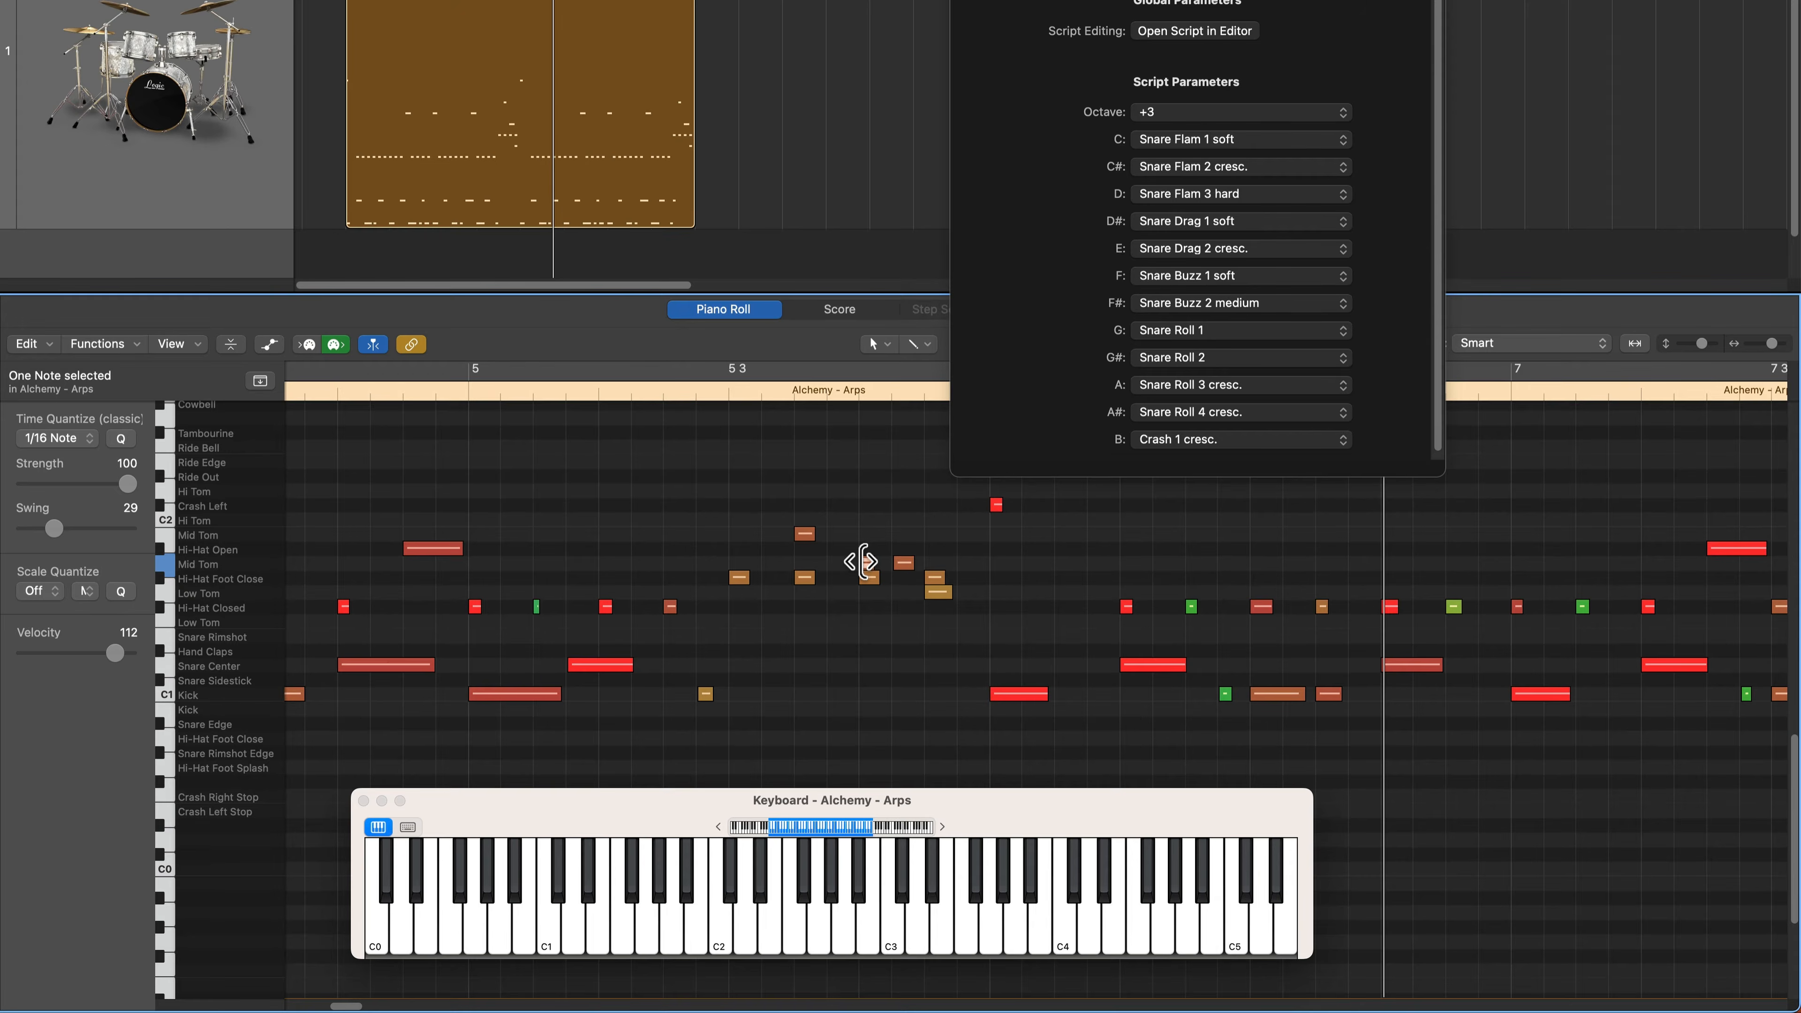
pyautogui.click(1258, 387)
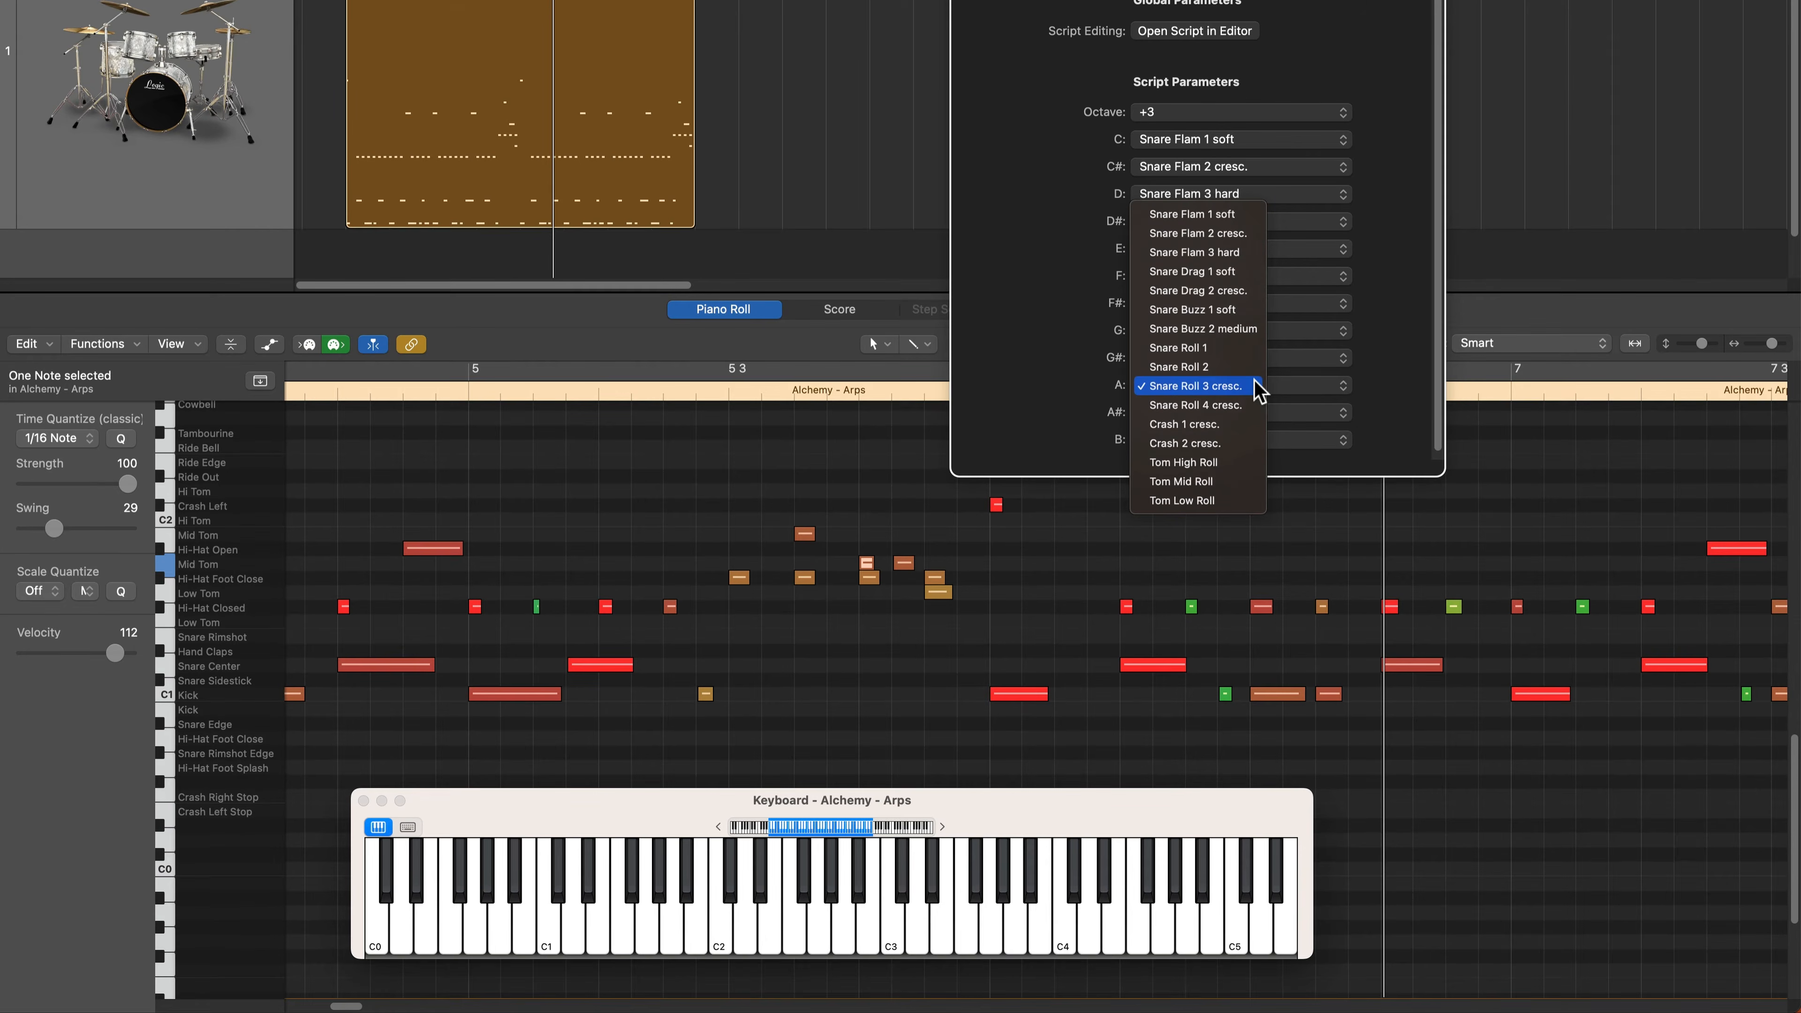
pyautogui.click(1241, 480)
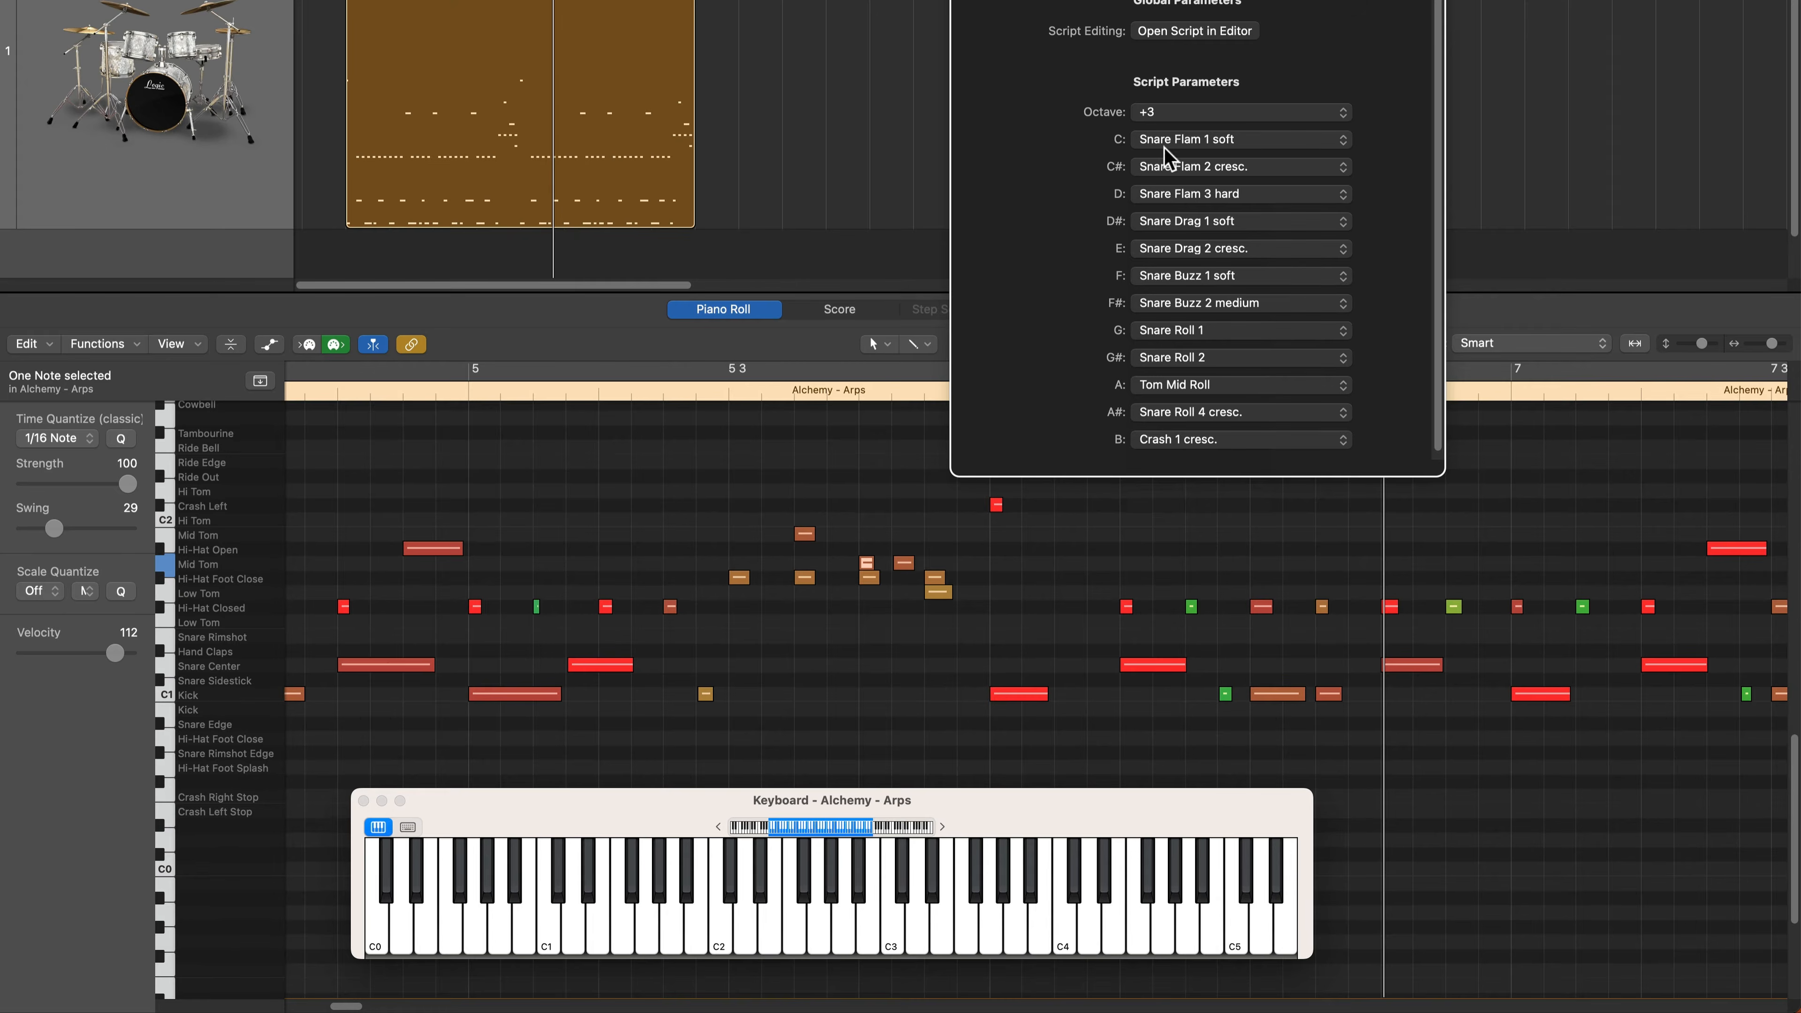
# Step: Try the Mid Tom note at bar 5 beat 4 two octaves higher at A3 and play the fill
pyautogui.click(883, 569)
pyautogui.click(866, 563)
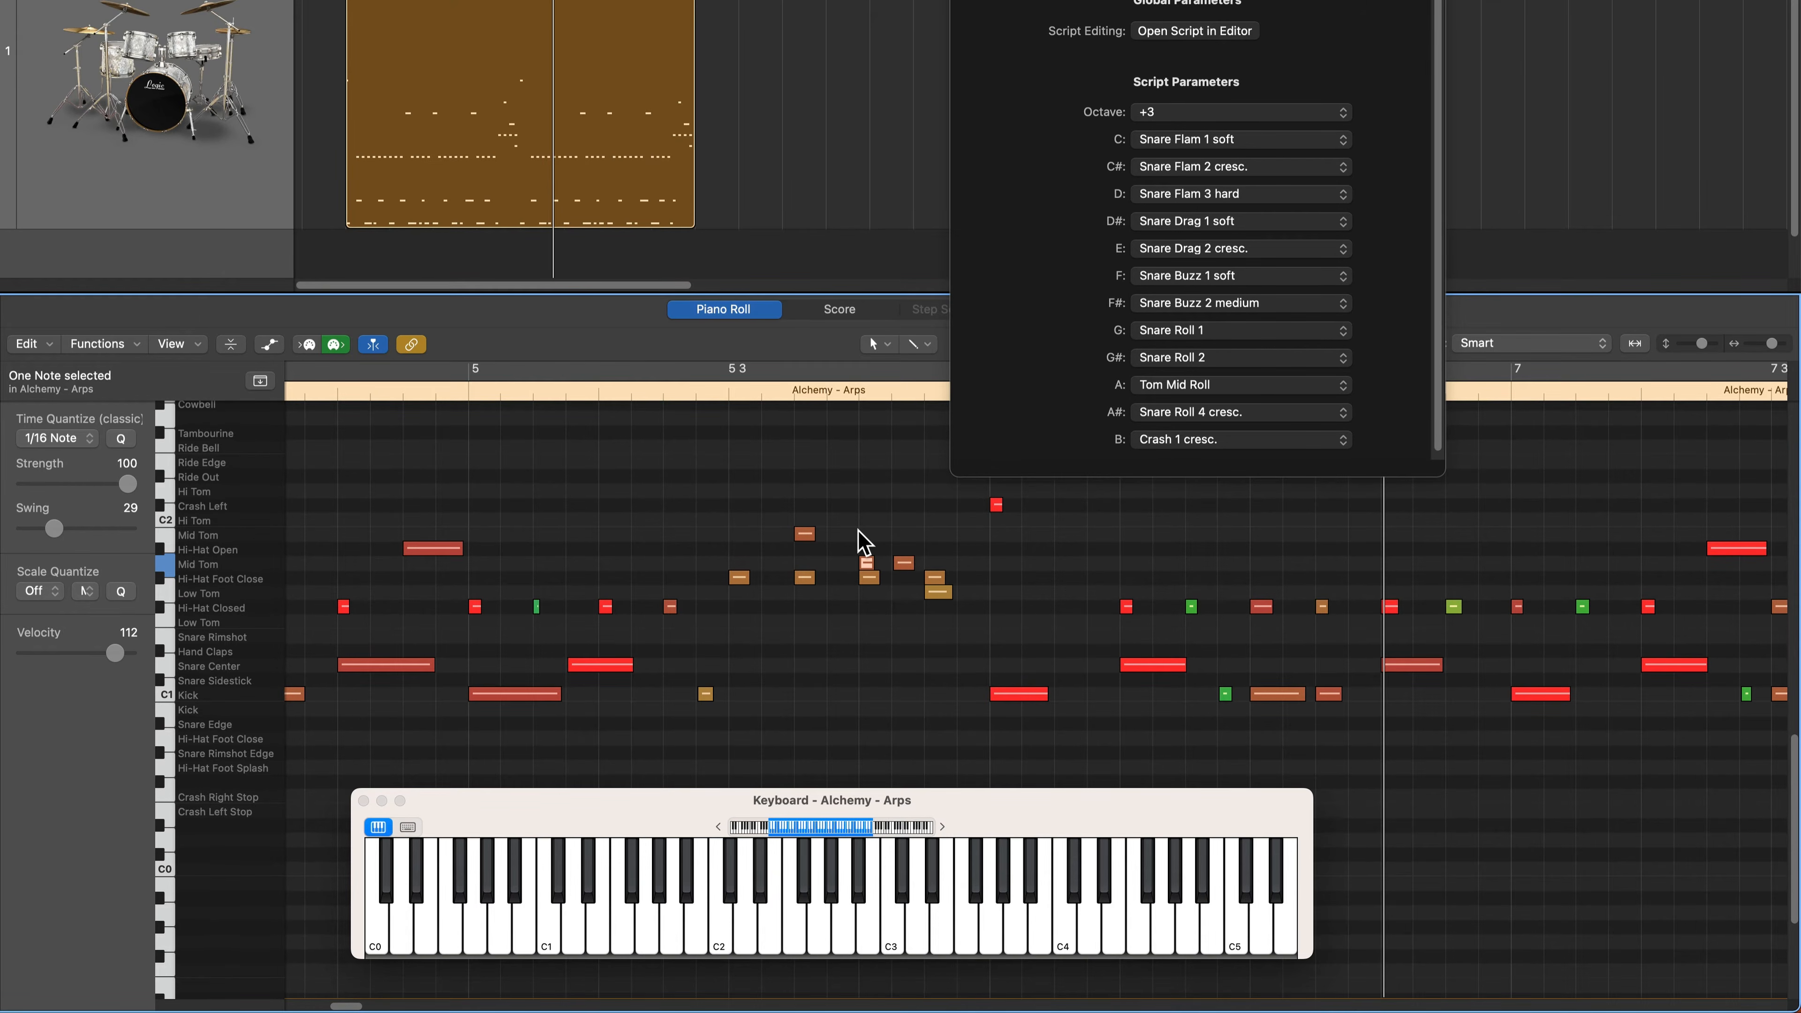
pyautogui.press('Delete')
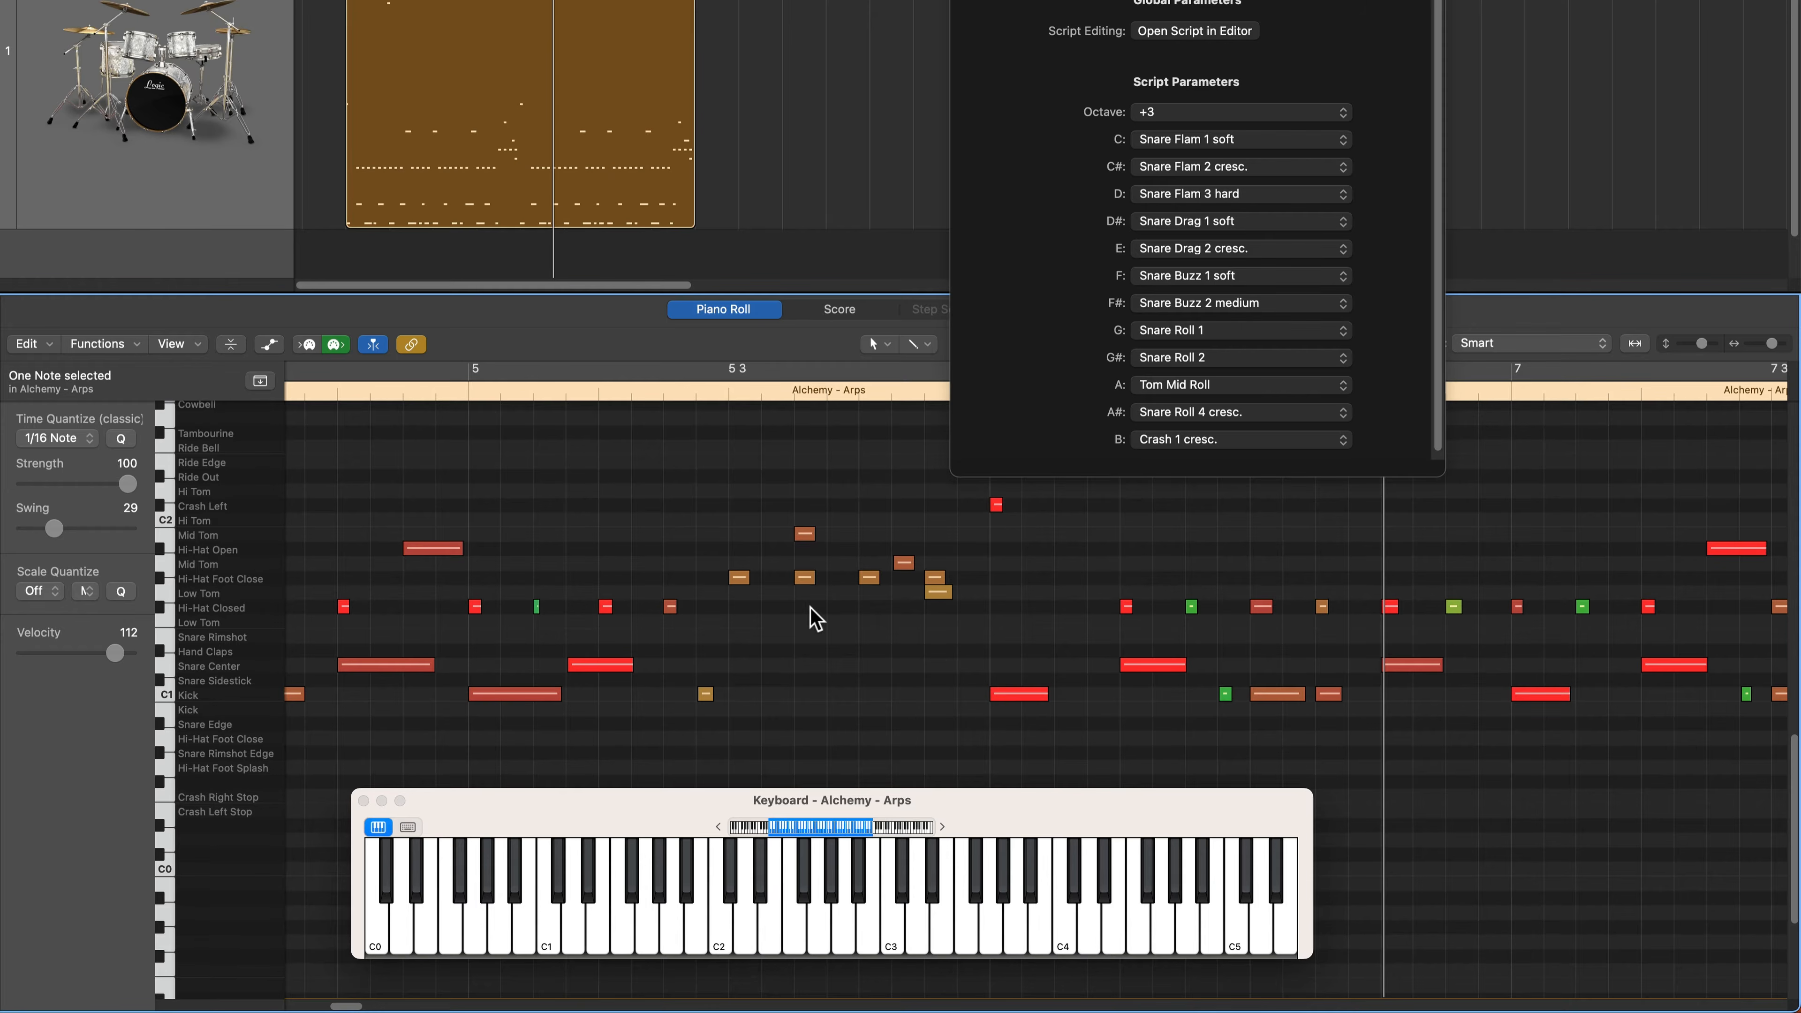
pyautogui.scroll(5, 755, 605)
pyautogui.moveTo(807, 436); pyautogui.dragTo(918, 505)
pyautogui.click(663, 391)
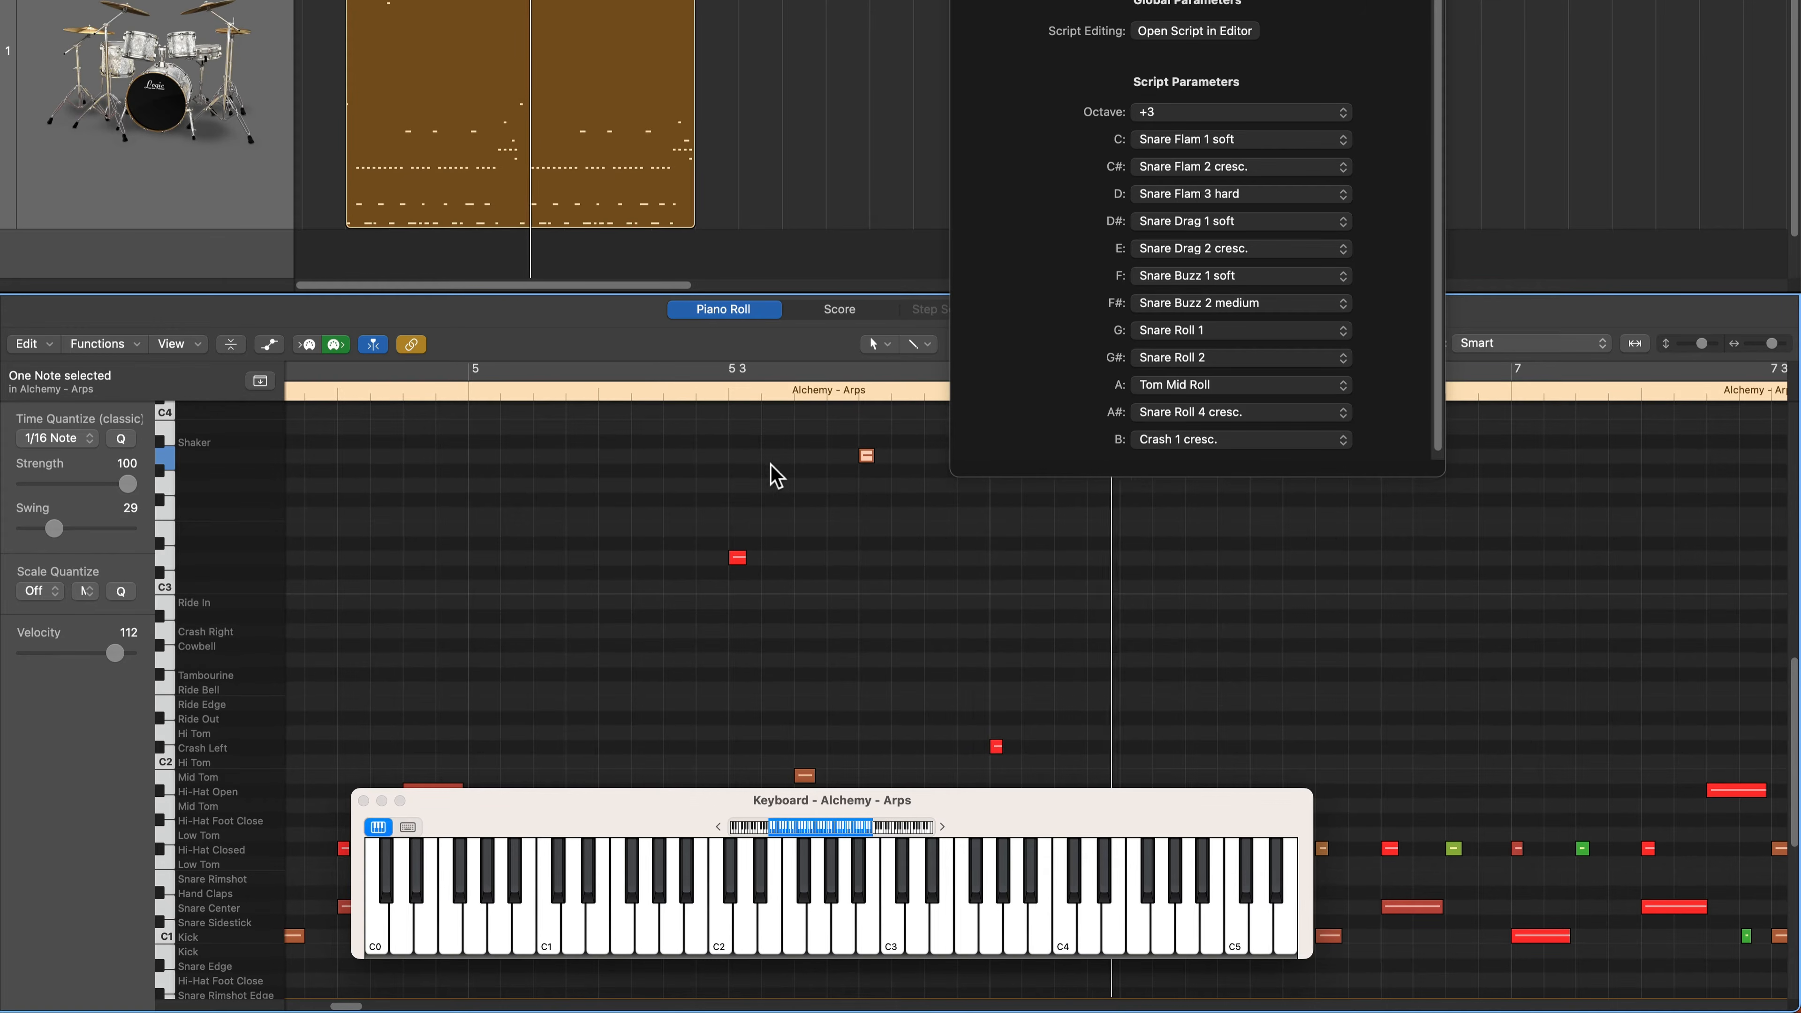
# Step: Transpose the A3 note back down two octaves to the Mid Tom row
pyautogui.hotkey('shift', 'alt', 'Down')
pyautogui.hotkey('shift', 'alt', 'Down')
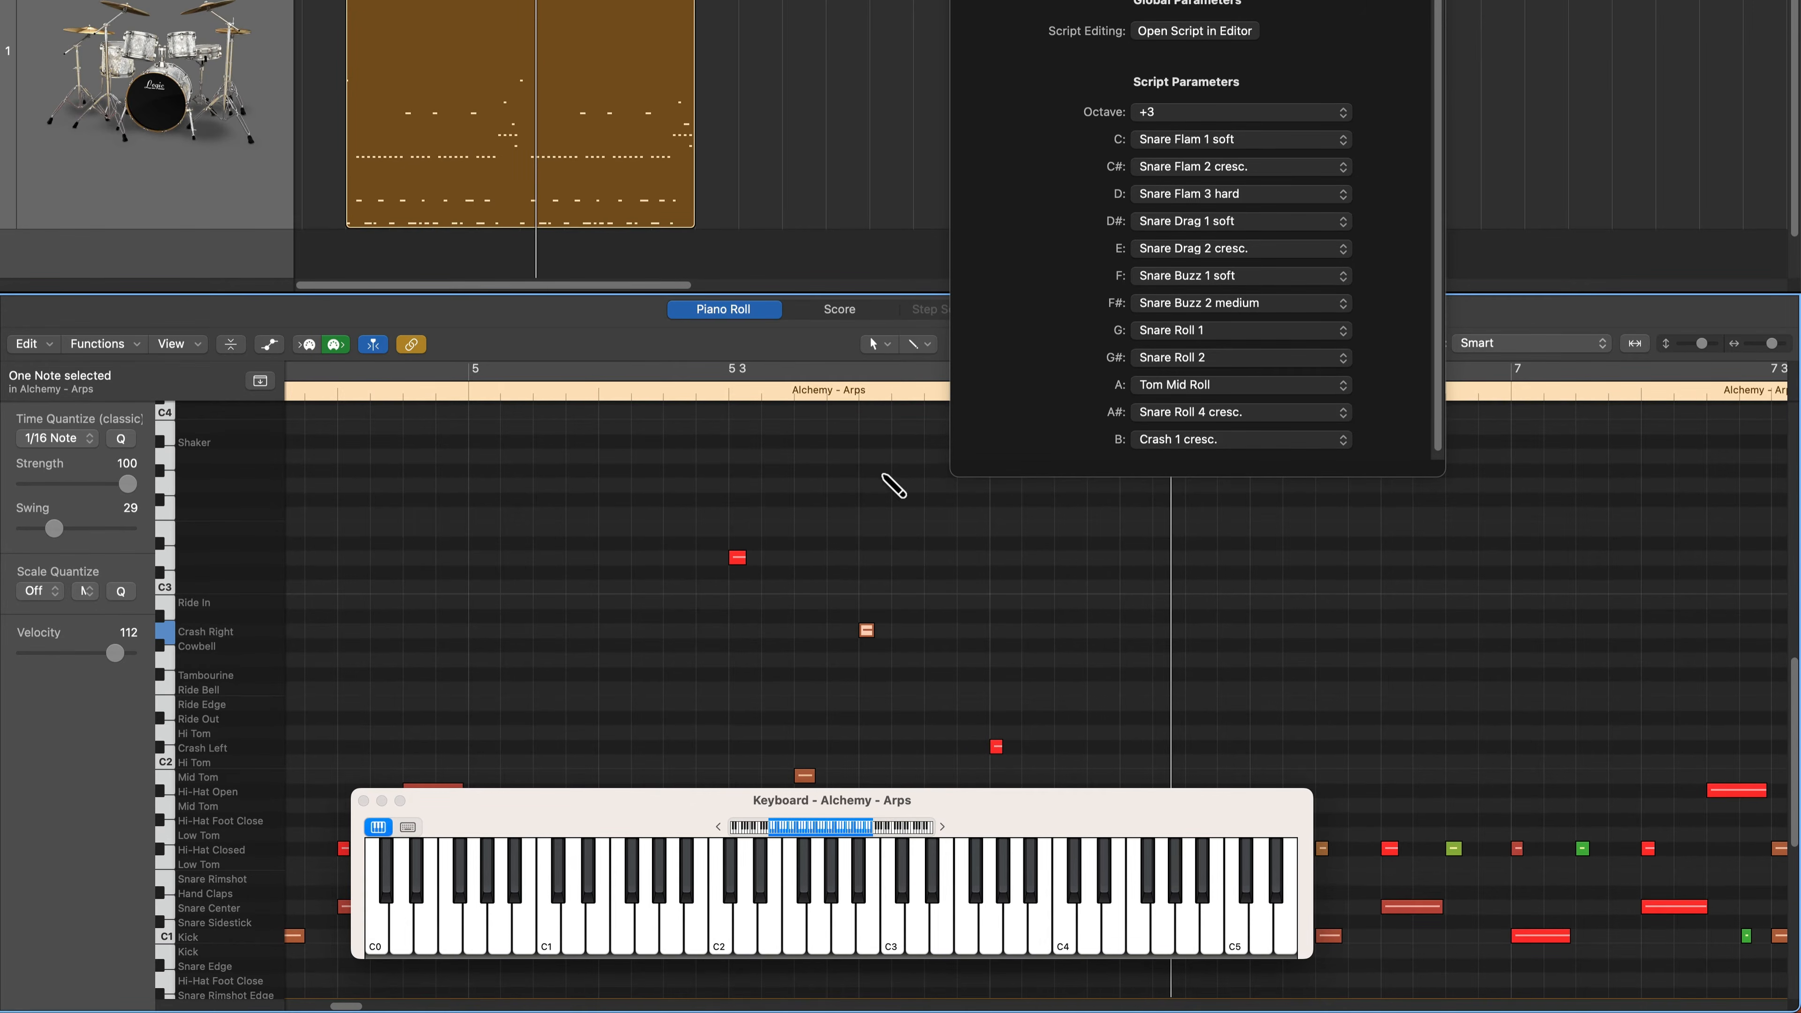
pyautogui.scroll(-5, 887, 509)
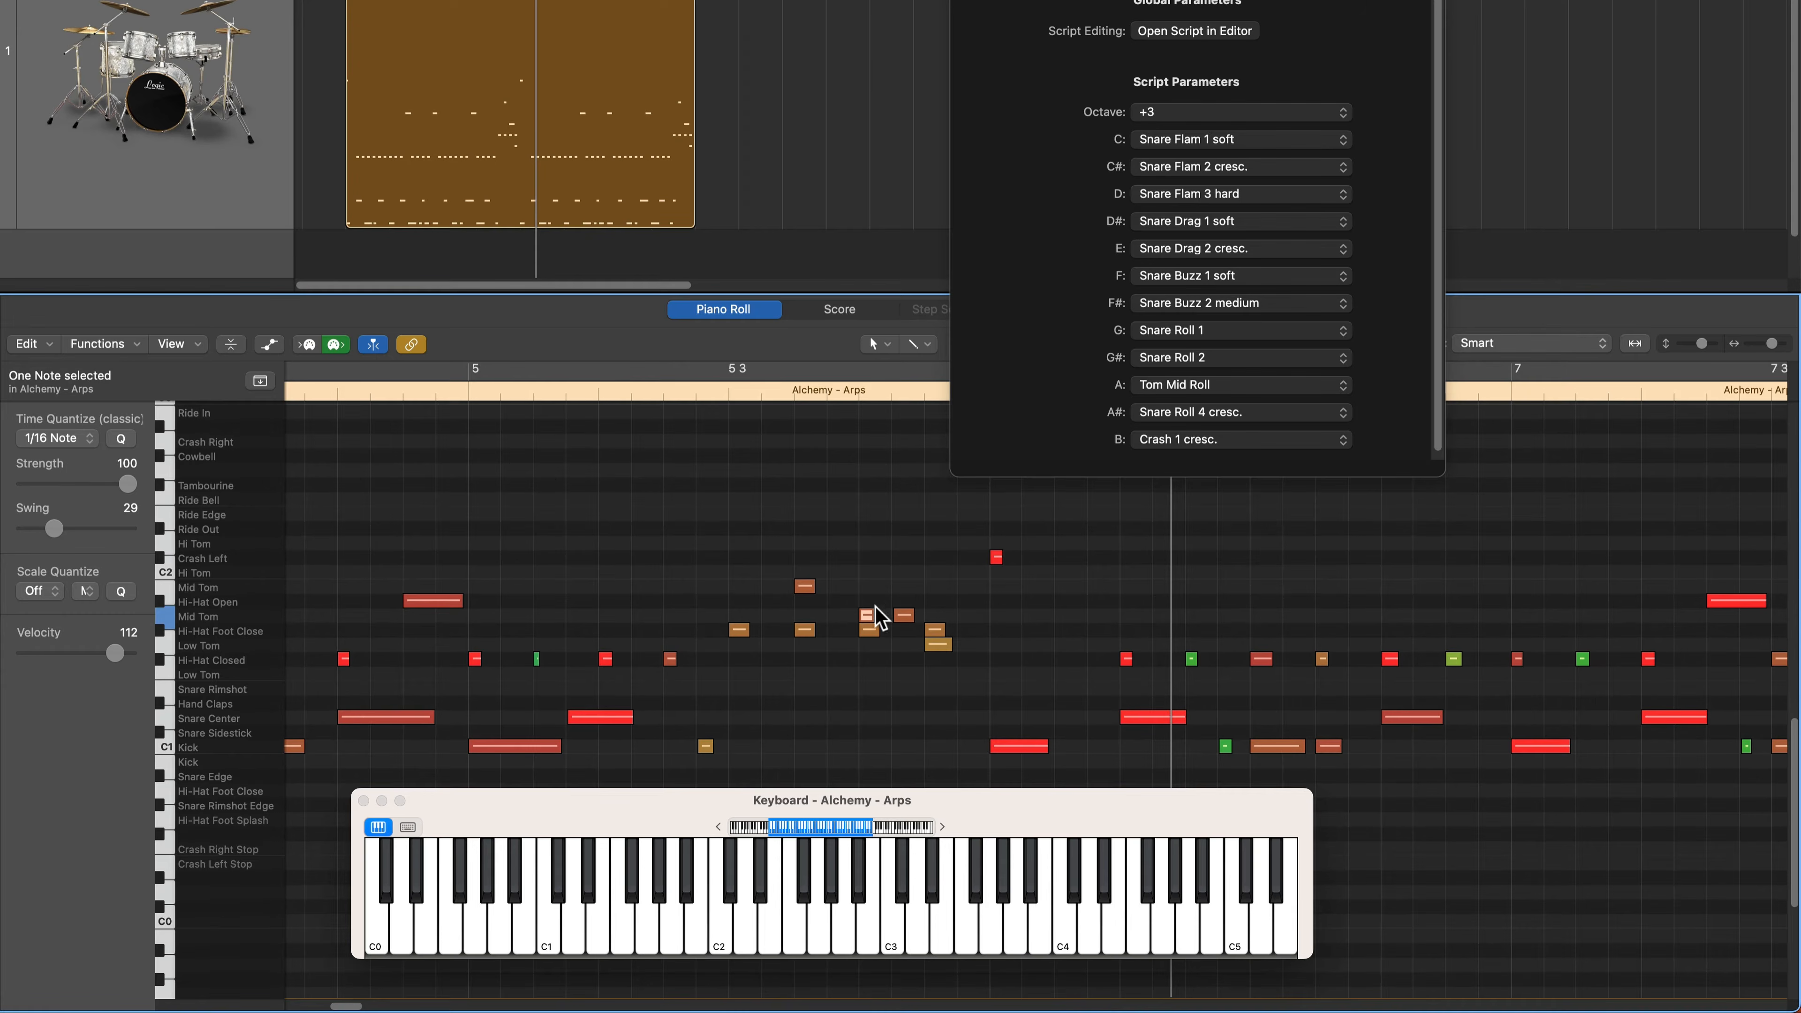
# Step: Add a Mid Tom note just before bar 5 beat 4, transpose it up two octaves to A3, and play the fill
pyautogui.click(834, 615)
pyautogui.hotkey('shift', 'alt', 'Up')
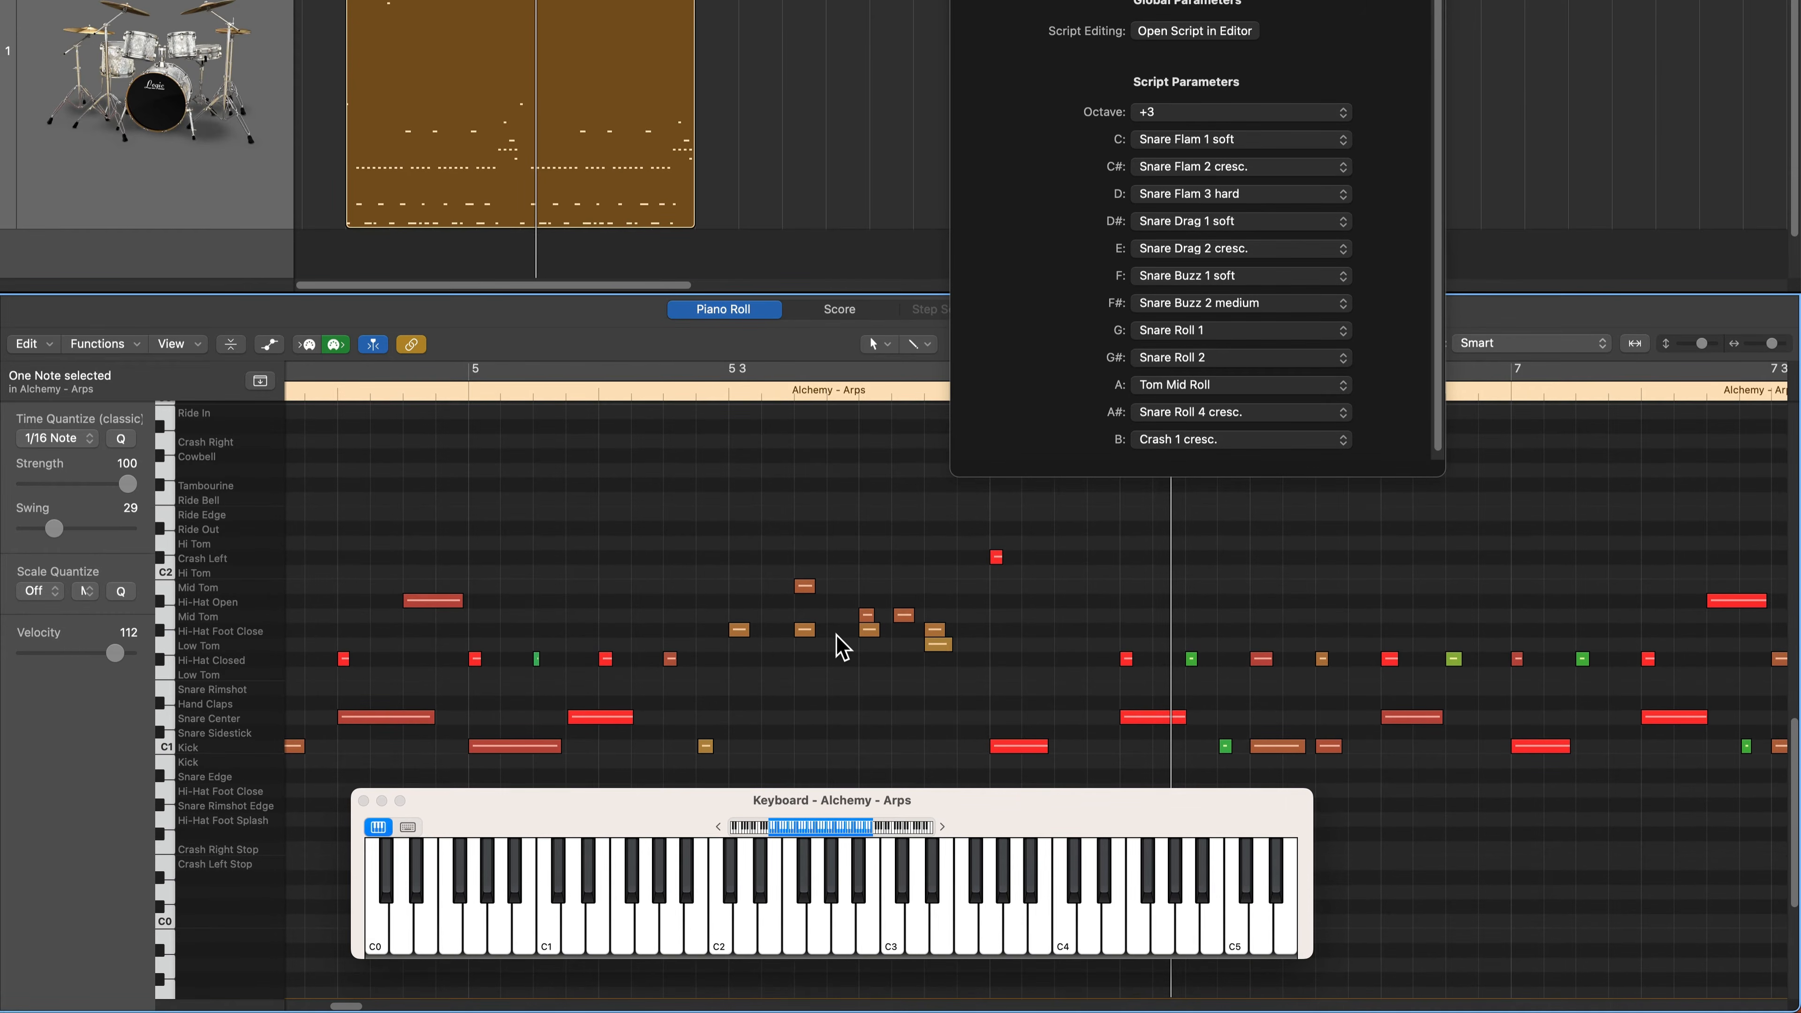
pyautogui.scroll(4, 842, 647)
pyautogui.click(702, 390)
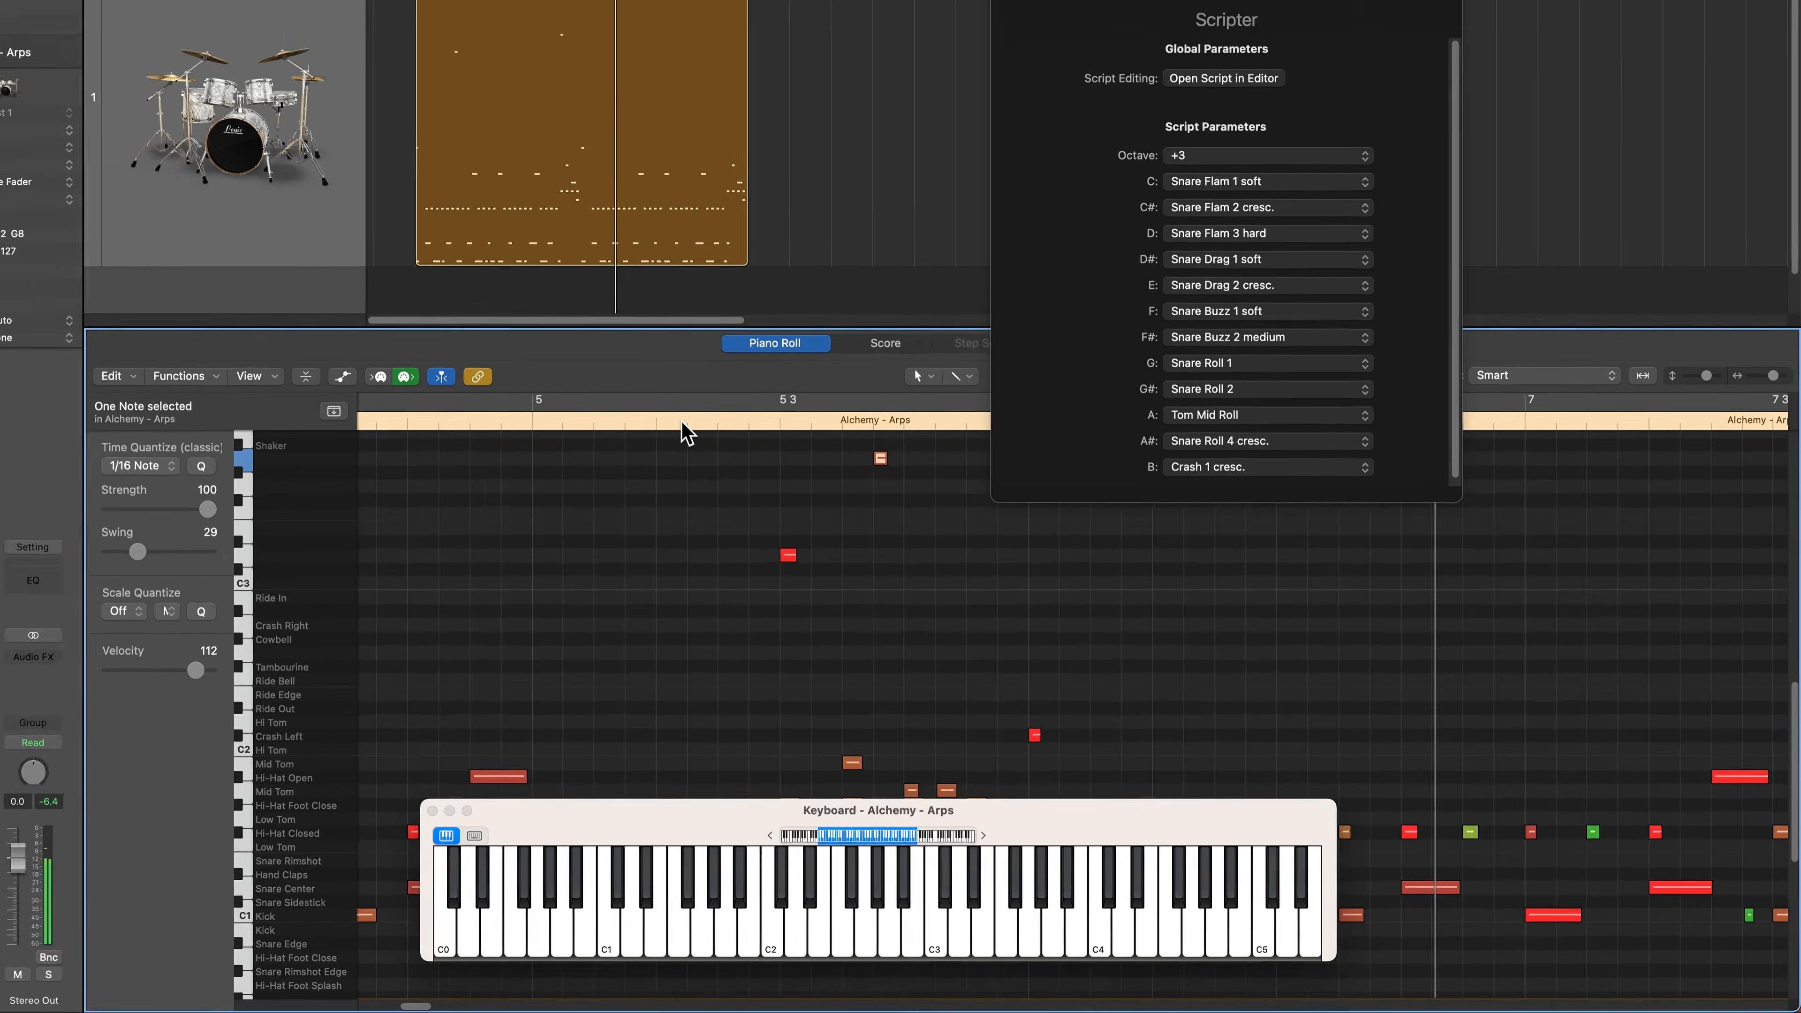
pyautogui.press('space')
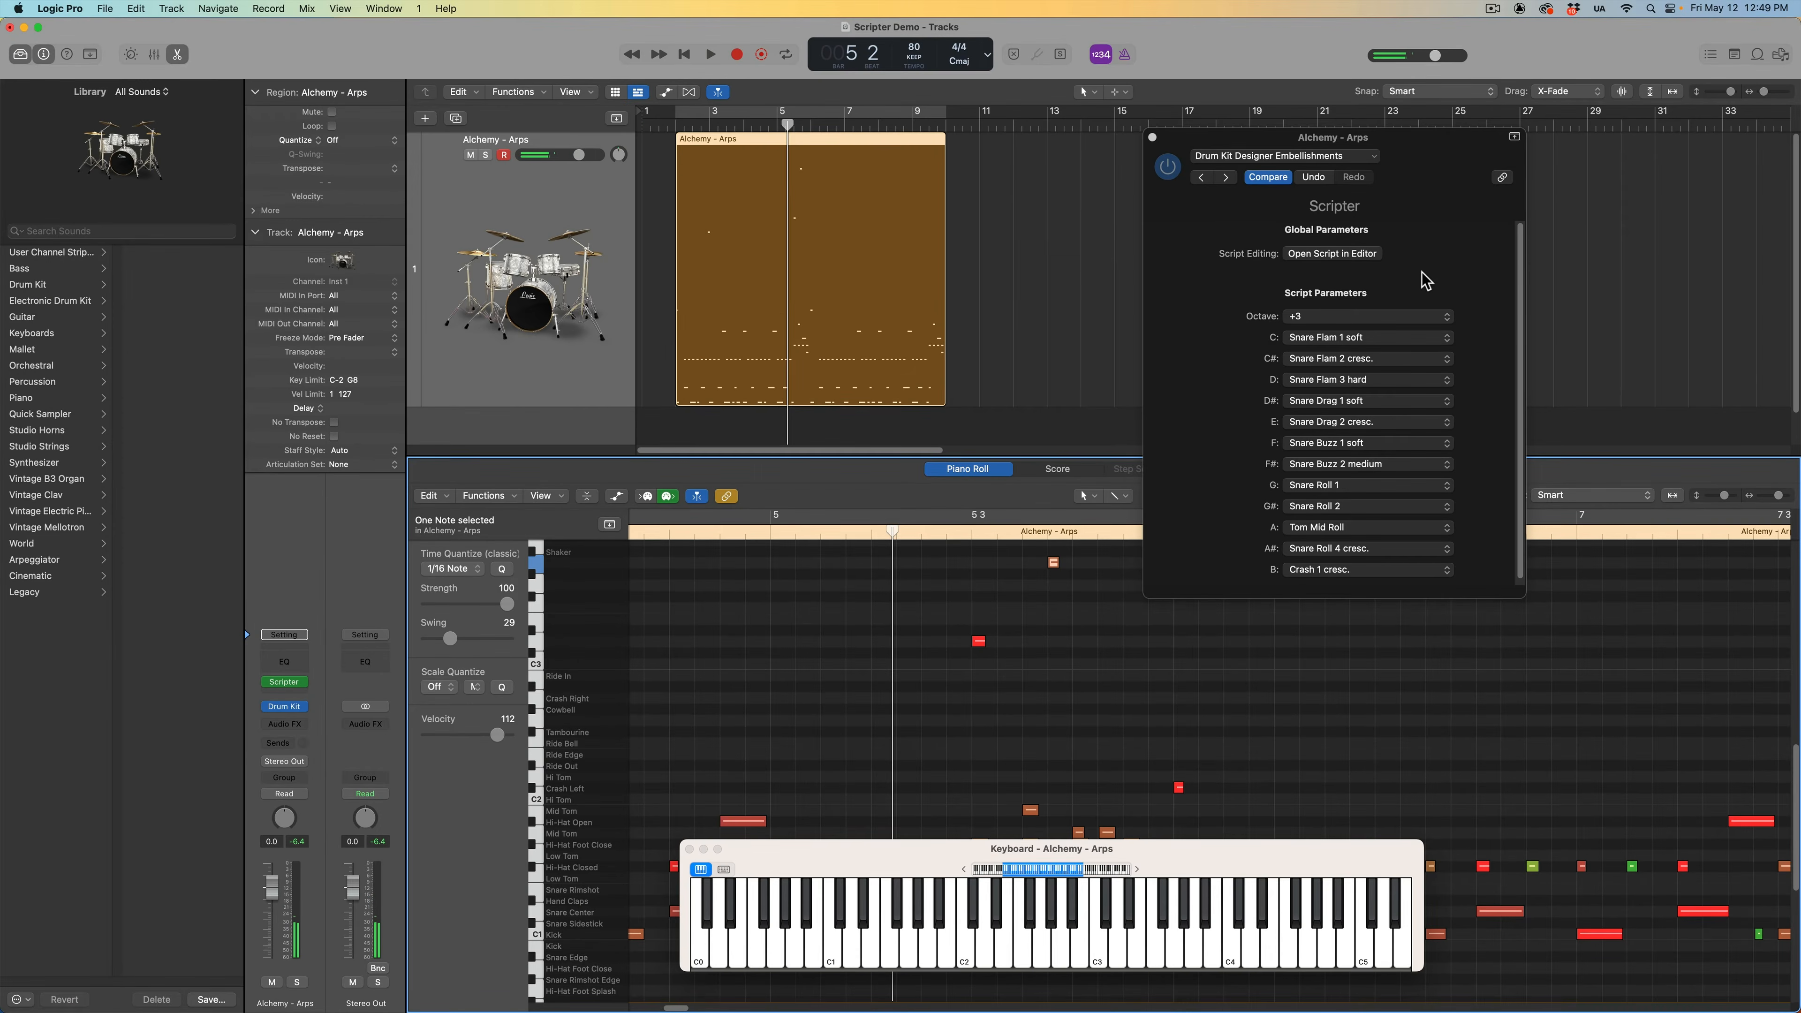
# Step: Load the Drum Kit Designer Remapper preset in the Scripter
pyautogui.click(1287, 158)
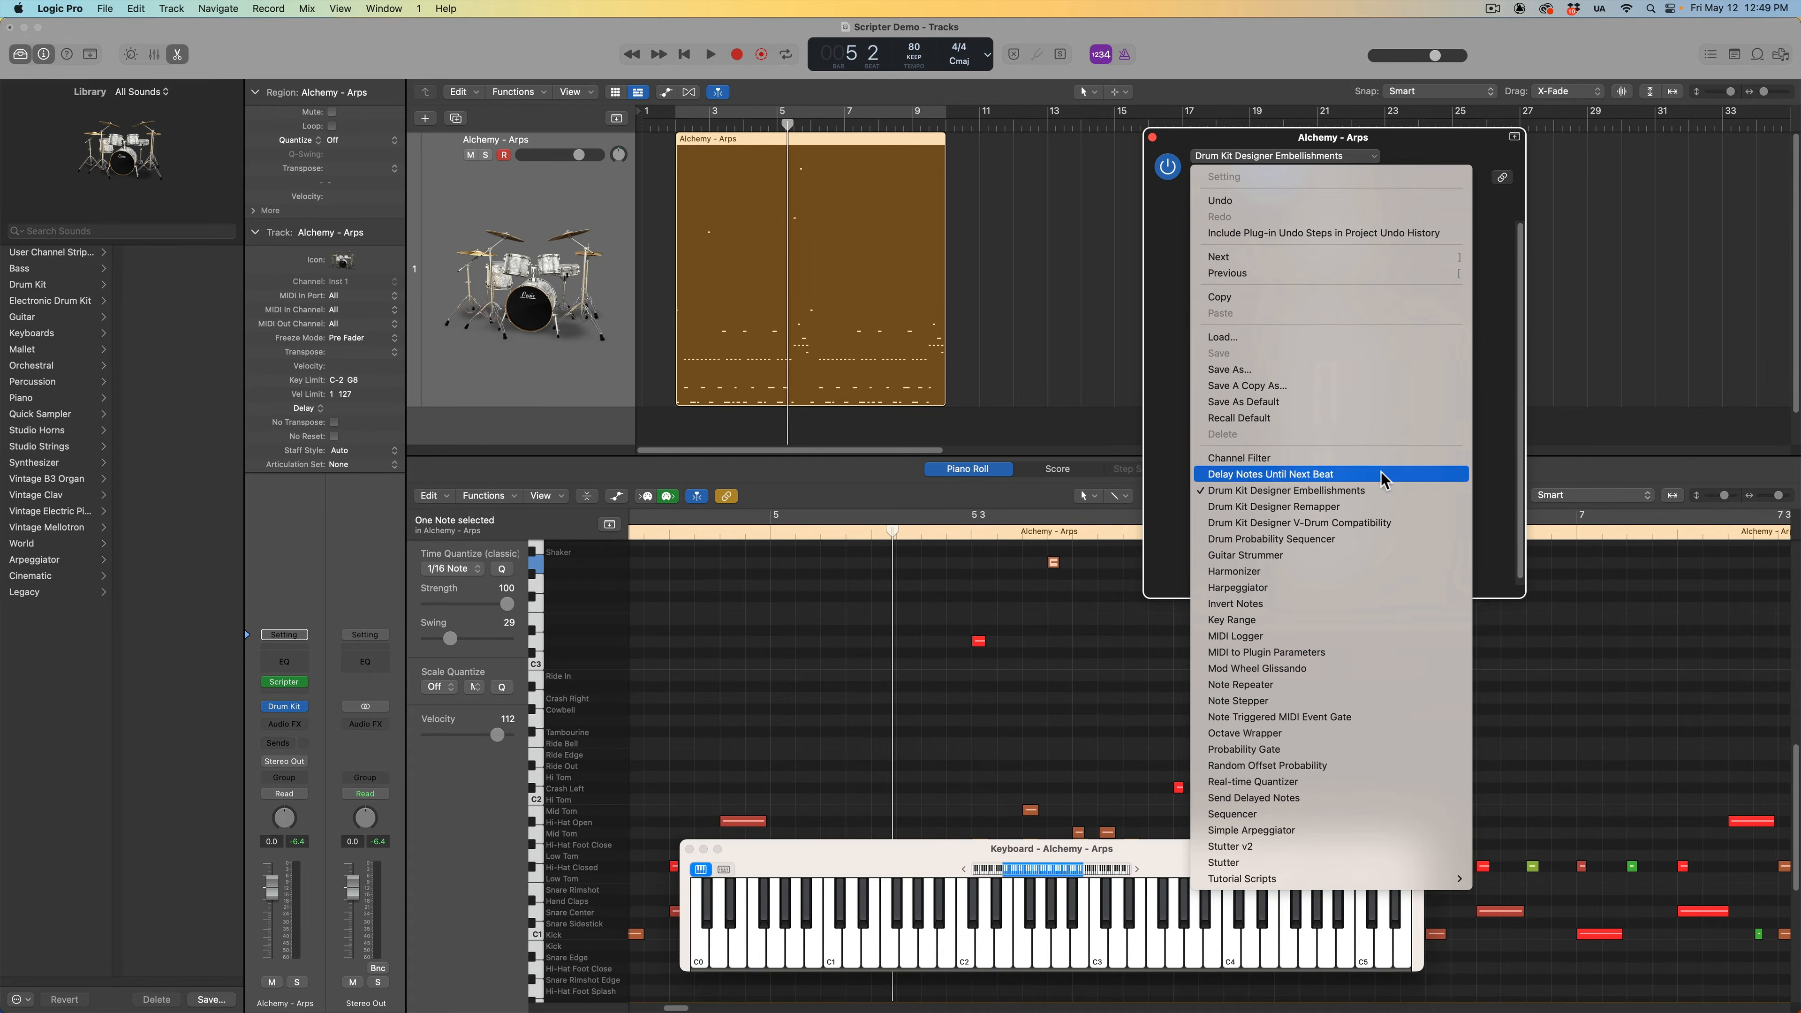
pyautogui.click(1156, 377)
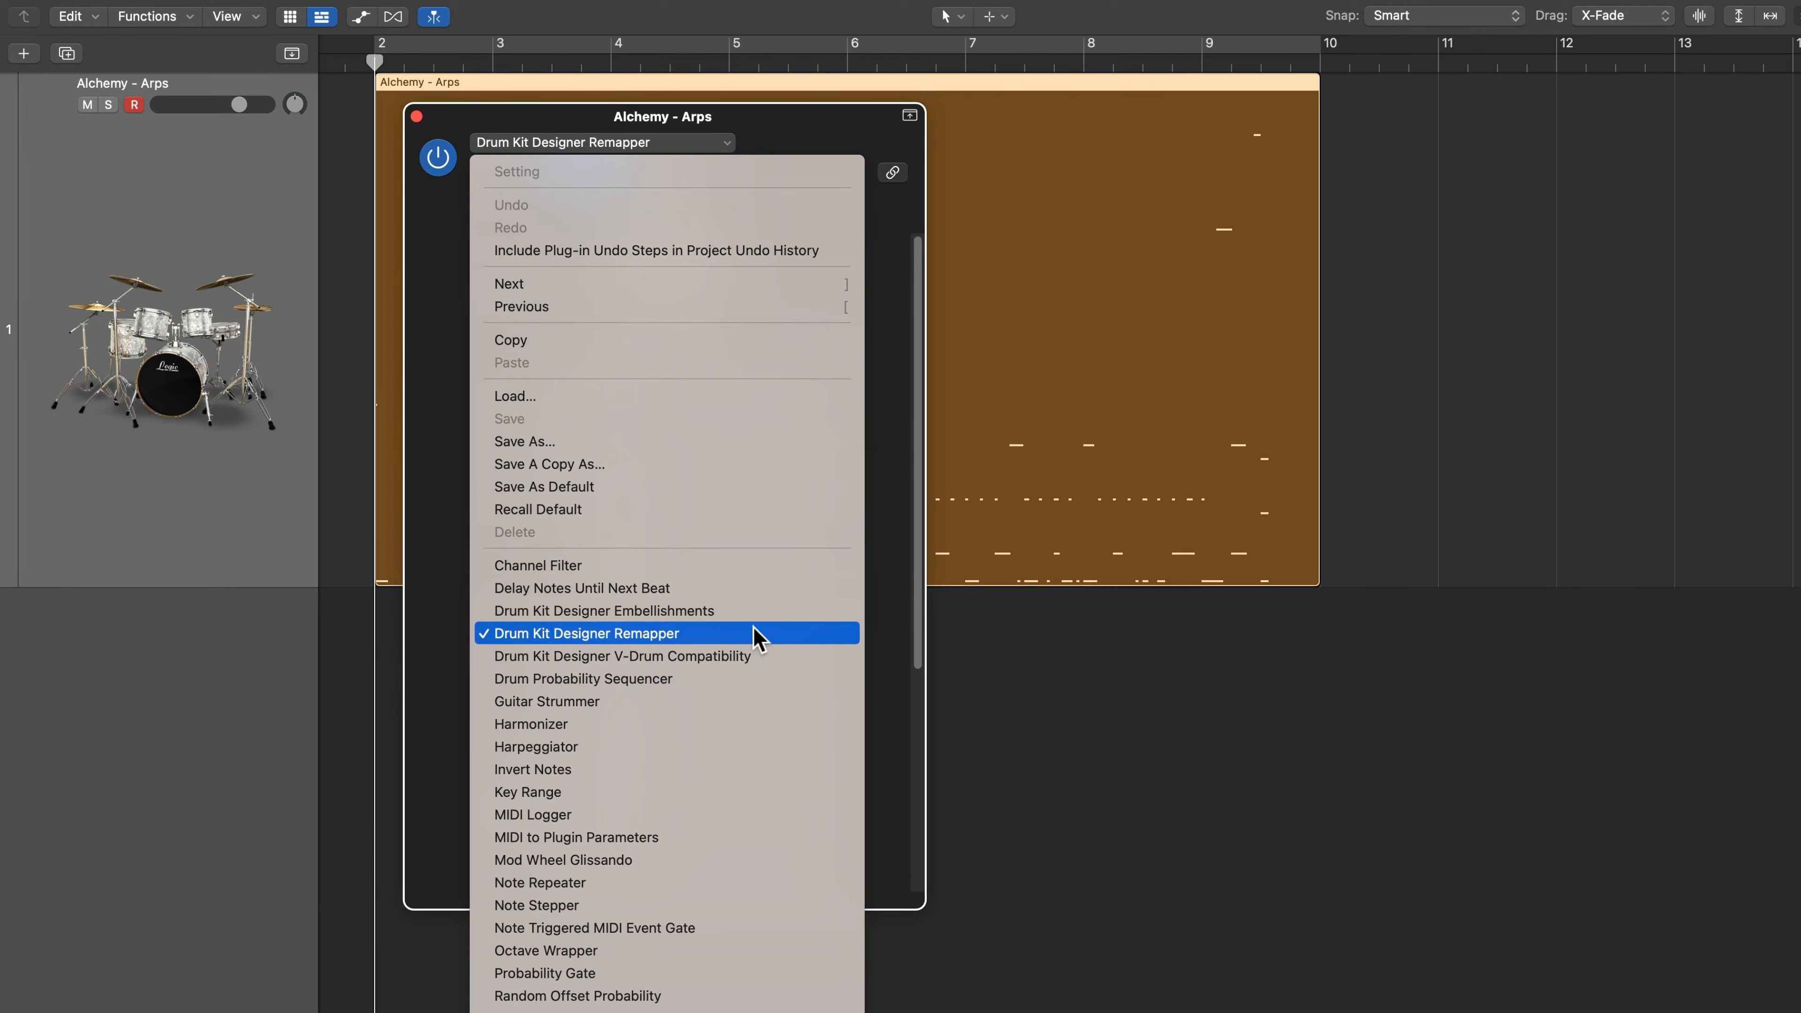
pyautogui.click(422, 492)
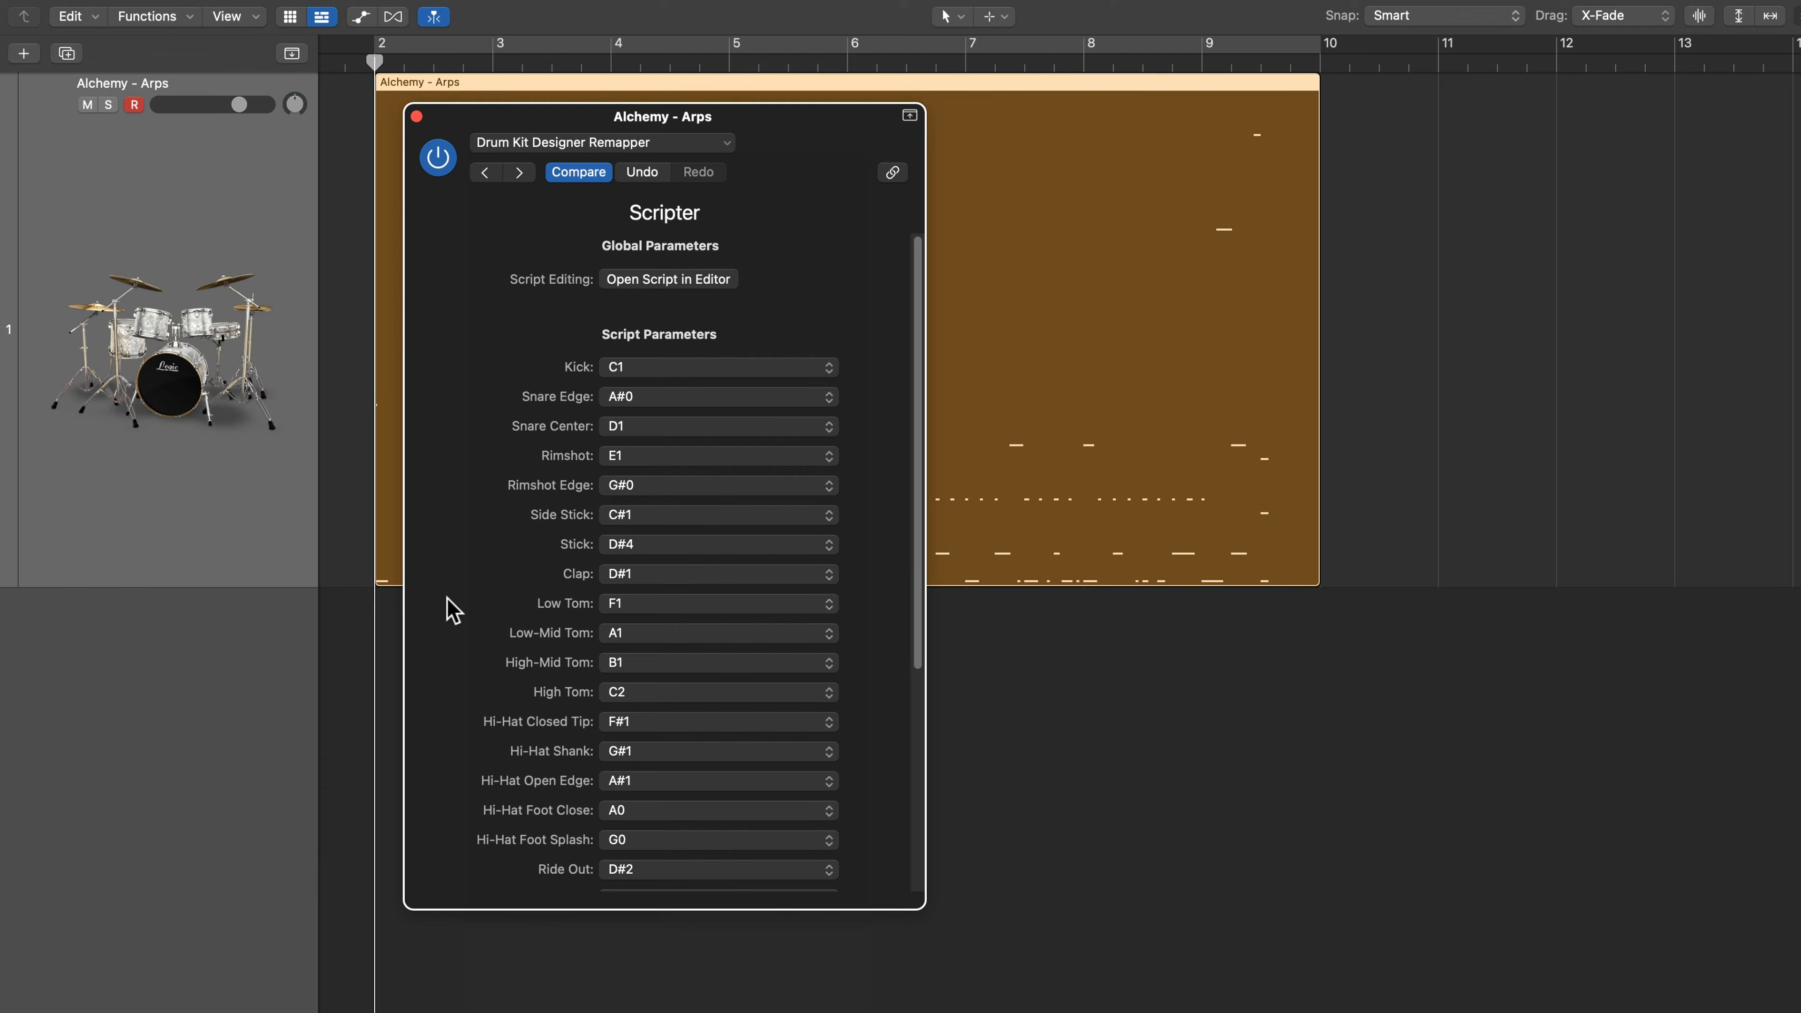
# Step: Try remapping the Kick to B0 and set it back to C1
pyautogui.click(664, 368)
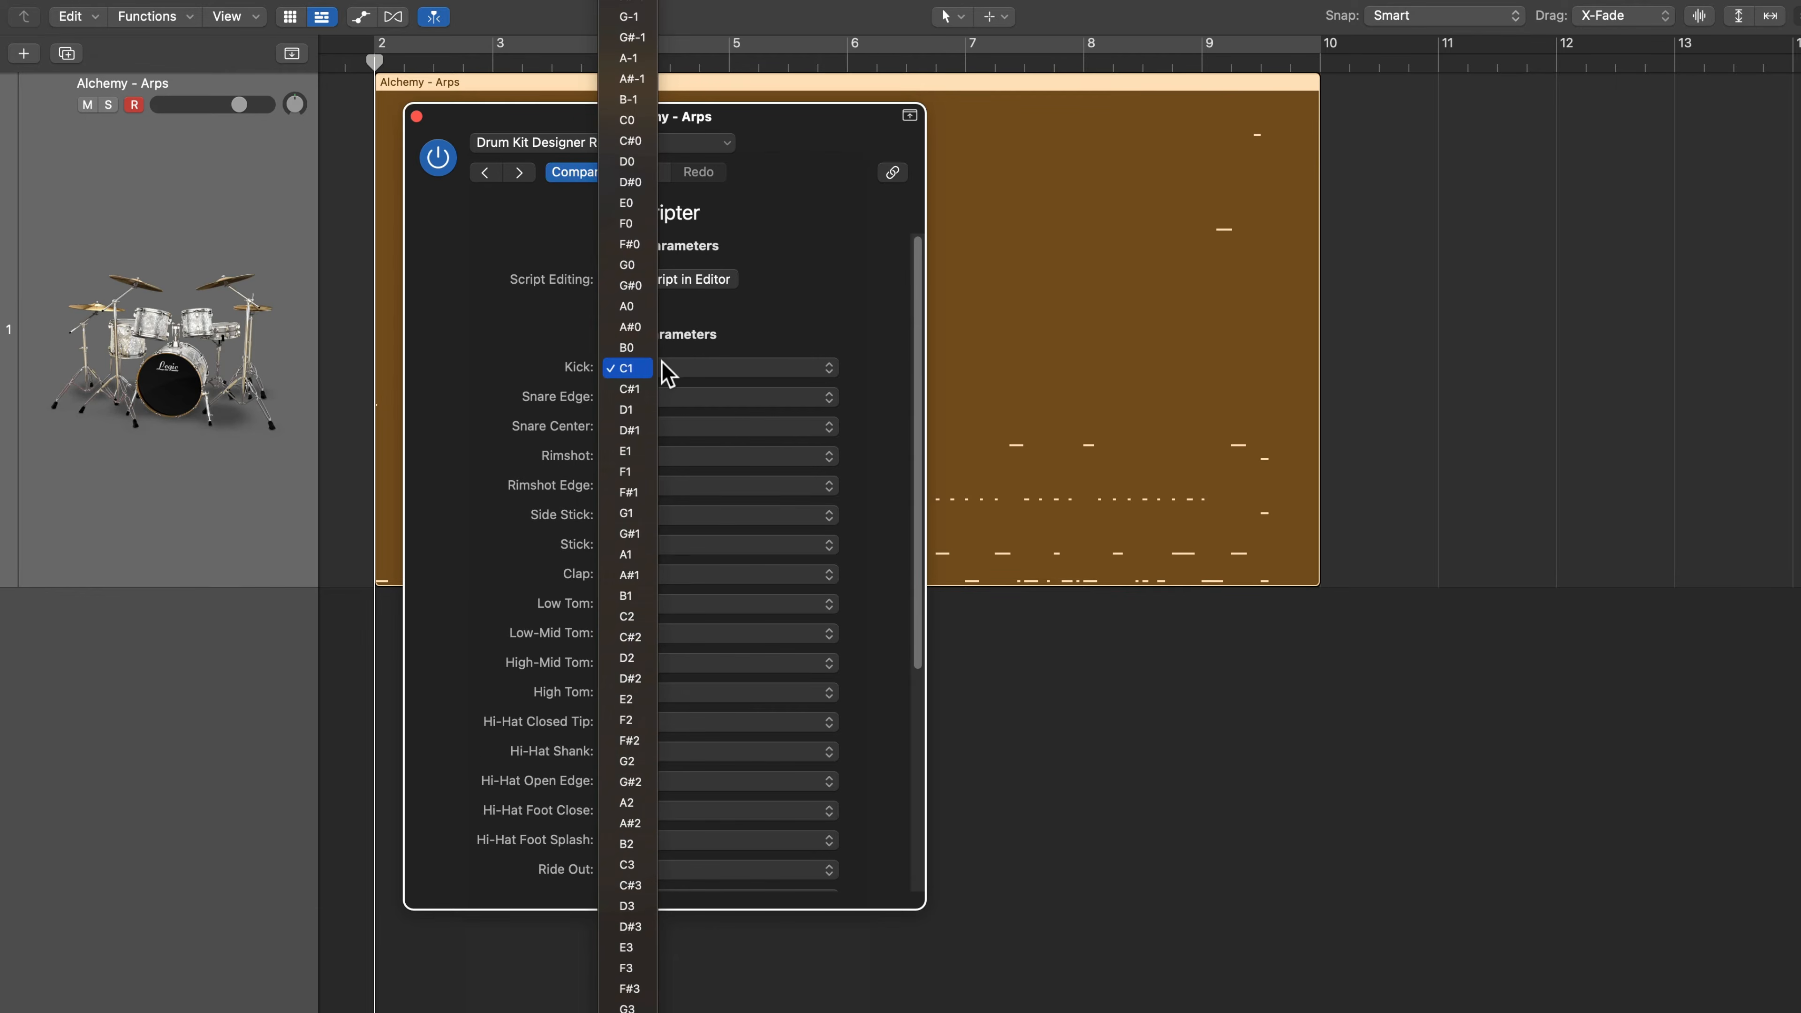
pyautogui.click(637, 349)
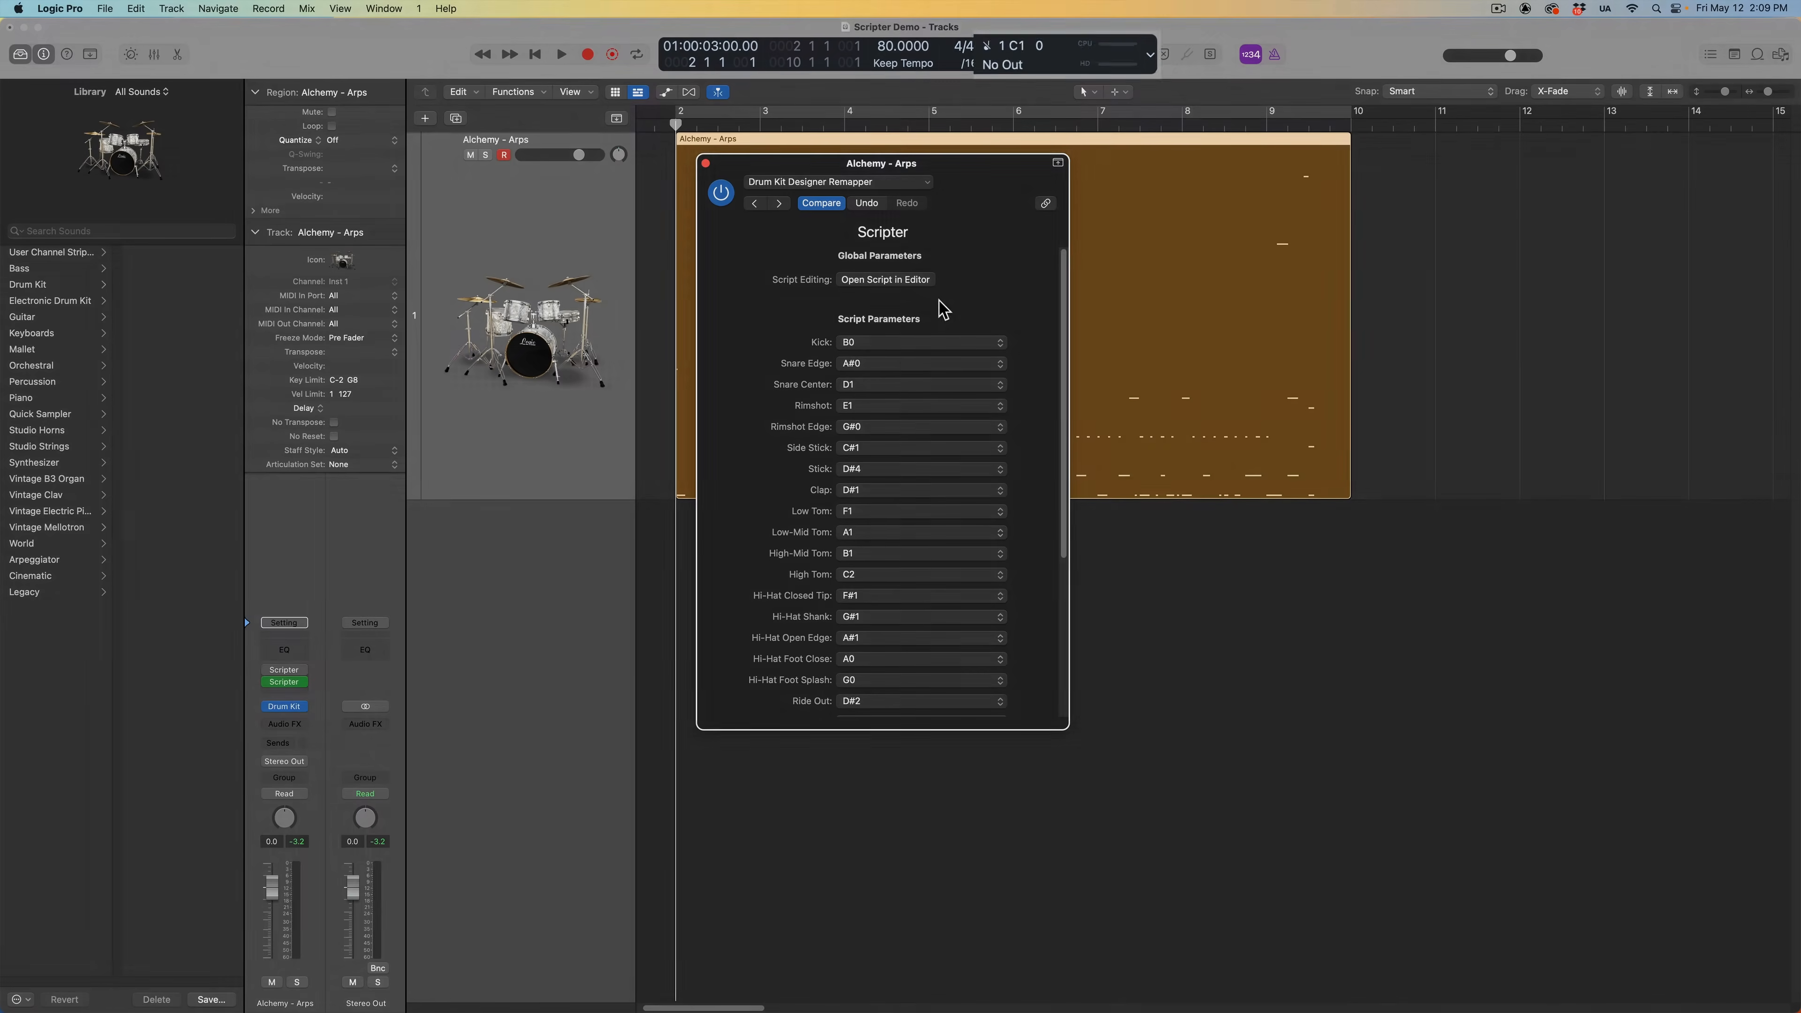
pyautogui.click(891, 352)
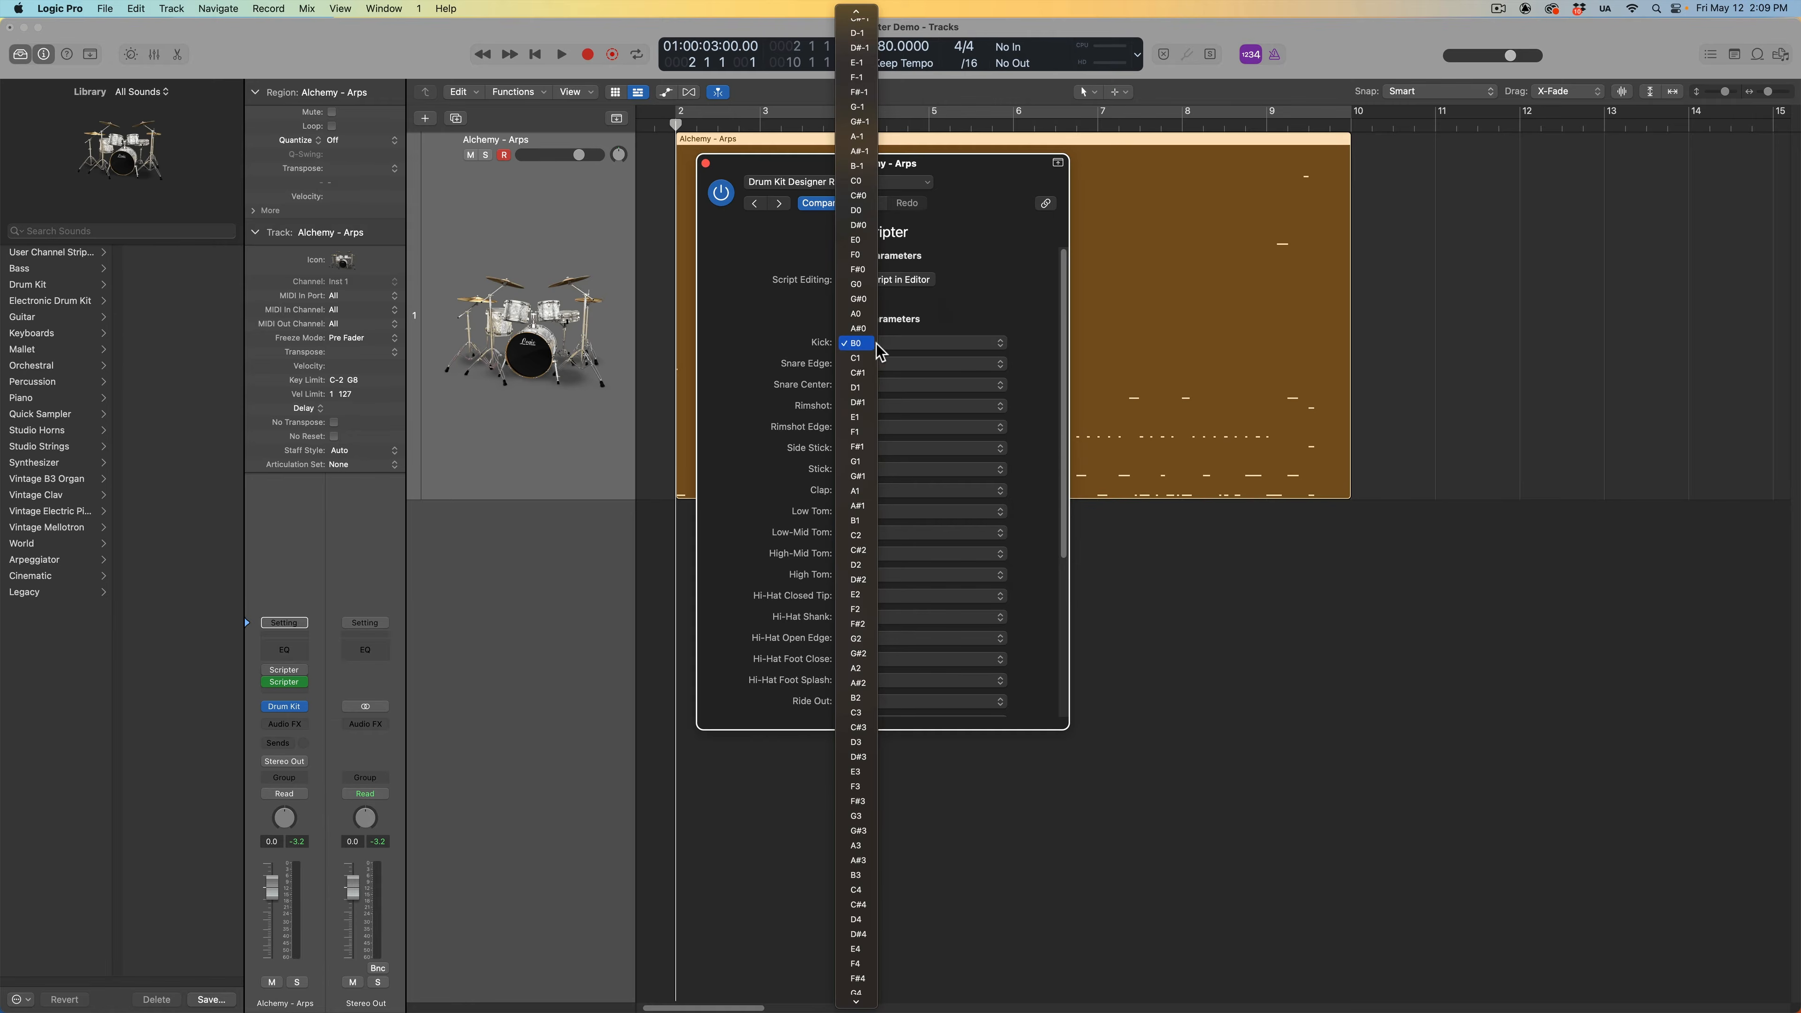
pyautogui.click(858, 362)
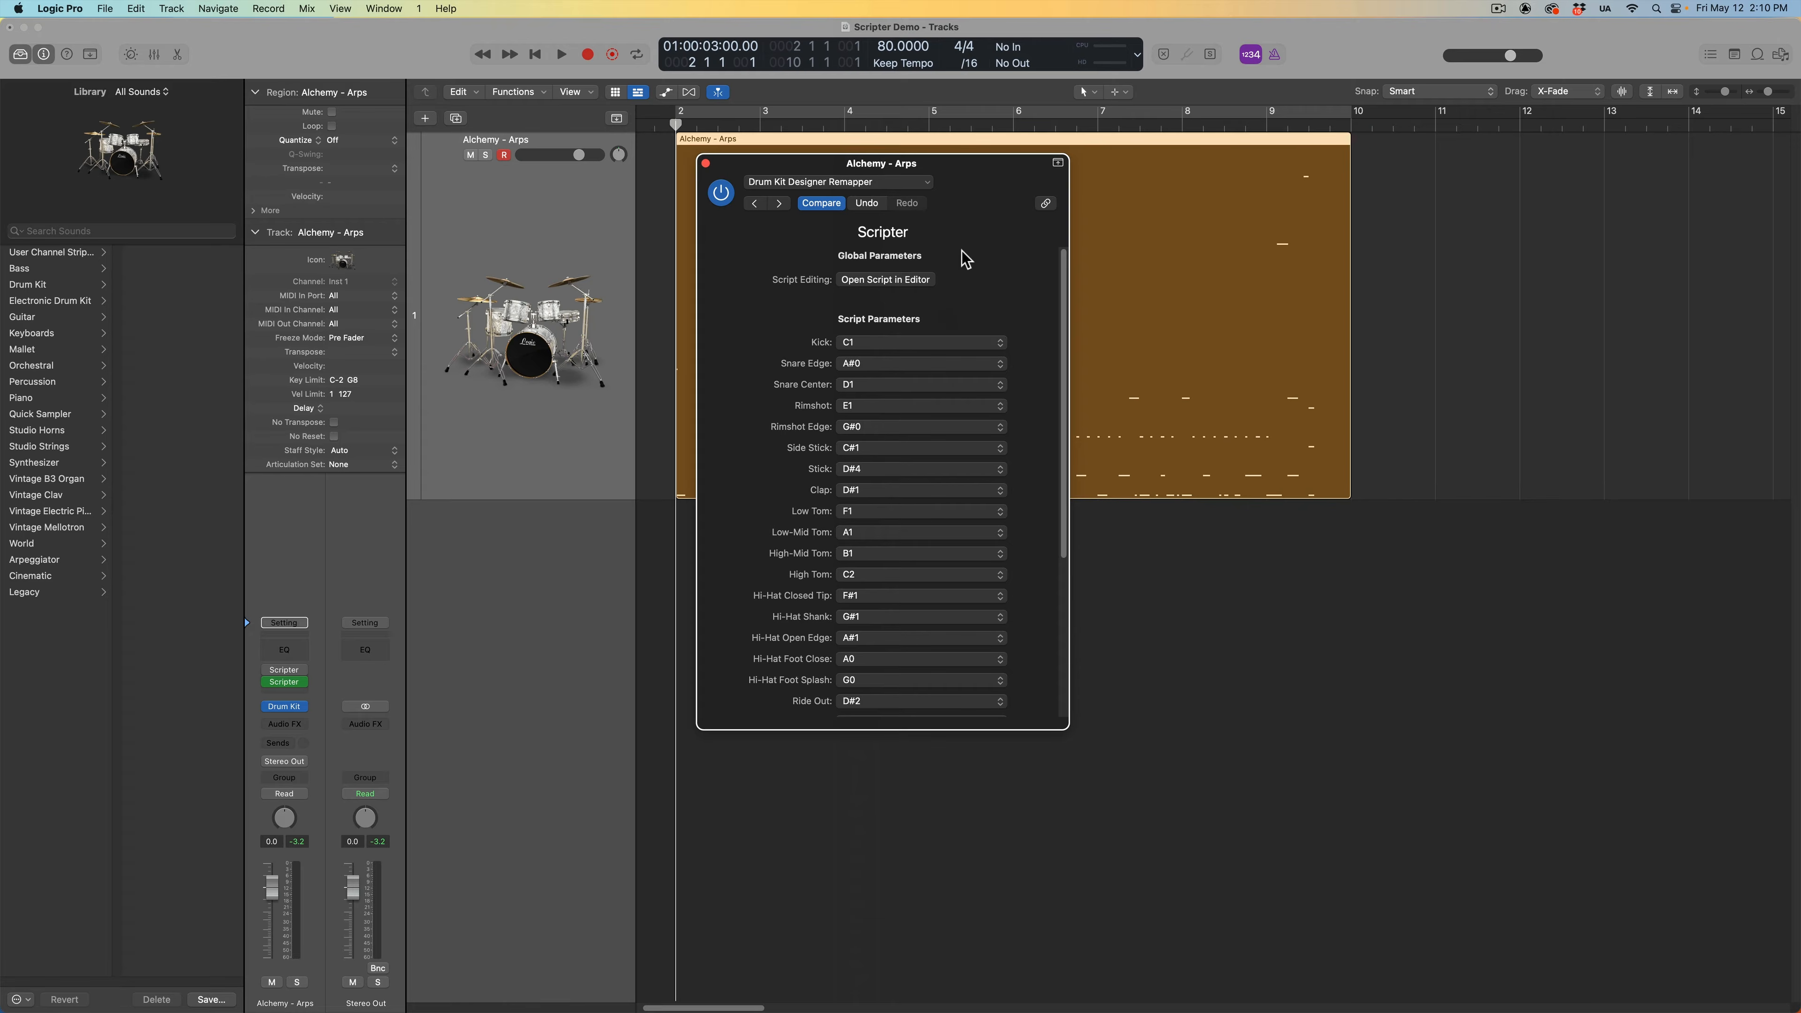
# Step: Load the Drum Kit Designer V-Drum Compatibility preset and open its script in an enlarged Script Editor window
pyautogui.click(922, 185)
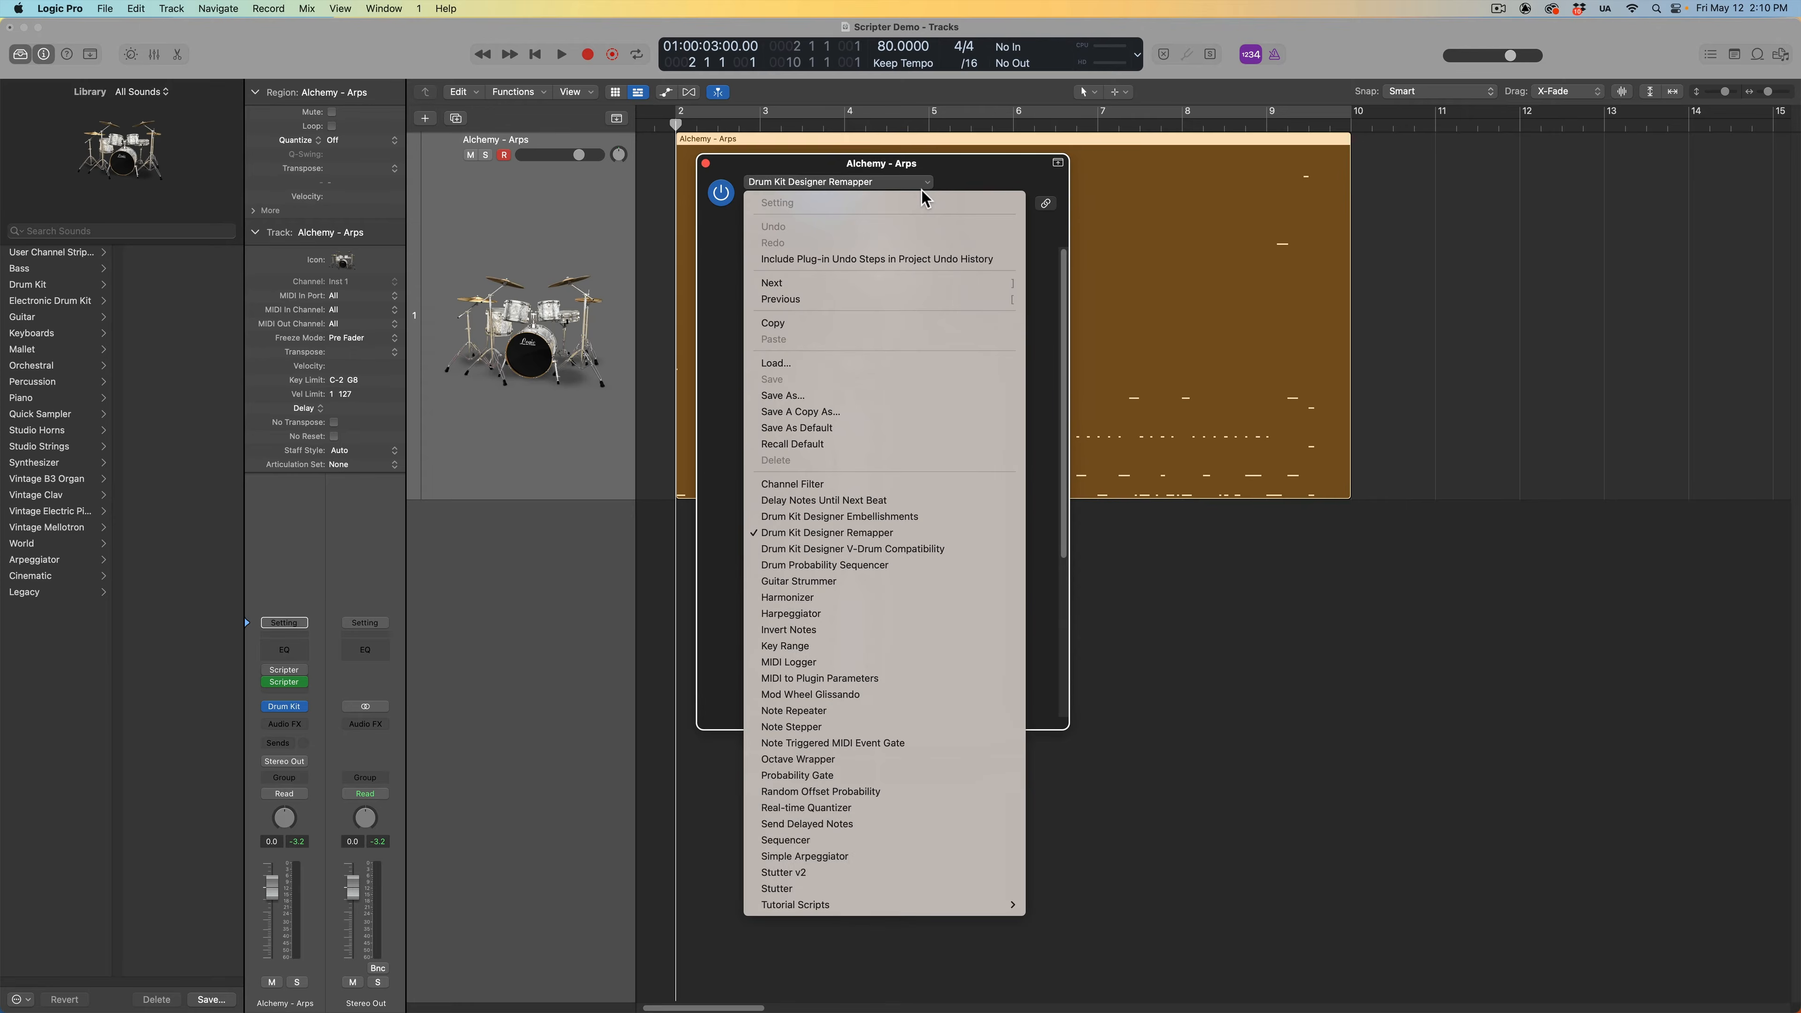
pyautogui.click(825, 549)
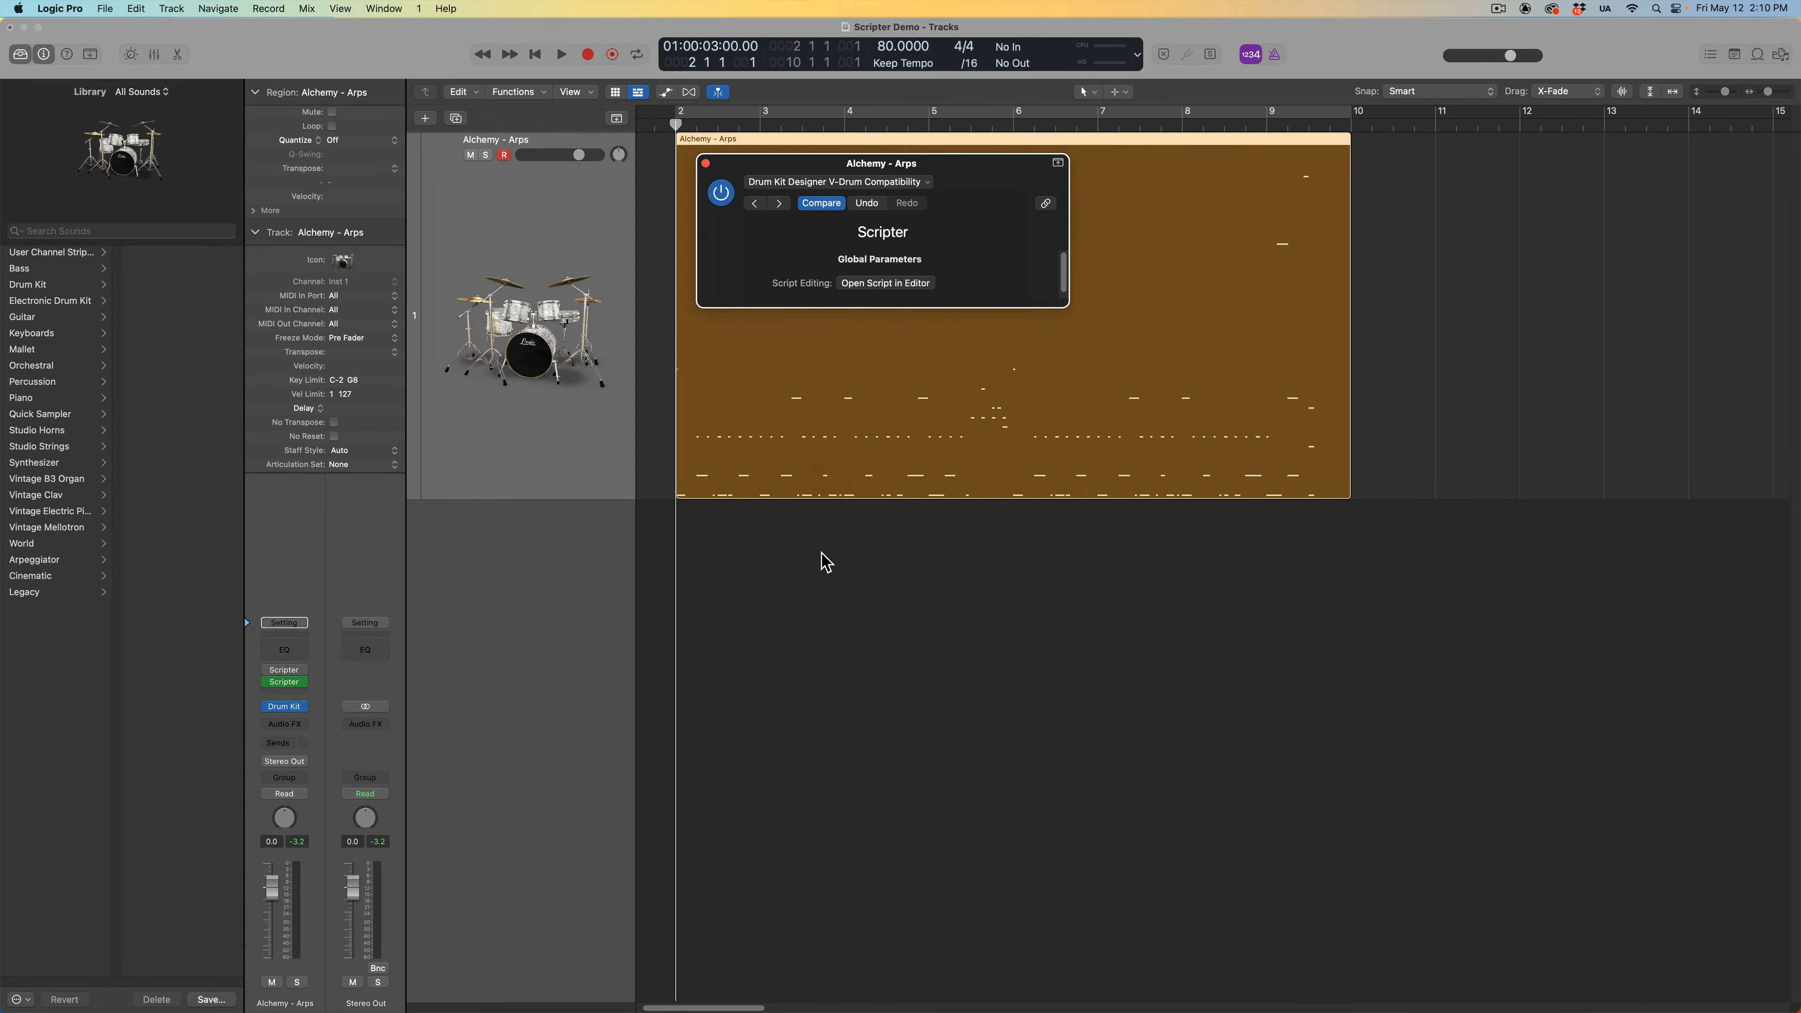
pyautogui.click(912, 283)
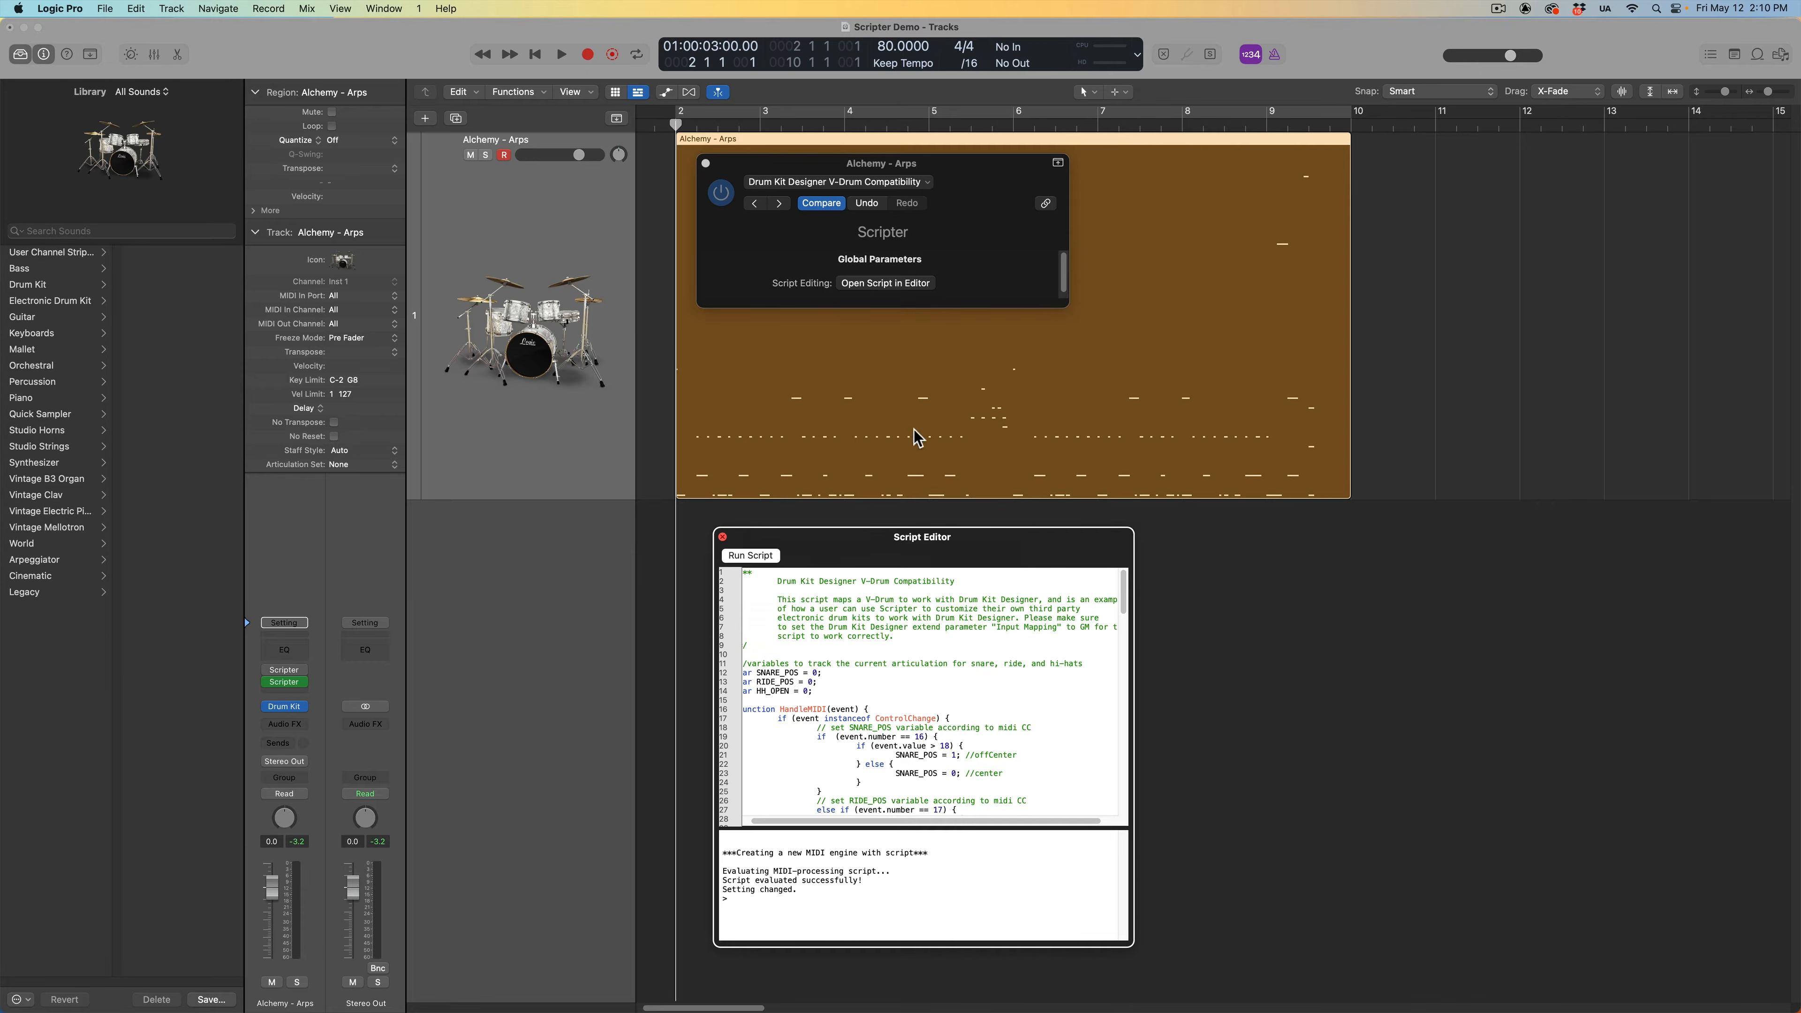
pyautogui.moveTo(858, 543); pyautogui.dragTo(815, 344)
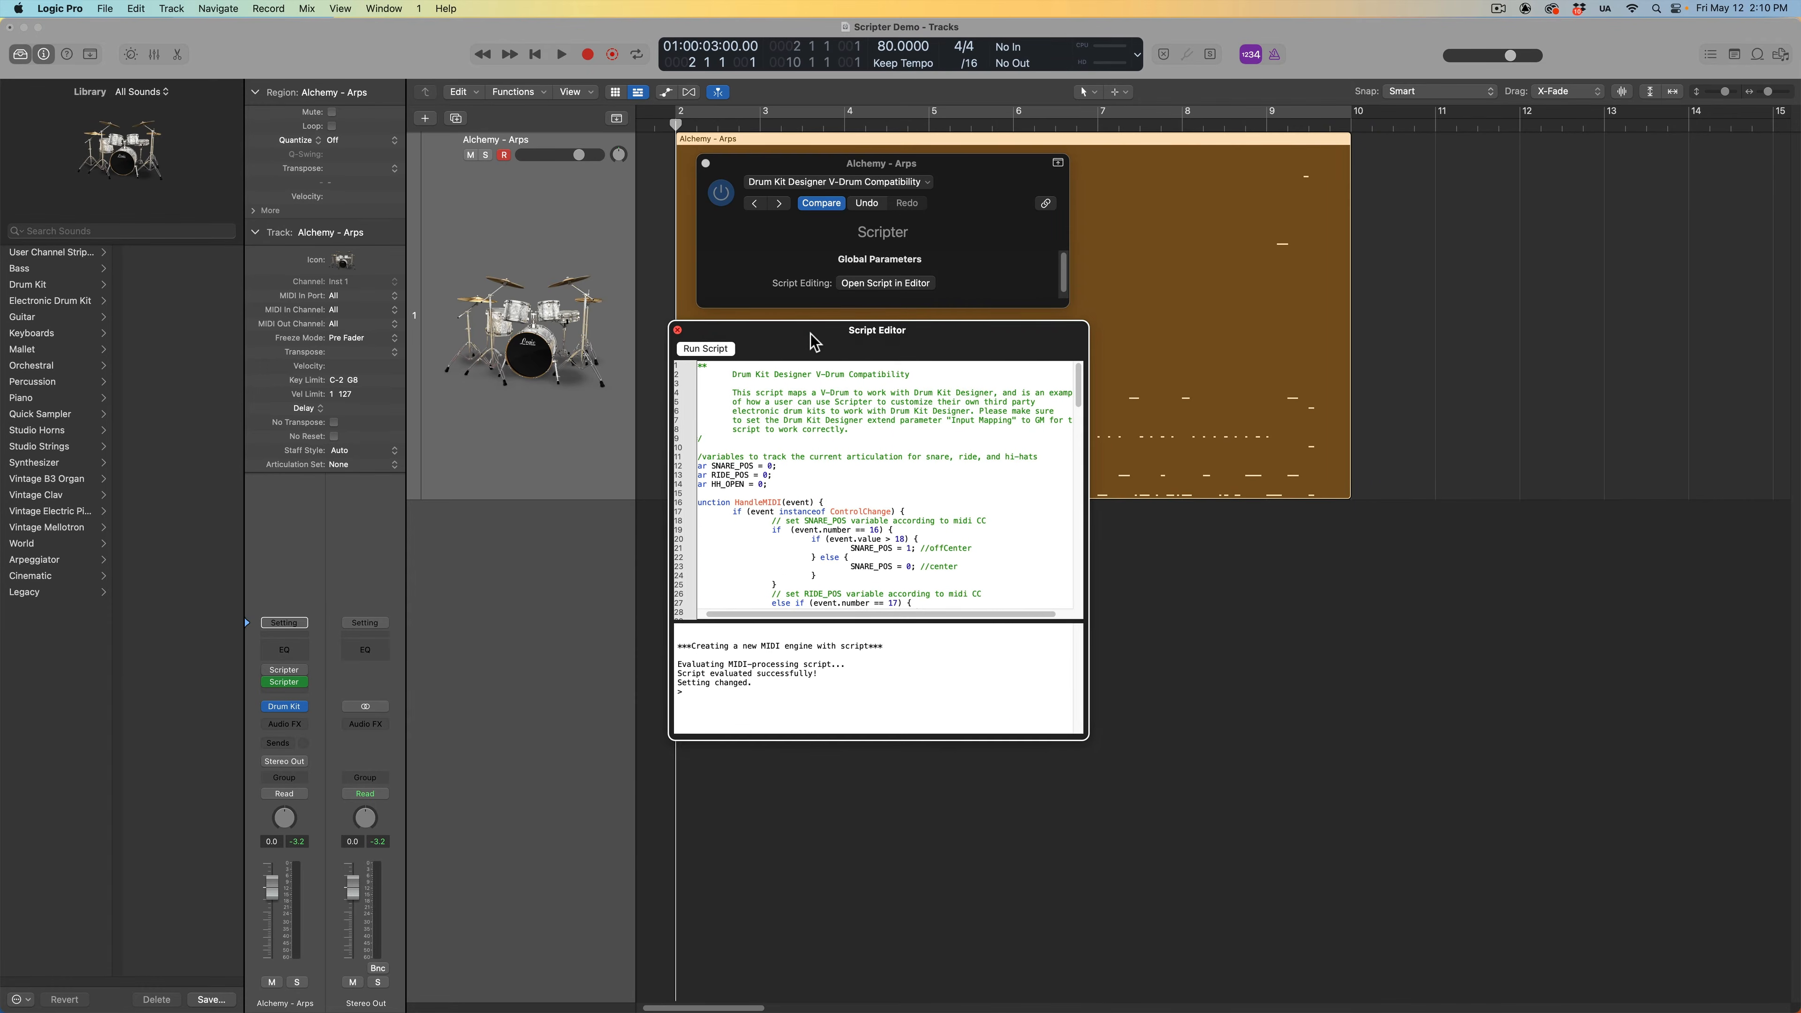
pyautogui.moveTo(1085, 732); pyautogui.dragTo(1221, 861)
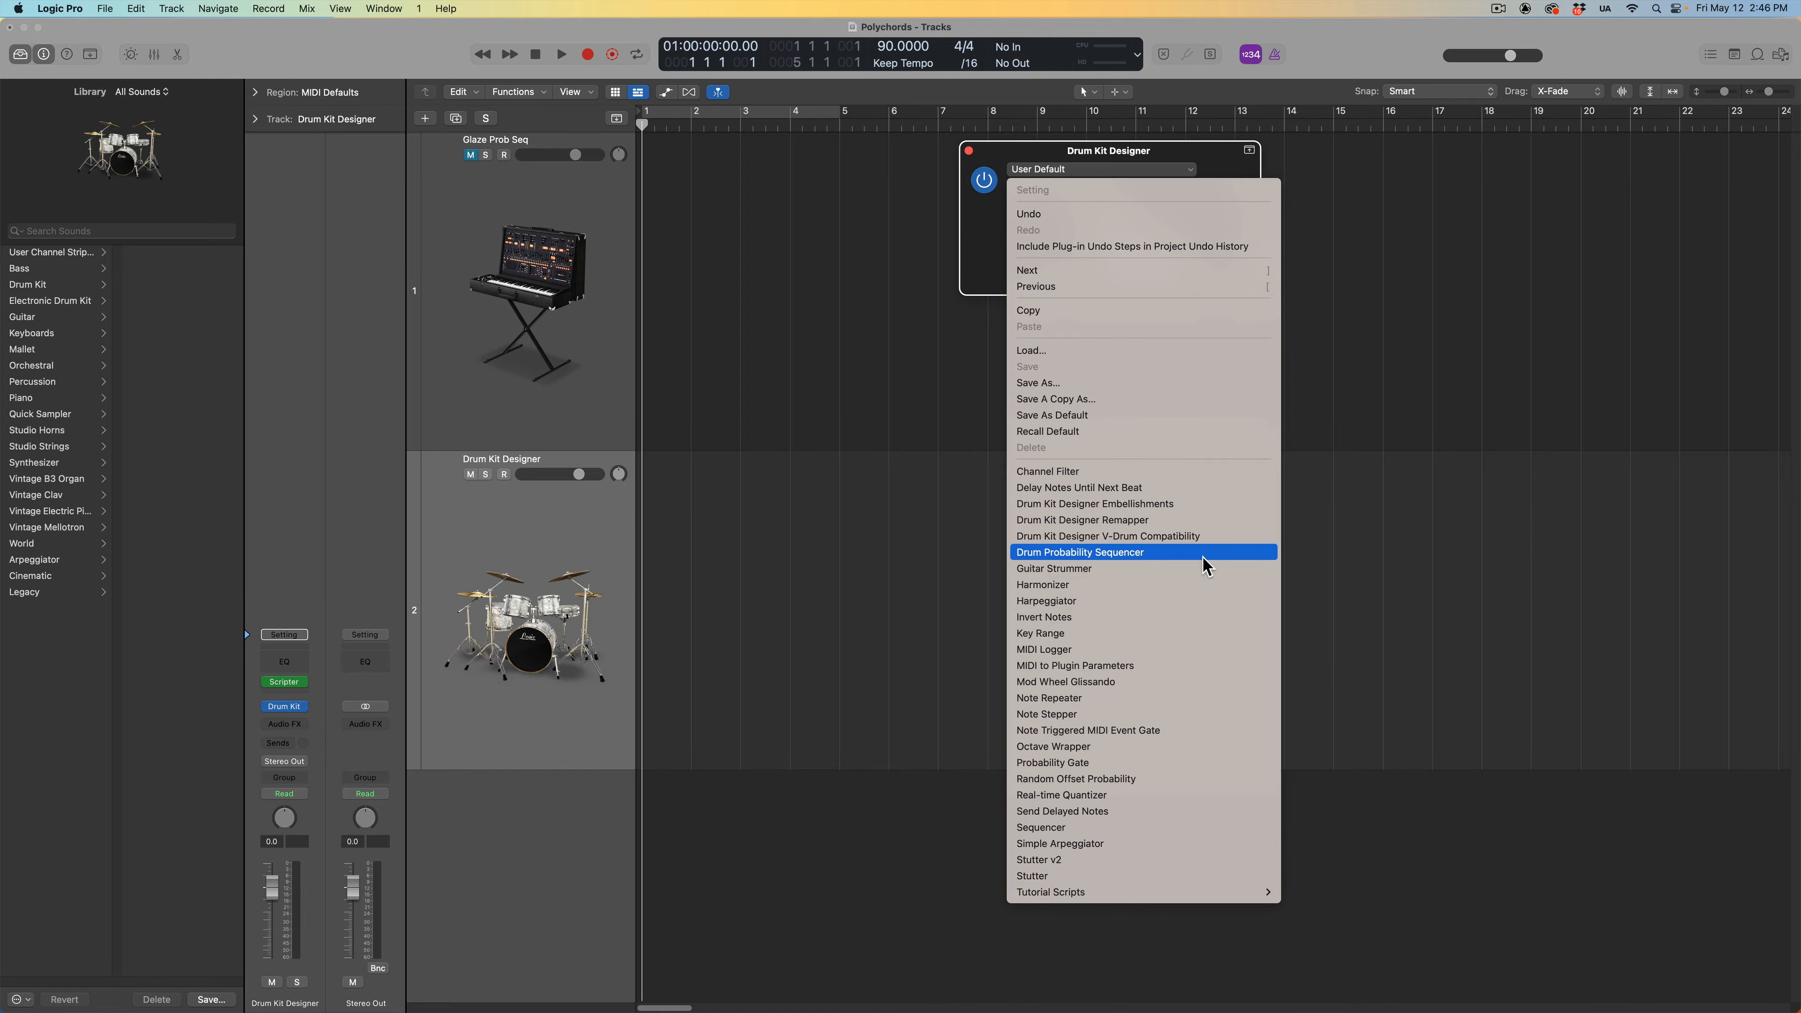
# Step: Load the Drum Probability Sequencer preset in the Drum Kit Designer track's Scripter and enlarge its window to show the Voice 1 parameters
pyautogui.click(1205, 566)
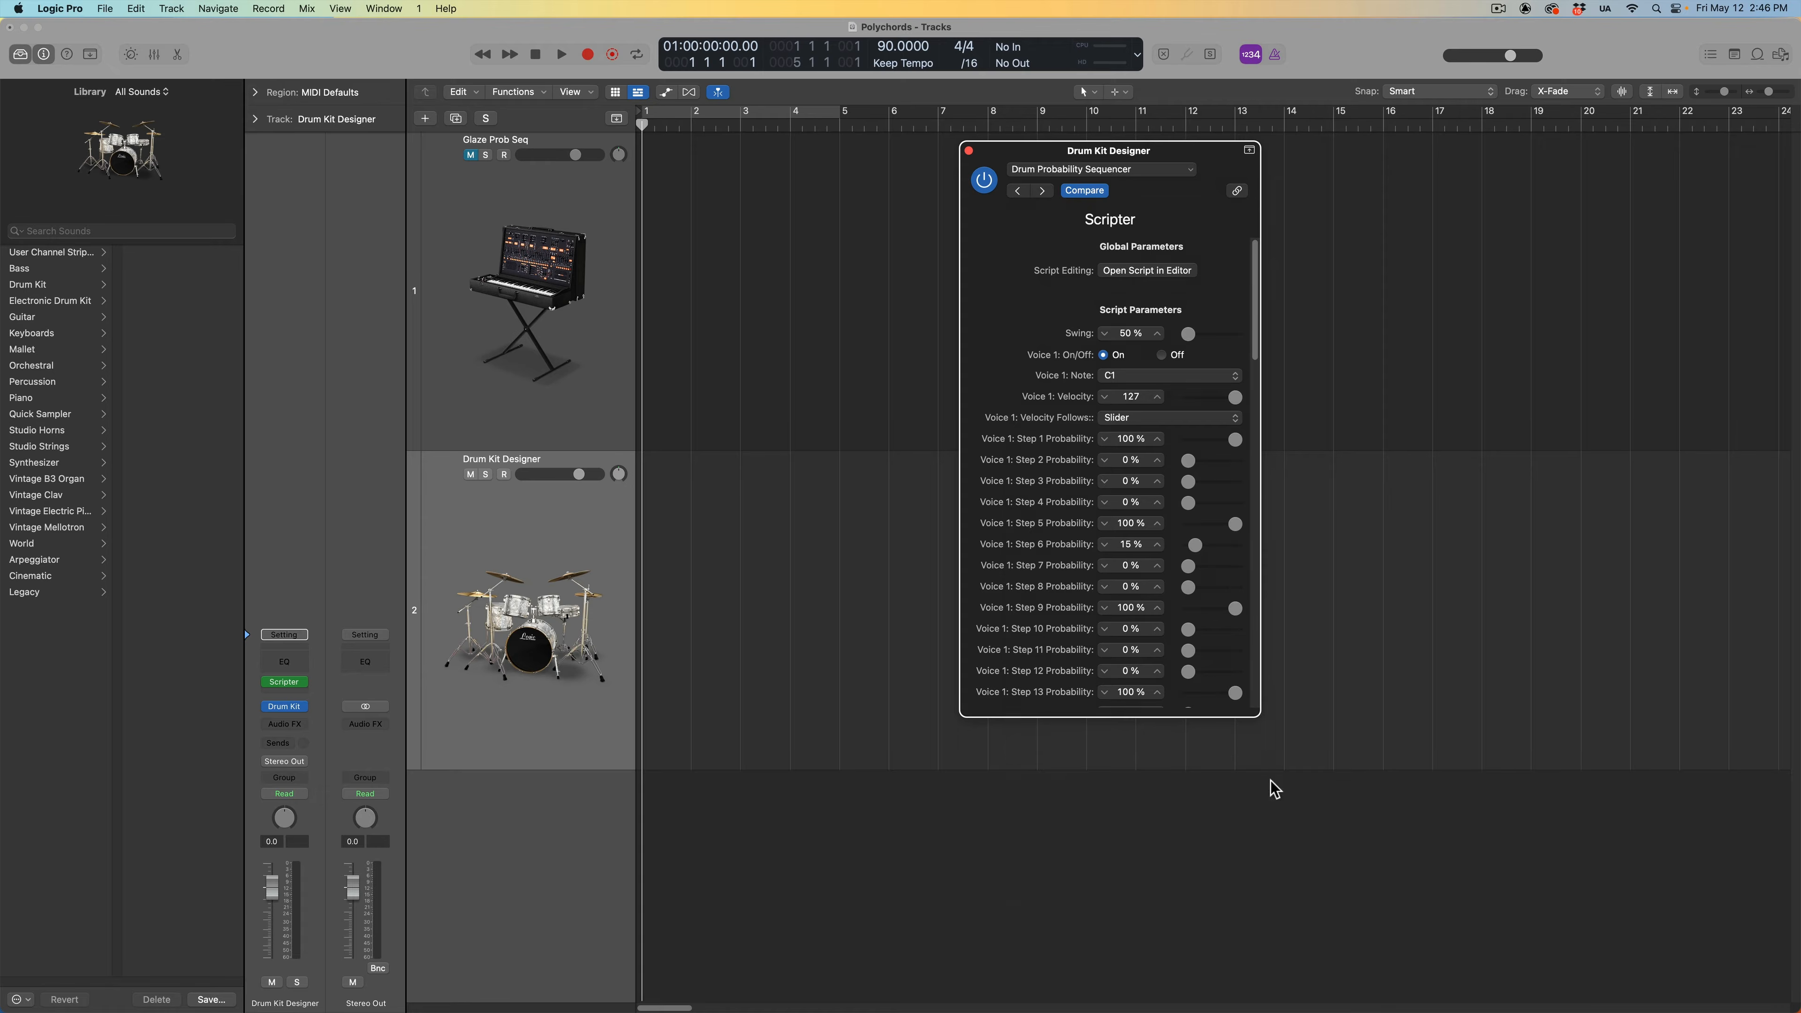
pyautogui.moveTo(1254, 718); pyautogui.dragTo(1348, 894)
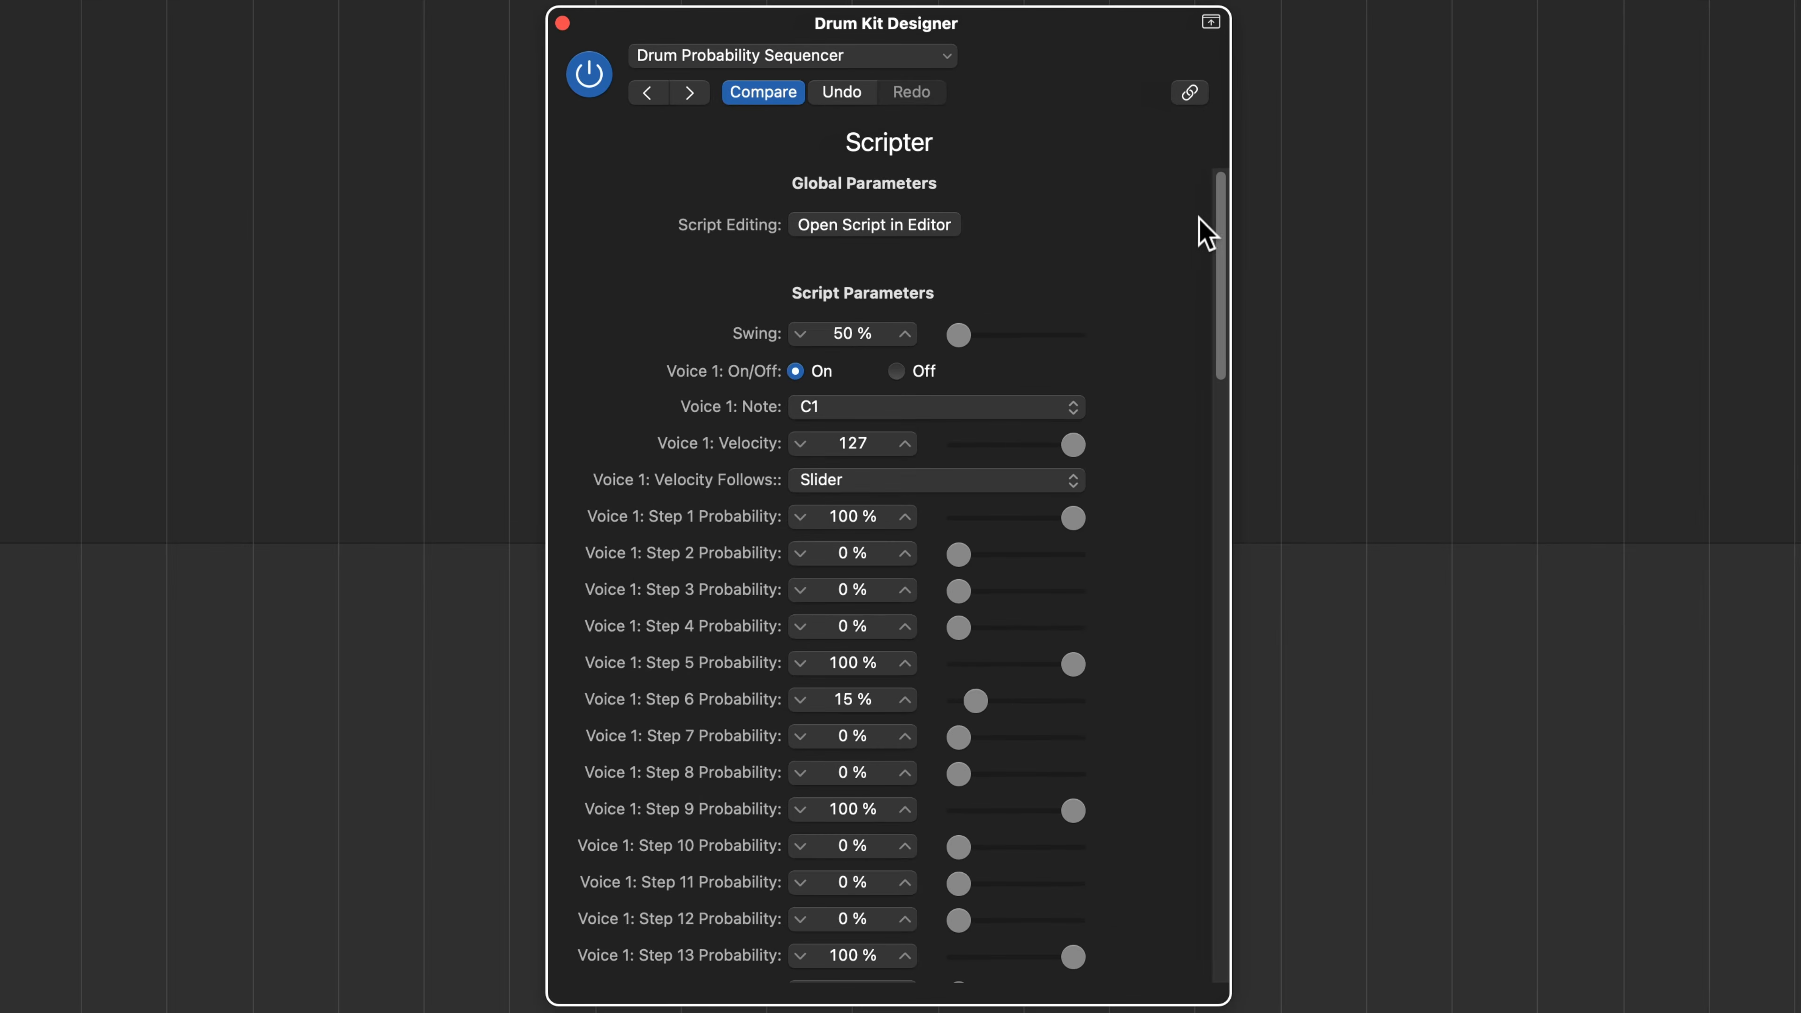
pyautogui.moveTo(1221, 221); pyautogui.dragTo(1226, 263)
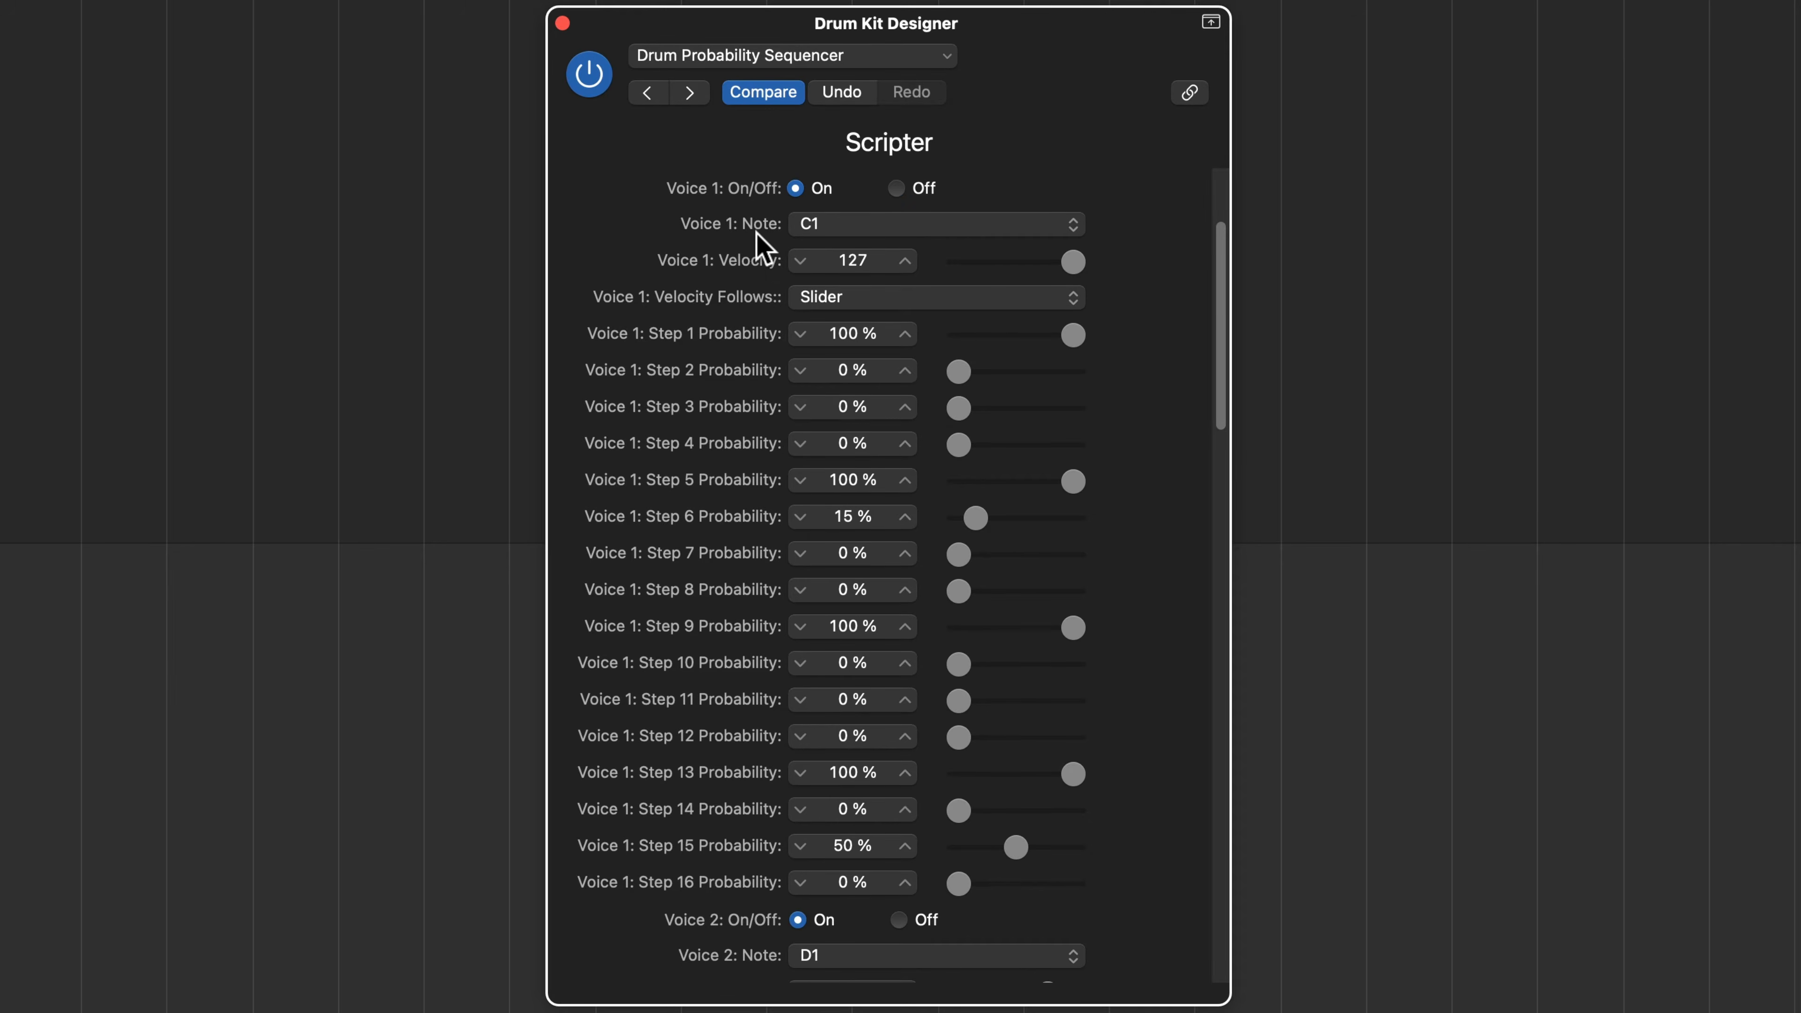
# Step: Examine the available choices for Voice 1's note and velocity source, keeping C1 and Slider
pyautogui.click(848, 230)
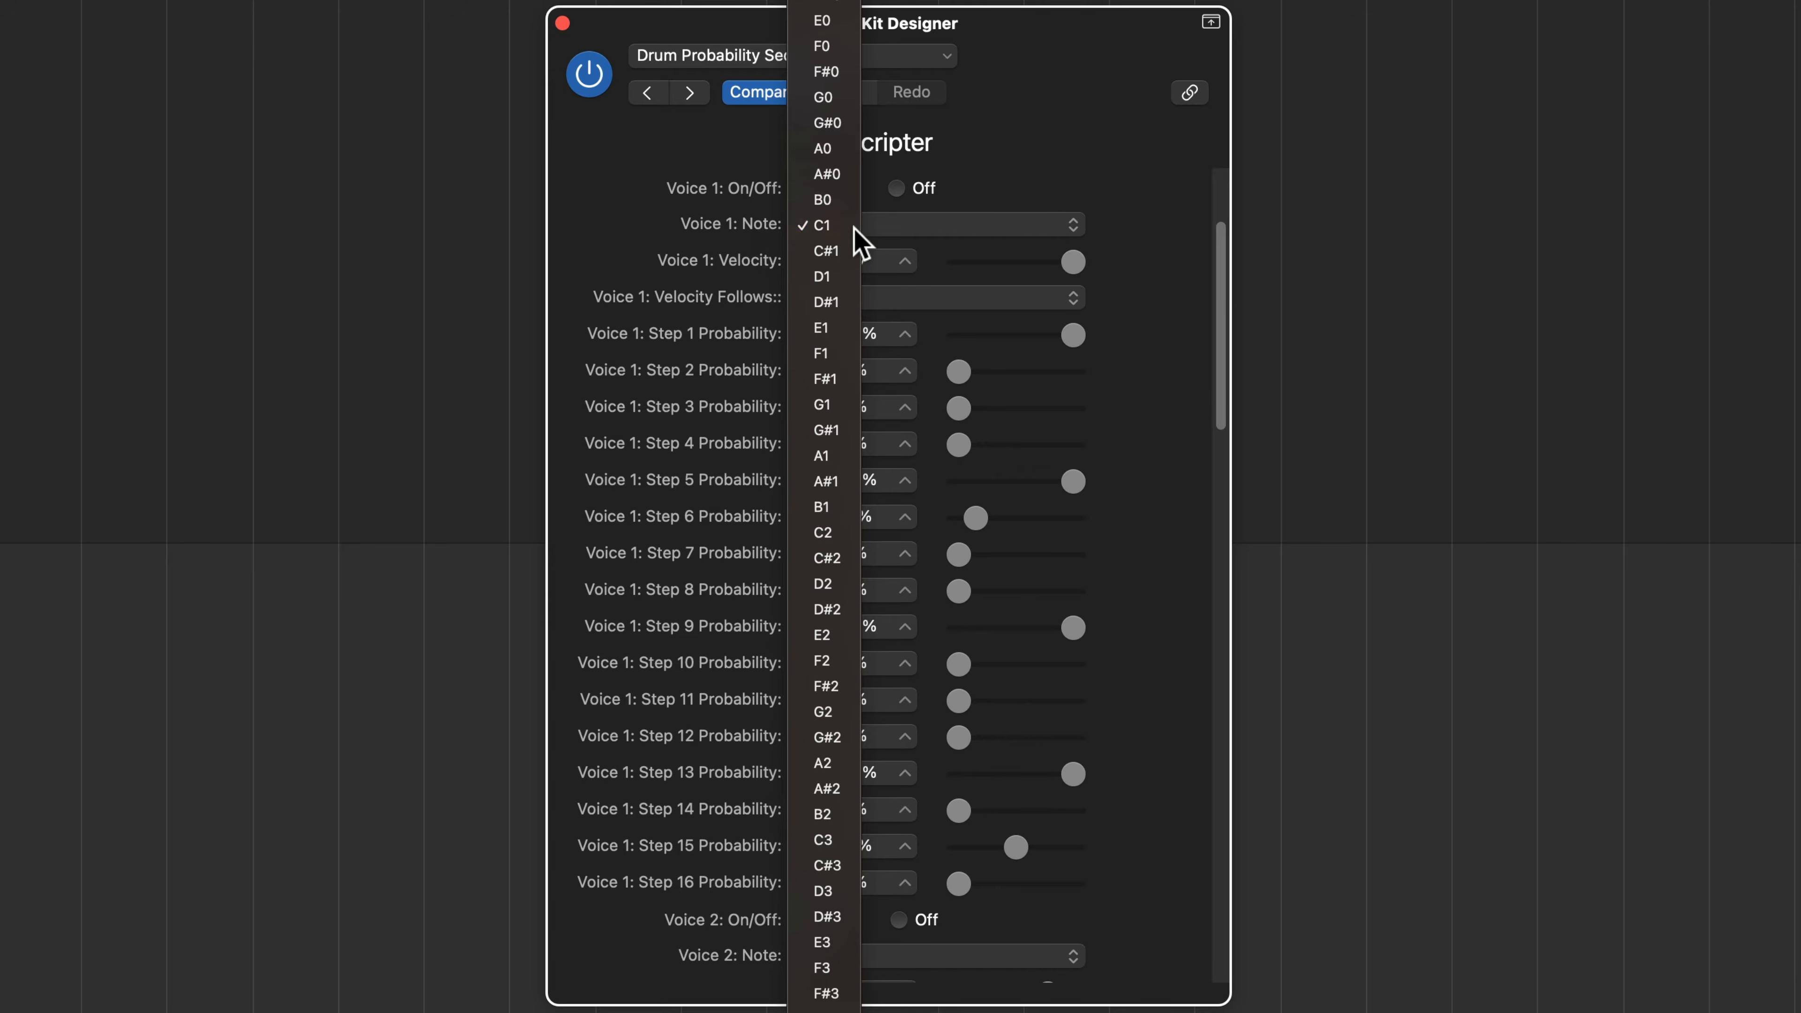
pyautogui.click(855, 228)
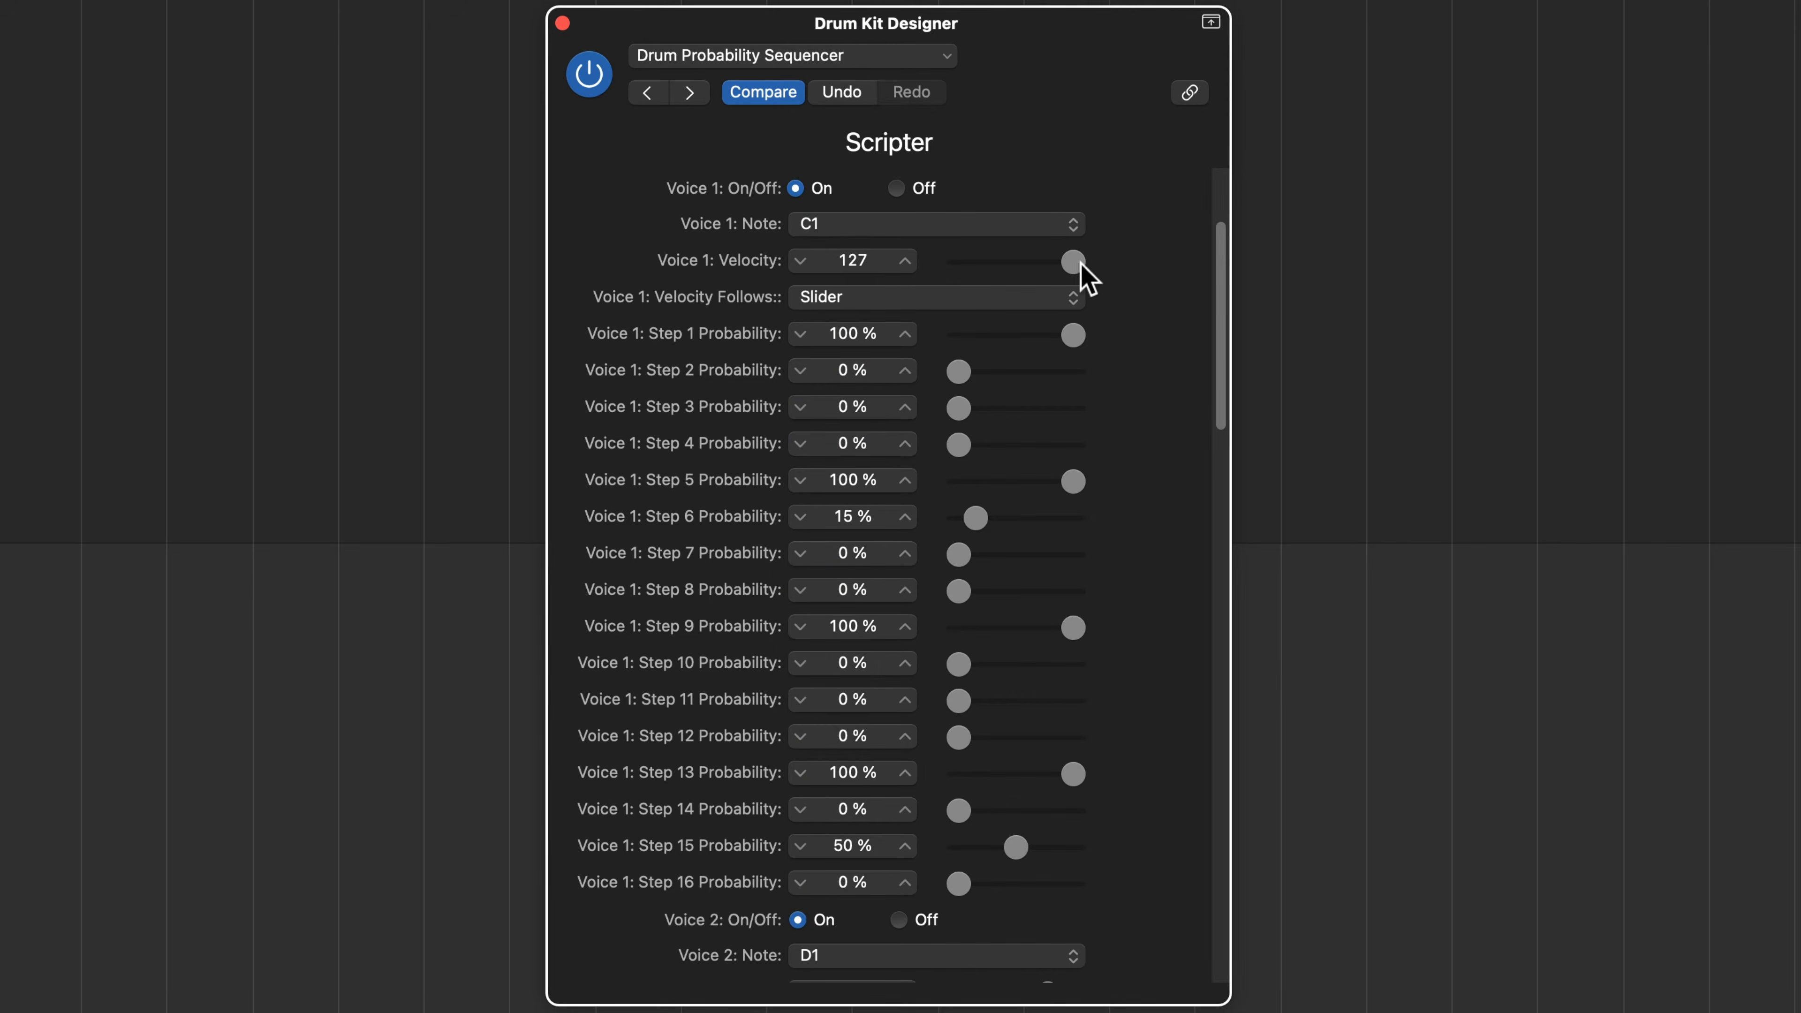
pyautogui.click(848, 301)
pyautogui.click(920, 313)
# Step: Try Step Level as Voice 1's velocity source, restore Slider, and test the Step 1 probability while leaving it at 100%
pyautogui.click(963, 297)
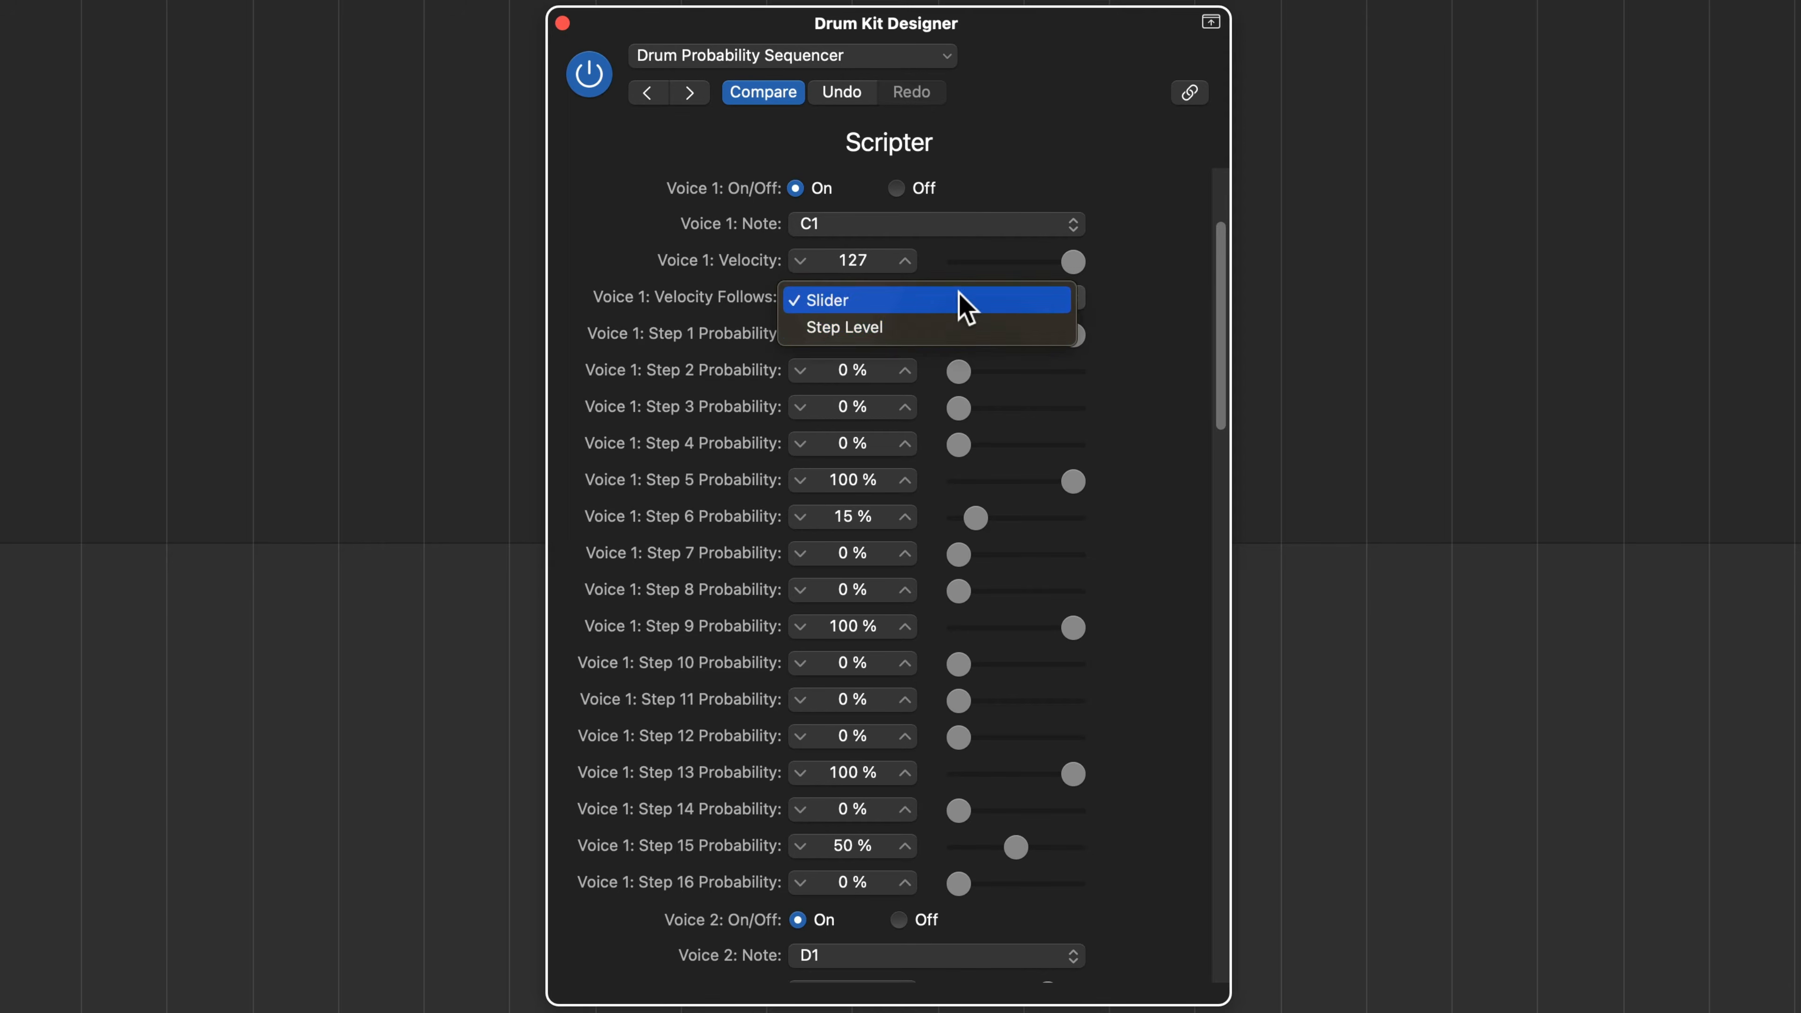
pyautogui.click(913, 327)
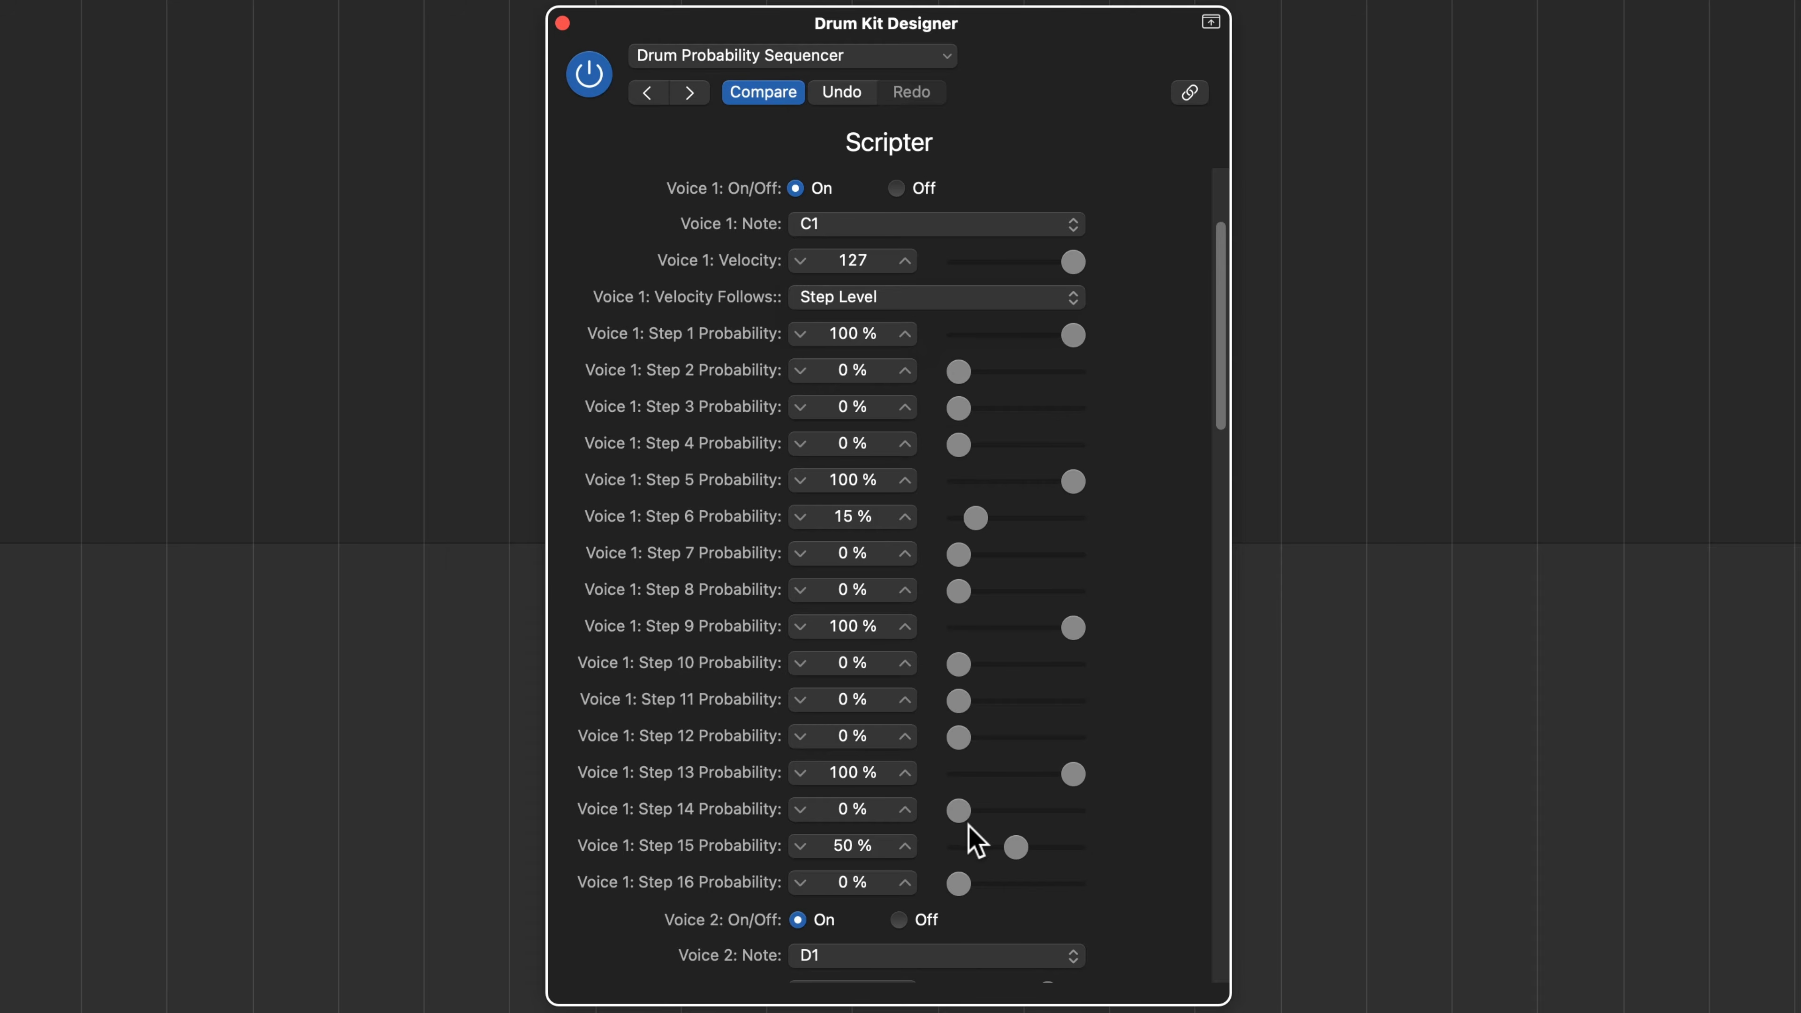
pyautogui.click(897, 301)
pyautogui.click(943, 273)
pyautogui.moveTo(1069, 334)
pyautogui.mouseDown()
pyautogui.moveTo(993, 353)
pyautogui.moveTo(1097, 350)
pyautogui.mouseUp()
pyautogui.moveTo(1056, 334); pyautogui.dragTo(1114, 348)
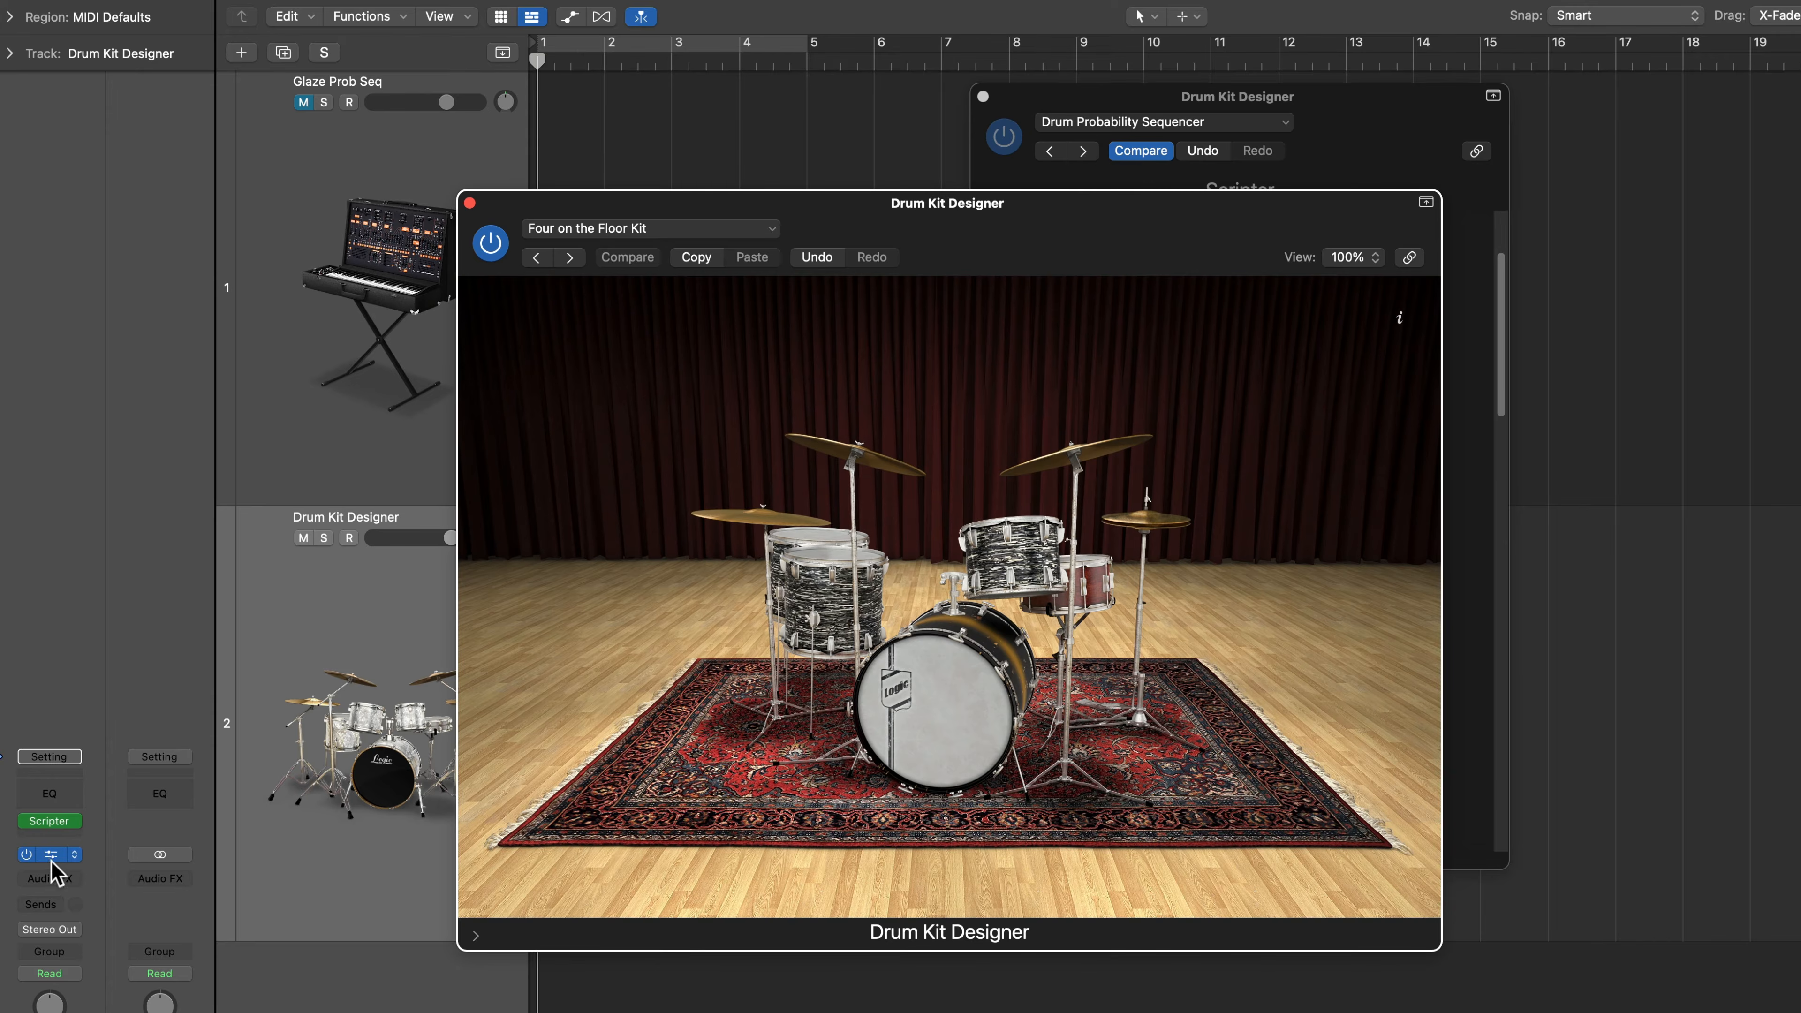
# Step: Open the Drum Kit Designer instrument, audition its kick, snare and tom, and close it again
pyautogui.click(49, 854)
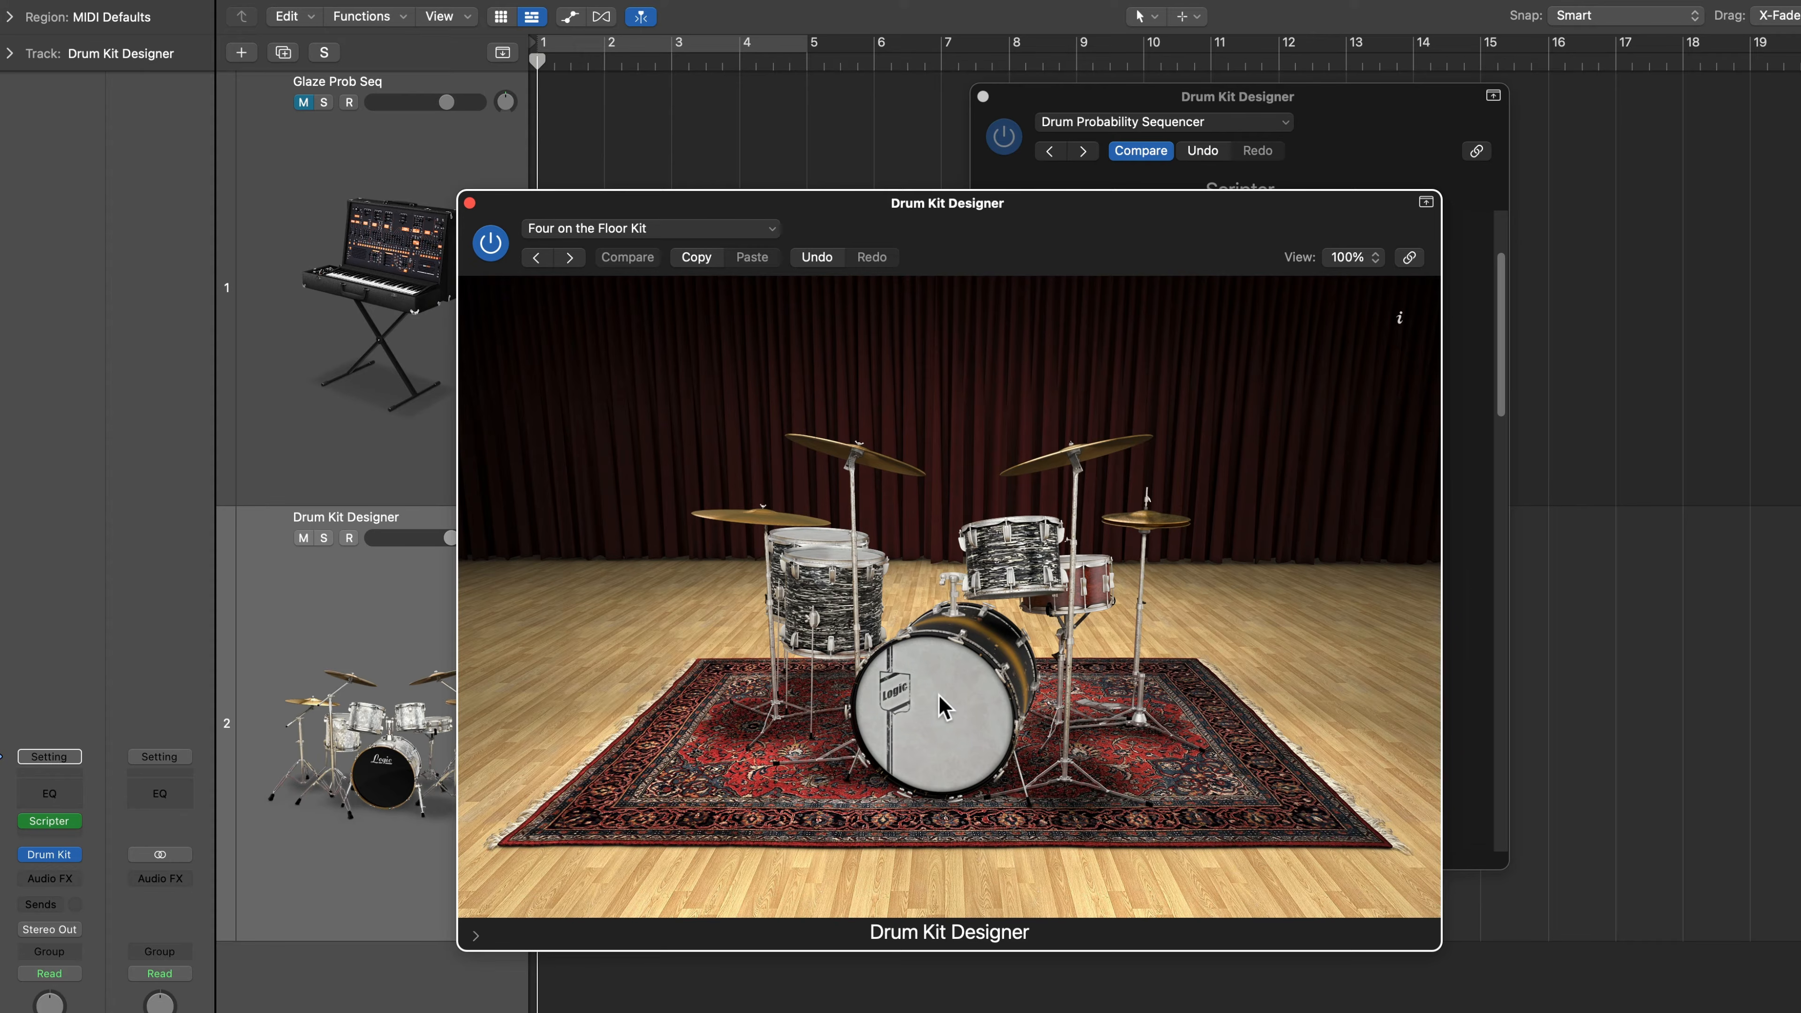
pyautogui.click(954, 742)
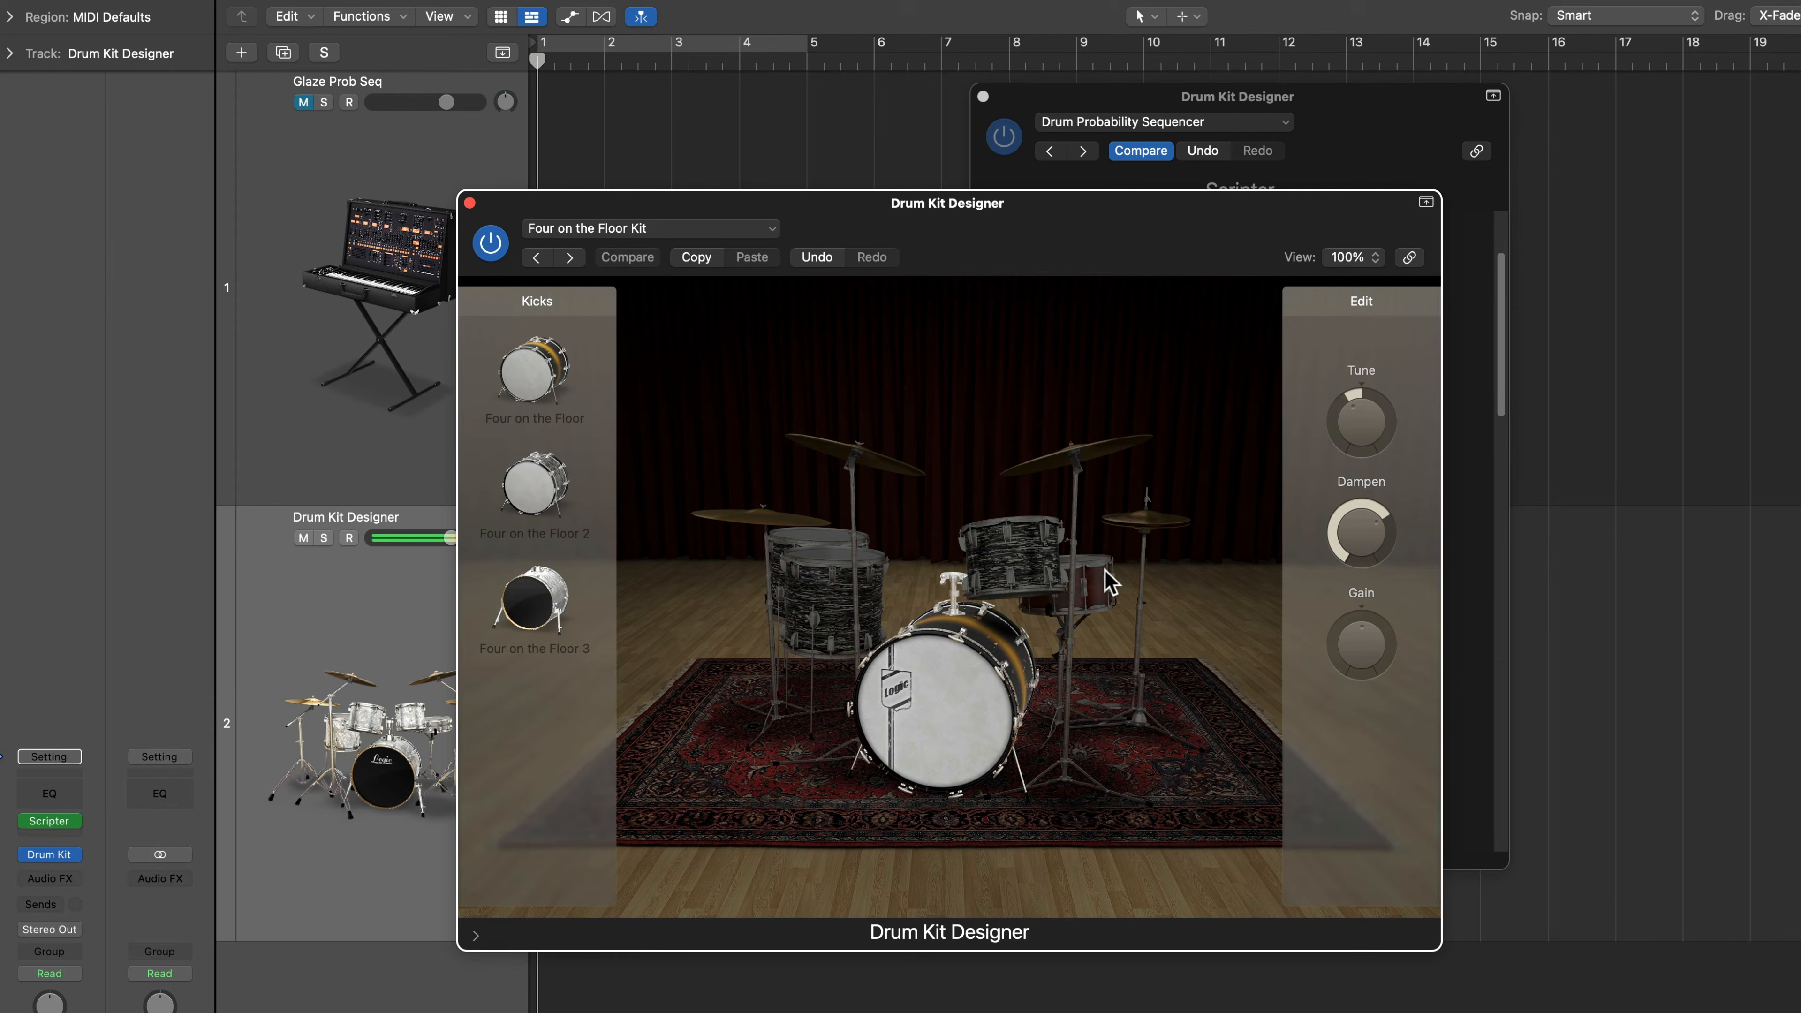
pyautogui.click(1109, 581)
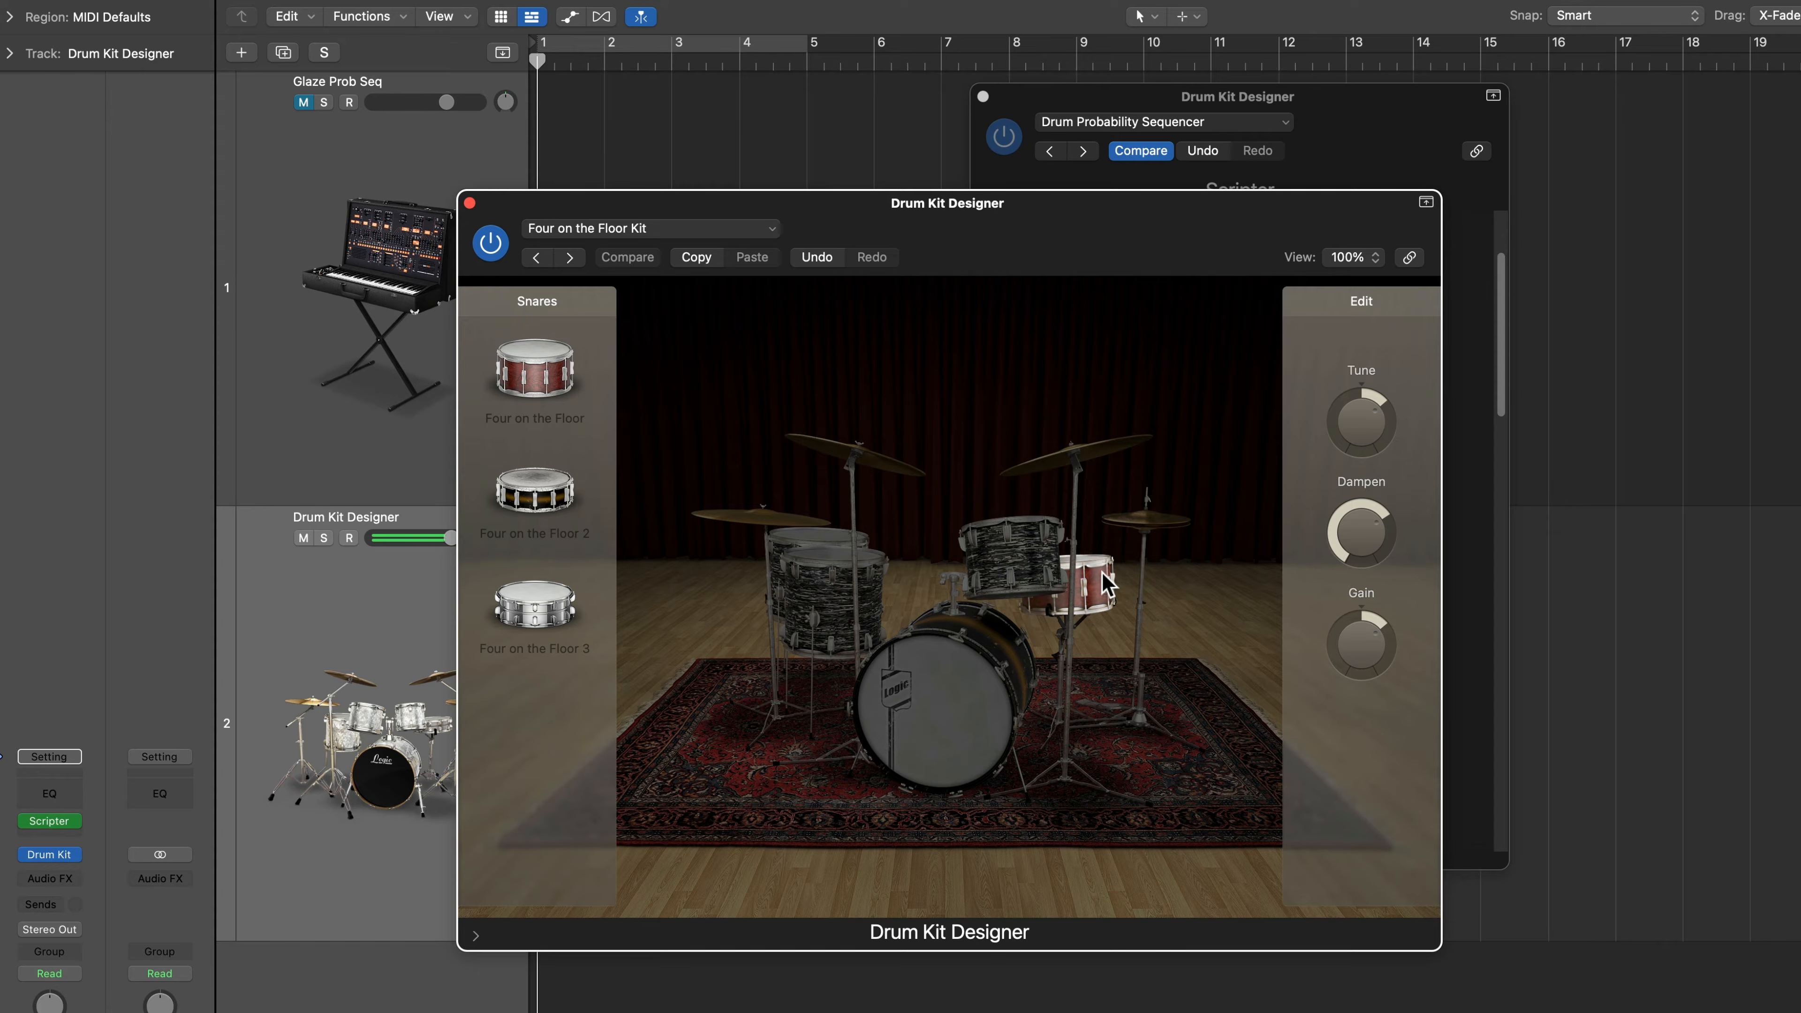
pyautogui.click(979, 564)
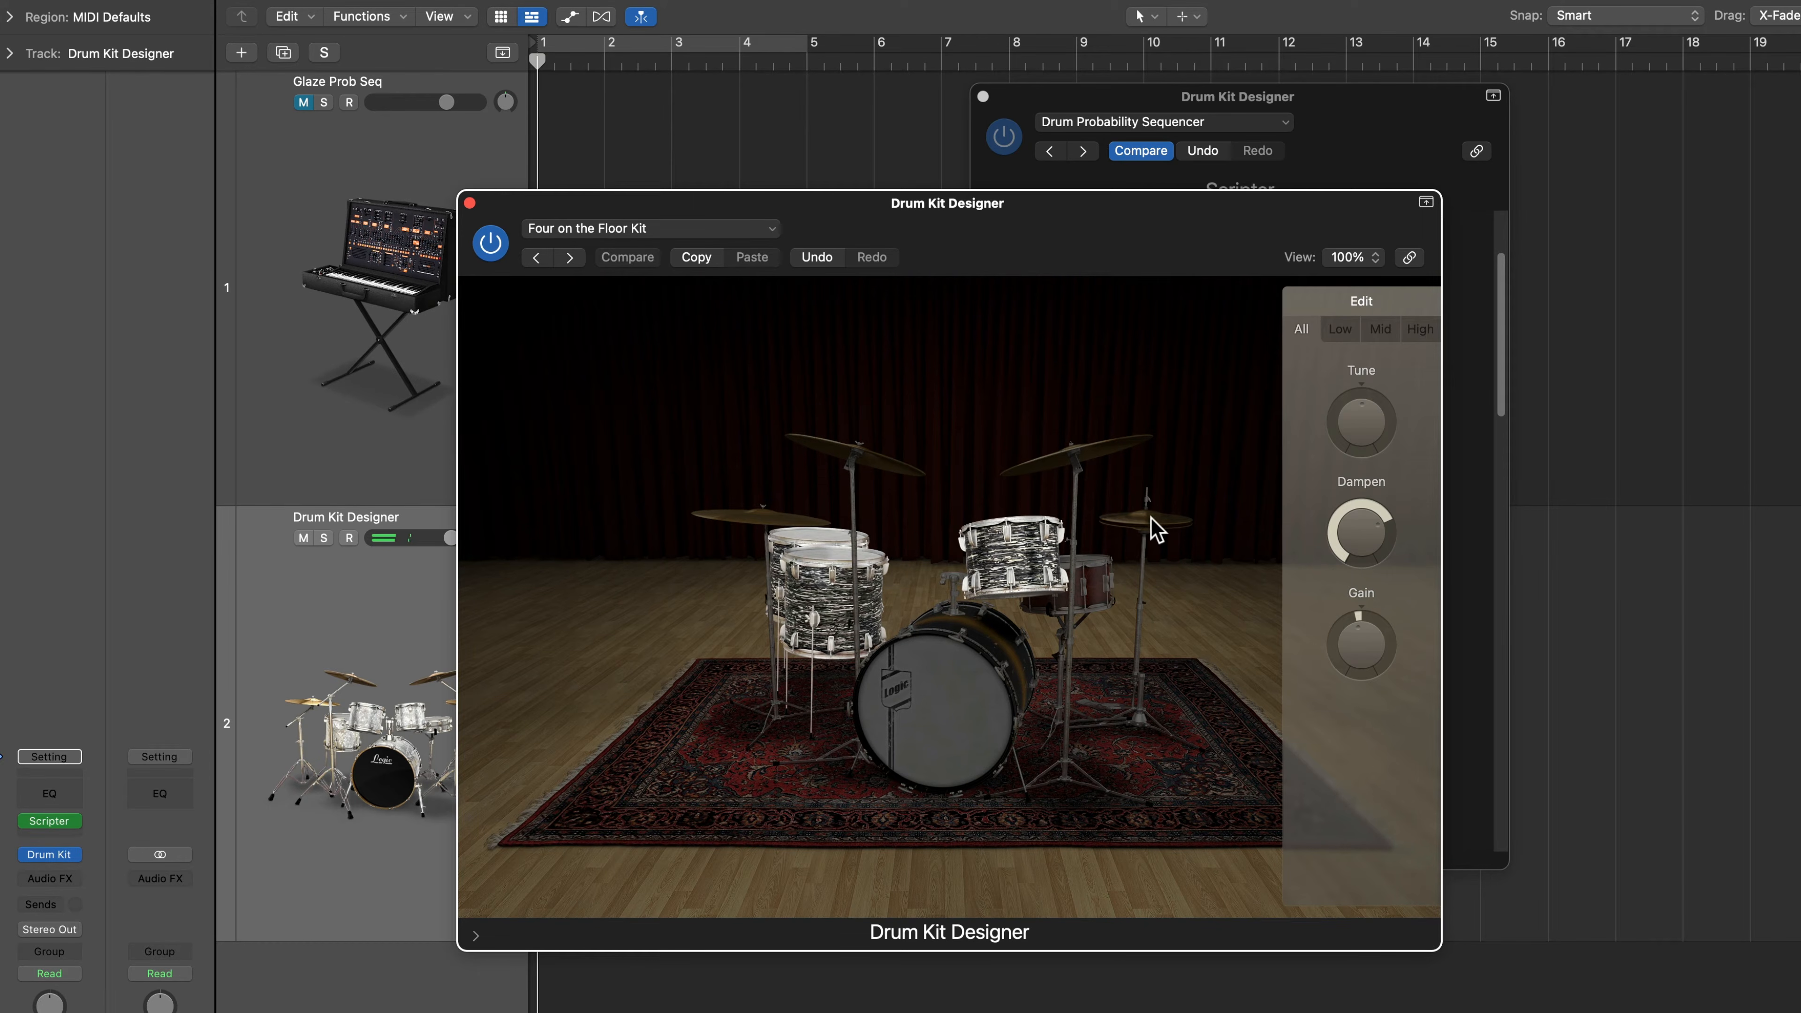
pyautogui.click(471, 203)
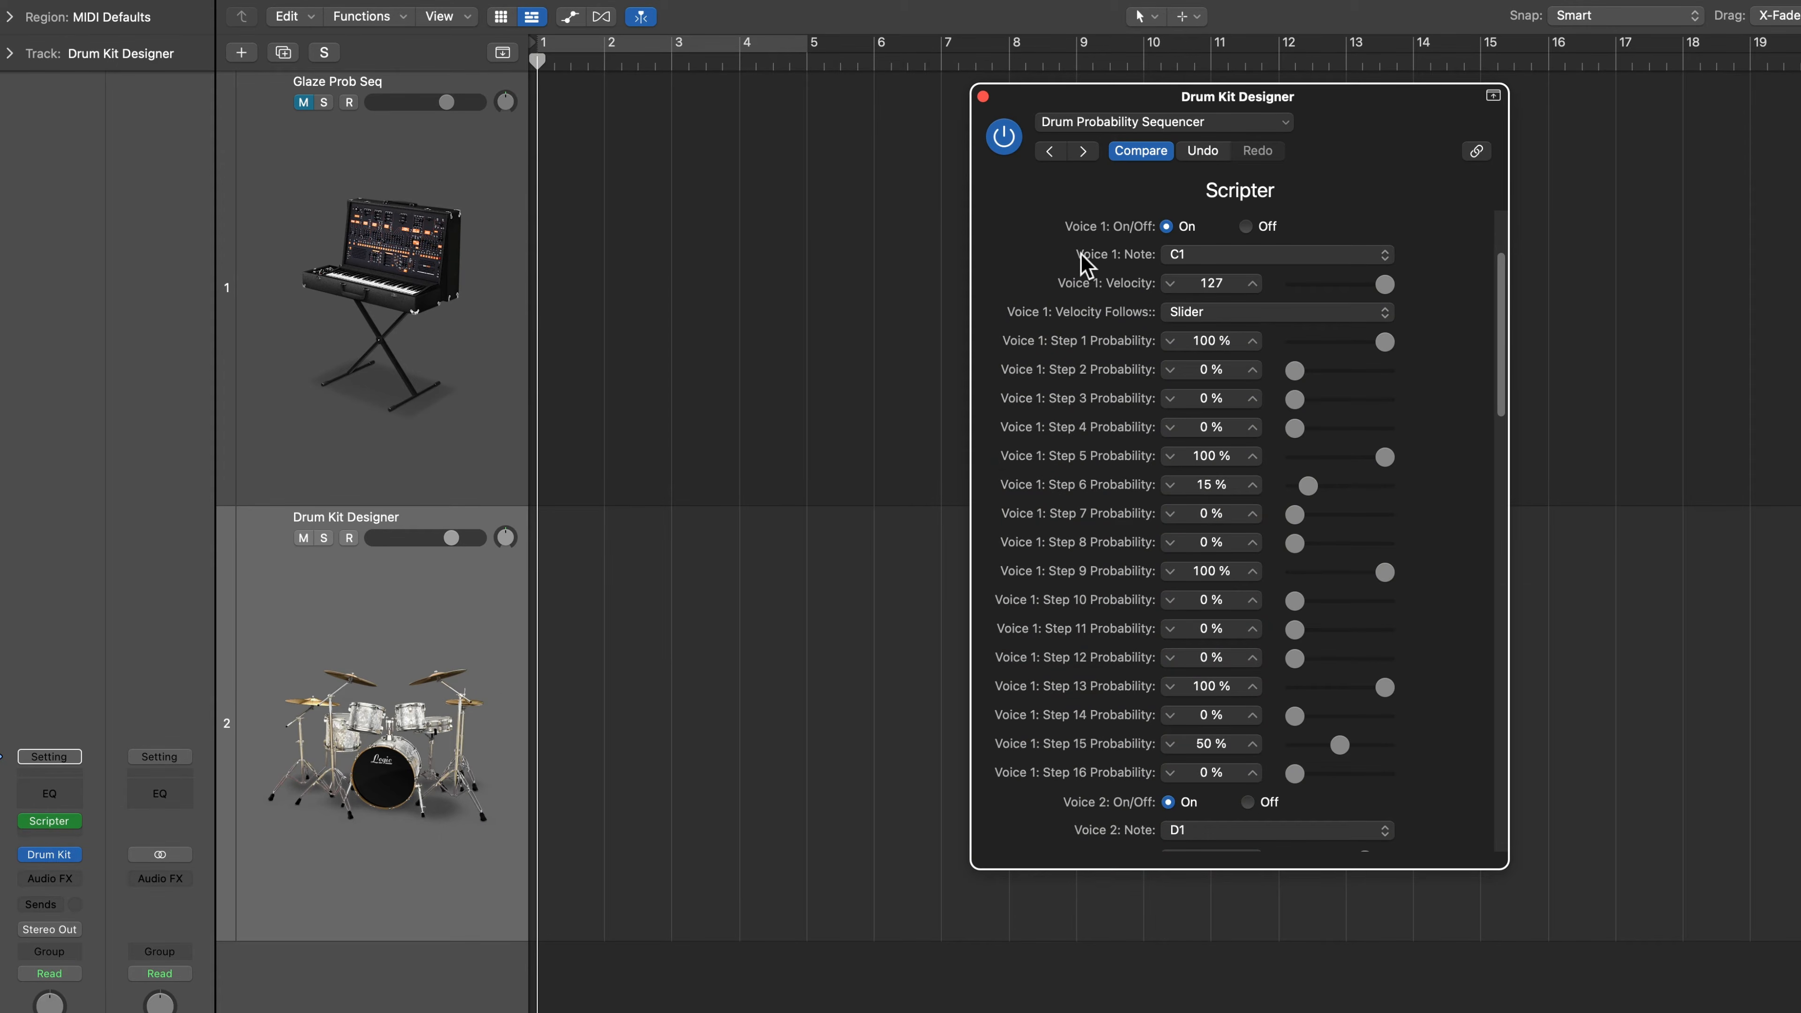
# Step: Look through the settings of Voices 2 and 3, and set the Voice 4 note to A1
pyautogui.moveTo(1508, 344); pyautogui.dragTo(1509, 435)
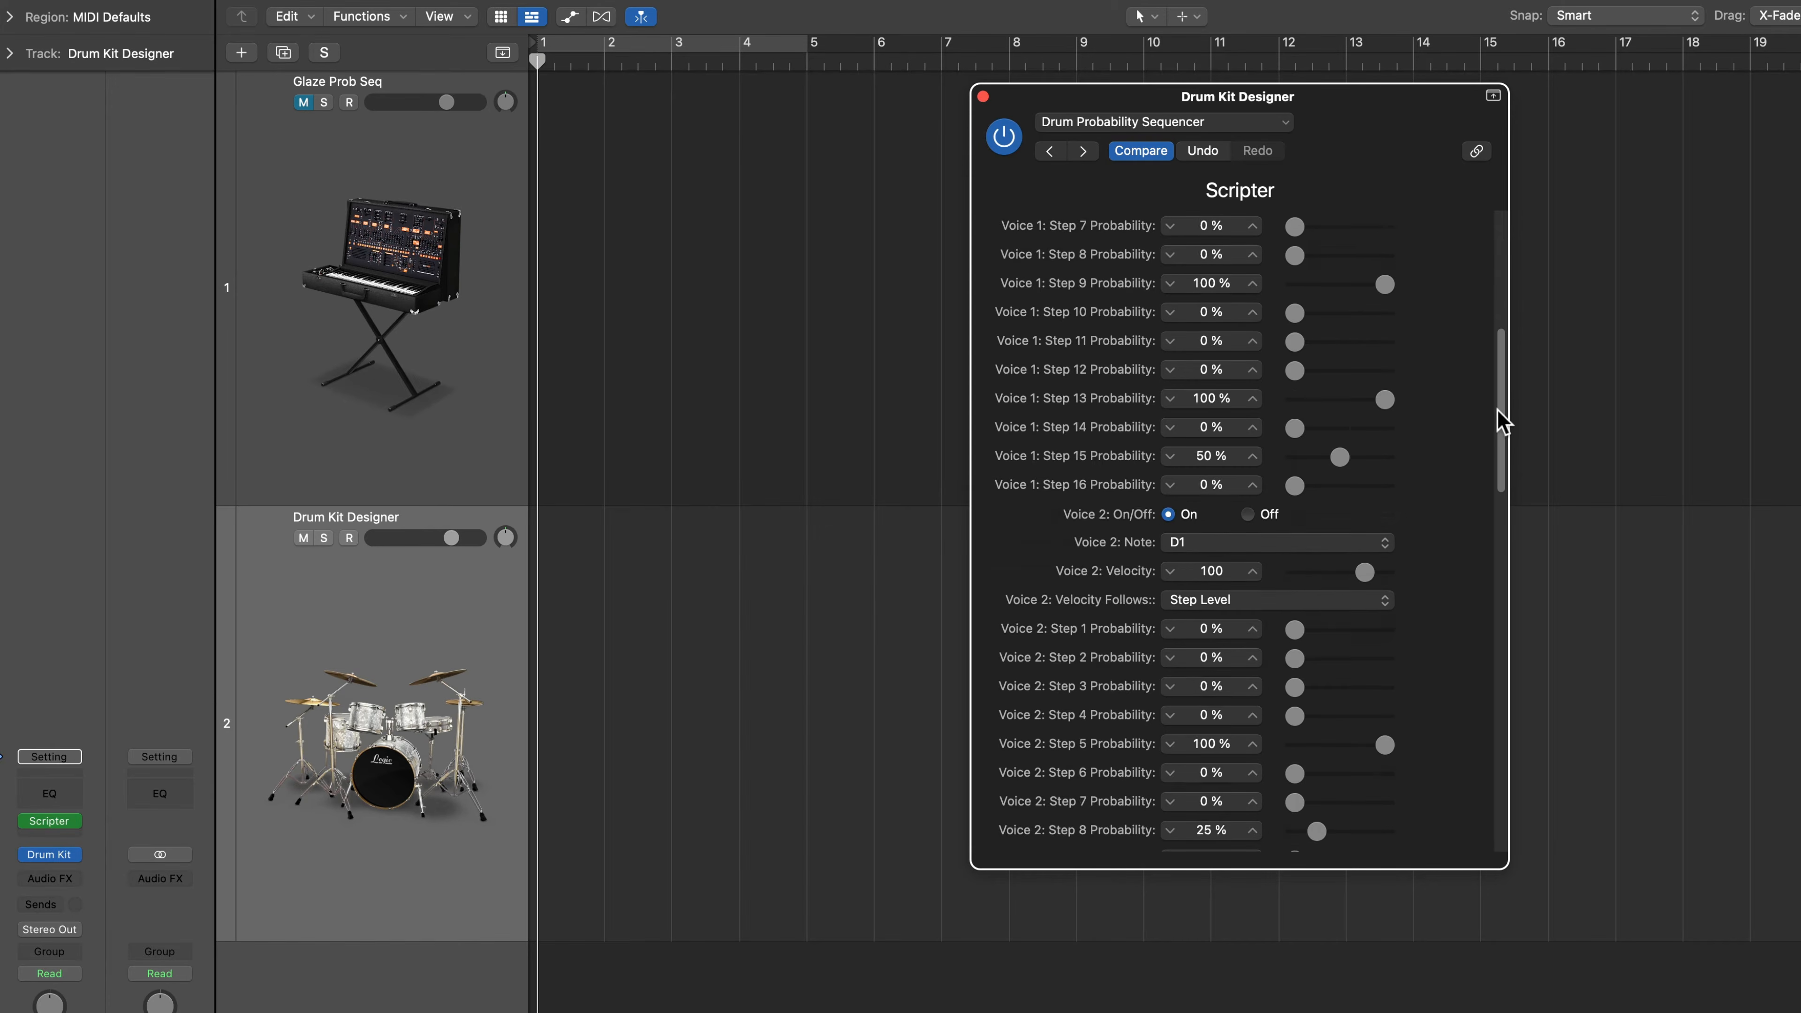
pyautogui.moveTo(1502, 447); pyautogui.dragTo(1516, 599)
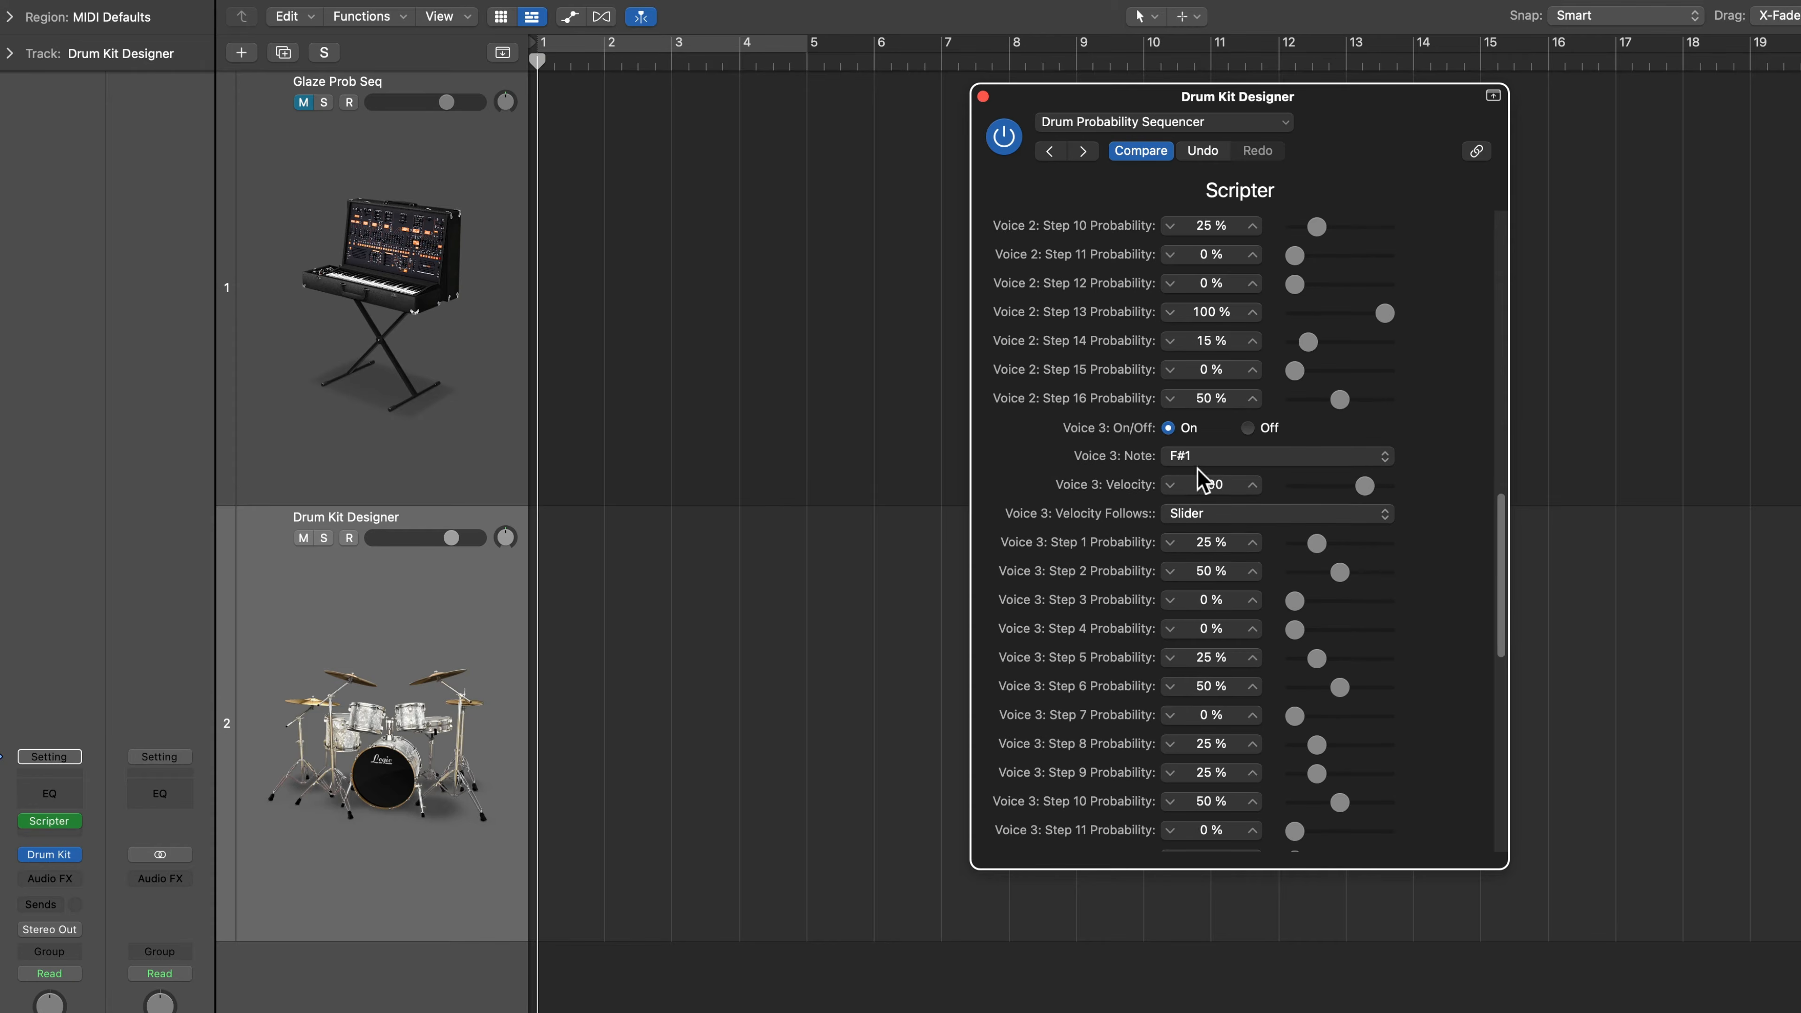
pyautogui.moveTo(1504, 547); pyautogui.dragTo(1504, 727)
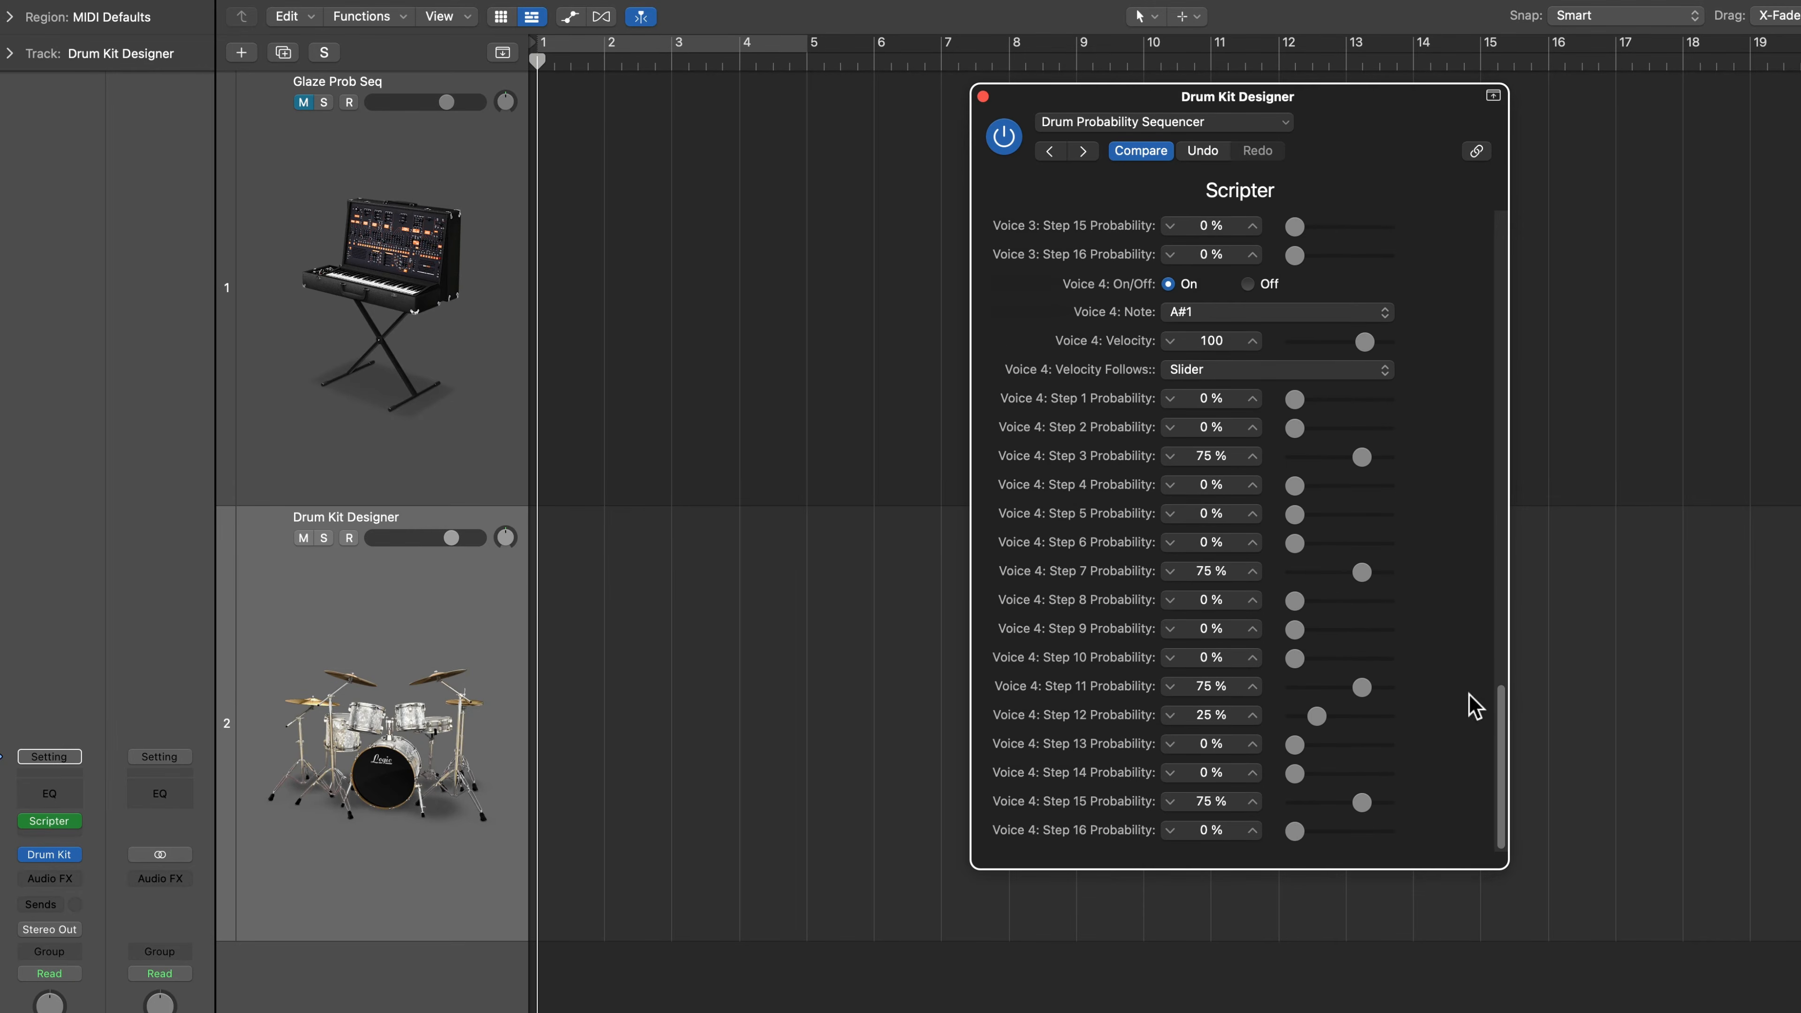
pyautogui.click(1207, 312)
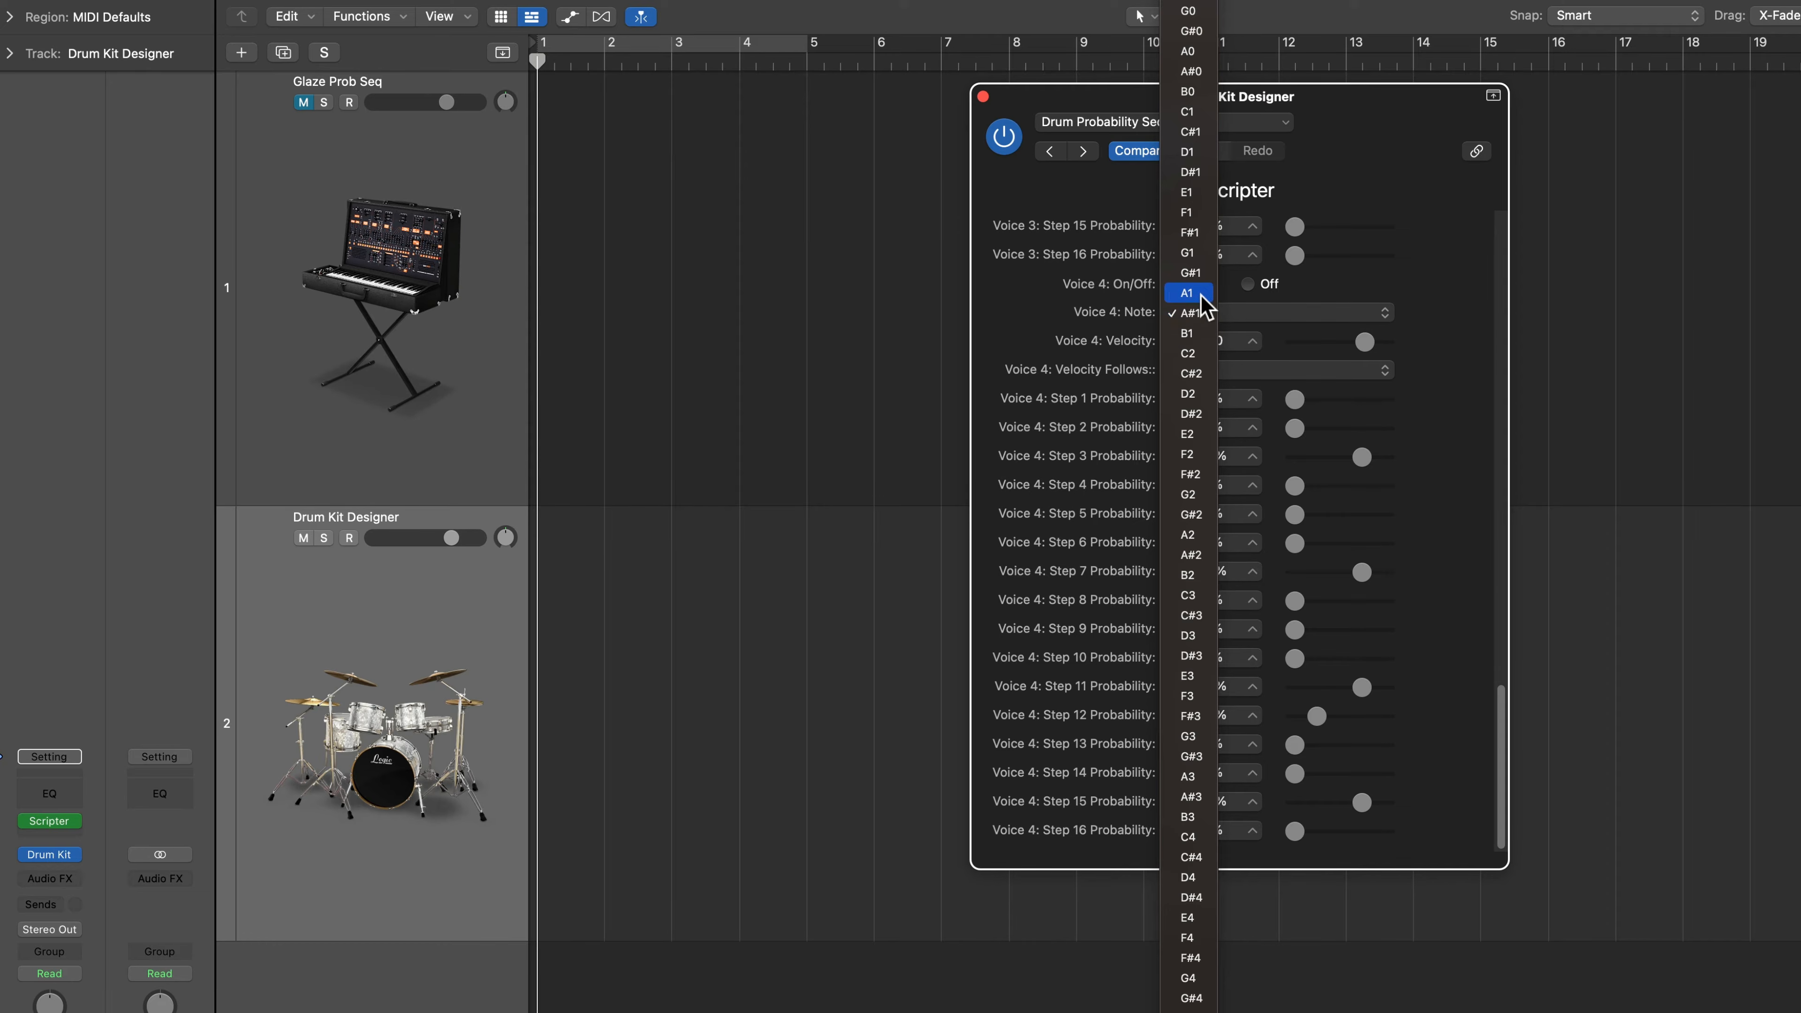
pyautogui.click(1205, 293)
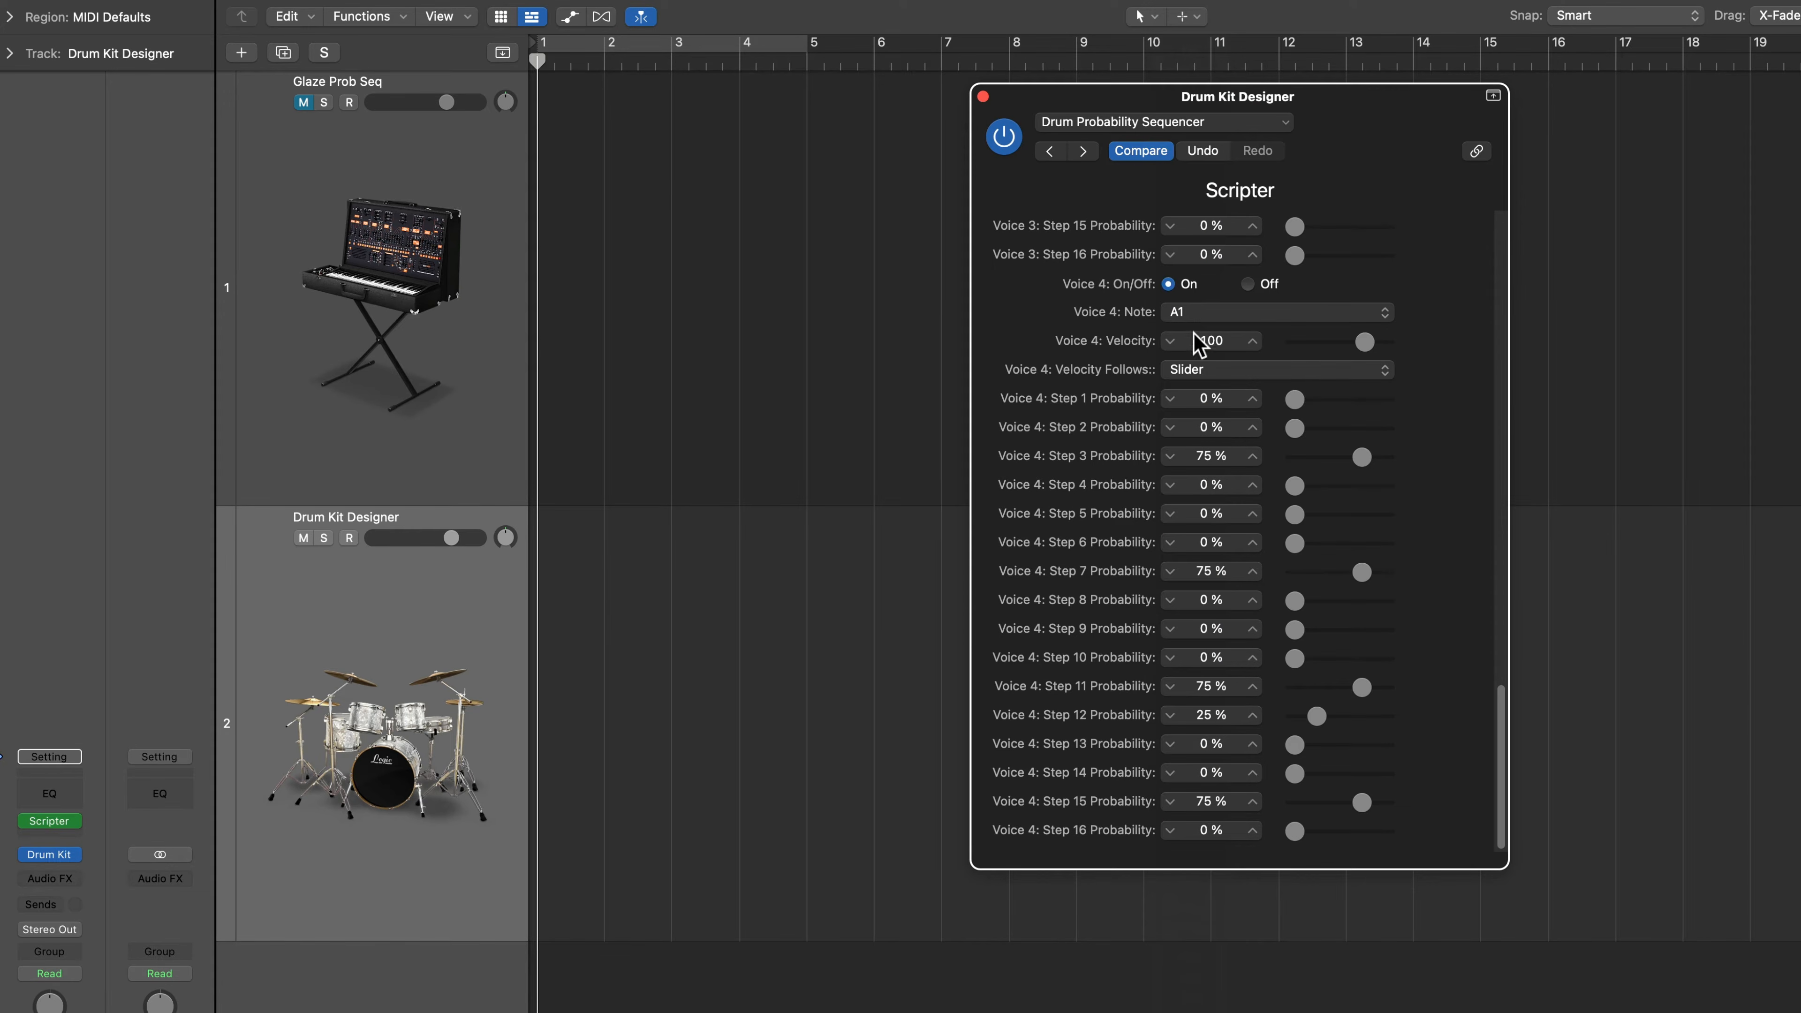
# Step: Turn off Voices 4, 3 and 2, and set Voice 1's Step 6 and Step 15 probabilities to 0%
pyautogui.click(1249, 285)
pyautogui.moveTo(1504, 724); pyautogui.dragTo(1493, 575)
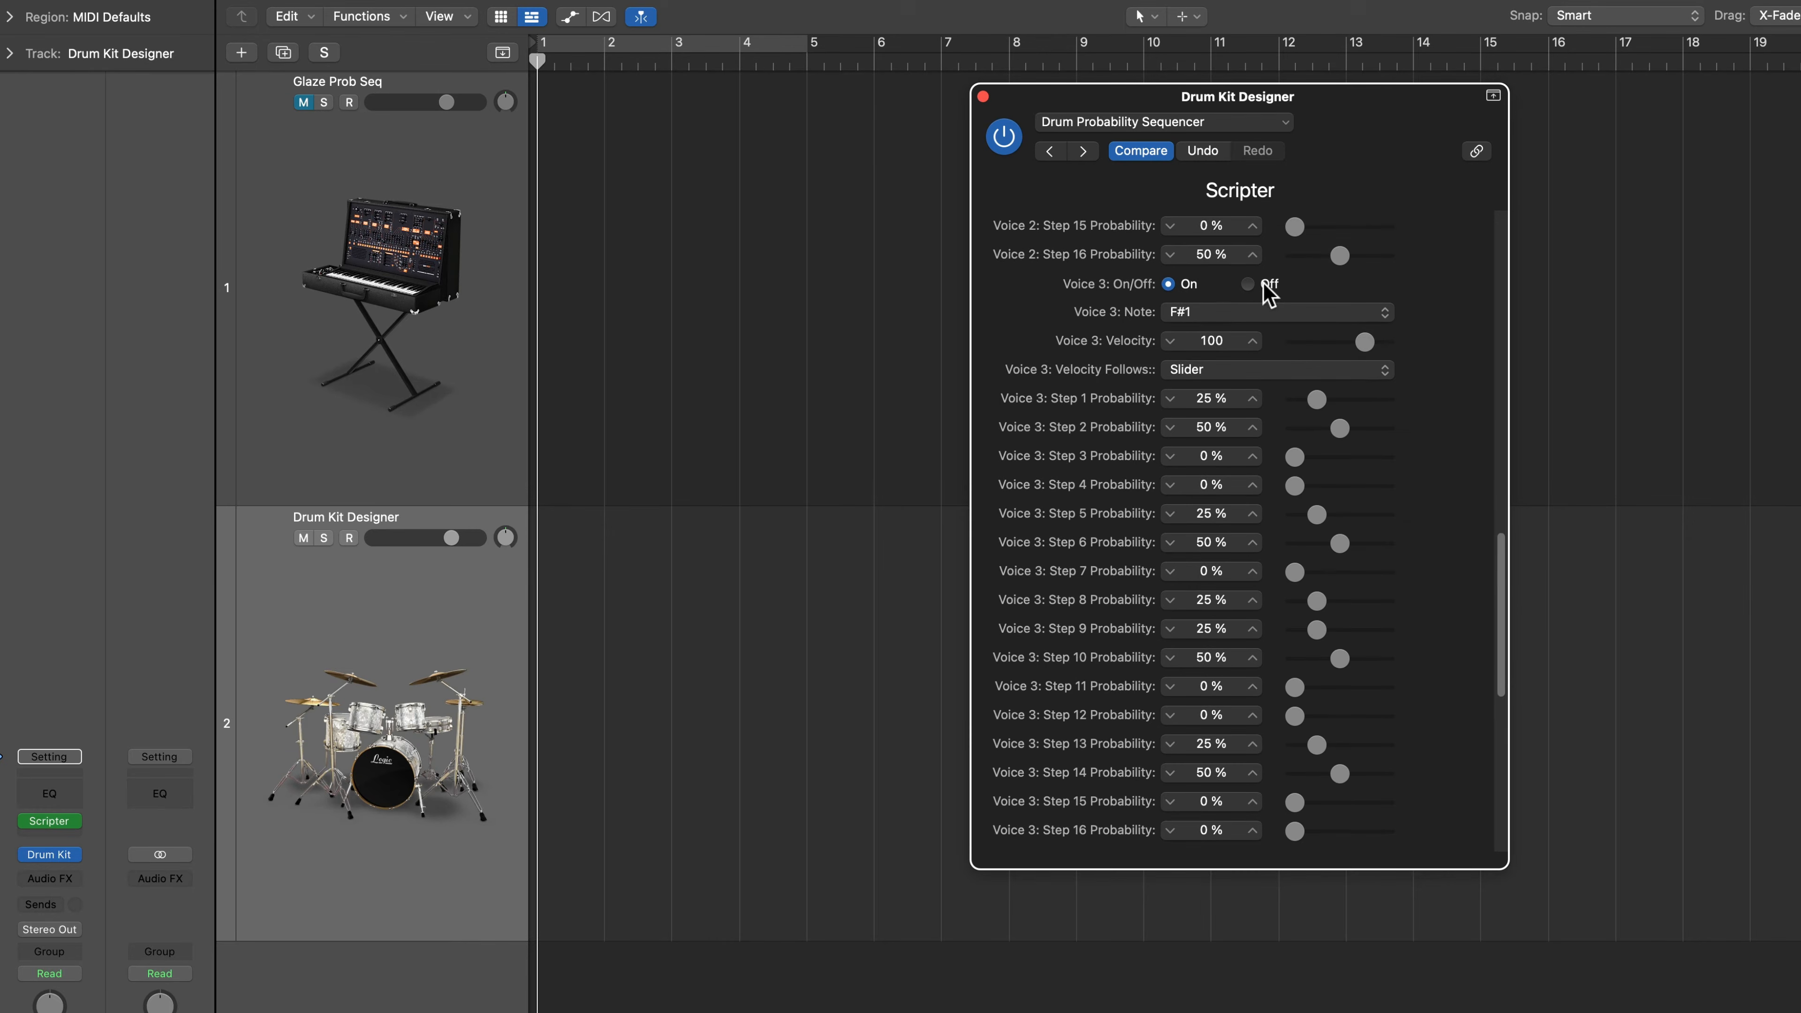
pyautogui.moveTo(1504, 550); pyautogui.dragTo(1331, 383)
pyautogui.moveTo(1499, 446); pyautogui.dragTo(1509, 298)
pyautogui.moveTo(1310, 429); pyautogui.dragTo(1285, 469)
pyautogui.moveTo(1340, 688); pyautogui.dragTo(1276, 700)
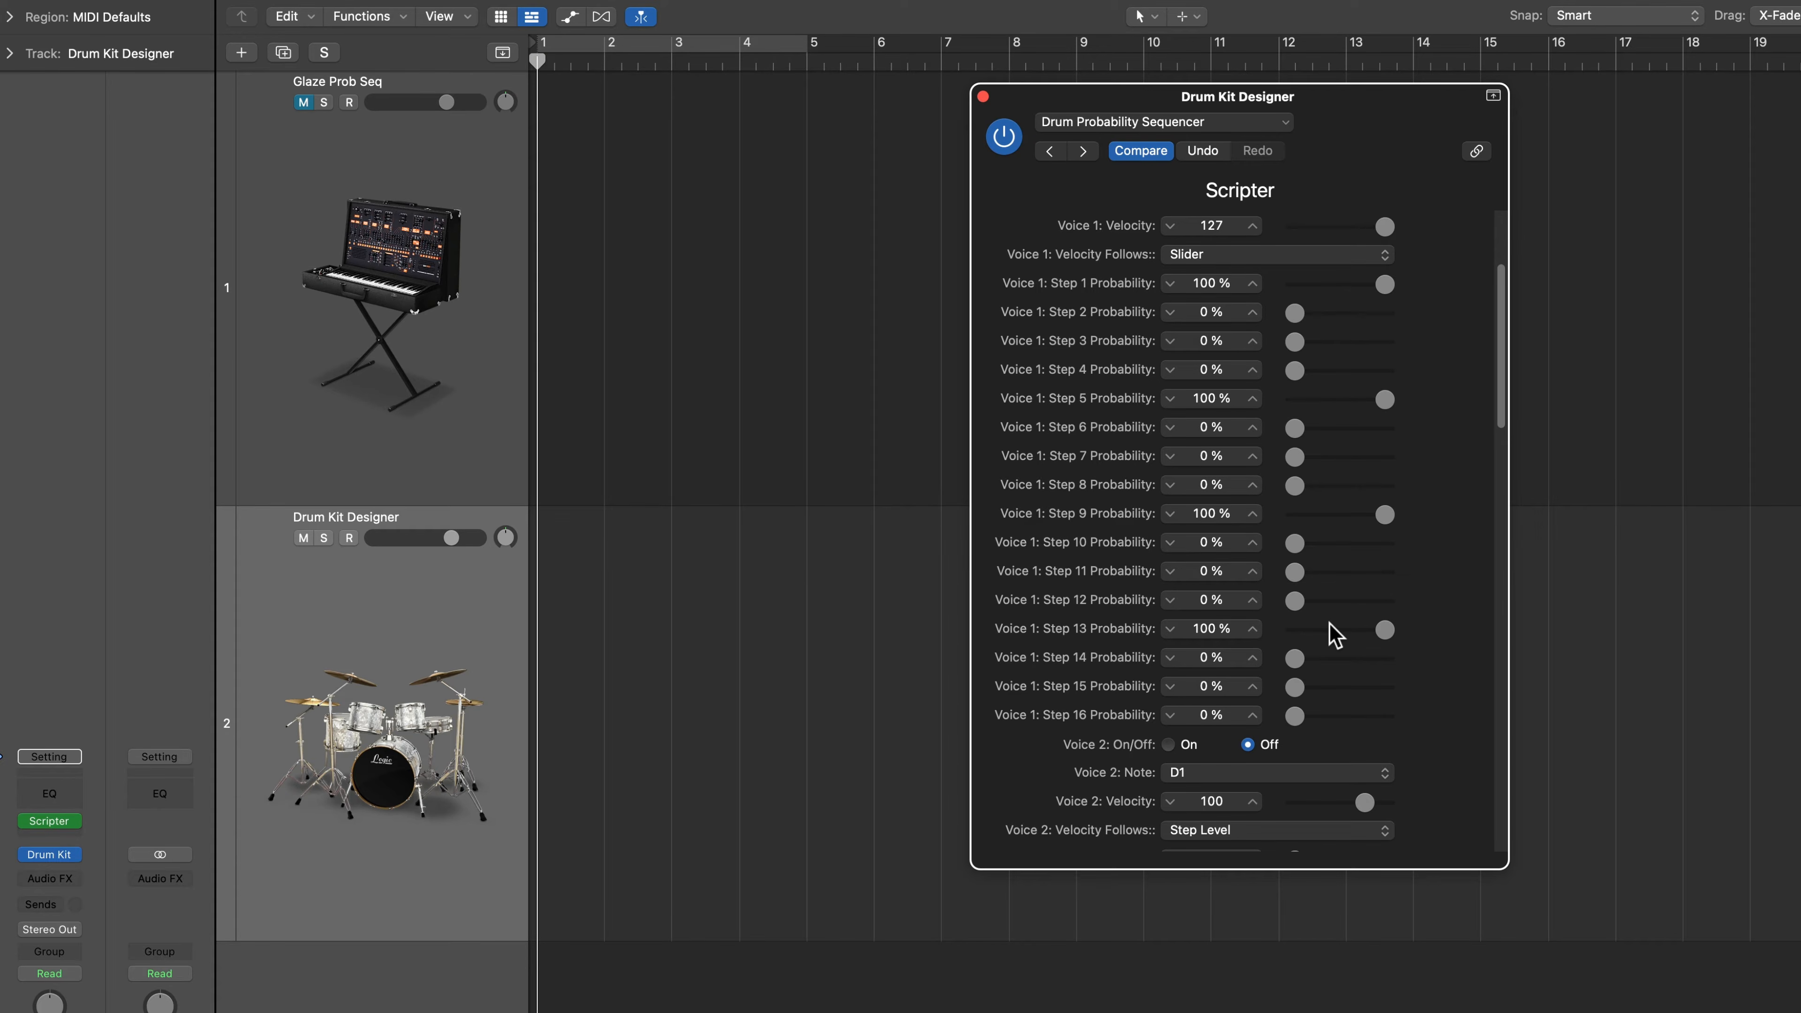
# Step: Set Voice 1's velocity to follow Step Level and play the kick pattern
pyautogui.click(1213, 255)
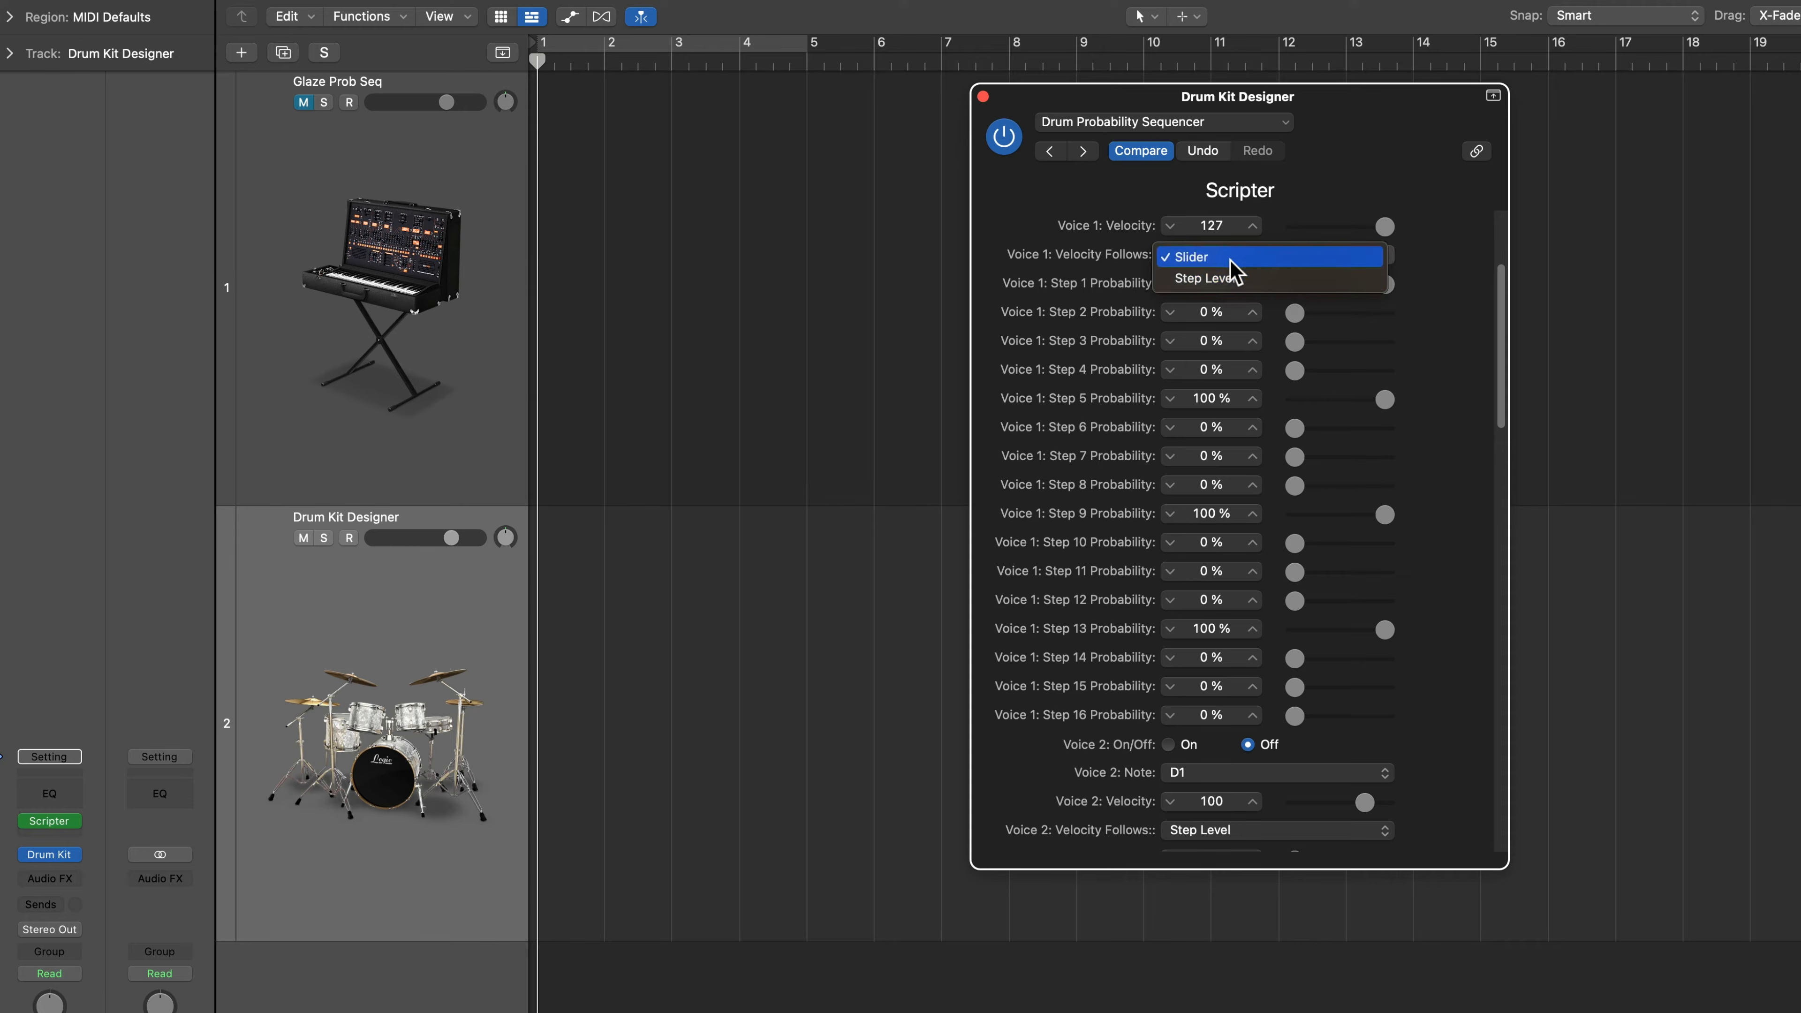
pyautogui.click(1256, 279)
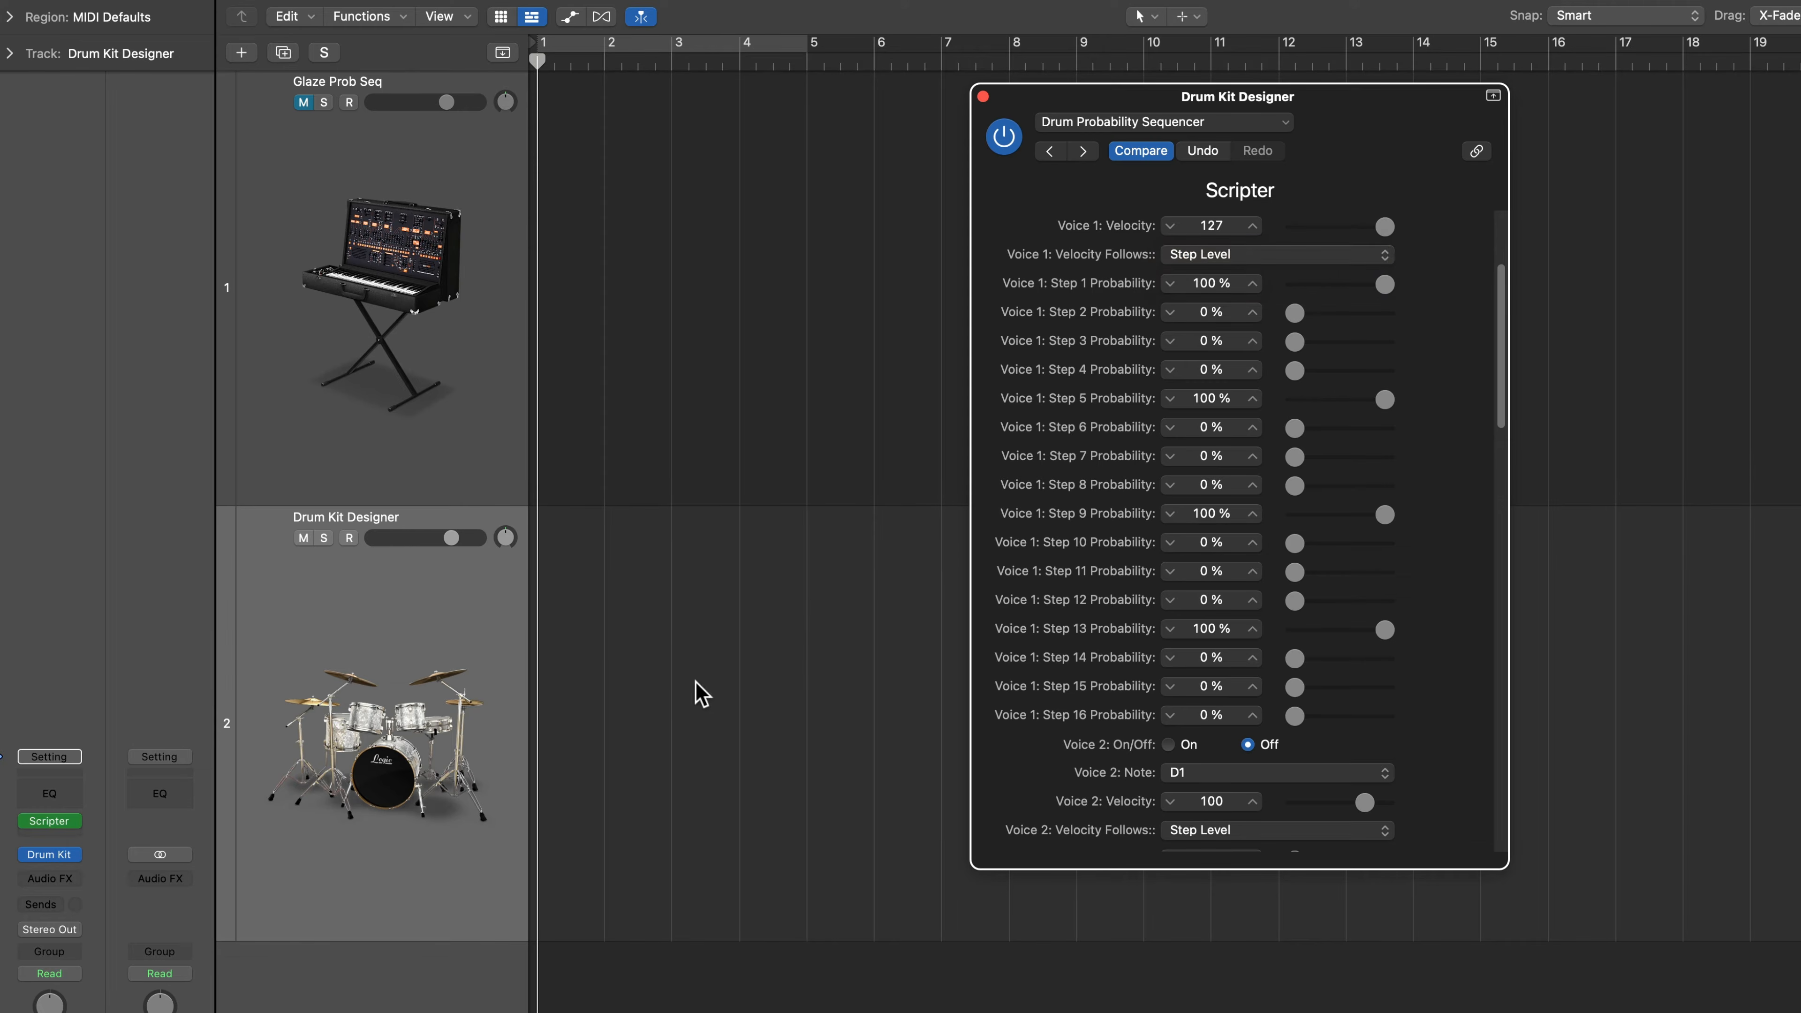
pyautogui.press('space')
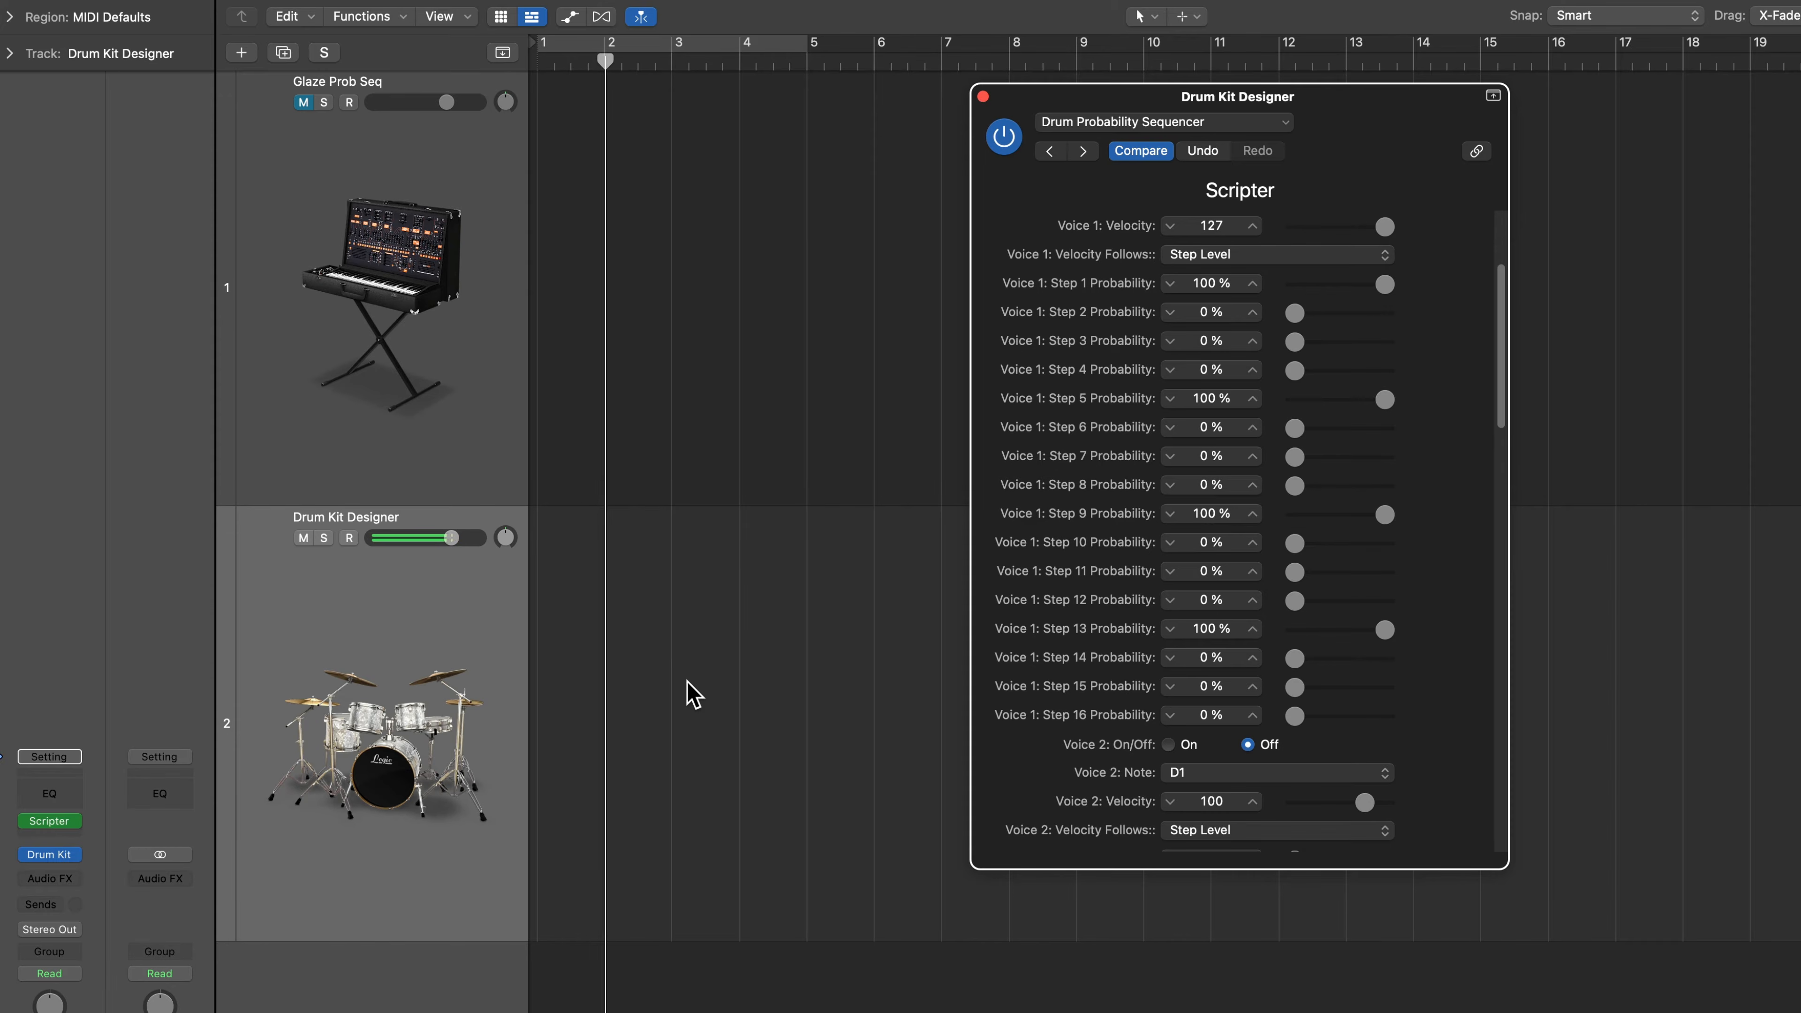
pyautogui.press('space')
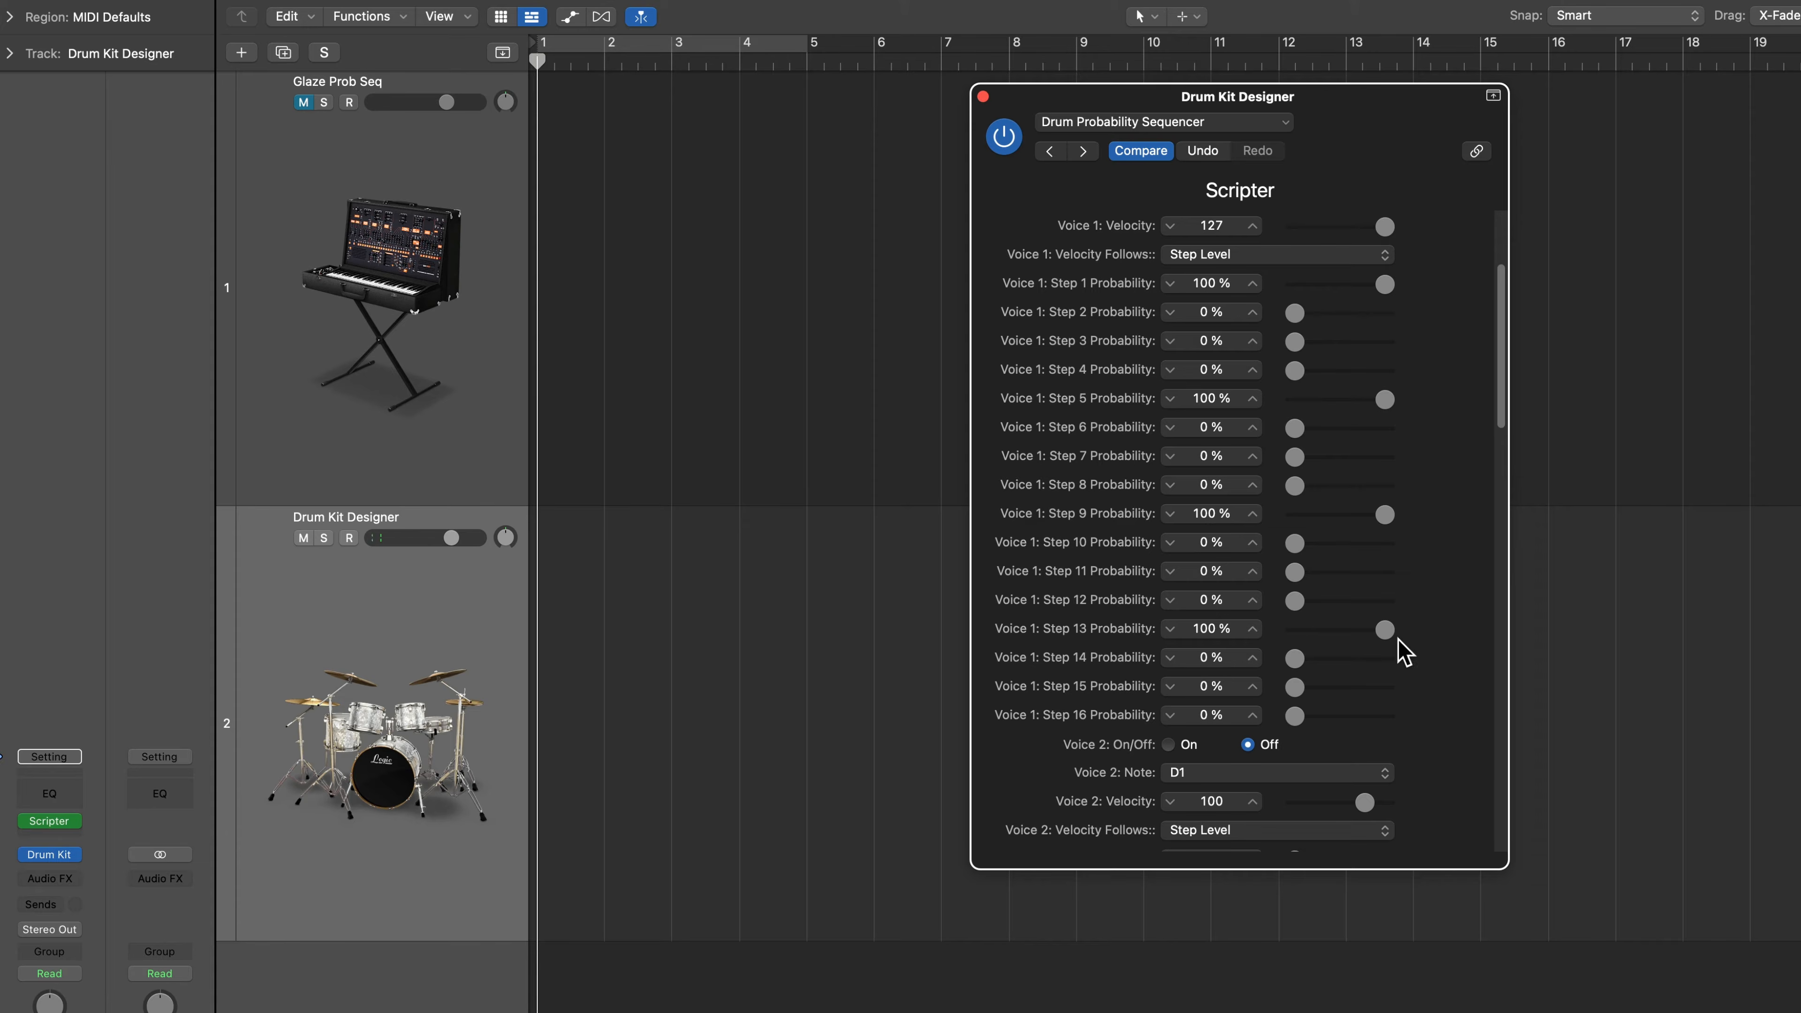
# Step: Set Voice 1's Step 16 probability to 55% and play it, adding probabilities of 35%, 29% and 28% to Steps 3, 8 and 14
pyautogui.moveTo(1296, 717); pyautogui.dragTo(1344, 724)
pyautogui.press('space')
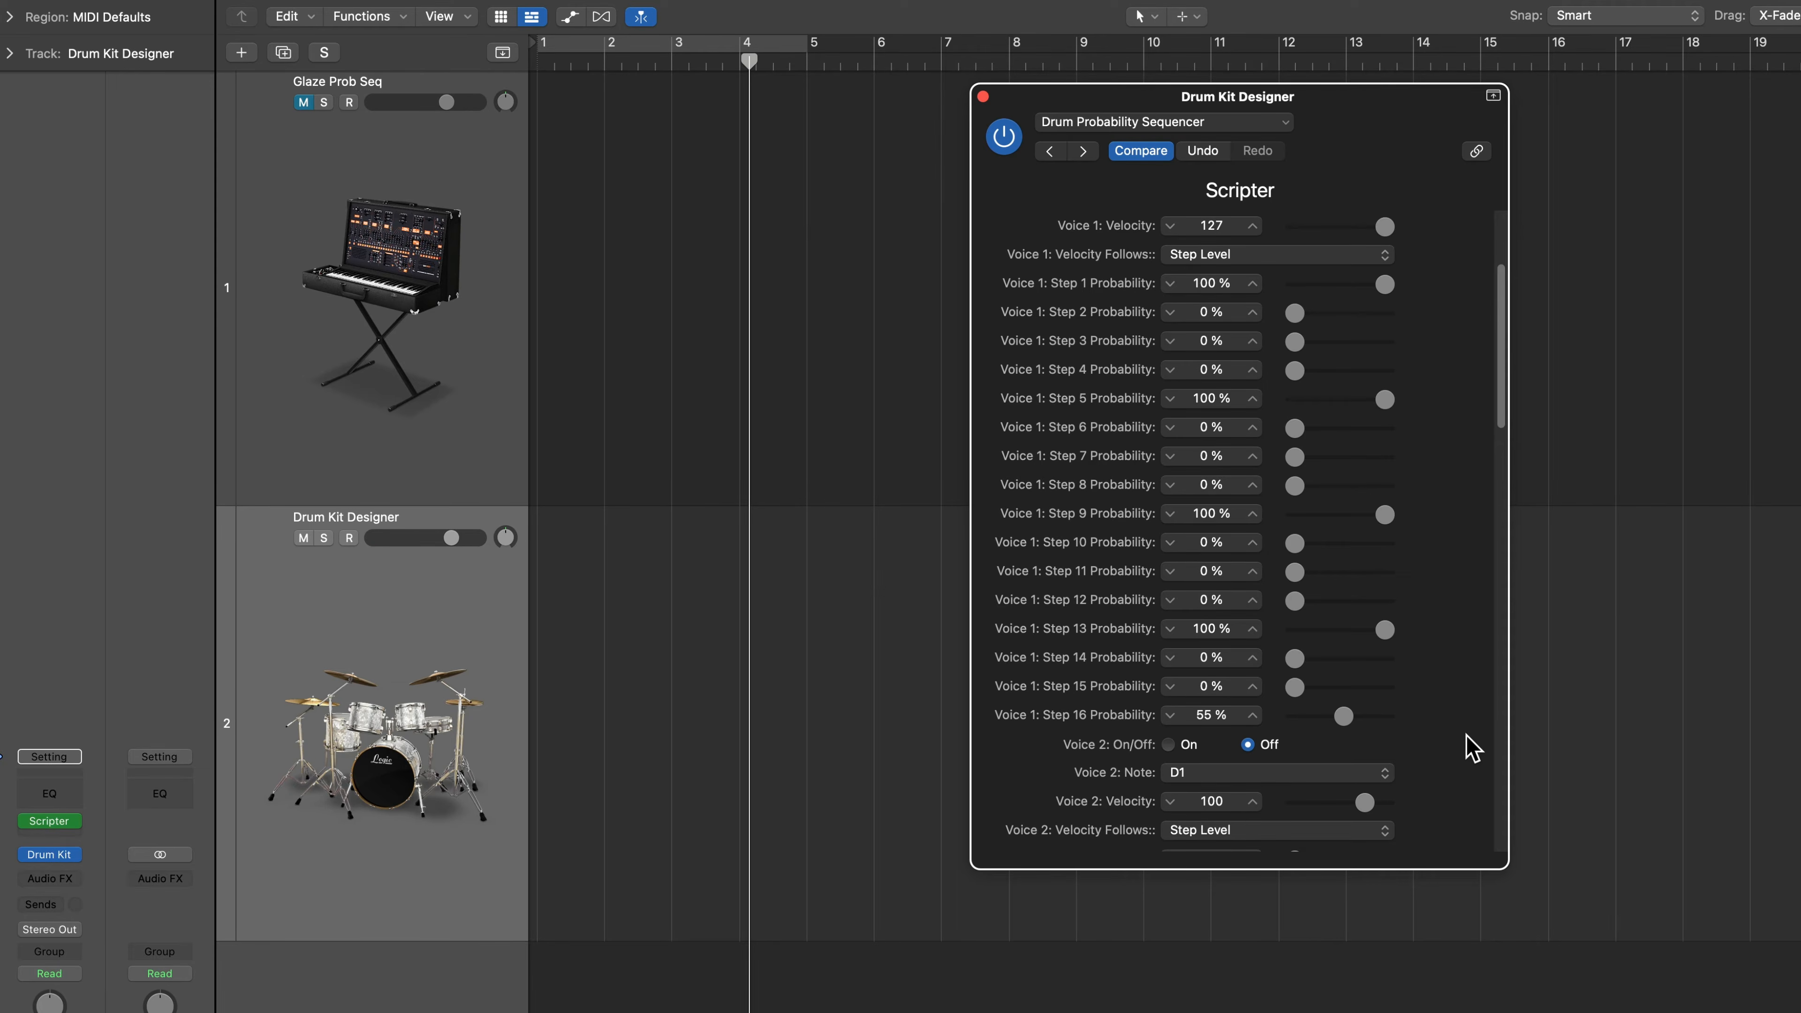
pyautogui.moveTo(1296, 343); pyautogui.dragTo(1330, 355)
pyautogui.moveTo(1302, 490); pyautogui.dragTo(1334, 506)
pyautogui.moveTo(1295, 660); pyautogui.dragTo(1330, 670)
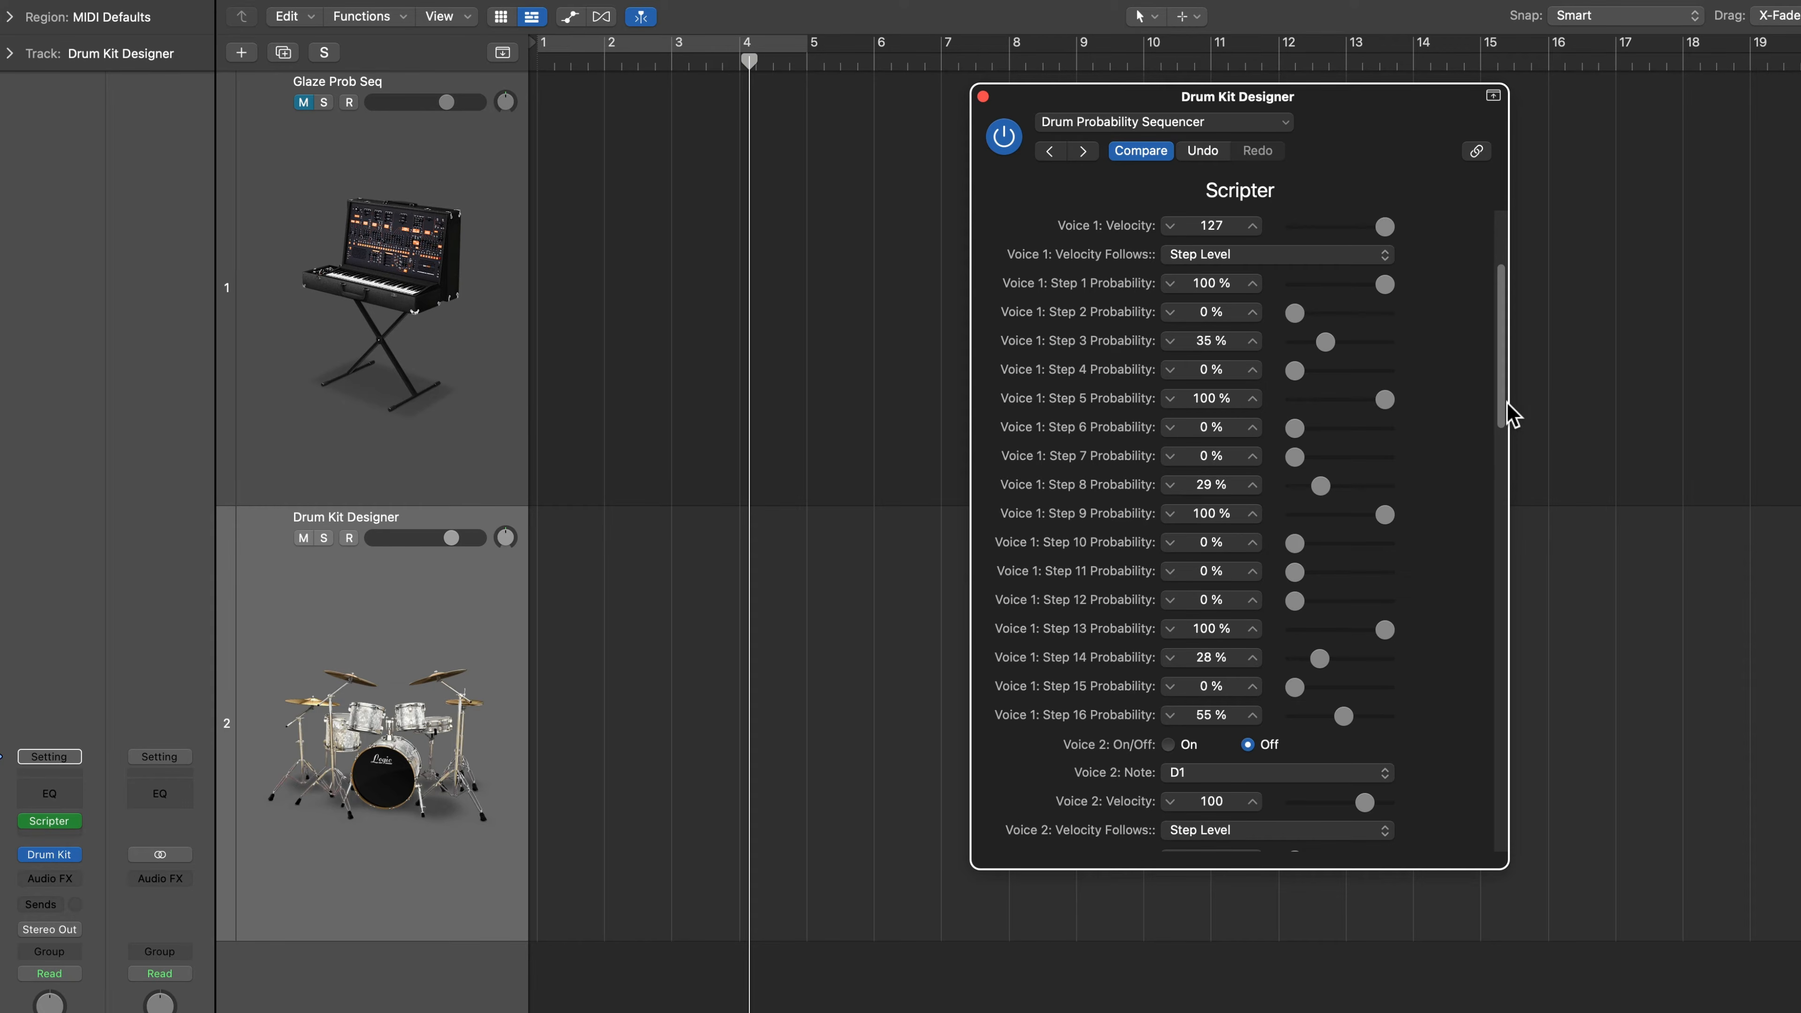
# Step: Keep Step Level as Voice 2's velocity source and lower its Step 5, 8 and 13 probabilities to the minimum
pyautogui.moveTo(1503, 406); pyautogui.dragTo(1498, 555)
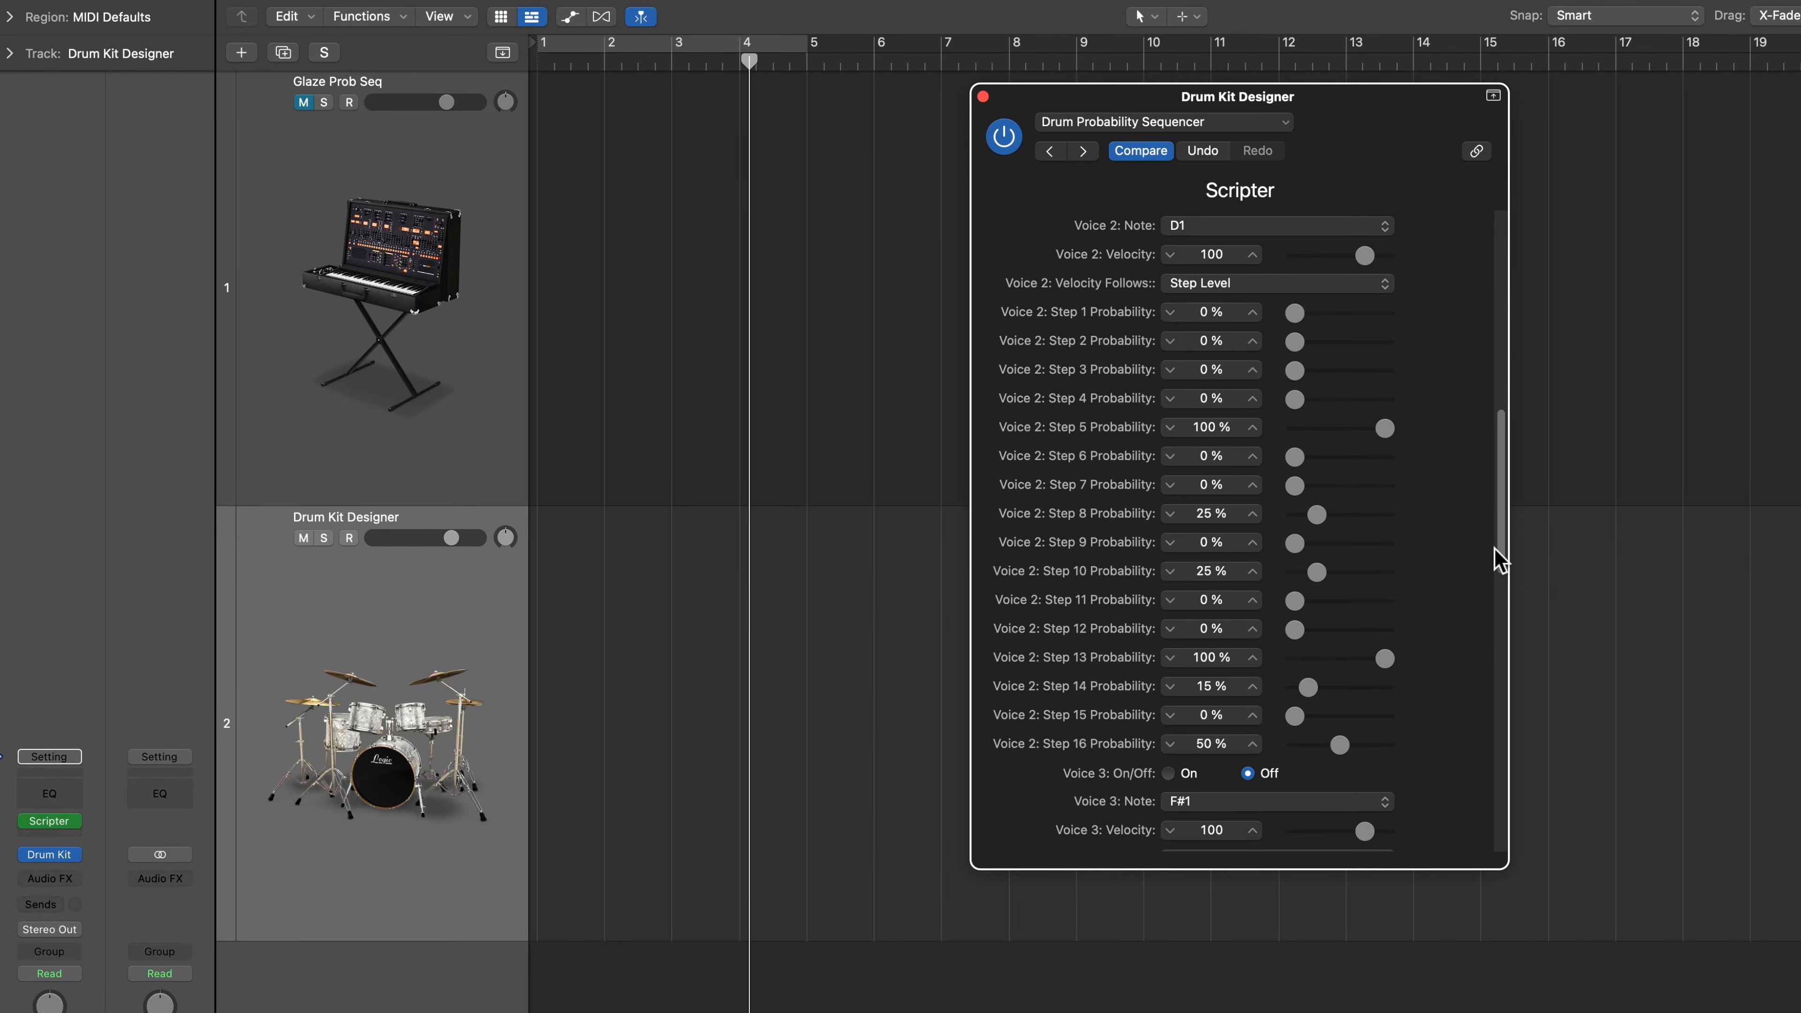
pyautogui.click(1214, 284)
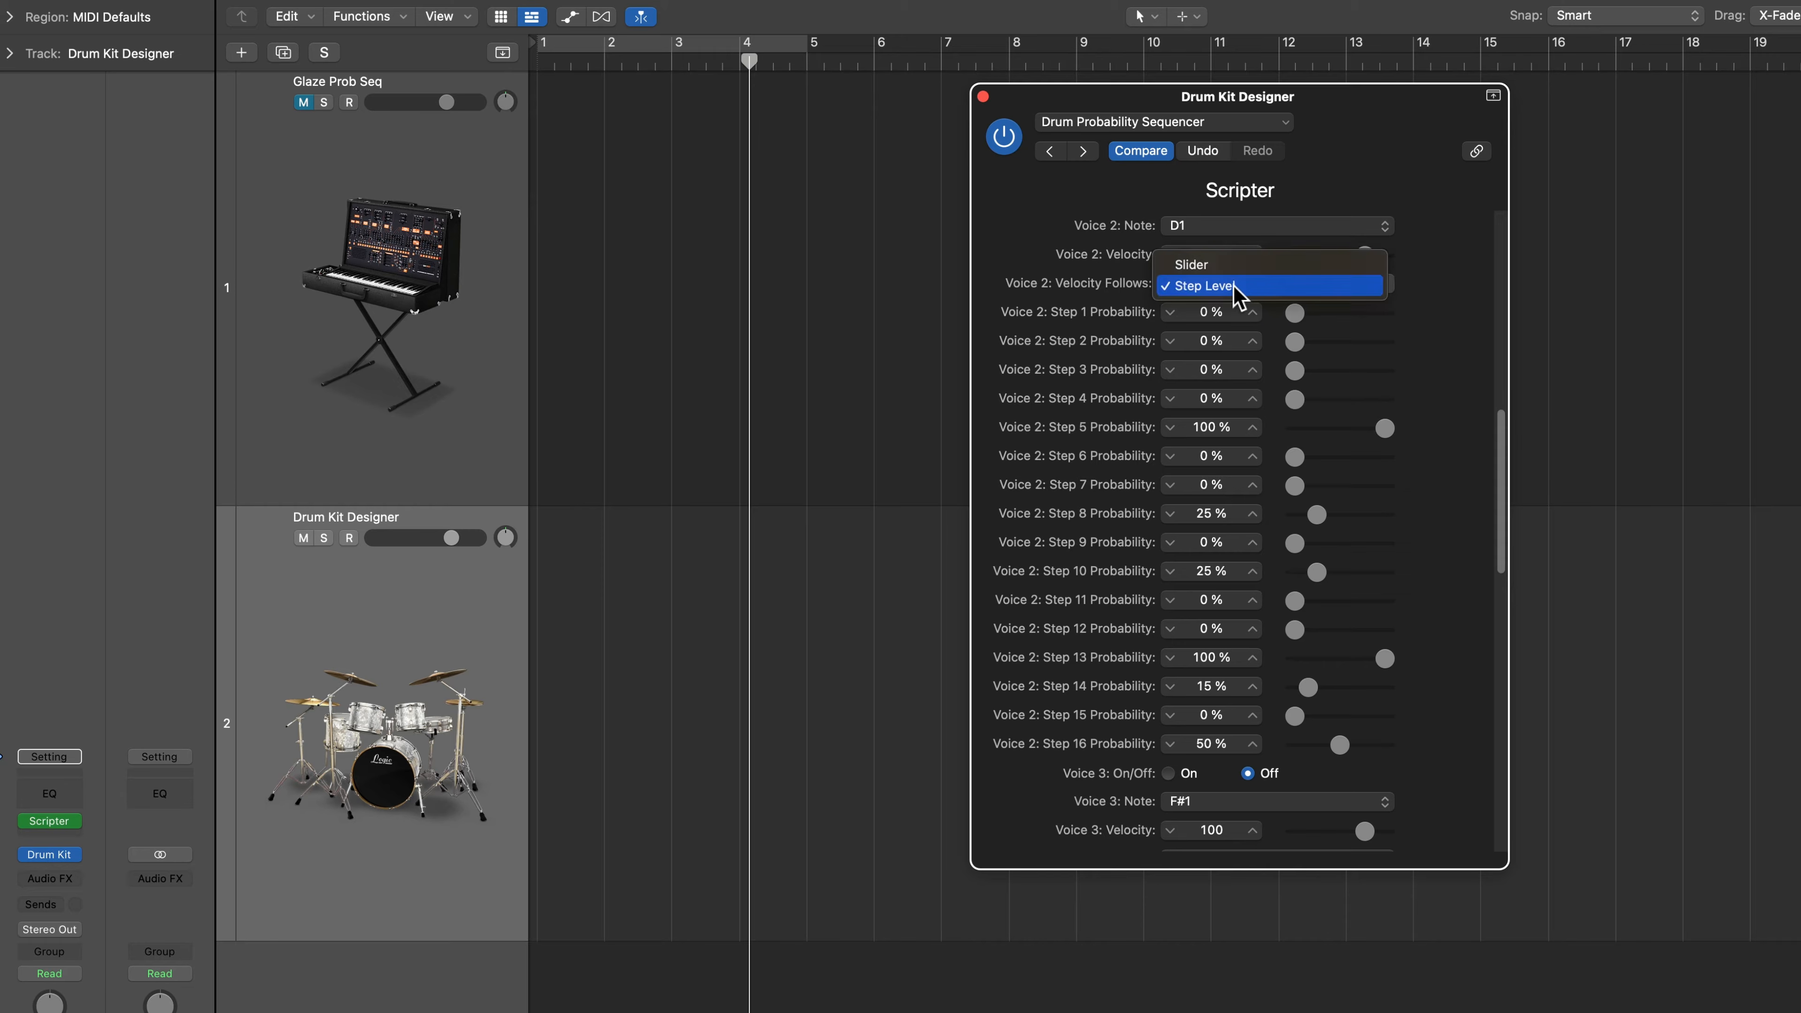
pyautogui.click(1245, 285)
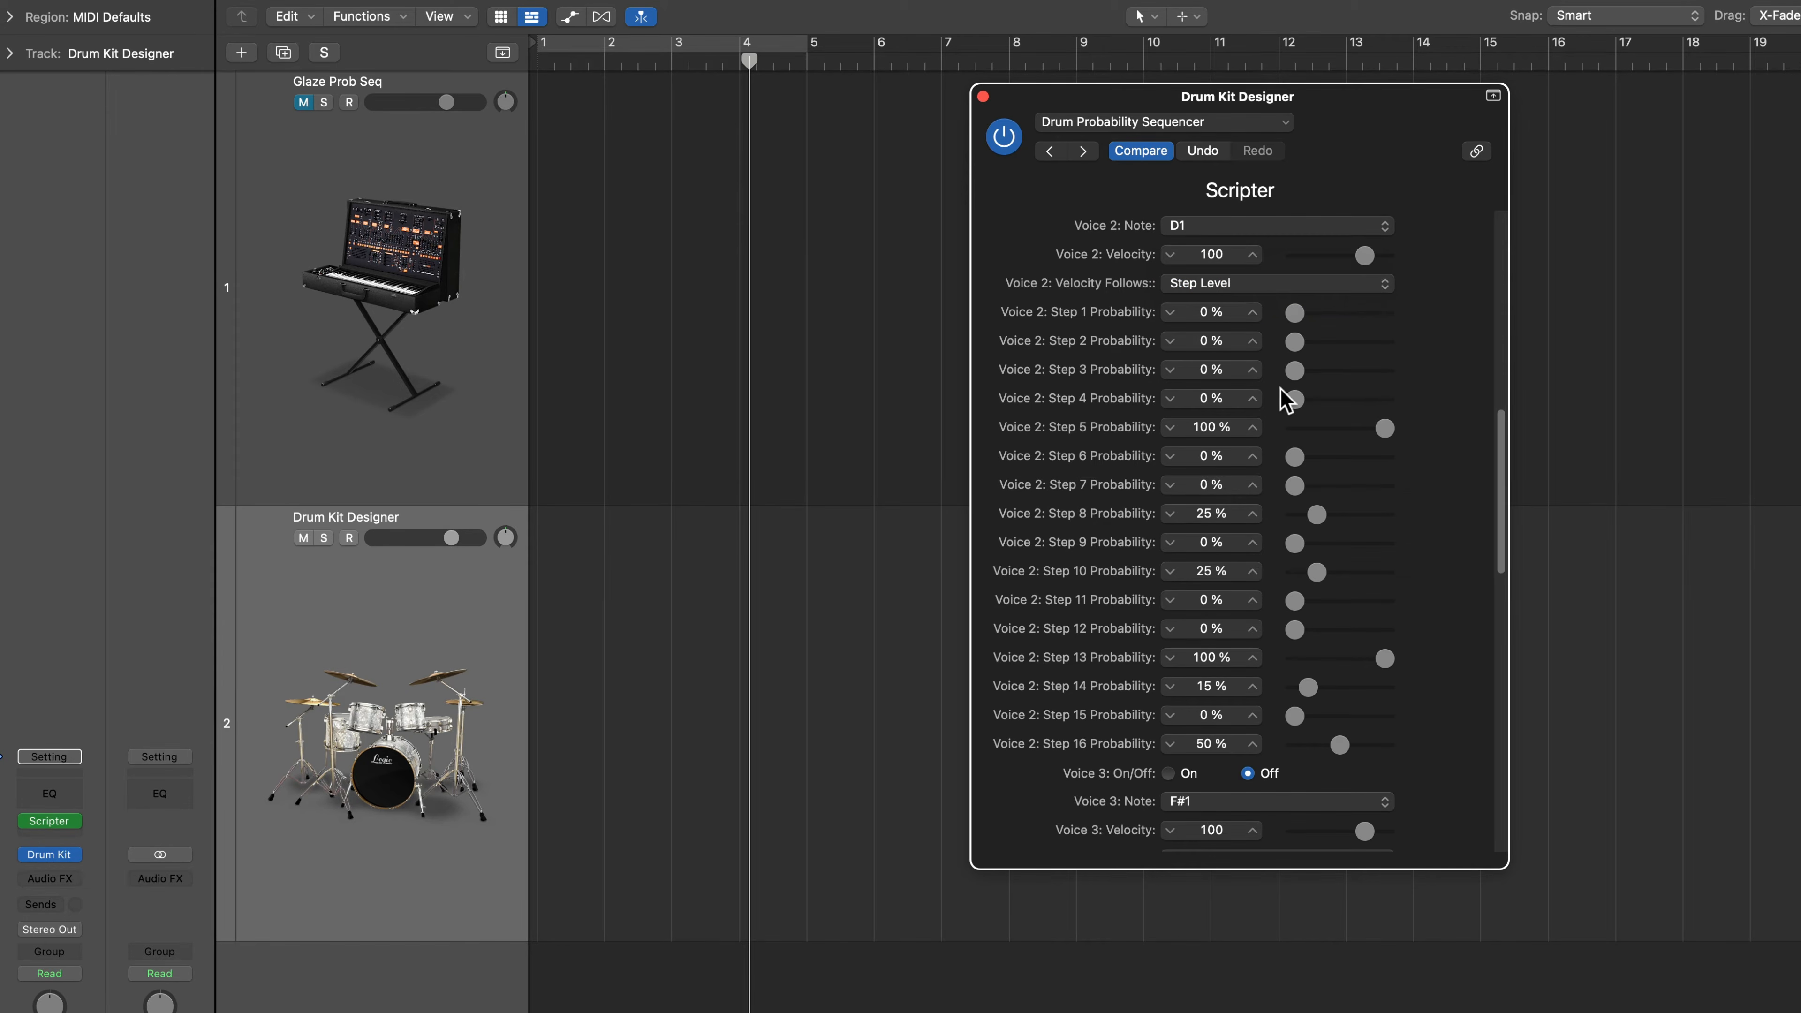
pyautogui.moveTo(1380, 429); pyautogui.dragTo(1287, 433)
pyautogui.moveTo(1311, 523); pyautogui.dragTo(1270, 561)
pyautogui.moveTo(1385, 660); pyautogui.dragTo(1286, 702)
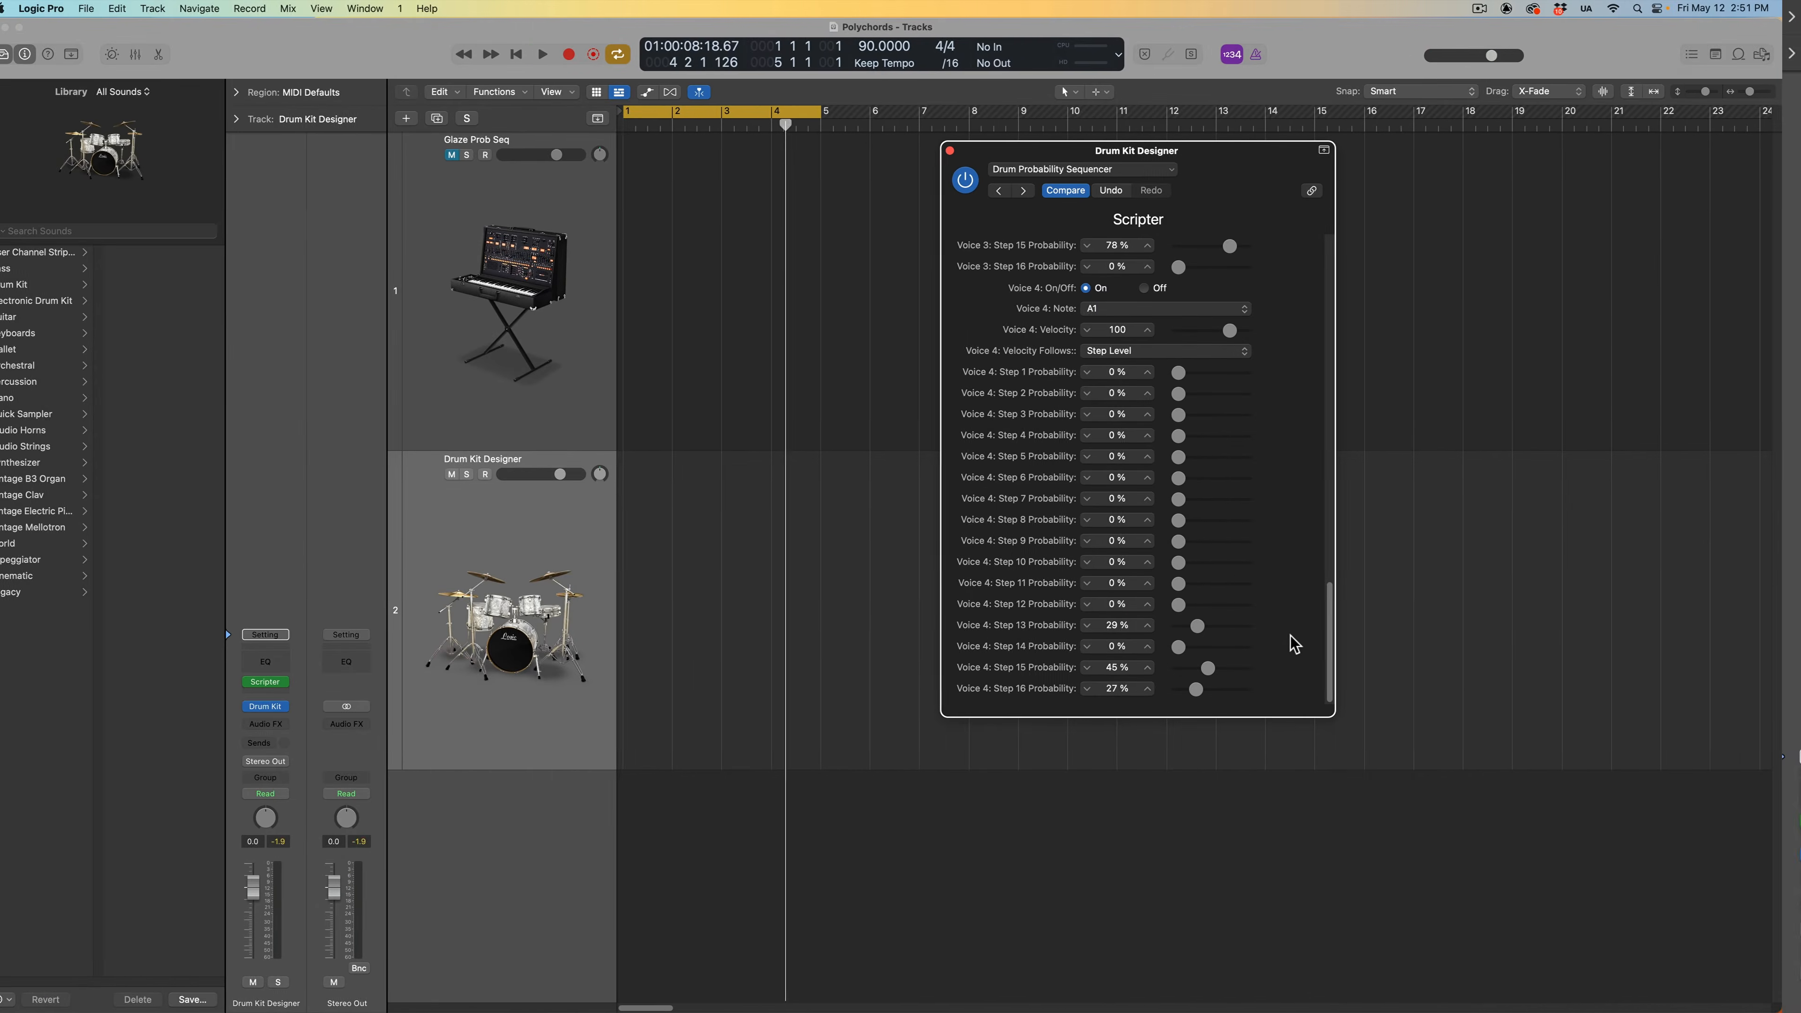
# Step: While the beat plays, set Voice 4's Step 13 probability to 0%, Step 14 to 59%, Step 15 to 21% and Step 16 to 49%
pyautogui.press('space')
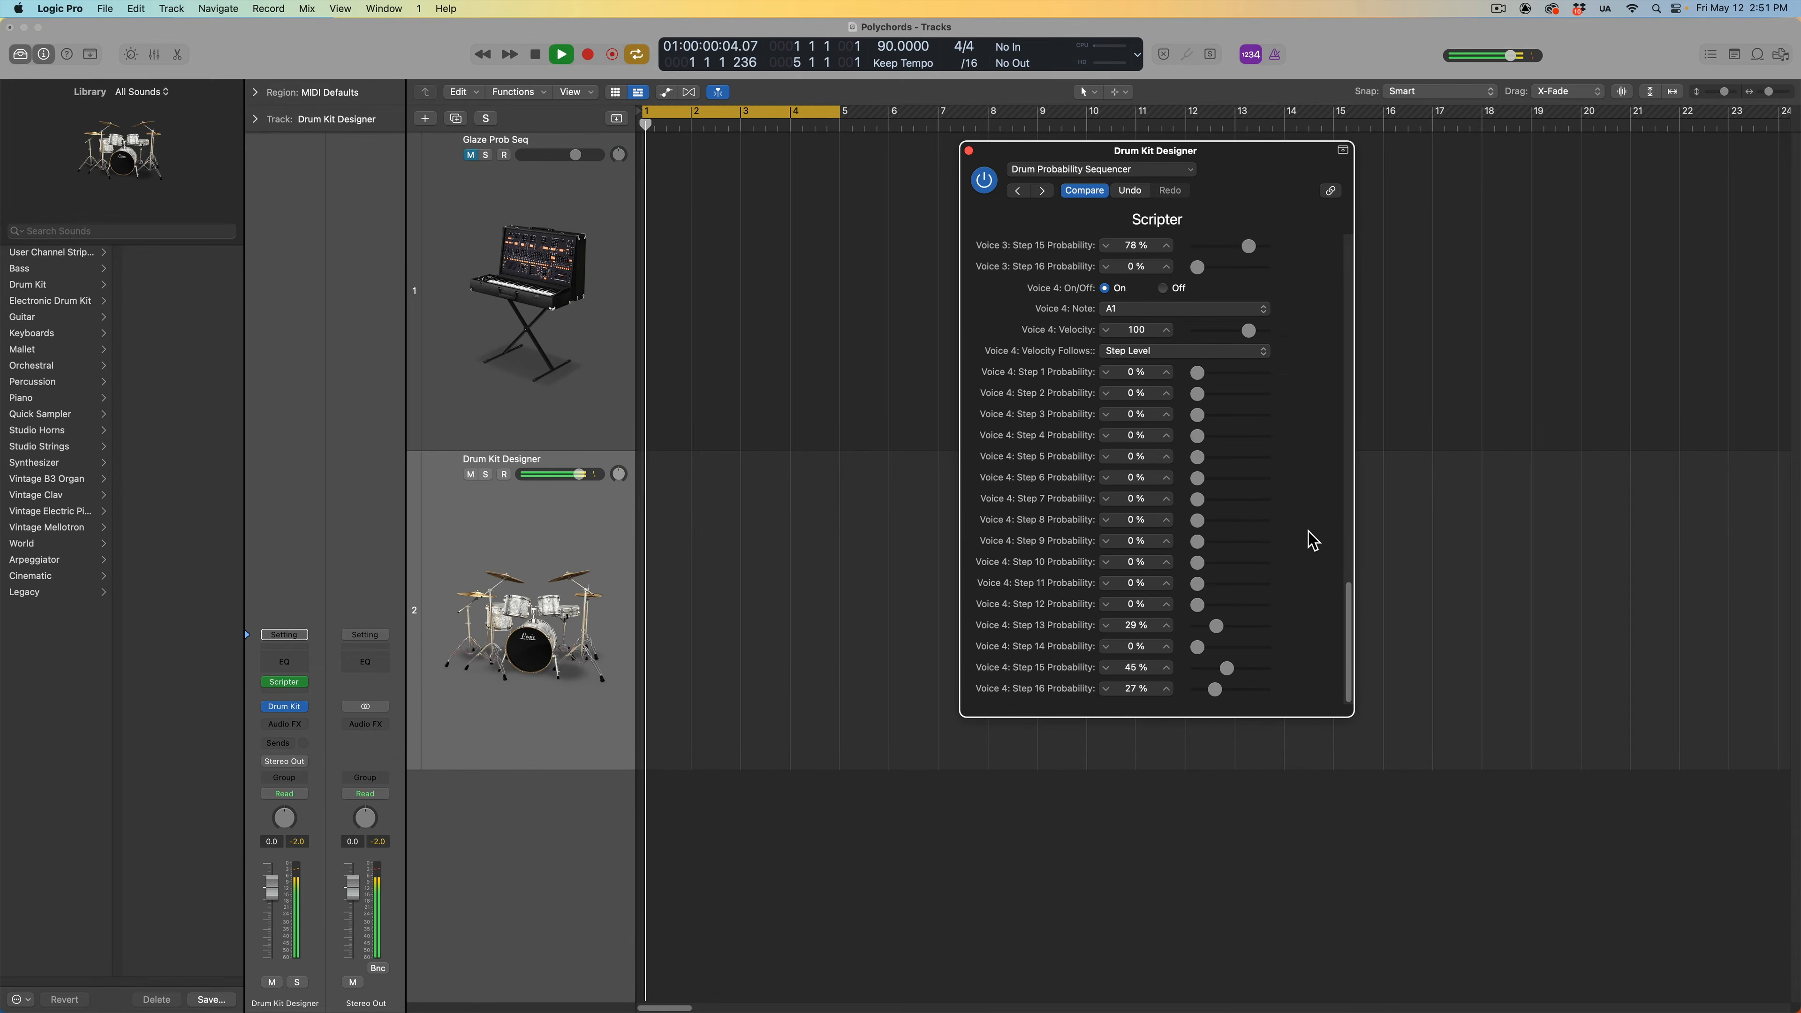
pyautogui.moveTo(1197, 646); pyautogui.dragTo(1236, 645)
pyautogui.moveTo(1217, 626); pyautogui.dragTo(1211, 668)
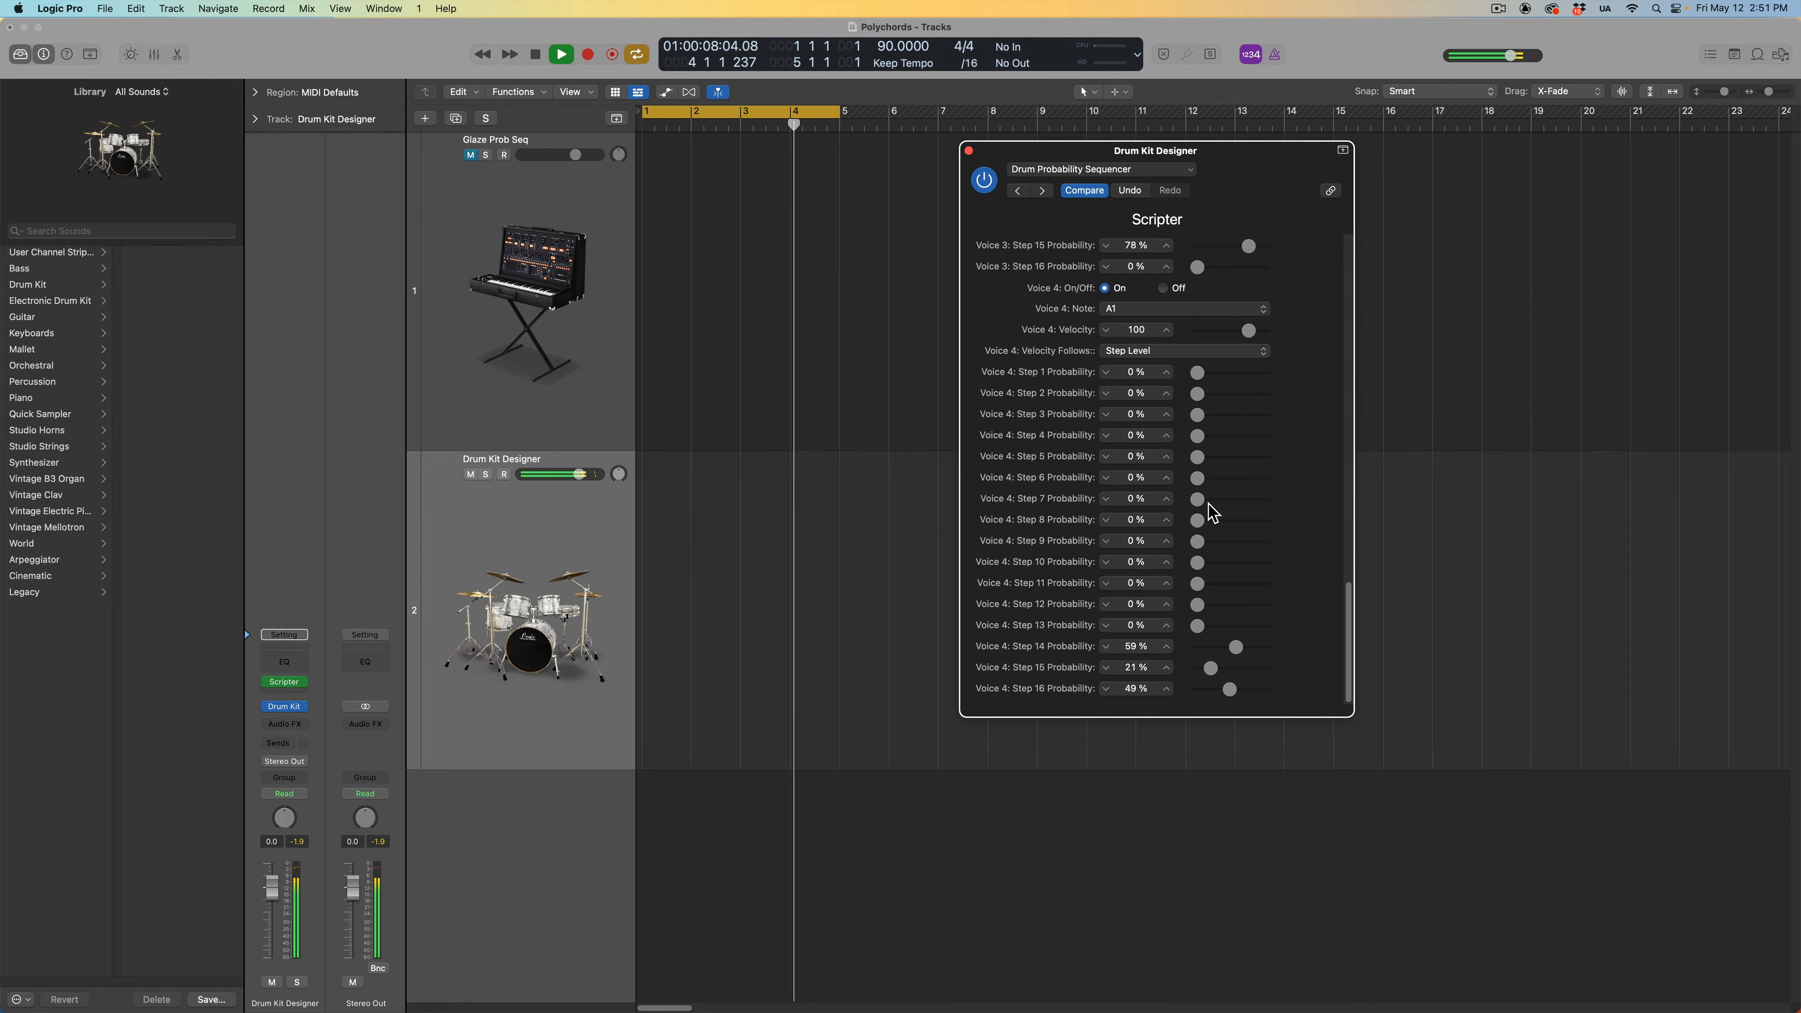
# Step: Set Voice 4's Step 7 probability to 24% and Step 8 to 45%, then stop playback and close the plug-in window
pyautogui.moveTo(1197, 504); pyautogui.dragTo(1233, 529)
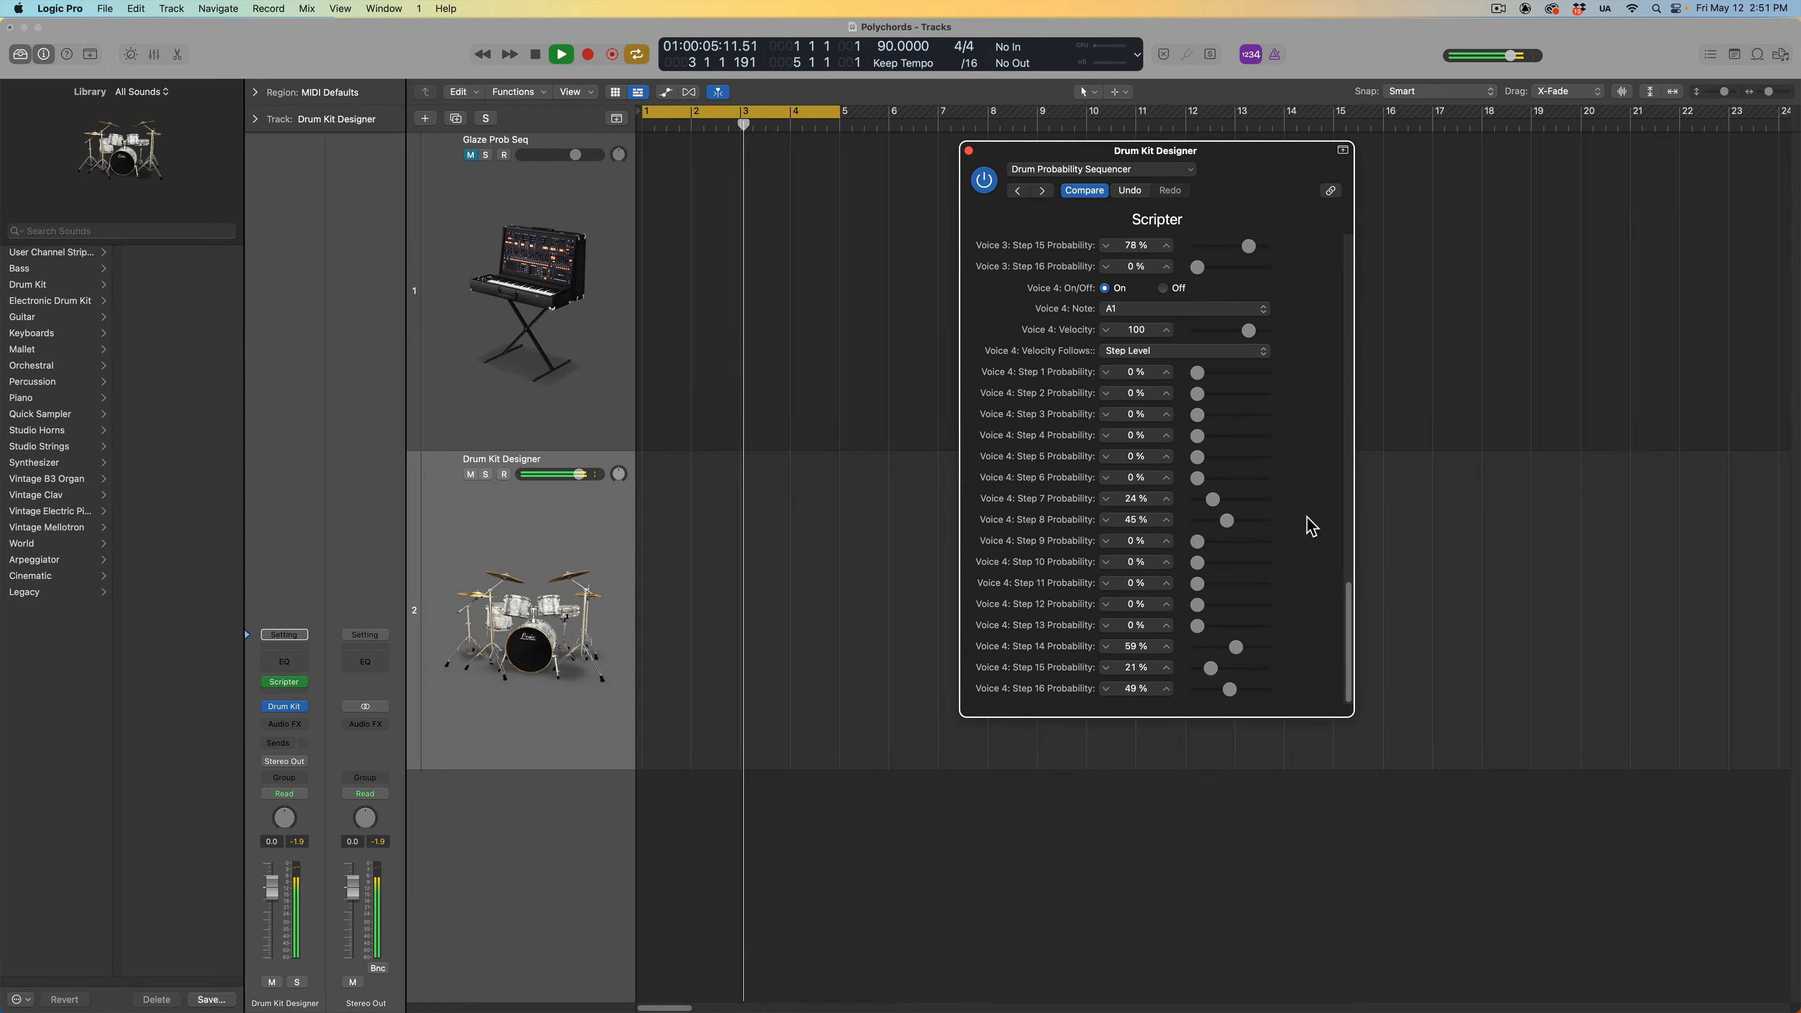
pyautogui.press('space')
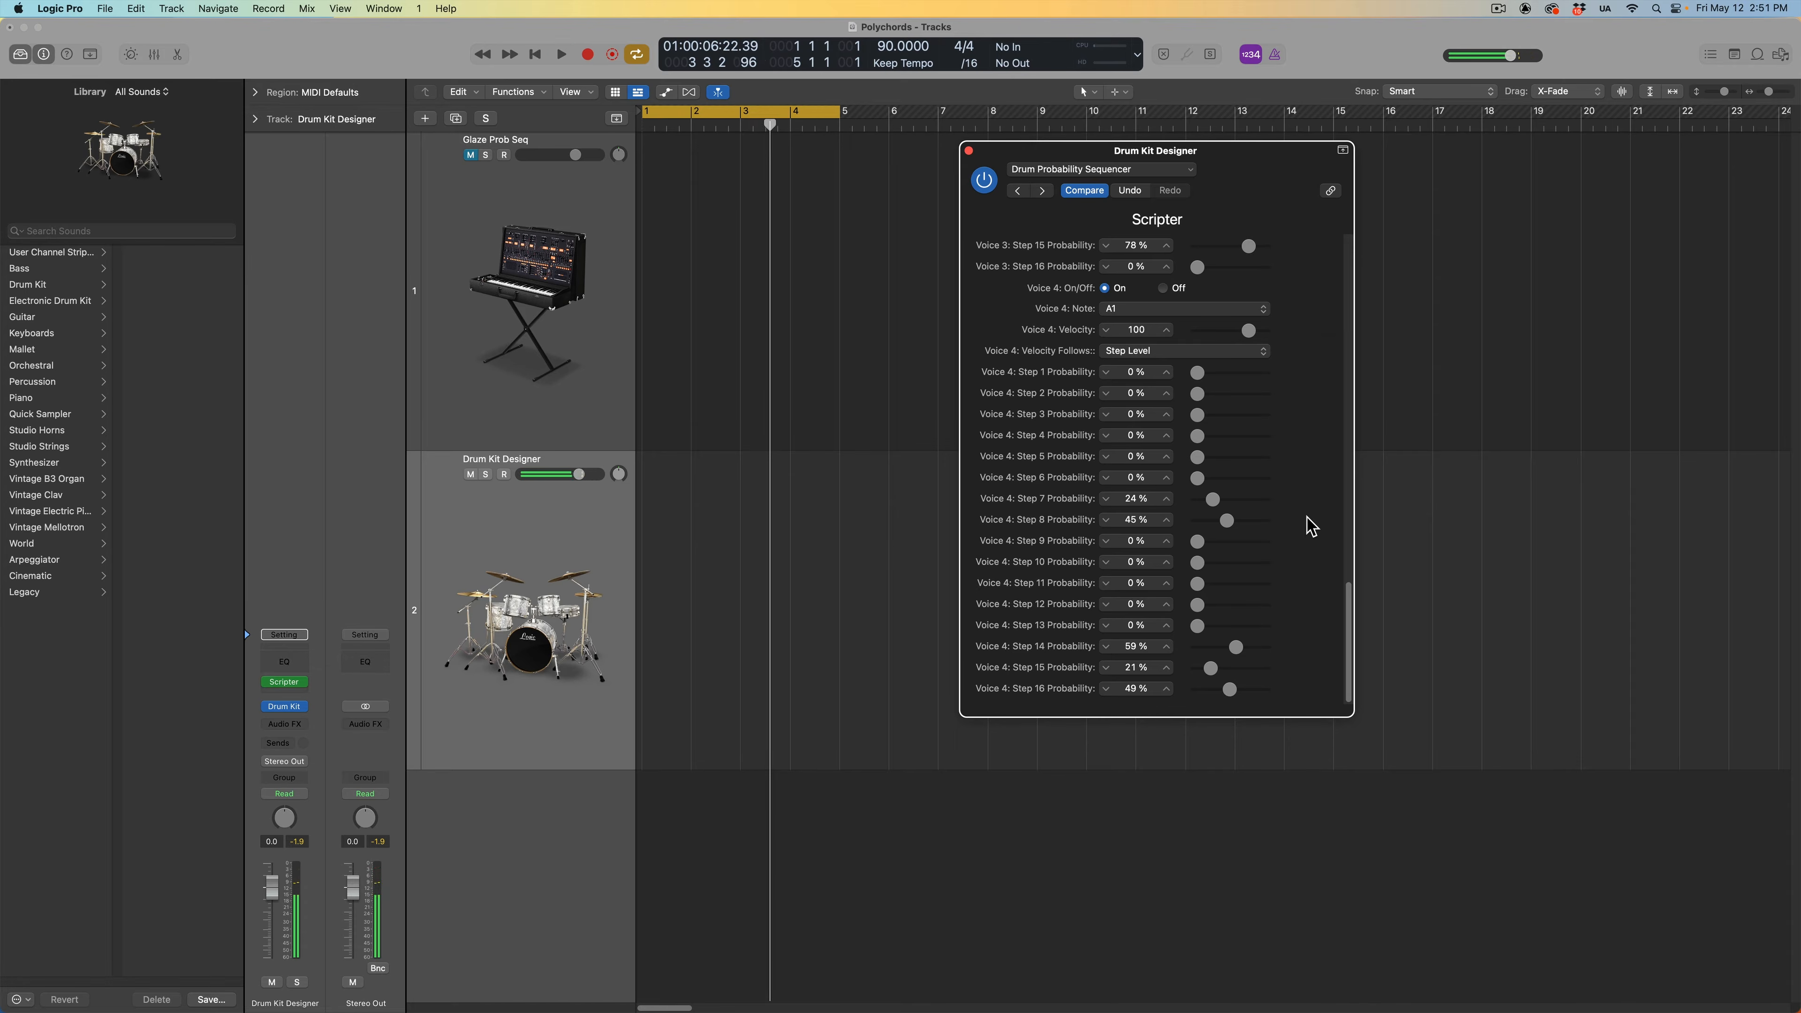
pyautogui.click(969, 151)
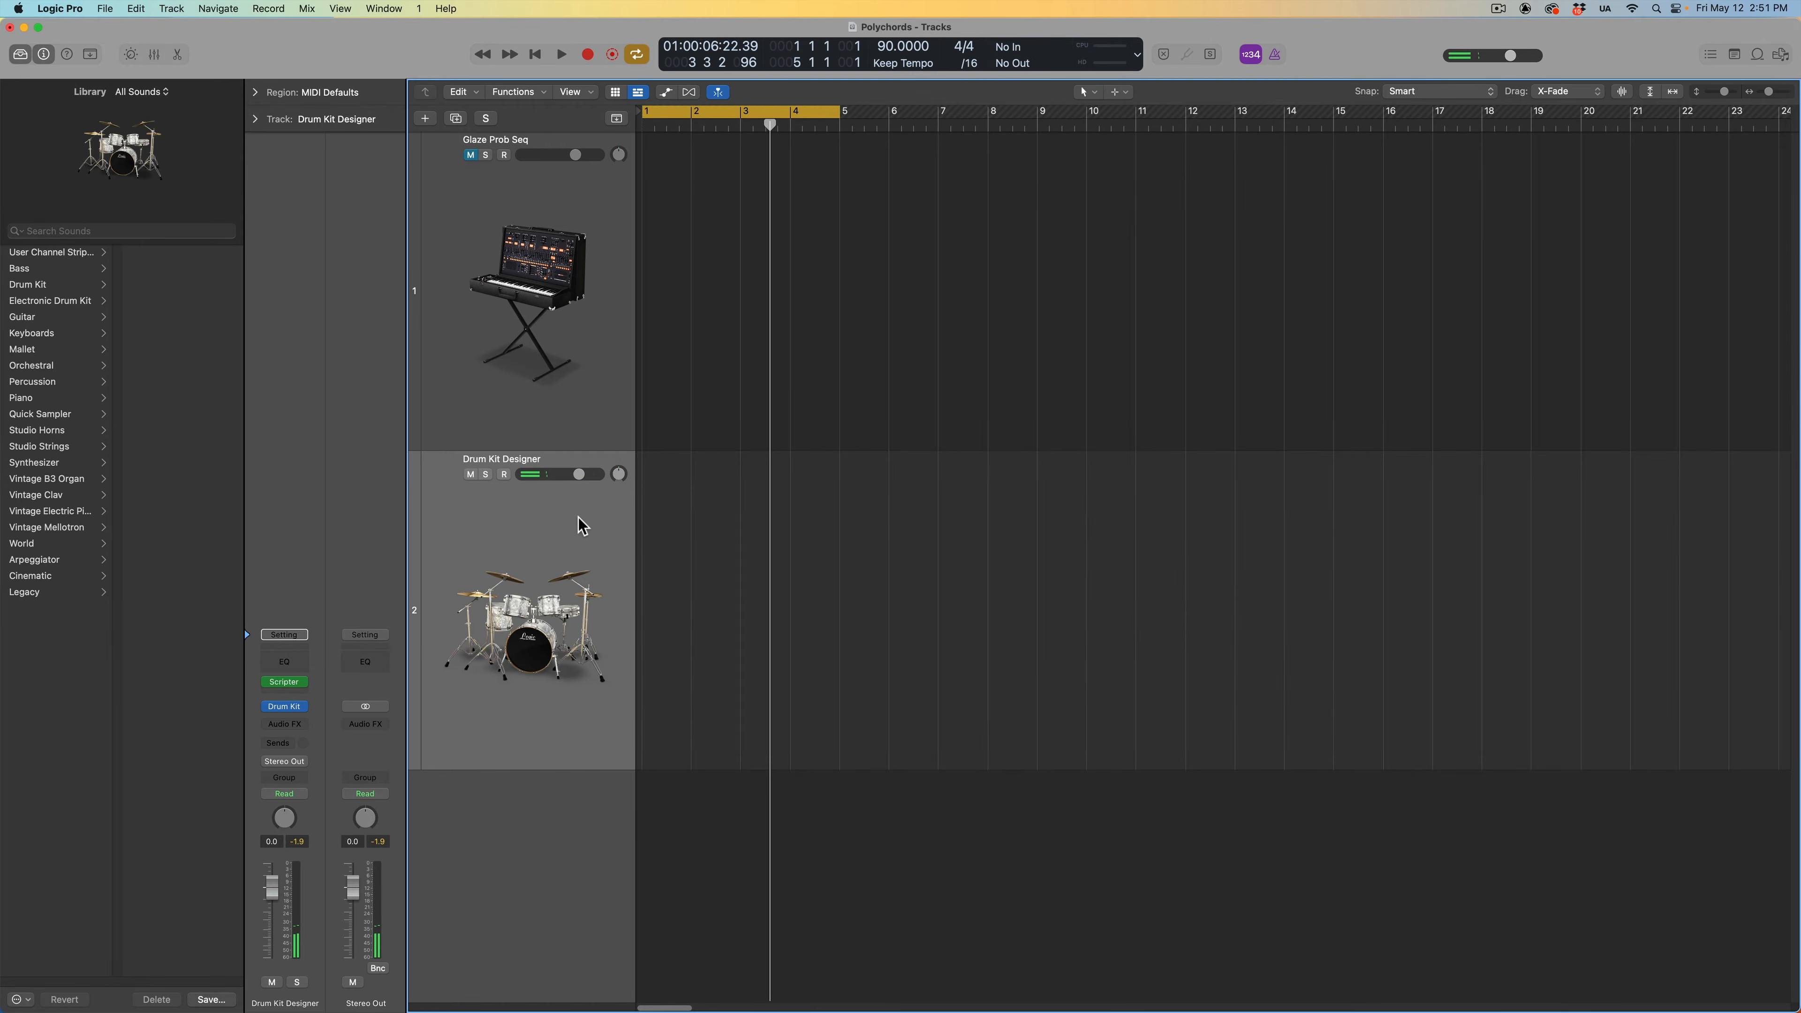
# Step: Solo the Glaze Prob Seq track and open its Scripter plug-in above the tracks area
pyautogui.click(452, 189)
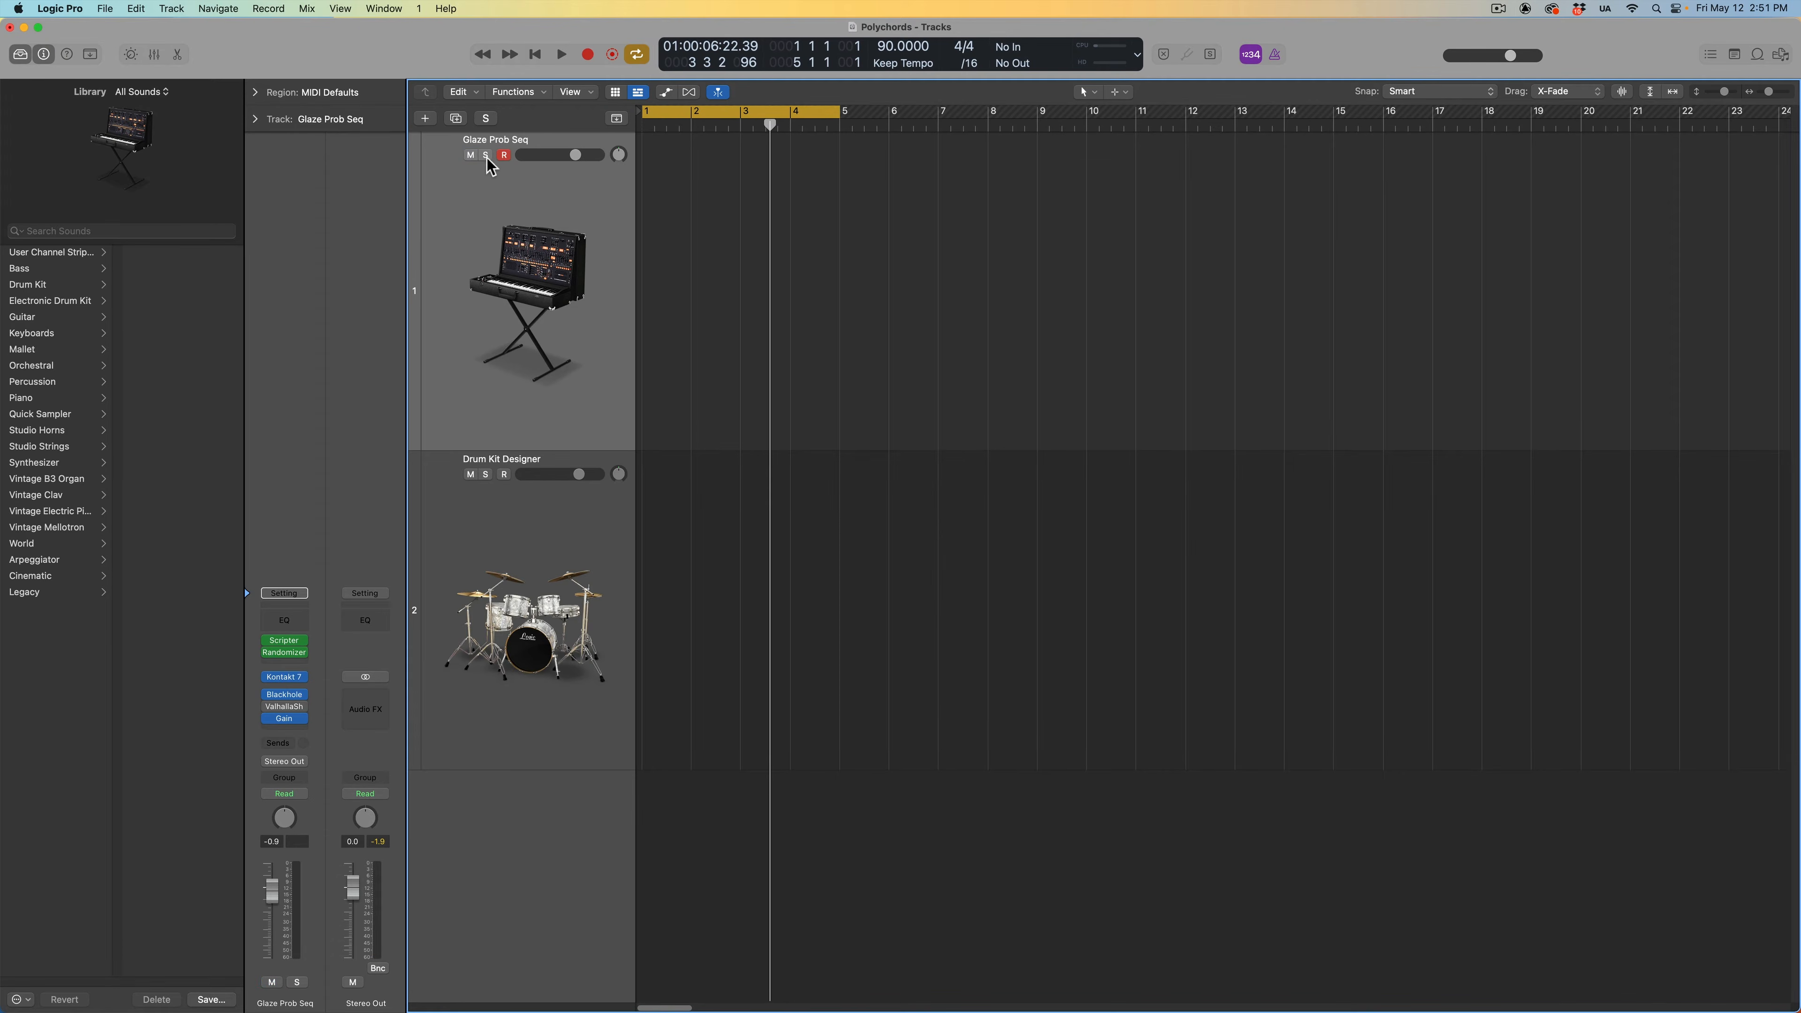
pyautogui.press('s')
pyautogui.moveTo(291, 646)
pyautogui.click(284, 641)
pyautogui.moveTo(816, 238); pyautogui.dragTo(910, 169)
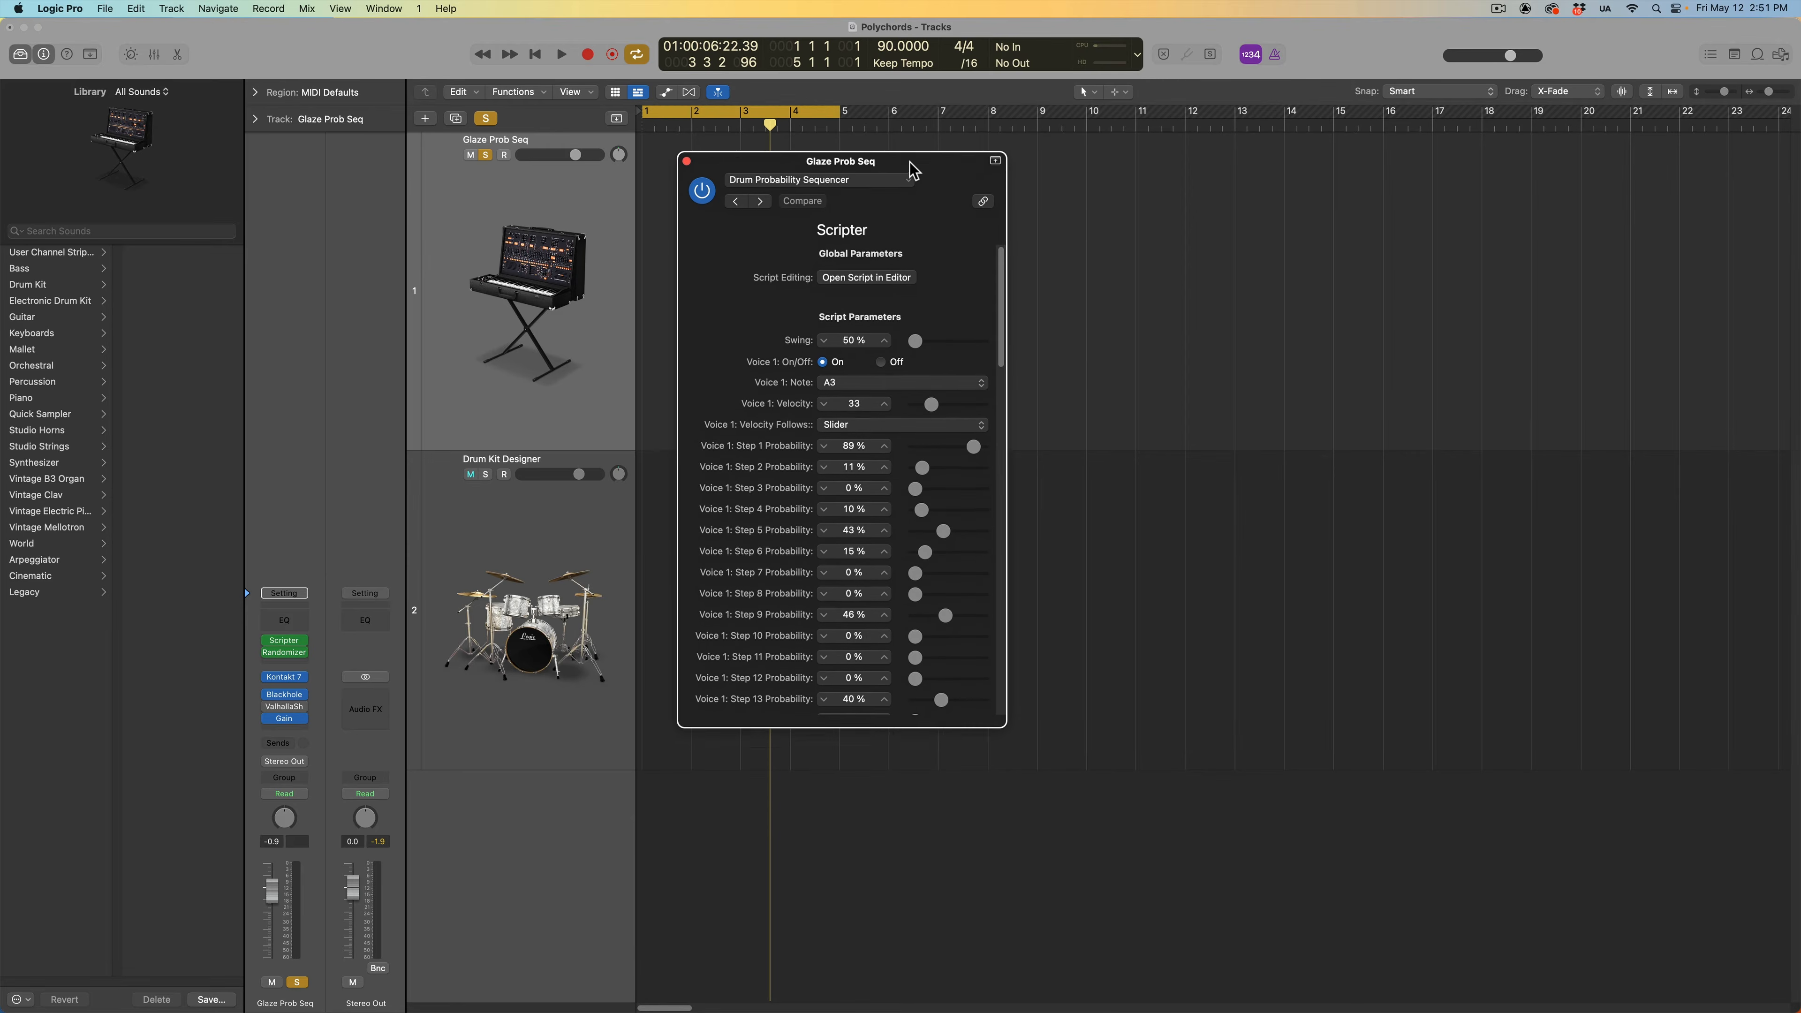
pyautogui.moveTo(1005, 291)
pyautogui.mouseDown()
pyautogui.moveTo(1019, 642)
pyautogui.moveTo(1041, 458)
pyautogui.moveTo(1031, 280)
pyautogui.mouseUp()
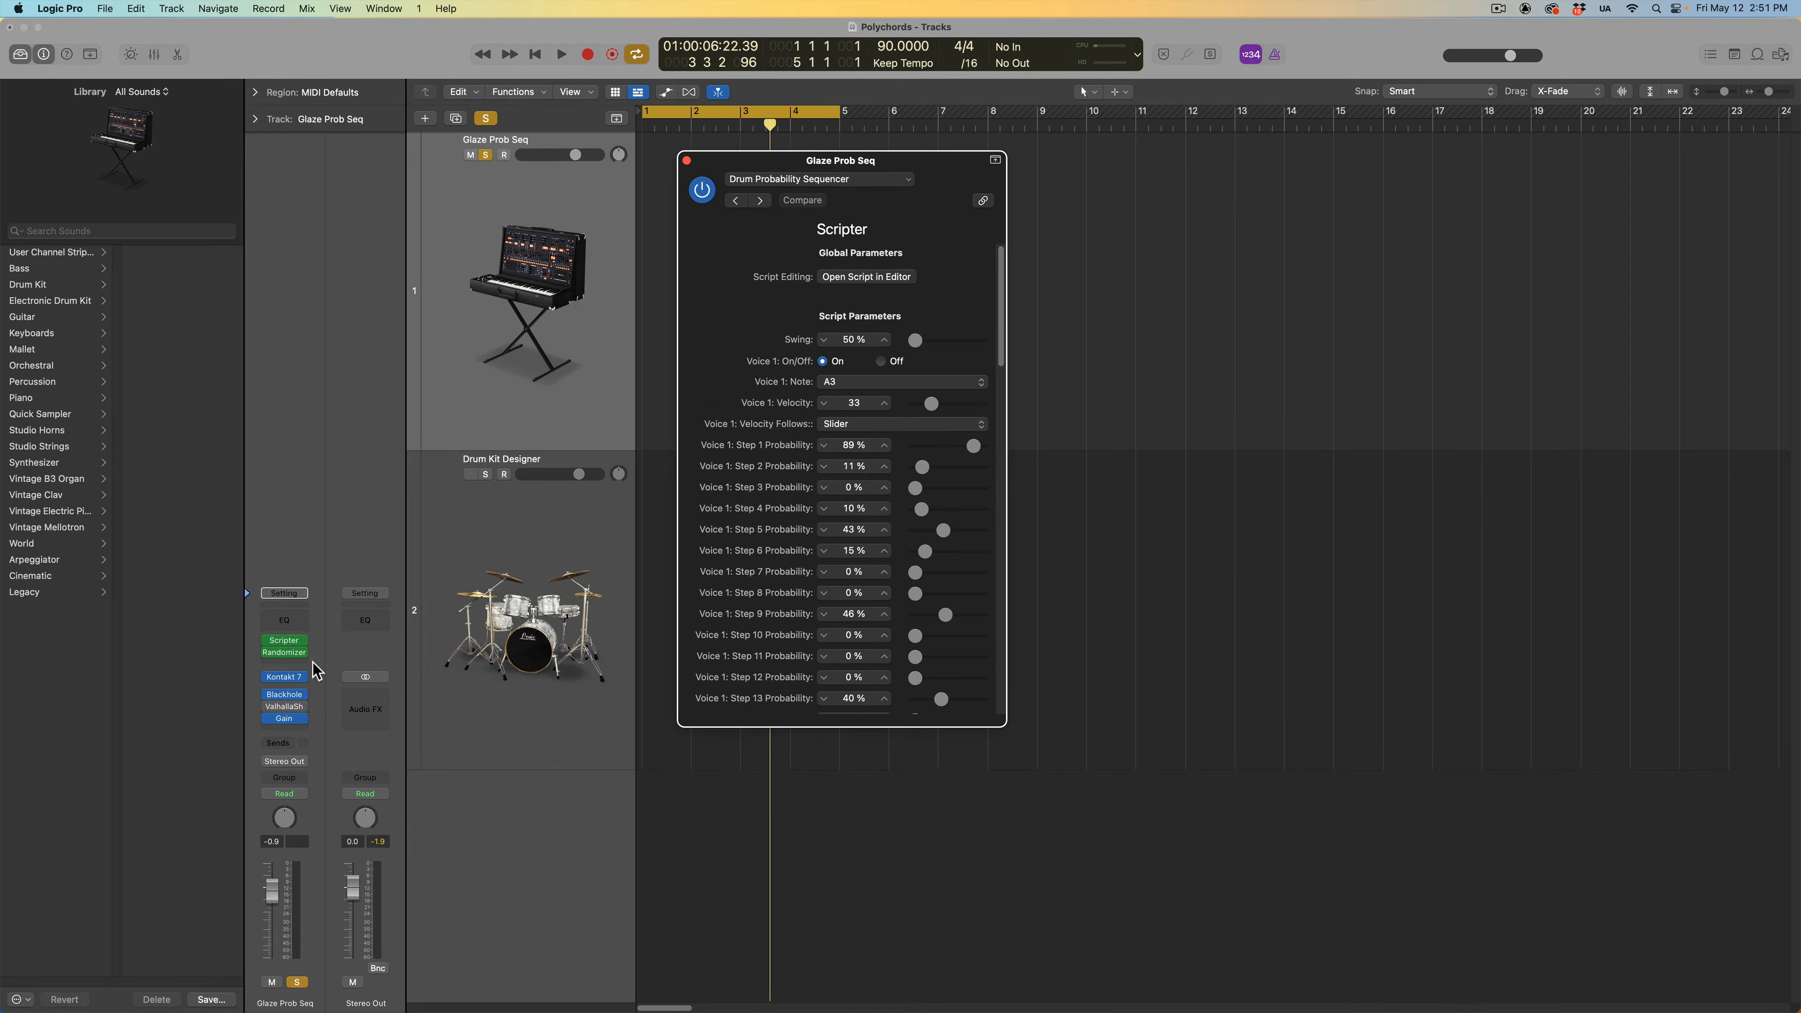
# Step: Show the track's Randomizer and Kontakt 7 plug-ins beside Scripter, and briefly view the Blackhole reverb
pyautogui.click(284, 653)
pyautogui.moveTo(764, 238); pyautogui.dragTo(568, 533)
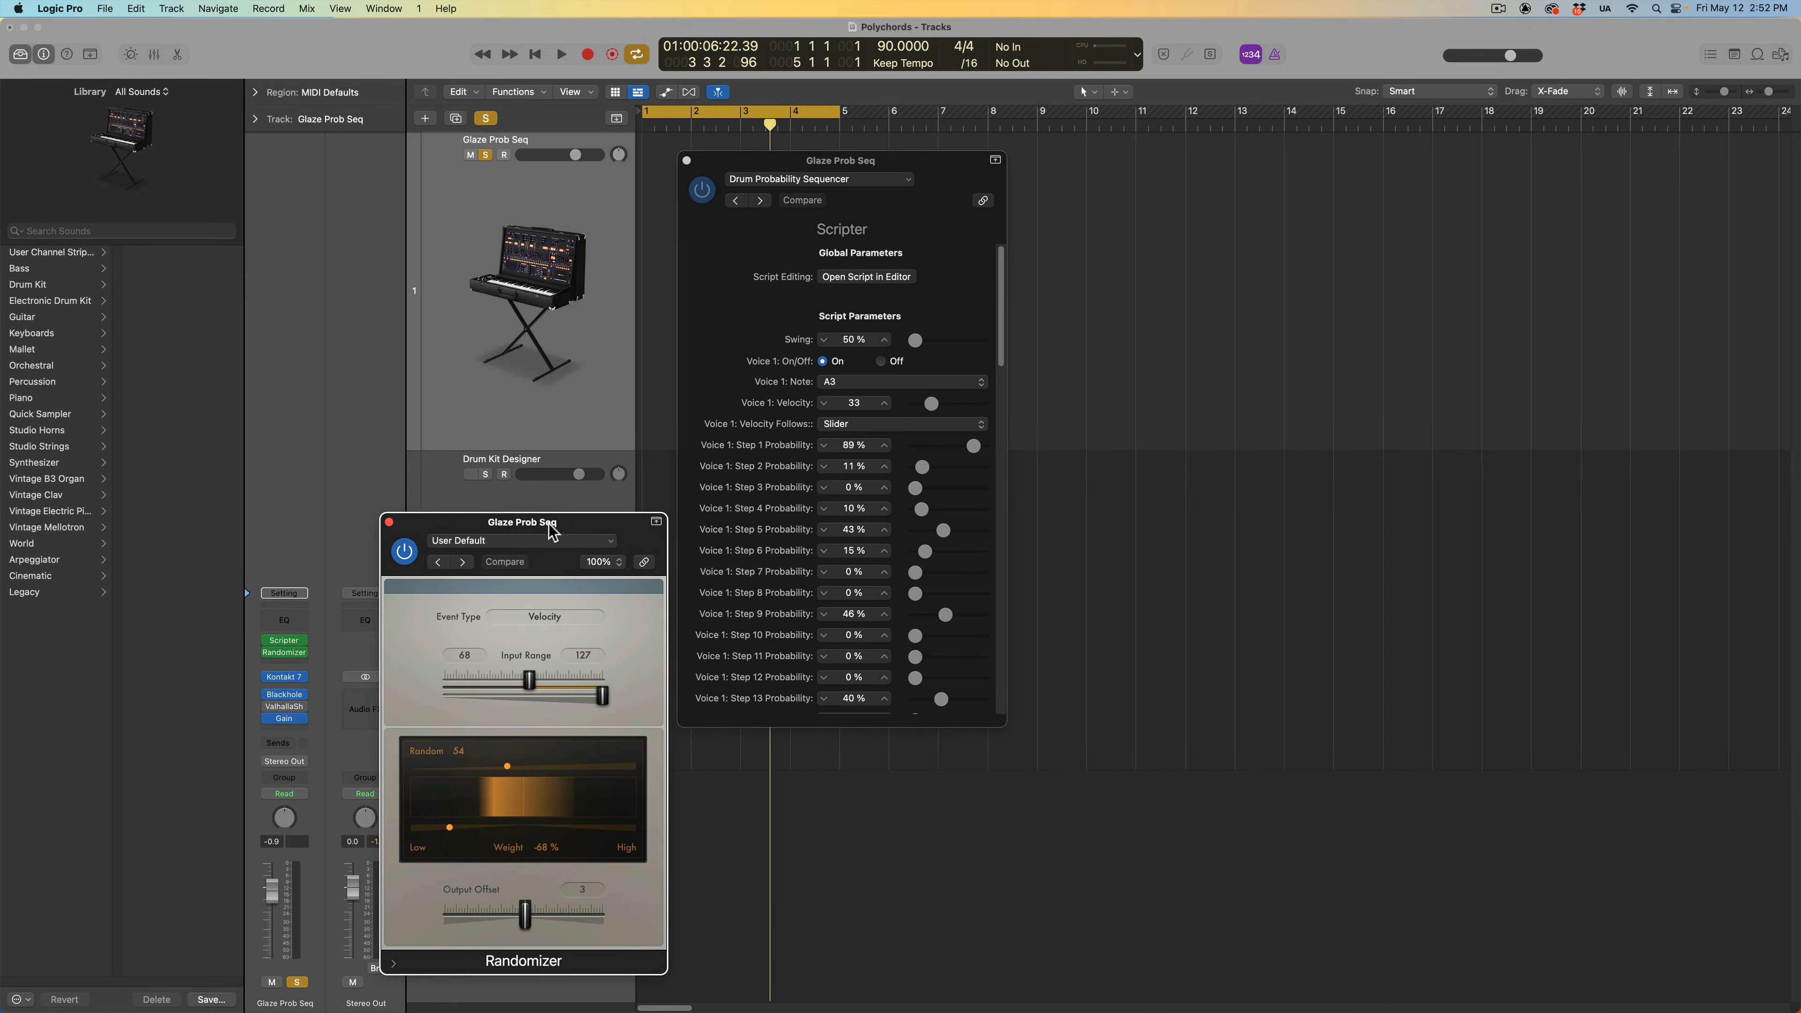
pyautogui.click(282, 681)
pyautogui.moveTo(741, 214); pyautogui.dragTo(1010, 448)
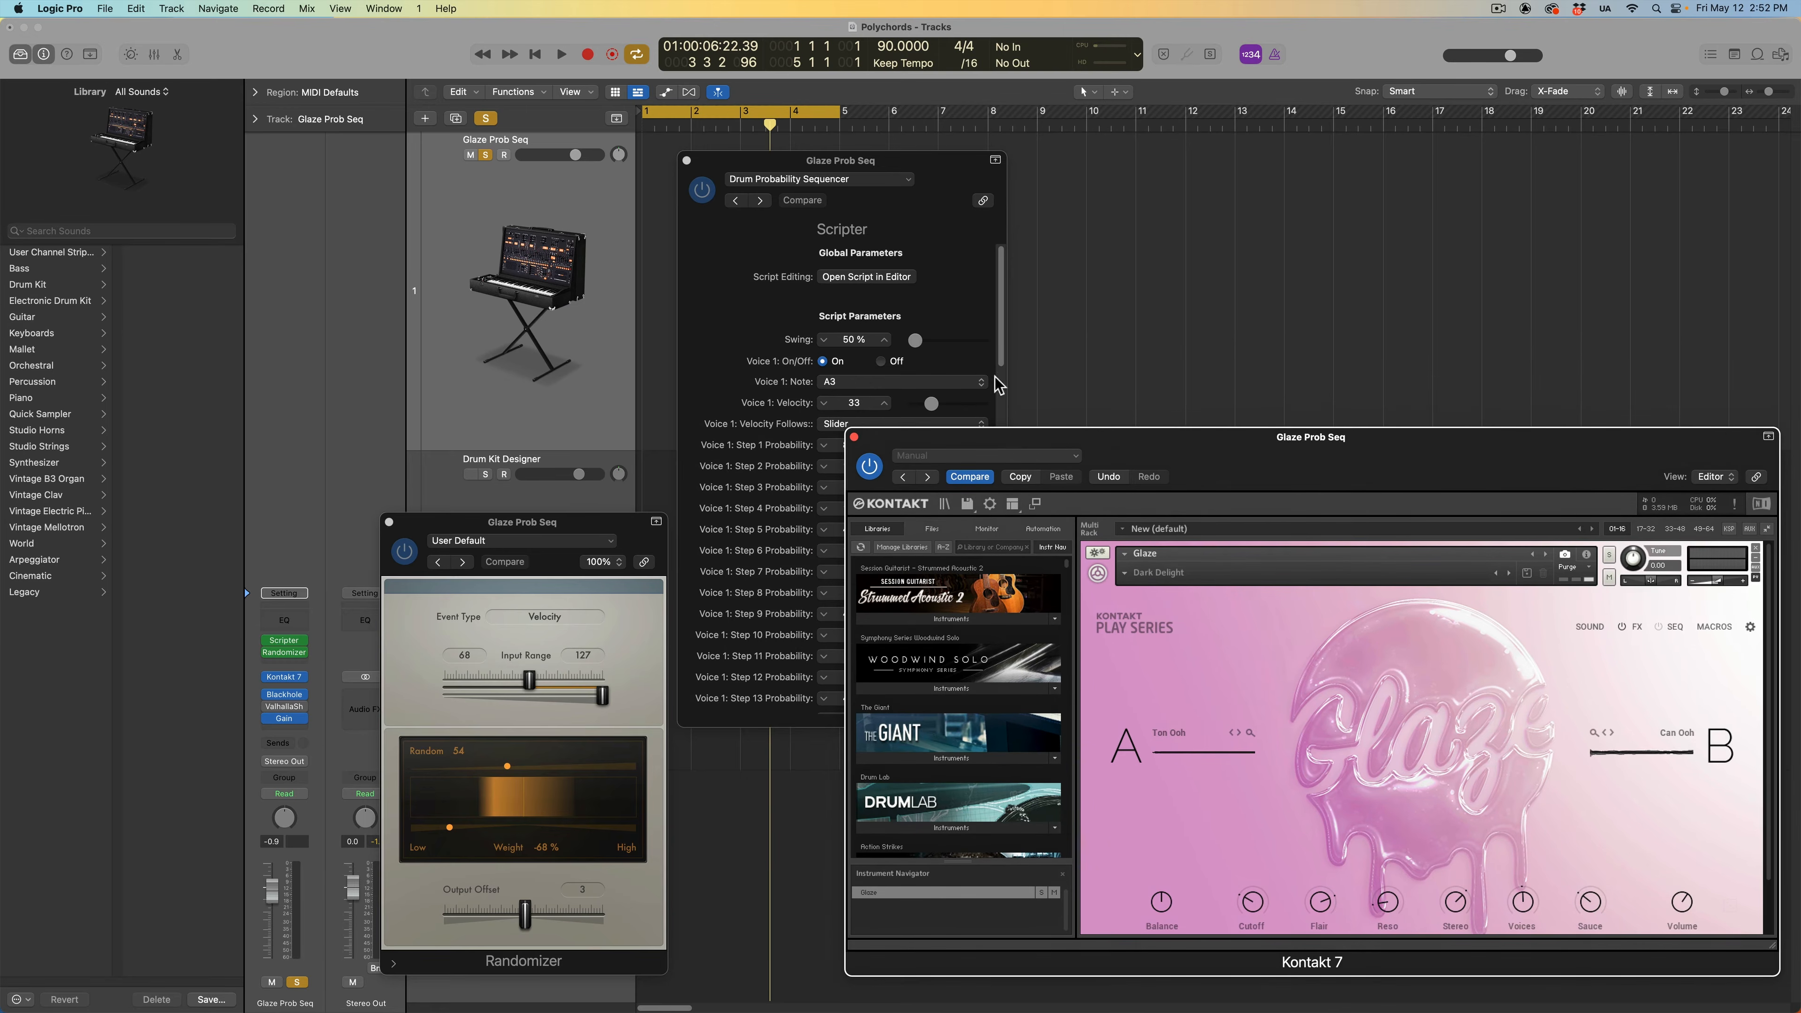
pyautogui.click(957, 284)
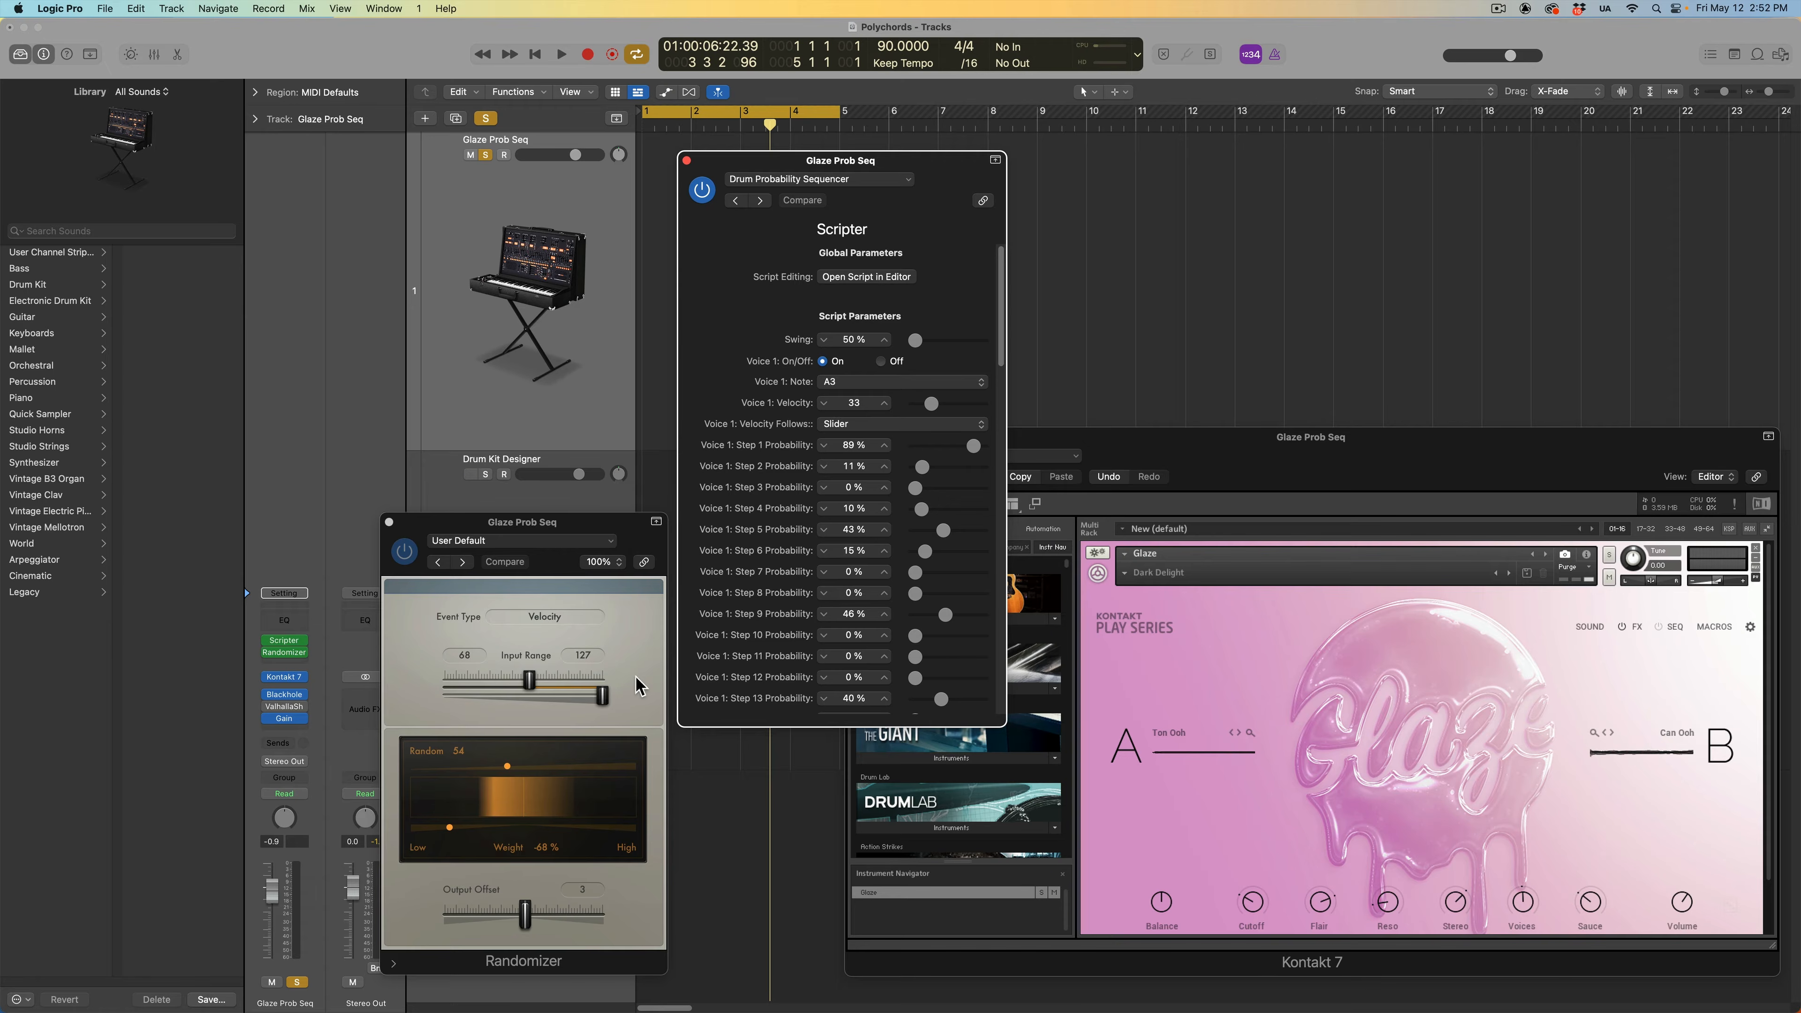
pyautogui.click(284, 695)
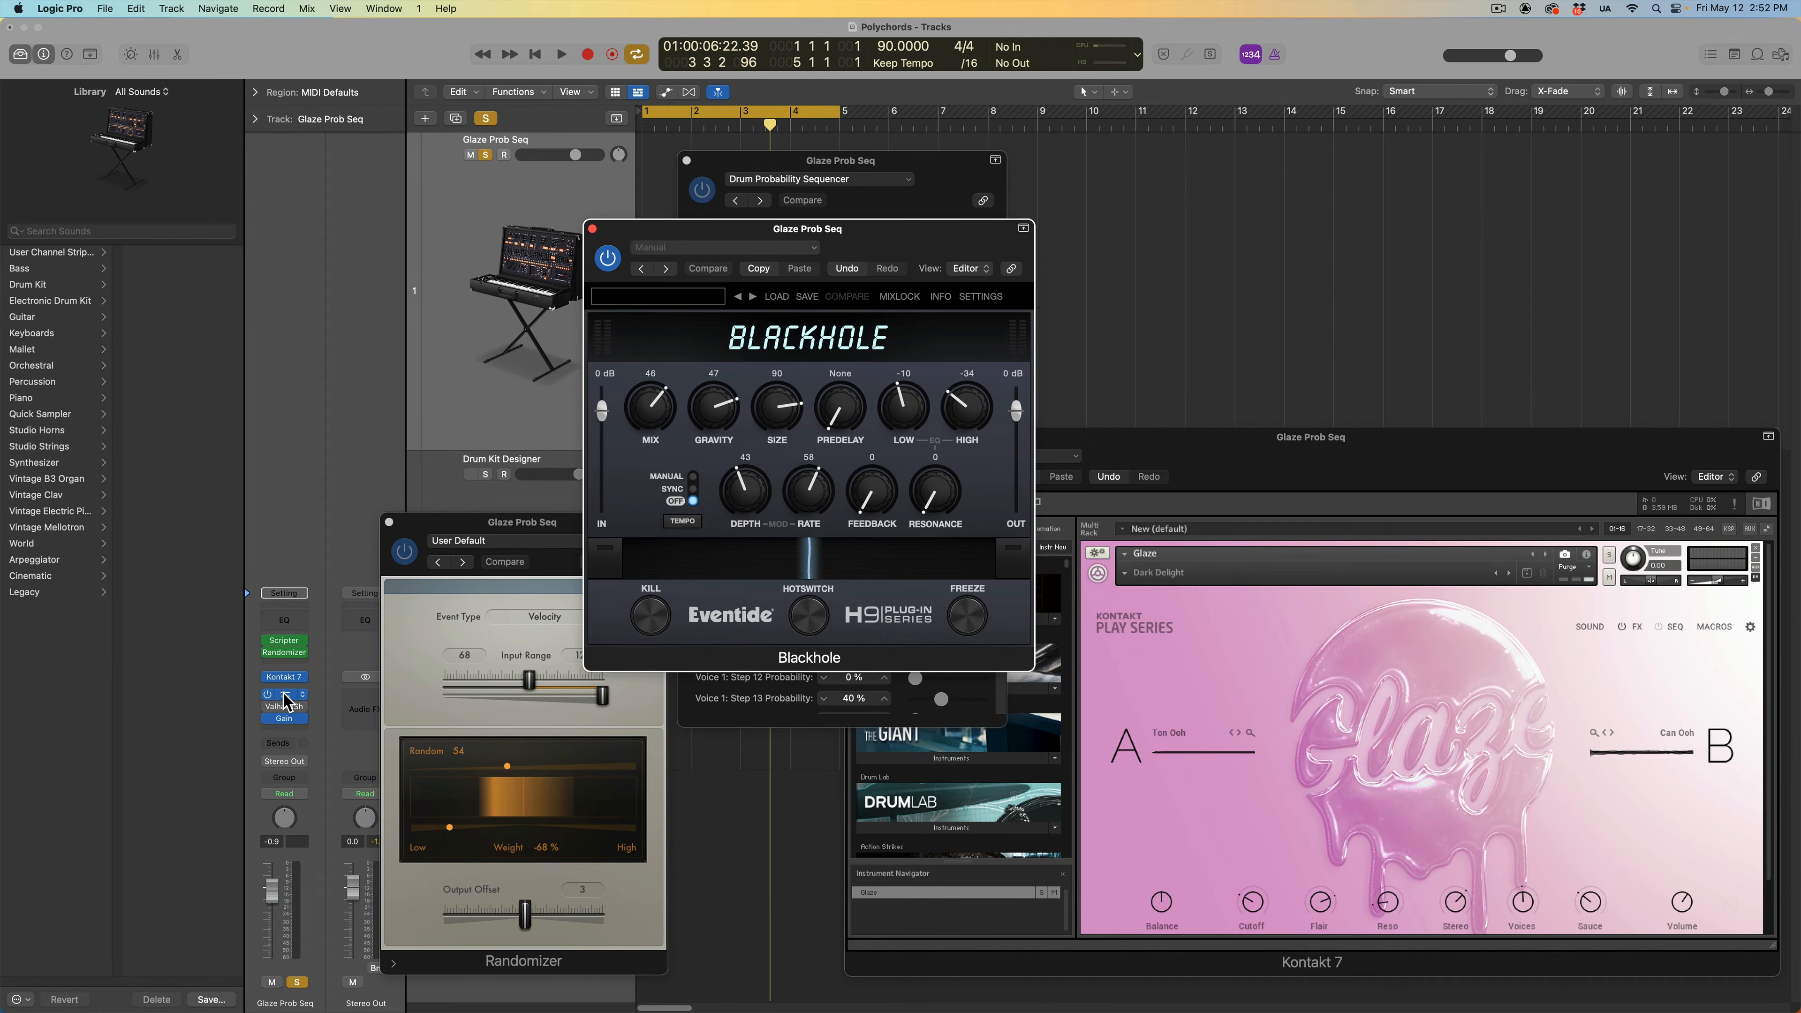
pyautogui.click(281, 702)
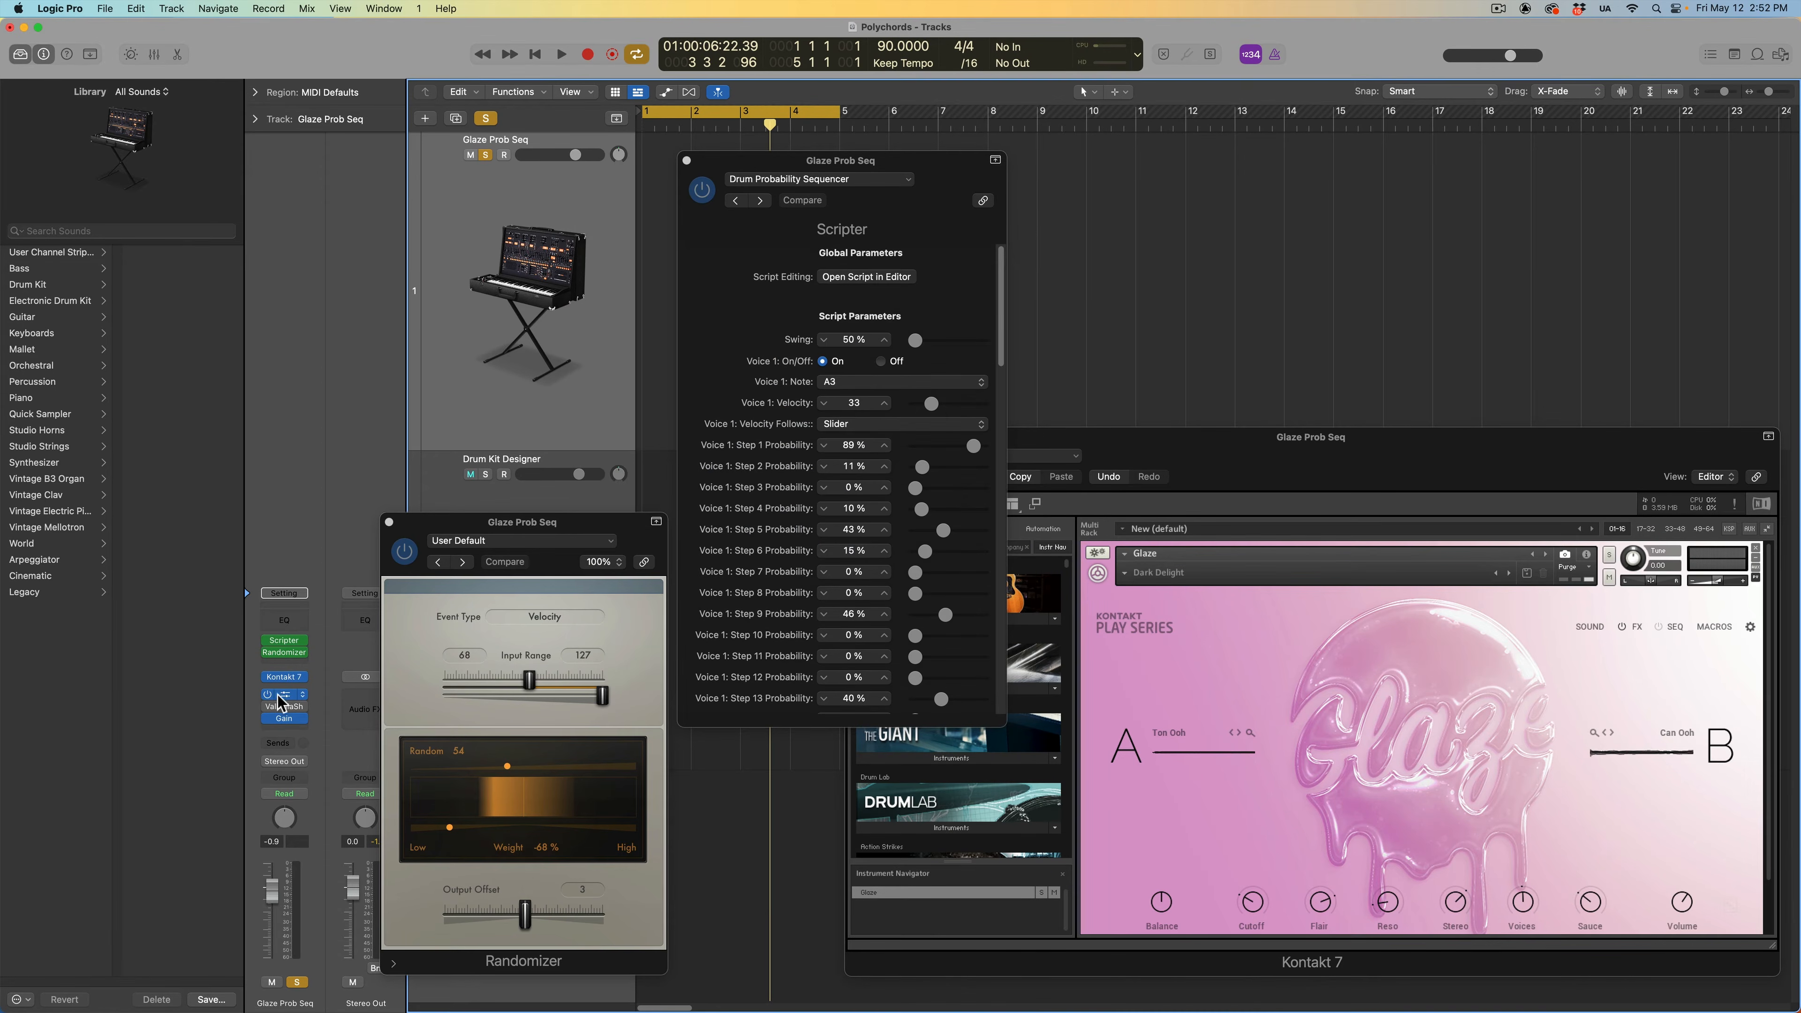
# Step: Play the Glaze Prob Seq track on its own, then unsolo it and play it together with the drums
pyautogui.press('space')
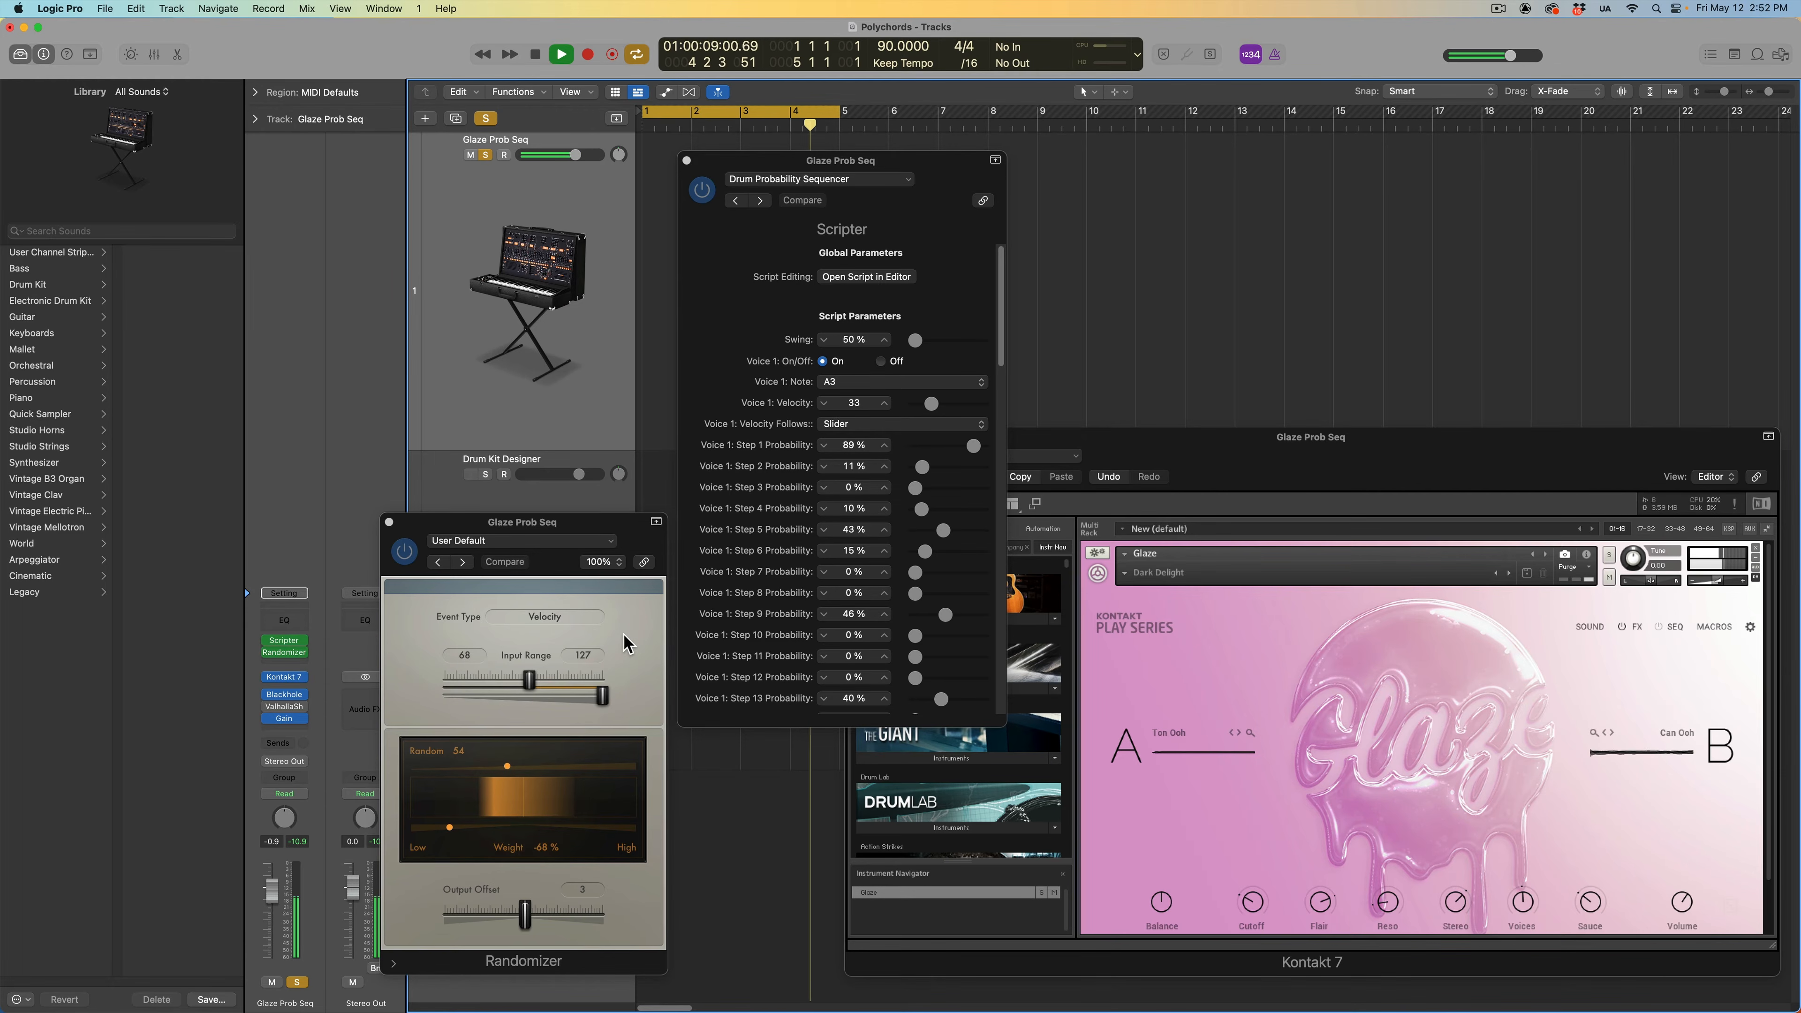
pyautogui.press('space')
pyautogui.press('s')
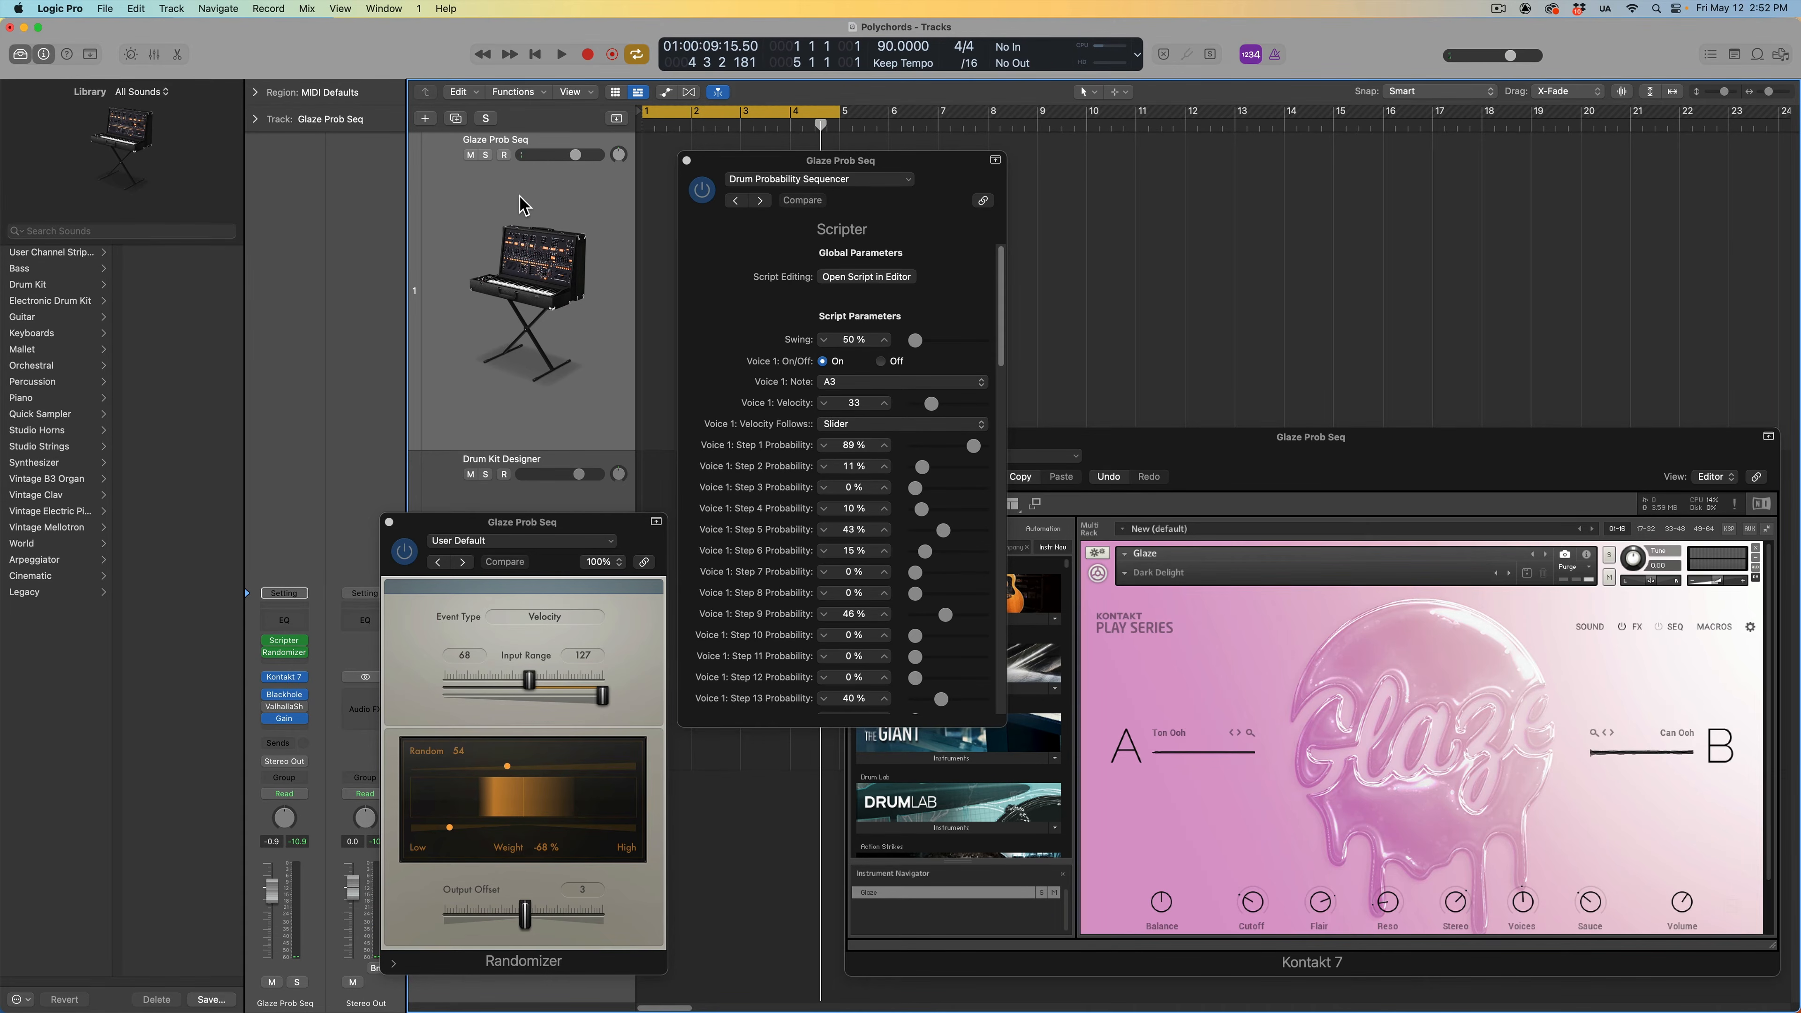
pyautogui.press('space')
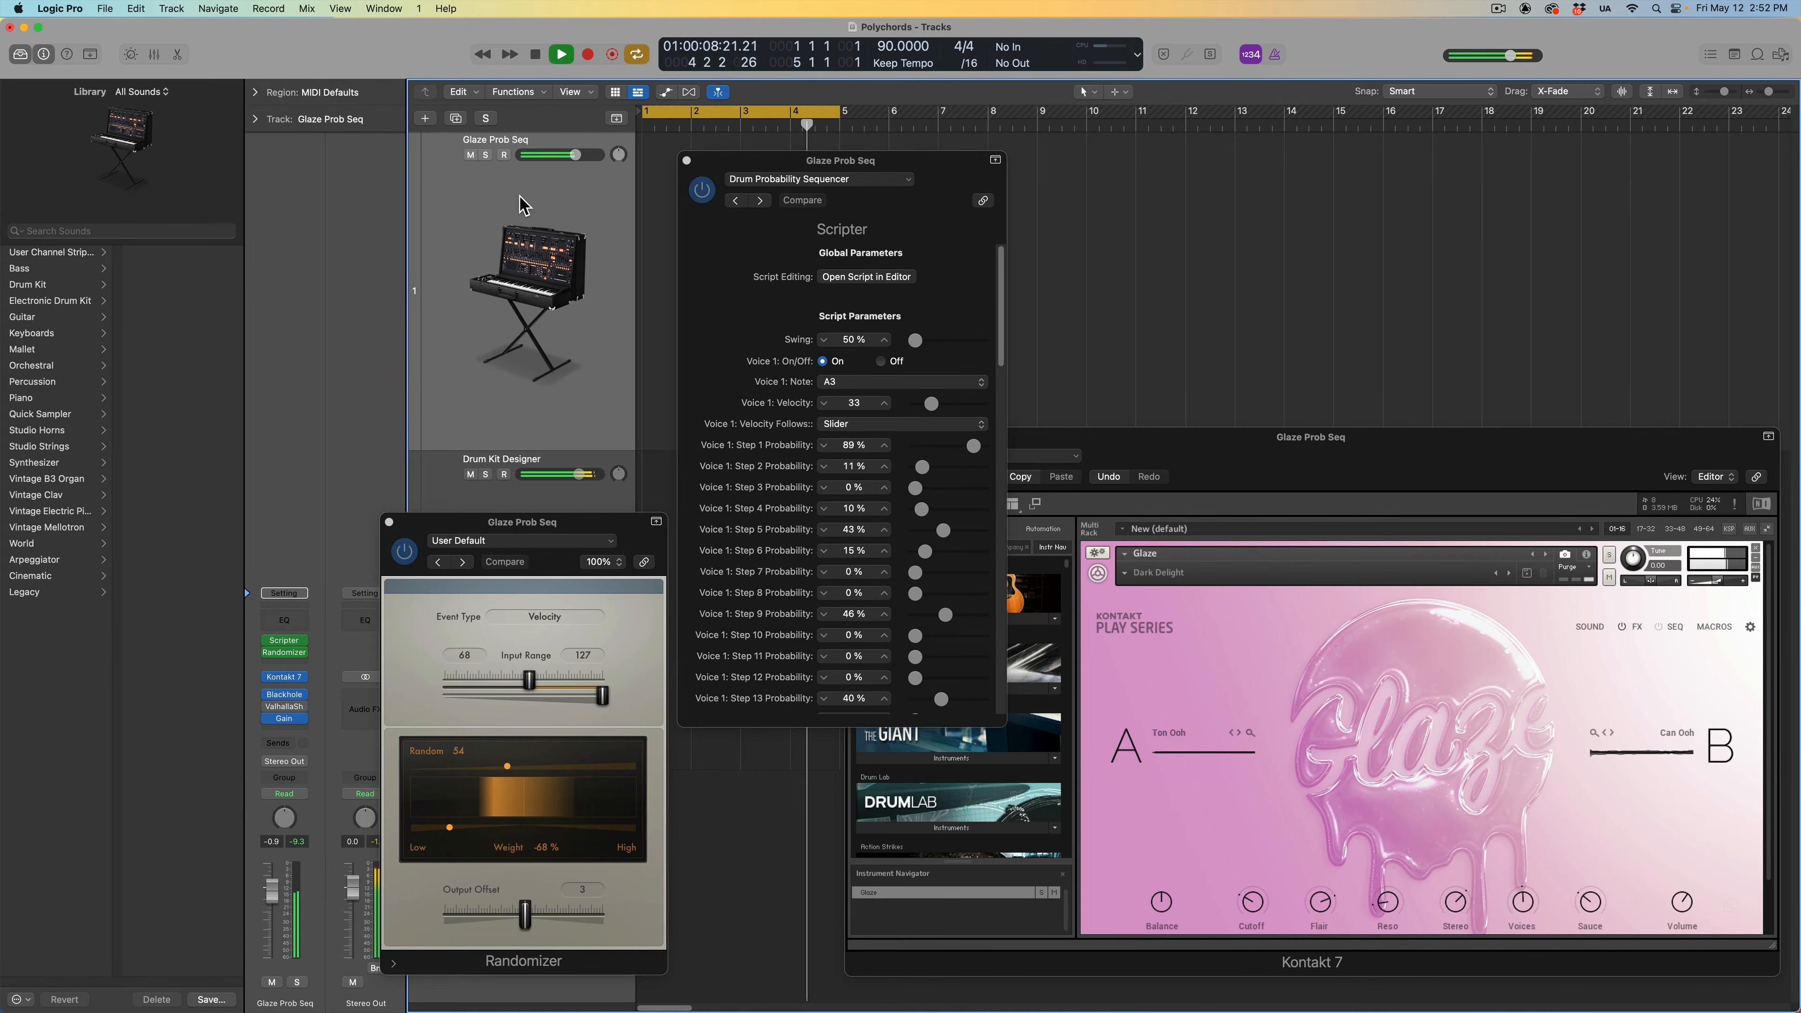
# Step: Close the Randomizer window, stop playback, and turn off cycle mode with the playhead at the project start
pyautogui.moveTo(739, 162); pyautogui.dragTo(1409, 139)
pyautogui.click(389, 522)
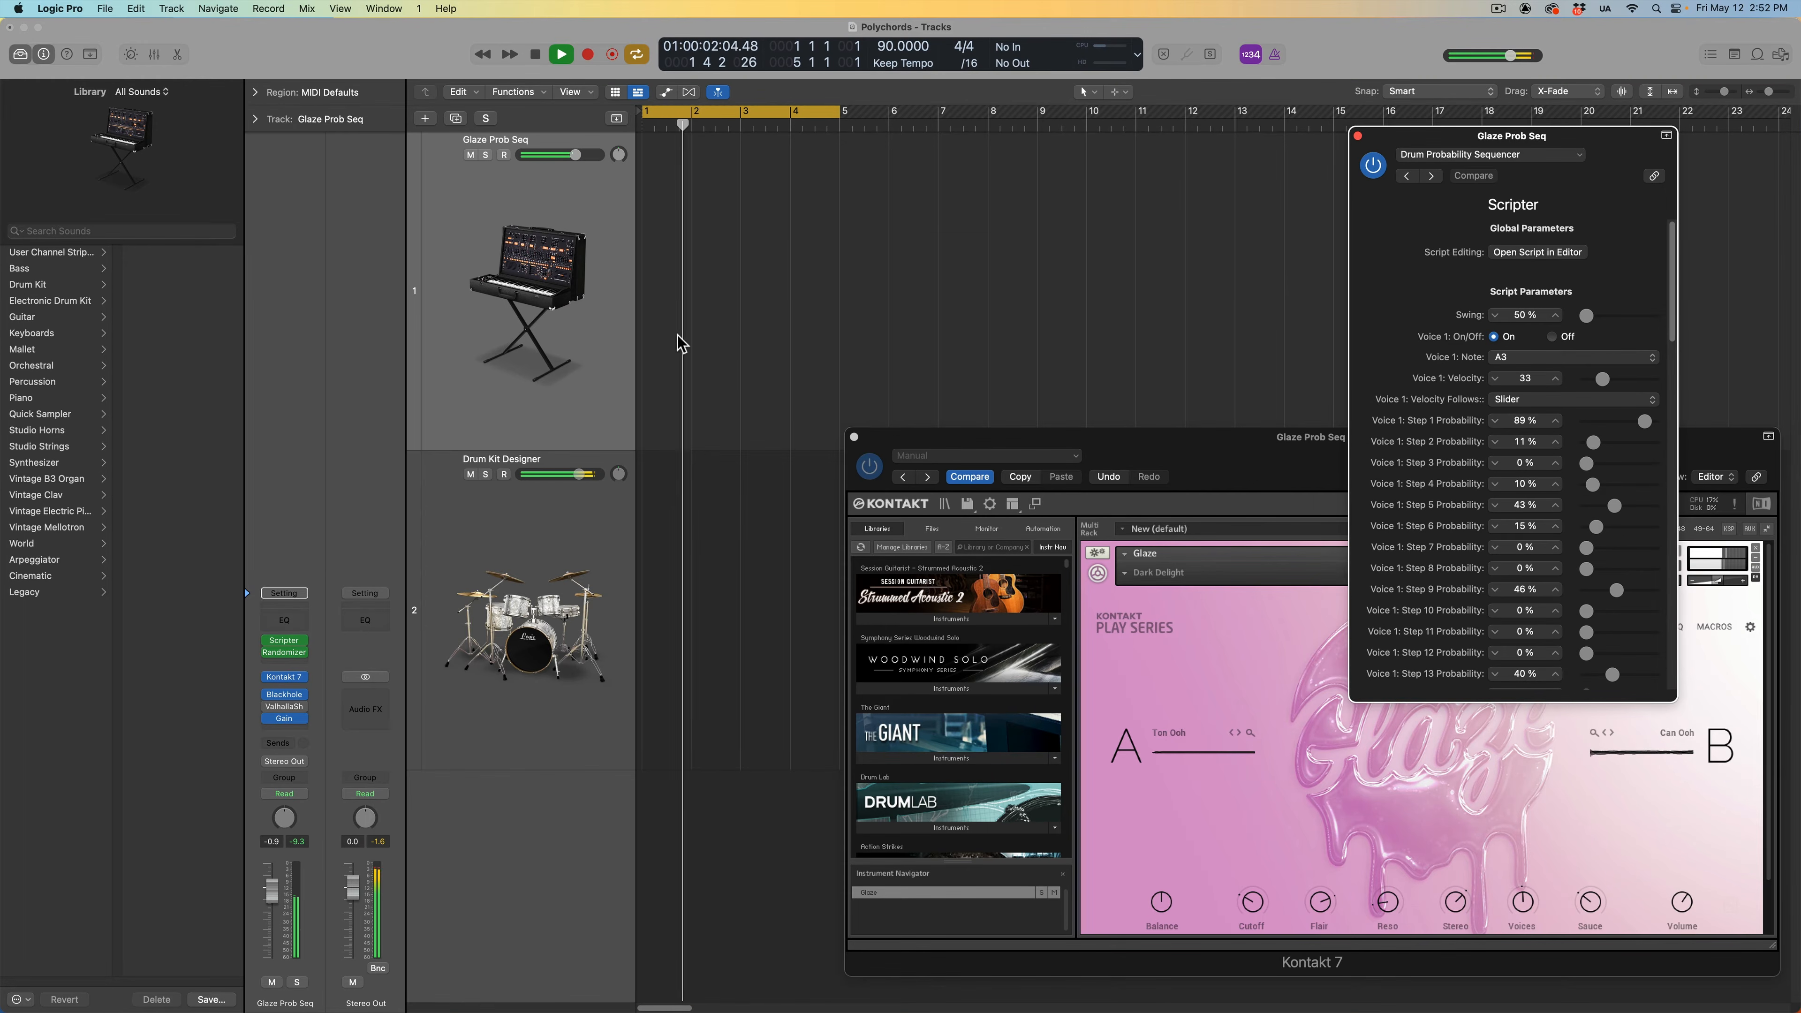
pyautogui.click(765, 311)
pyautogui.press('space')
pyautogui.press('c')
pyautogui.press('Return')
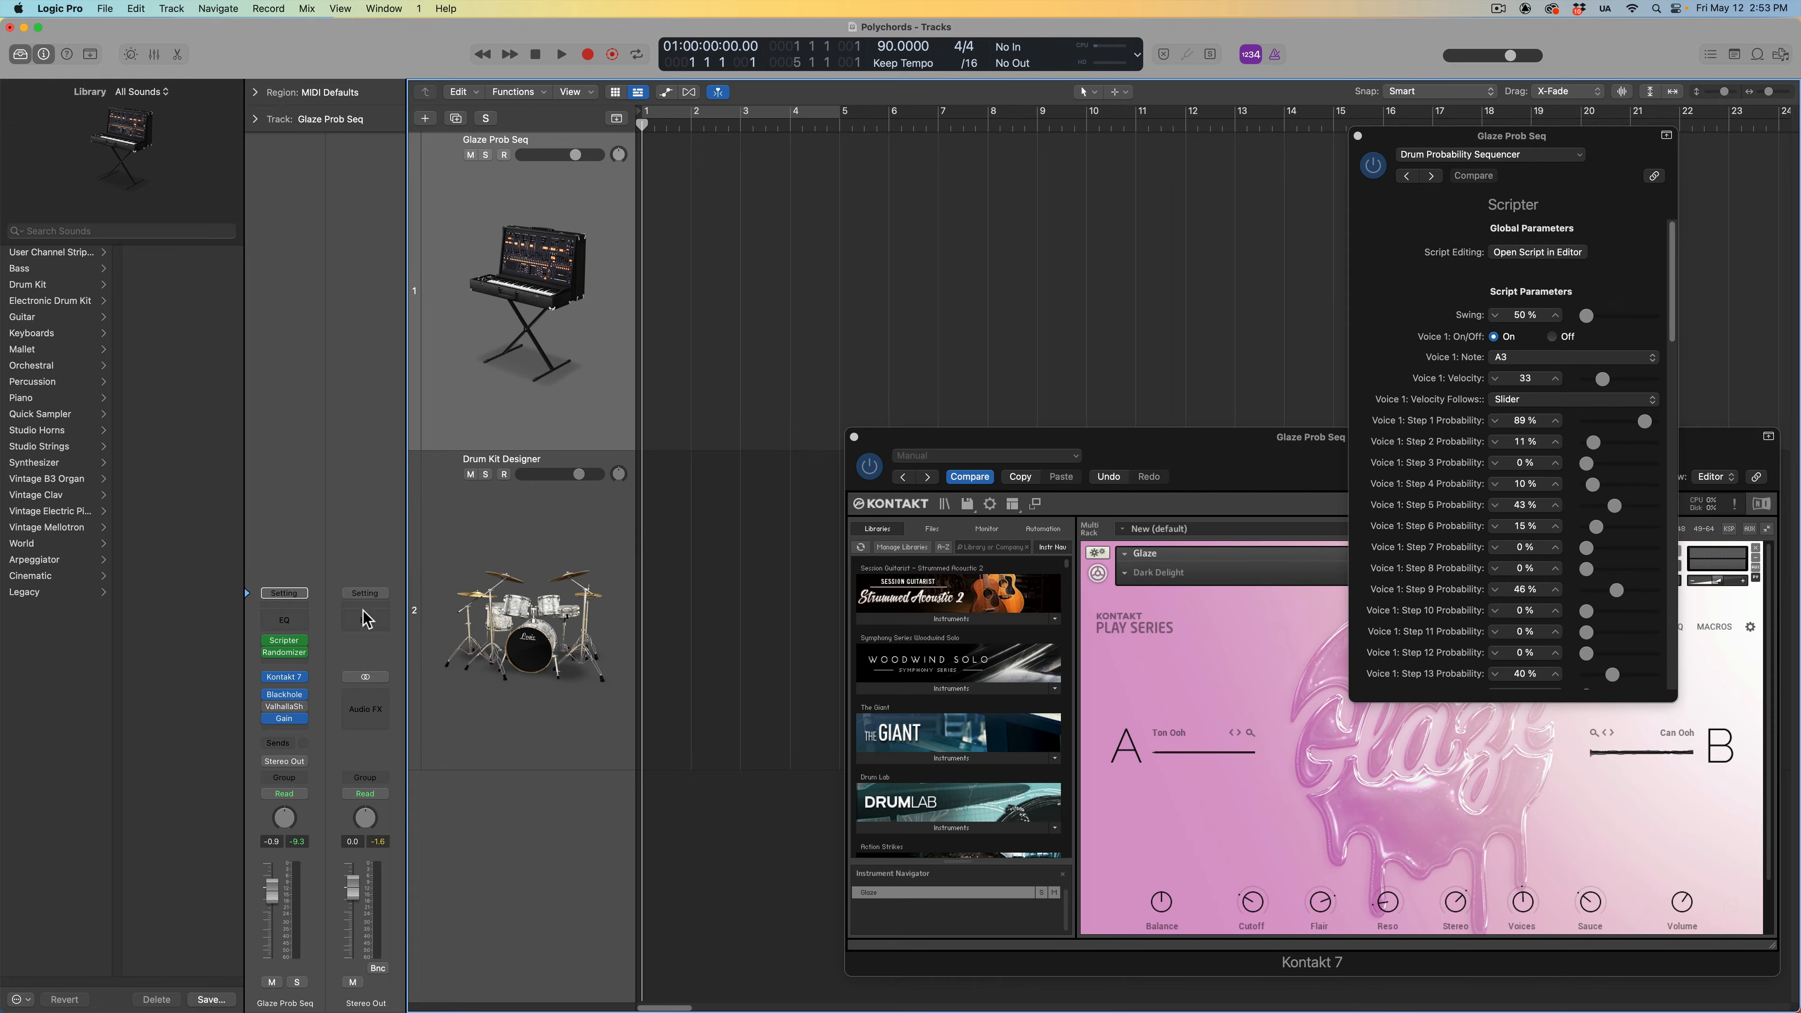
# Step: Set Record MIDI to Track Here after Scripter on both the Glaze Prob Seq and Drum Kit Designer tracks, and start recording
pyautogui.click(305, 647)
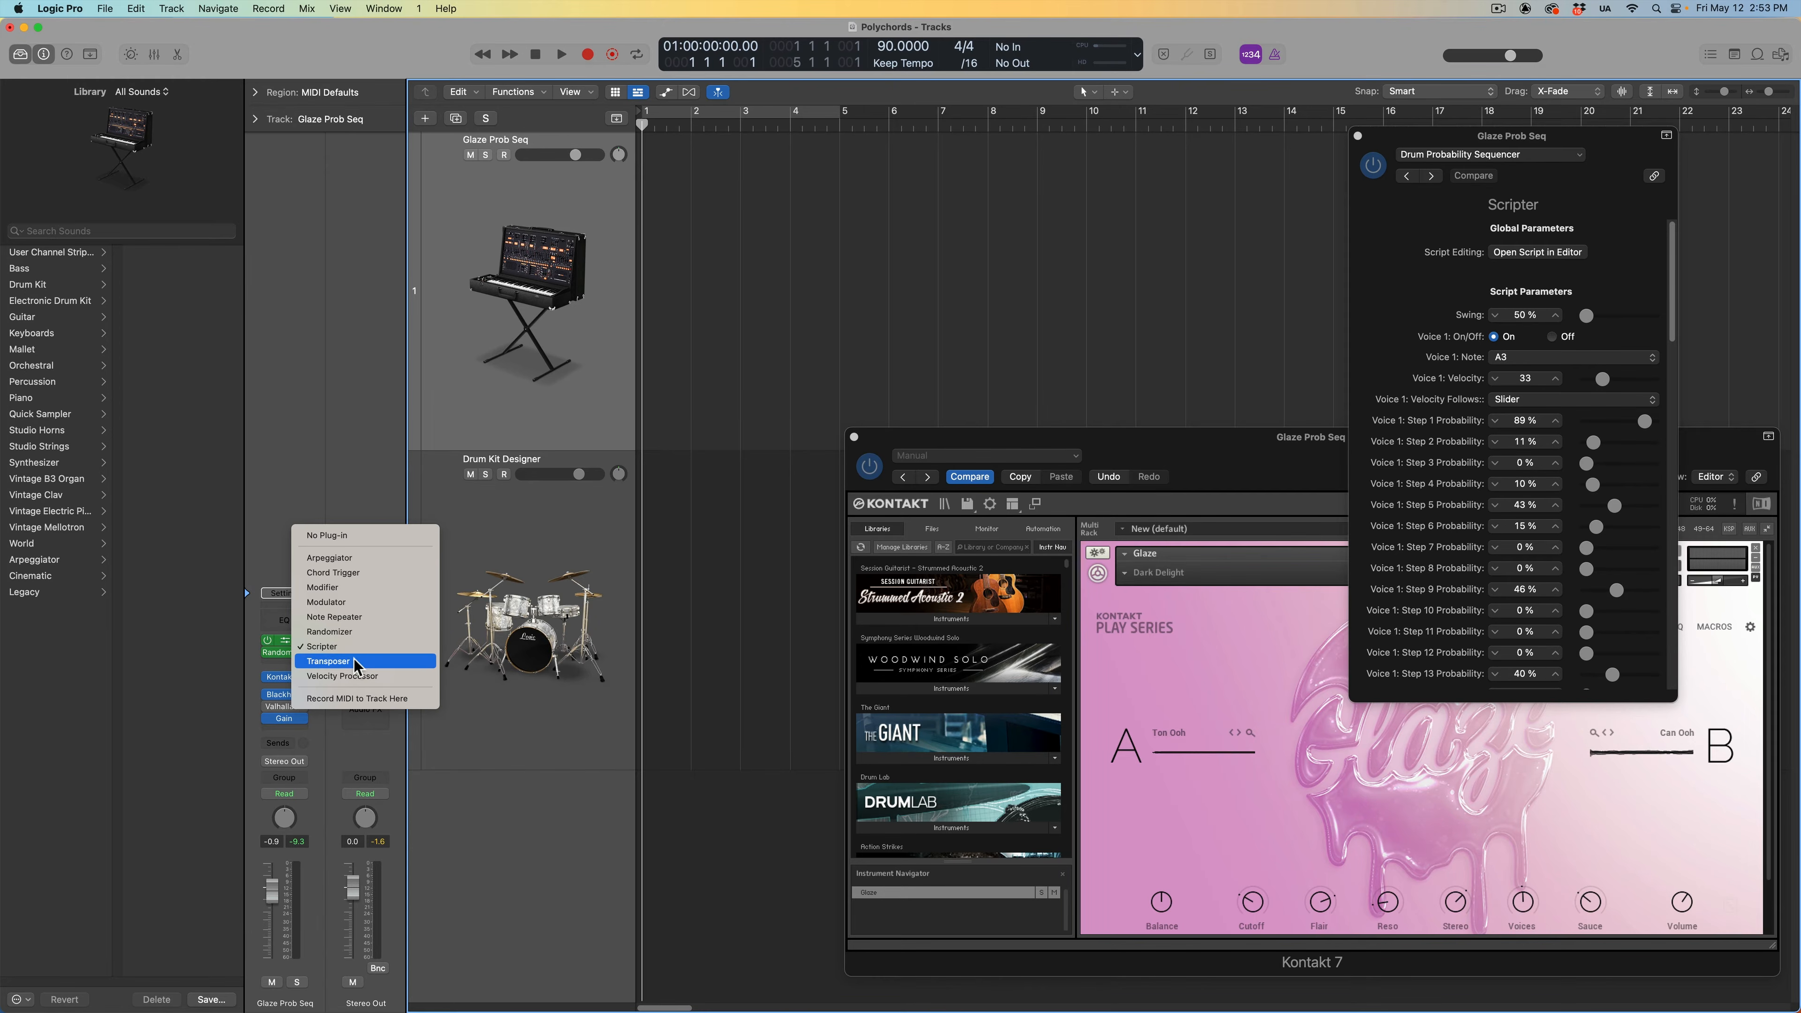
pyautogui.click(406, 699)
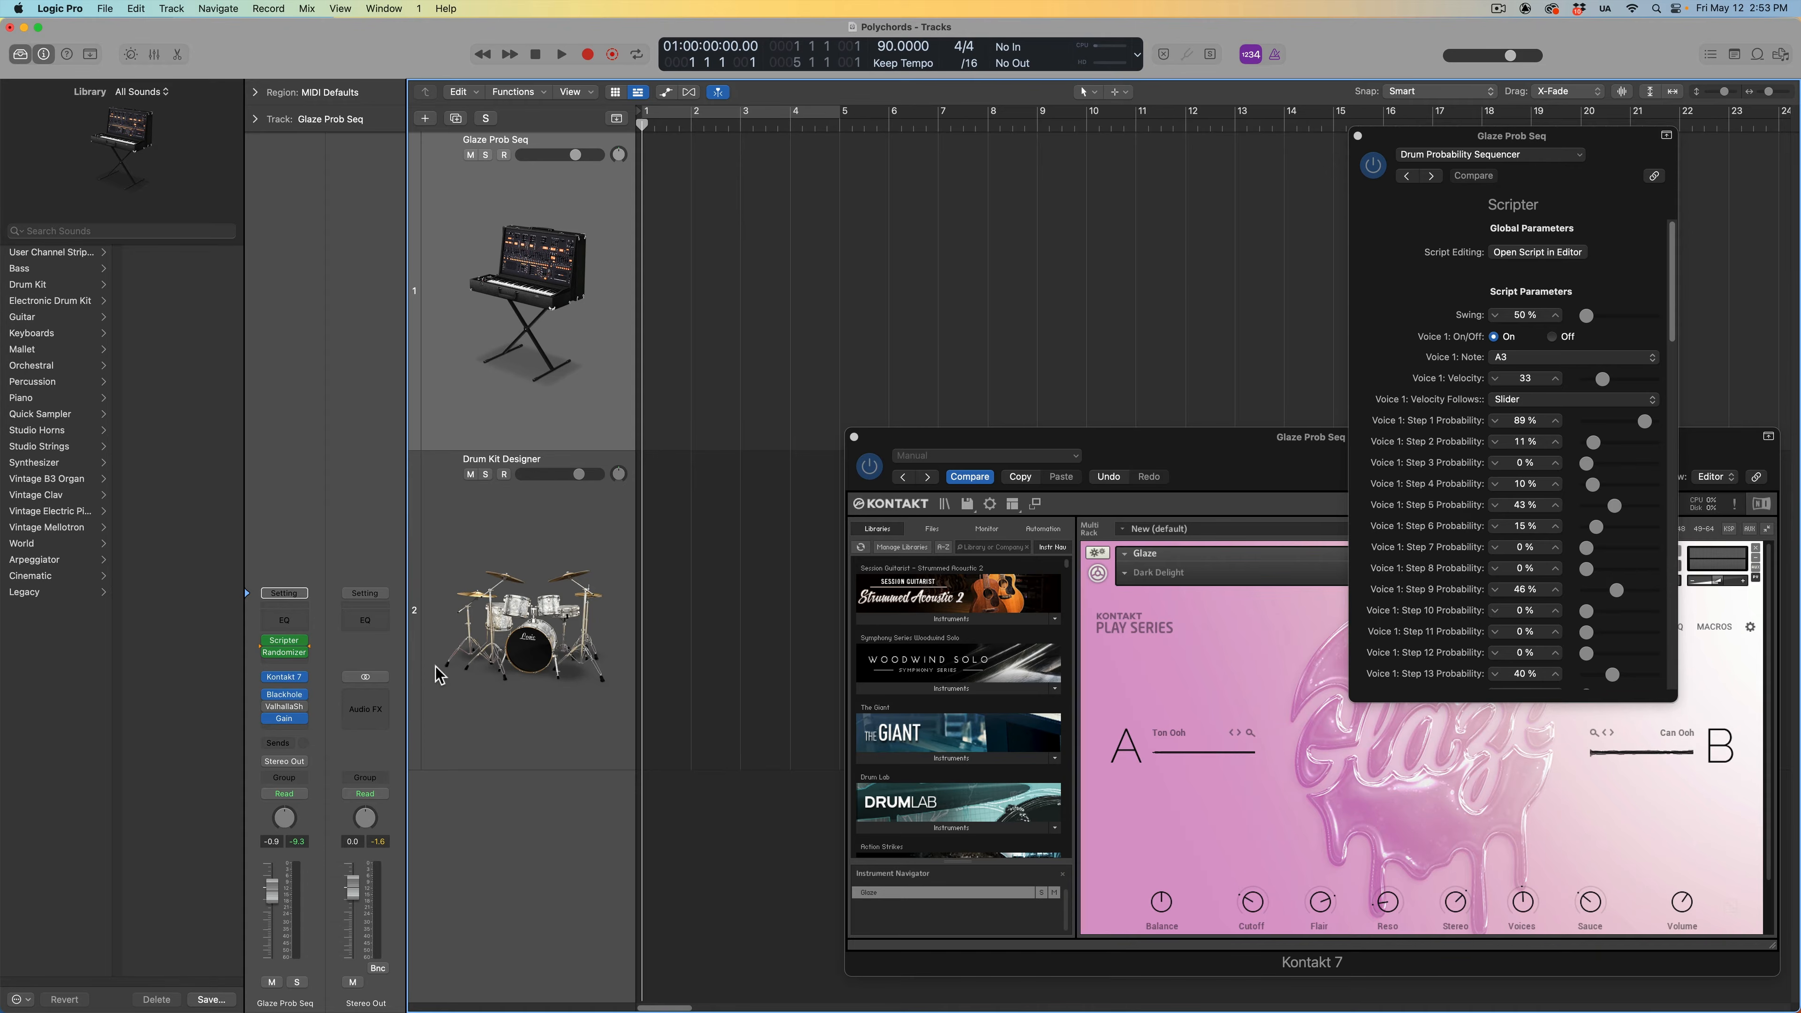
pyautogui.click(468, 662)
pyautogui.click(300, 684)
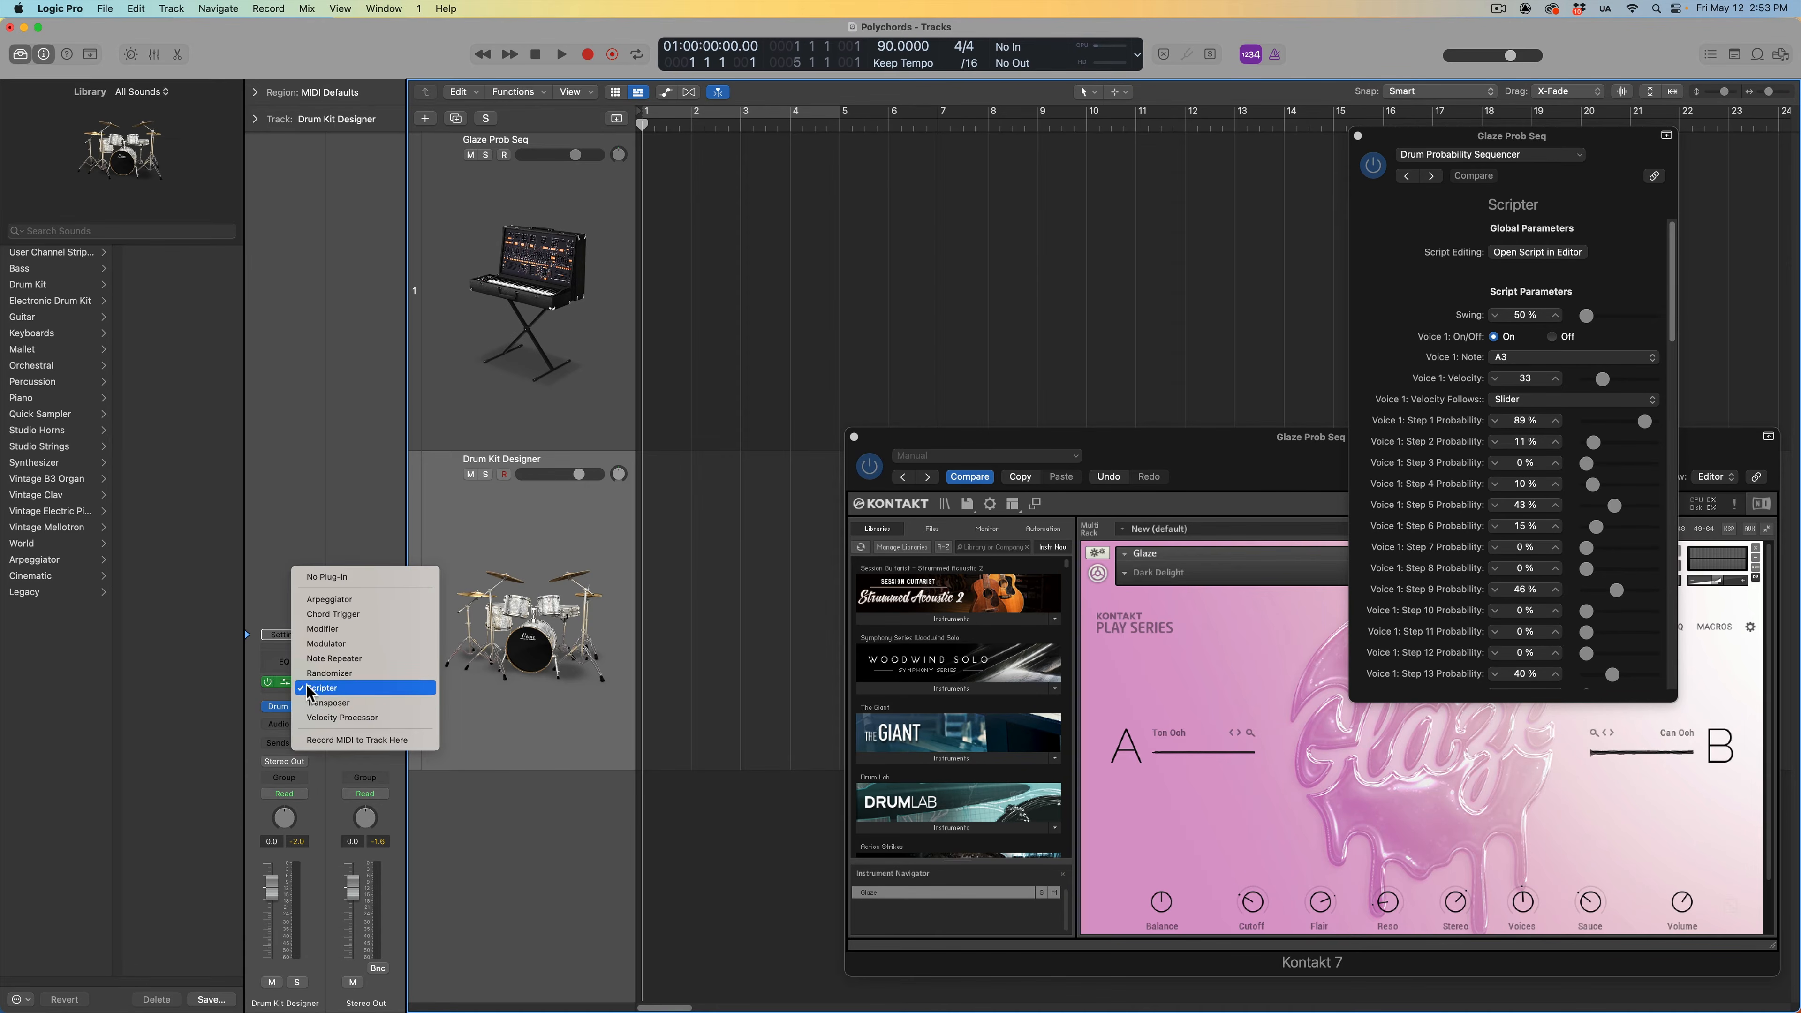
pyautogui.click(342, 742)
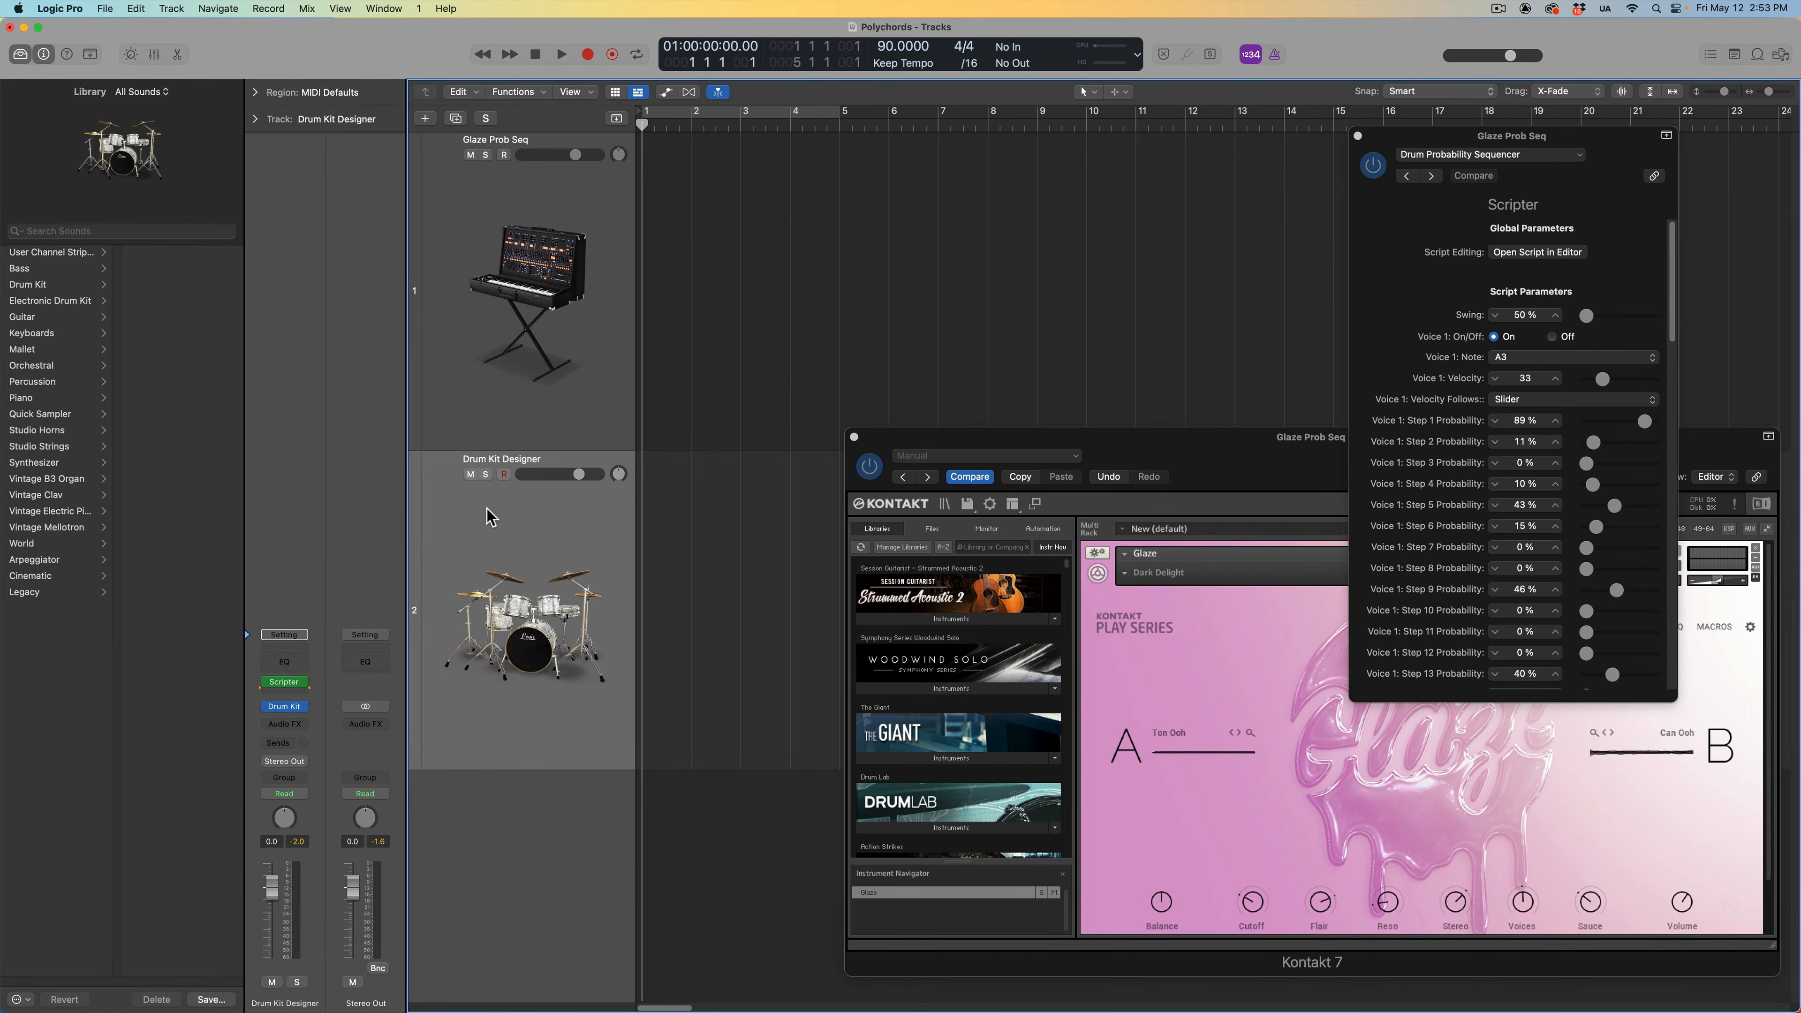
pyautogui.press('r')
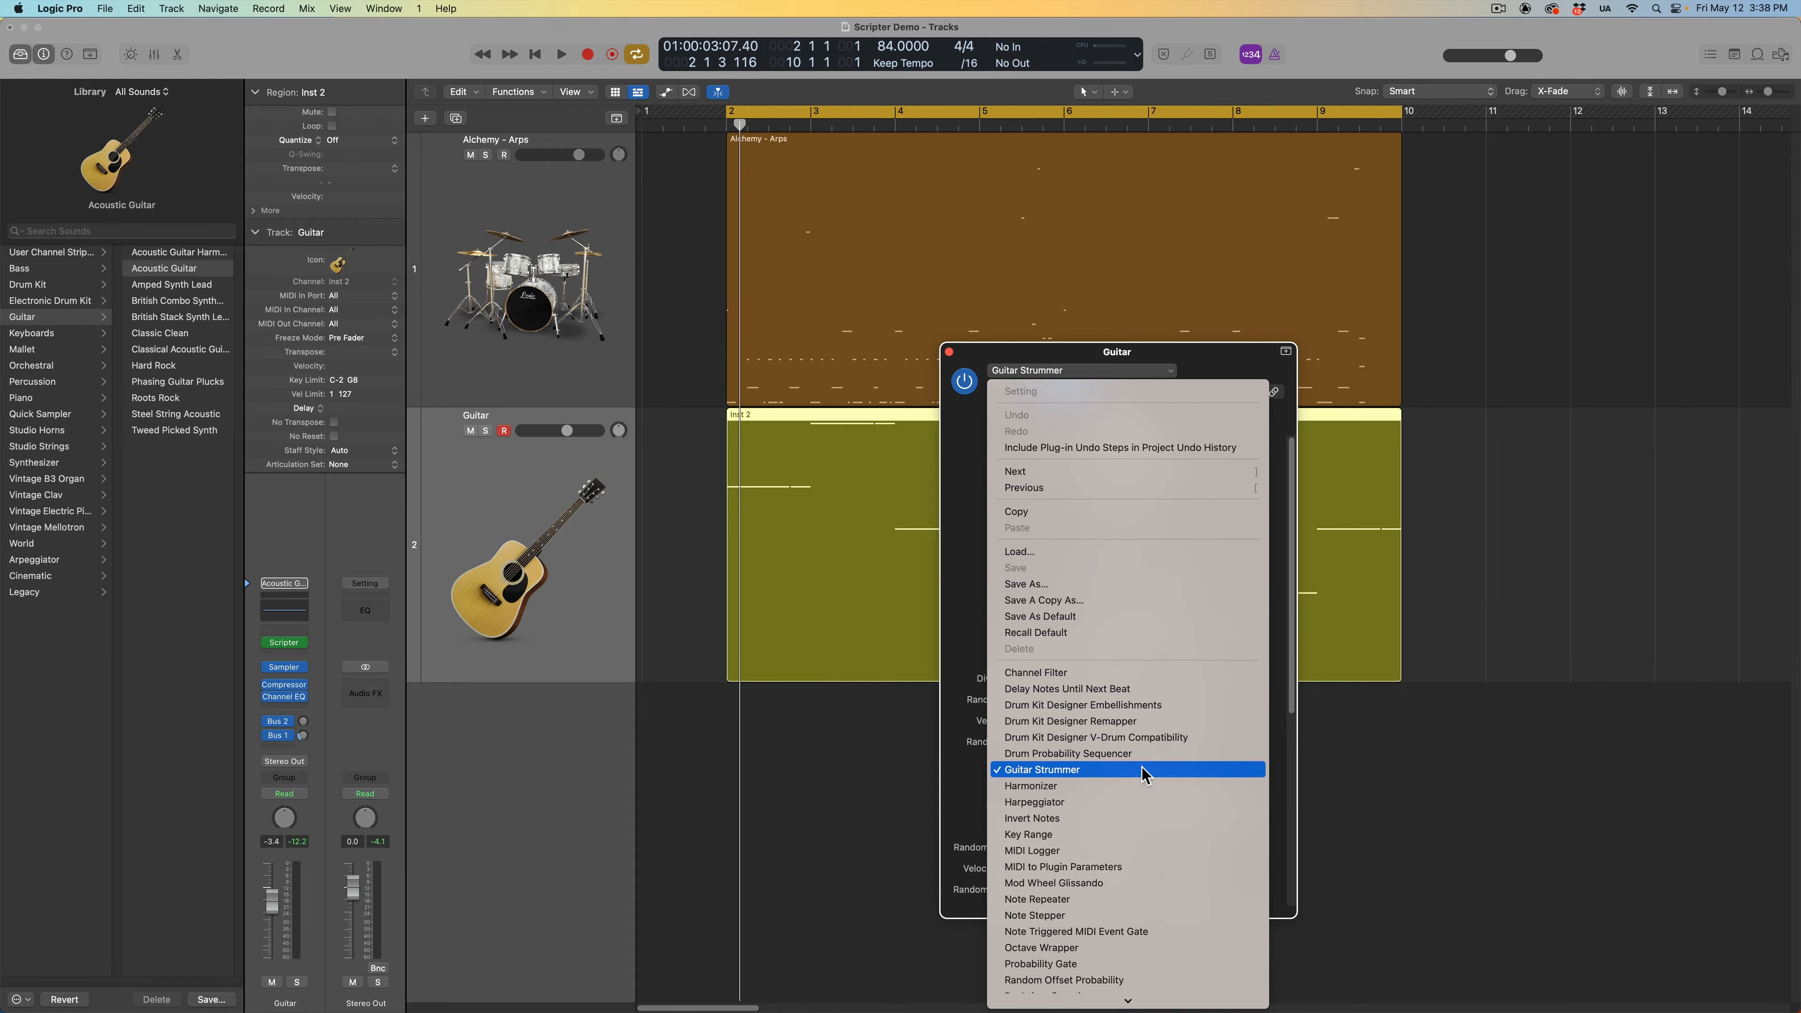
# Step: Keep the Guitar Strummer preset on the Guitar track, and set its strum Direction to Down and Division to 107 ms
pyautogui.click(969, 614)
pyautogui.moveTo(1292, 911); pyautogui.dragTo(1701, 849)
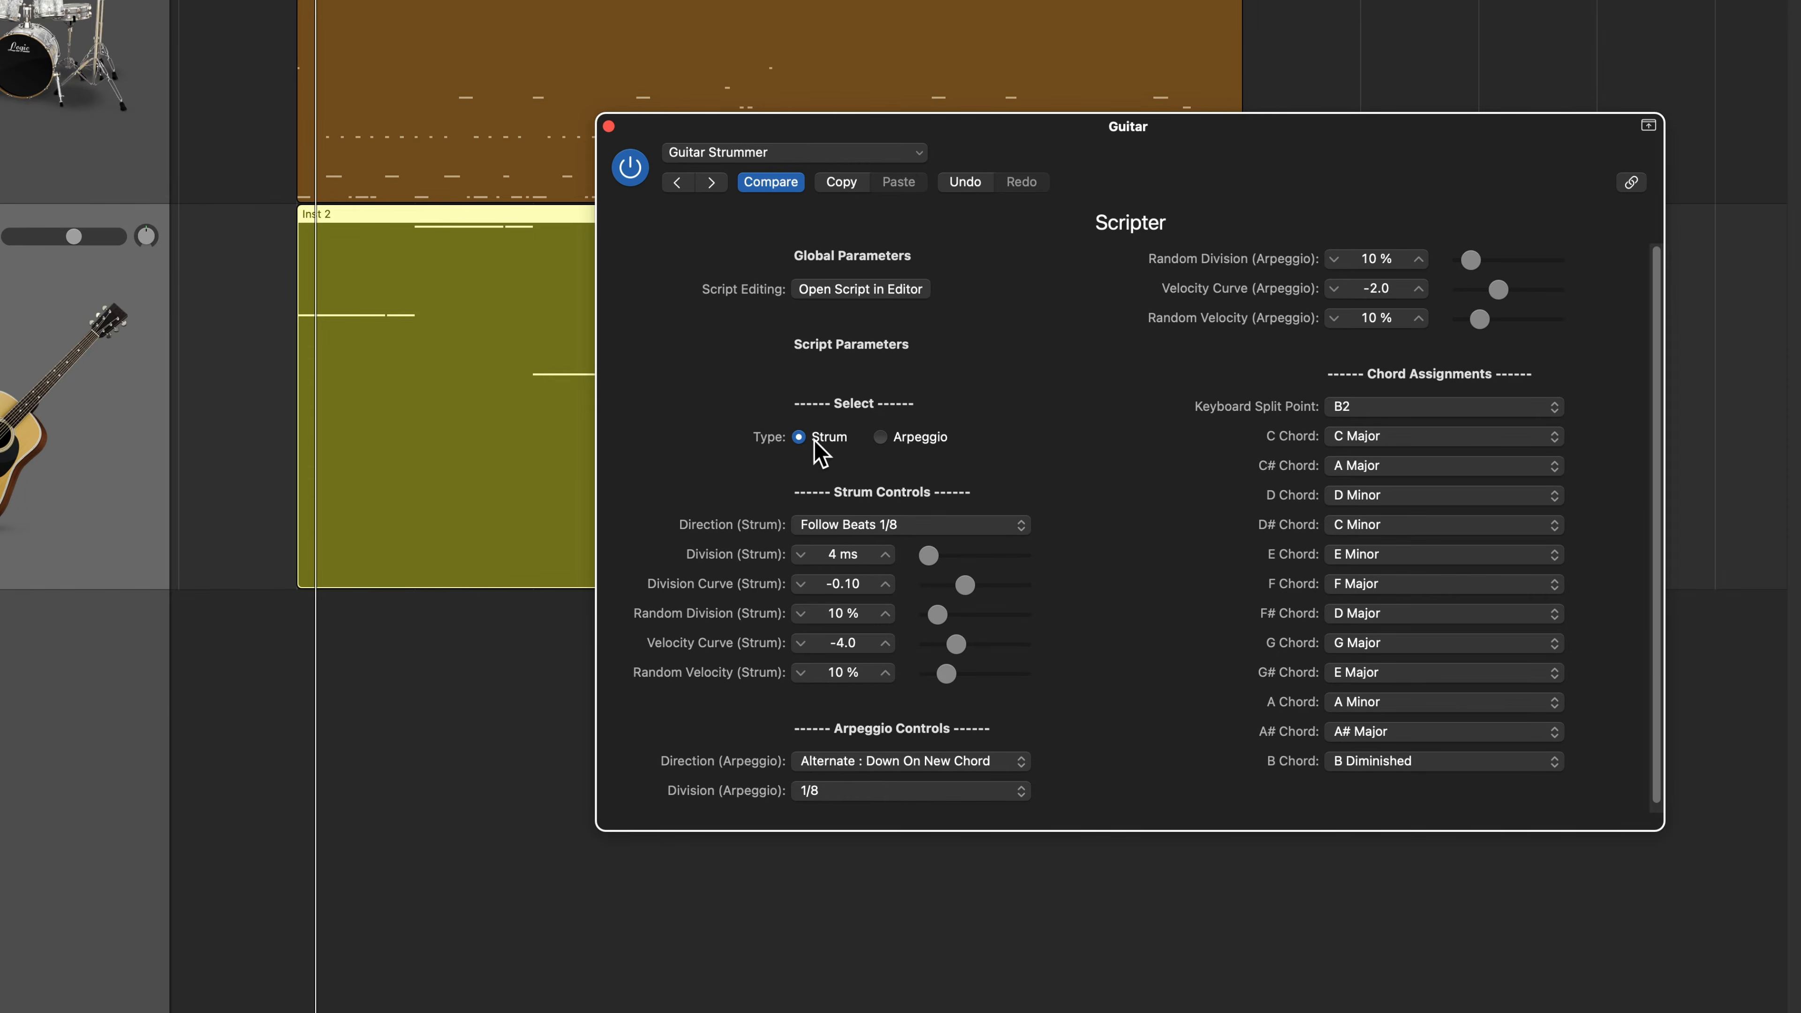
pyautogui.click(872, 525)
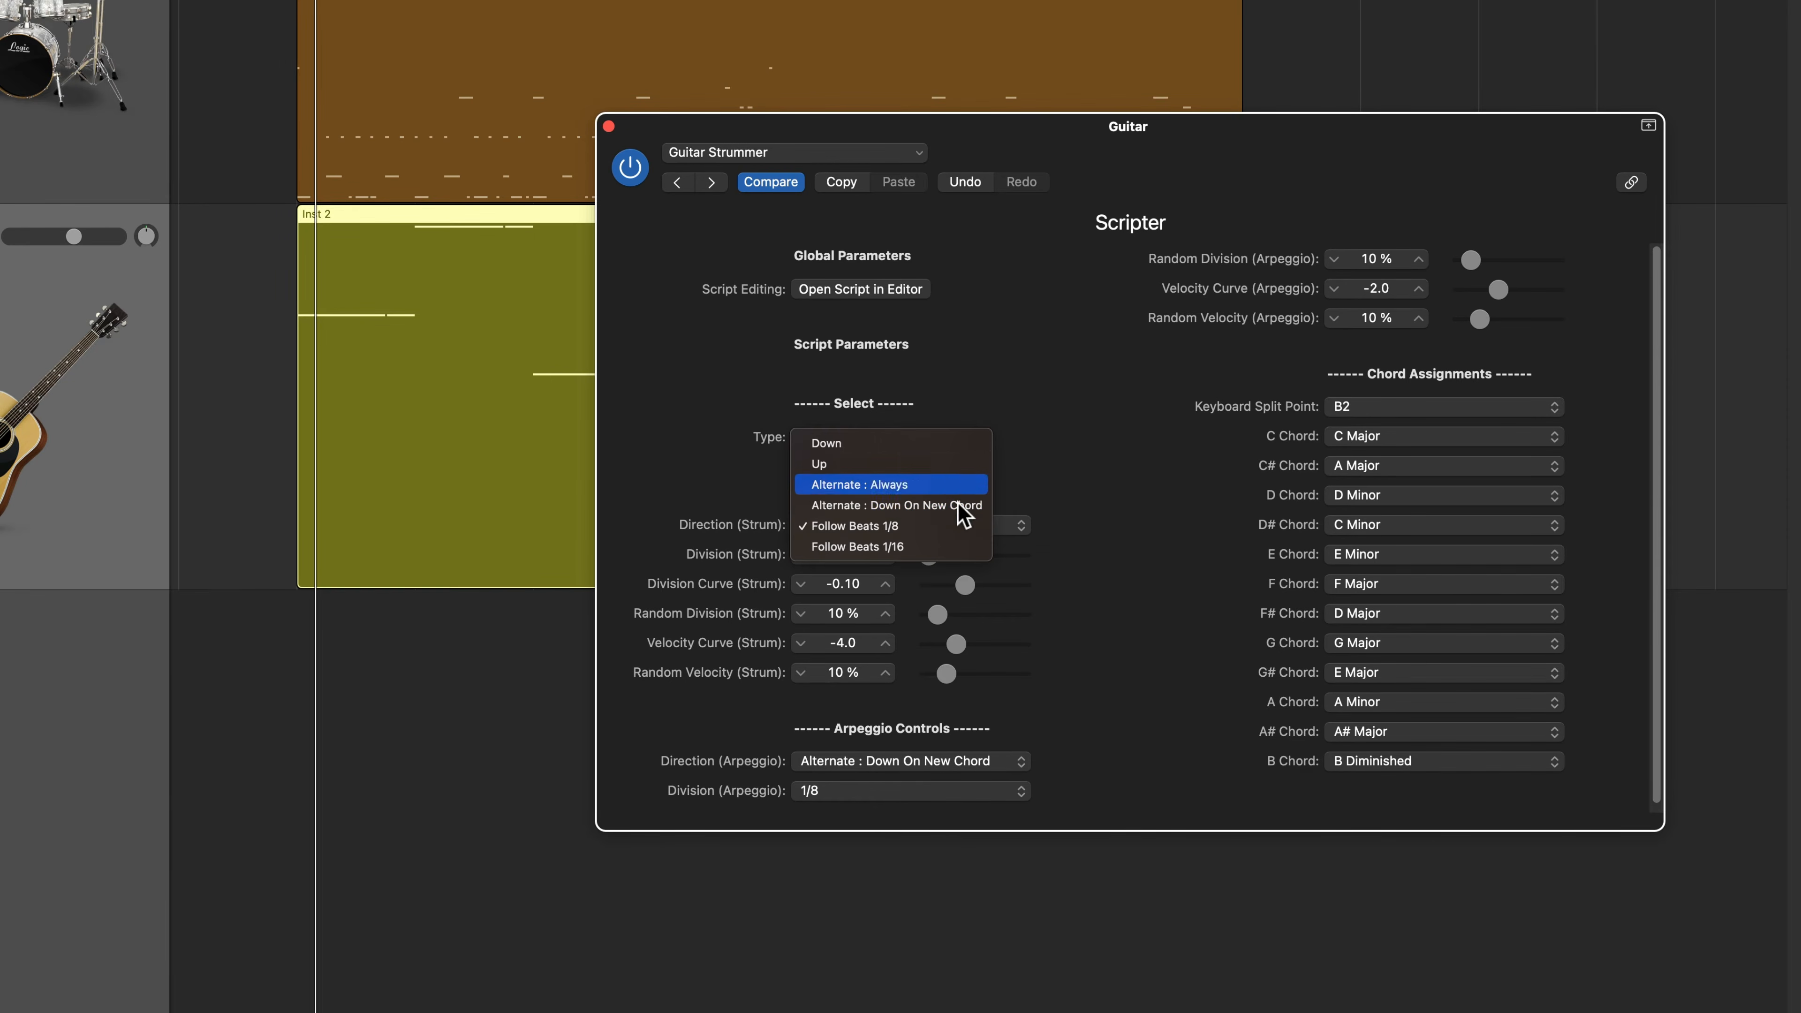
pyautogui.click(943, 448)
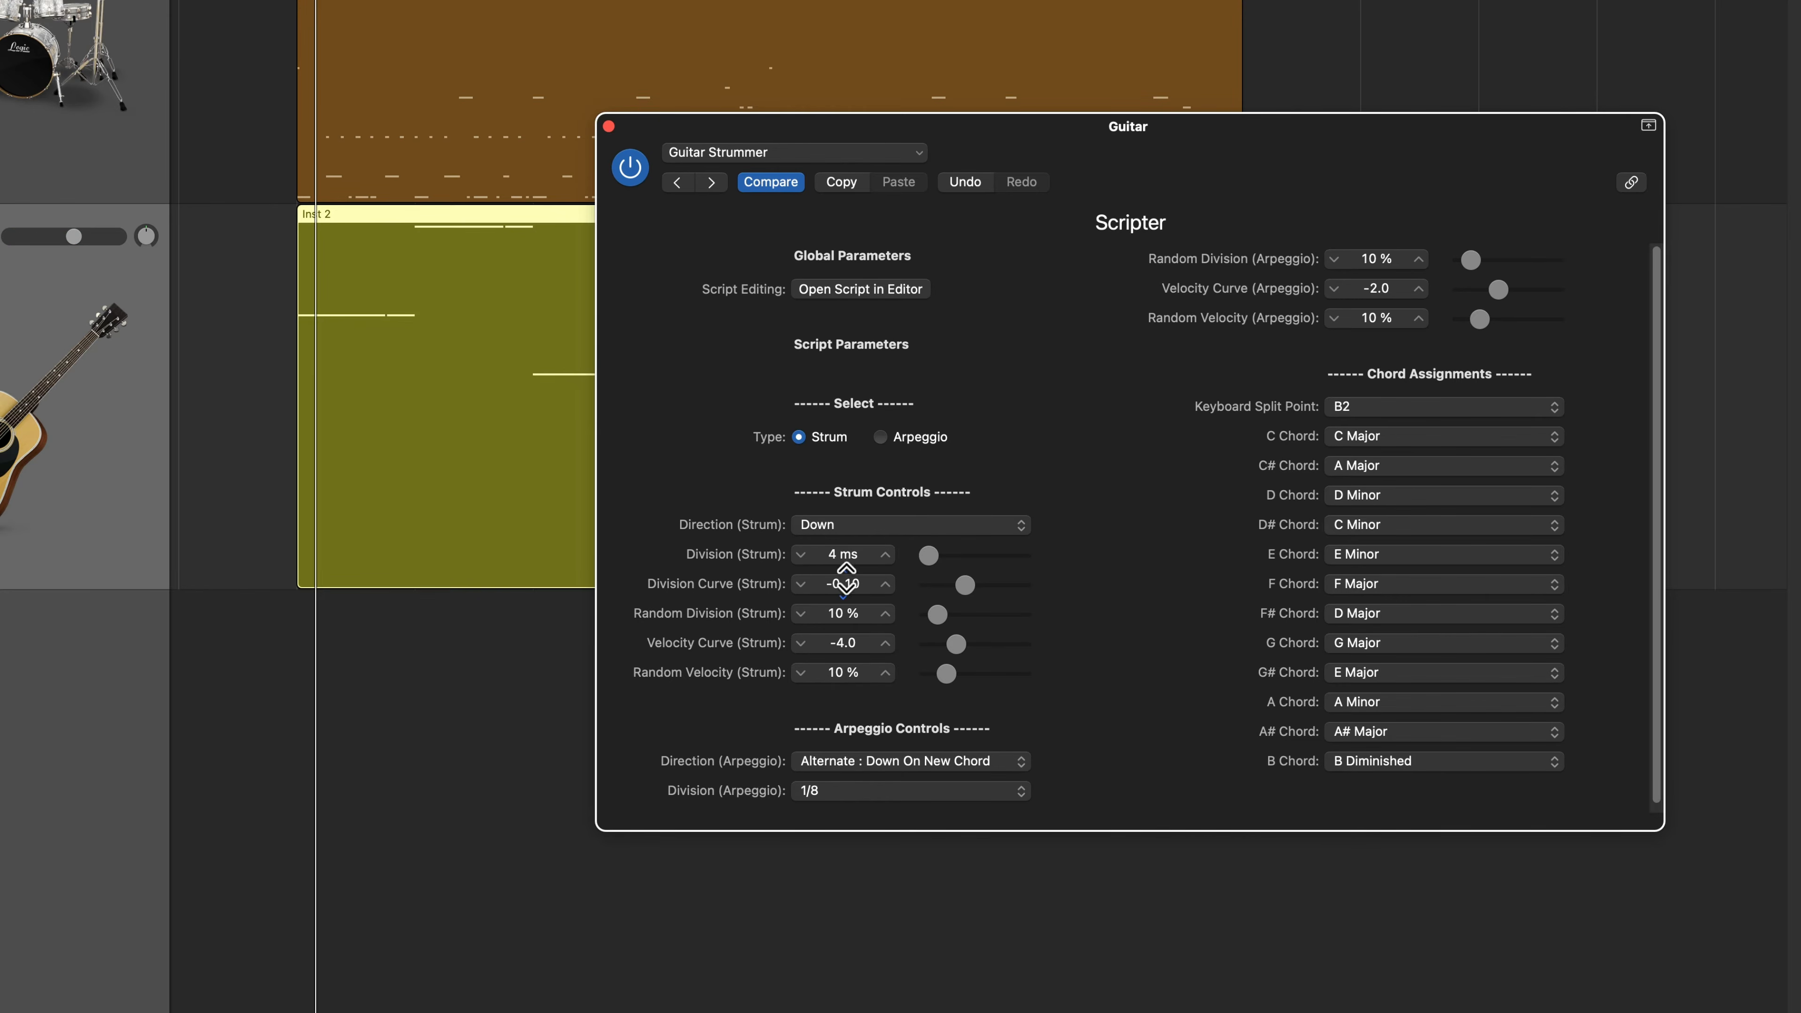
pyautogui.moveTo(927, 555); pyautogui.dragTo(948, 556)
# Step: Set the strum Direction to Up and play the guitar region
pyautogui.click(913, 527)
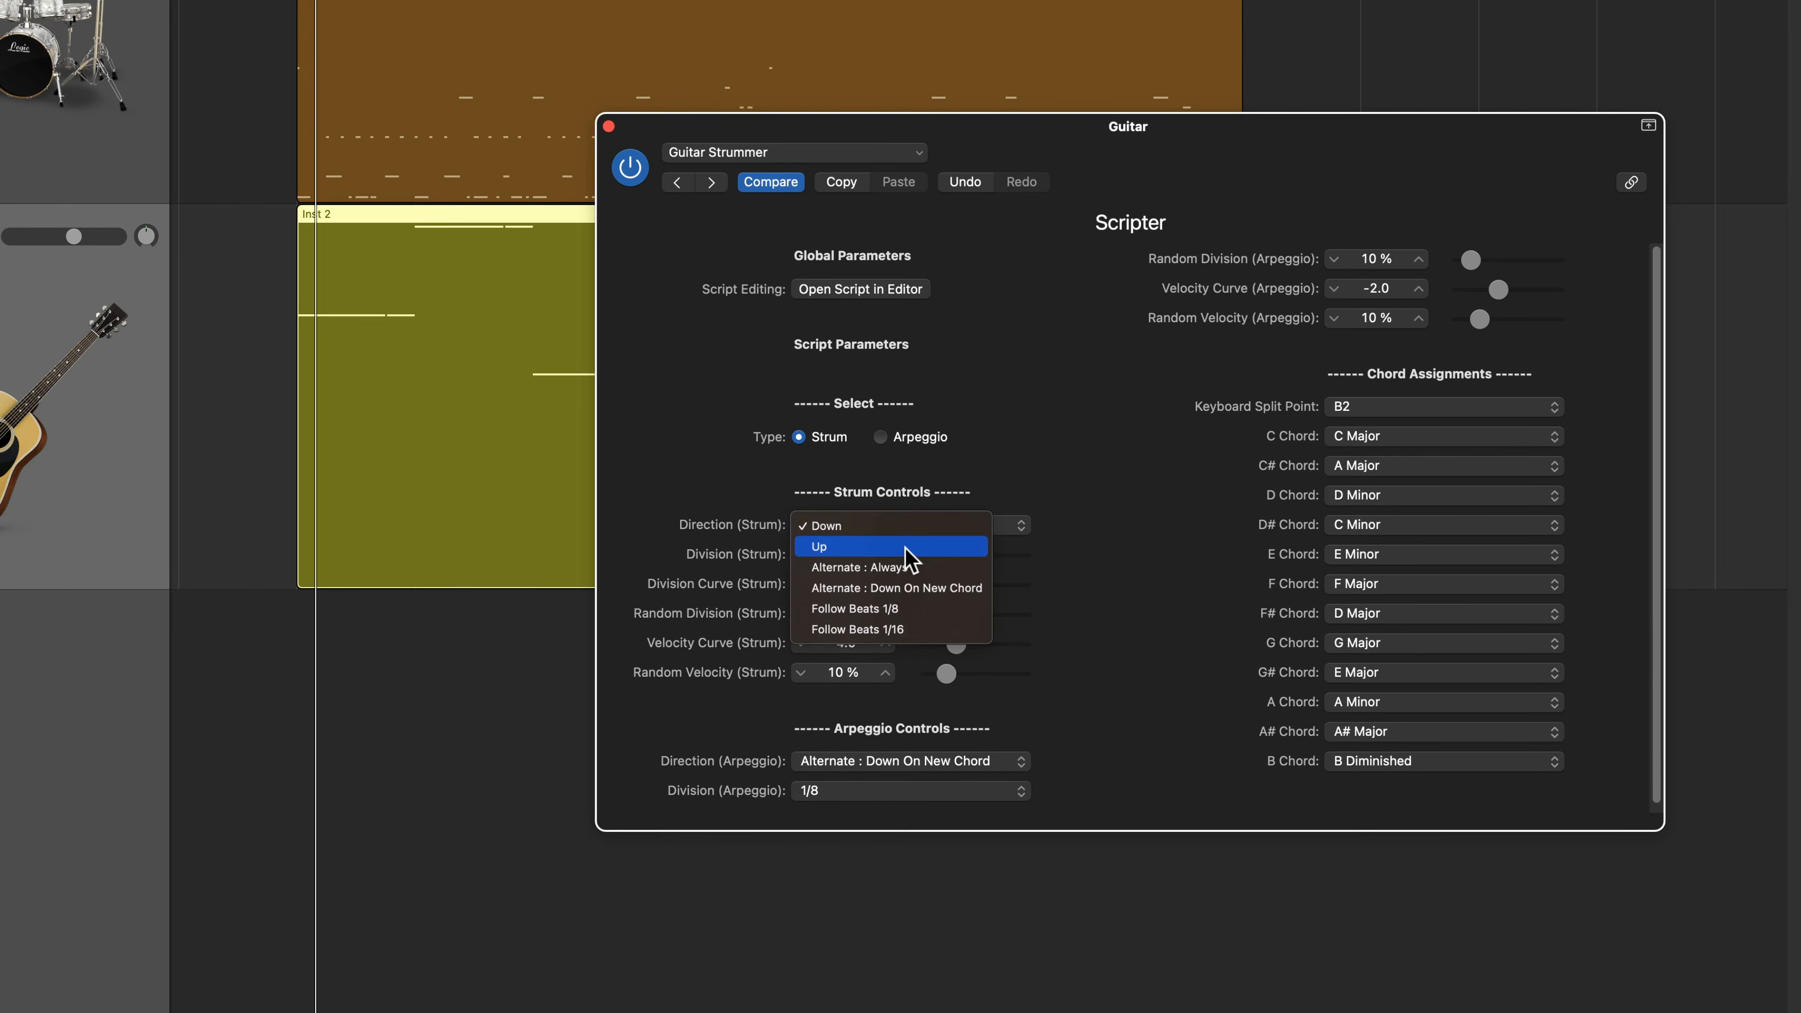
pyautogui.click(906, 548)
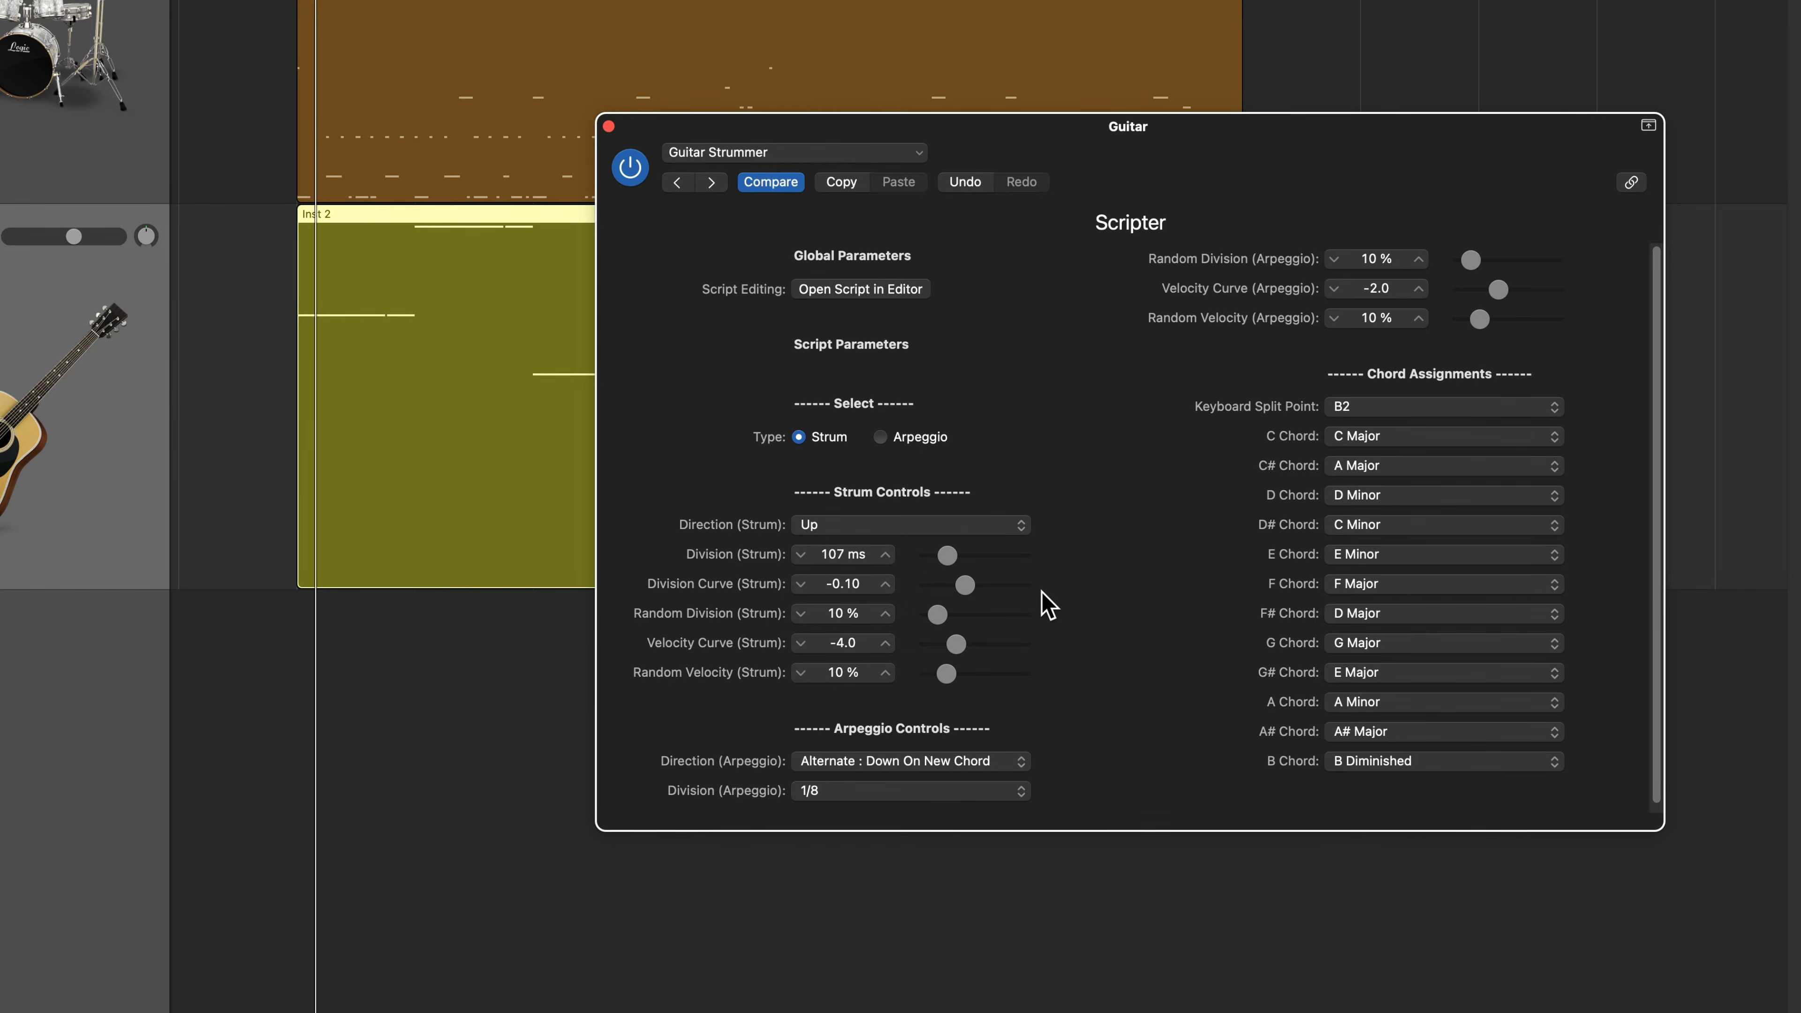
pyautogui.press('space')
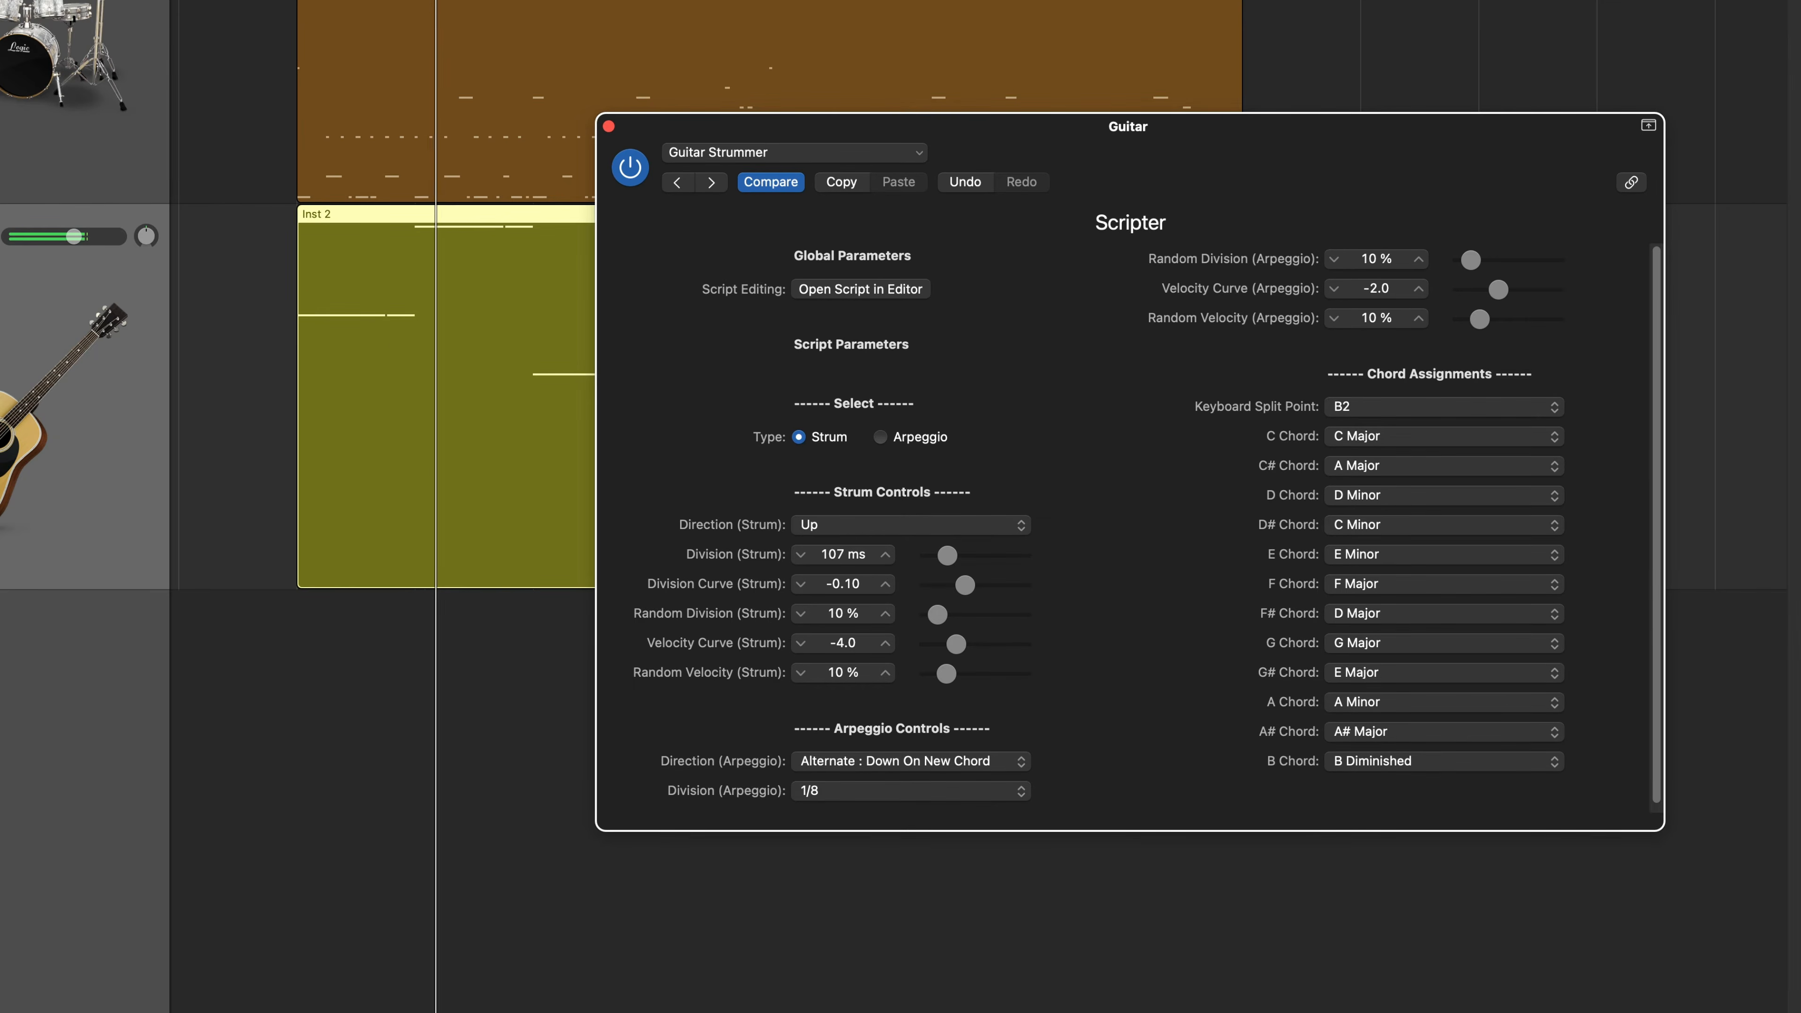
pyautogui.click(464, 432)
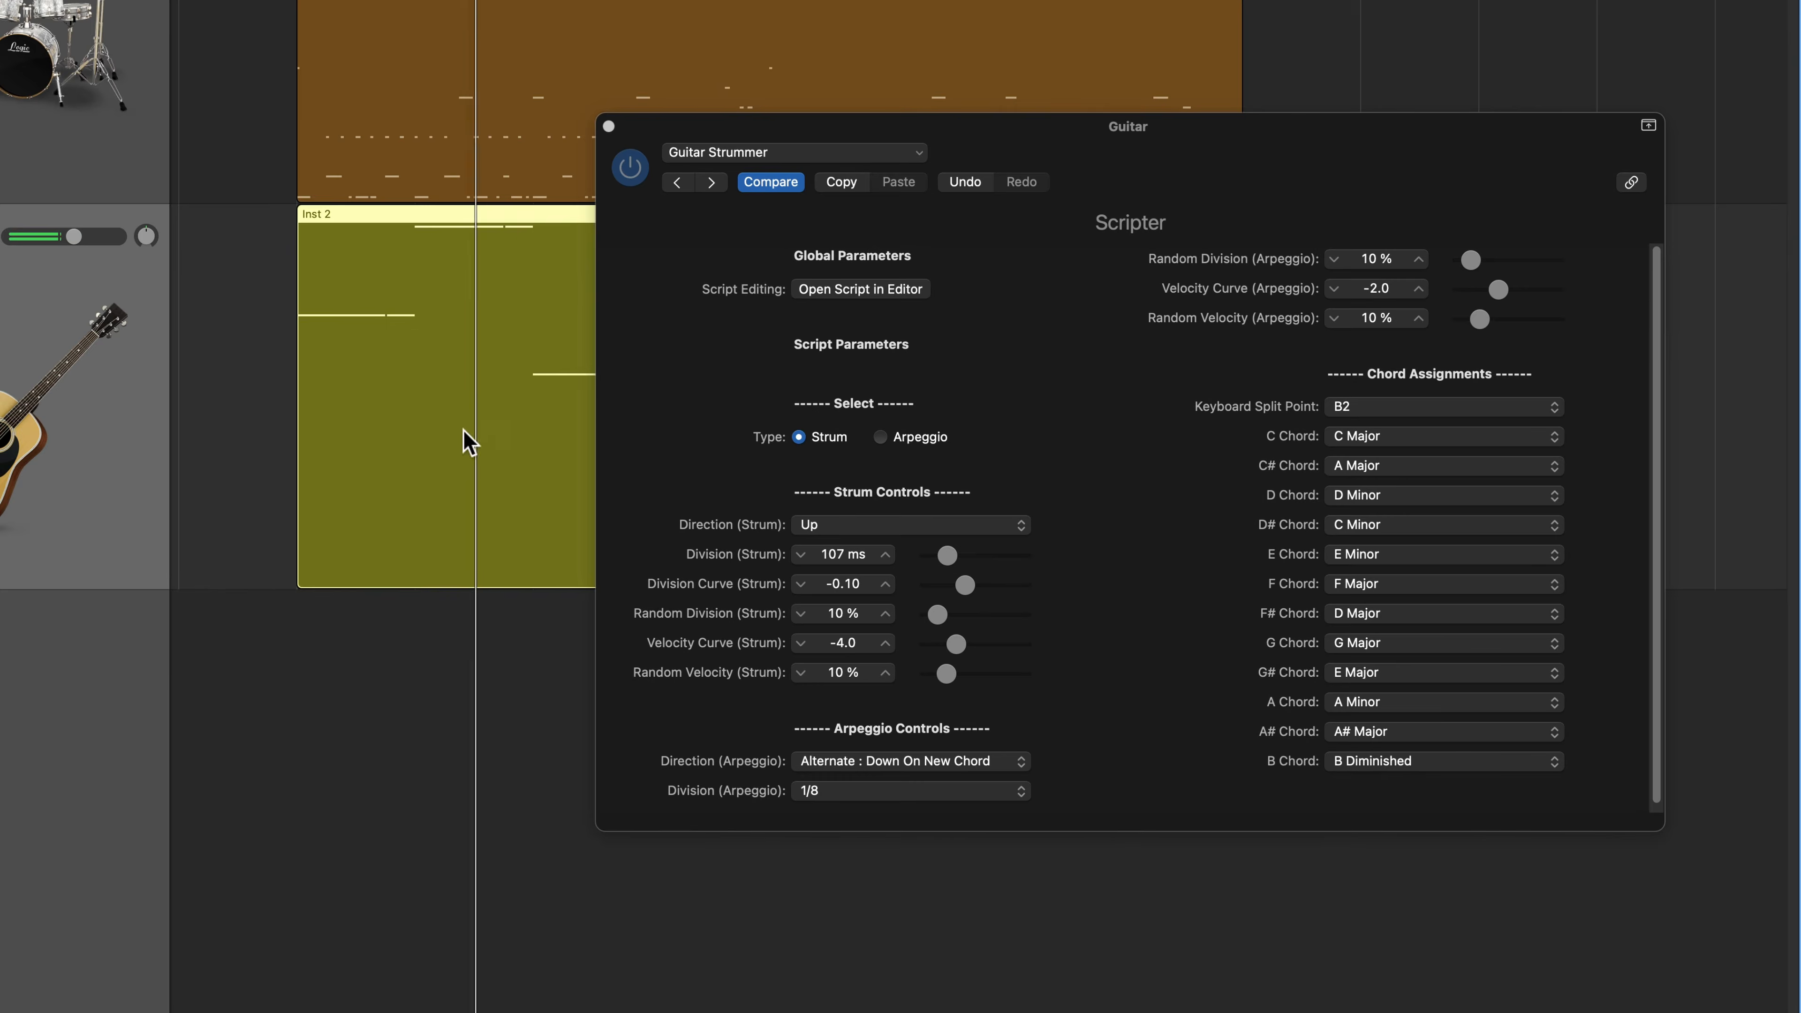
# Step: Try the strum Direction Alternate : Always during playback, and set it to Alternate : Down On New Chord
pyautogui.click(946, 526)
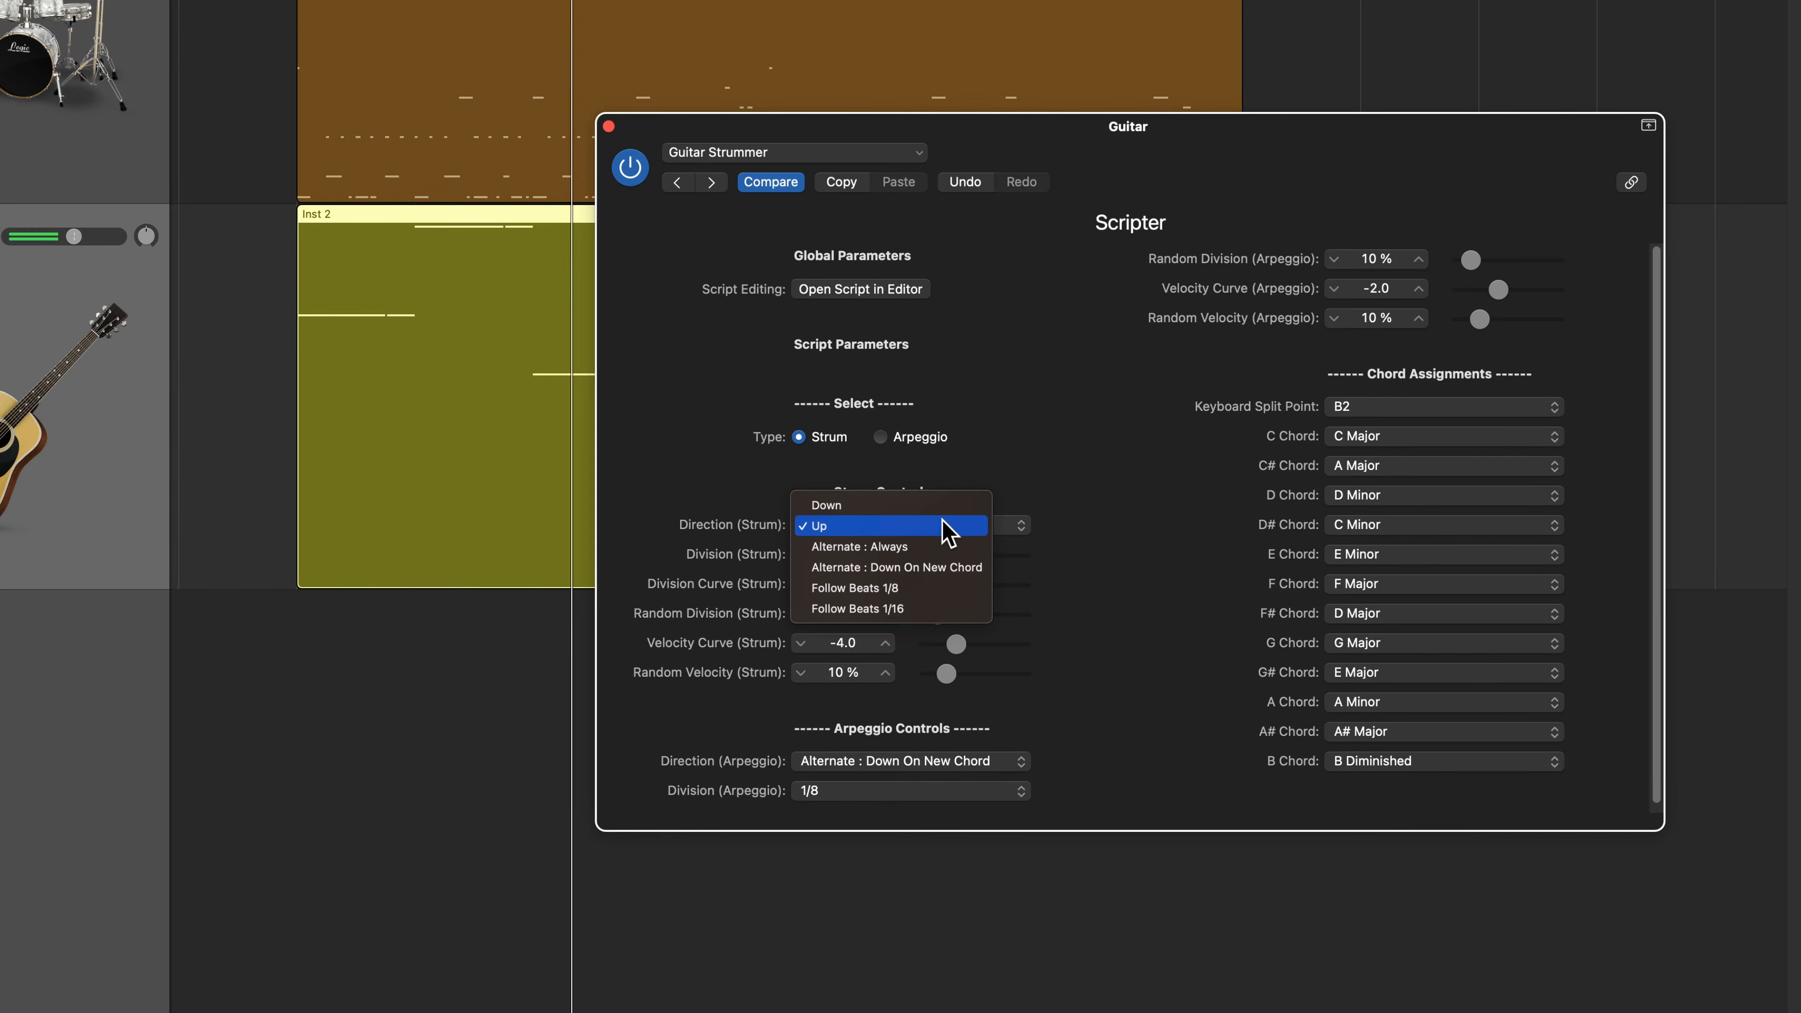
pyautogui.click(934, 550)
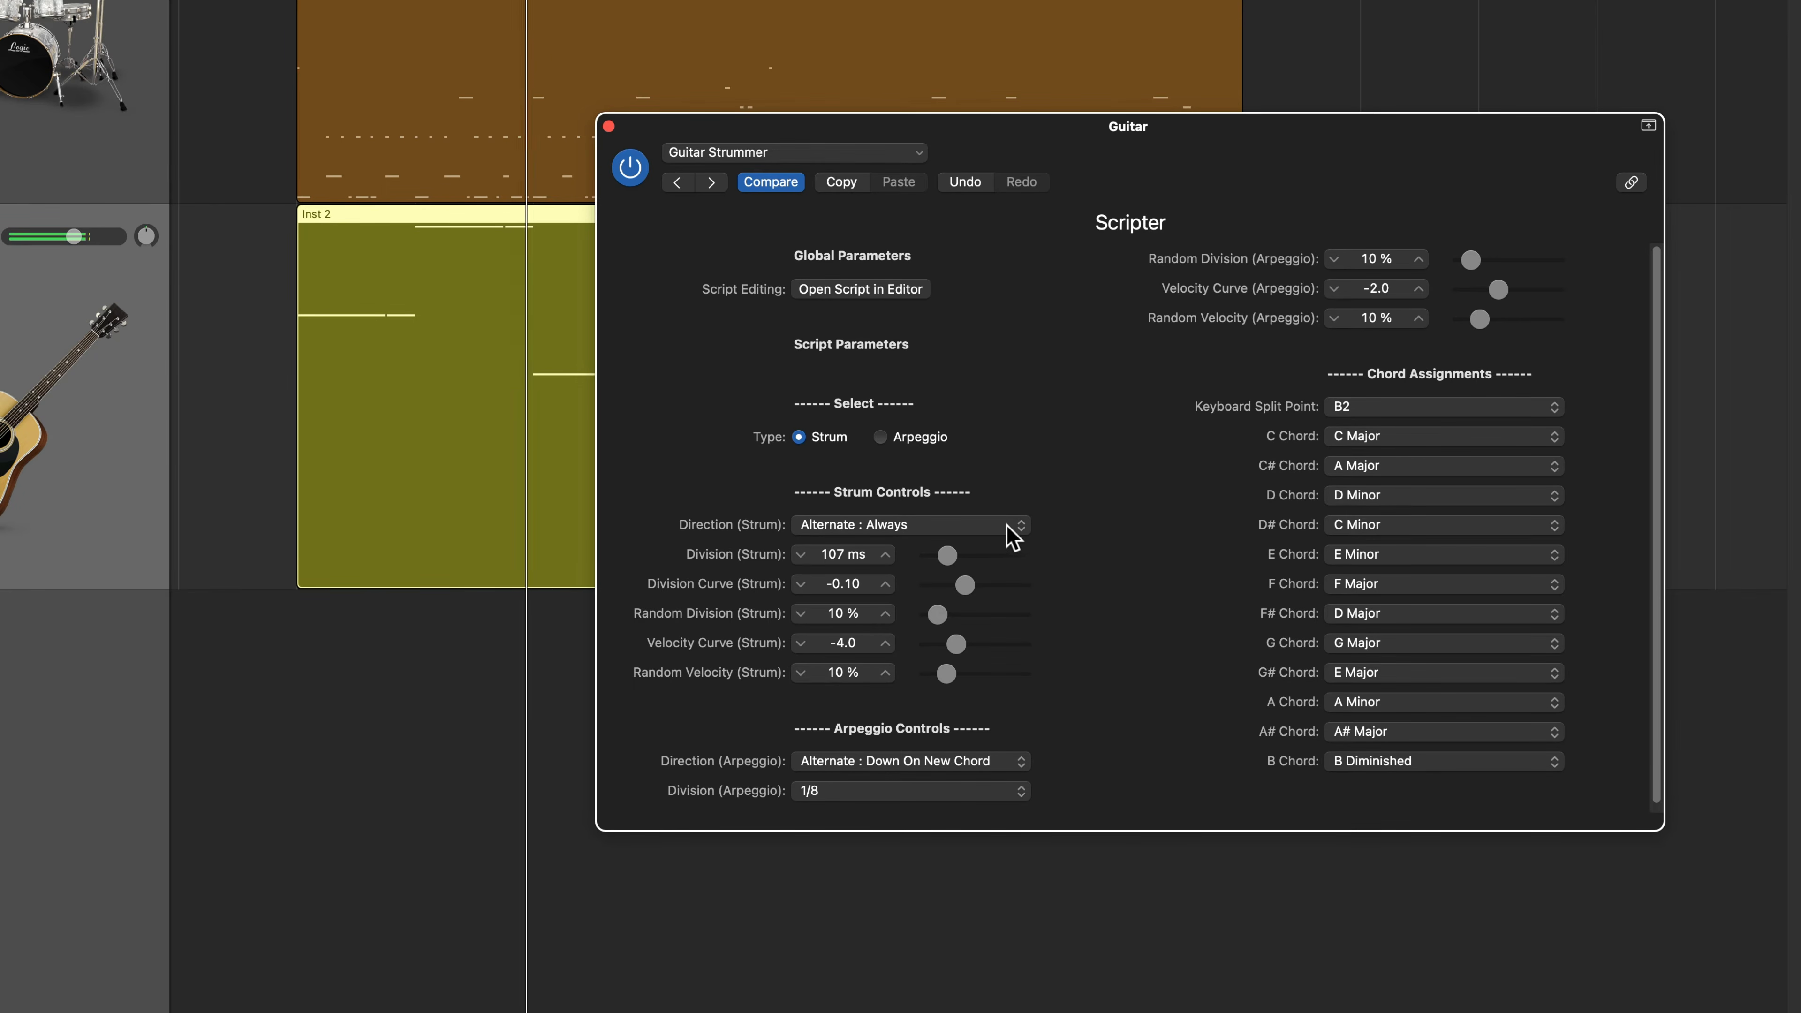
pyautogui.click(984, 524)
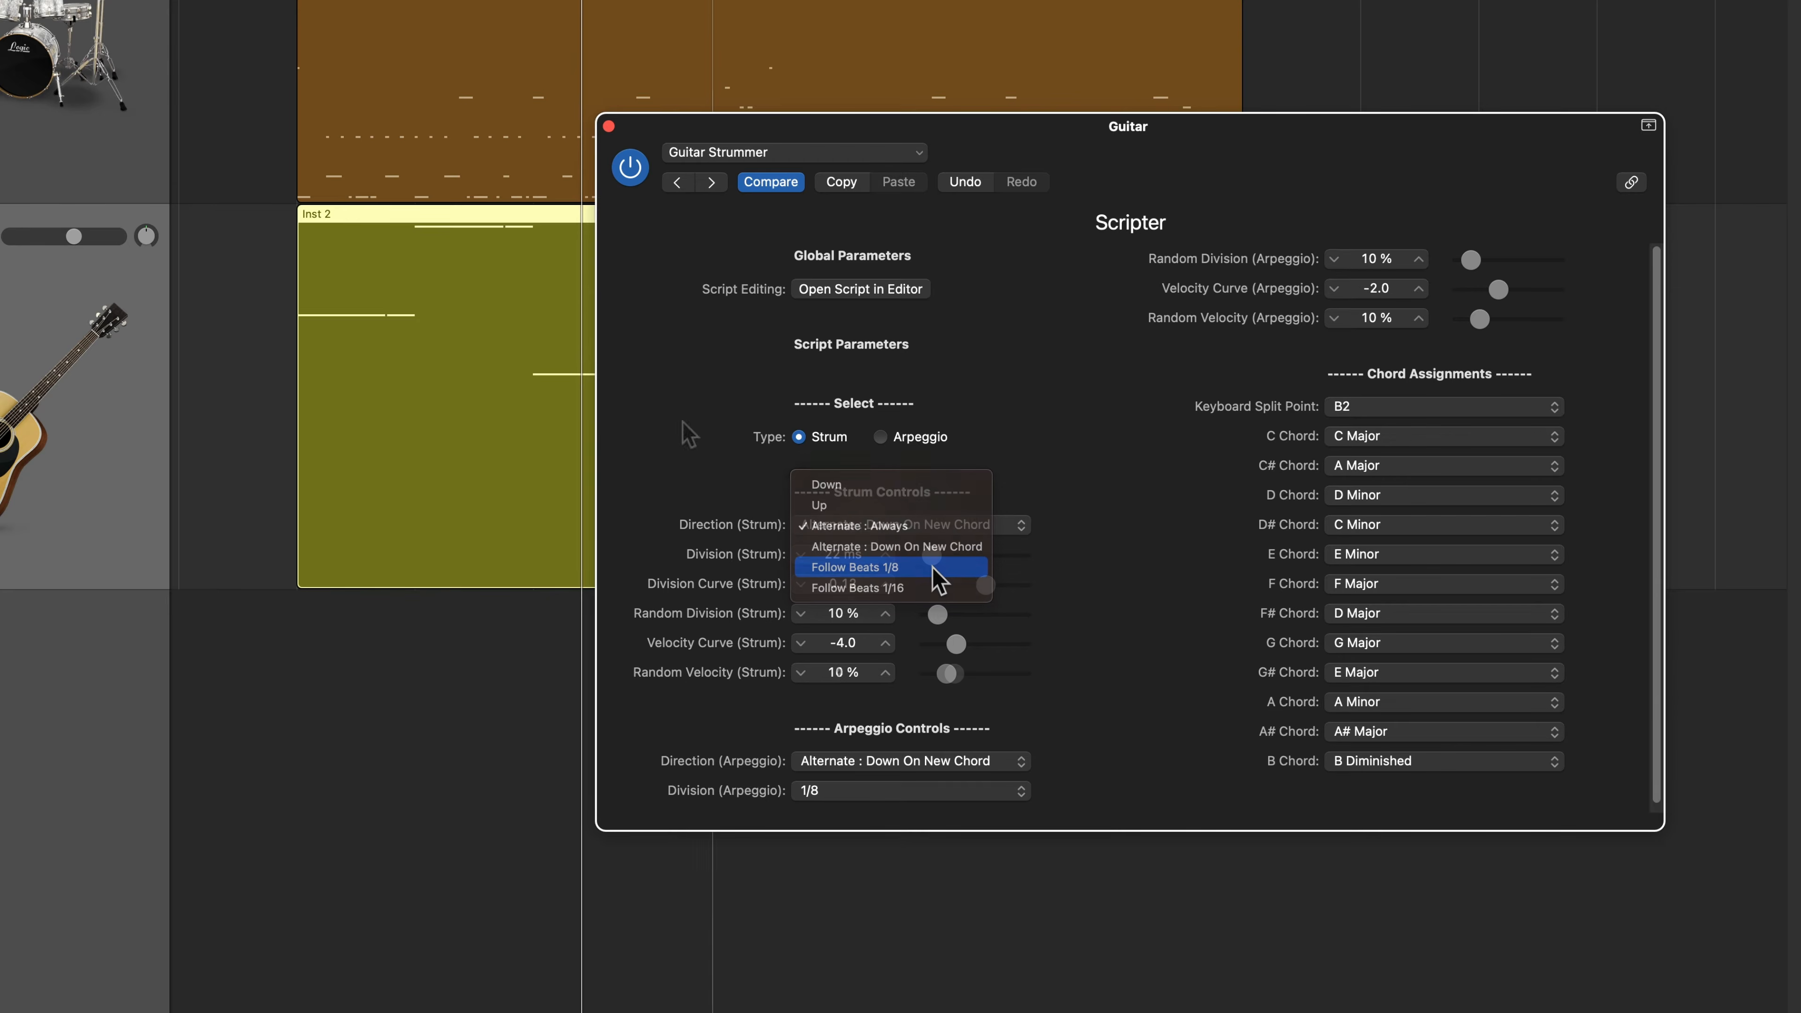
pyautogui.click(895, 546)
# Step: Switch the Guitar Strummer to Arpeggio, keeping Direction at Alternate : Down On New Chord and Division at 1/8, and audition the guitar region
pyautogui.click(881, 435)
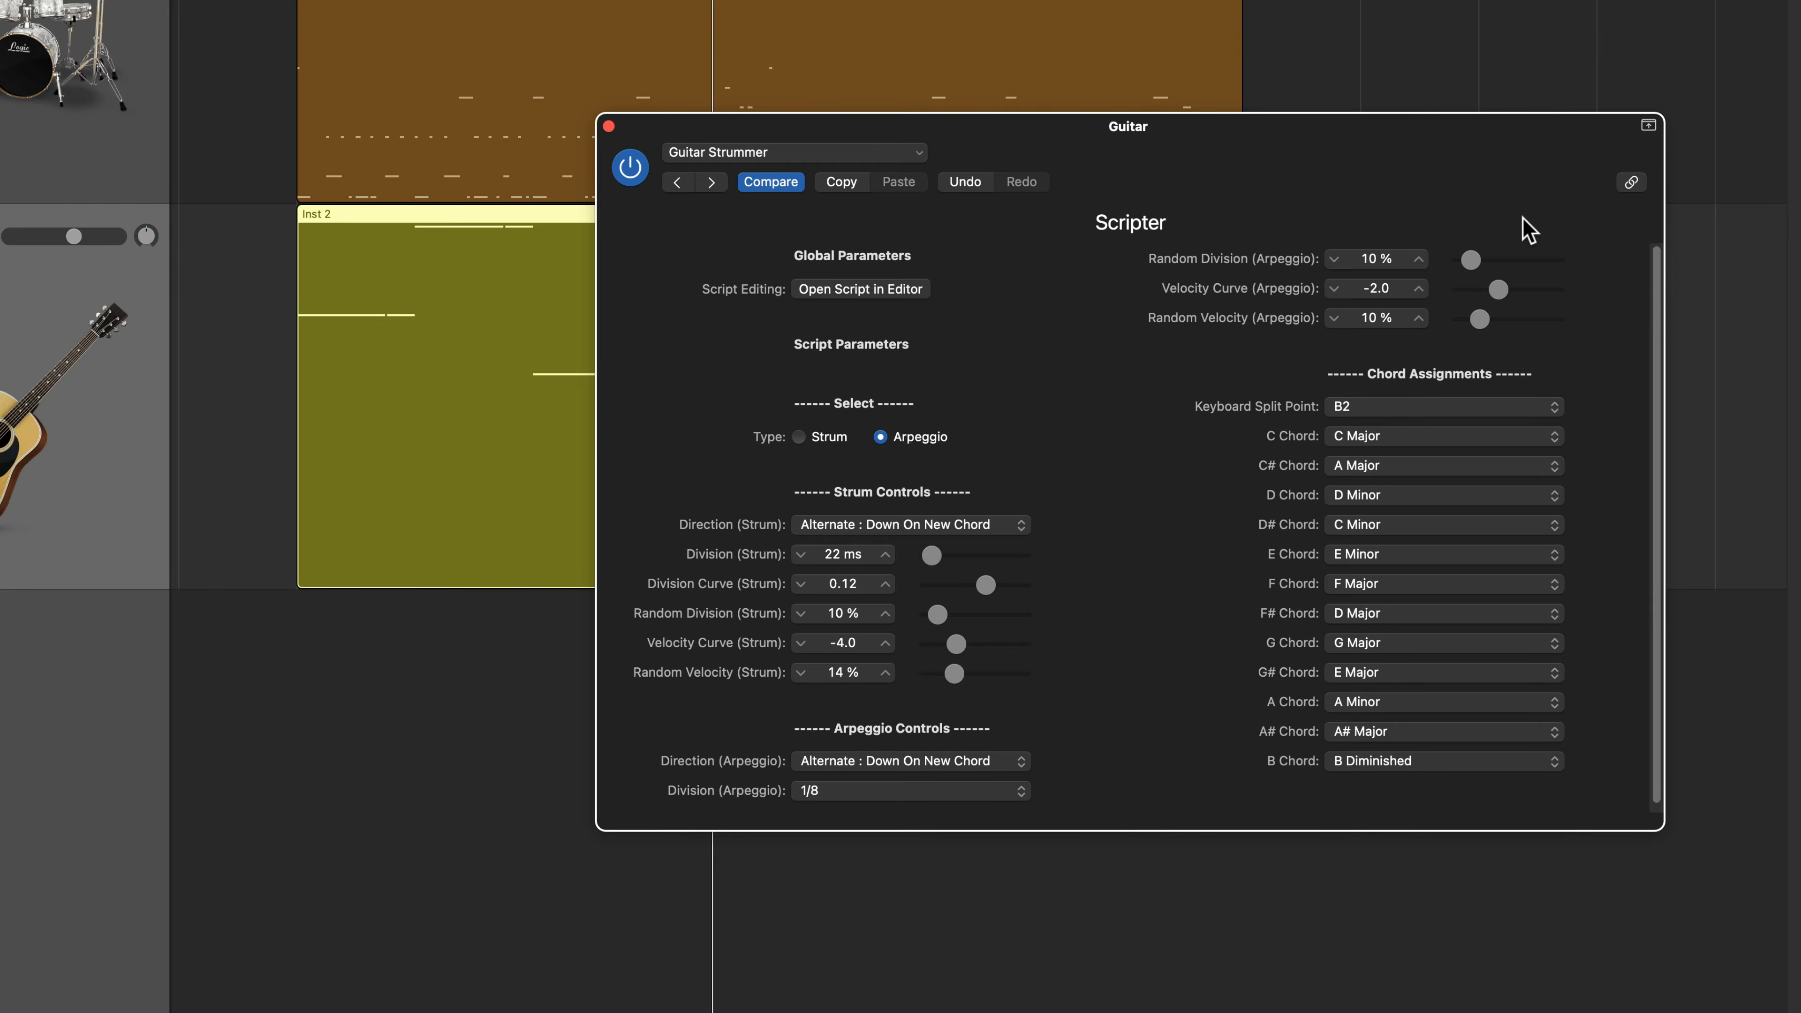
pyautogui.click(958, 762)
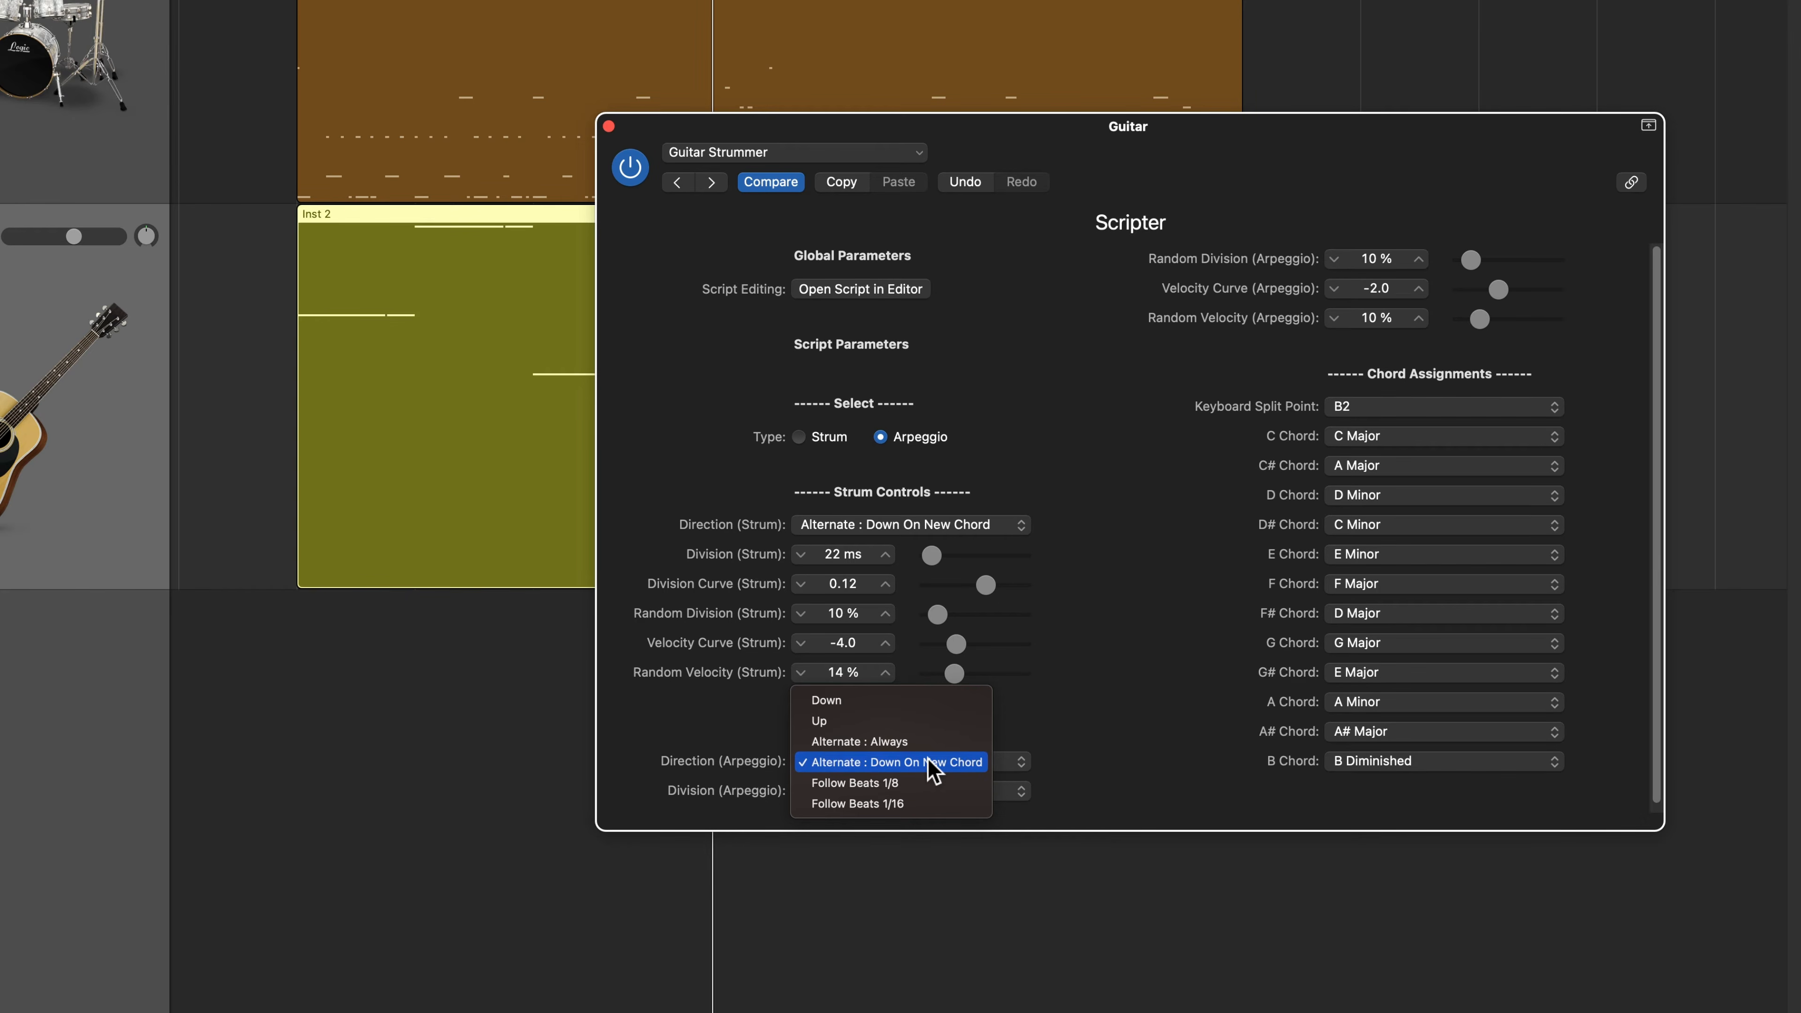
pyautogui.click(933, 763)
pyautogui.click(913, 792)
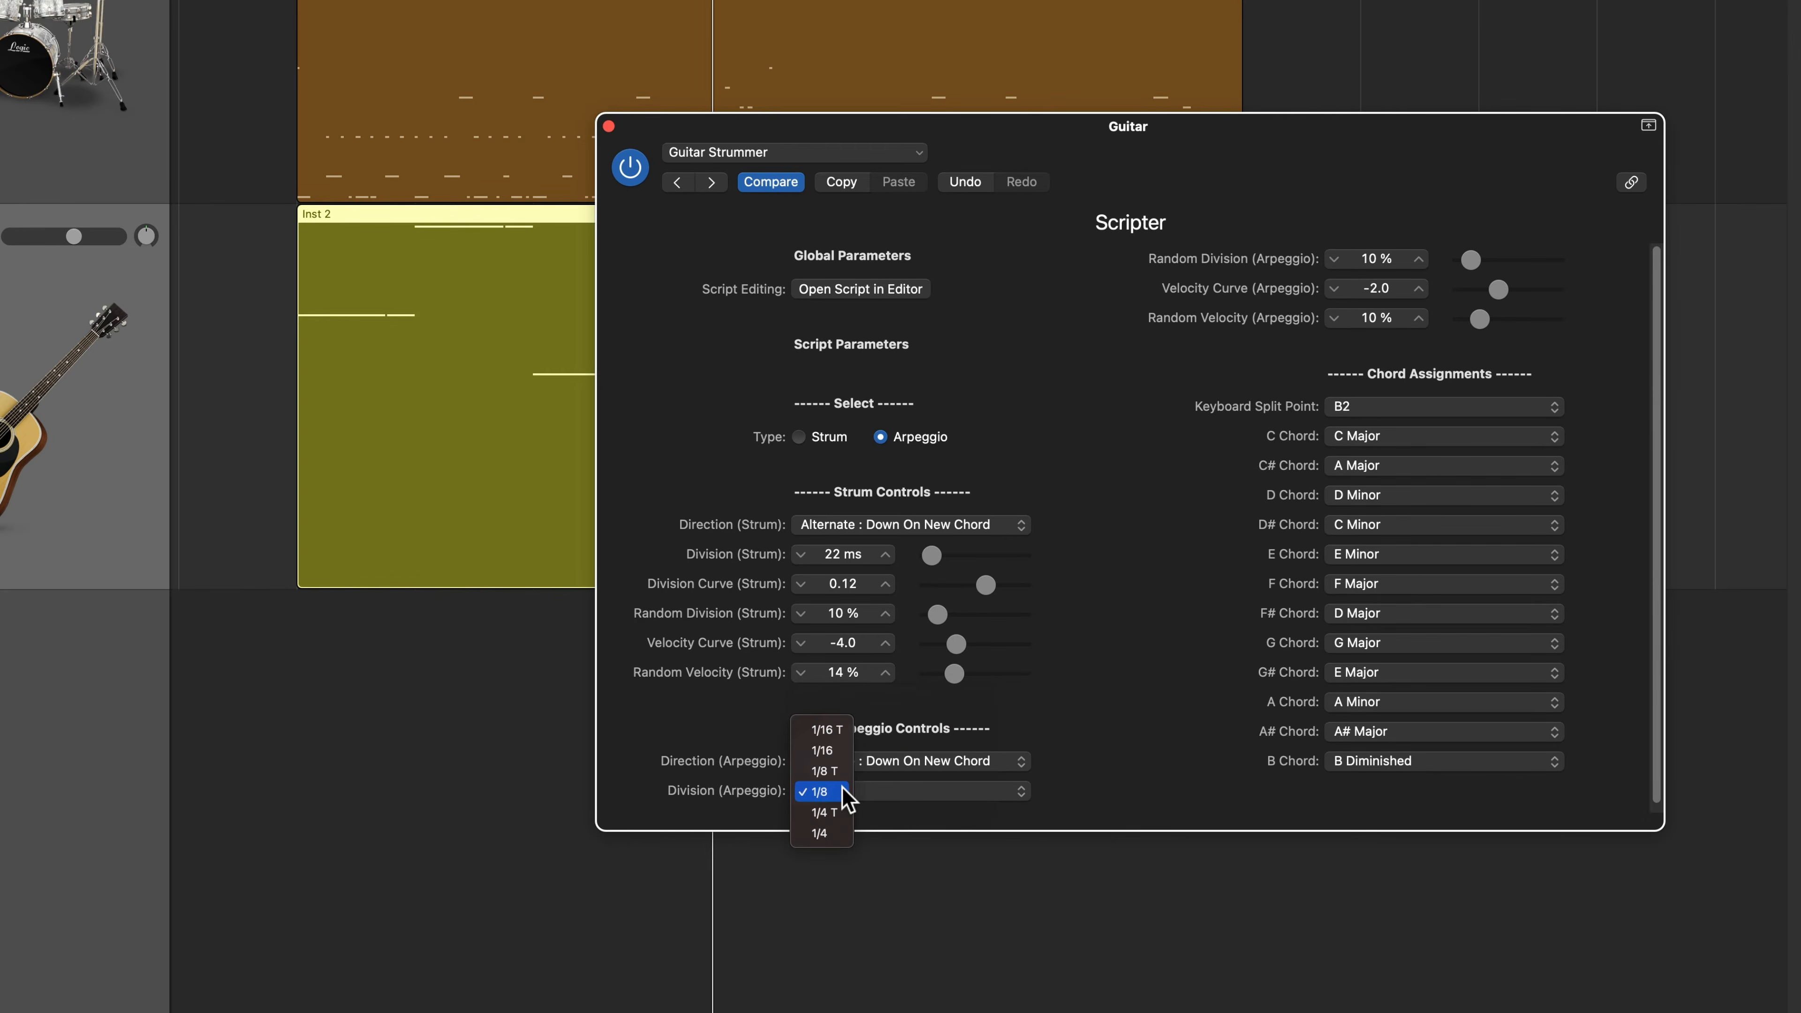
pyautogui.click(1071, 793)
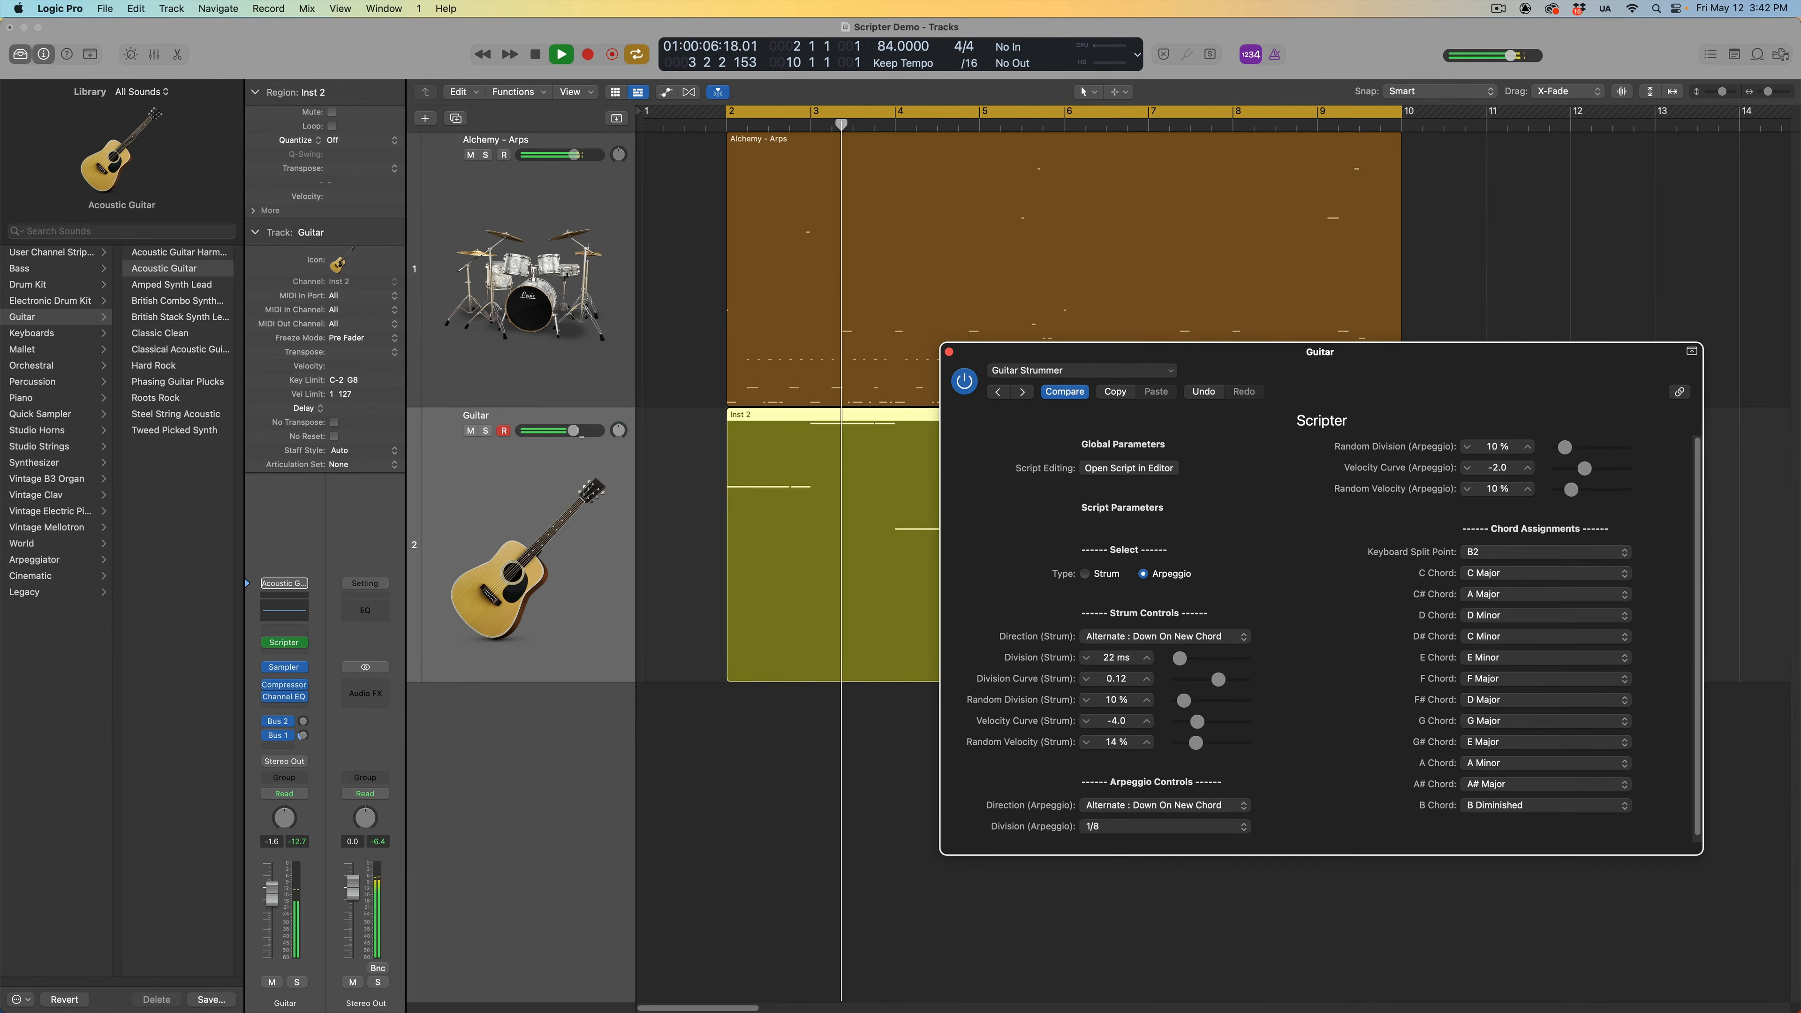
pyautogui.click(572, 432)
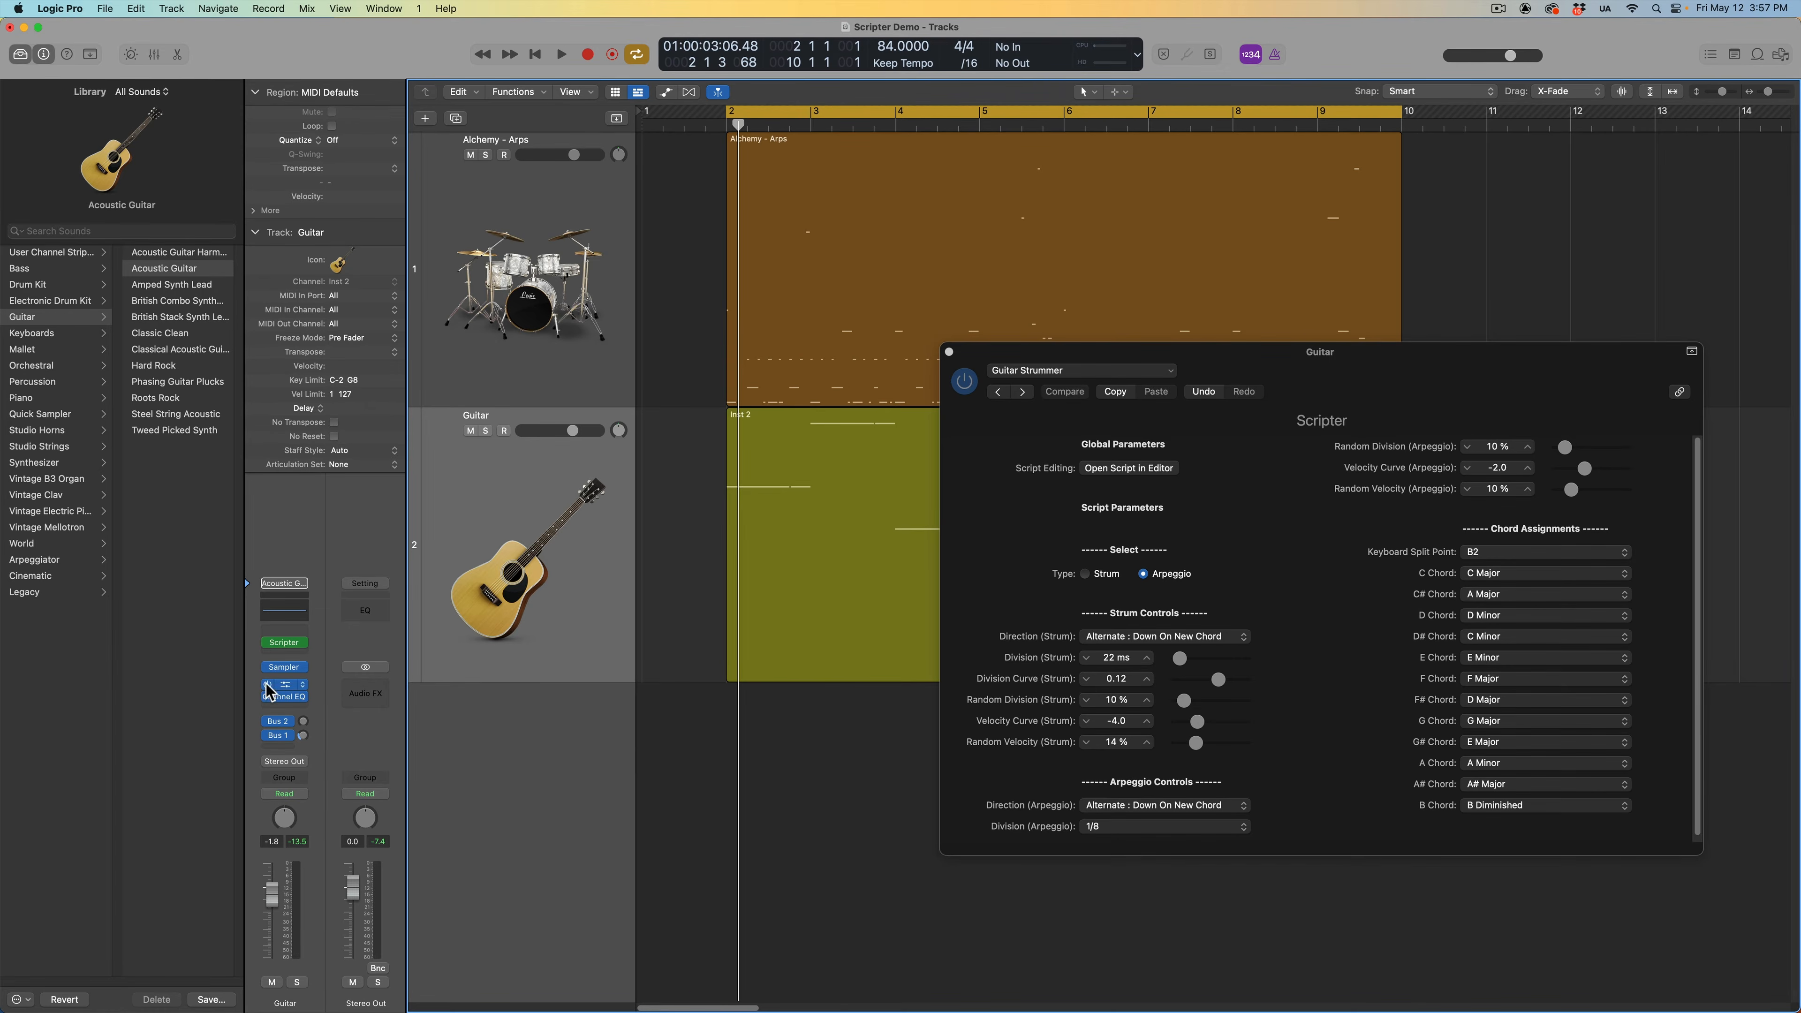
# Step: Replace the Guitar track's Sampler instrument with Sculpture and play the guitar region through the strummer's arpeggio mode
pyautogui.click(305, 668)
pyautogui.moveTo(379, 788)
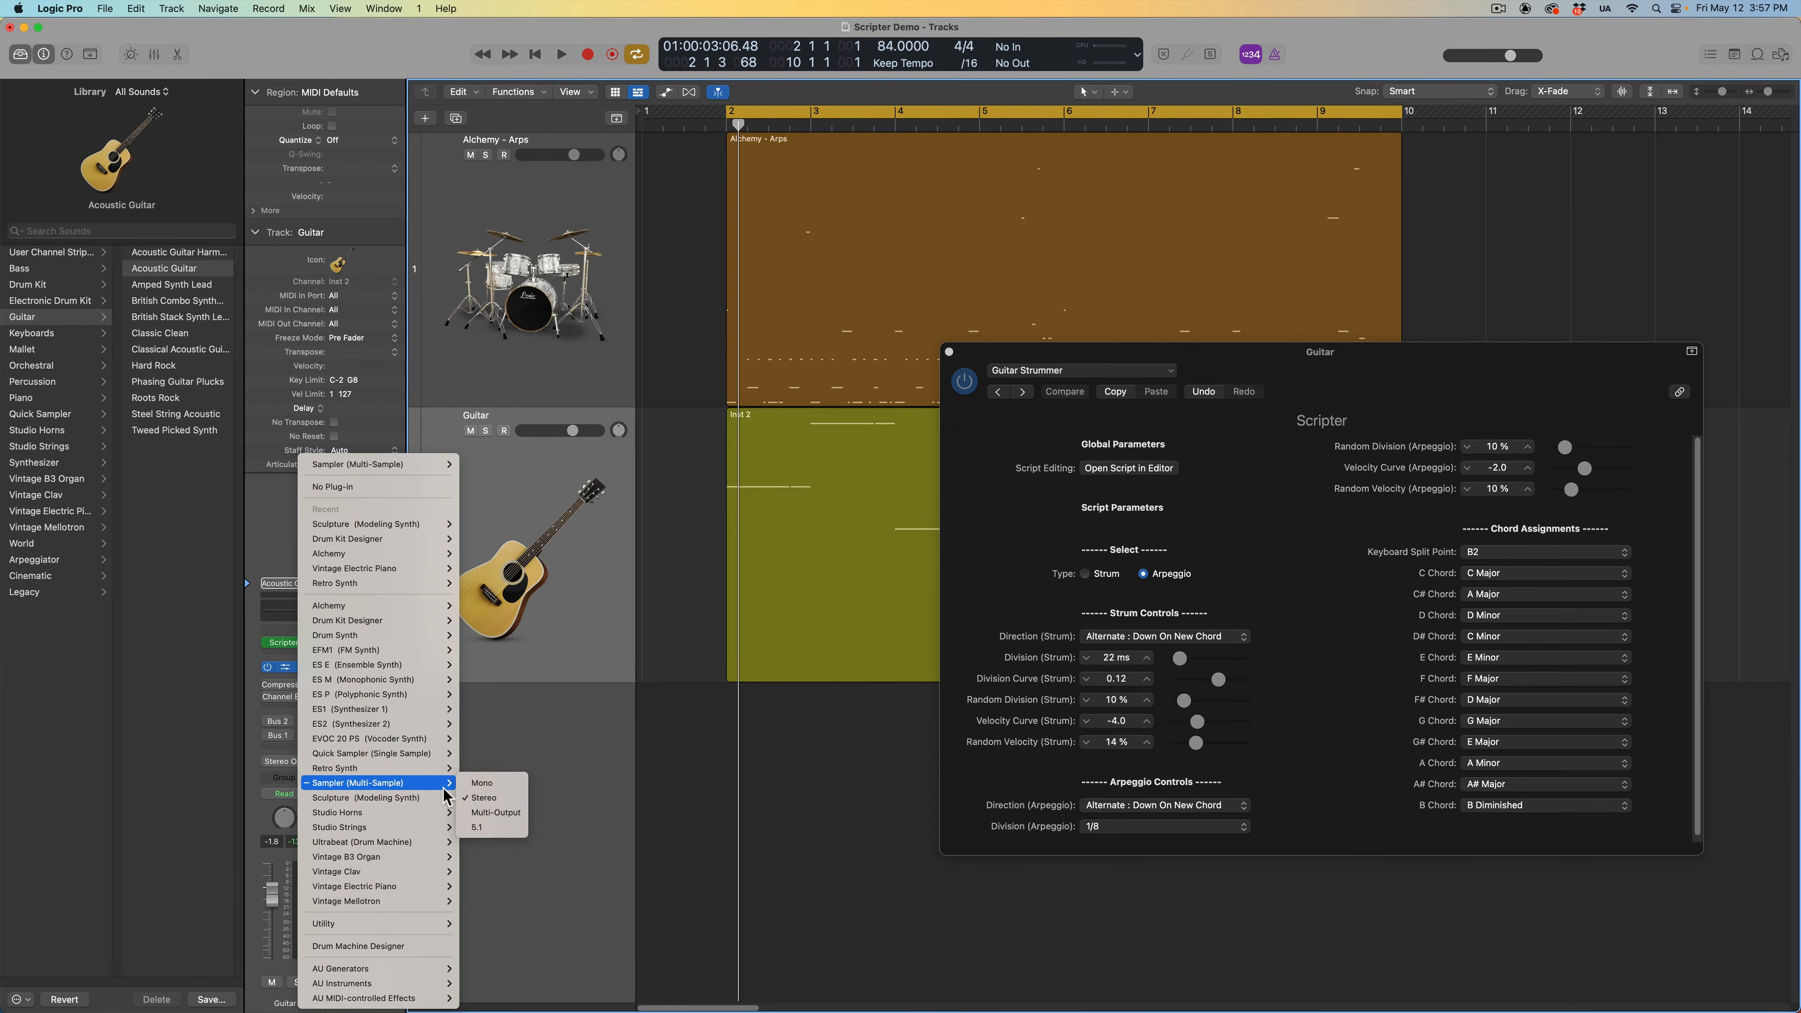
pyautogui.click(473, 798)
pyautogui.press('space')
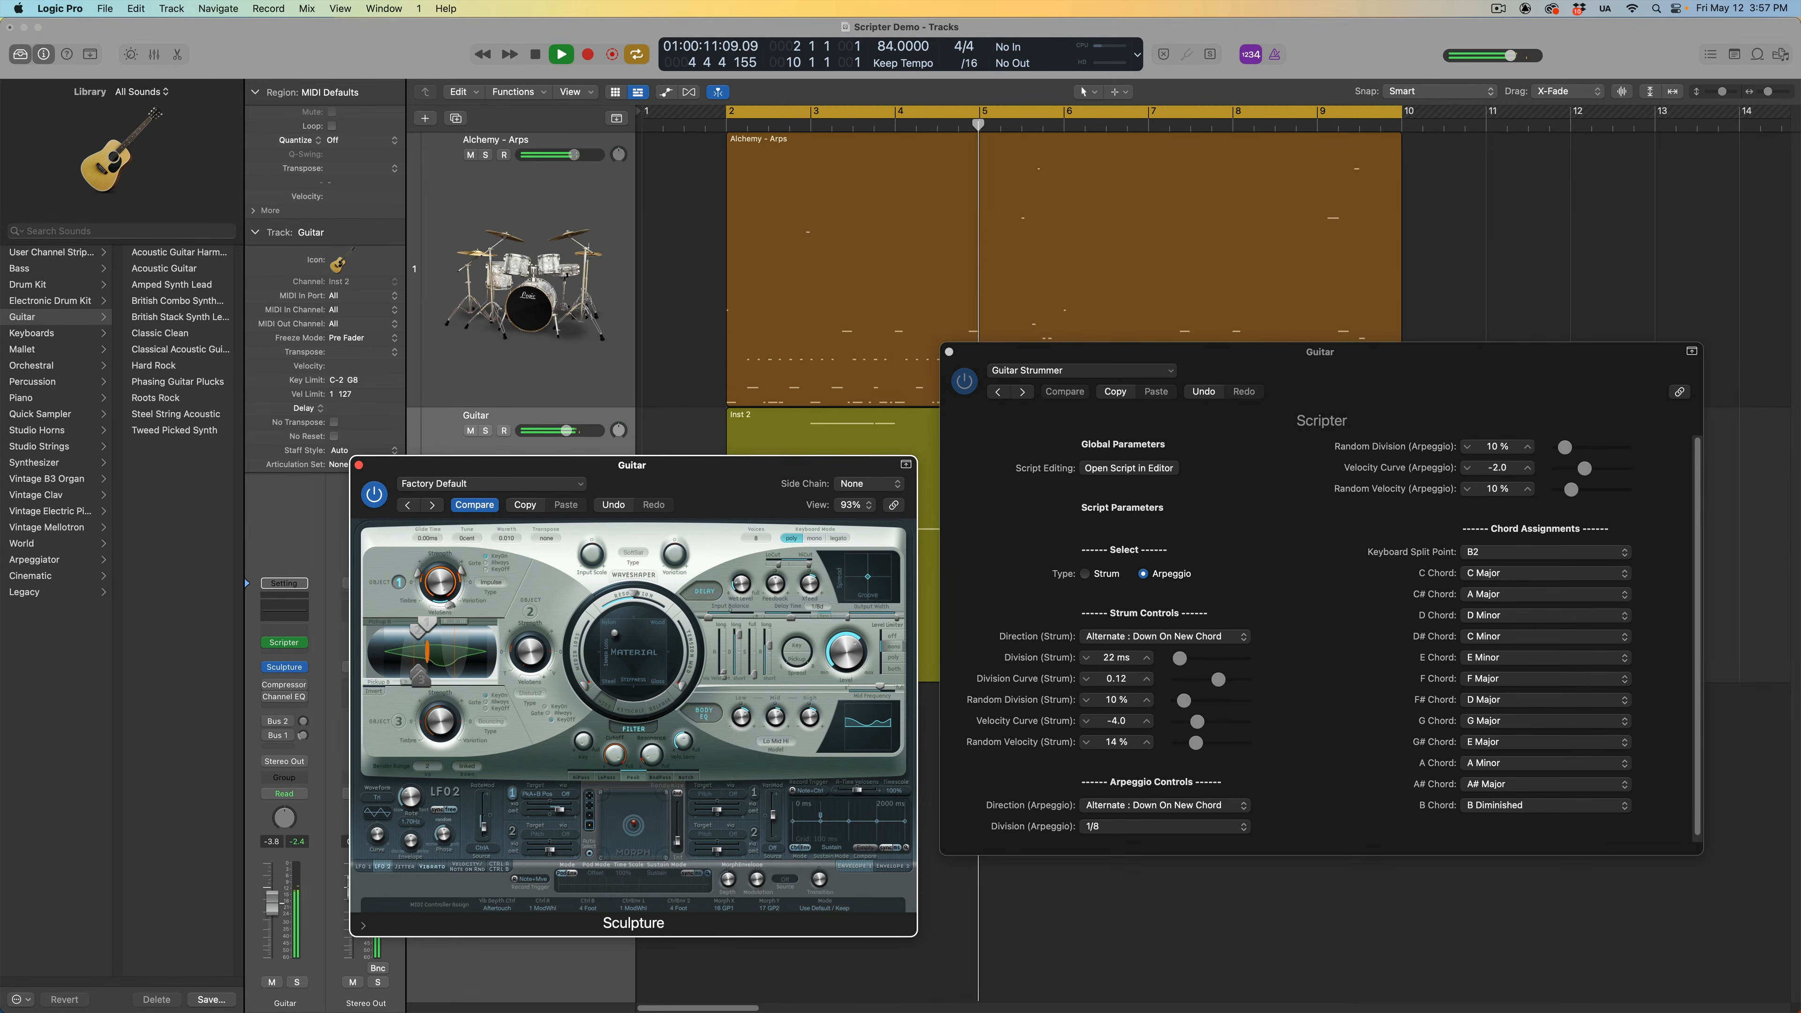
pyautogui.press('super+grave')
pyautogui.press('space')
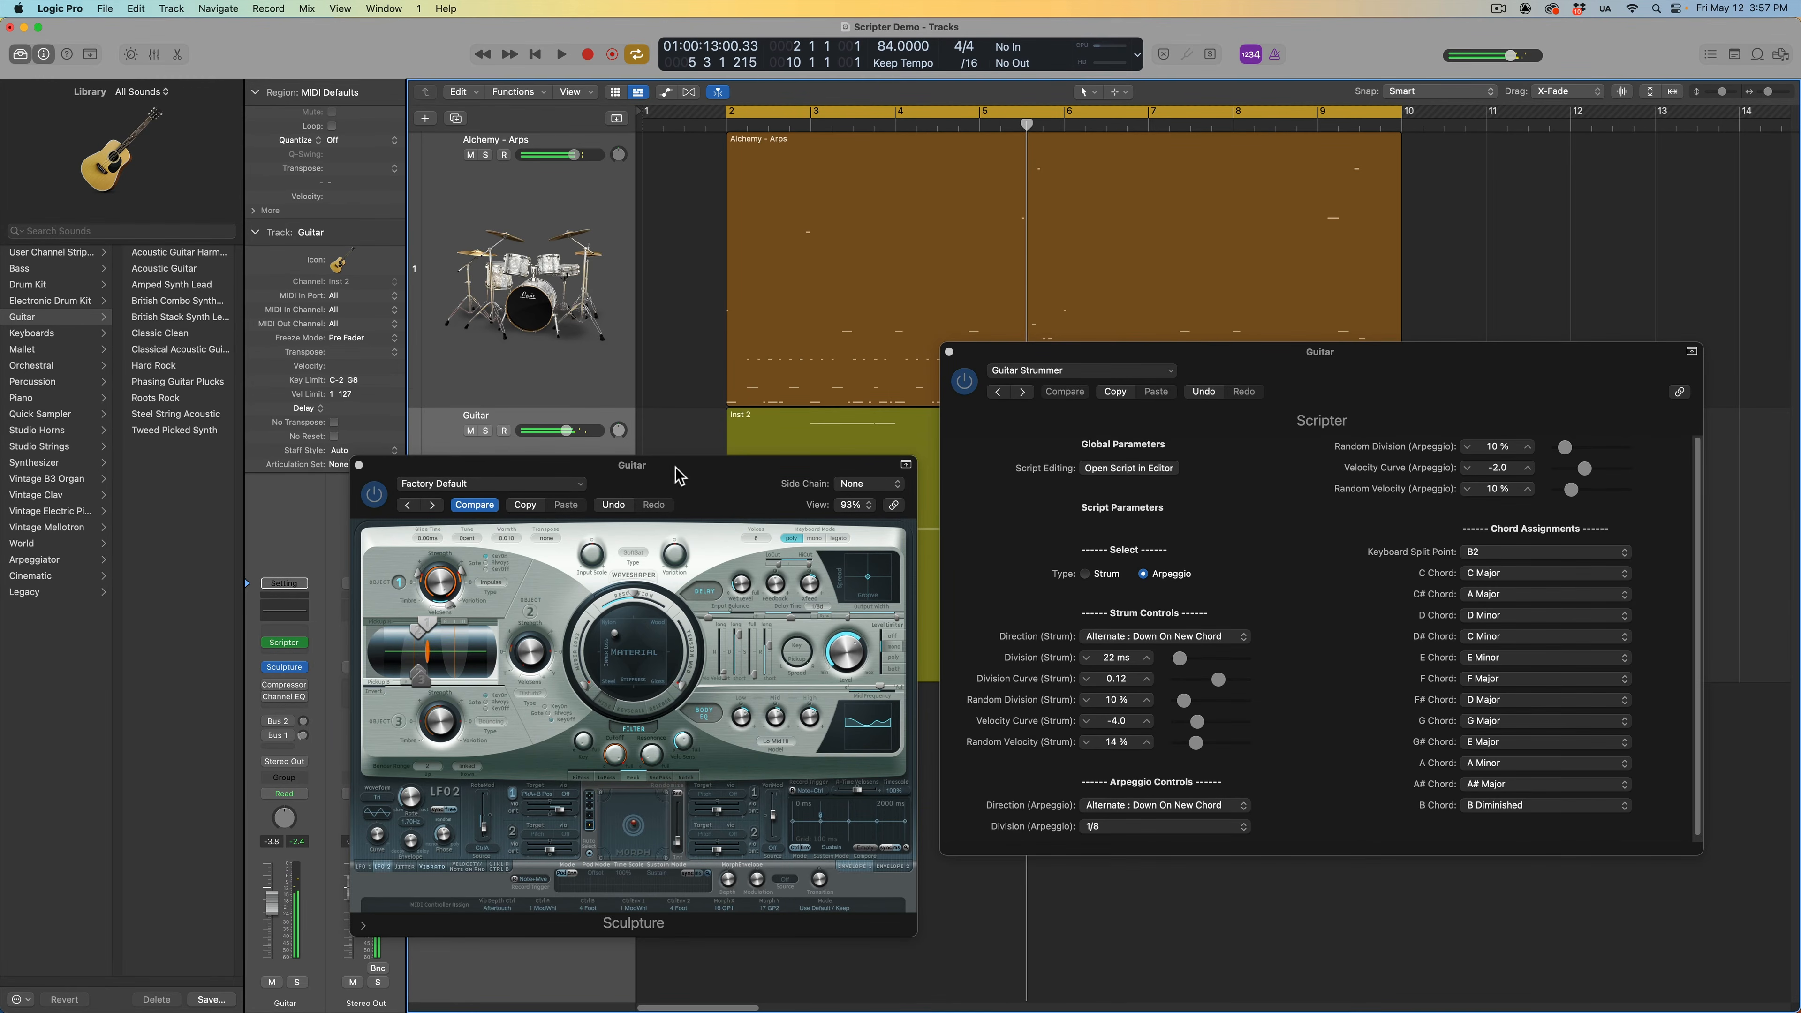
pyautogui.click(678, 471)
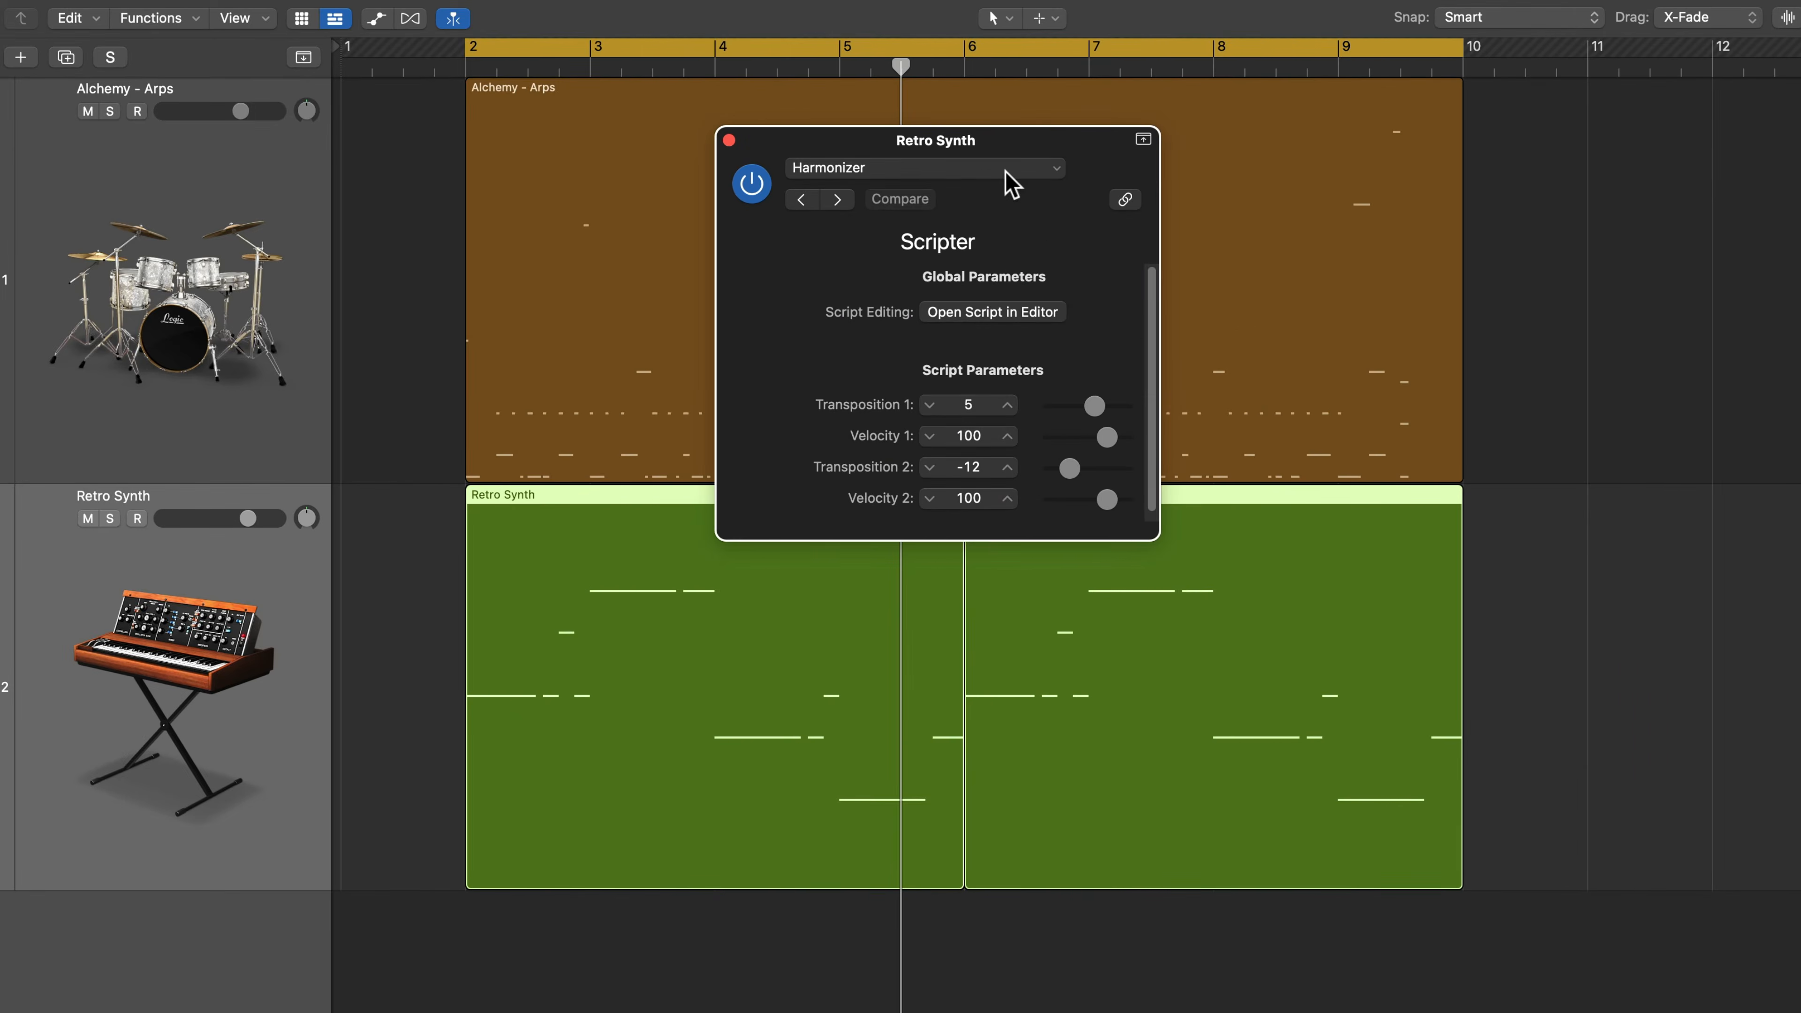
# Step: Keep the Harmonizer preset on the Retro Synth track, and set Transposition 1 to 7, Velocity 1 to 39 and Velocity 2 to 71
pyautogui.click(1004, 174)
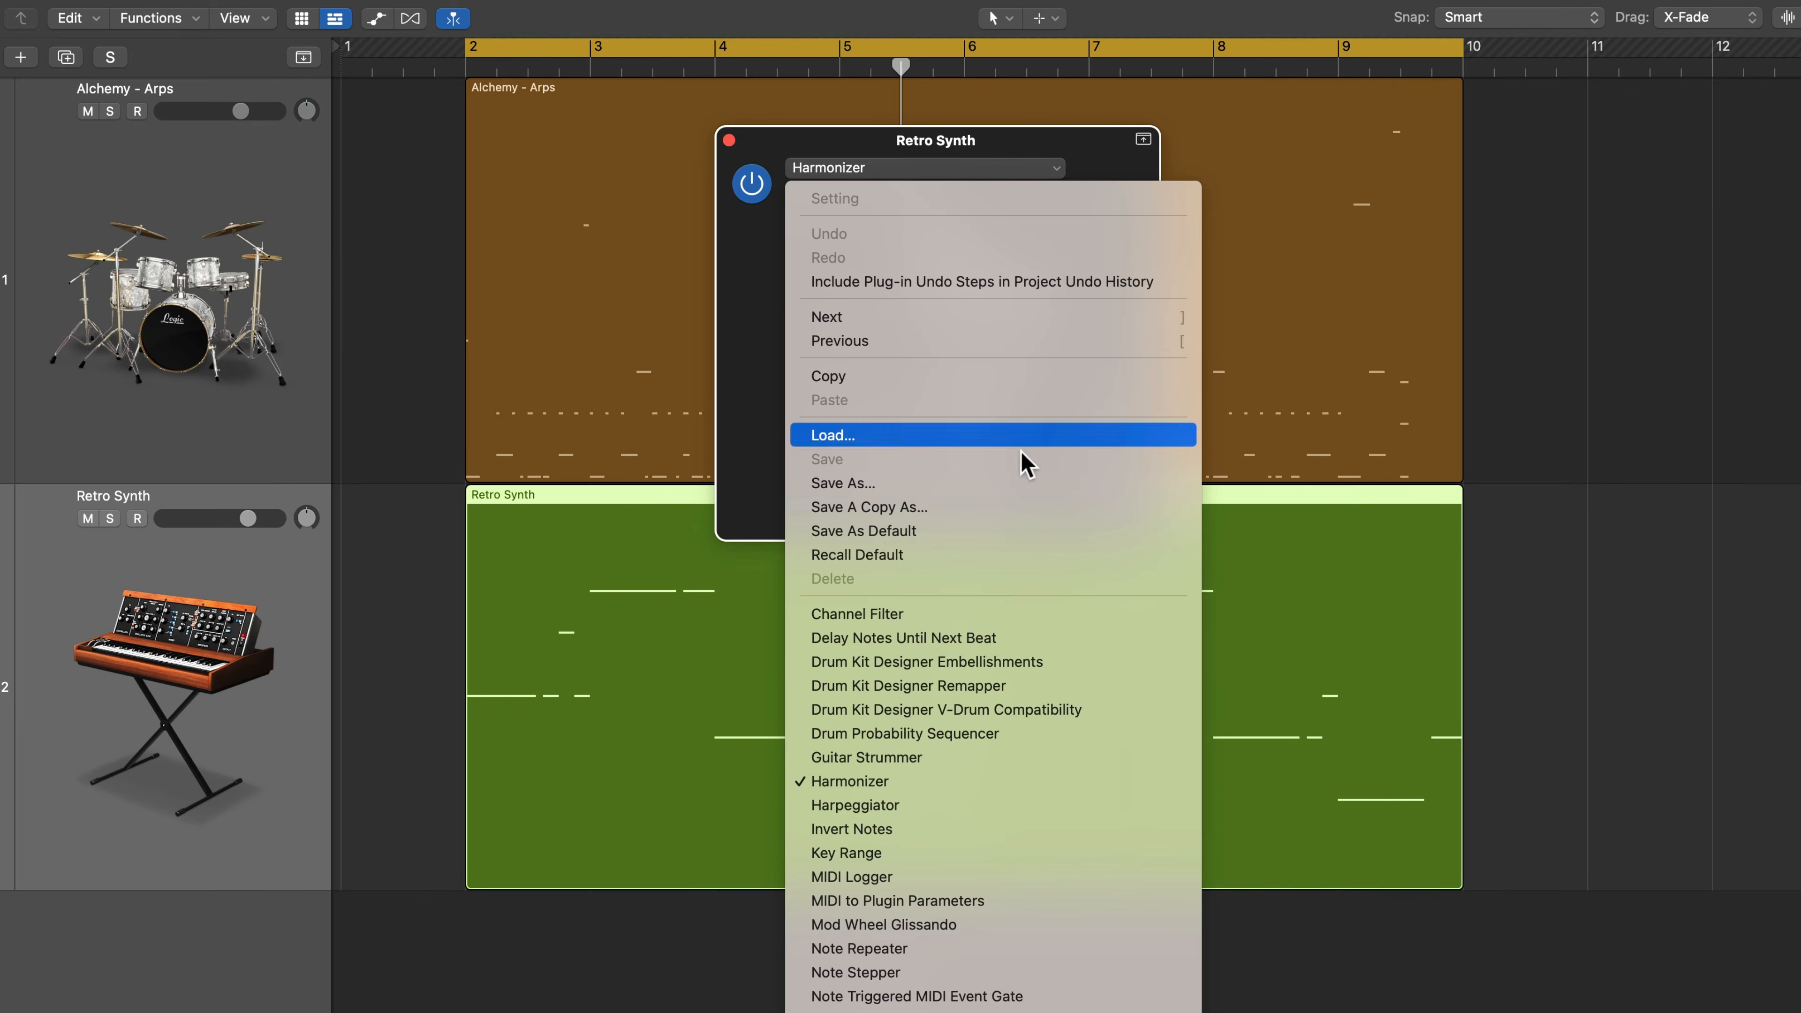
pyautogui.click(742, 419)
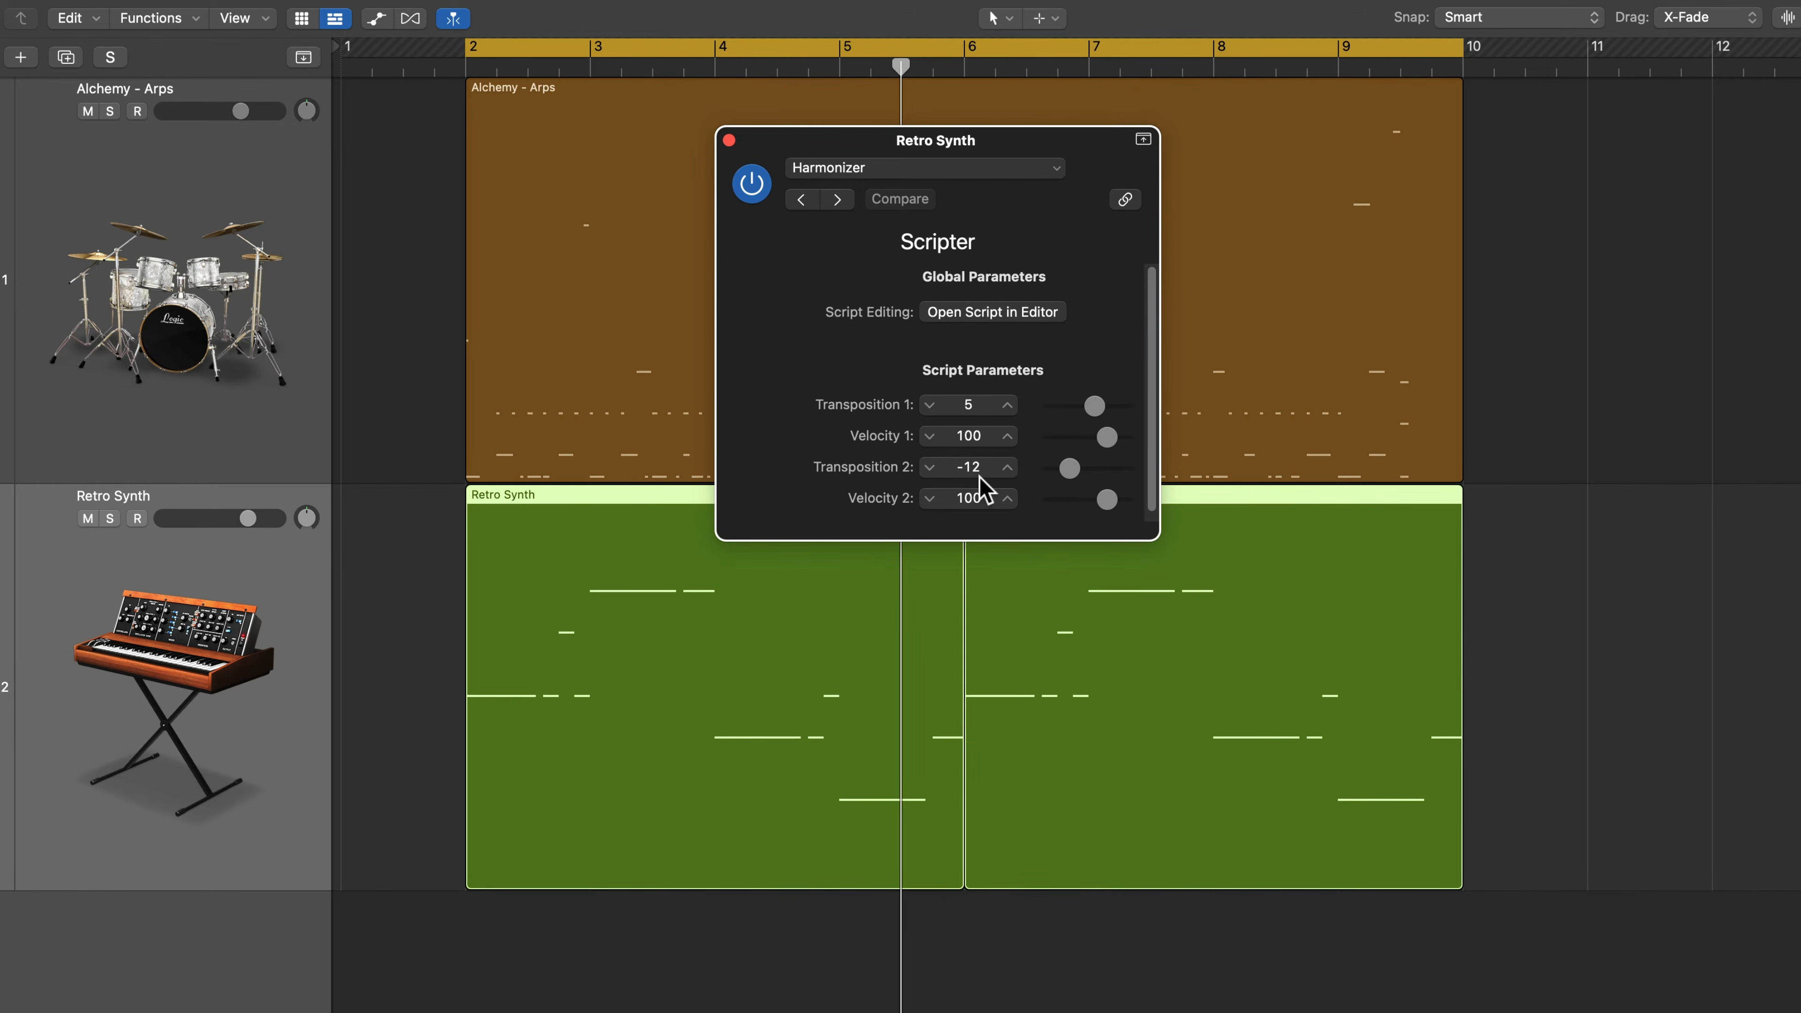
pyautogui.moveTo(1105, 503); pyautogui.dragTo(1093, 515)
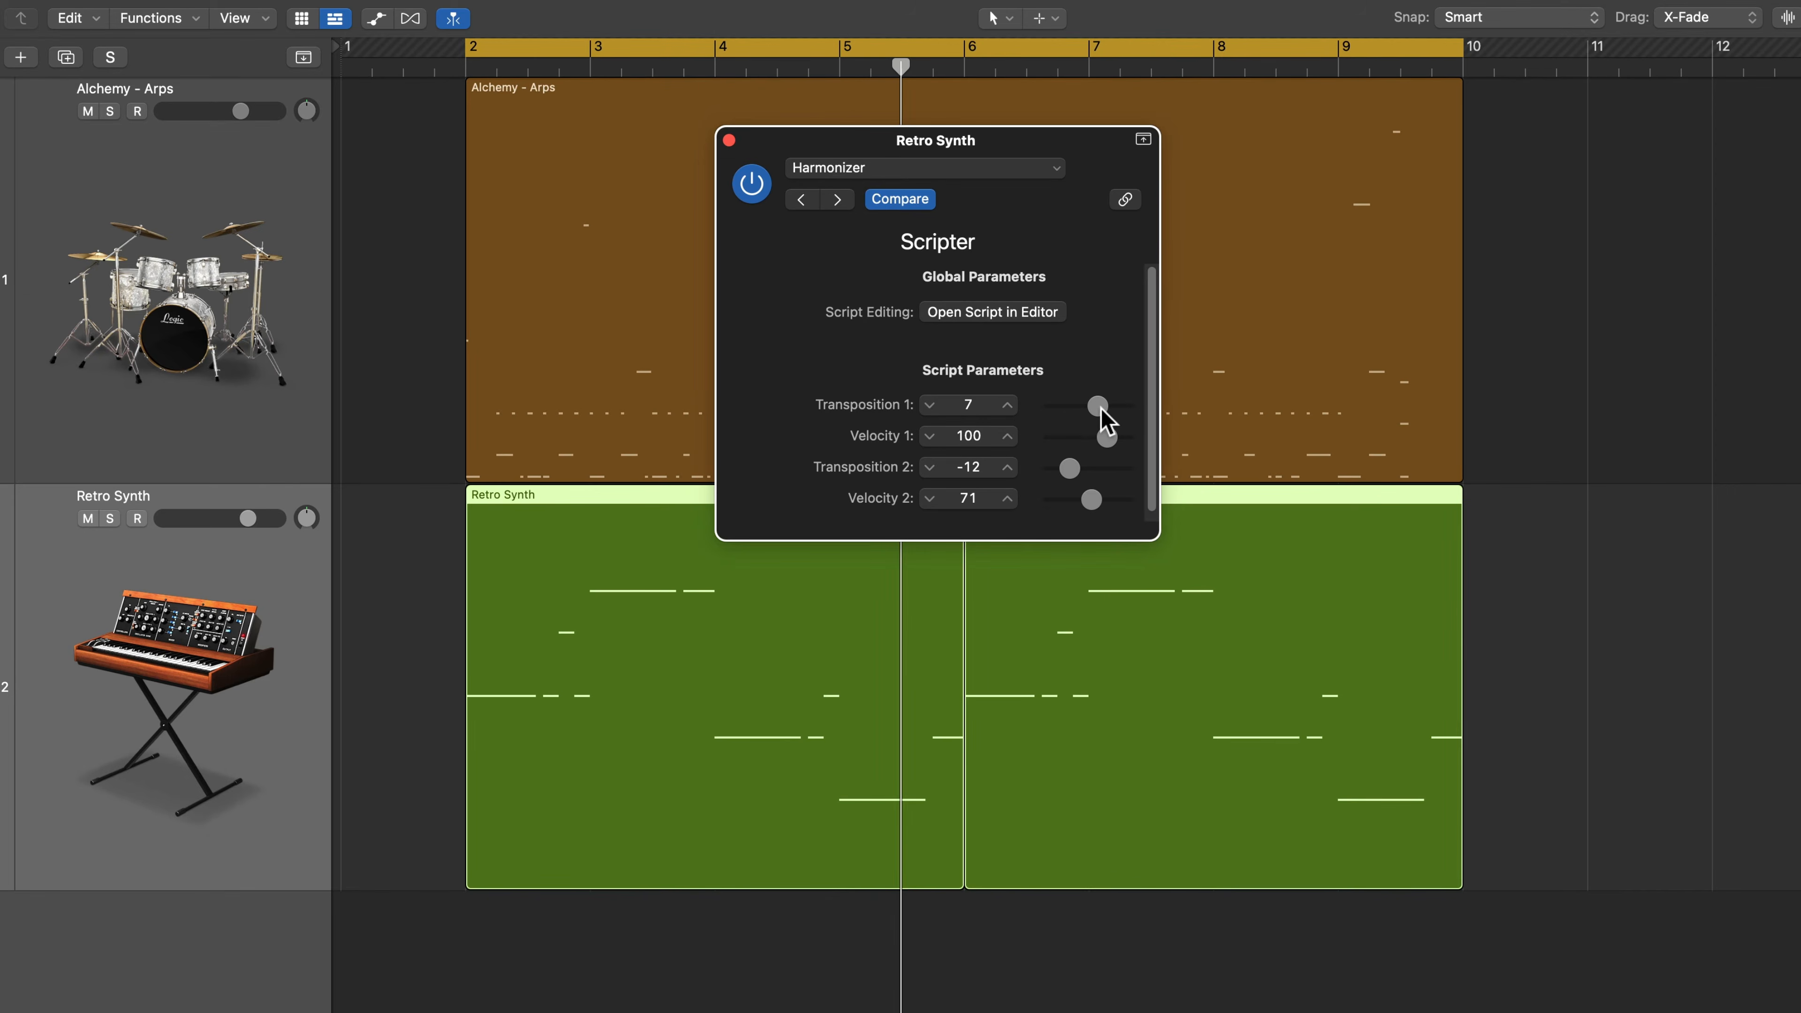
pyautogui.moveTo(1107, 437); pyautogui.dragTo(1067, 443)
# Step: Compare the Retro Synth region's playback with the Harmonizer bypassed and enabled
pyautogui.click(751, 186)
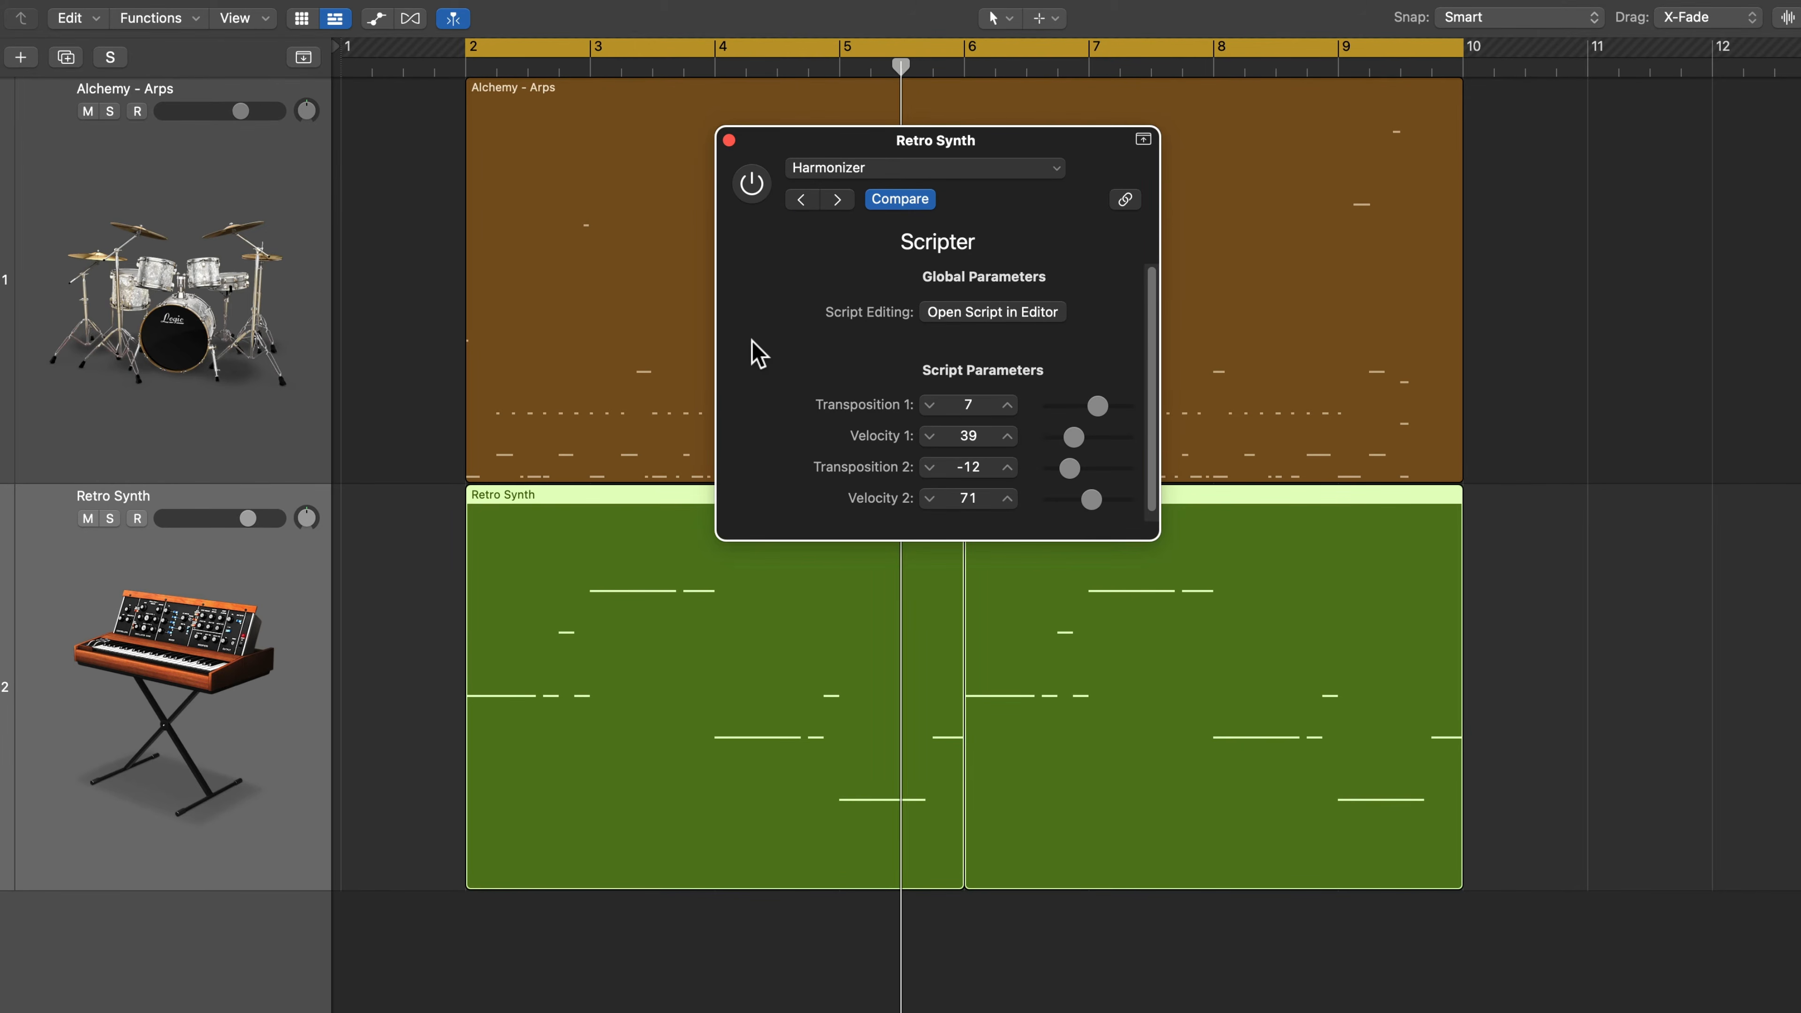
pyautogui.press('space')
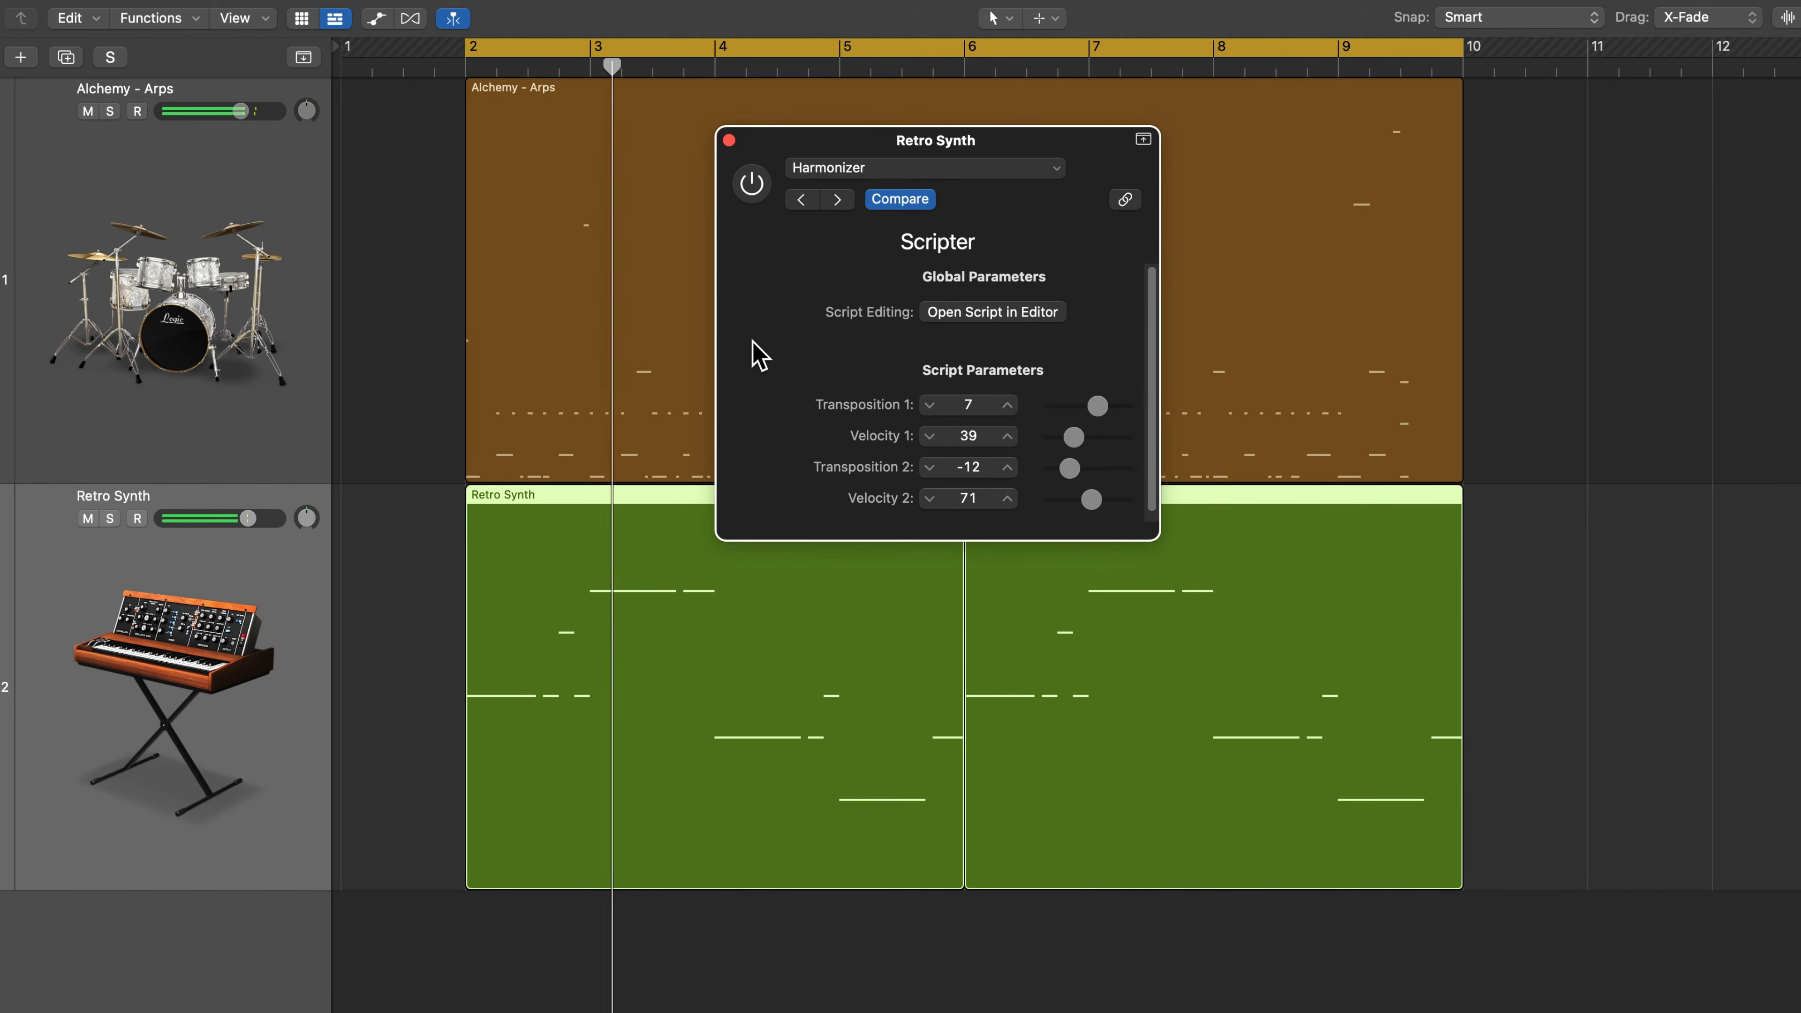
pyautogui.press('space')
pyautogui.click(752, 183)
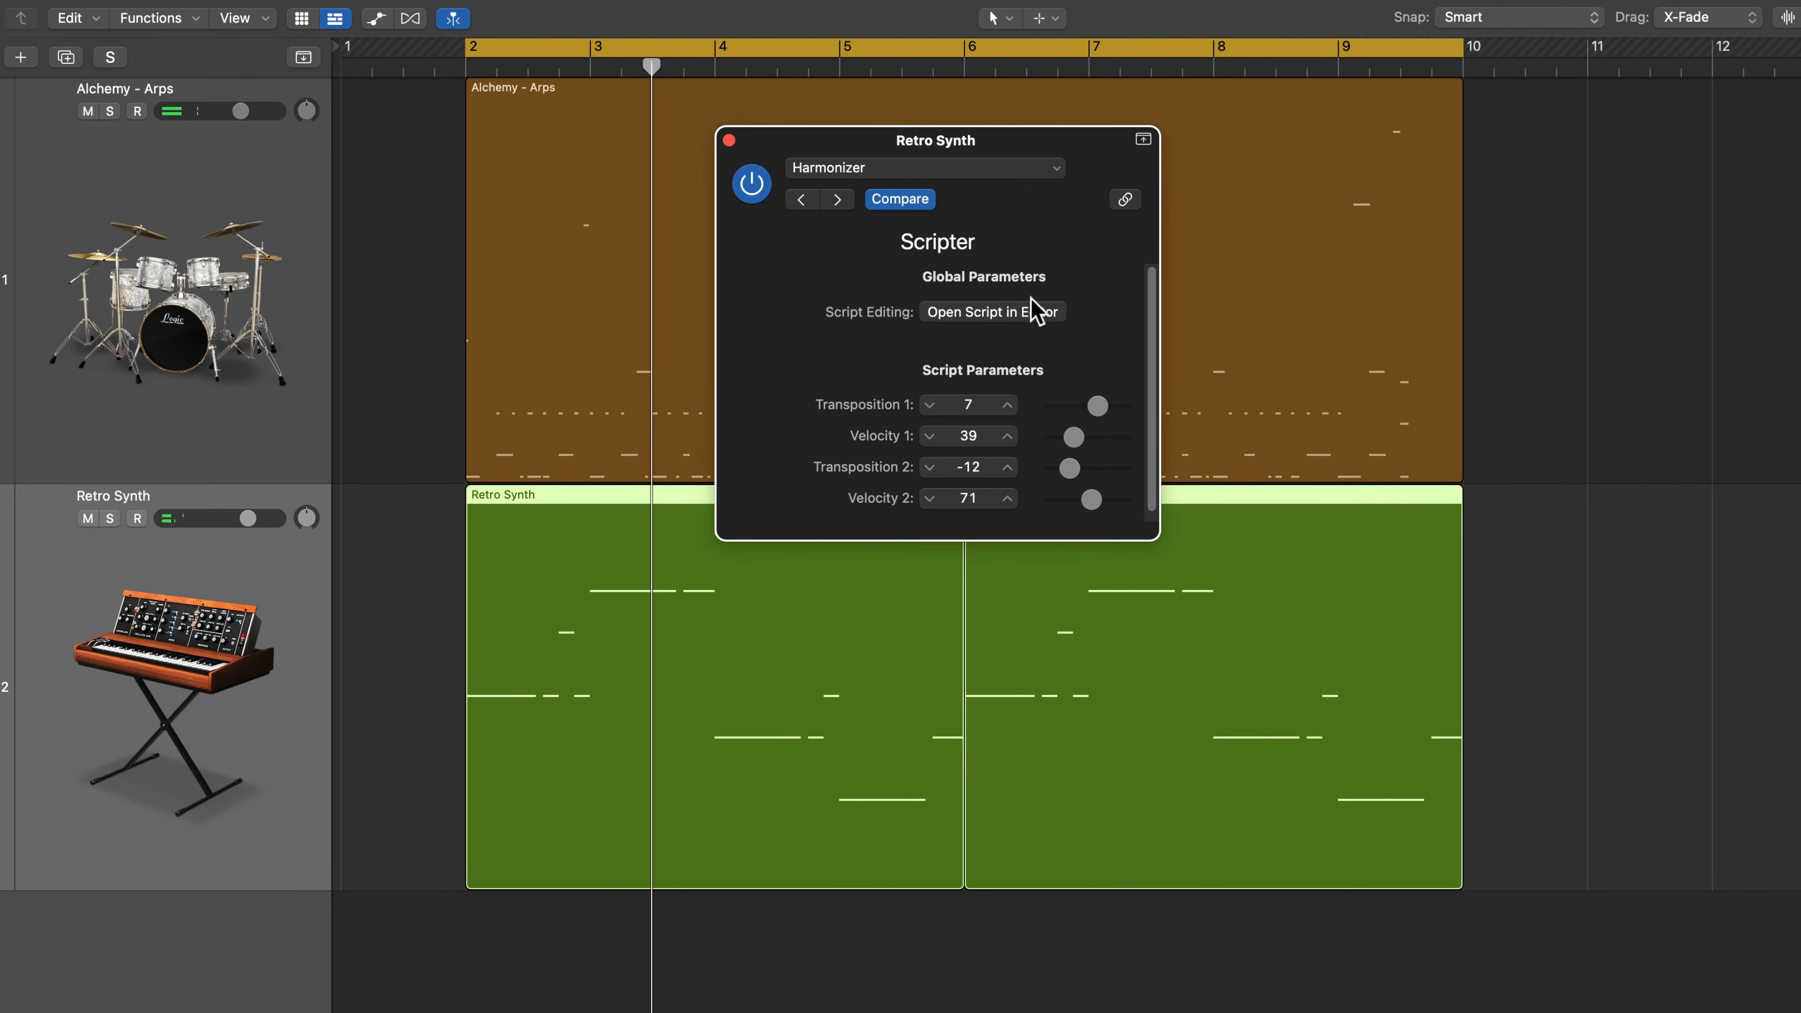
pyautogui.press('space')
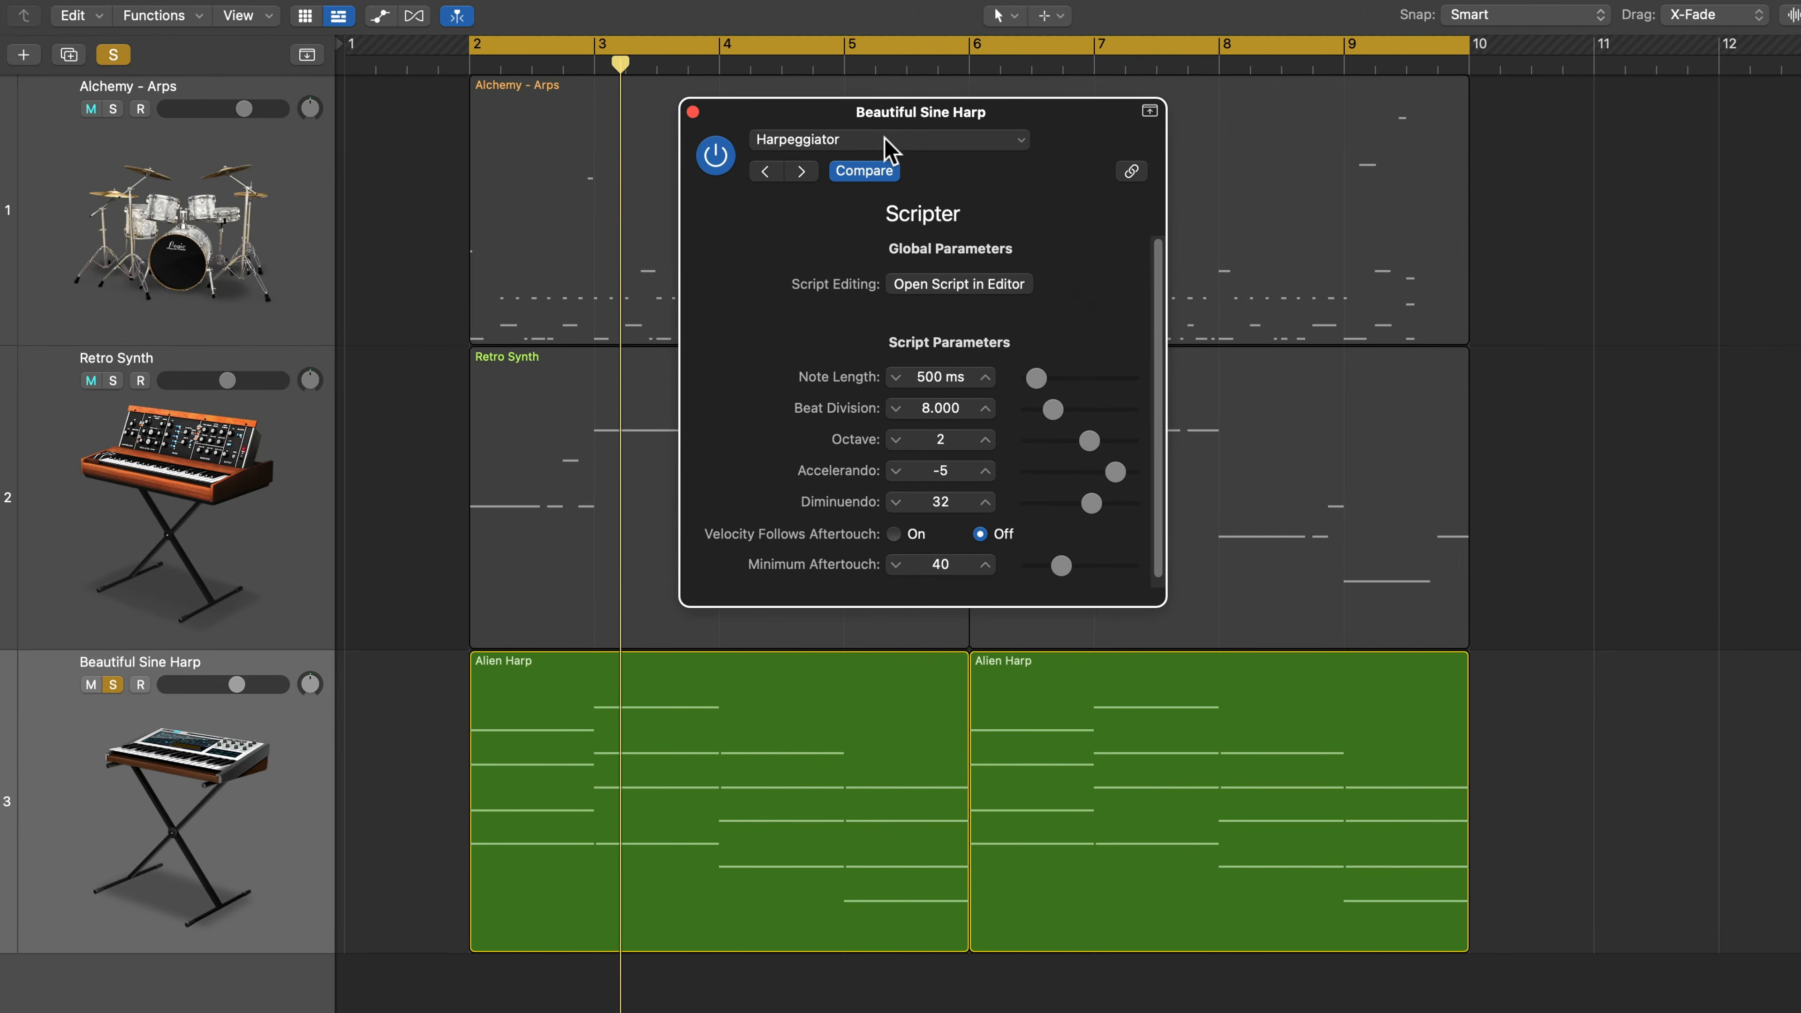
# Step: Compare the Alien Harp region's playback with the Harpeggiator preset bypassed and enabled, and adjust its Beat Division
pyautogui.click(888, 140)
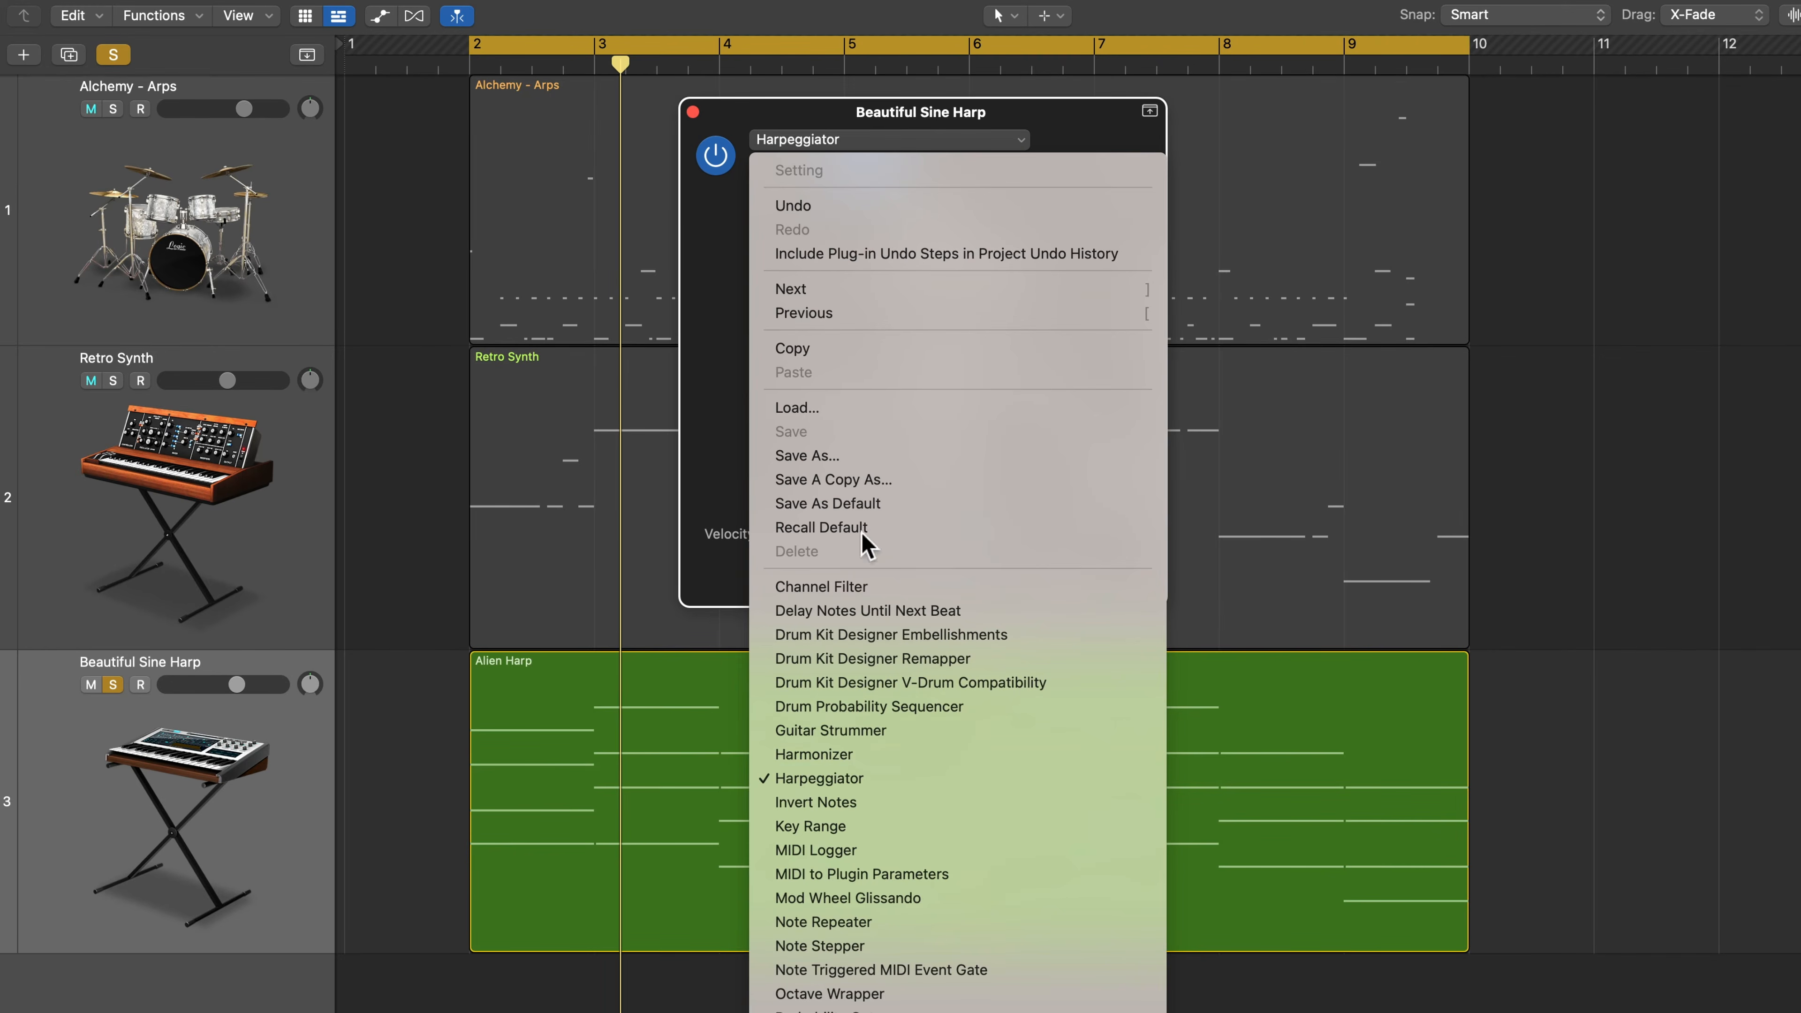
pyautogui.click(874, 781)
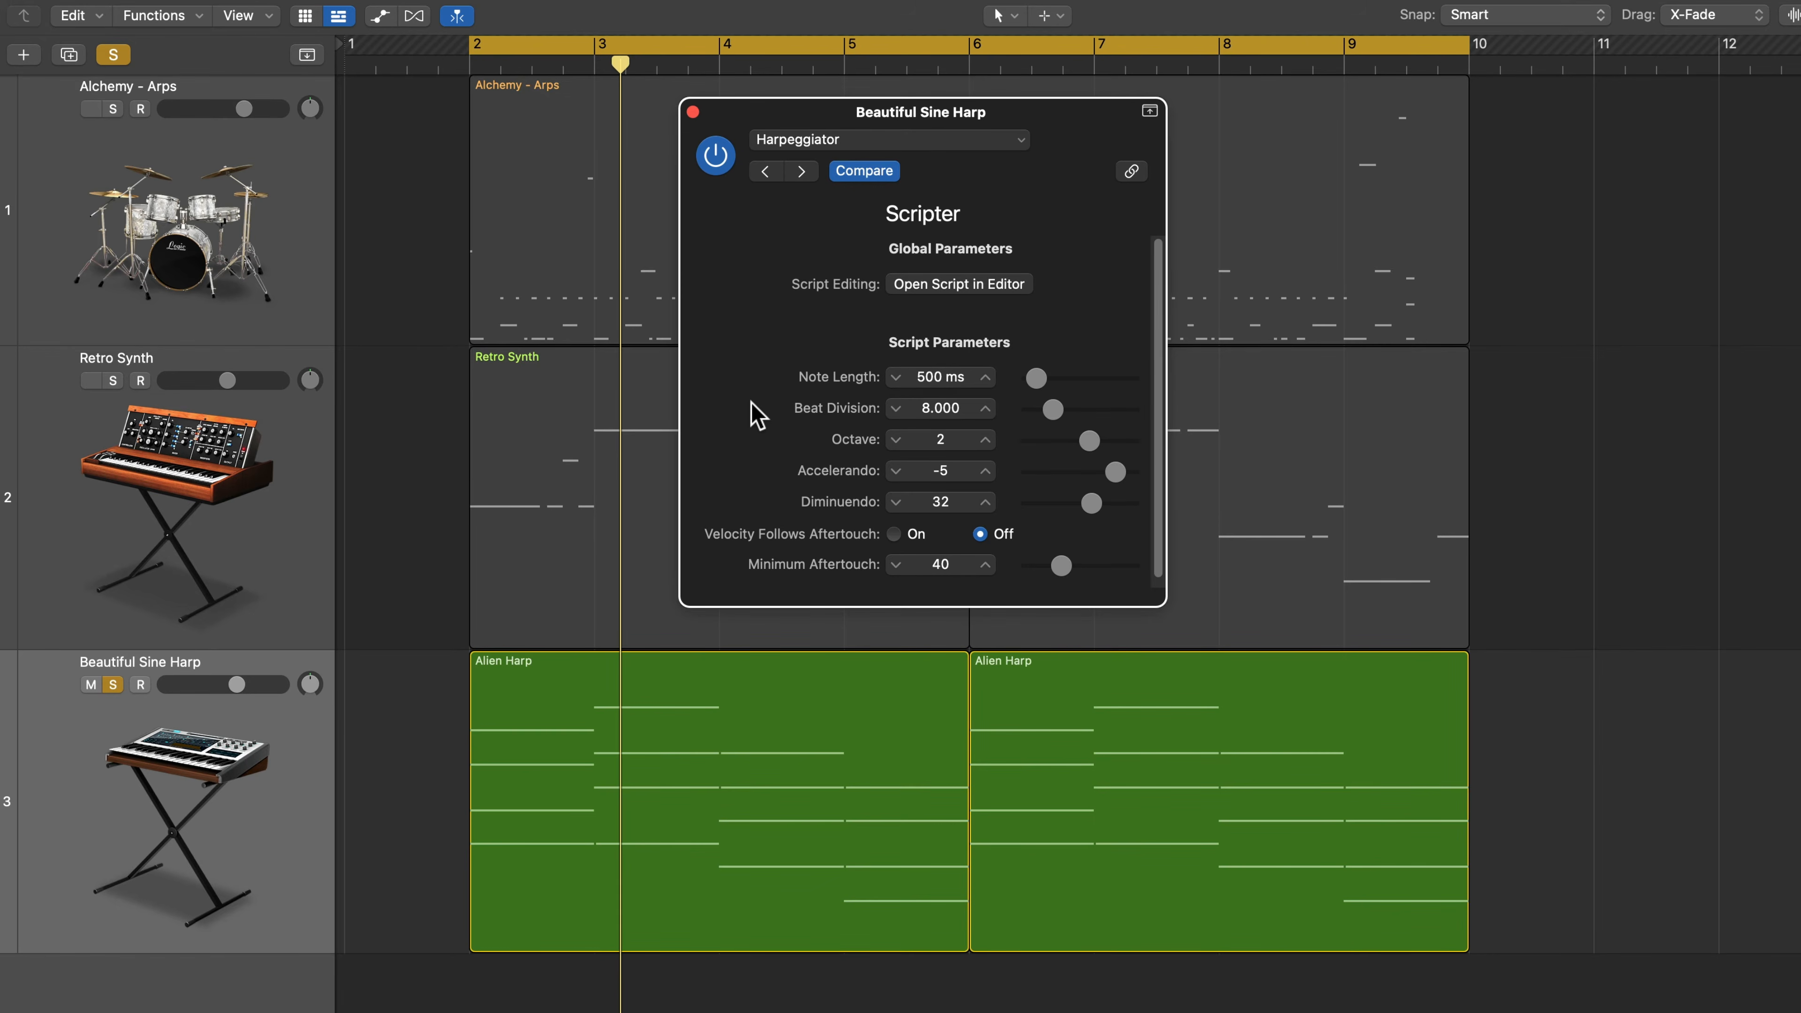
pyautogui.click(718, 160)
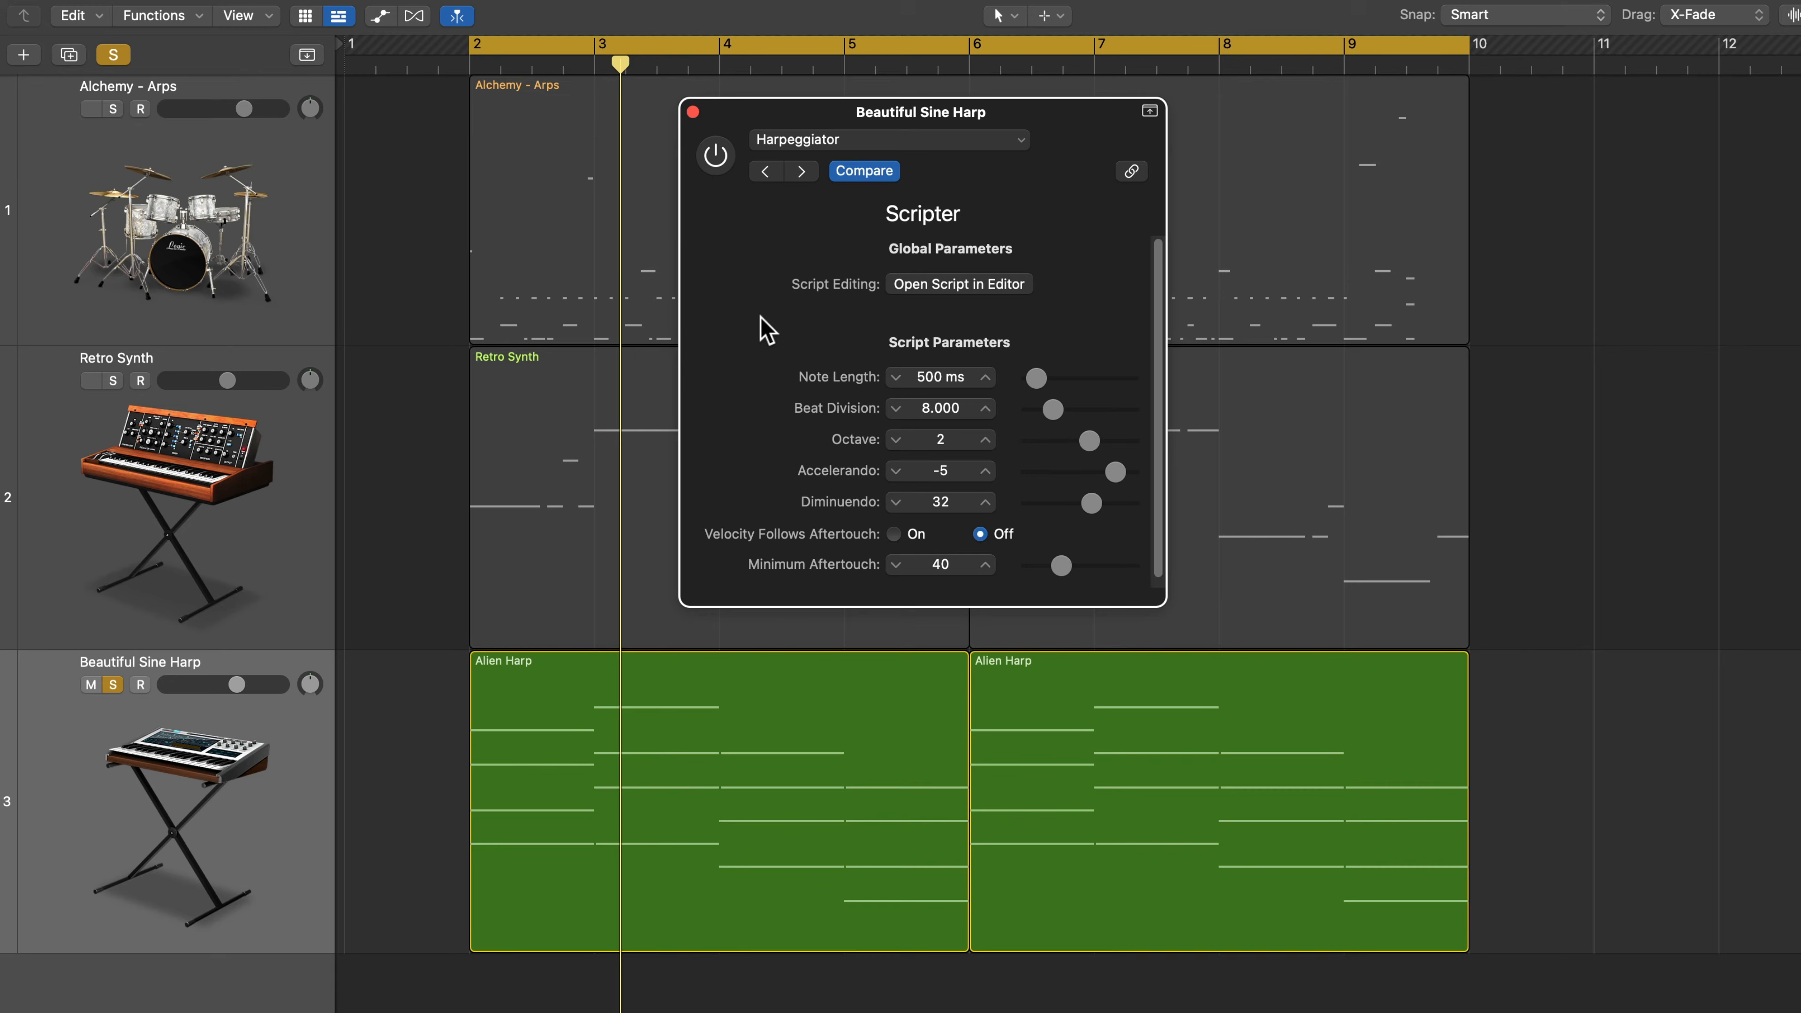
pyautogui.press('space')
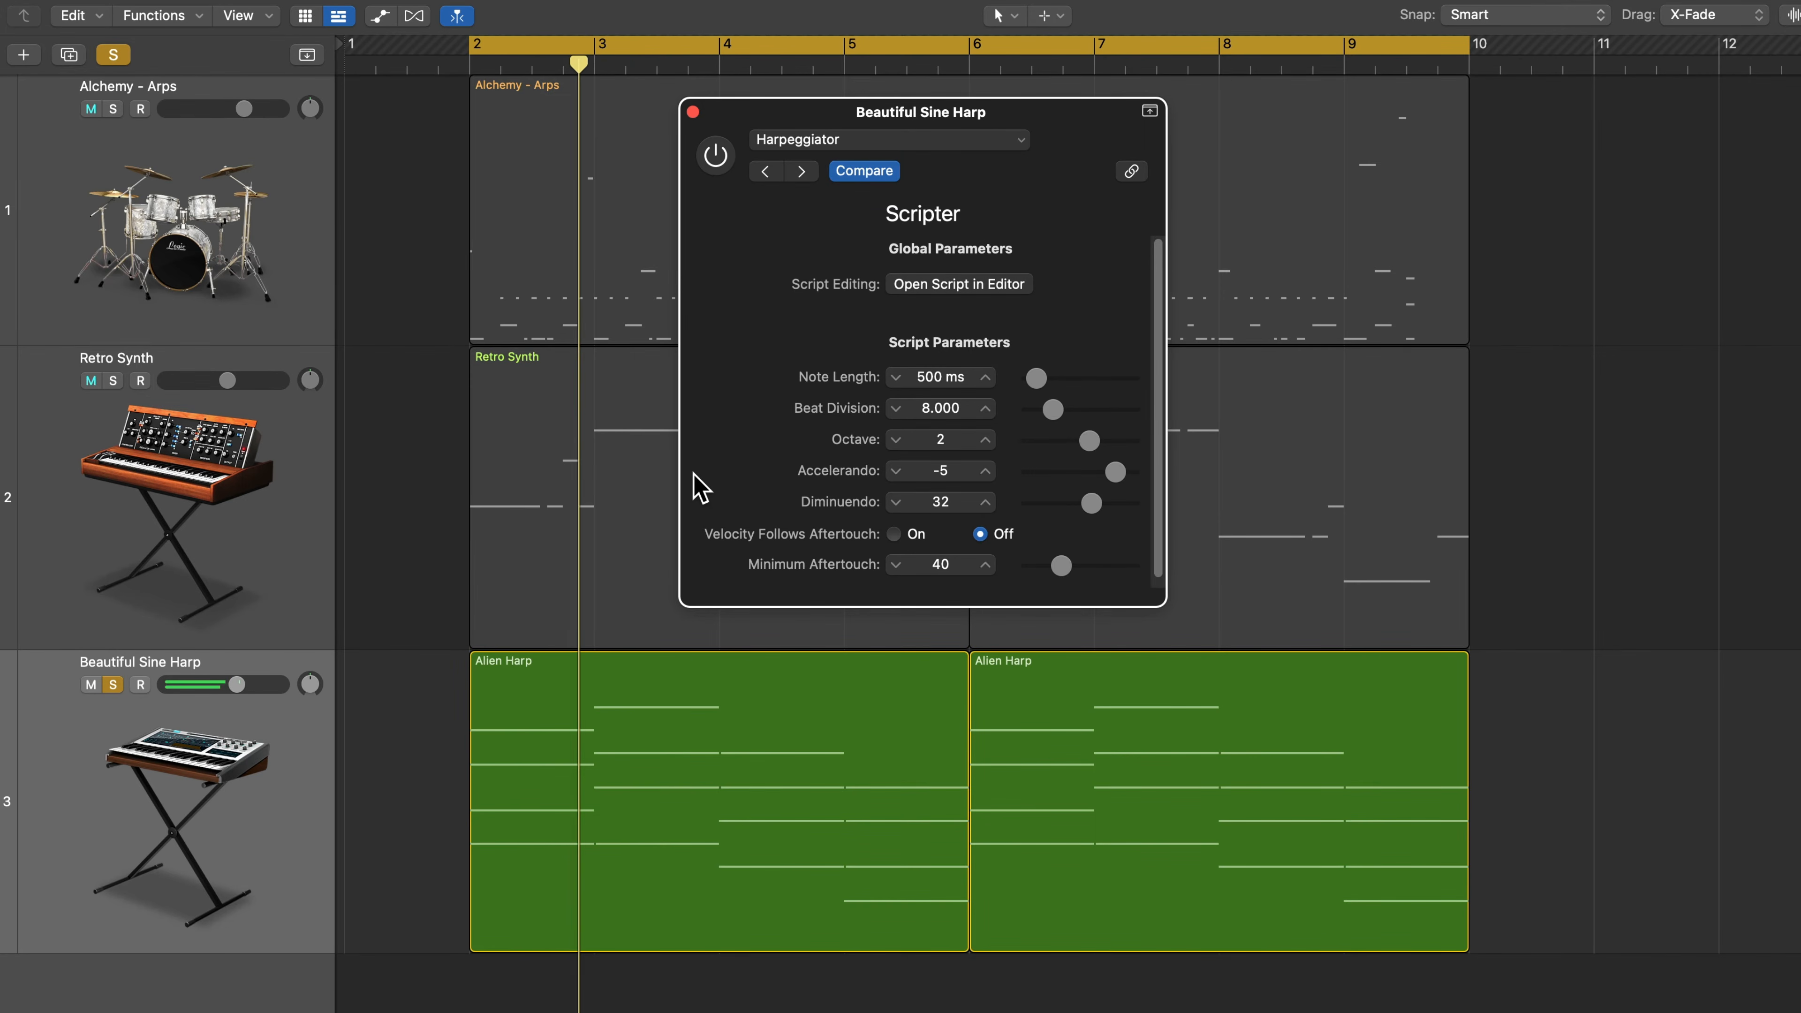
pyautogui.click(714, 156)
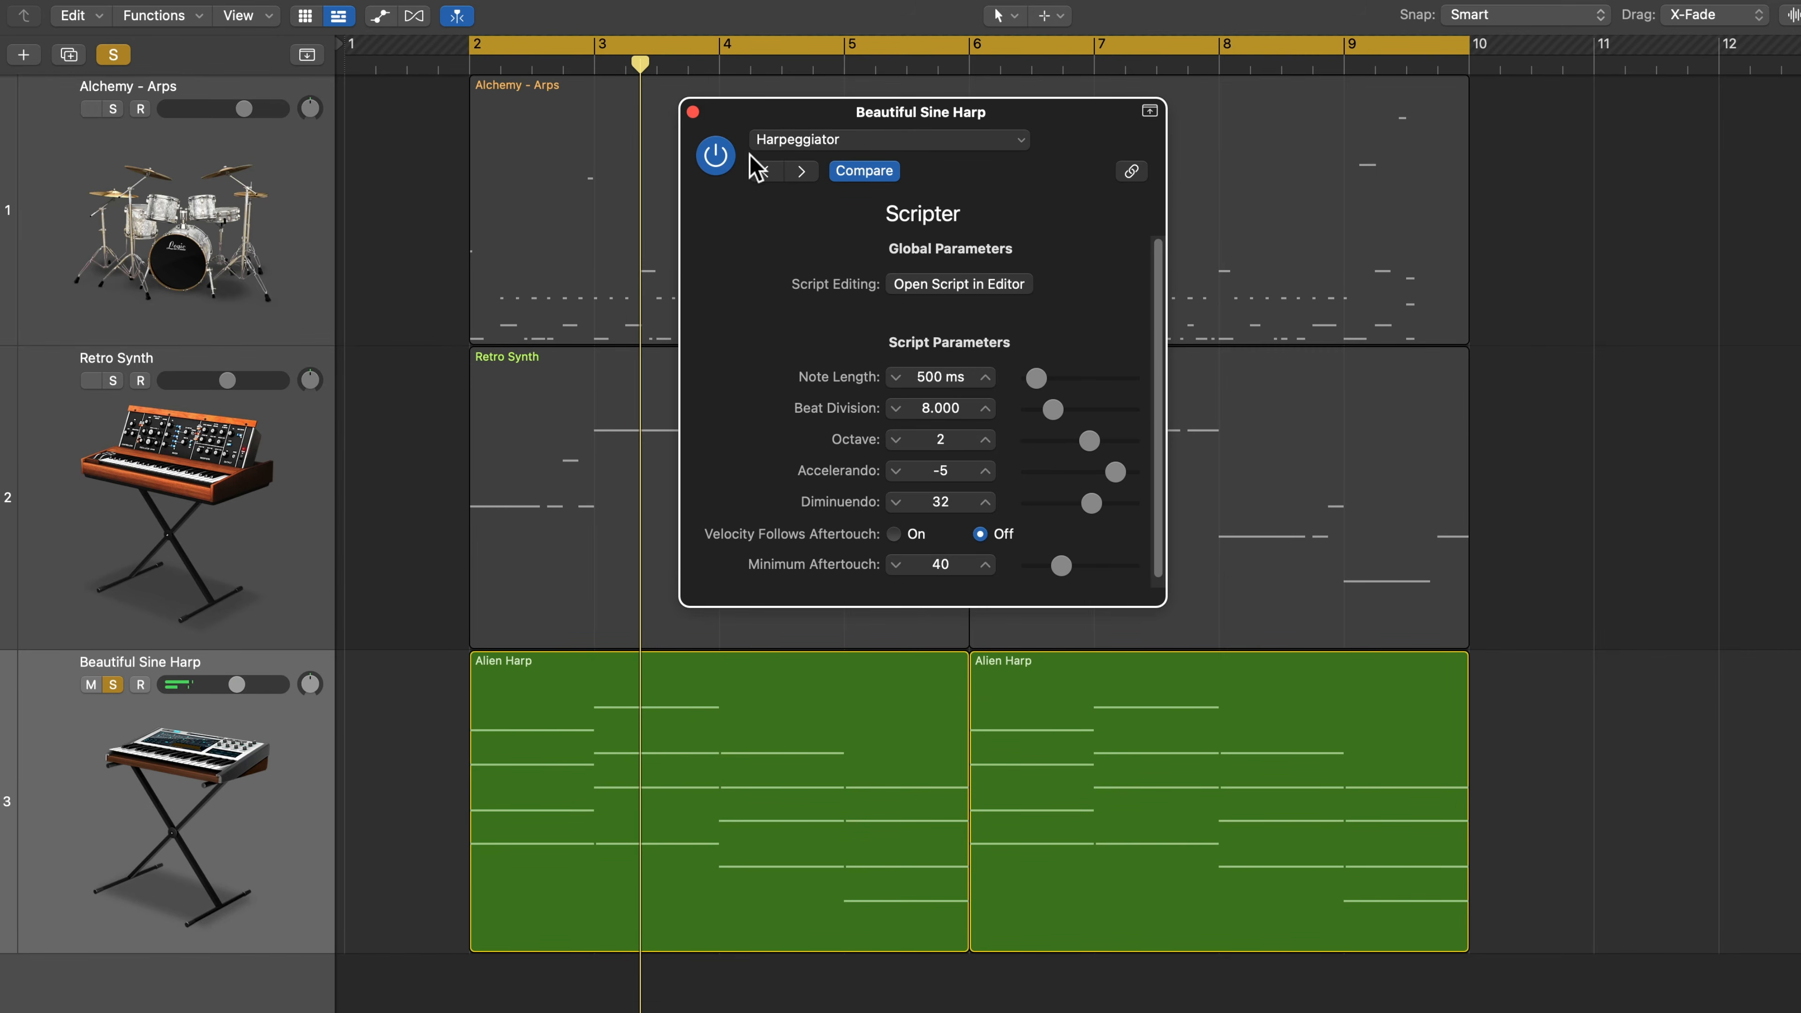
pyautogui.press('space')
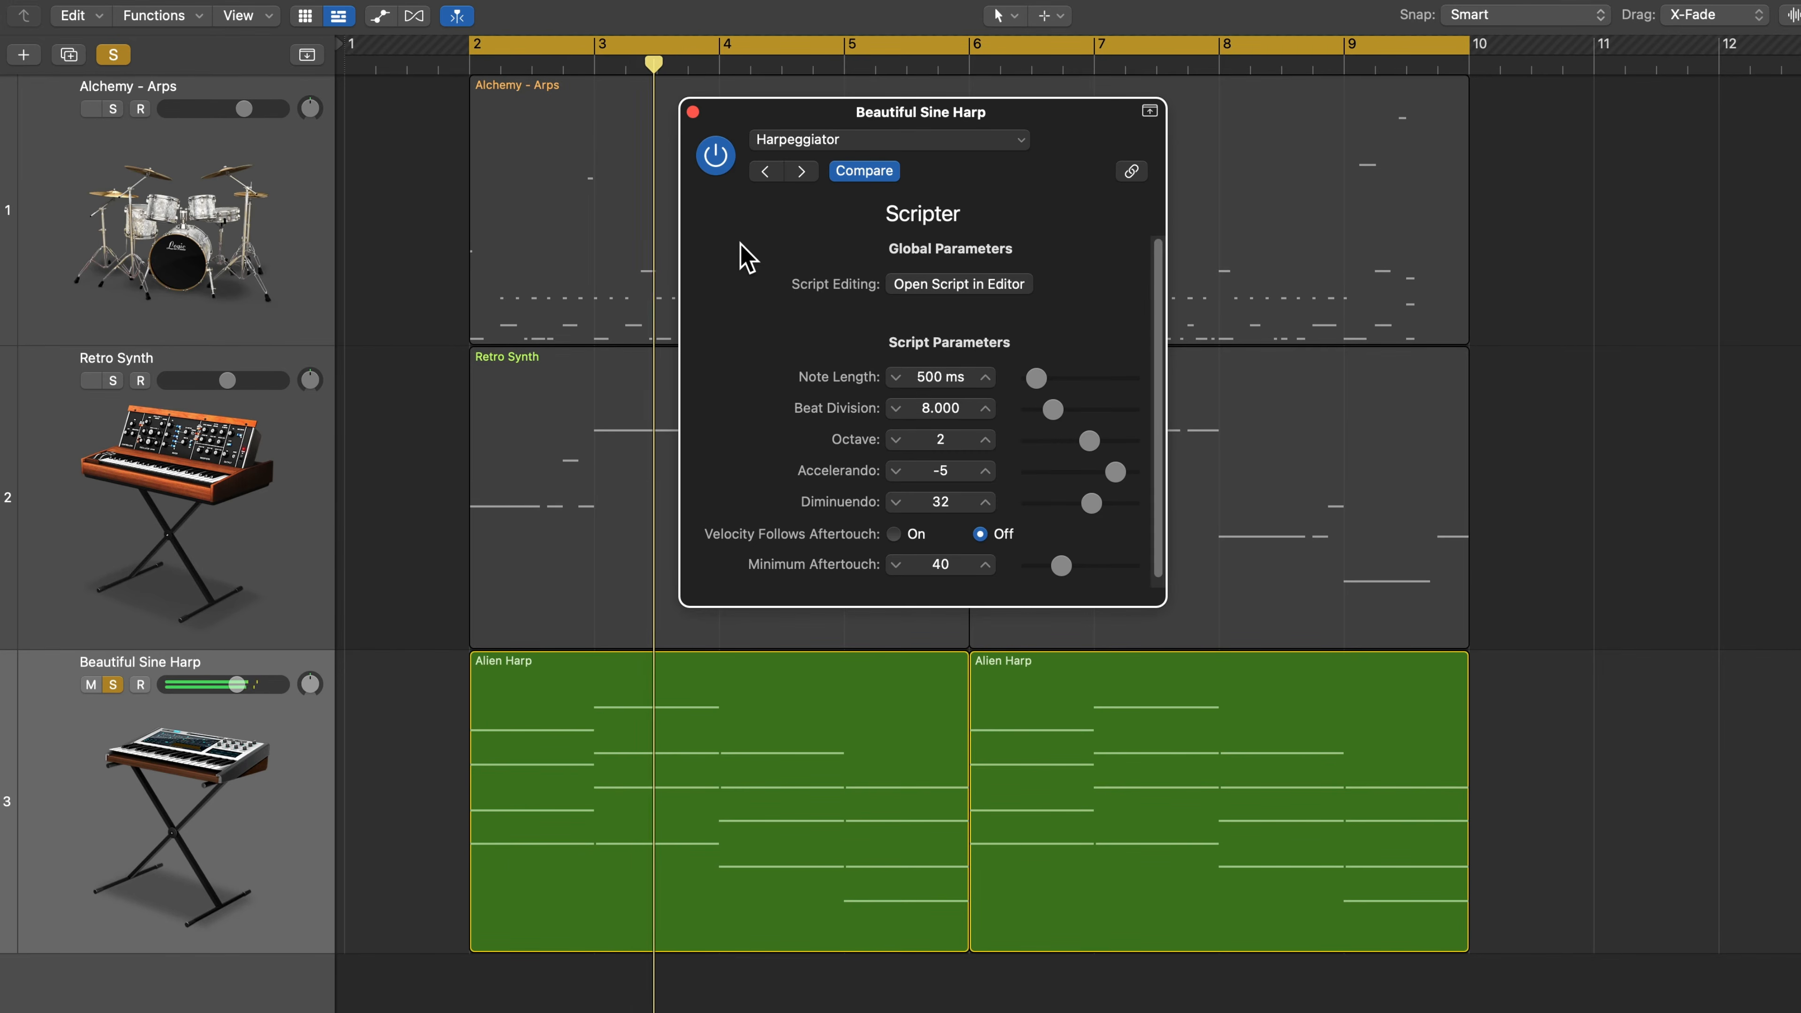
pyautogui.moveTo(1048, 412)
pyautogui.mouseDown()
pyautogui.moveTo(1049, 443)
pyautogui.moveTo(1054, 419)
pyautogui.moveTo(1115, 416)
pyautogui.moveTo(1057, 467)
pyautogui.moveTo(1034, 390)
pyautogui.mouseUp()
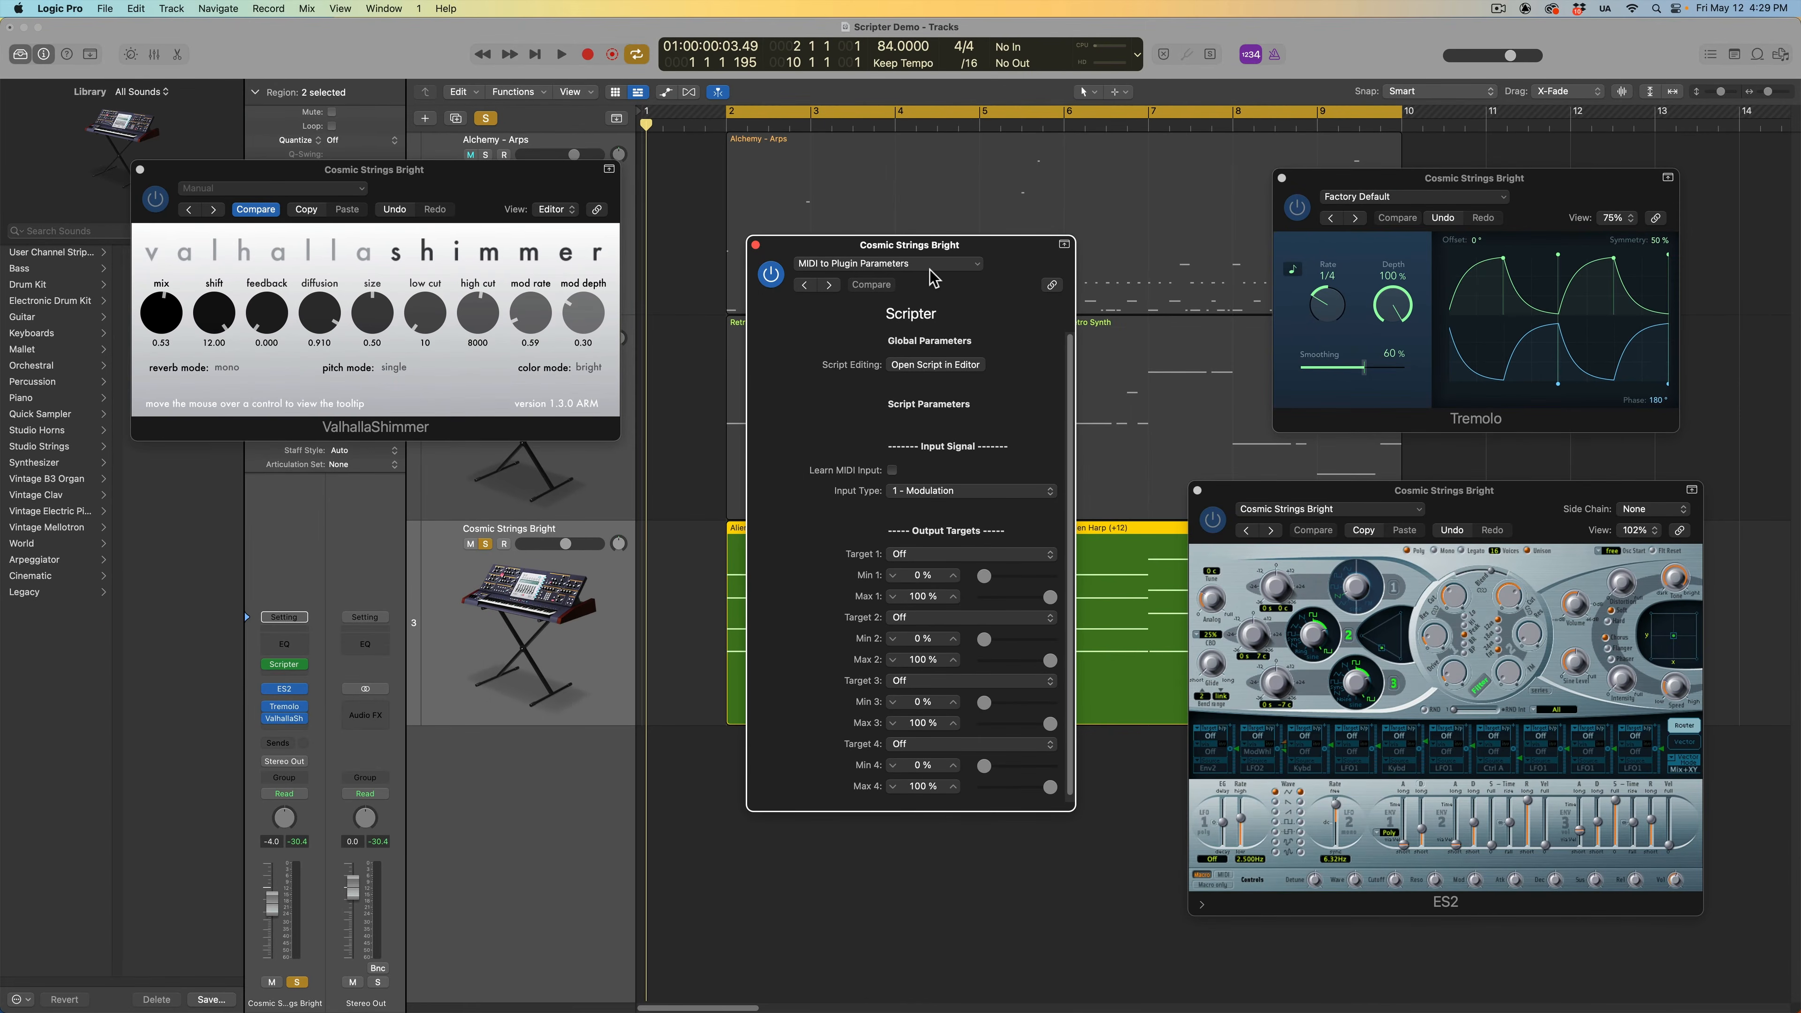
# Step: Keep the MIDI to Plugin Parameters preset on the Cosmic Strings Bright track, and use Learn MIDI Input to set Input Type to 23 - Ctrl 23
pyautogui.click(946, 266)
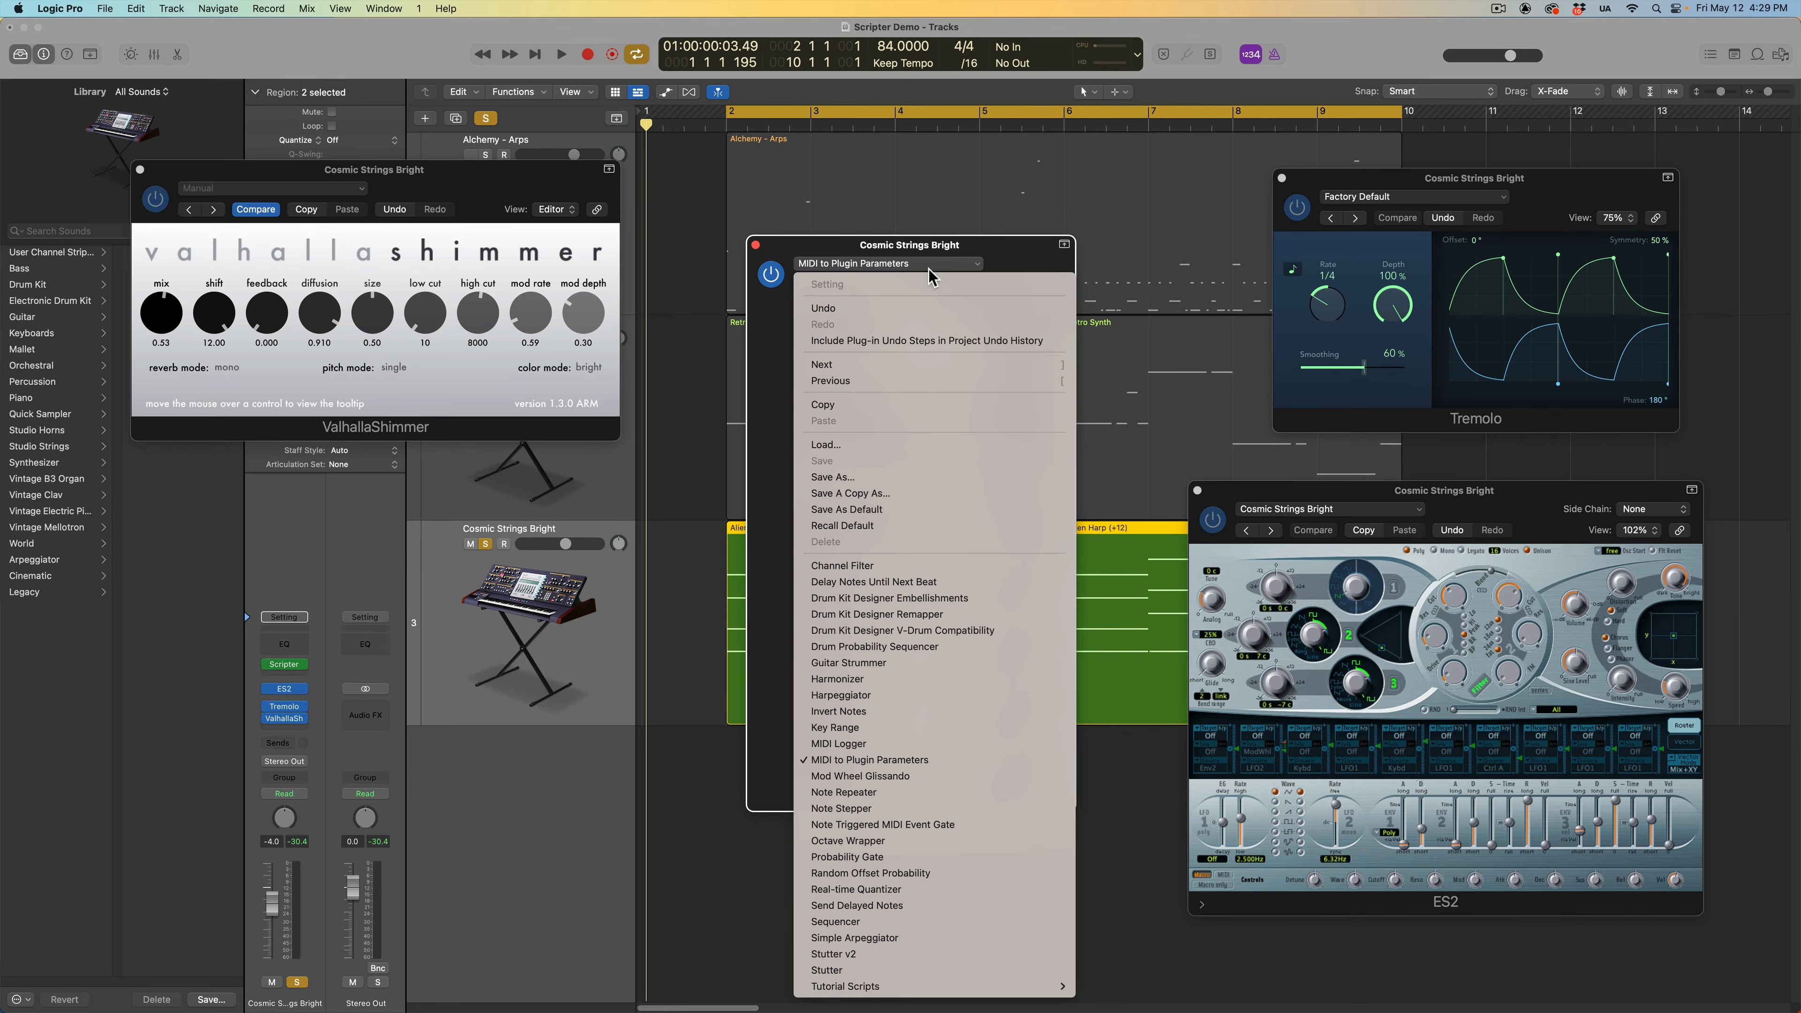
pyautogui.click(959, 769)
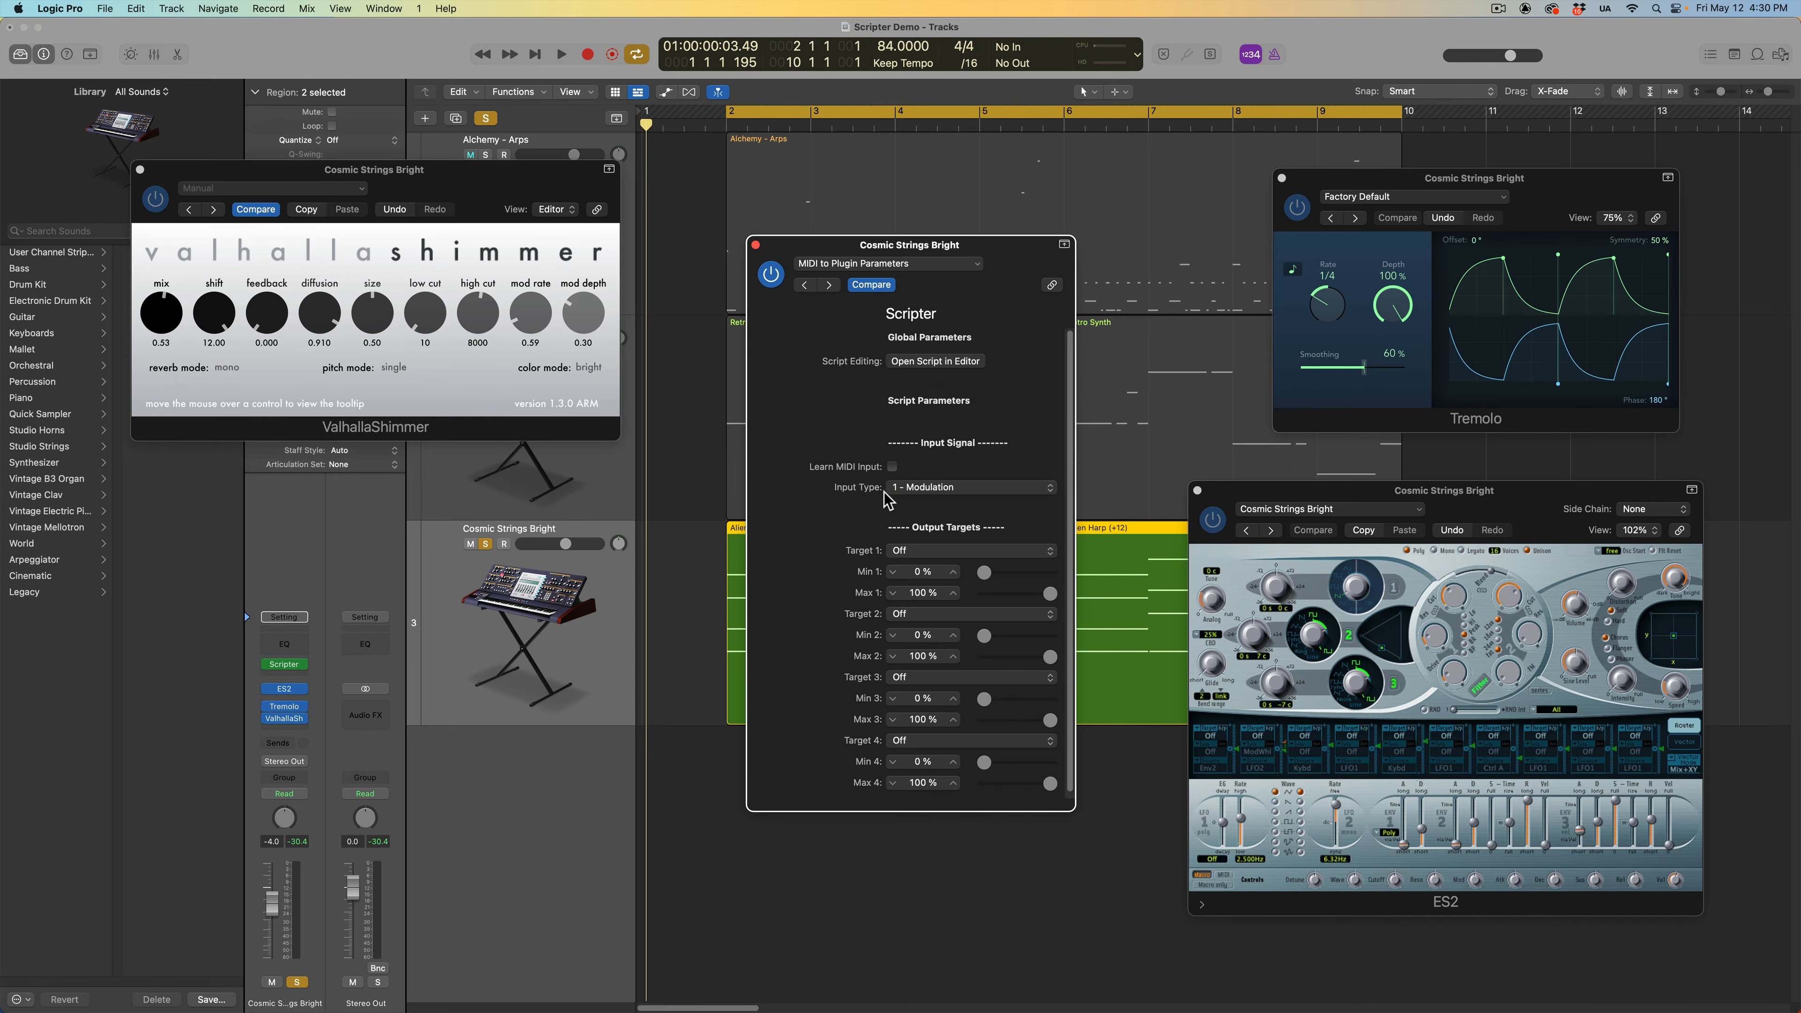
pyautogui.click(922, 488)
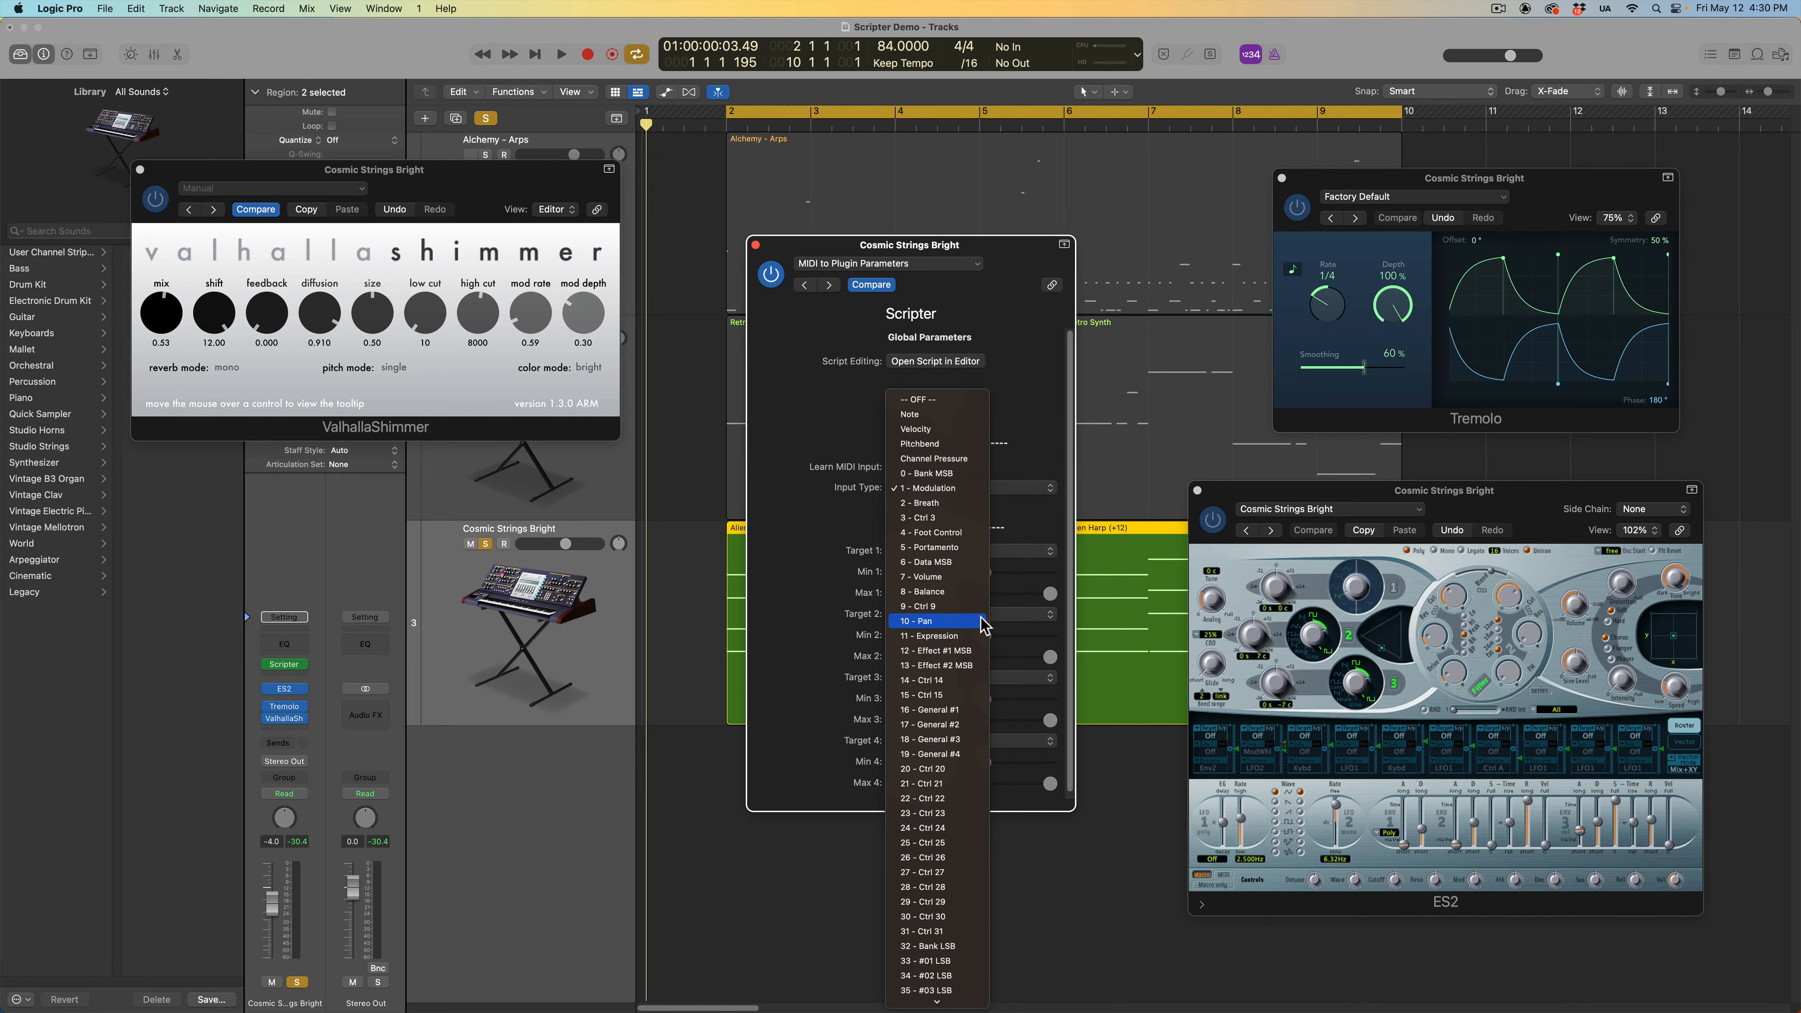
pyautogui.click(854, 416)
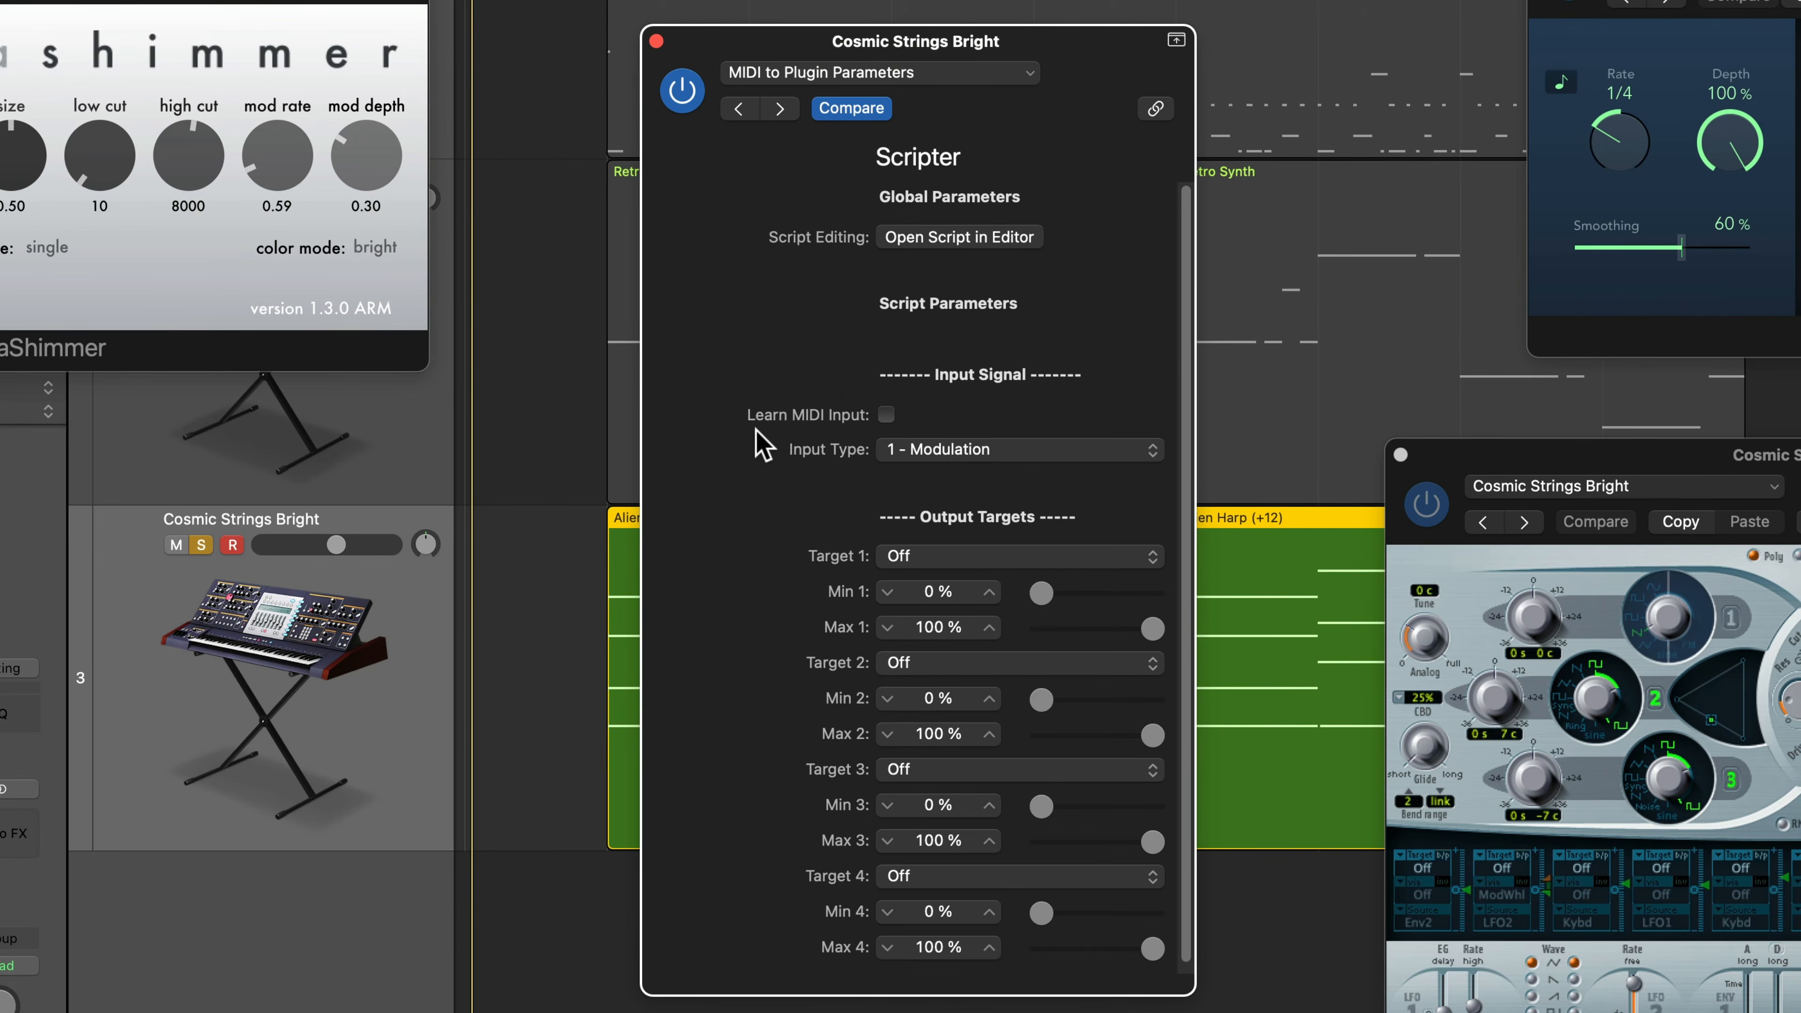
pyautogui.click(888, 415)
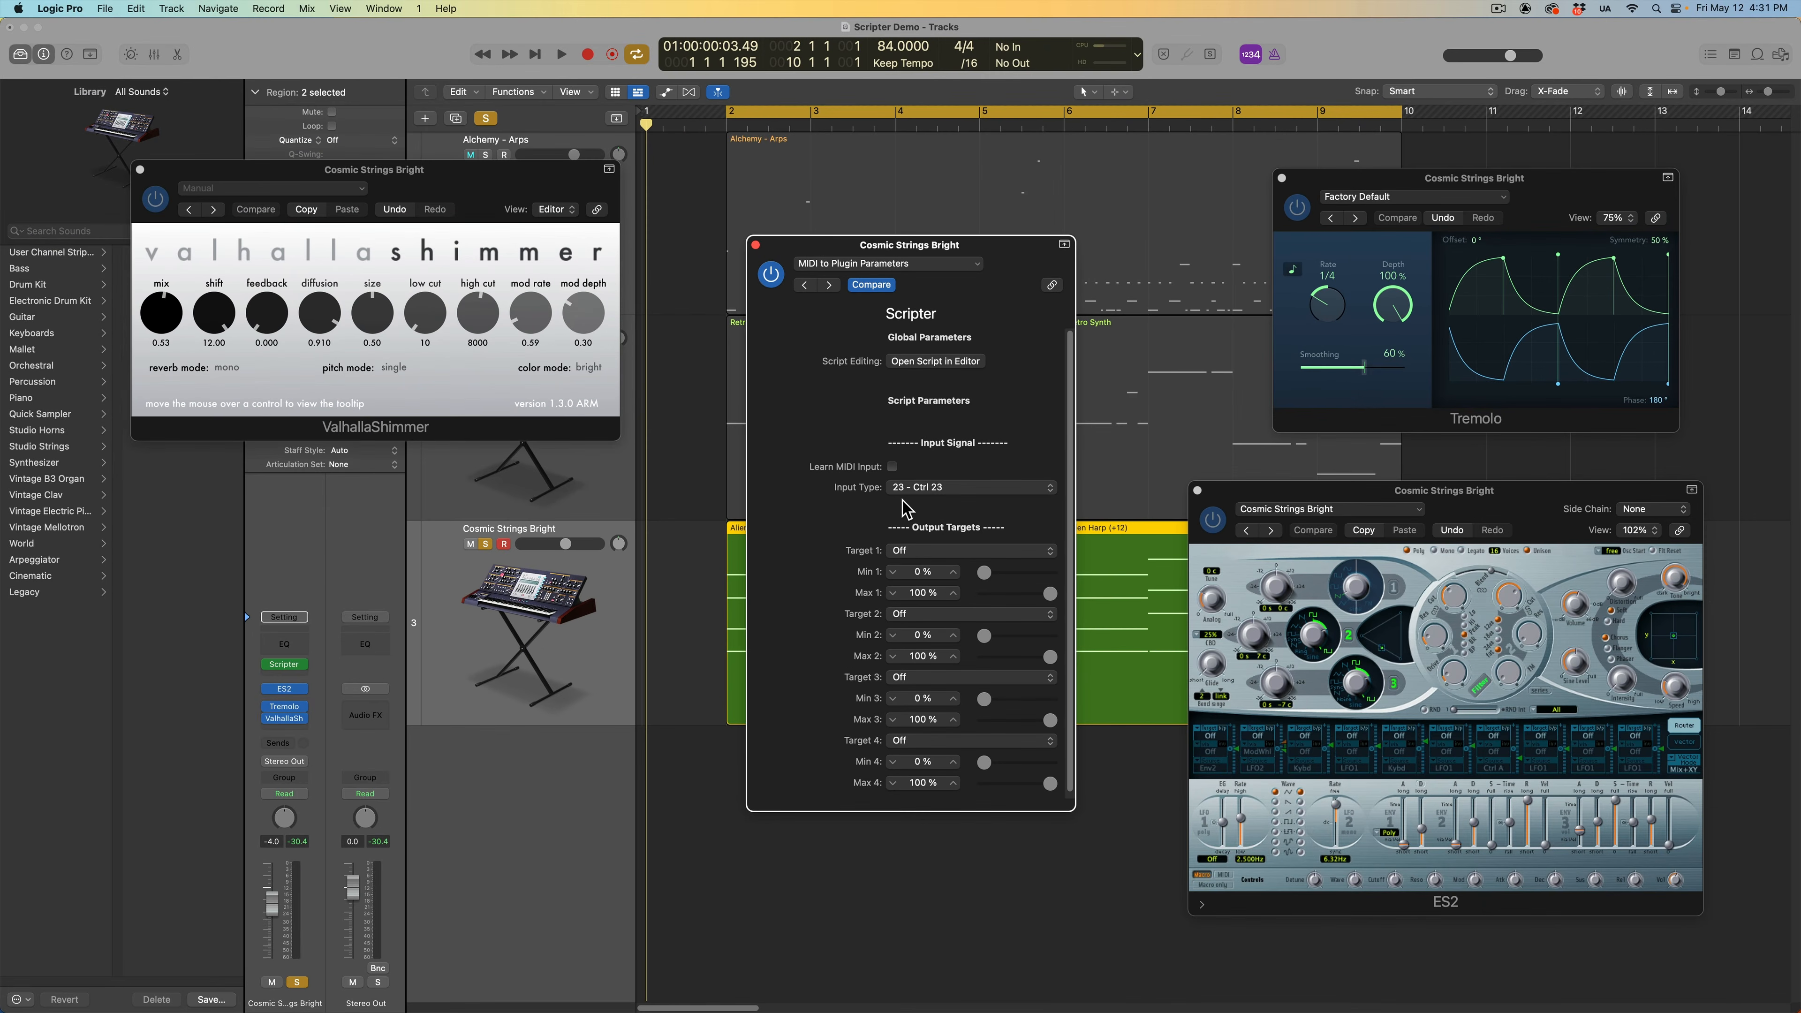
# Step: Use Learn Plug-in Parameter to assign Target 1 to the ES2 LPF Cutoff and Target 2 to the ES2 LPF FM
pyautogui.click(908, 554)
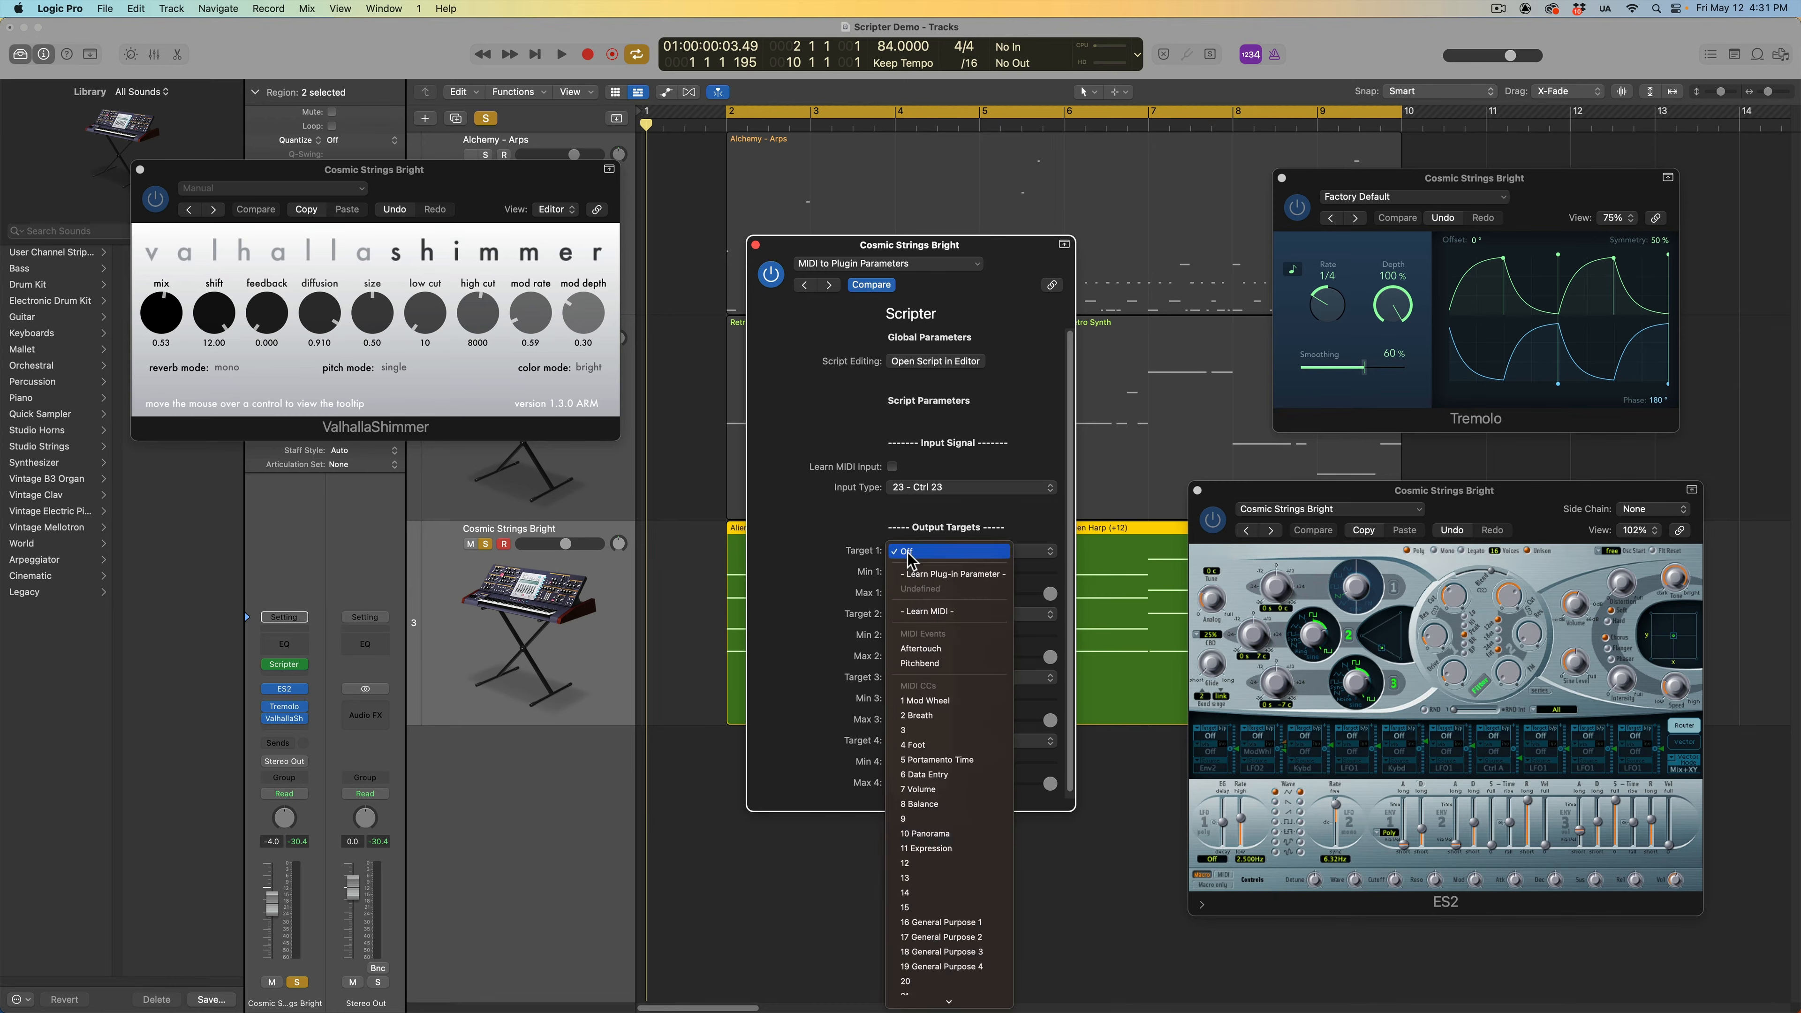
pyautogui.click(966, 575)
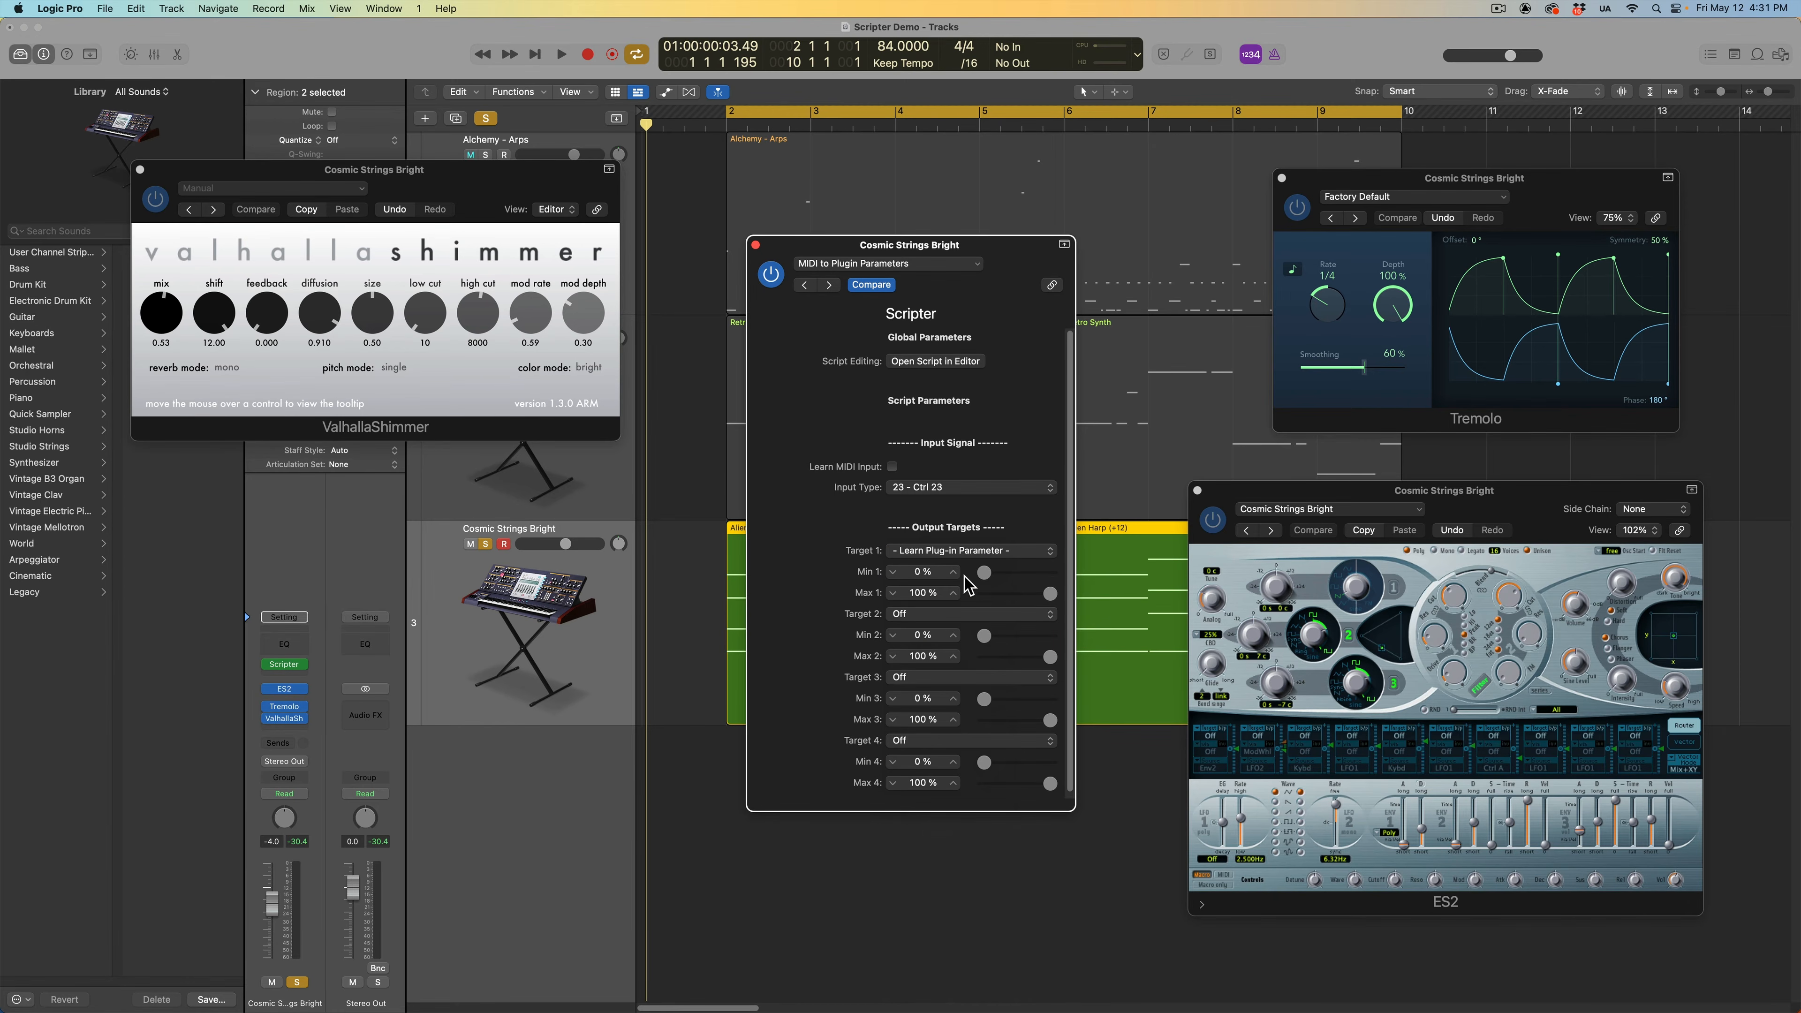
pyautogui.click(1508, 603)
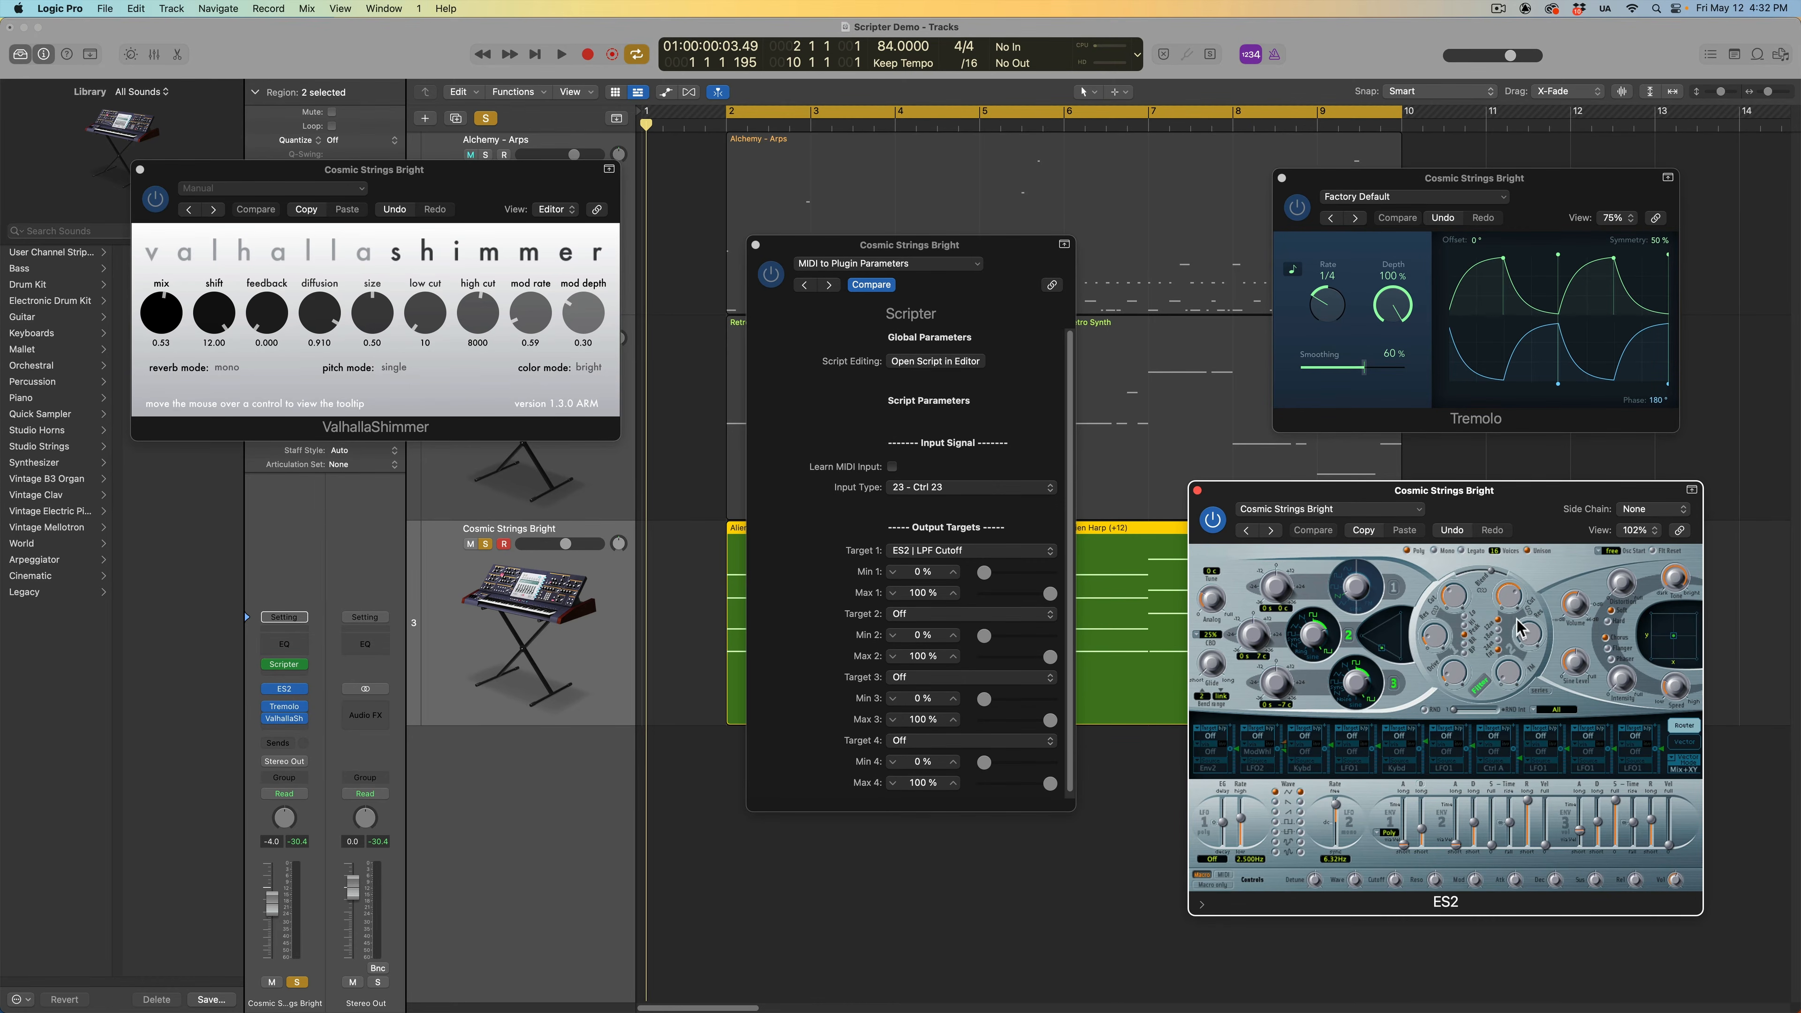
pyautogui.click(948, 615)
pyautogui.click(952, 637)
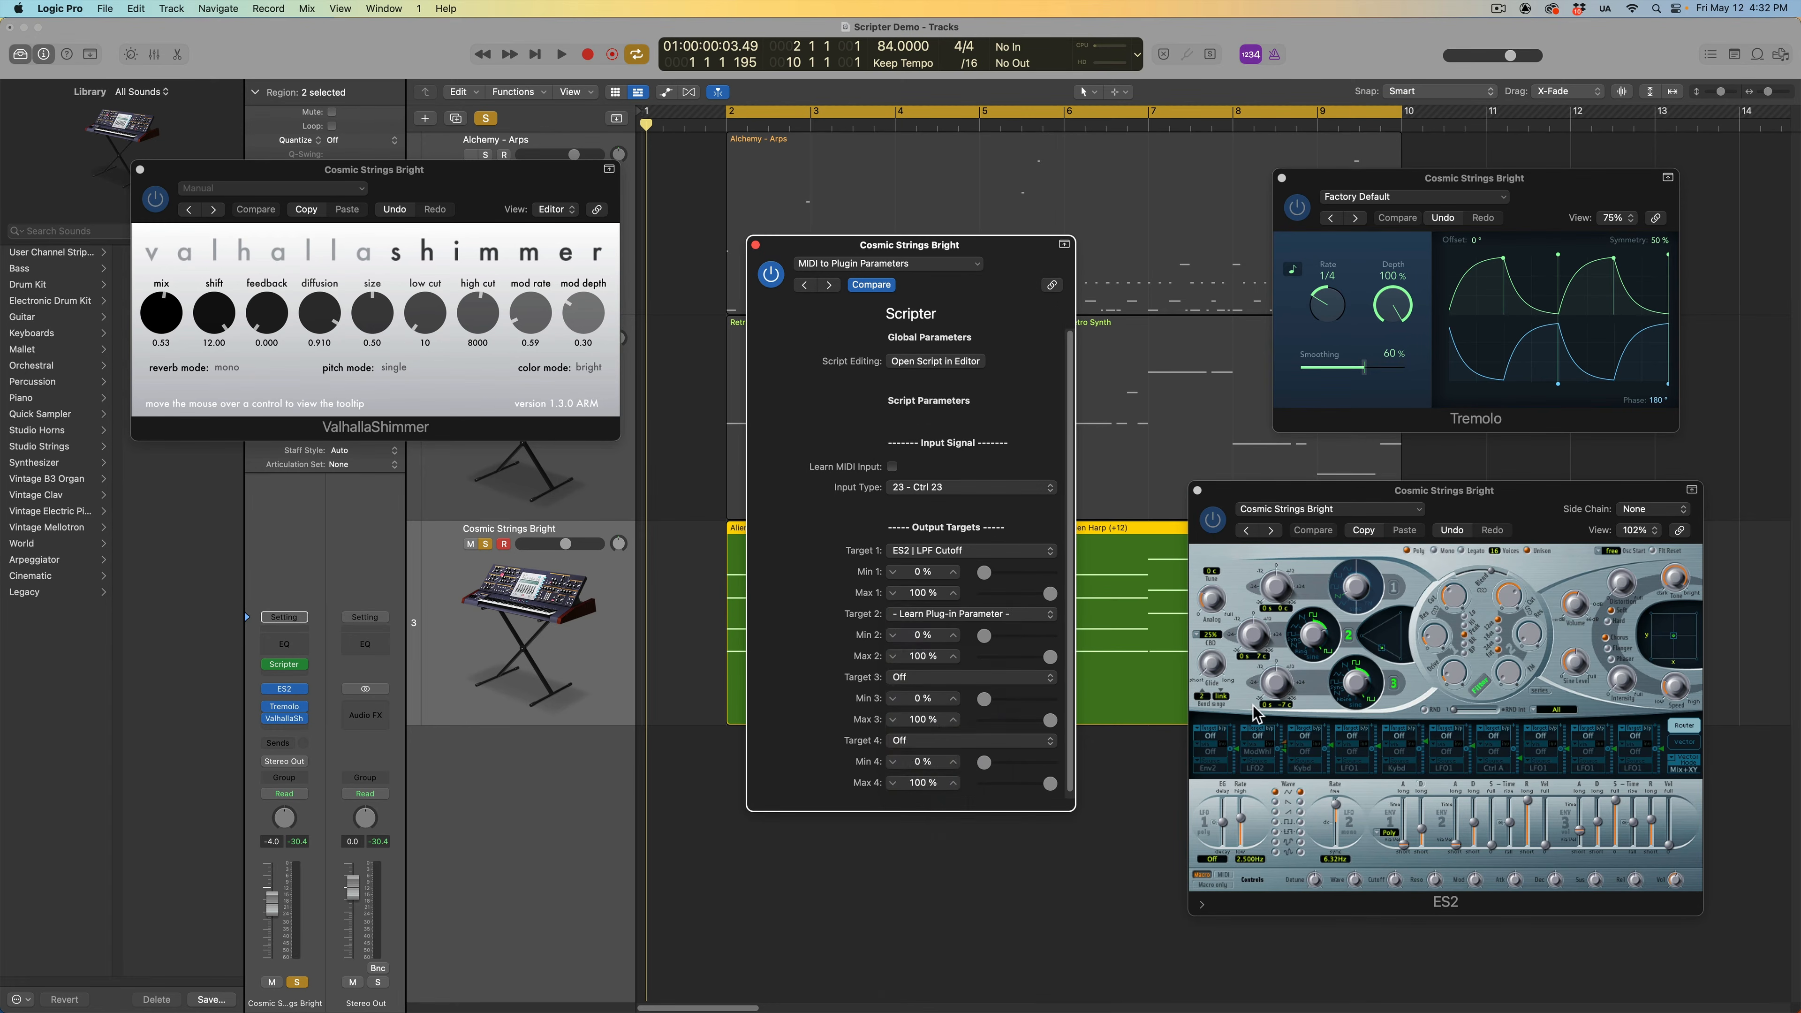
pyautogui.click(1509, 680)
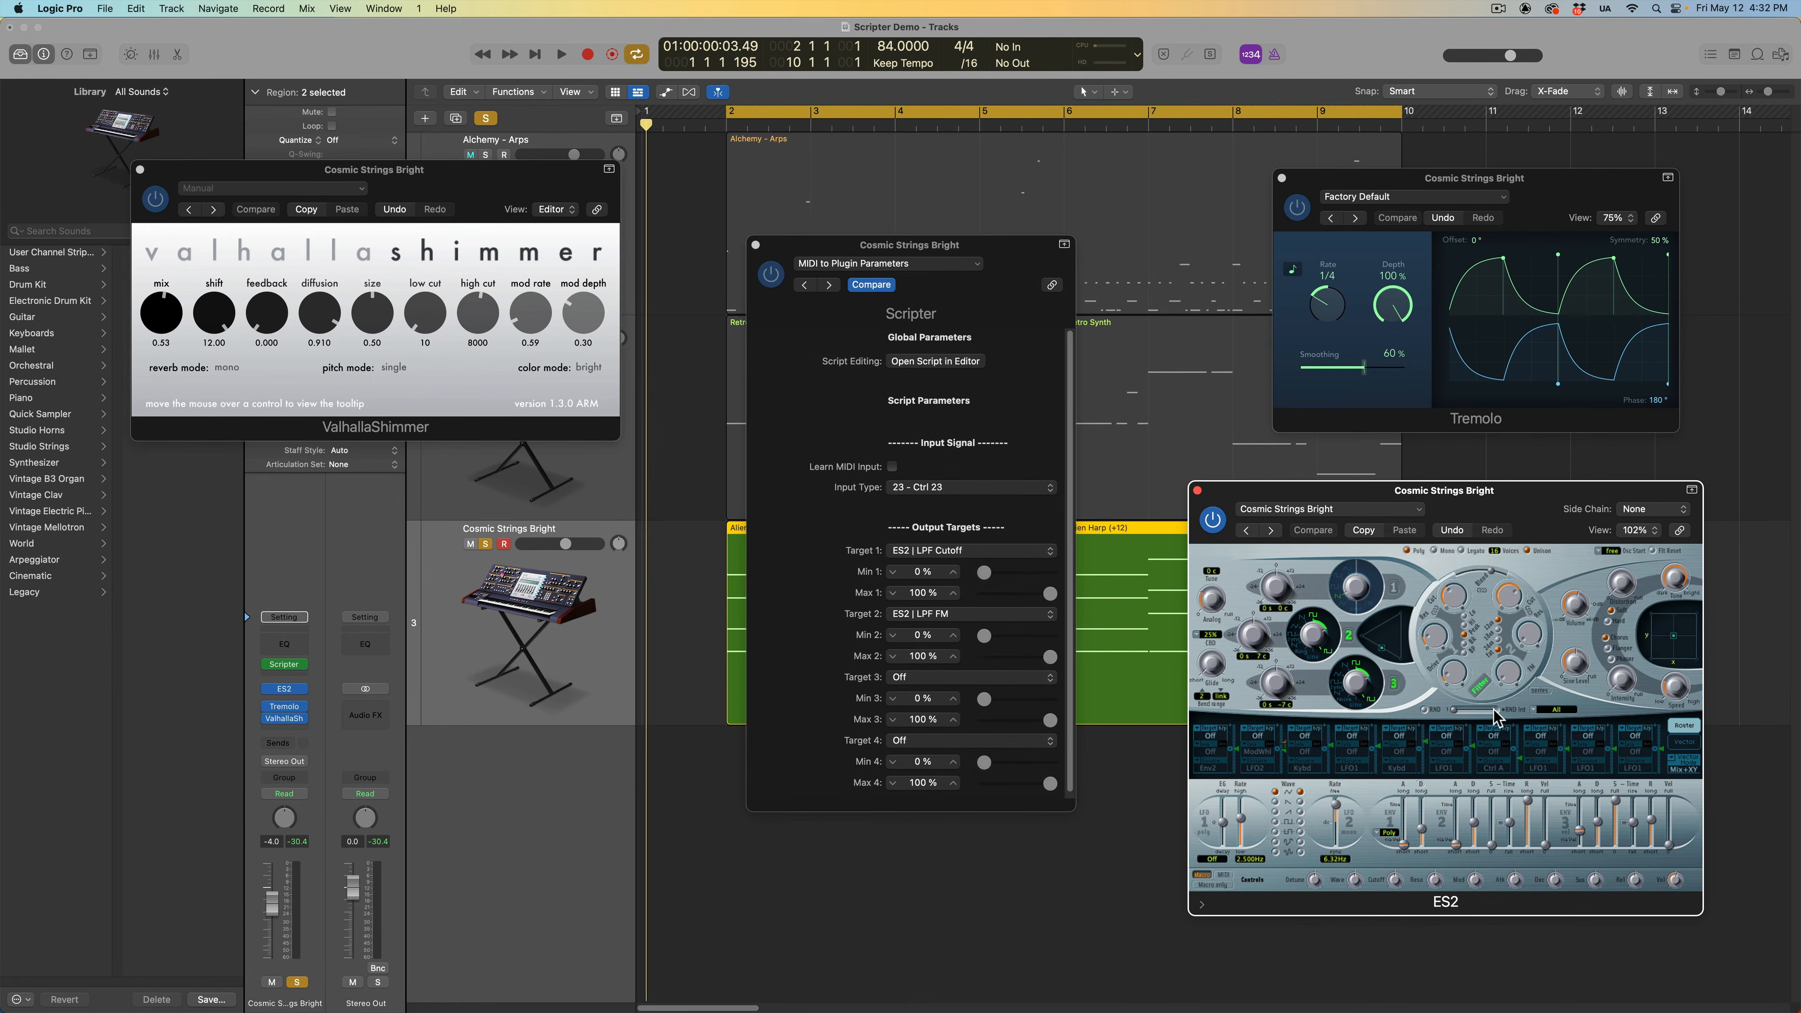
# Step: Use Learn Plug-in Parameter to assign Target 3 to the Tremolo plug-in's Depth
pyautogui.click(936, 677)
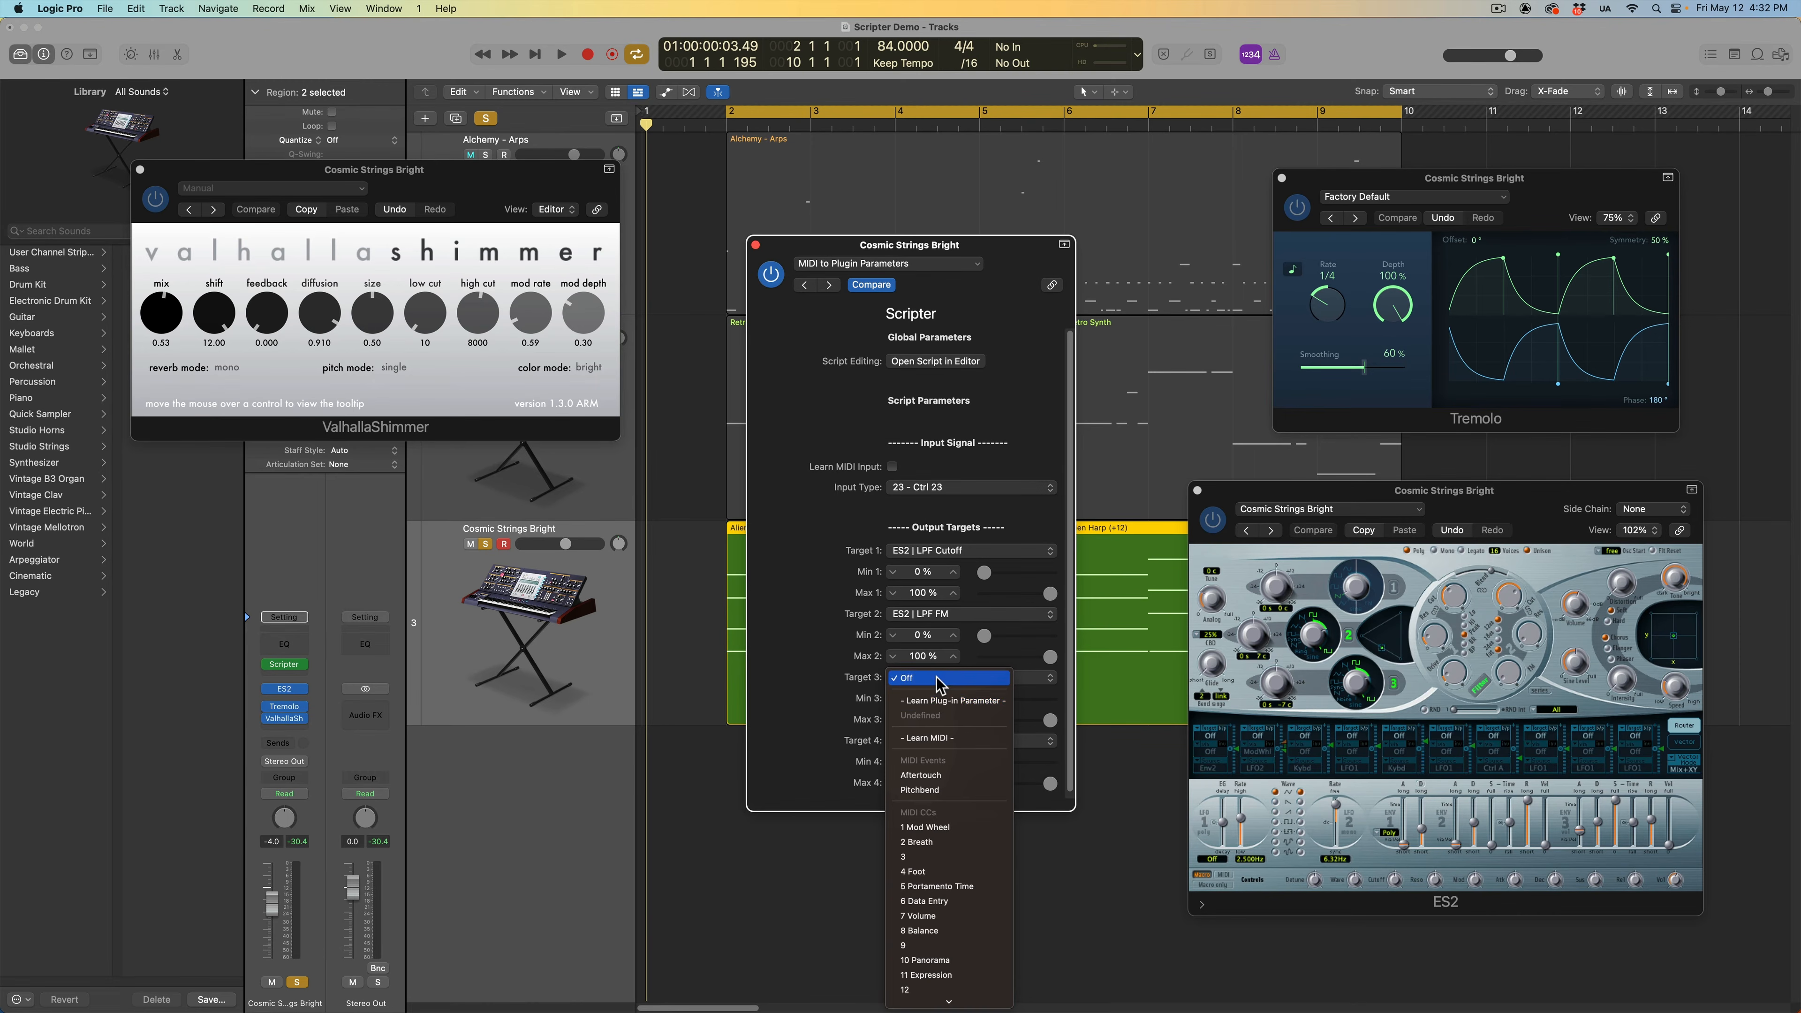
pyautogui.click(951, 701)
pyautogui.click(1392, 306)
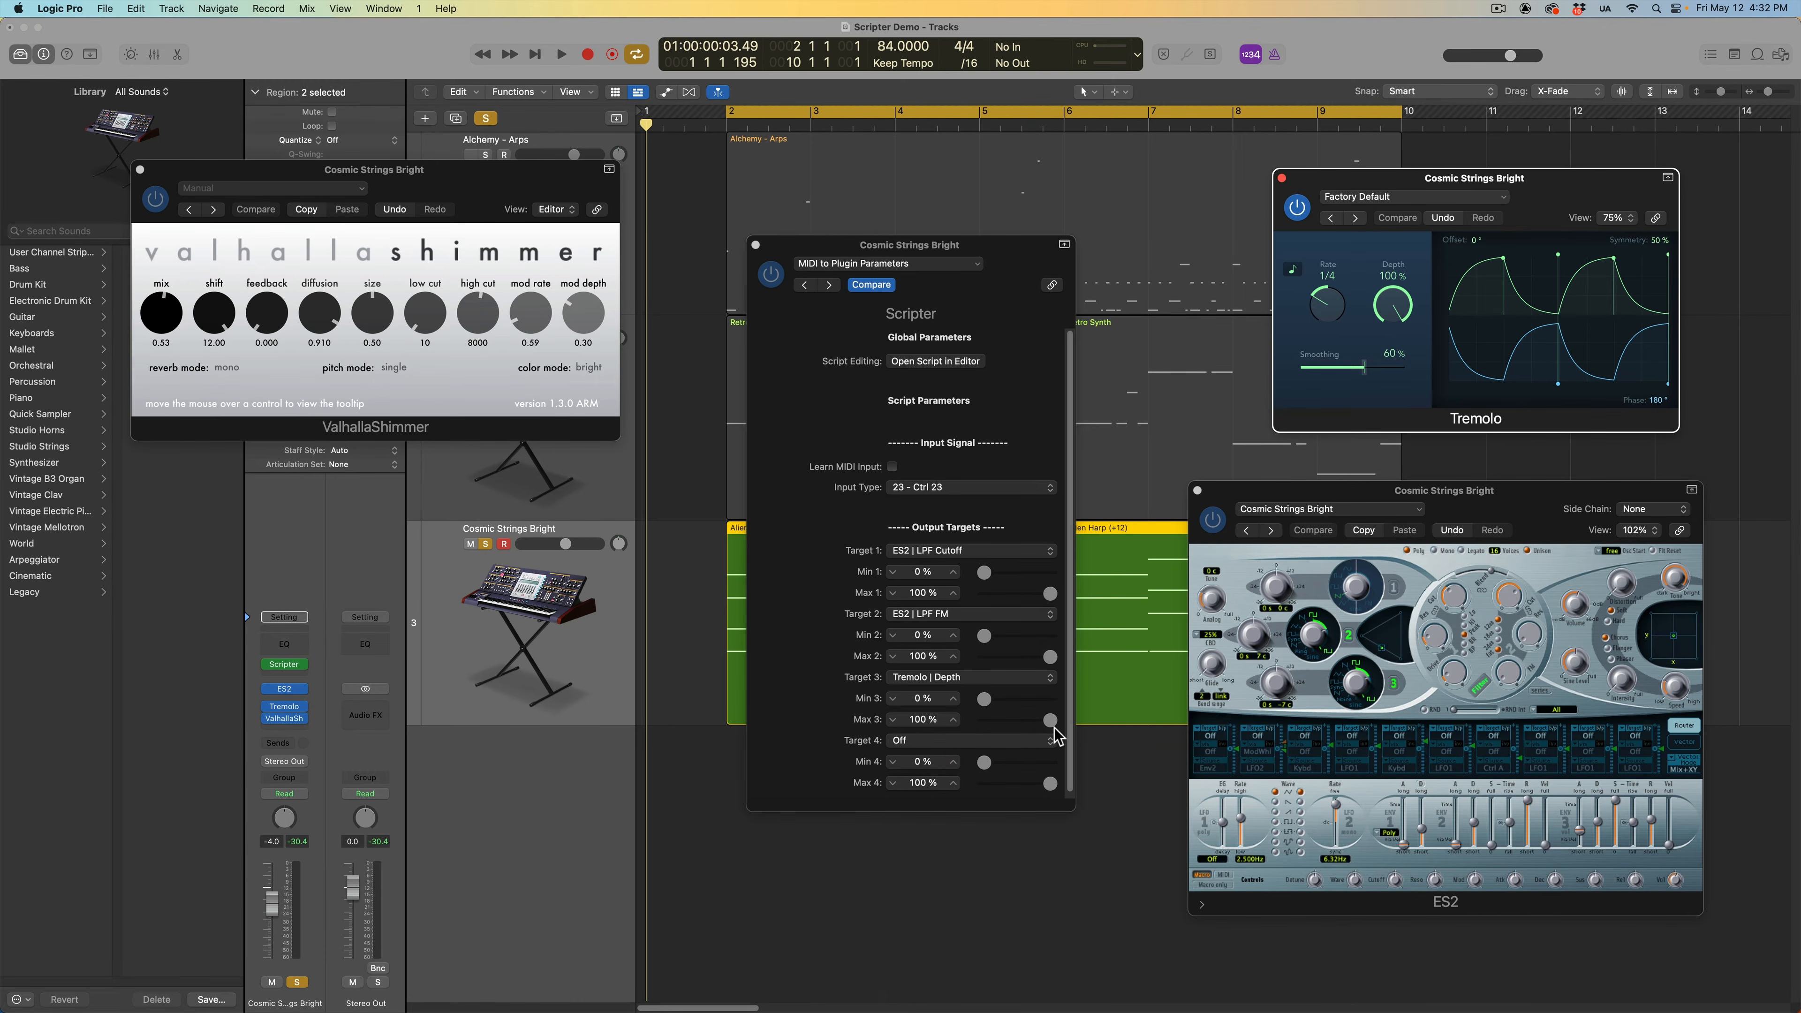
# Step: Use Learn Plug-in Parameter to assign Target 4 to the ValhallaShimmer mix (wetDry), and play the track to hear all four targets respond
pyautogui.click(1002, 742)
pyautogui.click(989, 764)
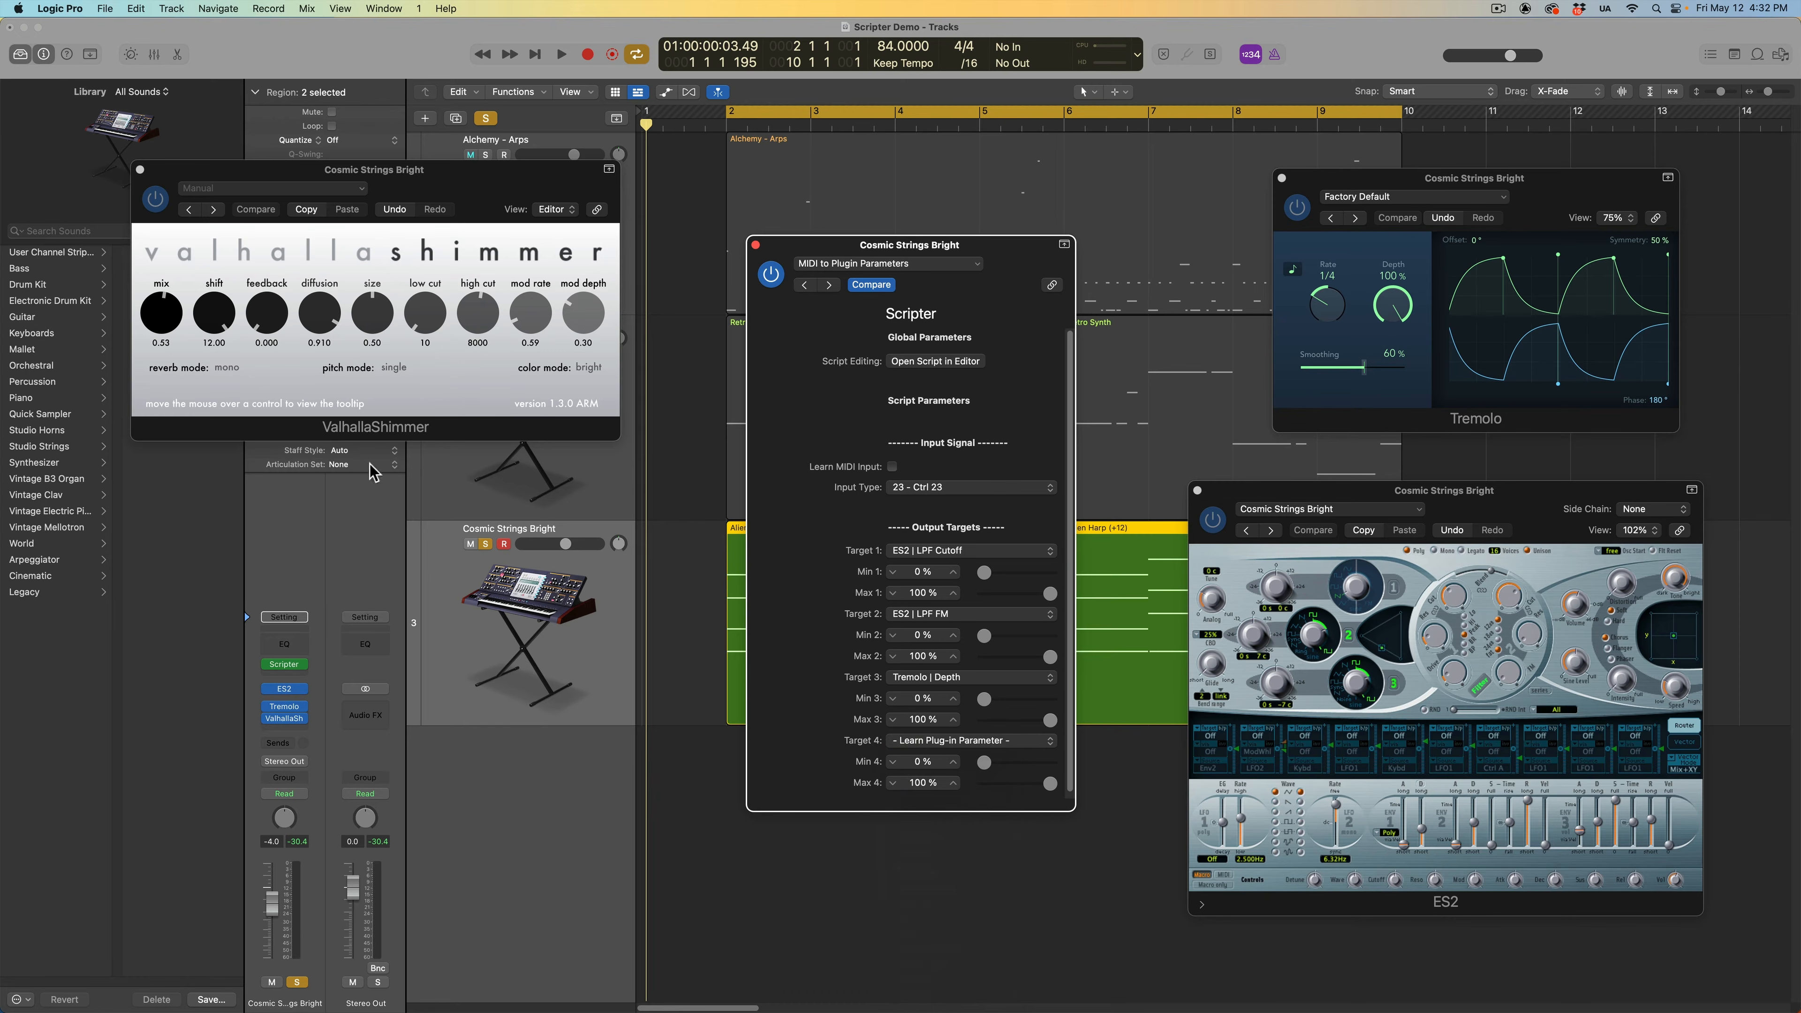
pyautogui.click(157, 347)
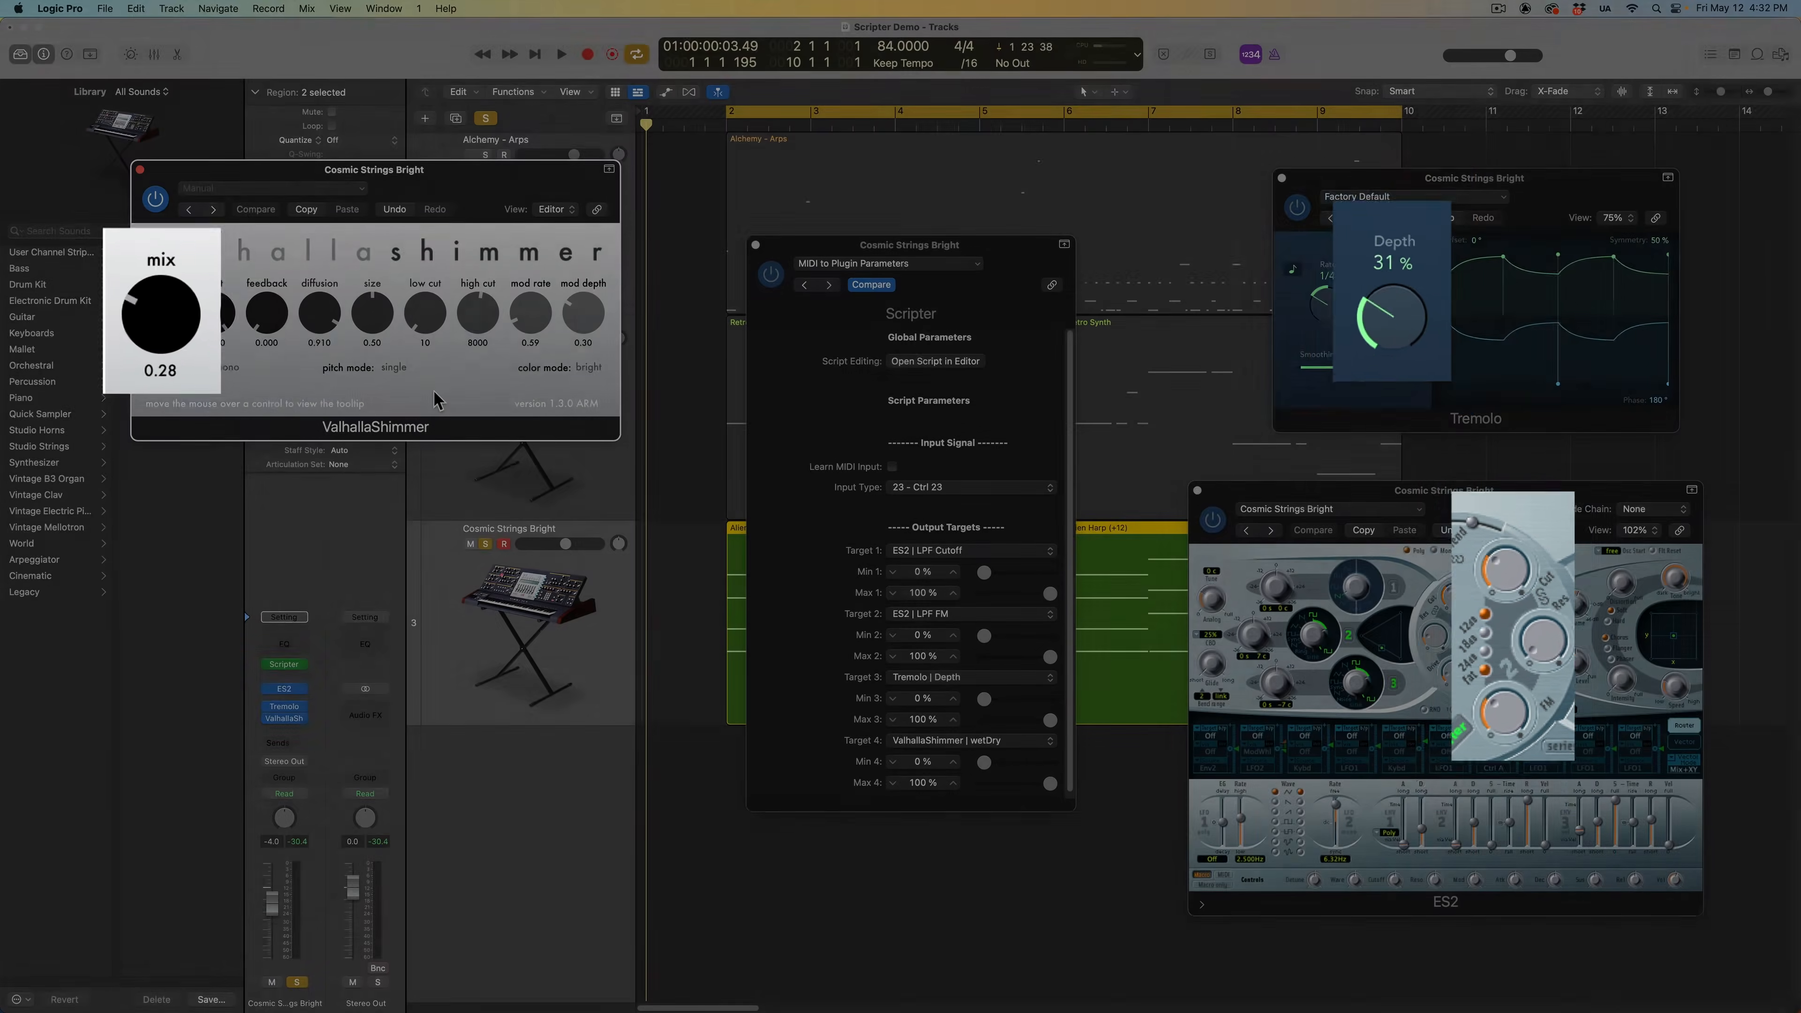
pyautogui.press('space')
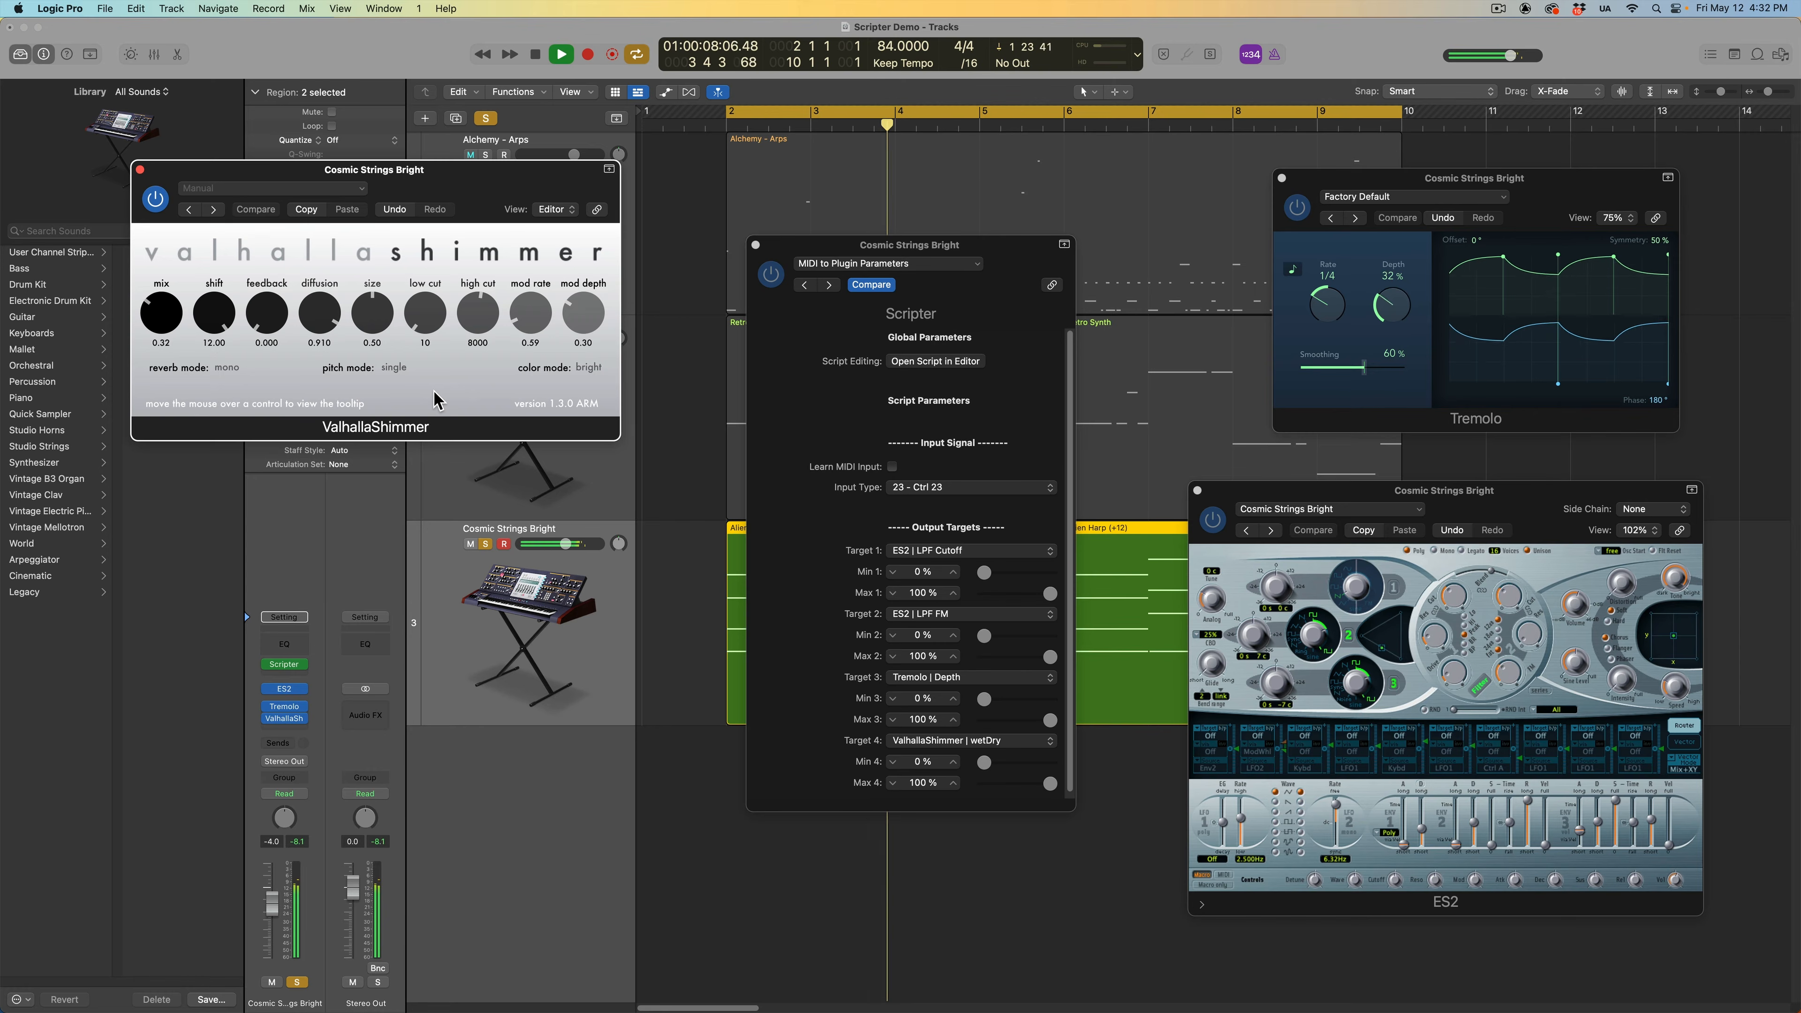
pyautogui.press('space')
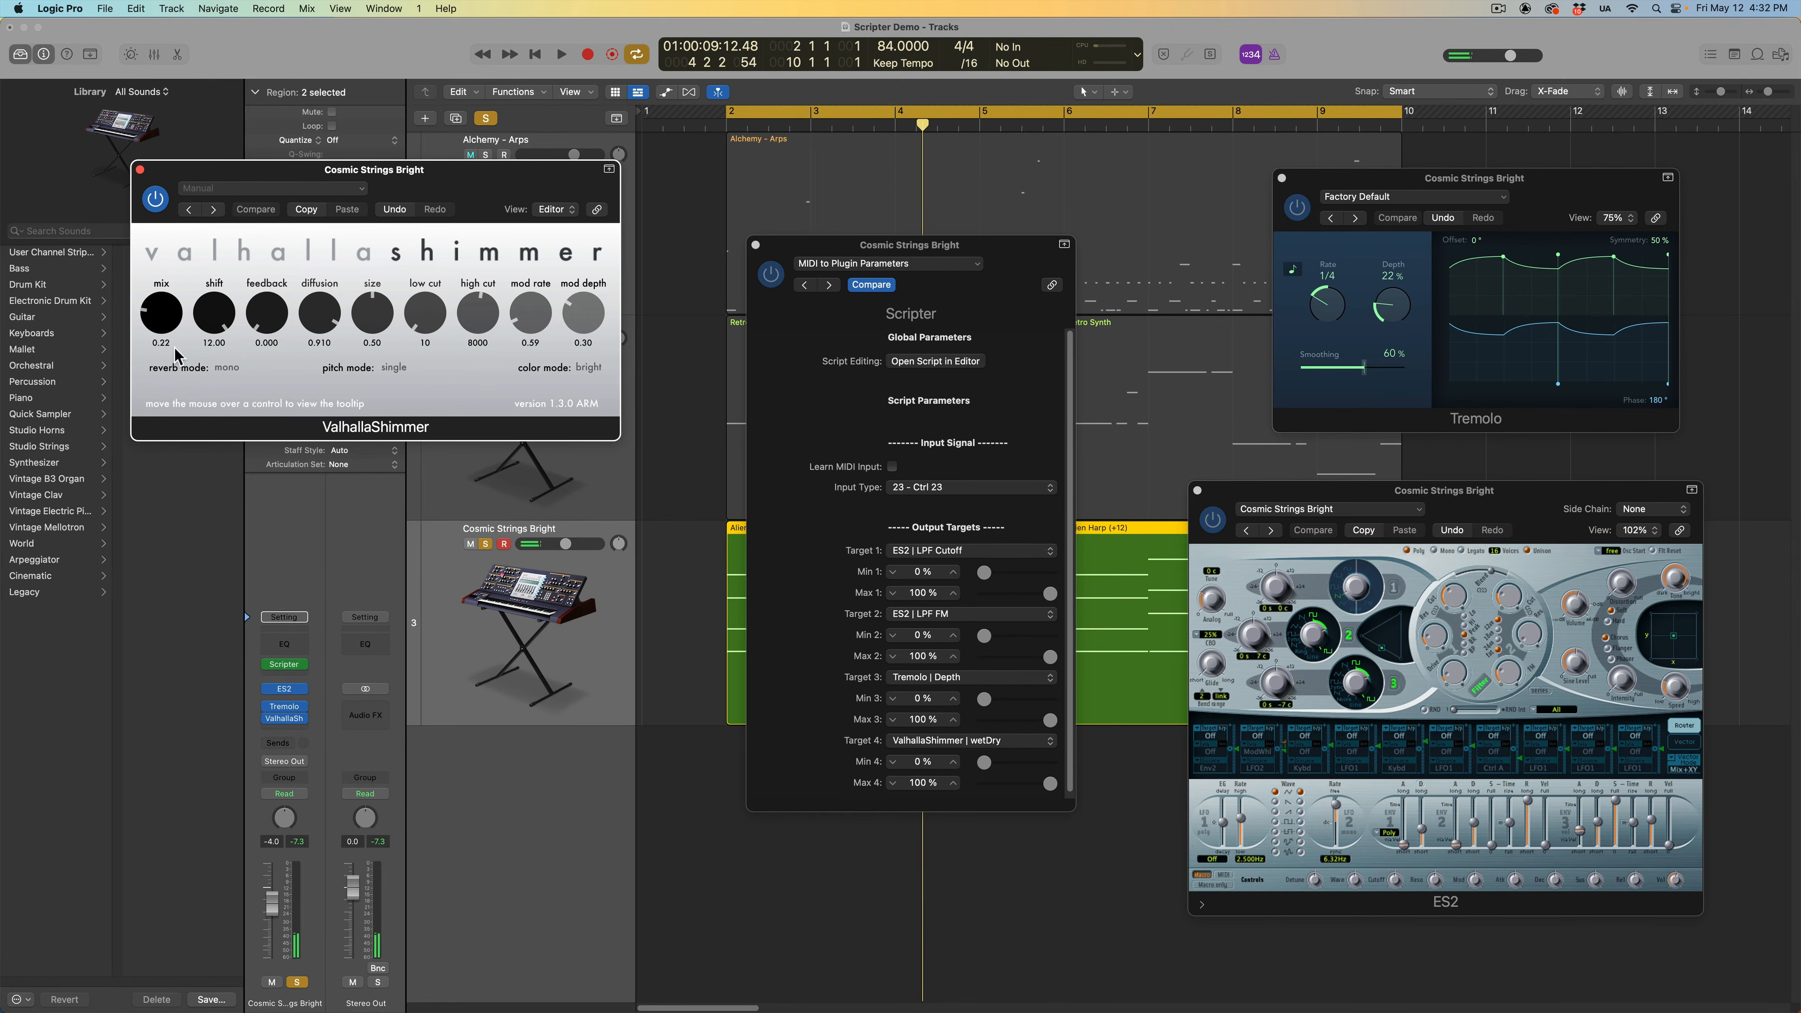
# Step: Limit Target 4 to 15–64 %, Target 2 to 12–53 % and Target 1 to 22–79 %, and play back the restricted ranges
pyautogui.moveTo(1051, 784)
pyautogui.mouseDown()
pyautogui.moveTo(1011, 796)
pyautogui.moveTo(1026, 807)
pyautogui.moveTo(996, 767)
pyautogui.moveTo(1023, 784)
pyautogui.mouseUp()
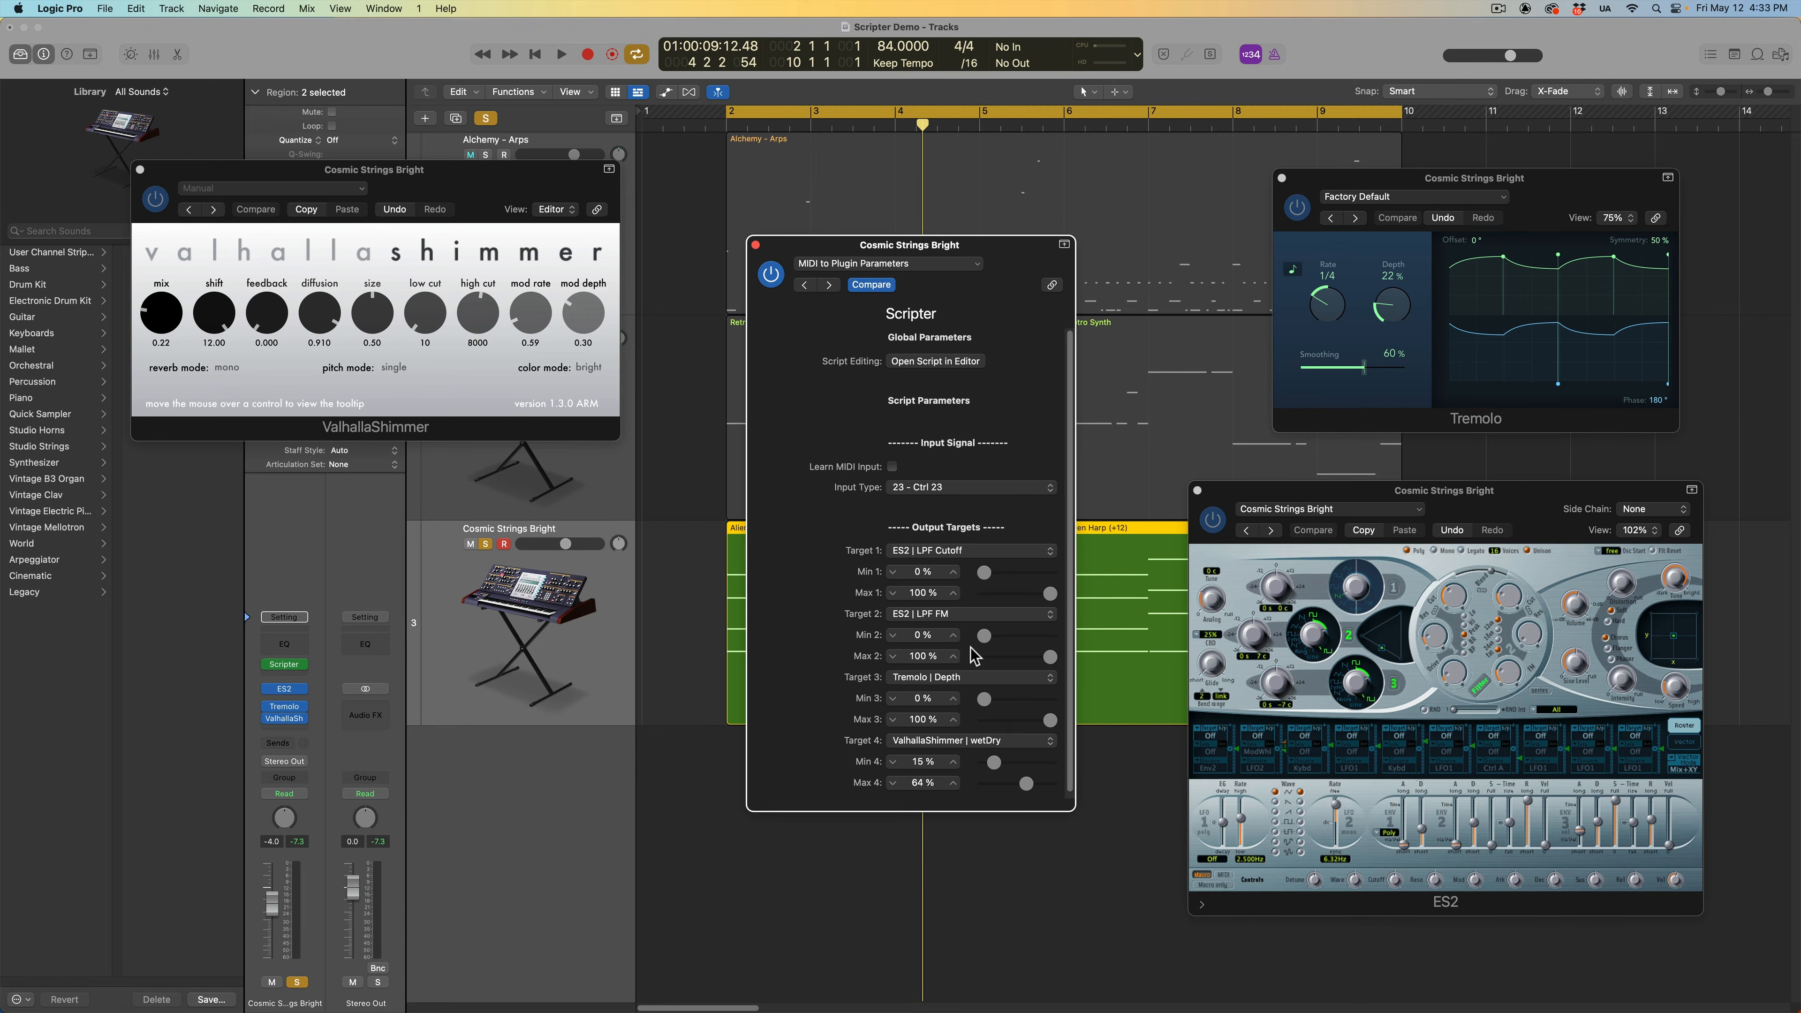
pyautogui.moveTo(984, 636); pyautogui.dragTo(1020, 660)
pyautogui.moveTo(985, 572); pyautogui.dragTo(1032, 610)
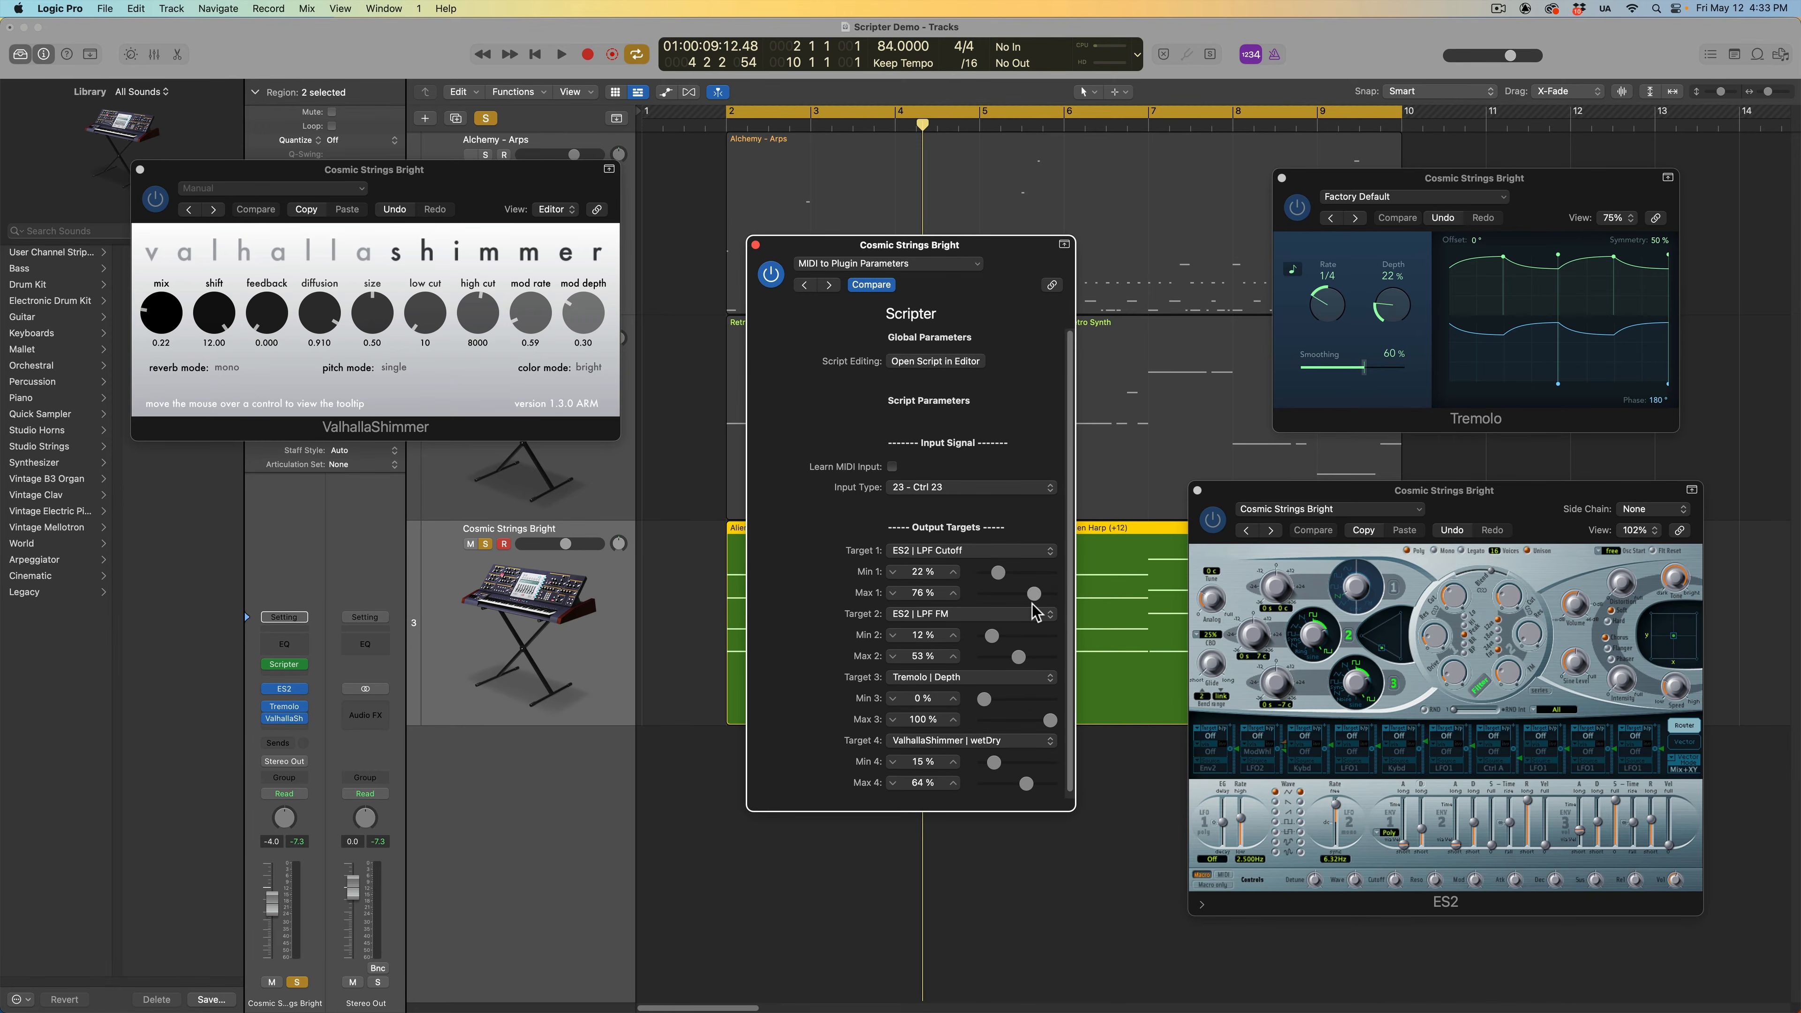
pyautogui.press('space')
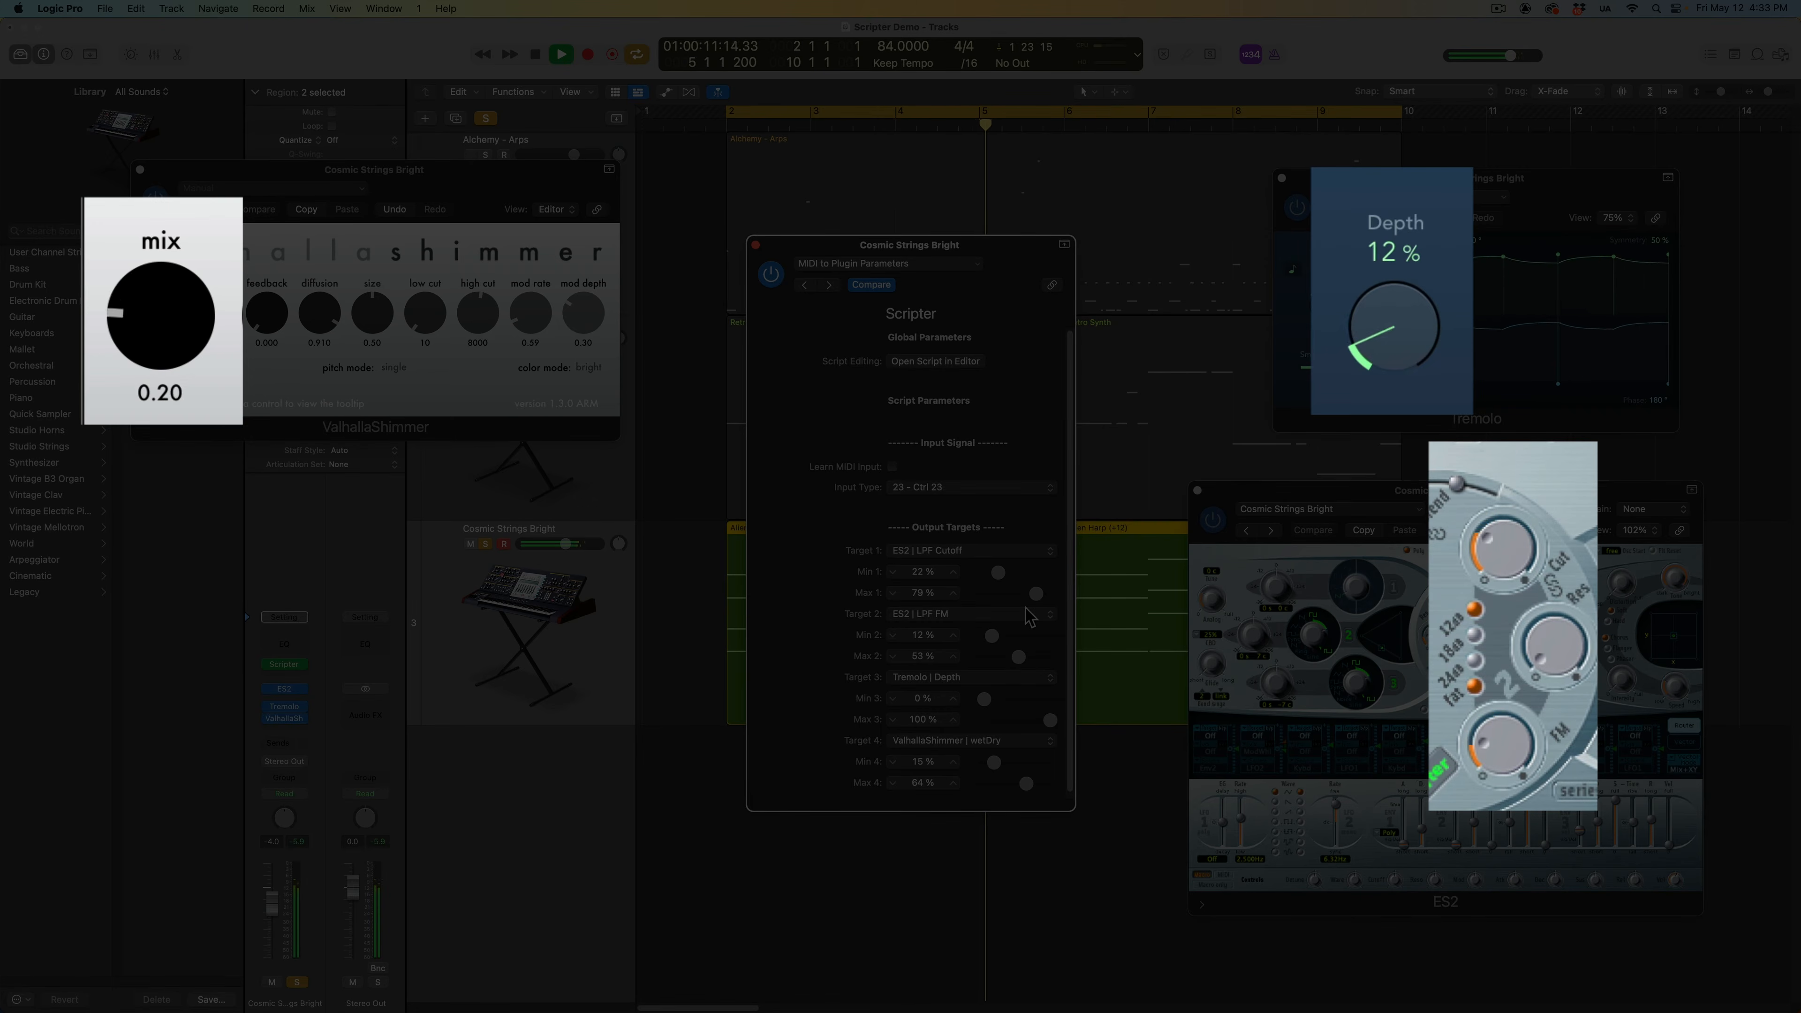
pyautogui.press('space')
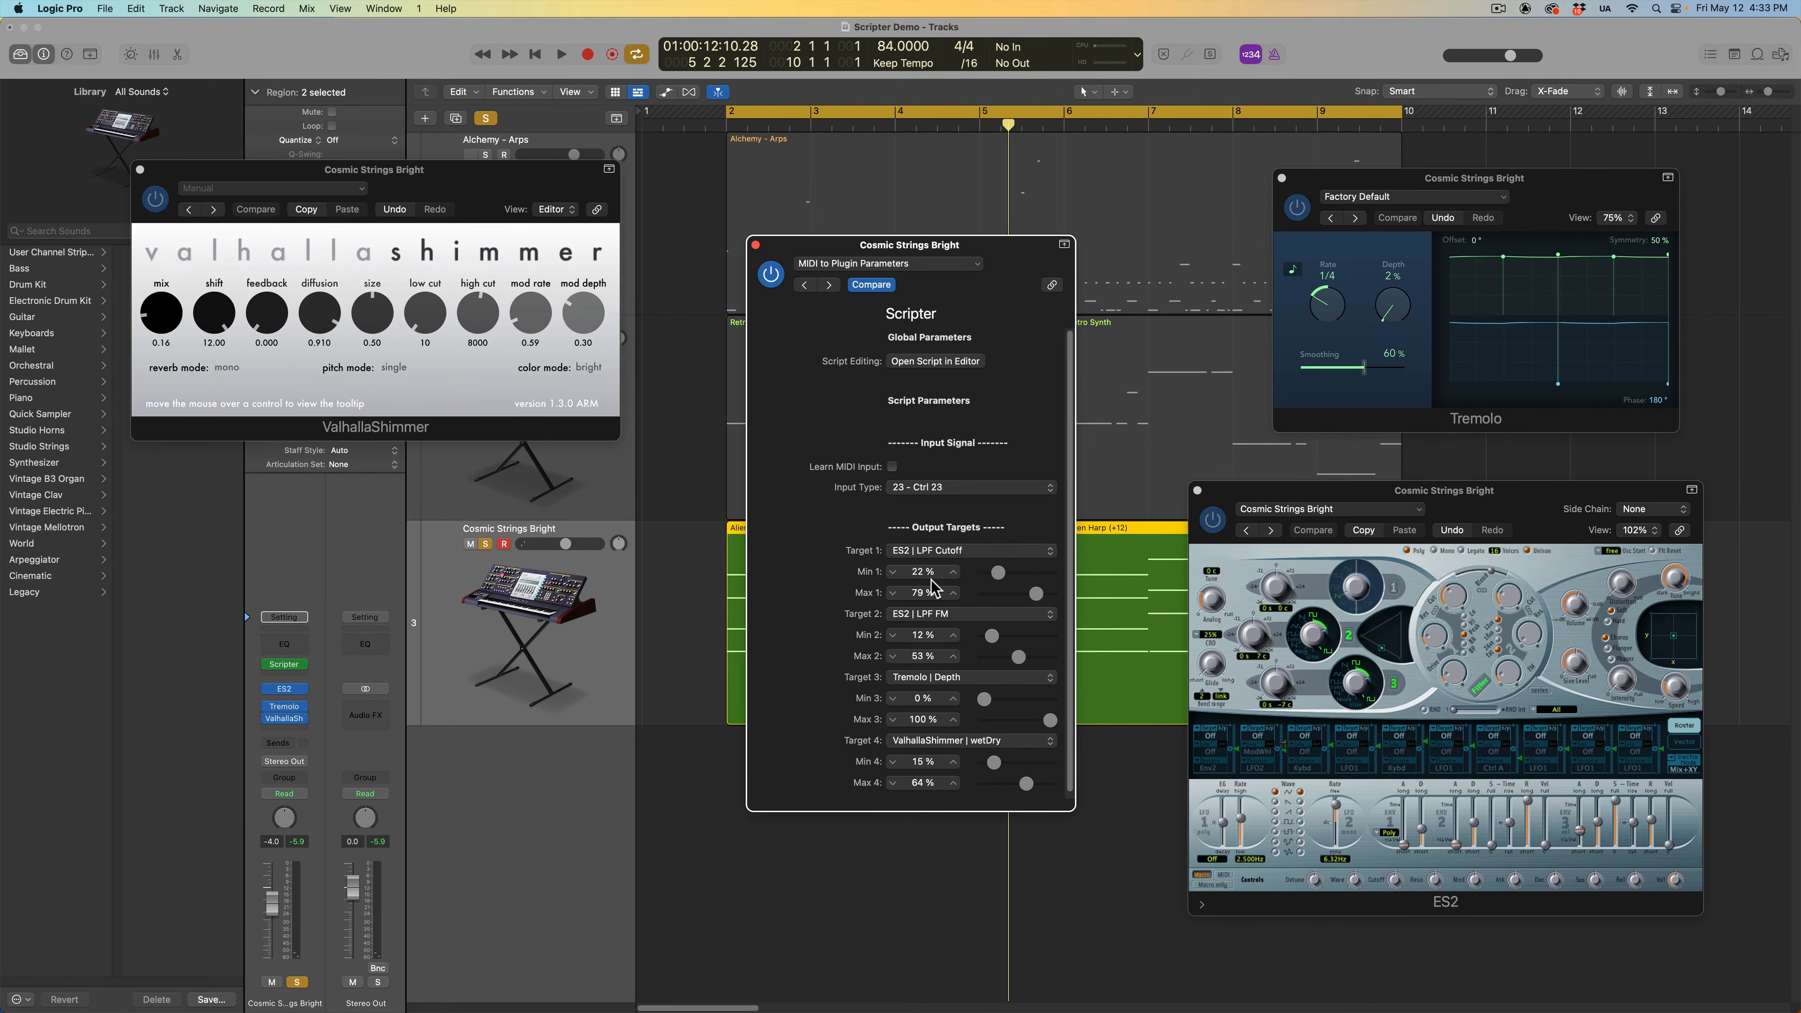
# Step: Invert the Target 1 LPF Cutoff range with Min 1 at 87 % and Max 1 at 23 %, and play back the result
pyautogui.moveTo(1000, 573)
pyautogui.mouseDown()
pyautogui.moveTo(1042, 573)
pyautogui.moveTo(1025, 597)
pyautogui.moveTo(996, 593)
pyautogui.mouseUp()
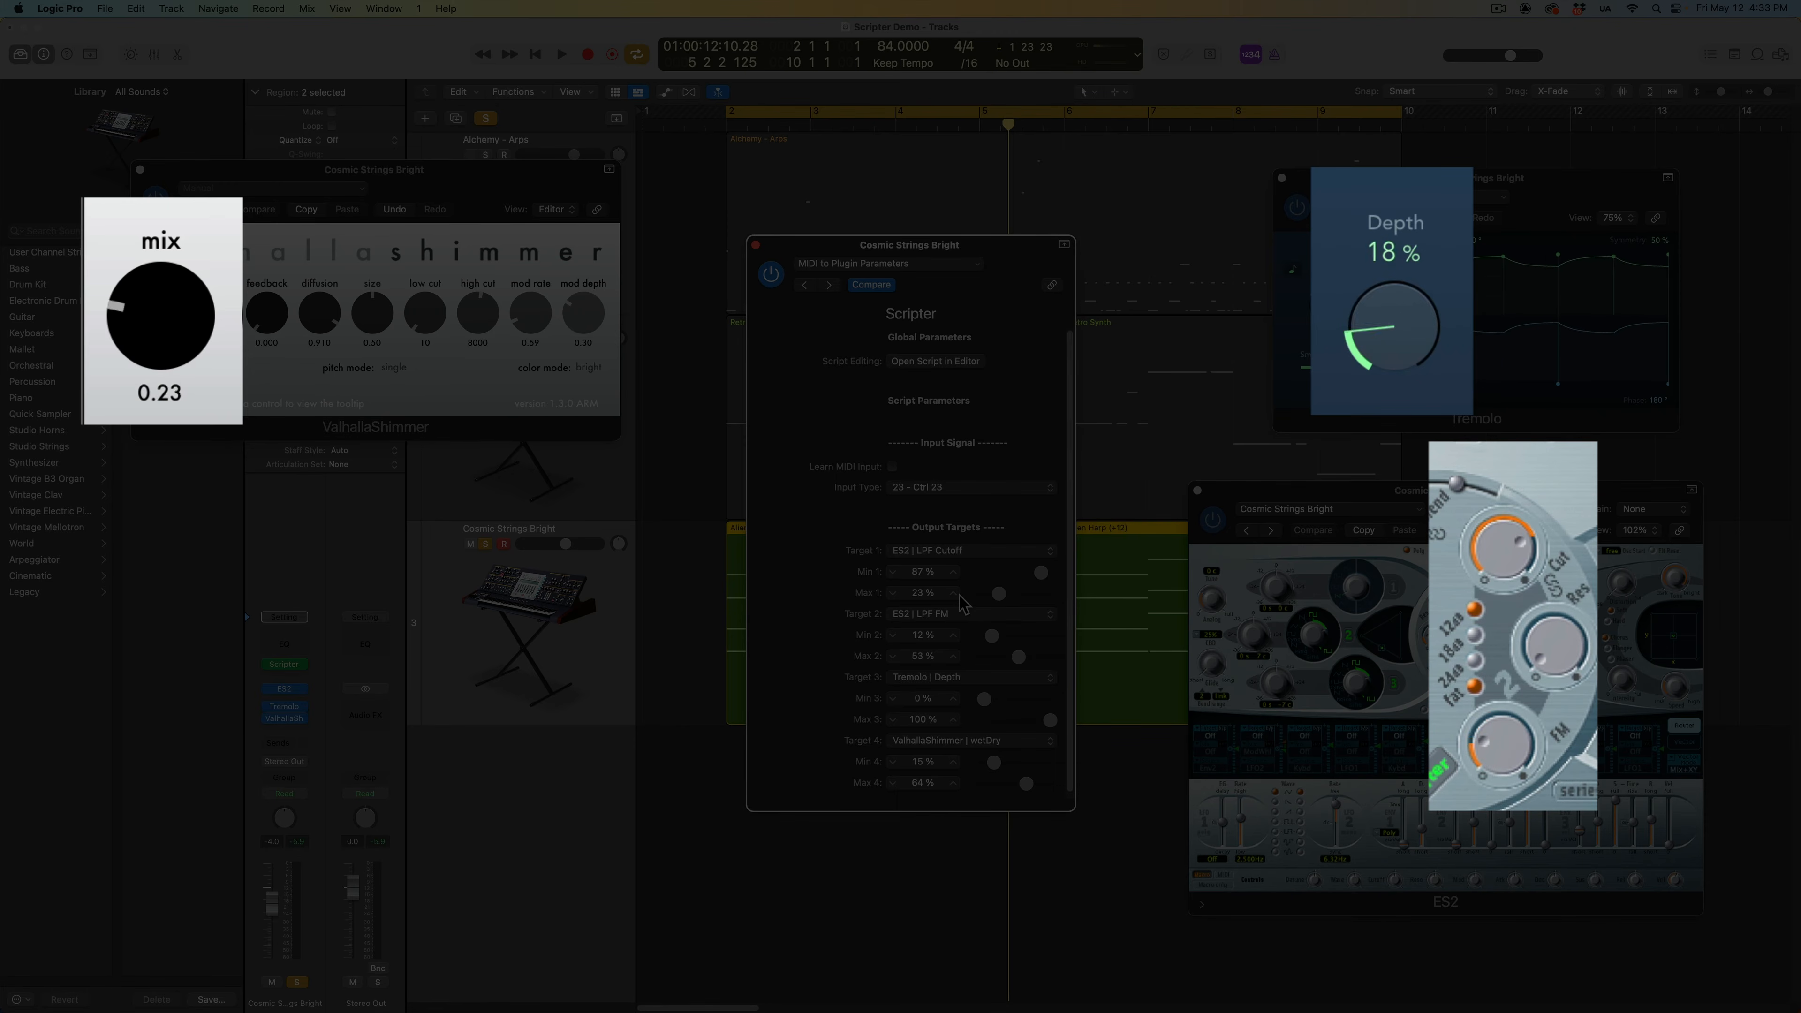
pyautogui.press('space')
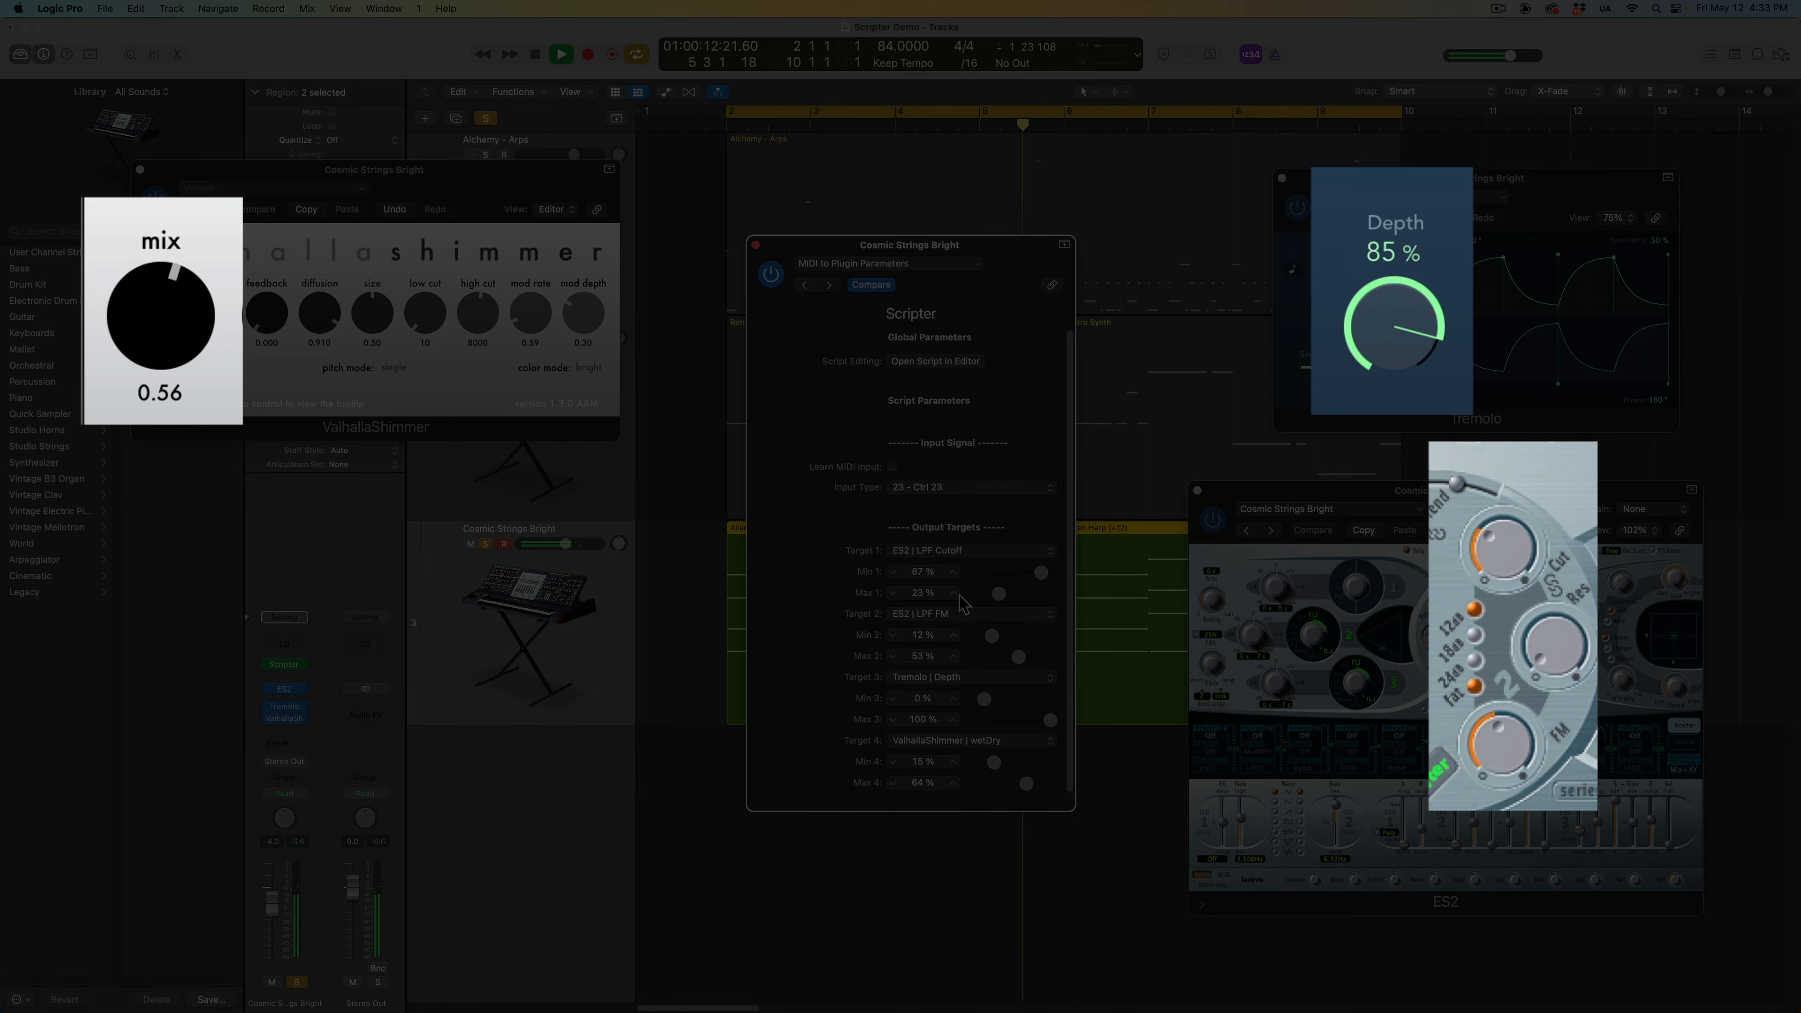
pyautogui.press('space')
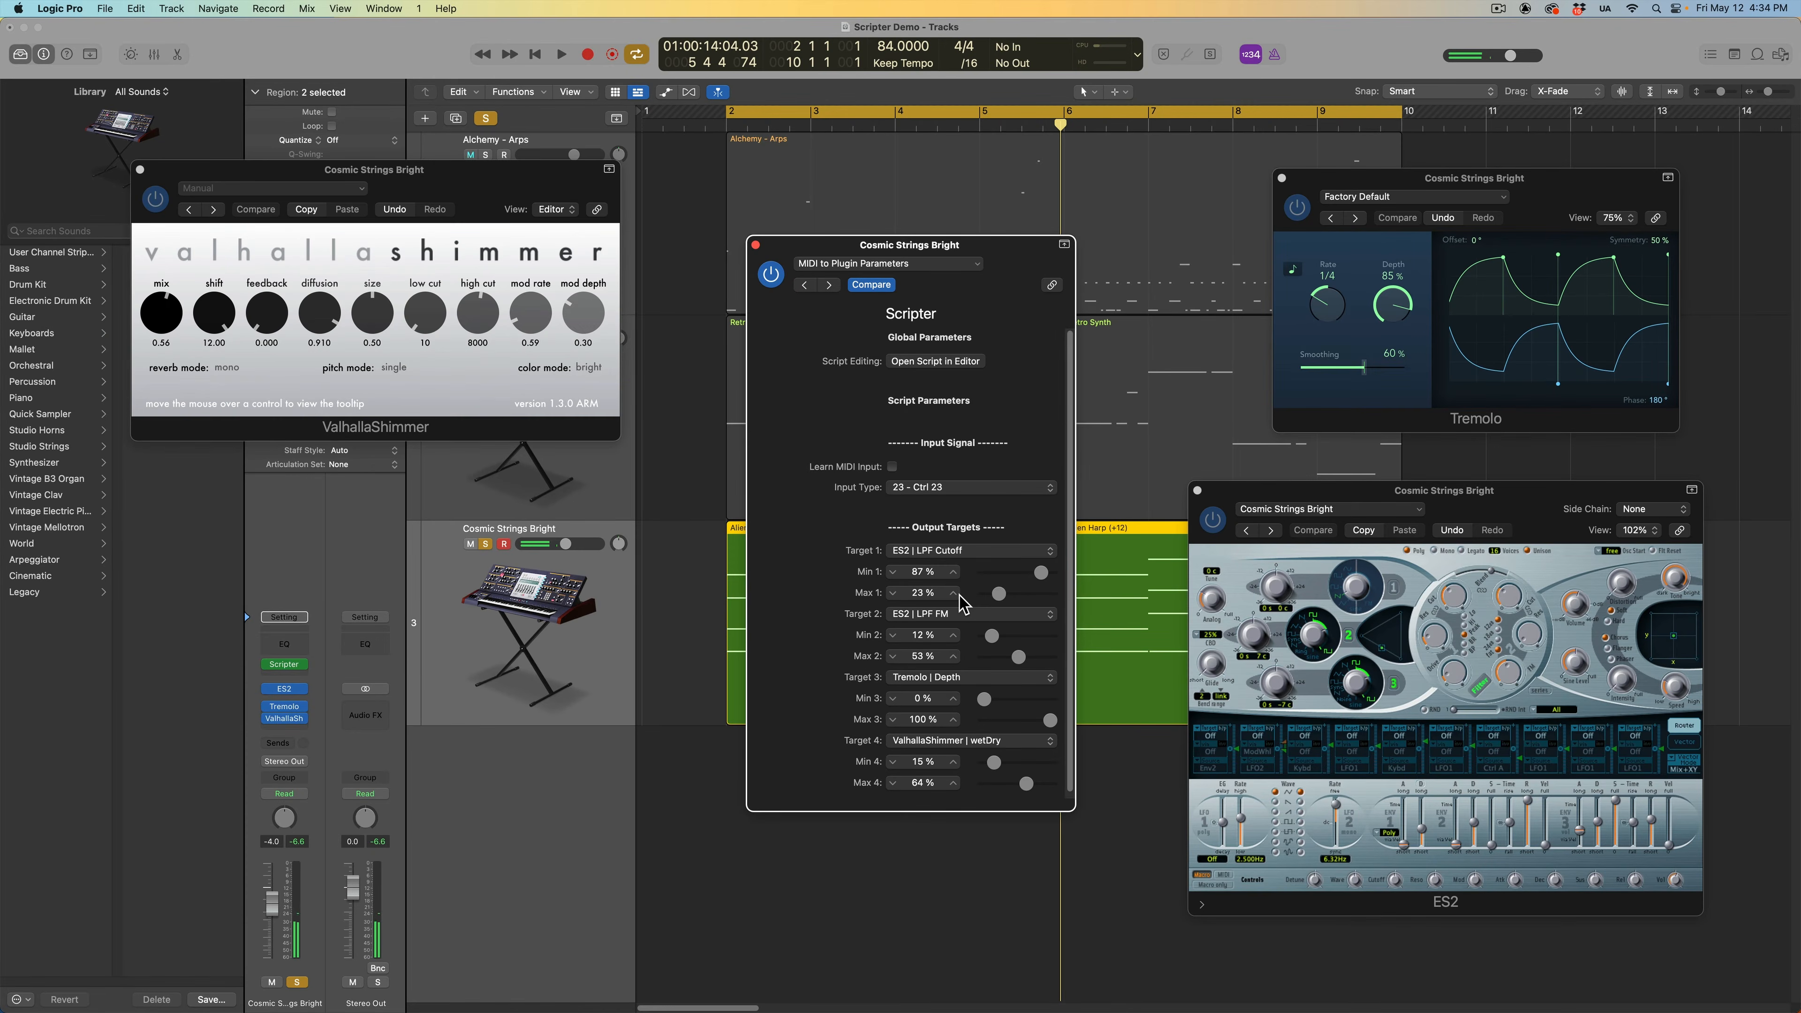
pyautogui.click(938, 267)
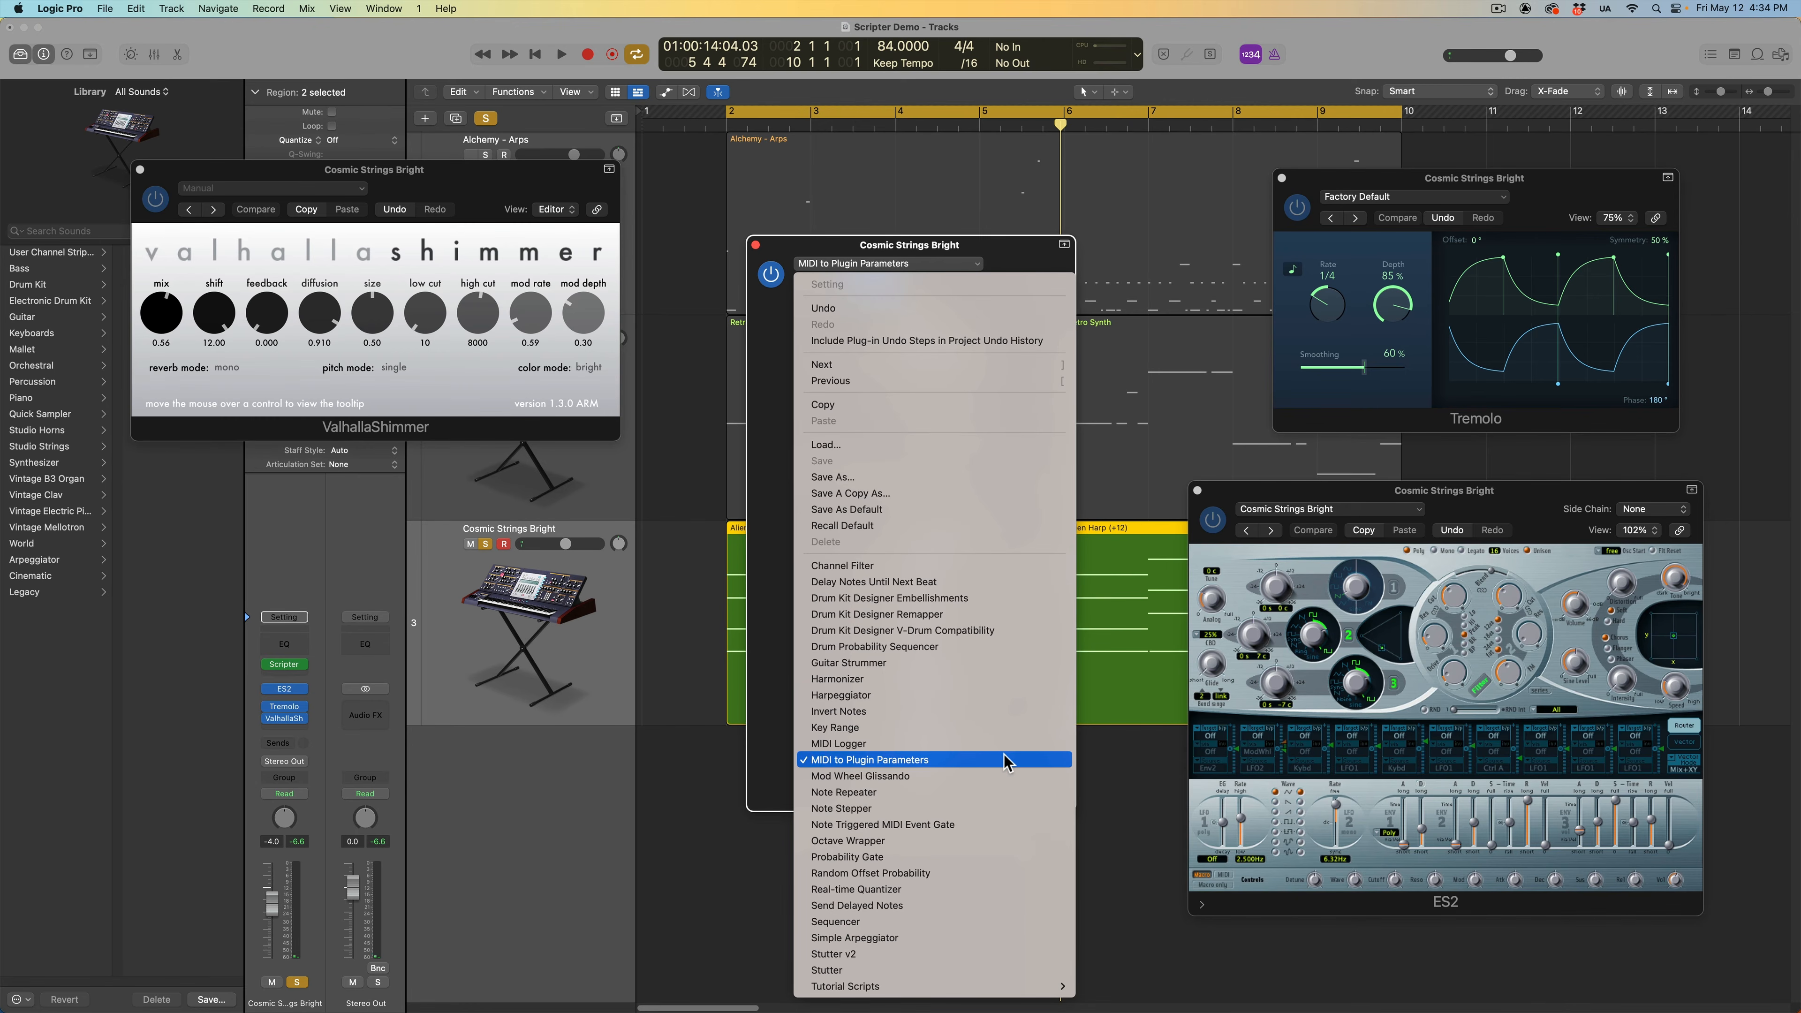
pyautogui.click(765, 645)
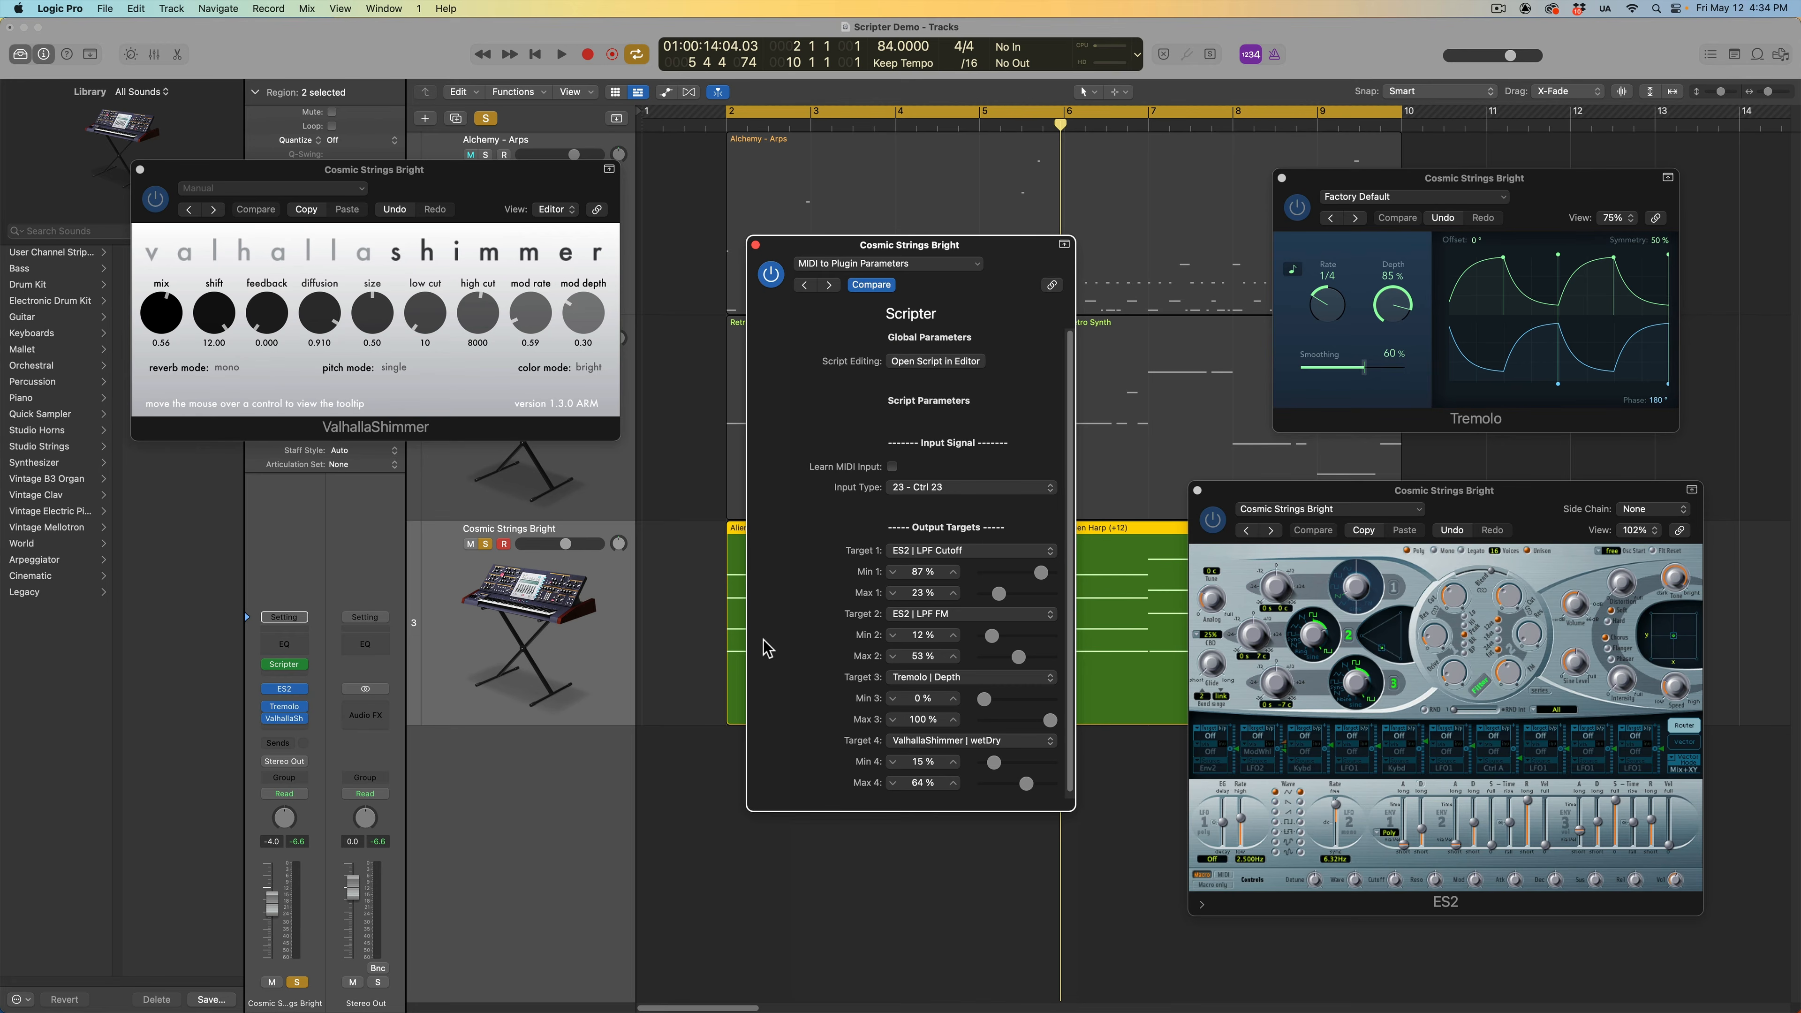
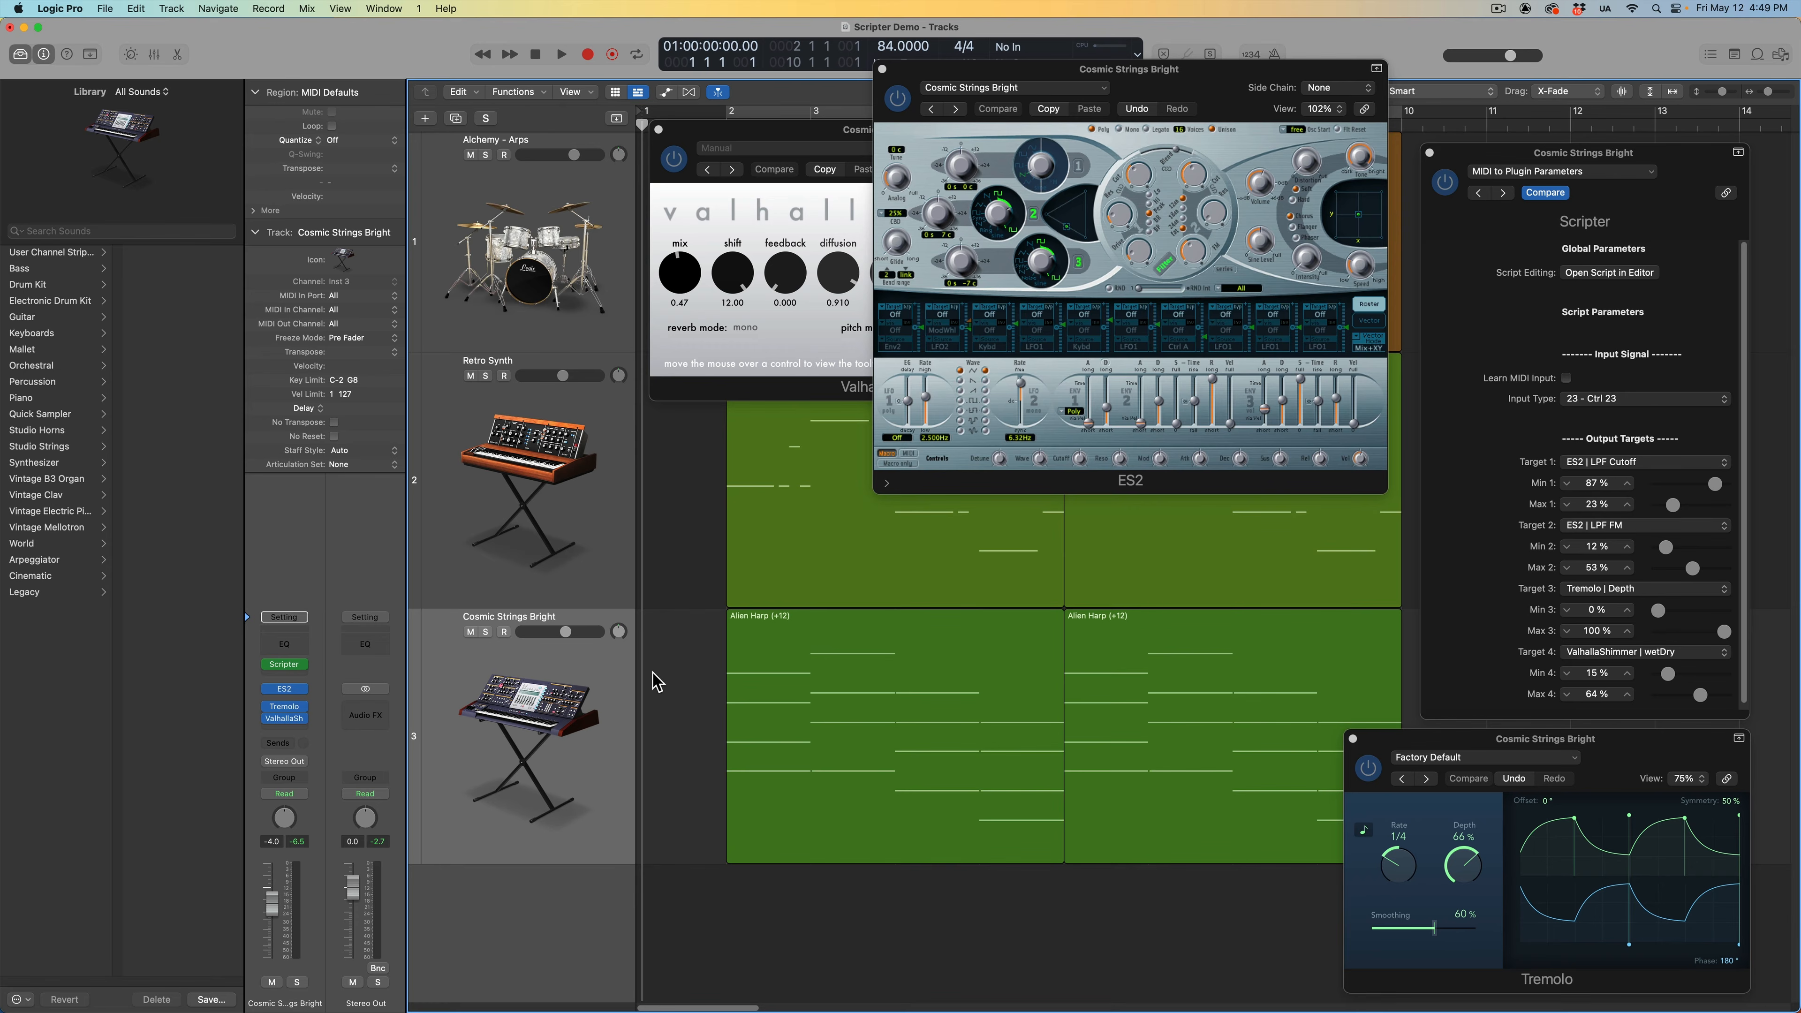
# Step: Briefly show and hide the track automation, and record-enable the Cosmic Strings Bright track
pyautogui.press('a')
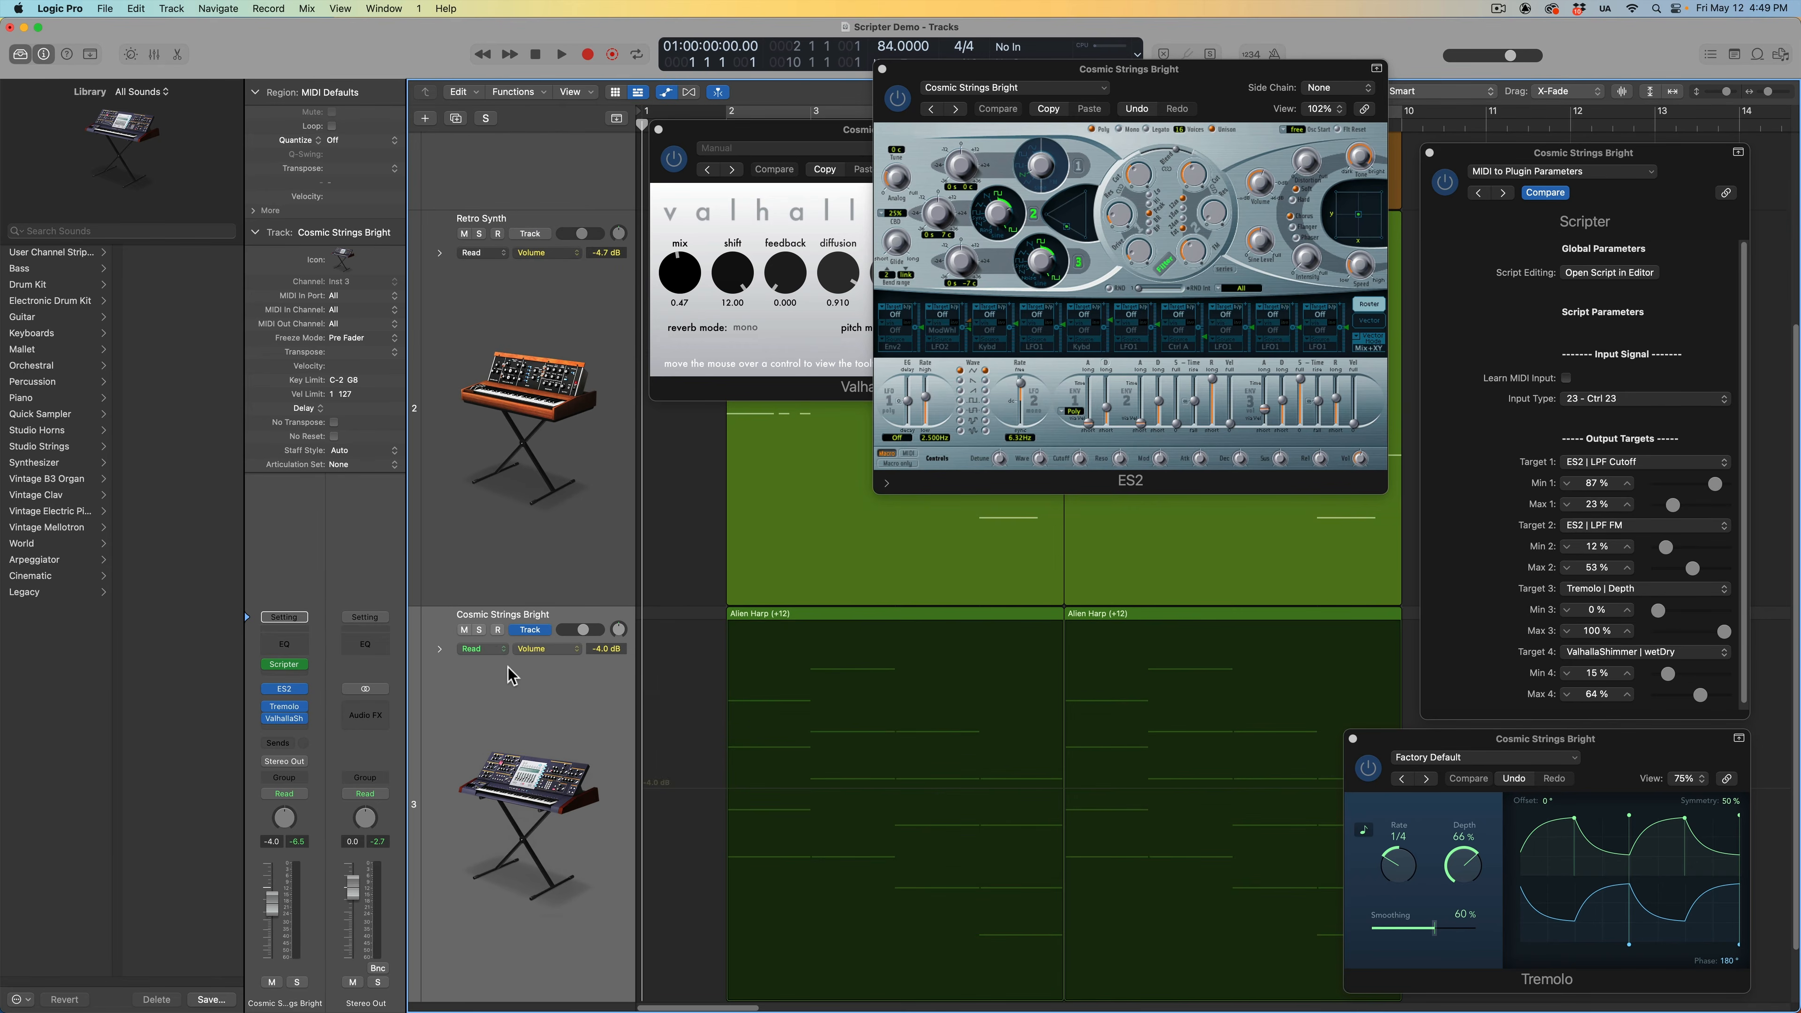
pyautogui.press('a')
pyautogui.click(505, 632)
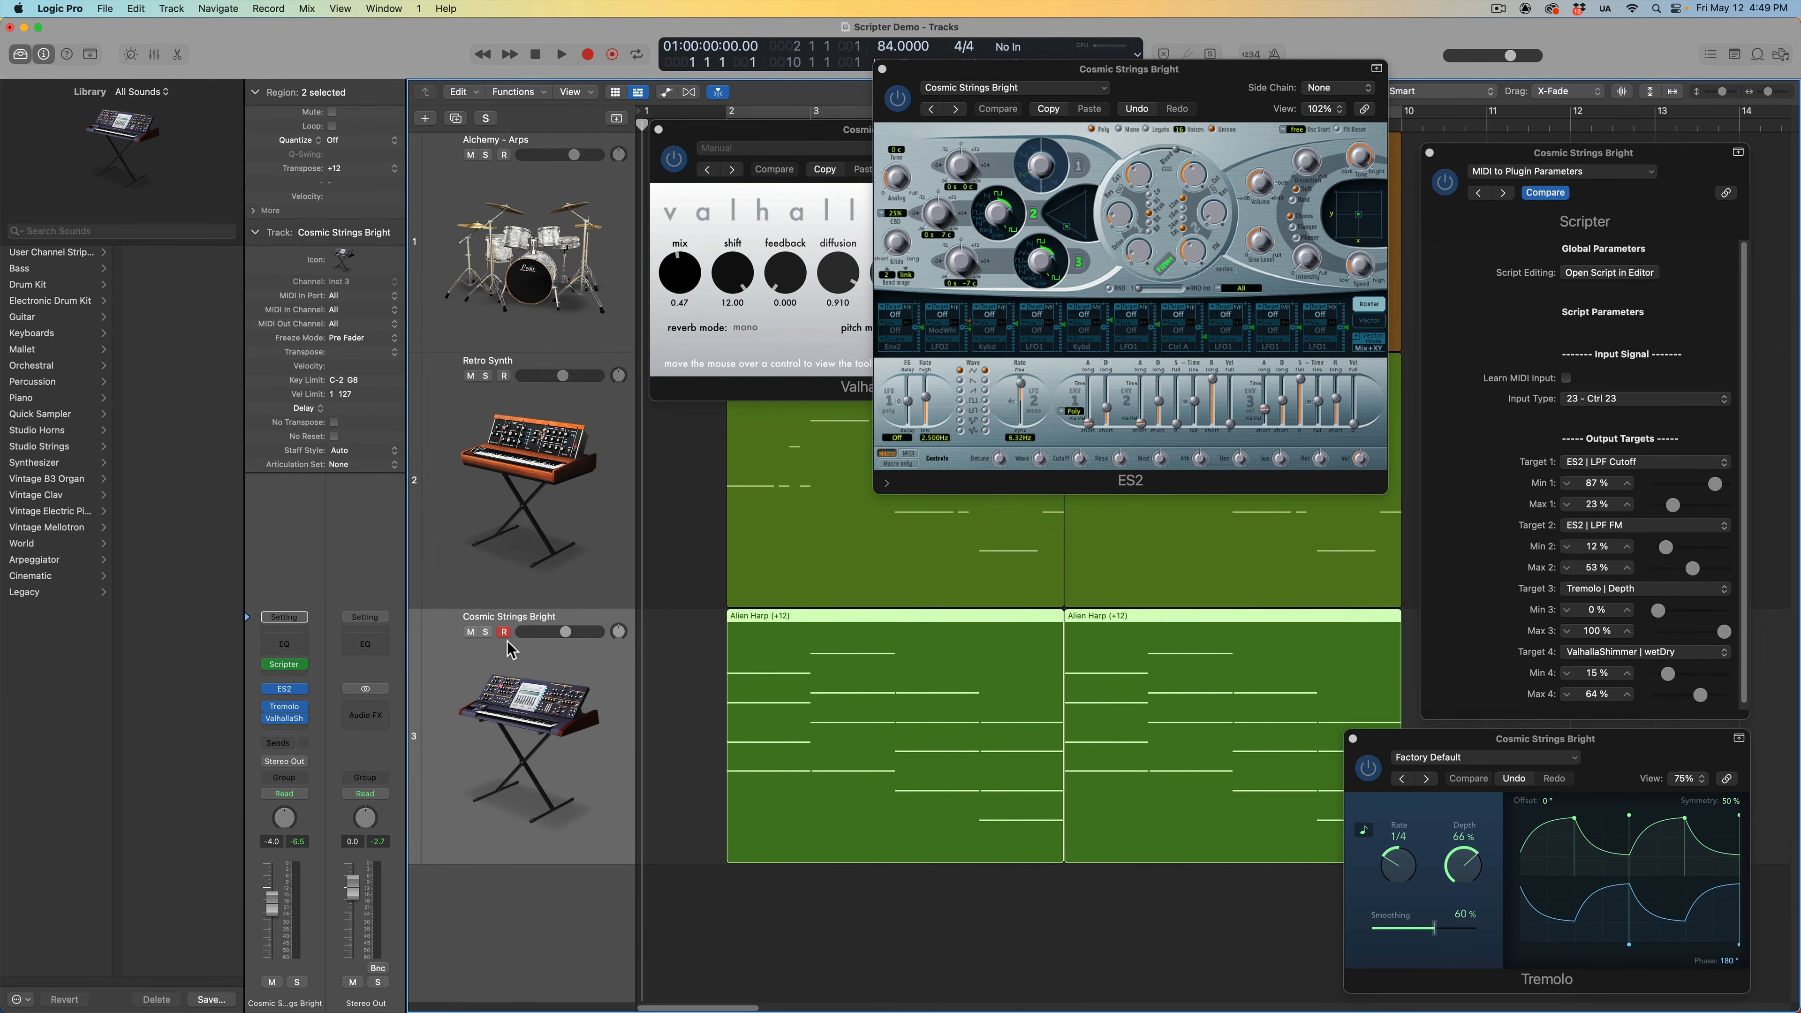
# Step: Check the Recording settings for how overlapping MIDI track recordings are handled
pyautogui.click(78, 8)
pyautogui.moveTo(83, 60)
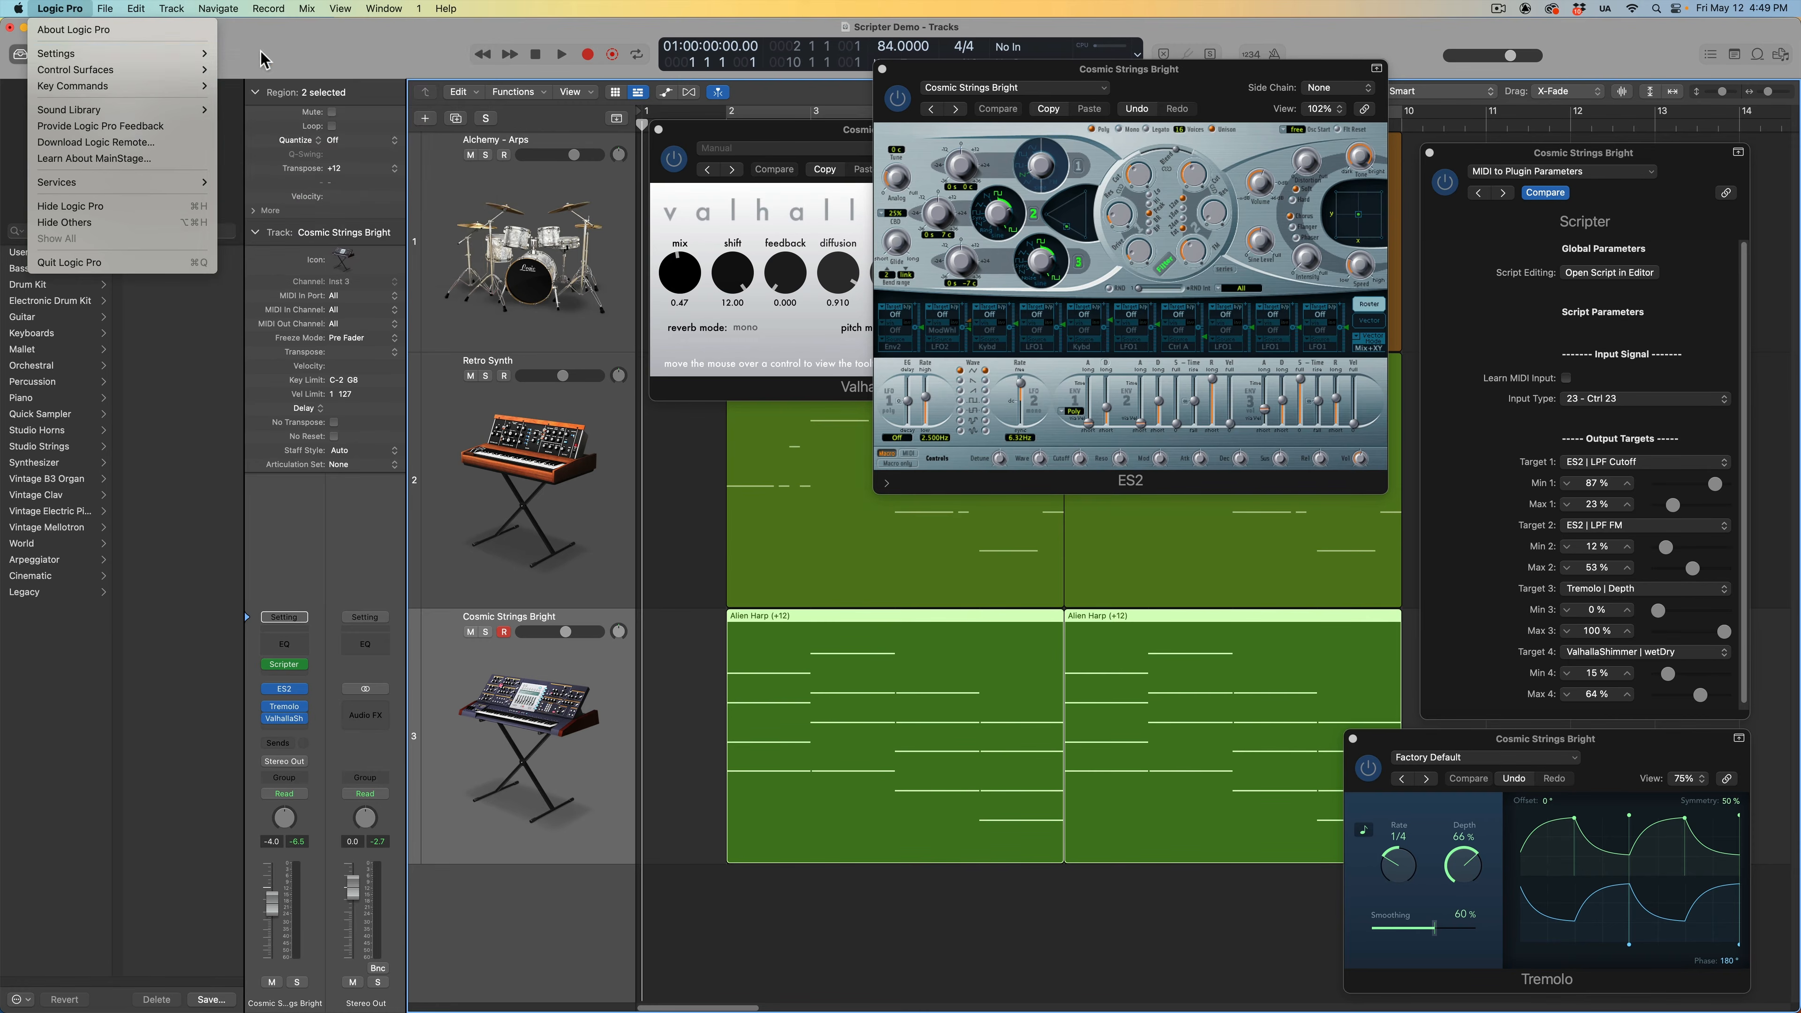
pyautogui.click(289, 88)
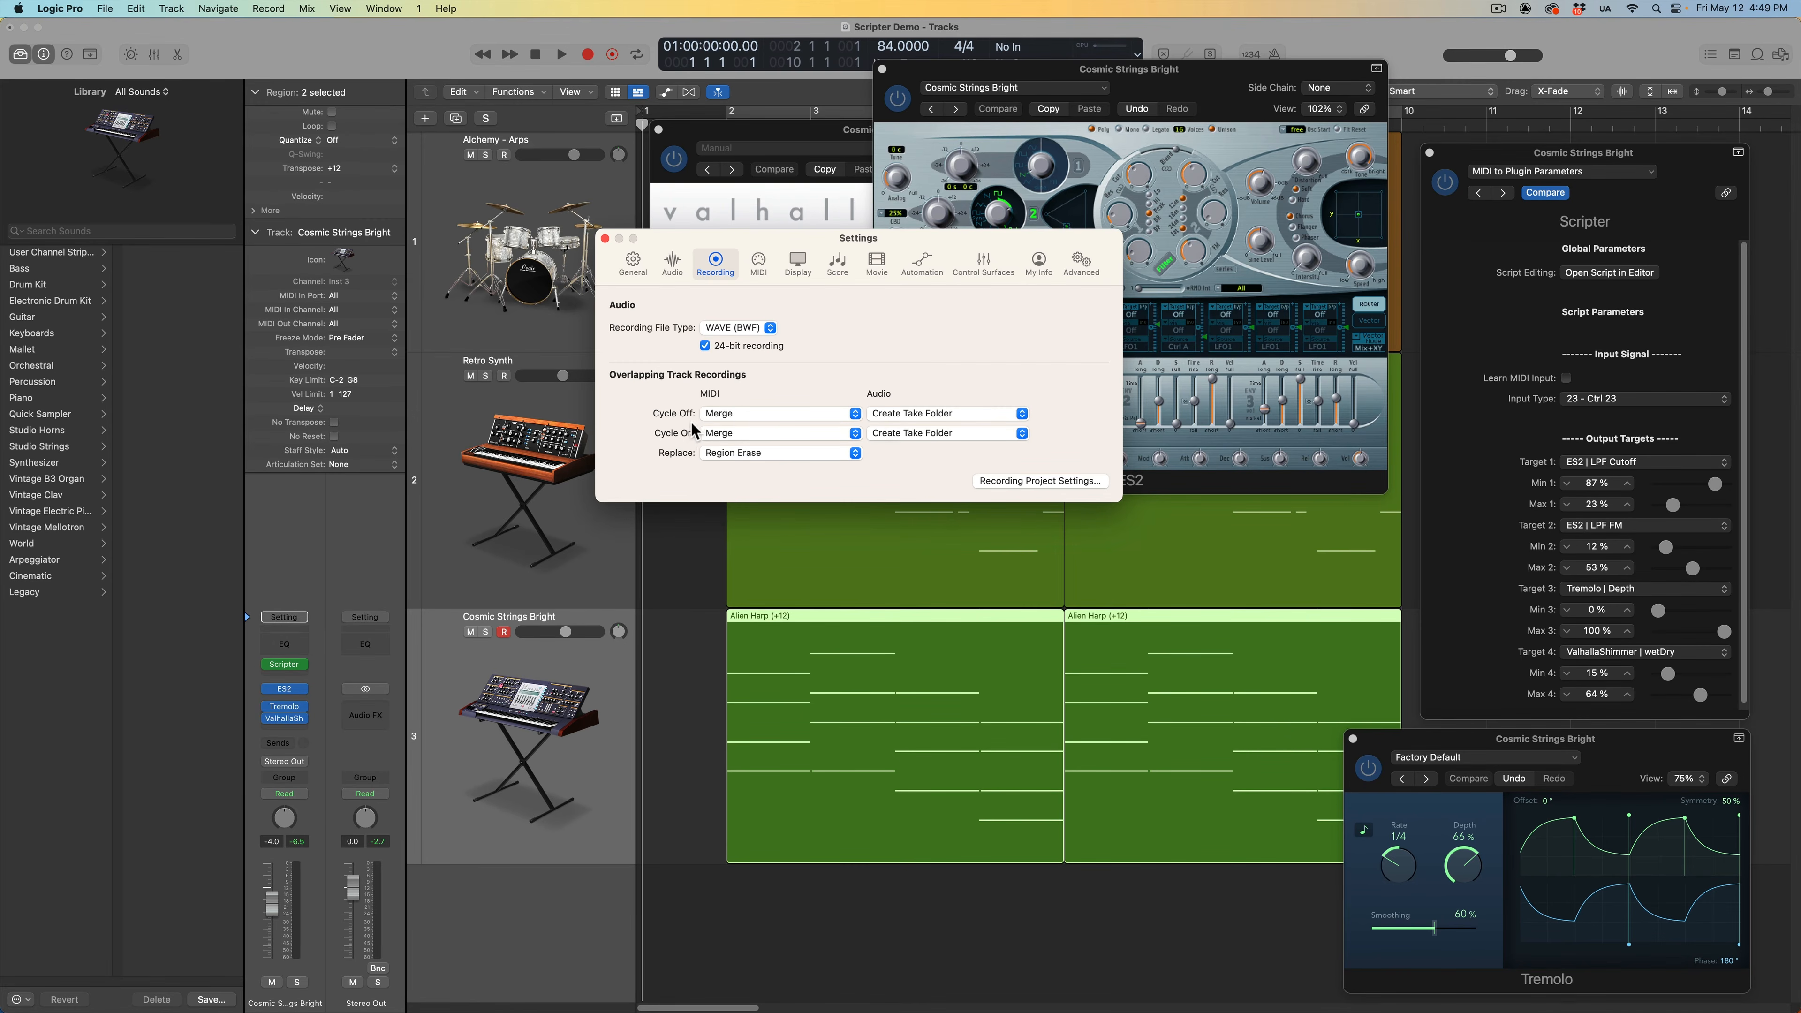
pyautogui.click(605, 238)
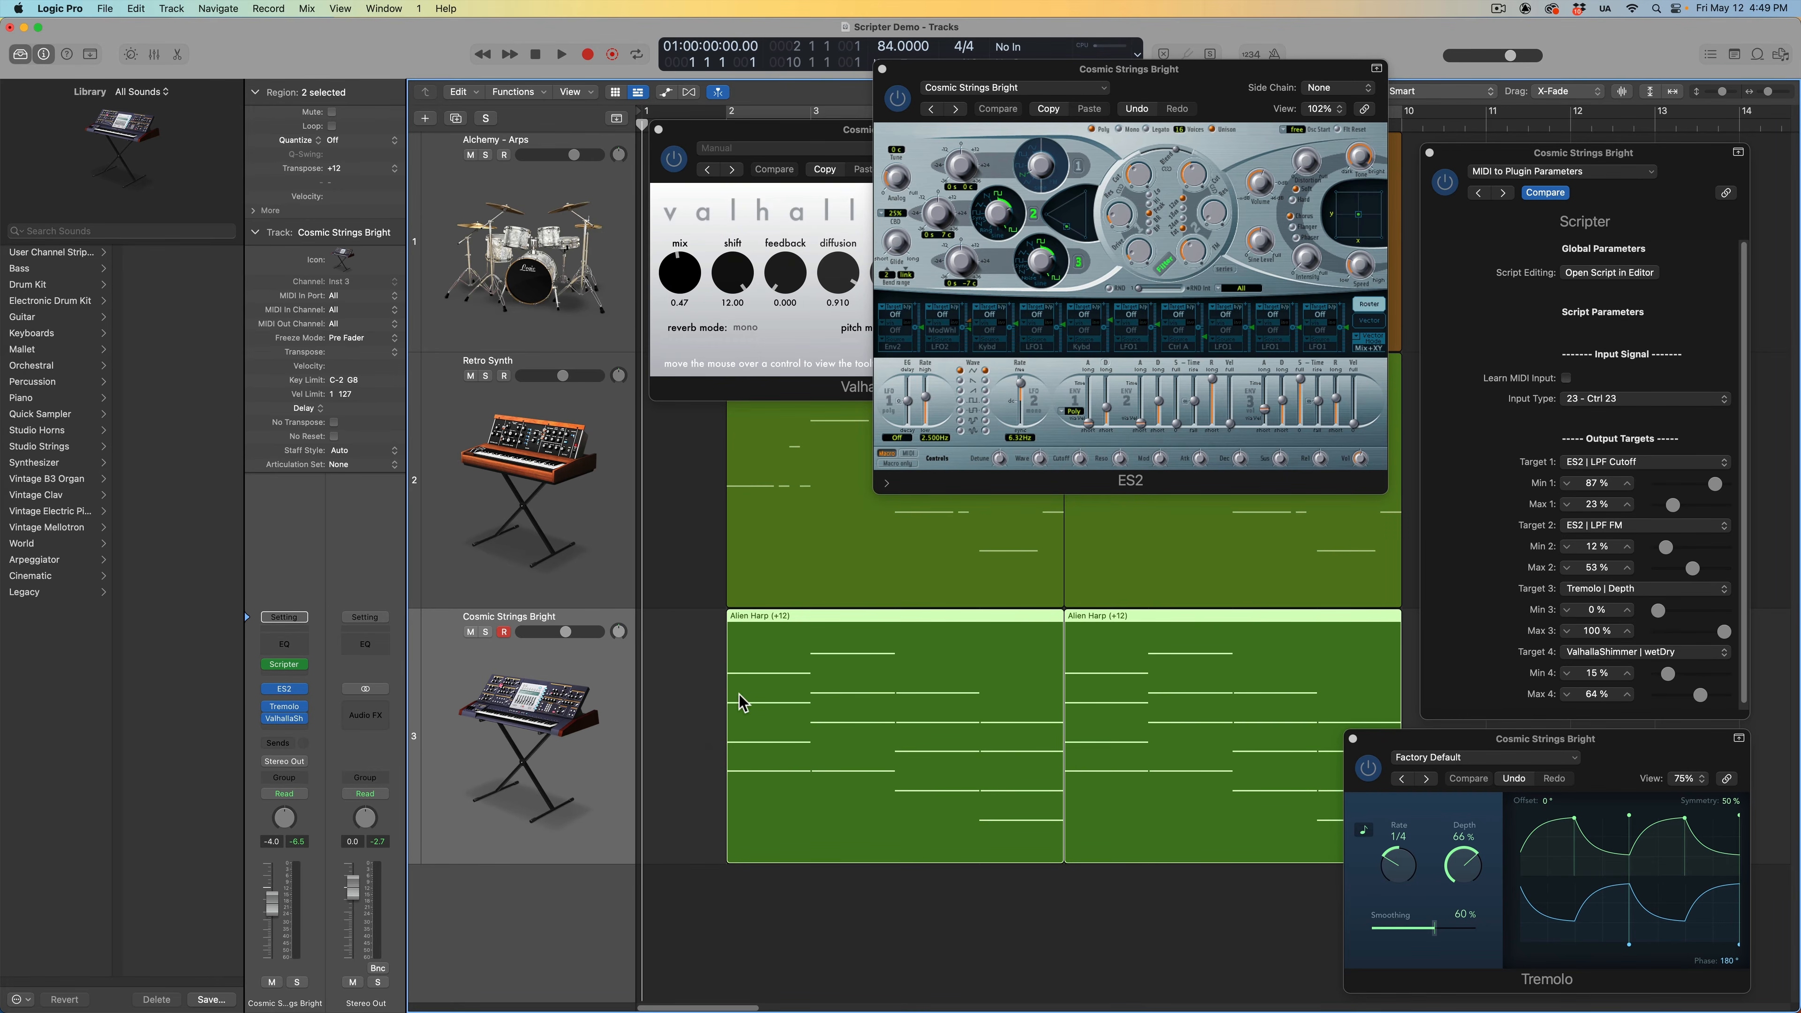
# Step: Record the controller movements over the existing Cosmic Strings Bright regions, from bar 1 to bar 10, and disarm the track
pyautogui.click(681, 690)
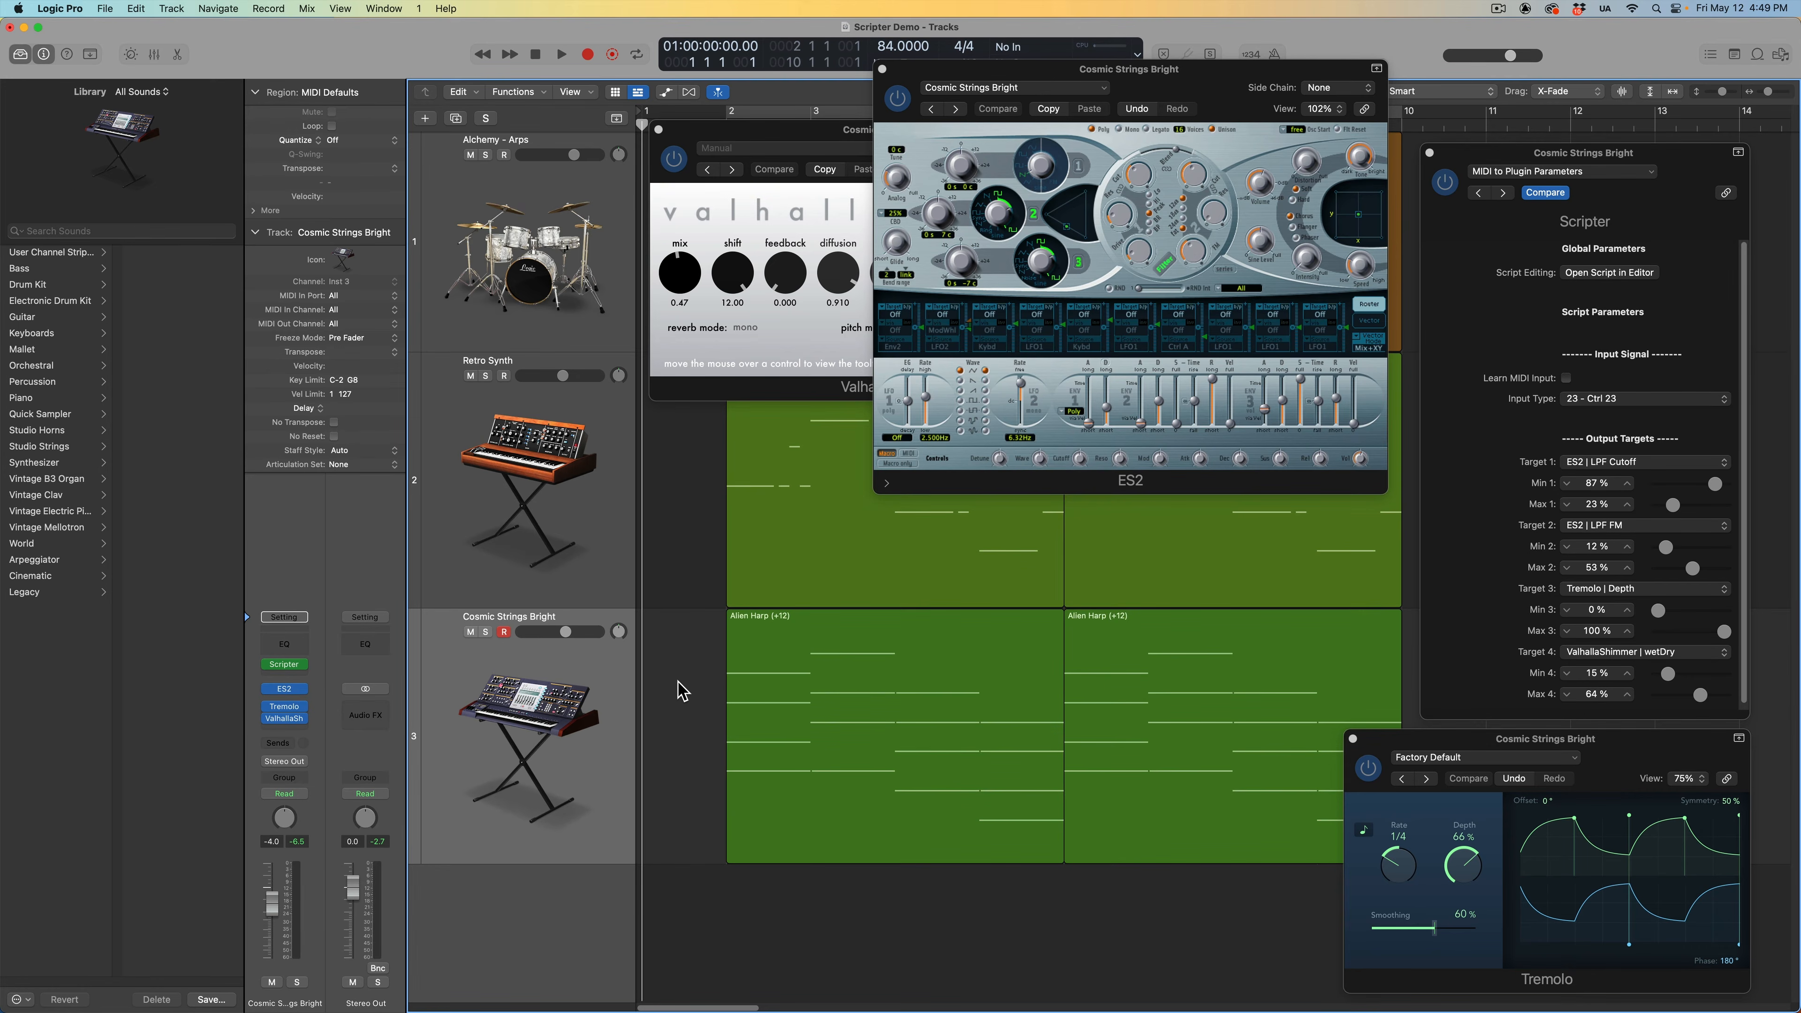
pyautogui.press('r')
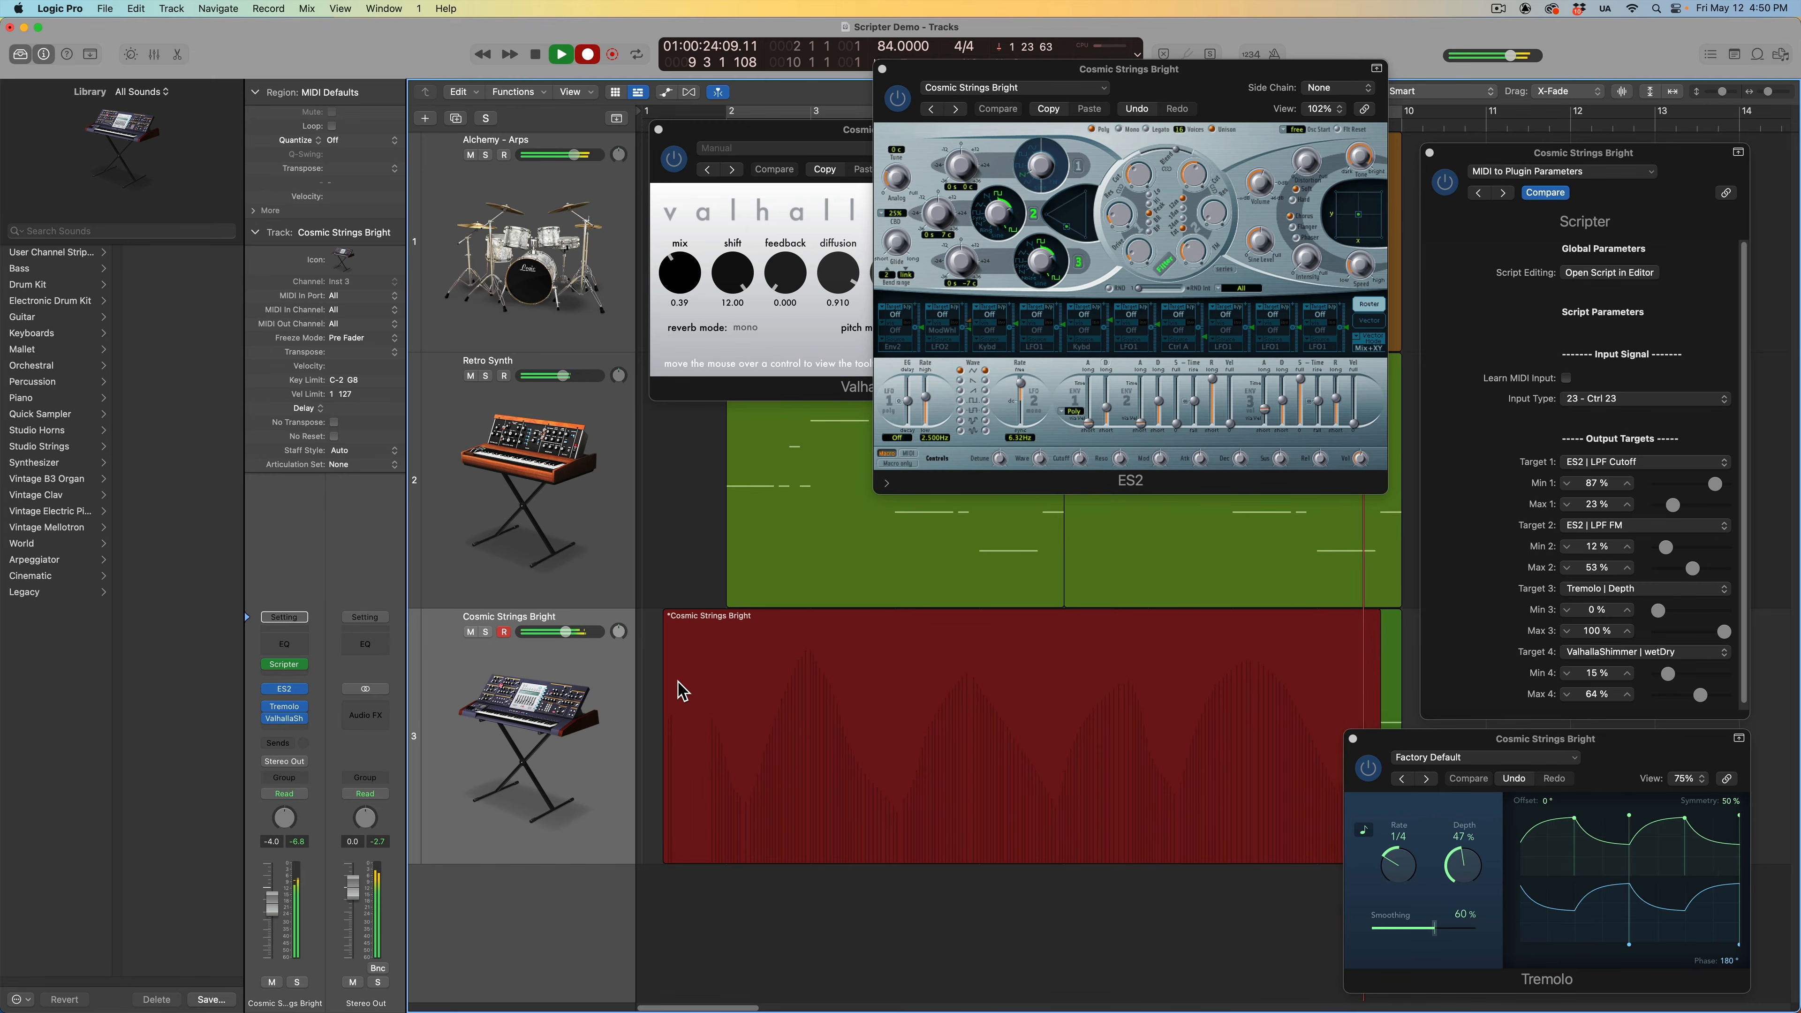
pyautogui.press('space')
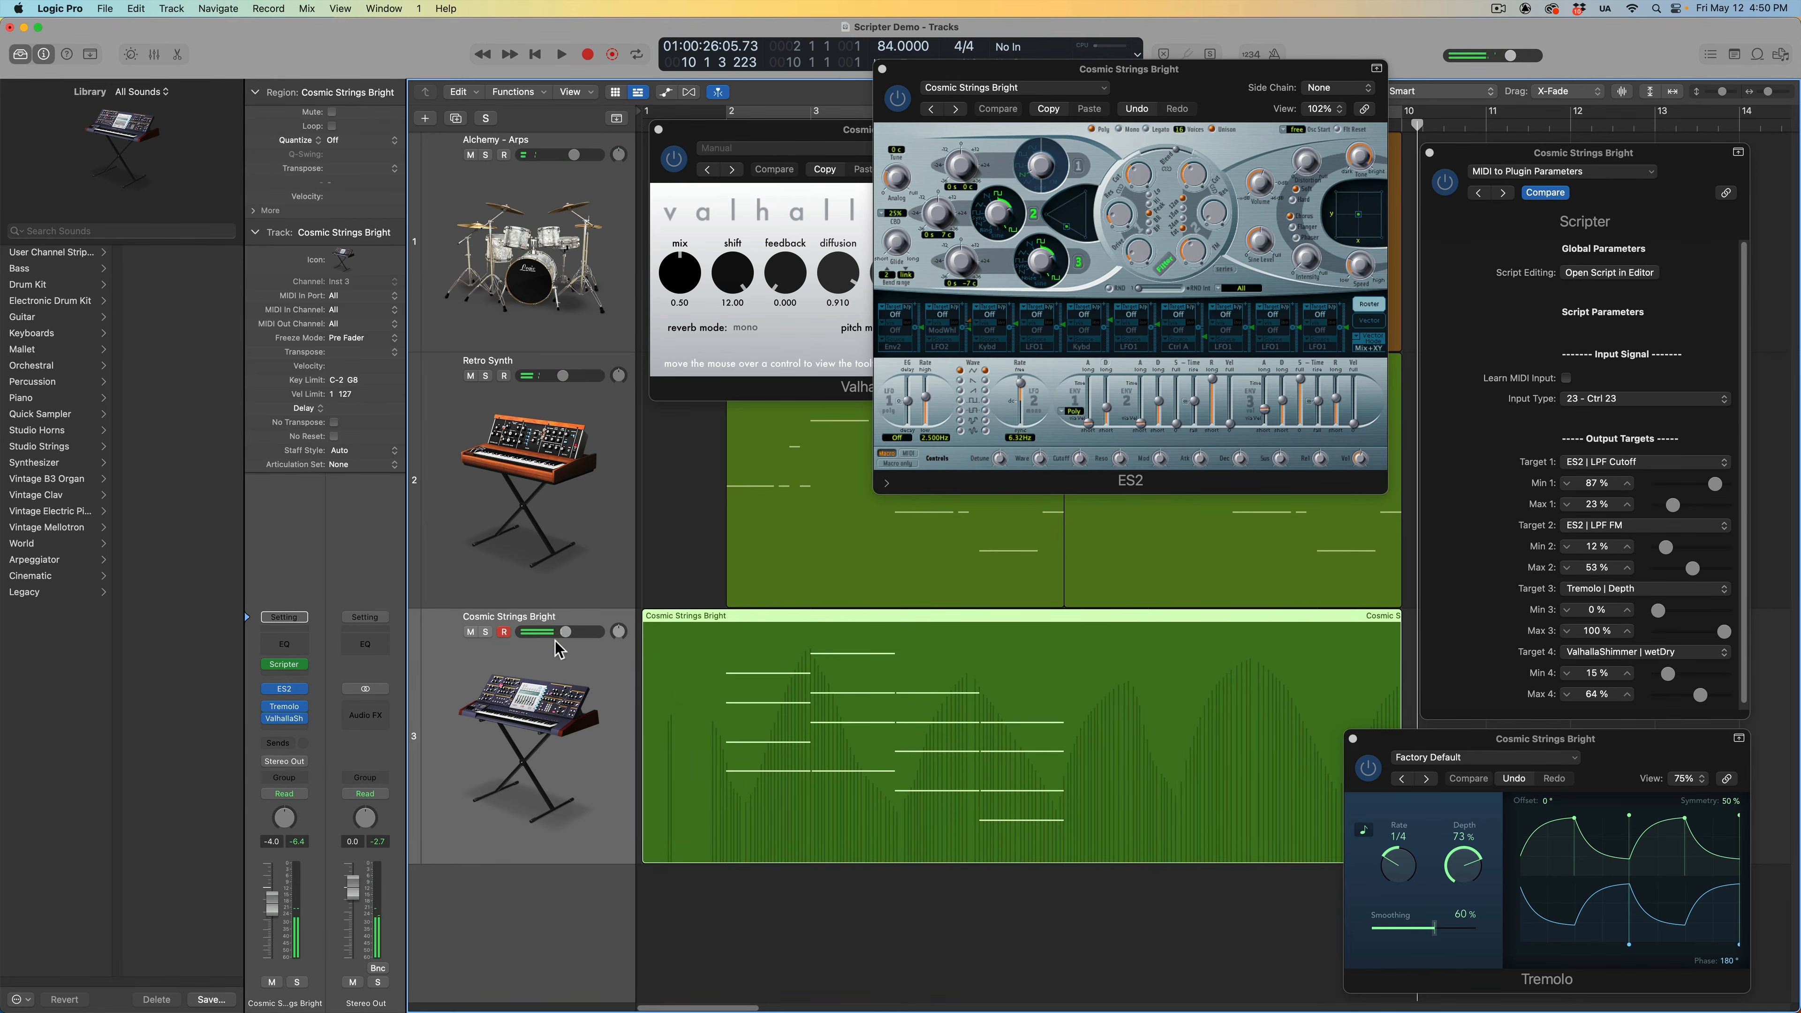
pyautogui.click(505, 632)
pyautogui.click(710, 512)
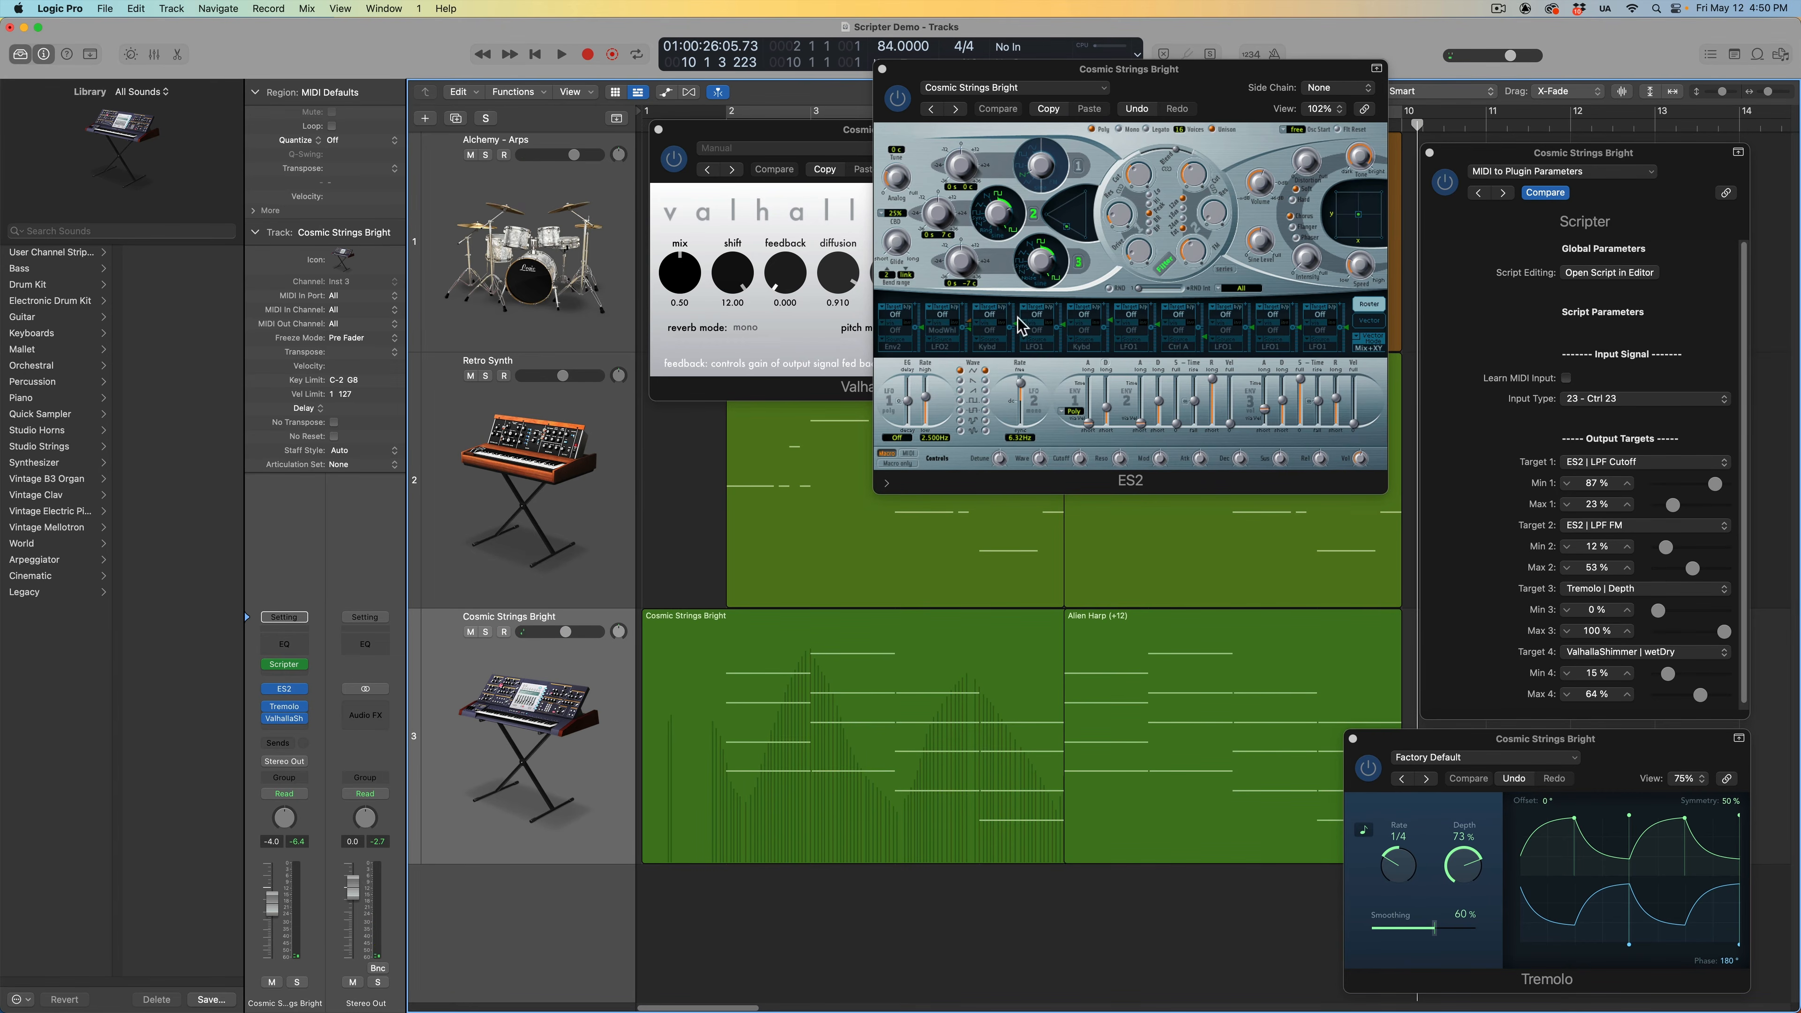
# Step: Join the recorded Cosmic Strings Bright region with the Alien Harp region that follows it
pyautogui.click(1096, 779)
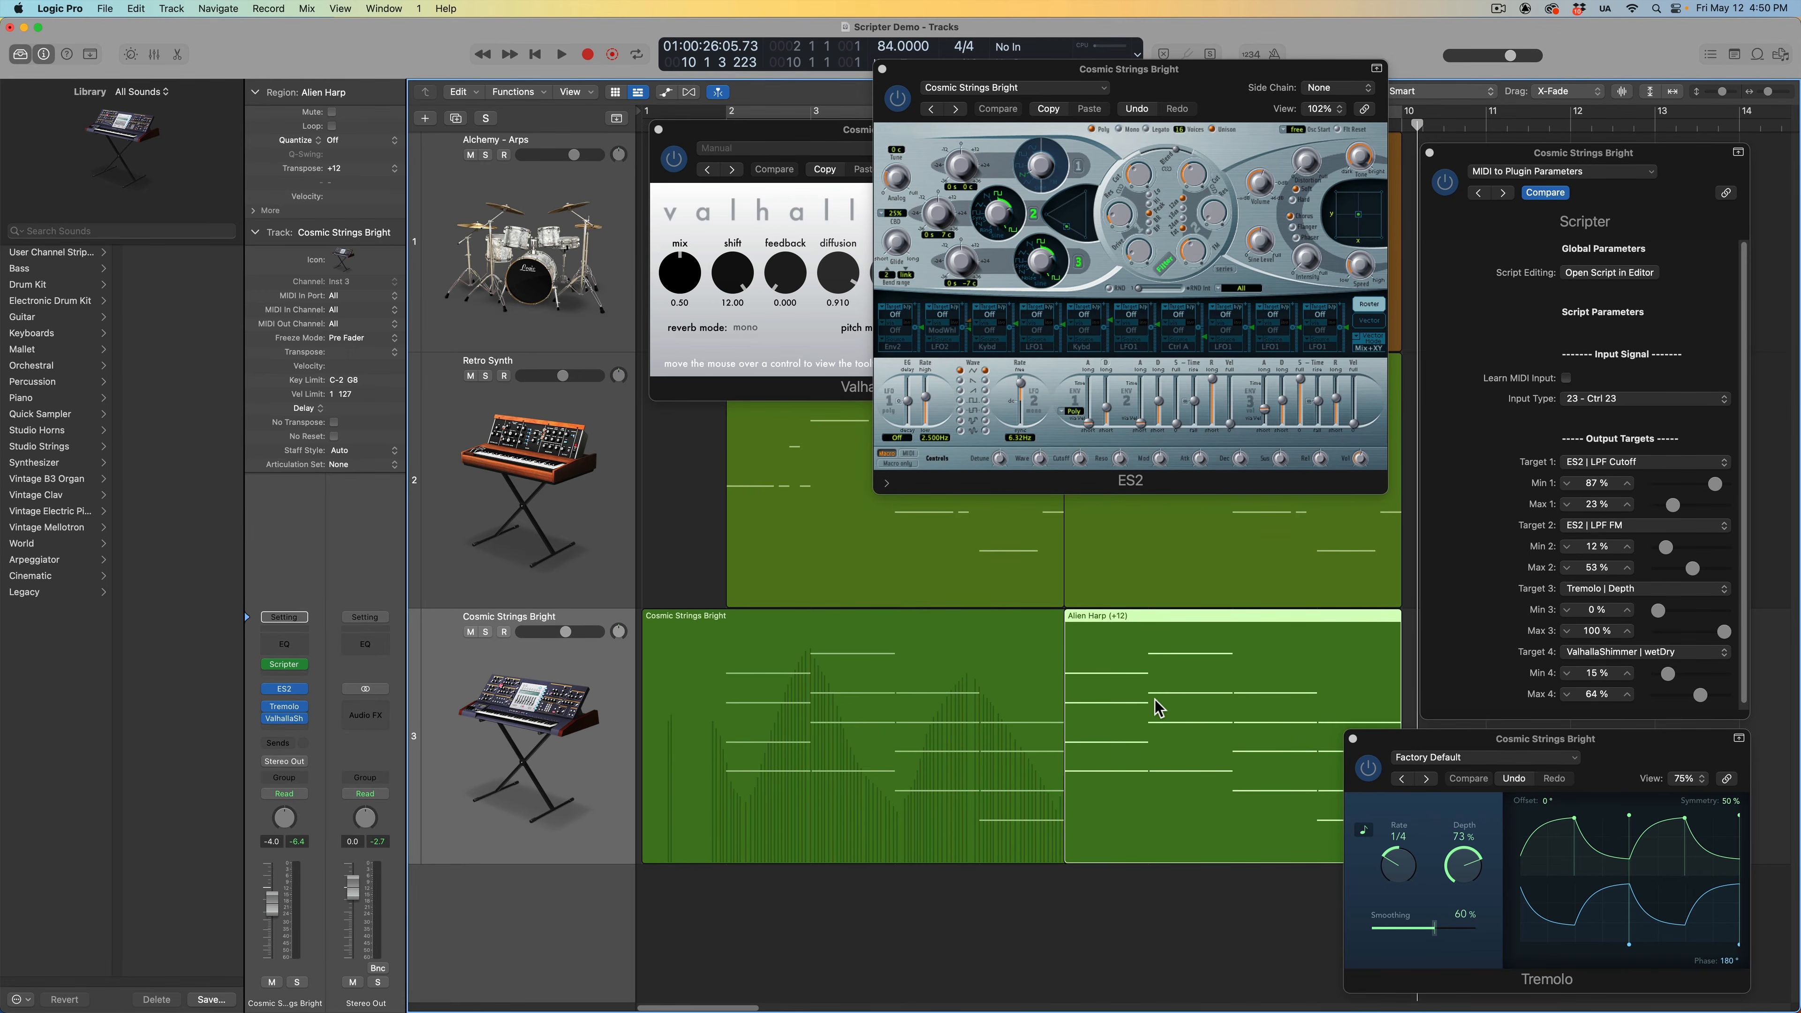
pyautogui.click(1017, 713)
pyautogui.moveTo(1209, 919); pyautogui.dragTo(950, 856)
pyautogui.press('super+j')
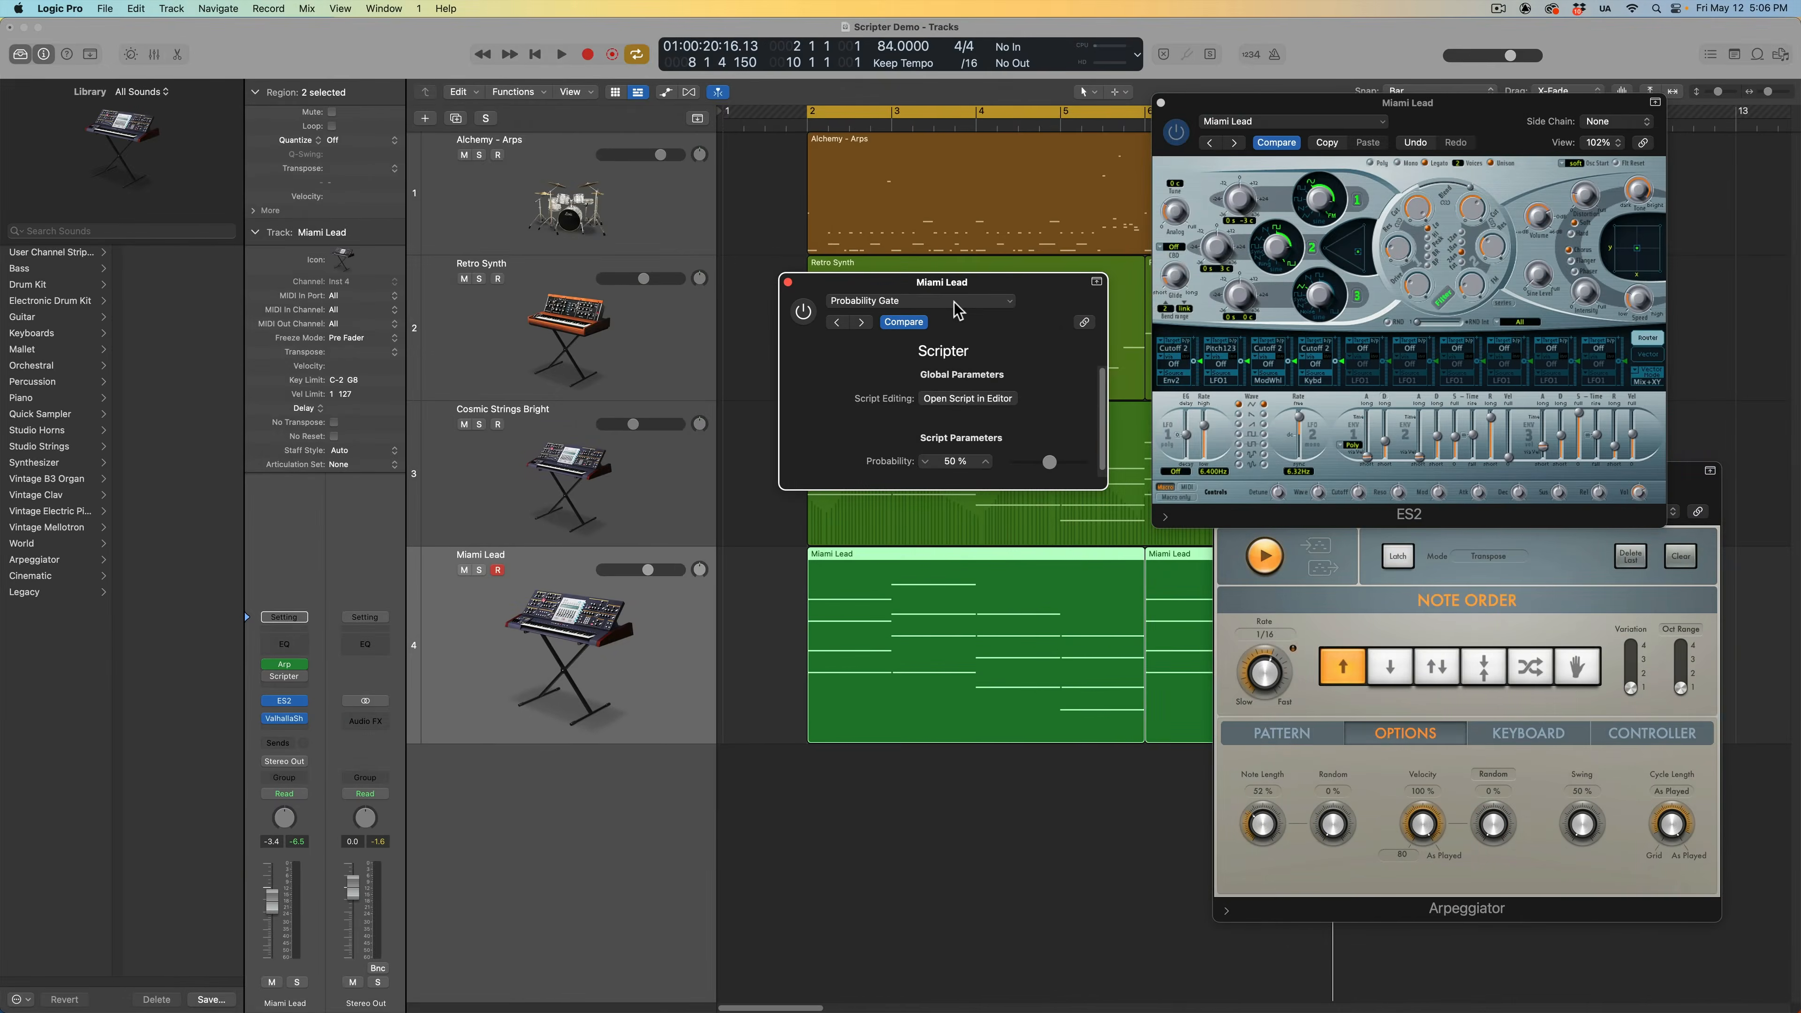
# Step: Keep the Probability Gate preset on the Miami Lead track, and play its arpeggiated regions with Scripter bypassed
pyautogui.click(954, 305)
pyautogui.click(931, 895)
pyautogui.click(1549, 568)
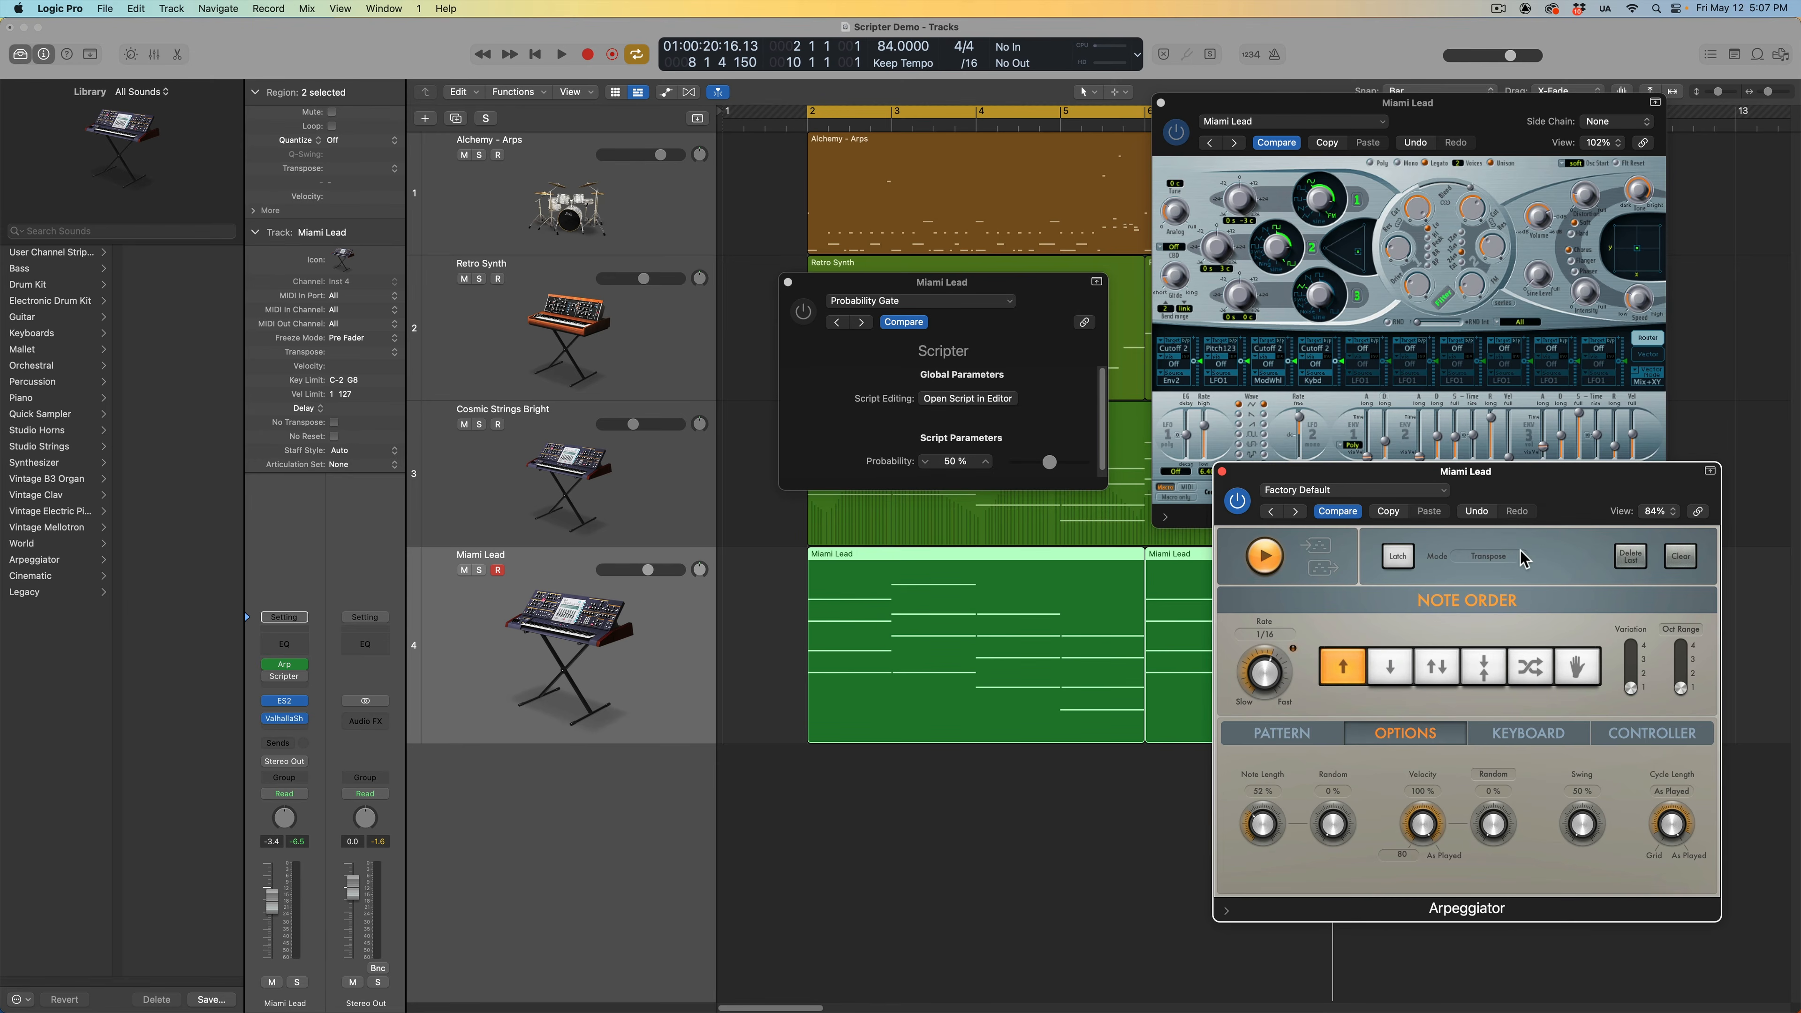
pyautogui.click(1071, 365)
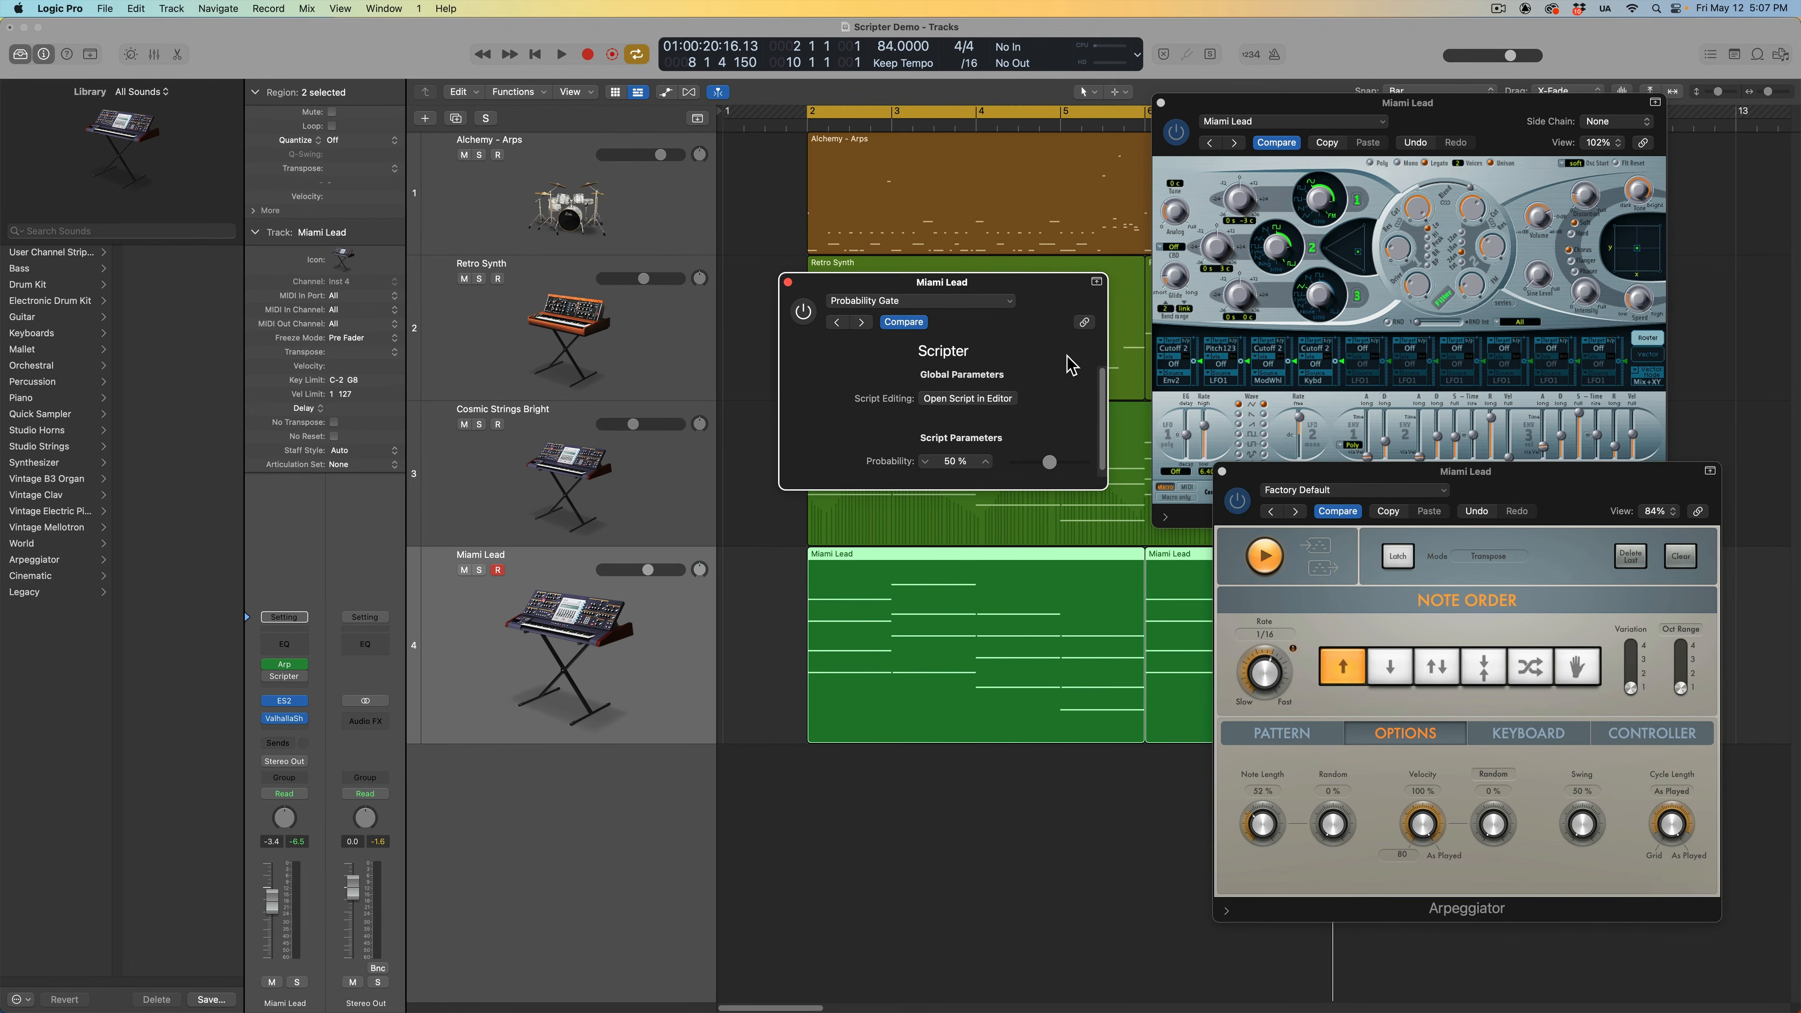
pyautogui.press('space')
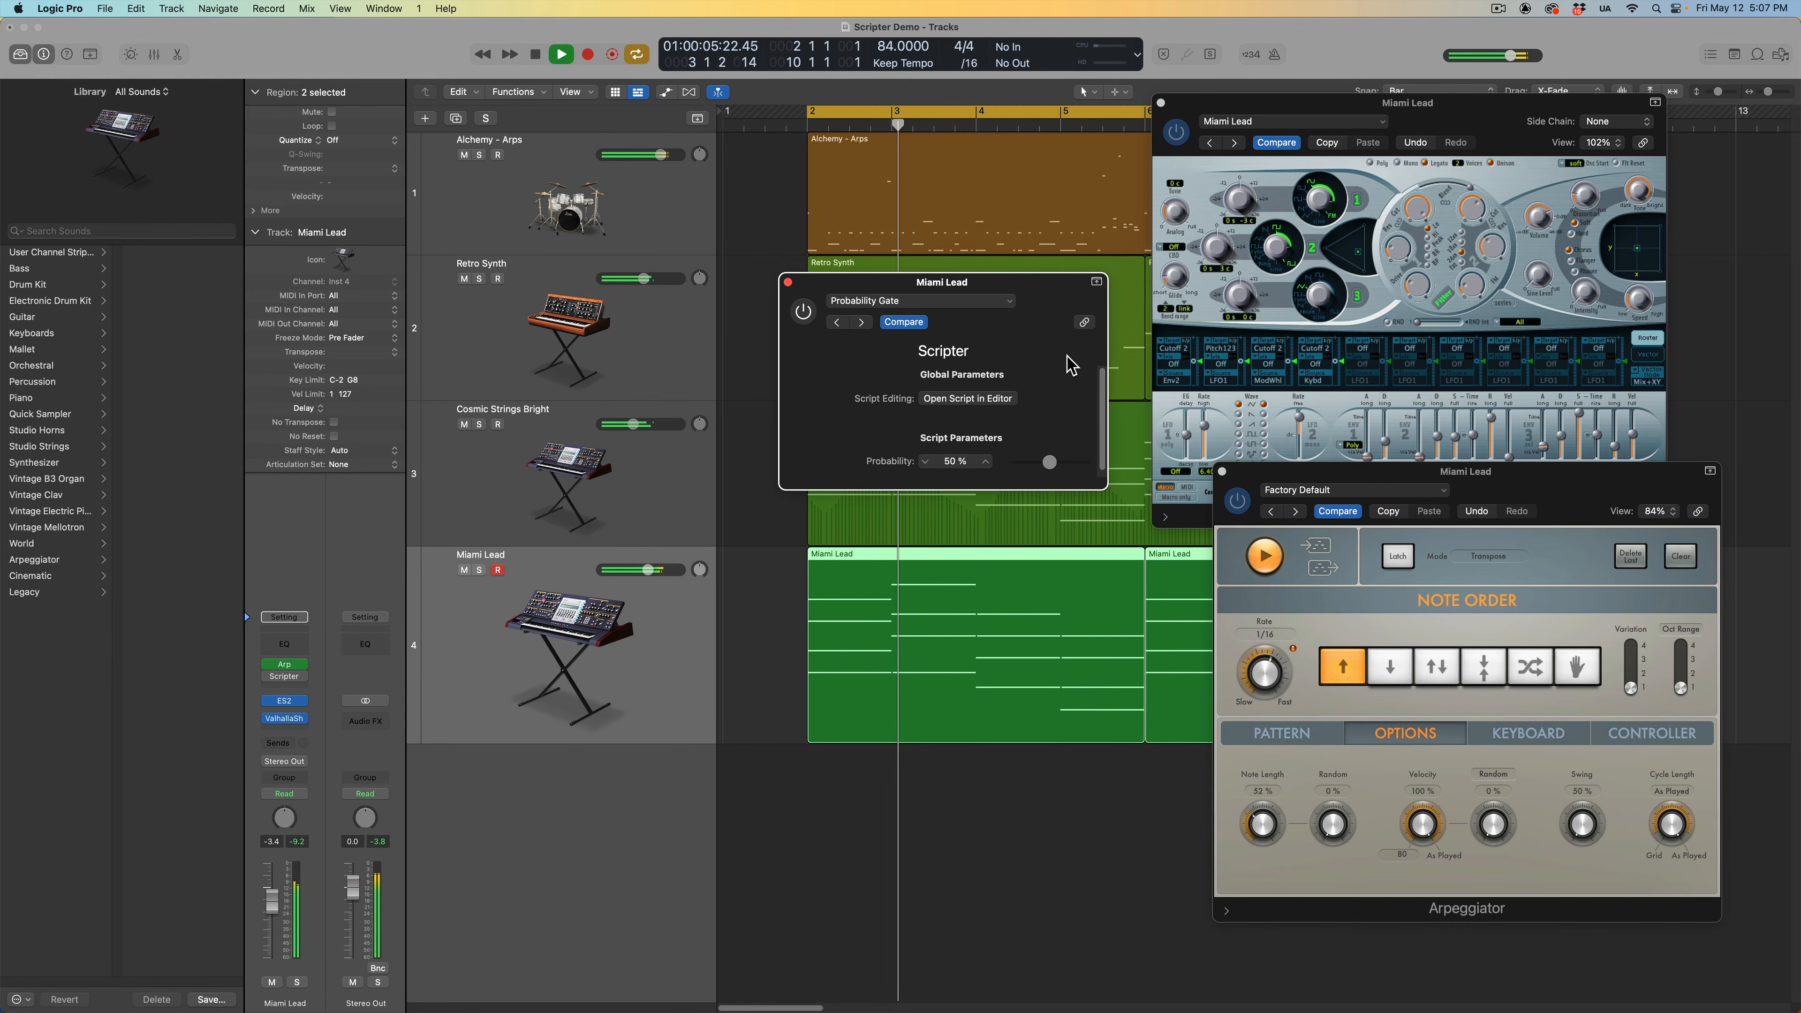
pyautogui.press('space')
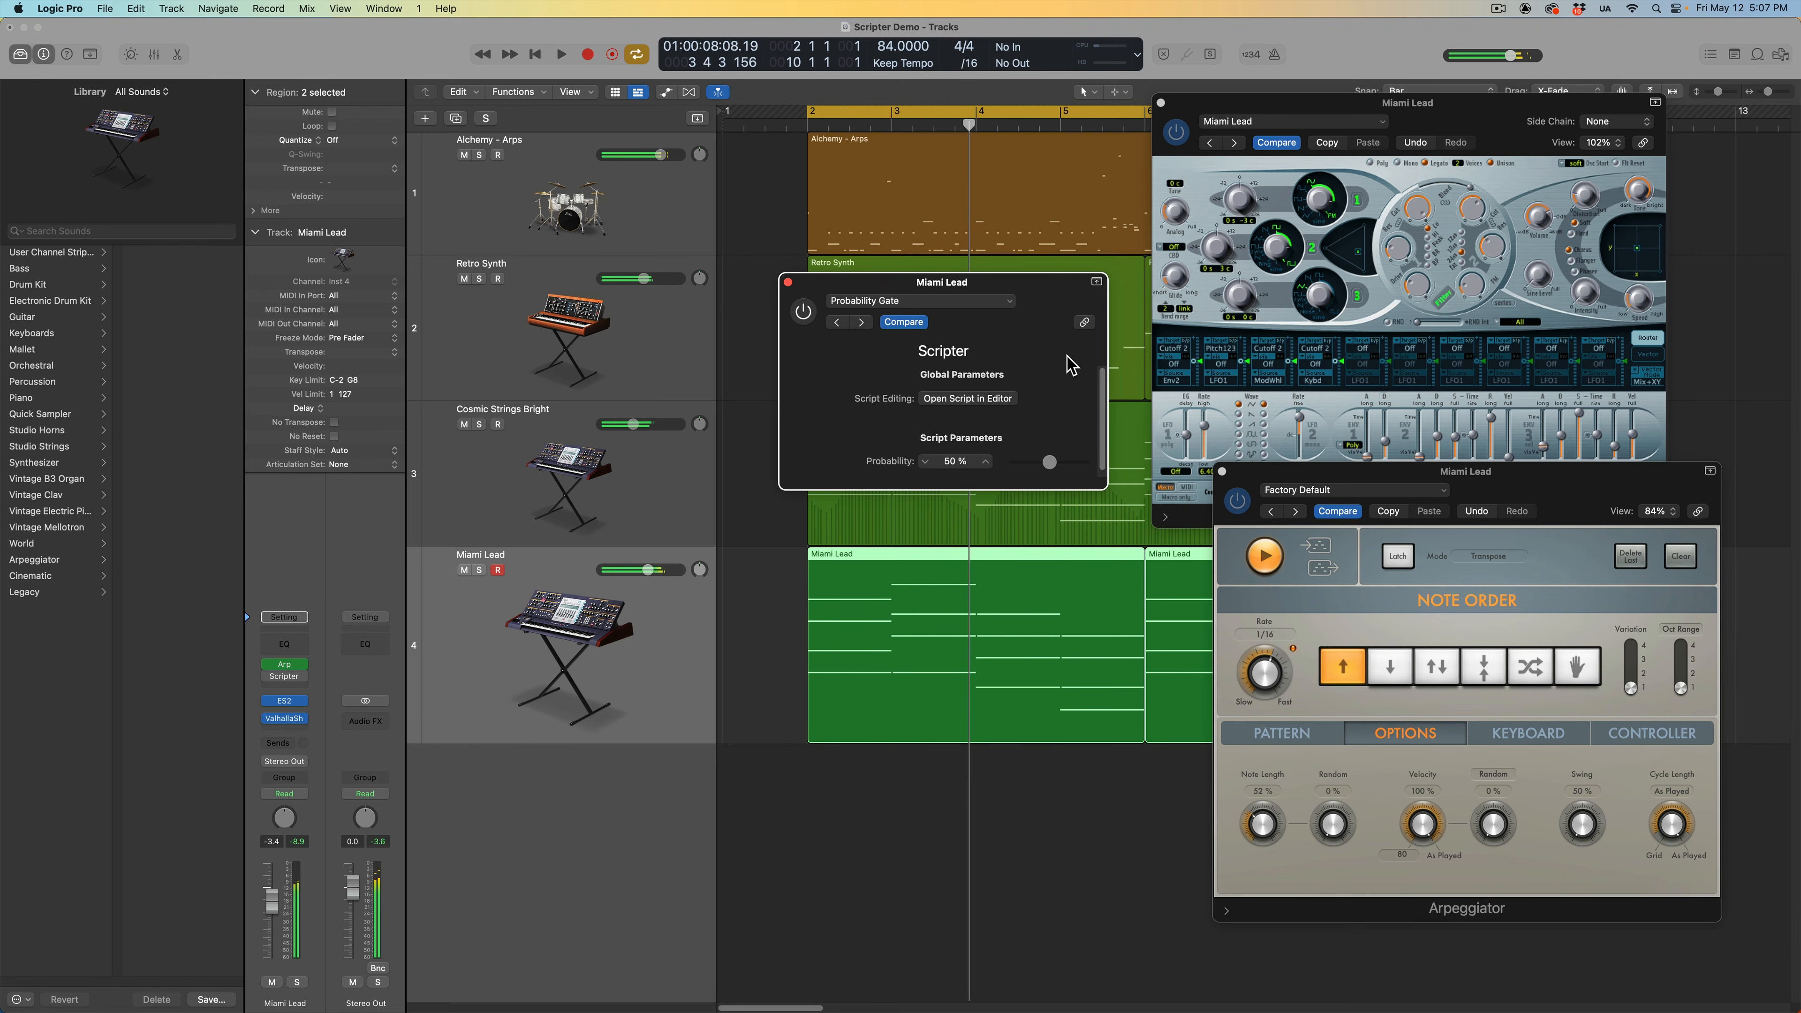
# Step: Enable Scripter on the Miami Lead track and play the arpeggio through the Probability Gate at 50 %
pyautogui.click(804, 312)
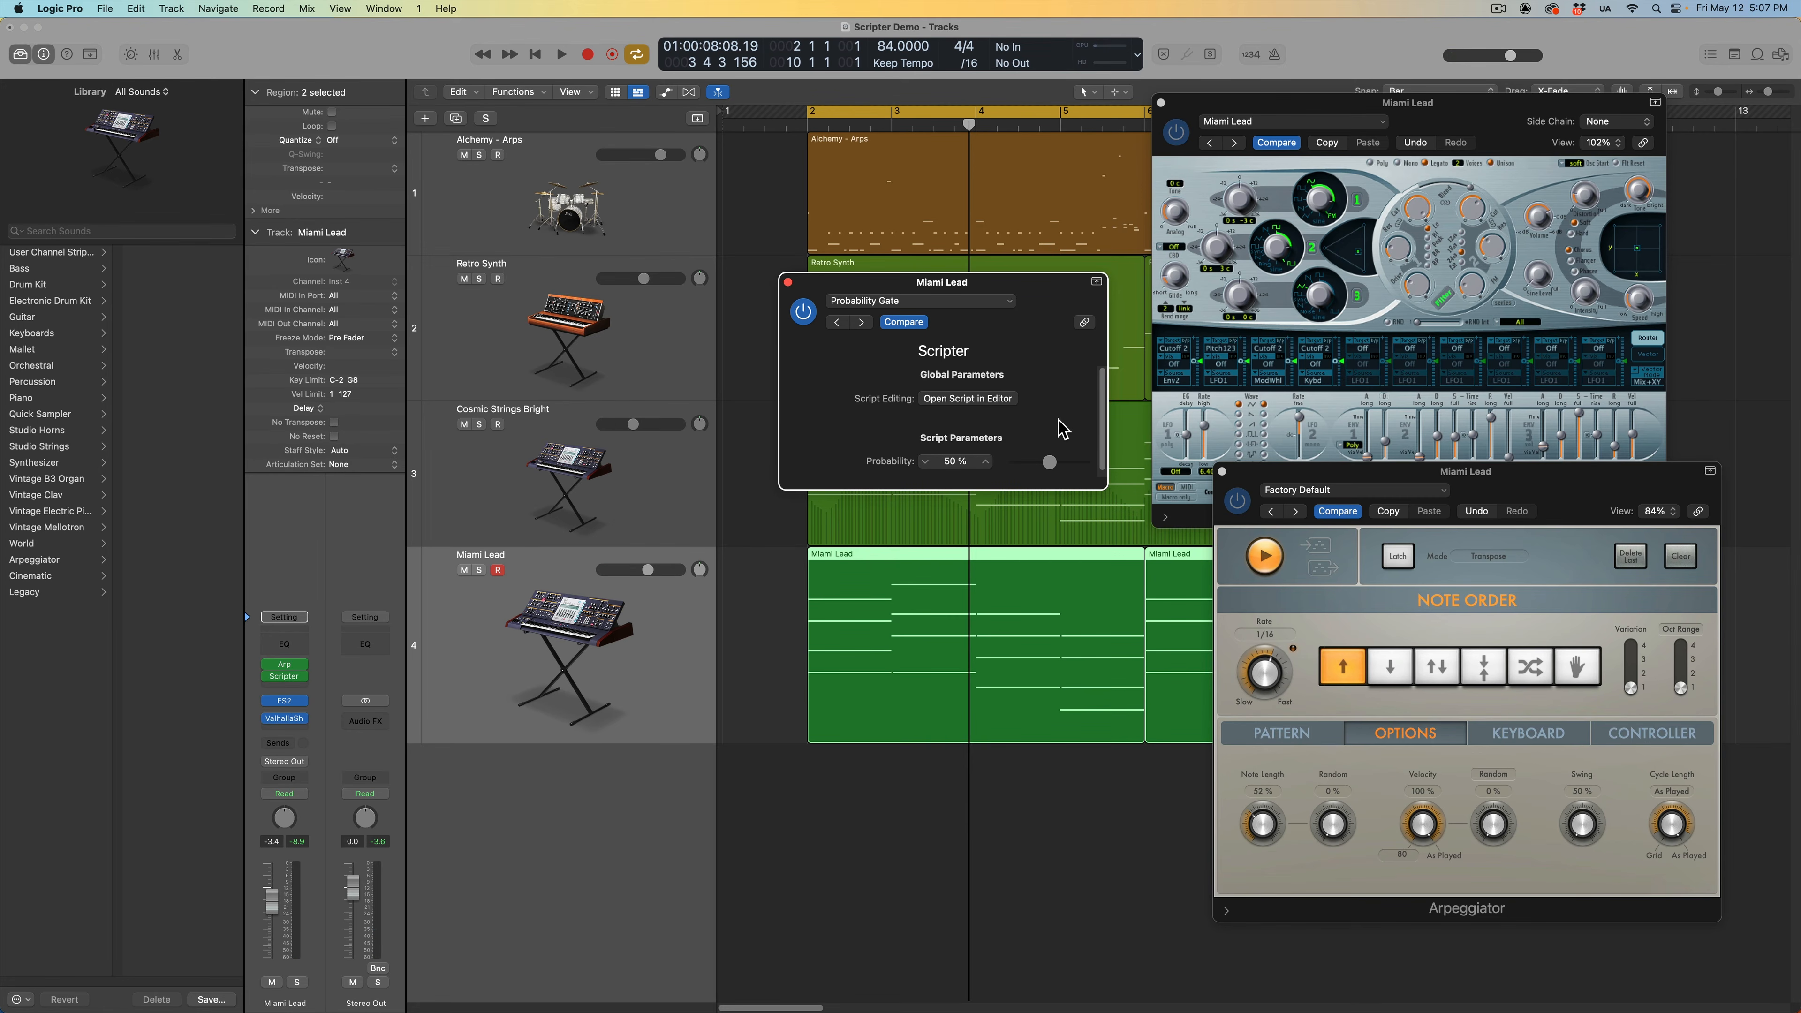
pyautogui.press('space')
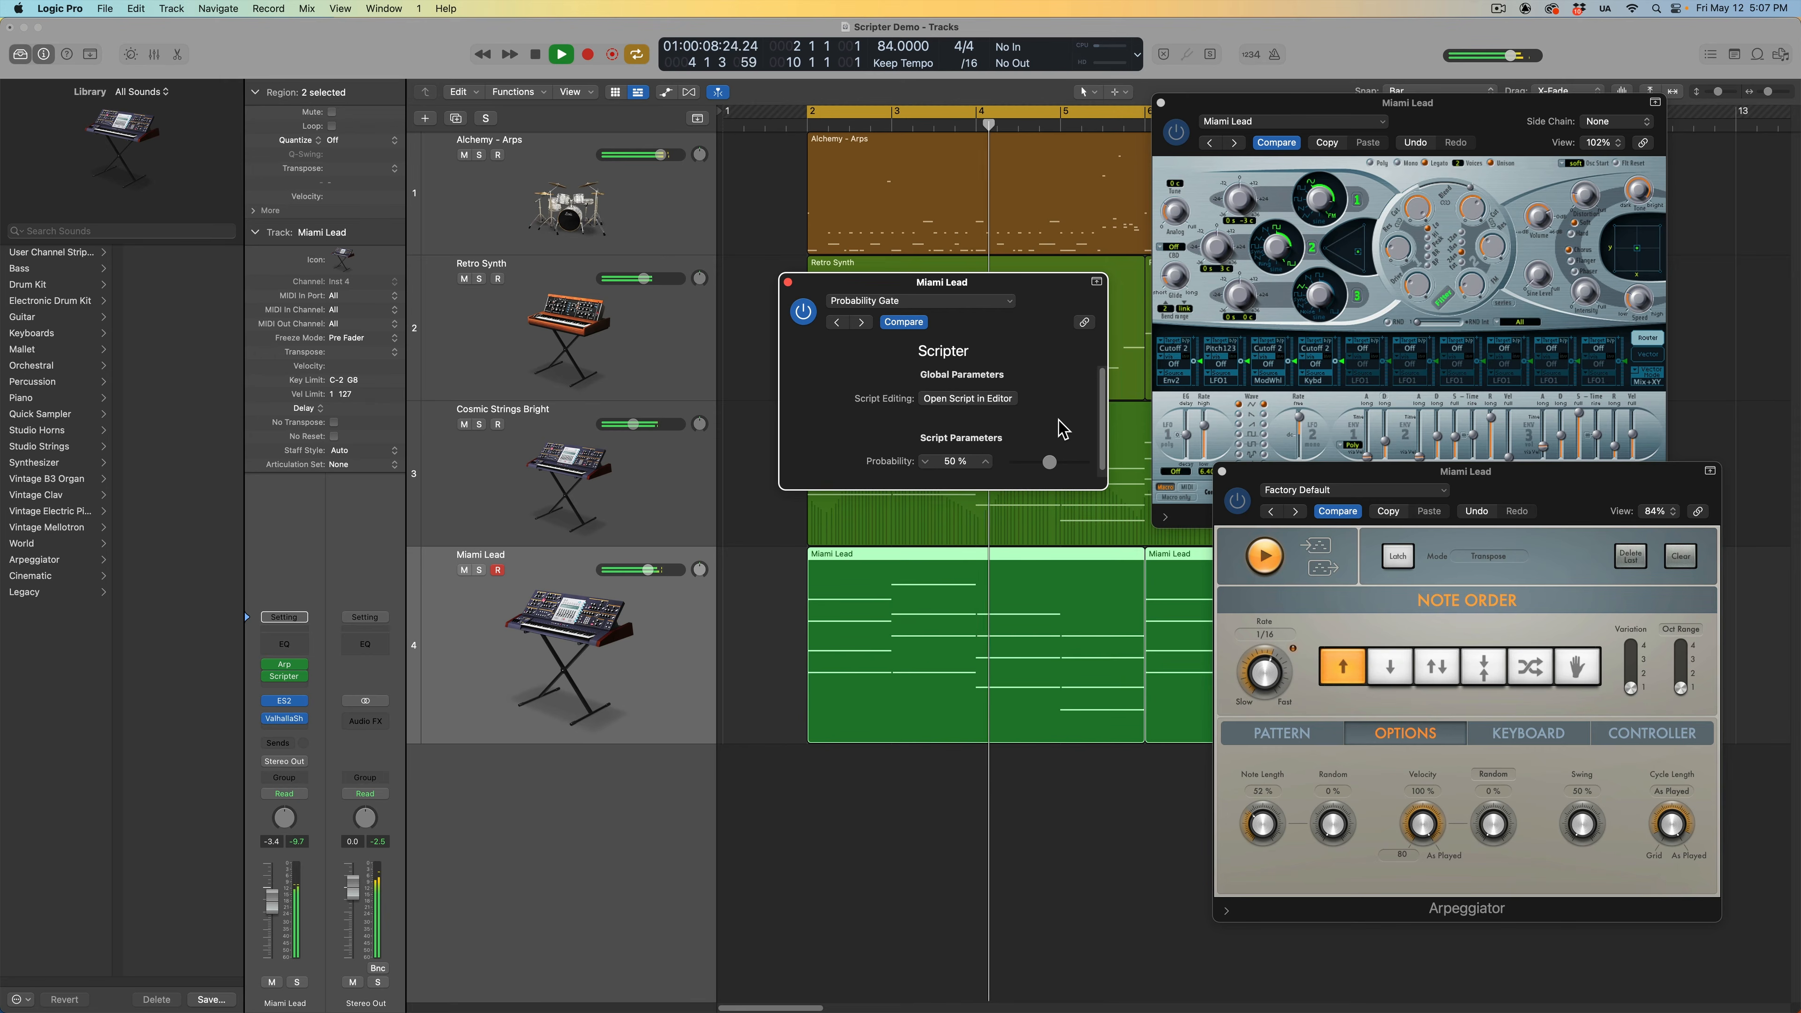
pyautogui.press('space')
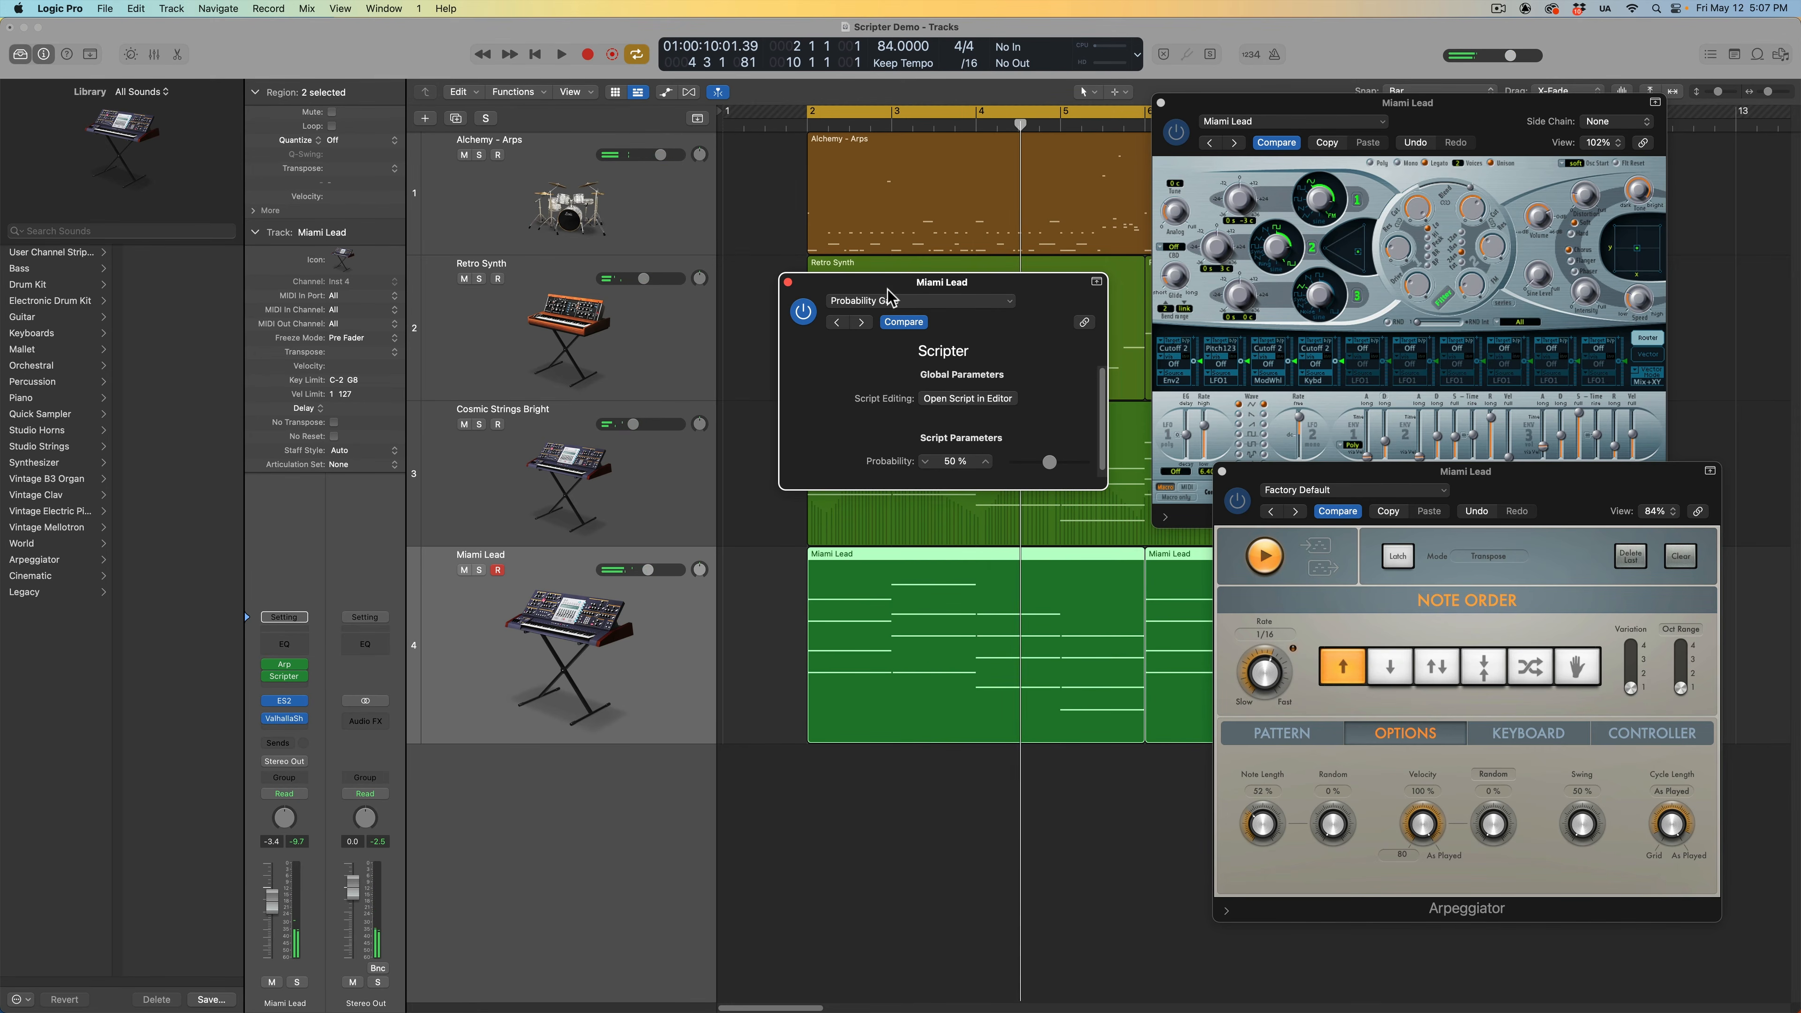
# Step: Set the Probability Gate's Probability to 88 % and play the full arrangement
pyautogui.moveTo(1054, 469); pyautogui.dragTo(1078, 476)
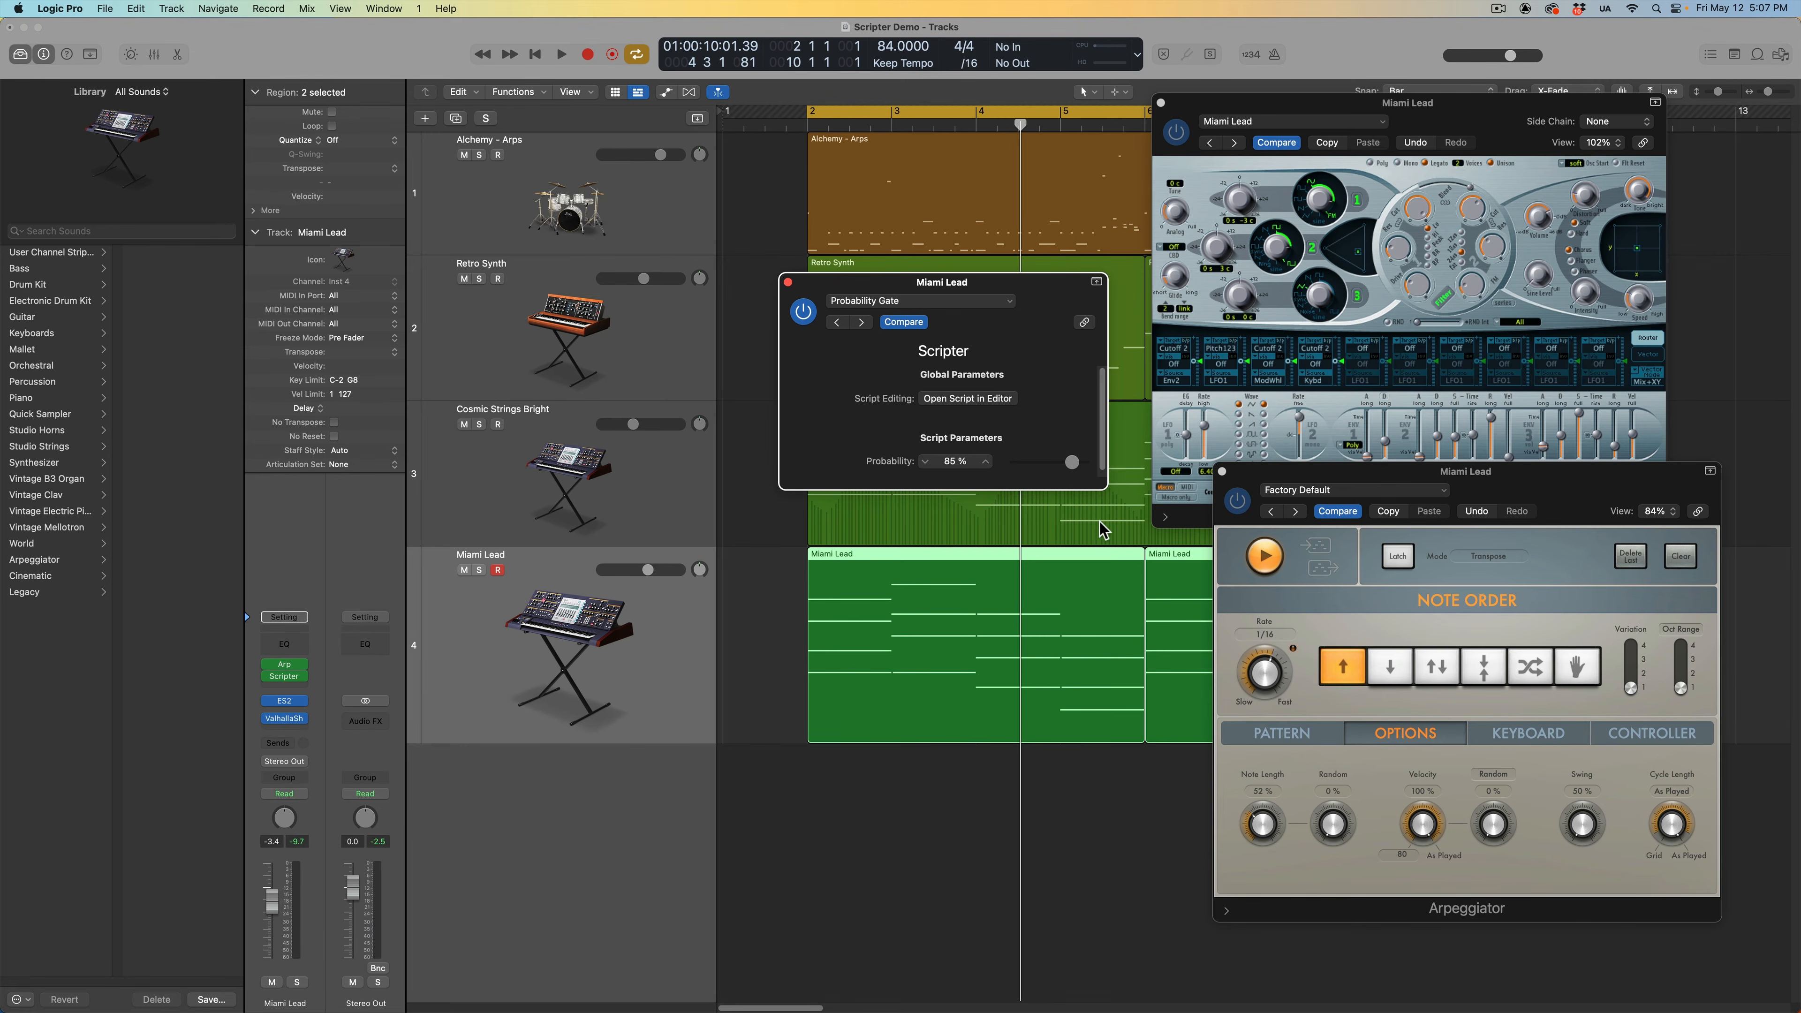
pyautogui.click(1080, 458)
pyautogui.press('space')
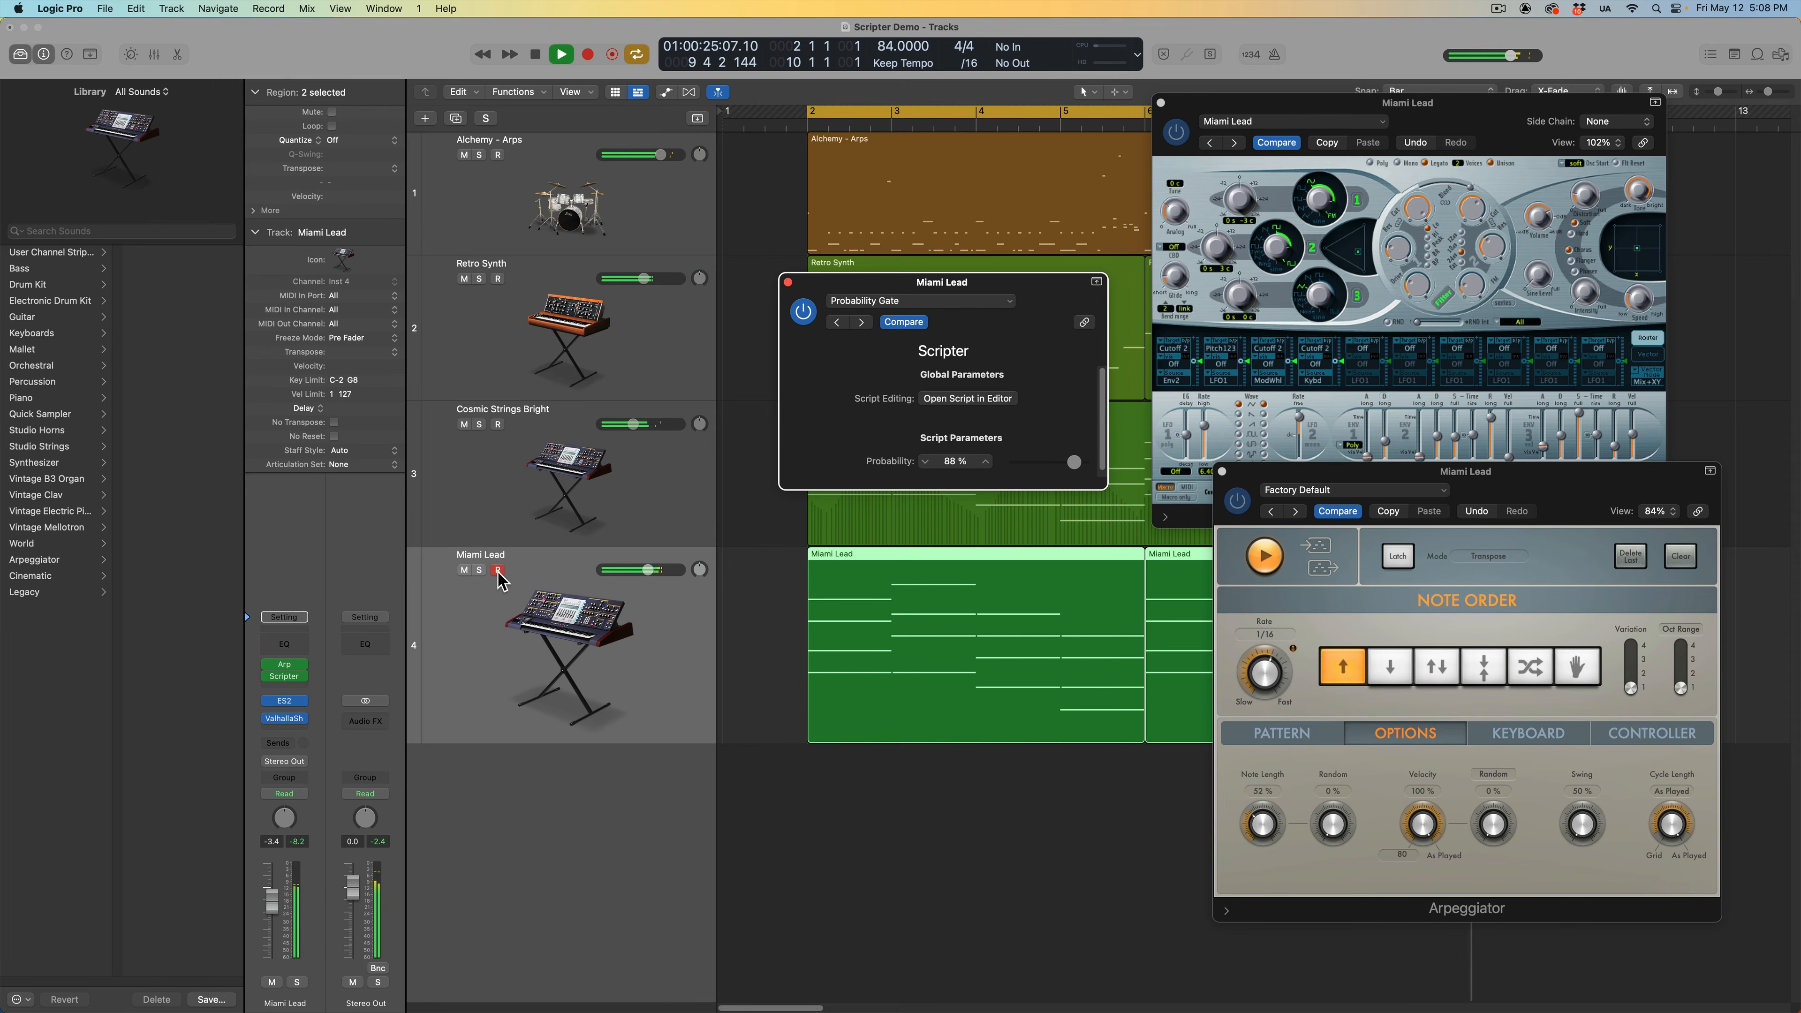
pyautogui.press('space')
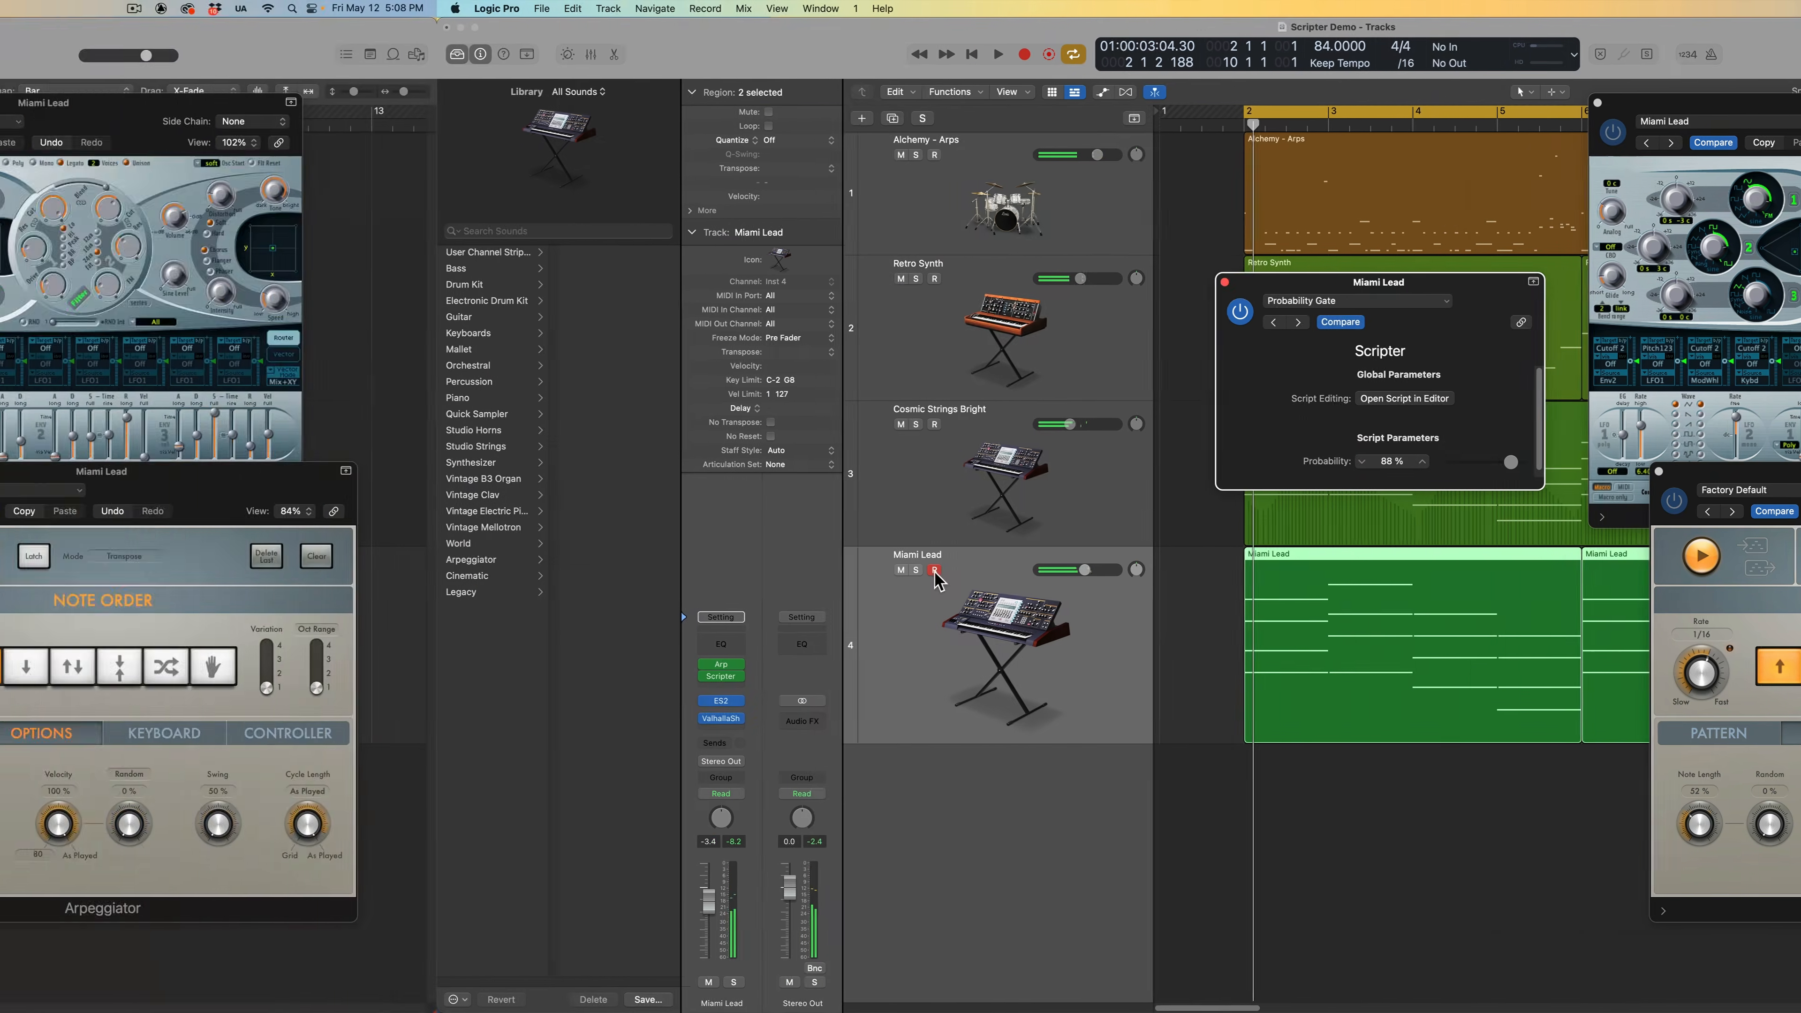
# Step: Load the Random Offset Probability preset on Miami Lead and set Offset Probability to 82 %, Octave Offset Range High to 1 and Low to -2
pyautogui.click(921, 300)
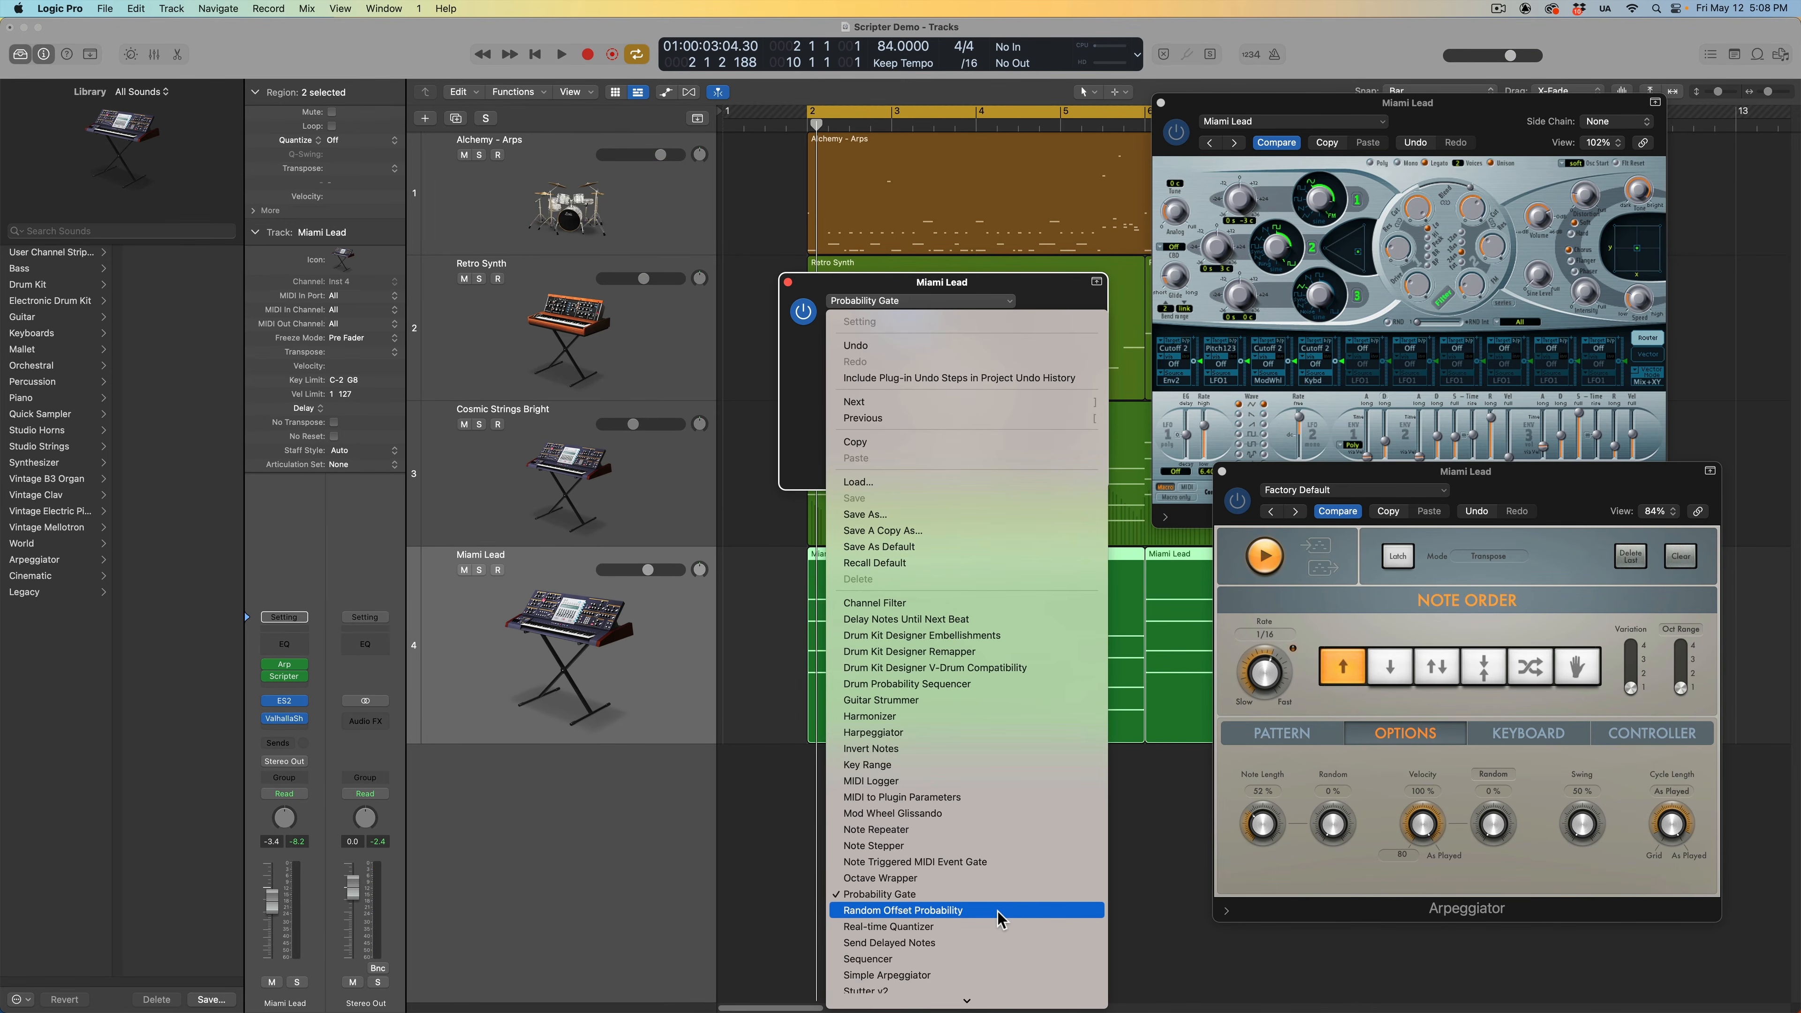
pyautogui.click(999, 914)
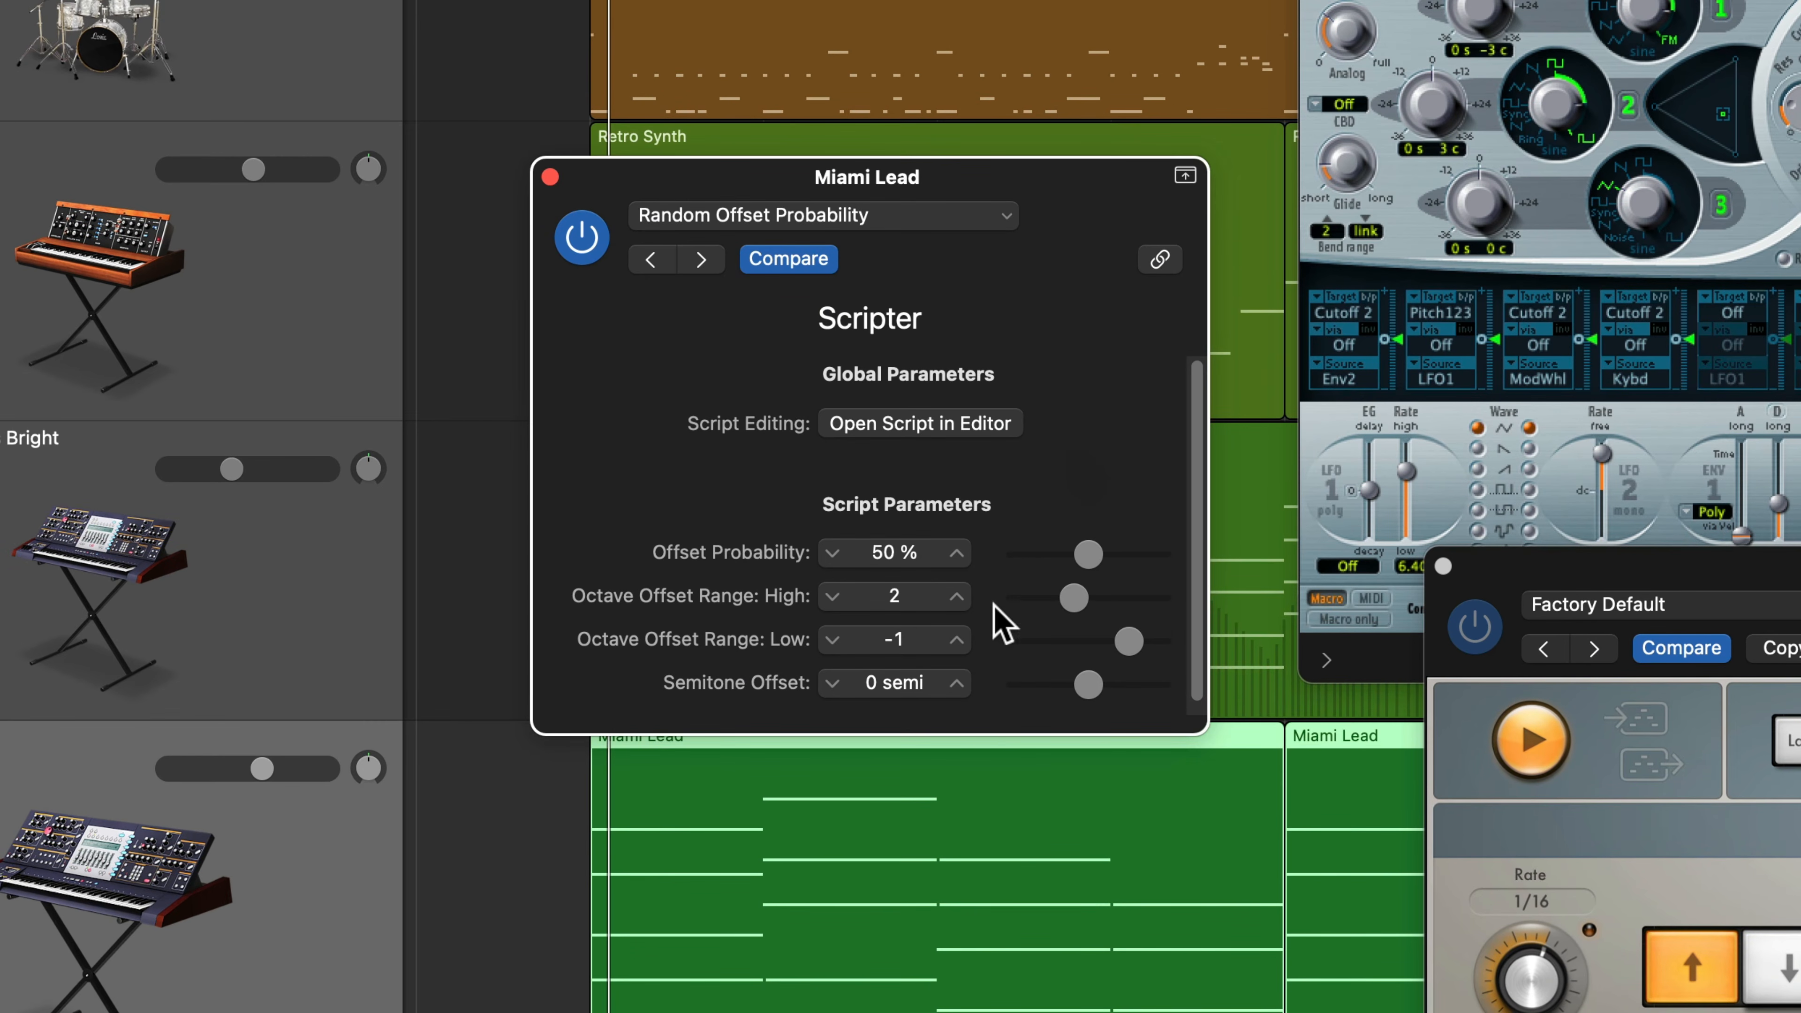
pyautogui.moveTo(1090, 553); pyautogui.dragTo(1129, 560)
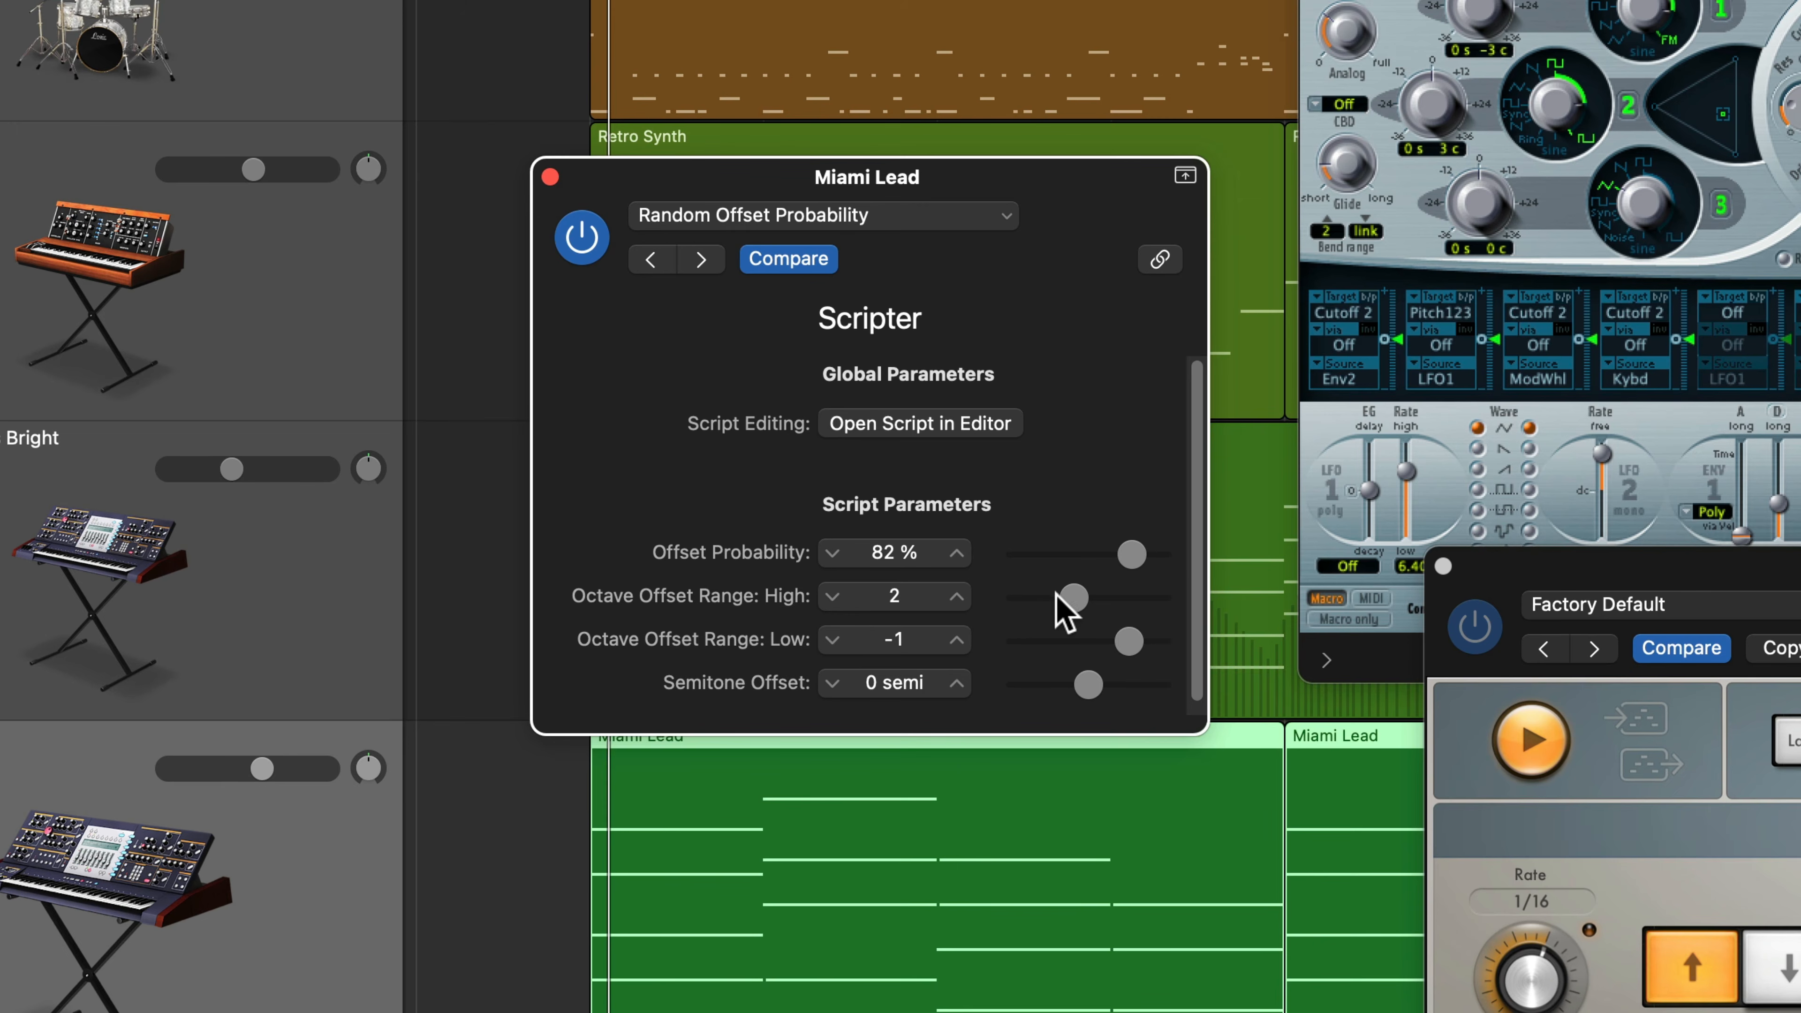
pyautogui.moveTo(1064, 602); pyautogui.dragTo(1051, 600)
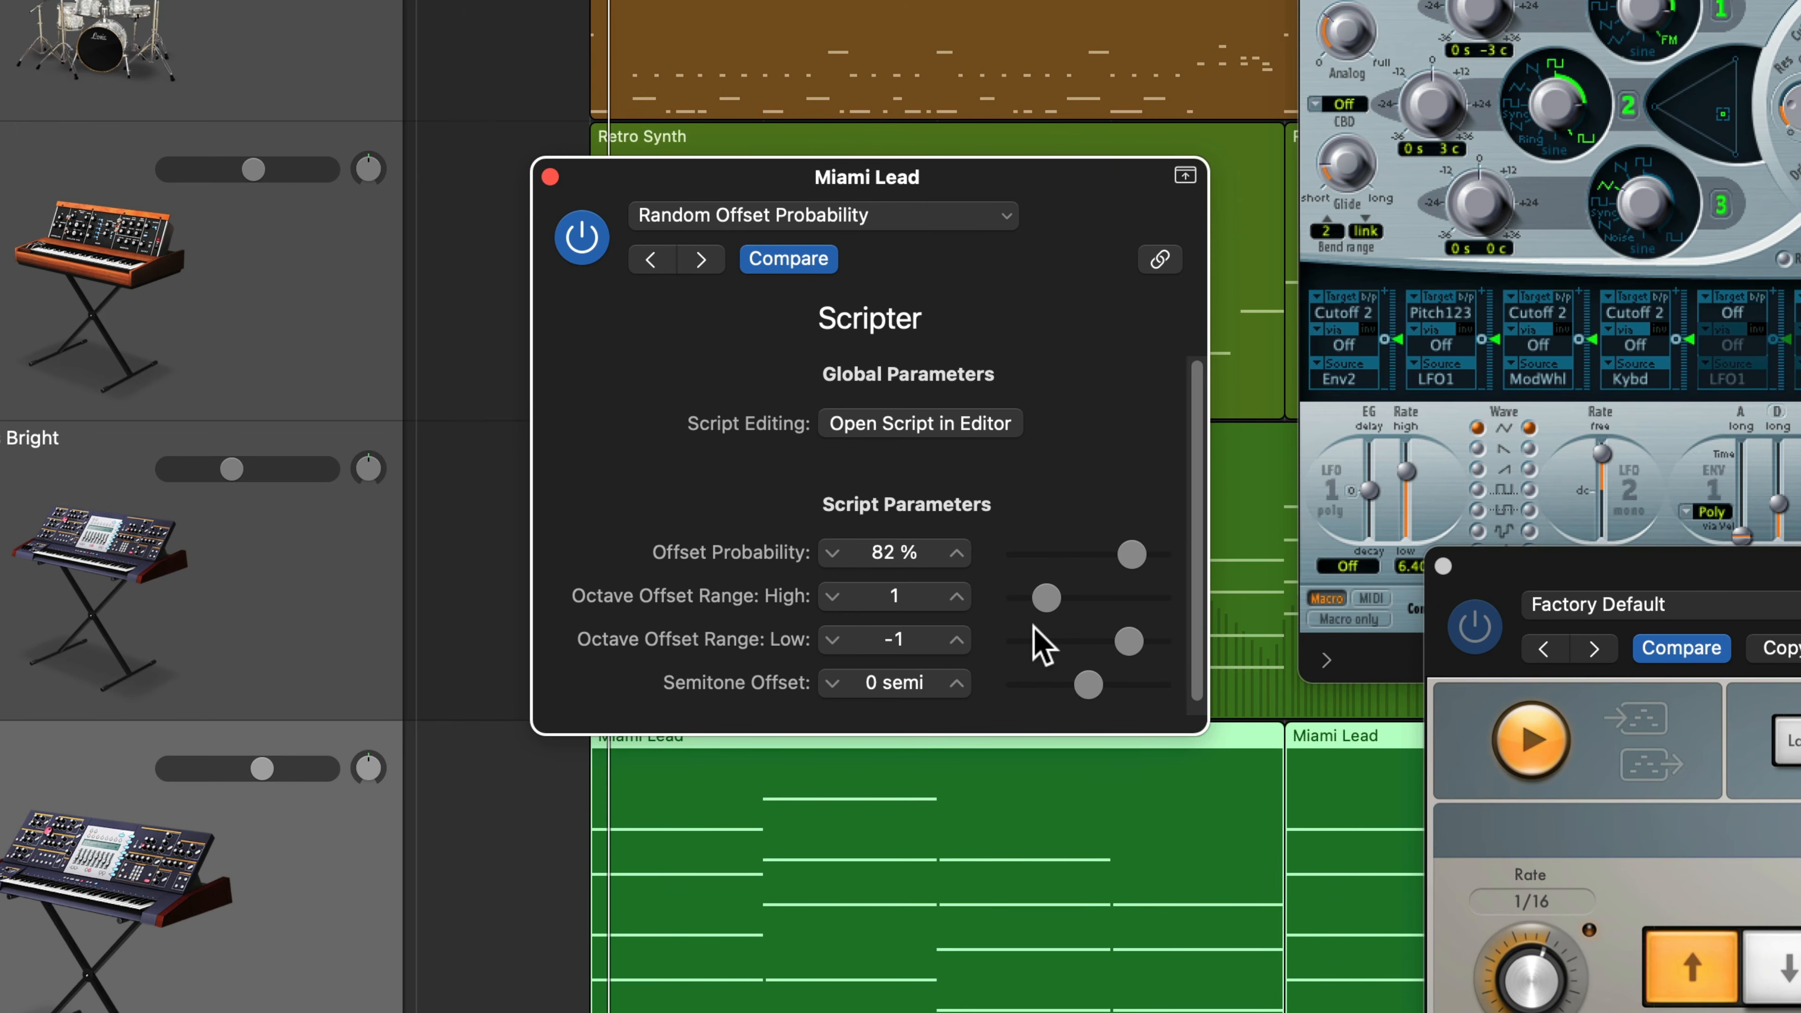
pyautogui.moveTo(1130, 640); pyautogui.dragTo(1114, 642)
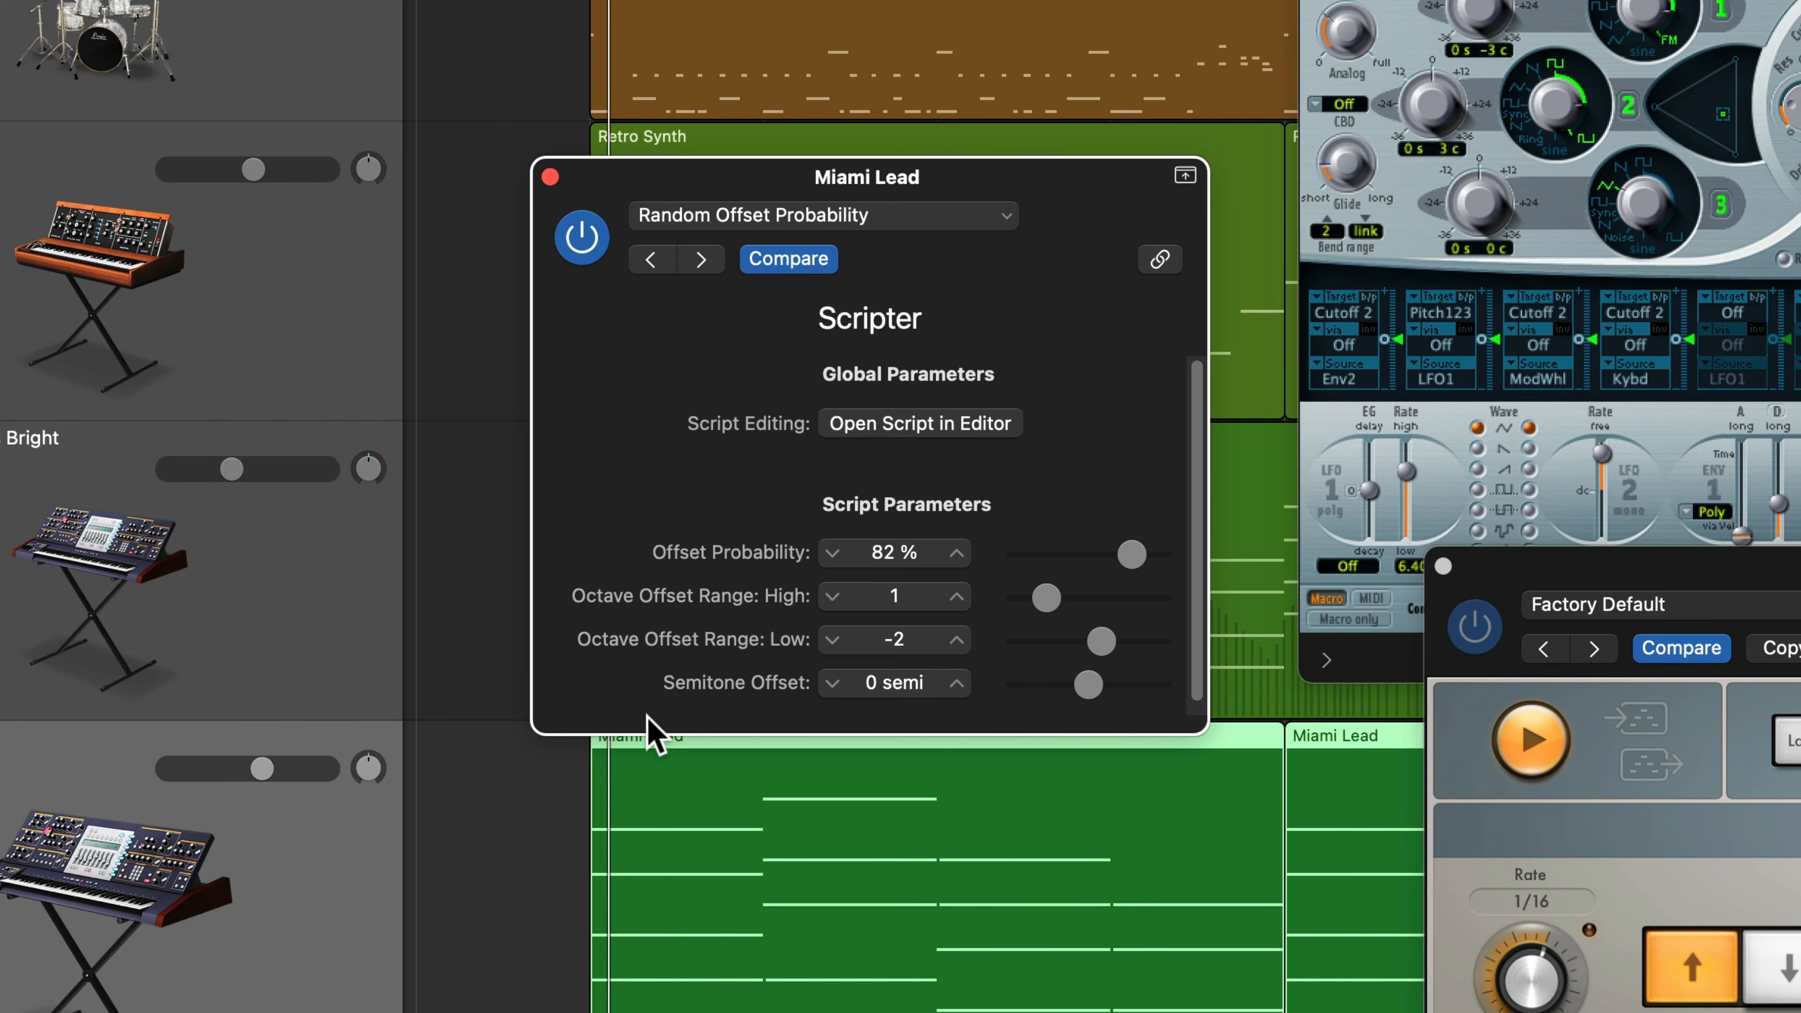
# Step: Set the Offset Probability to 50 % and play the arrangement with the random octave offsets
pyautogui.moveTo(1124, 566); pyautogui.dragTo(1078, 581)
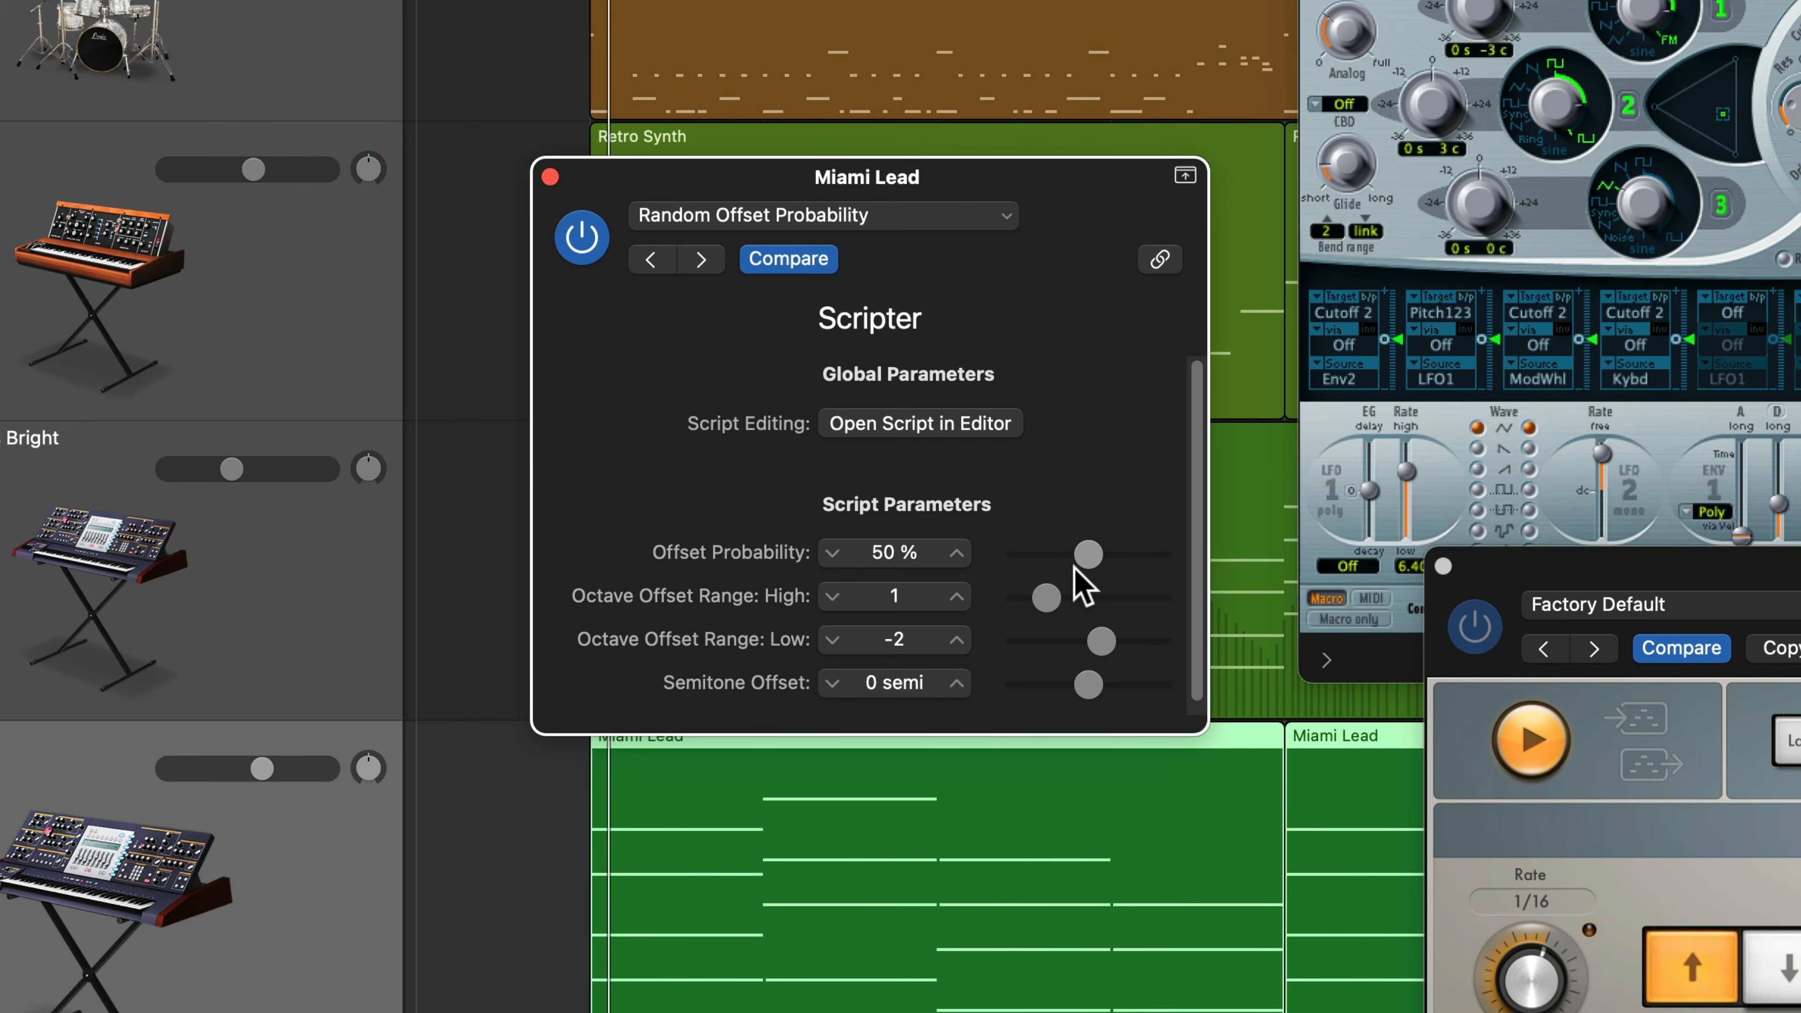
pyautogui.press('space')
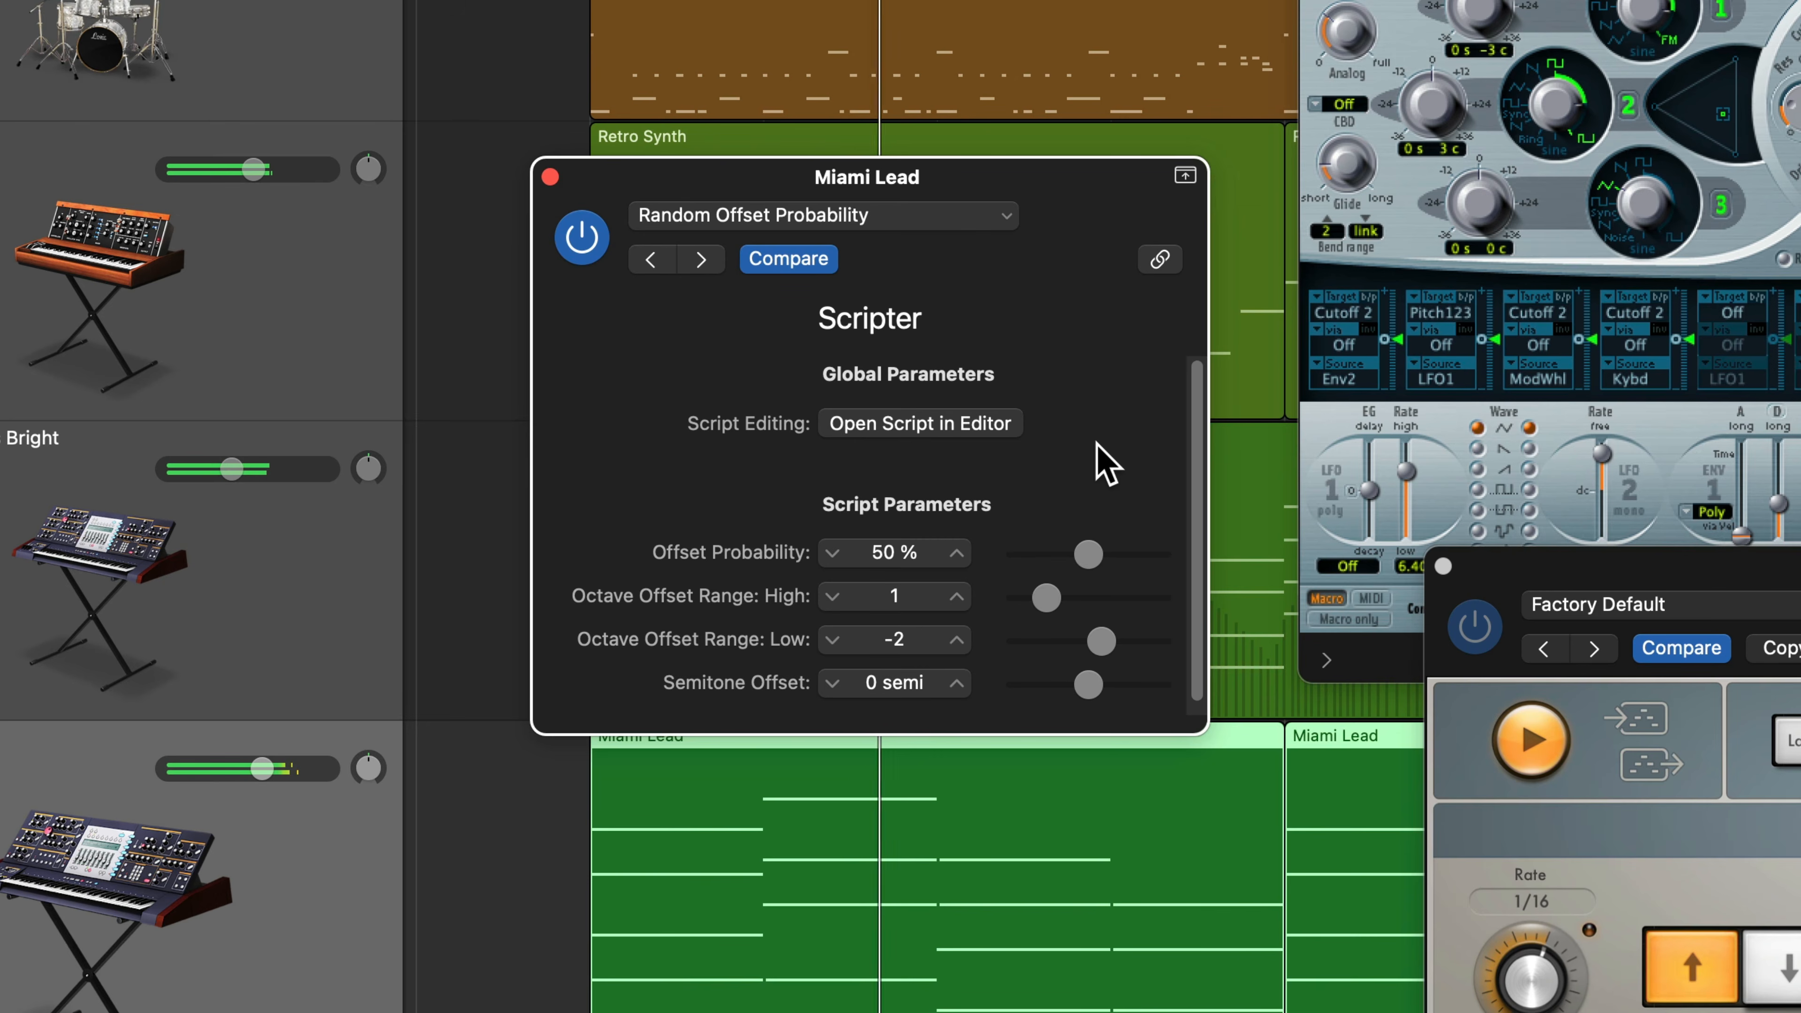
pyautogui.press('space')
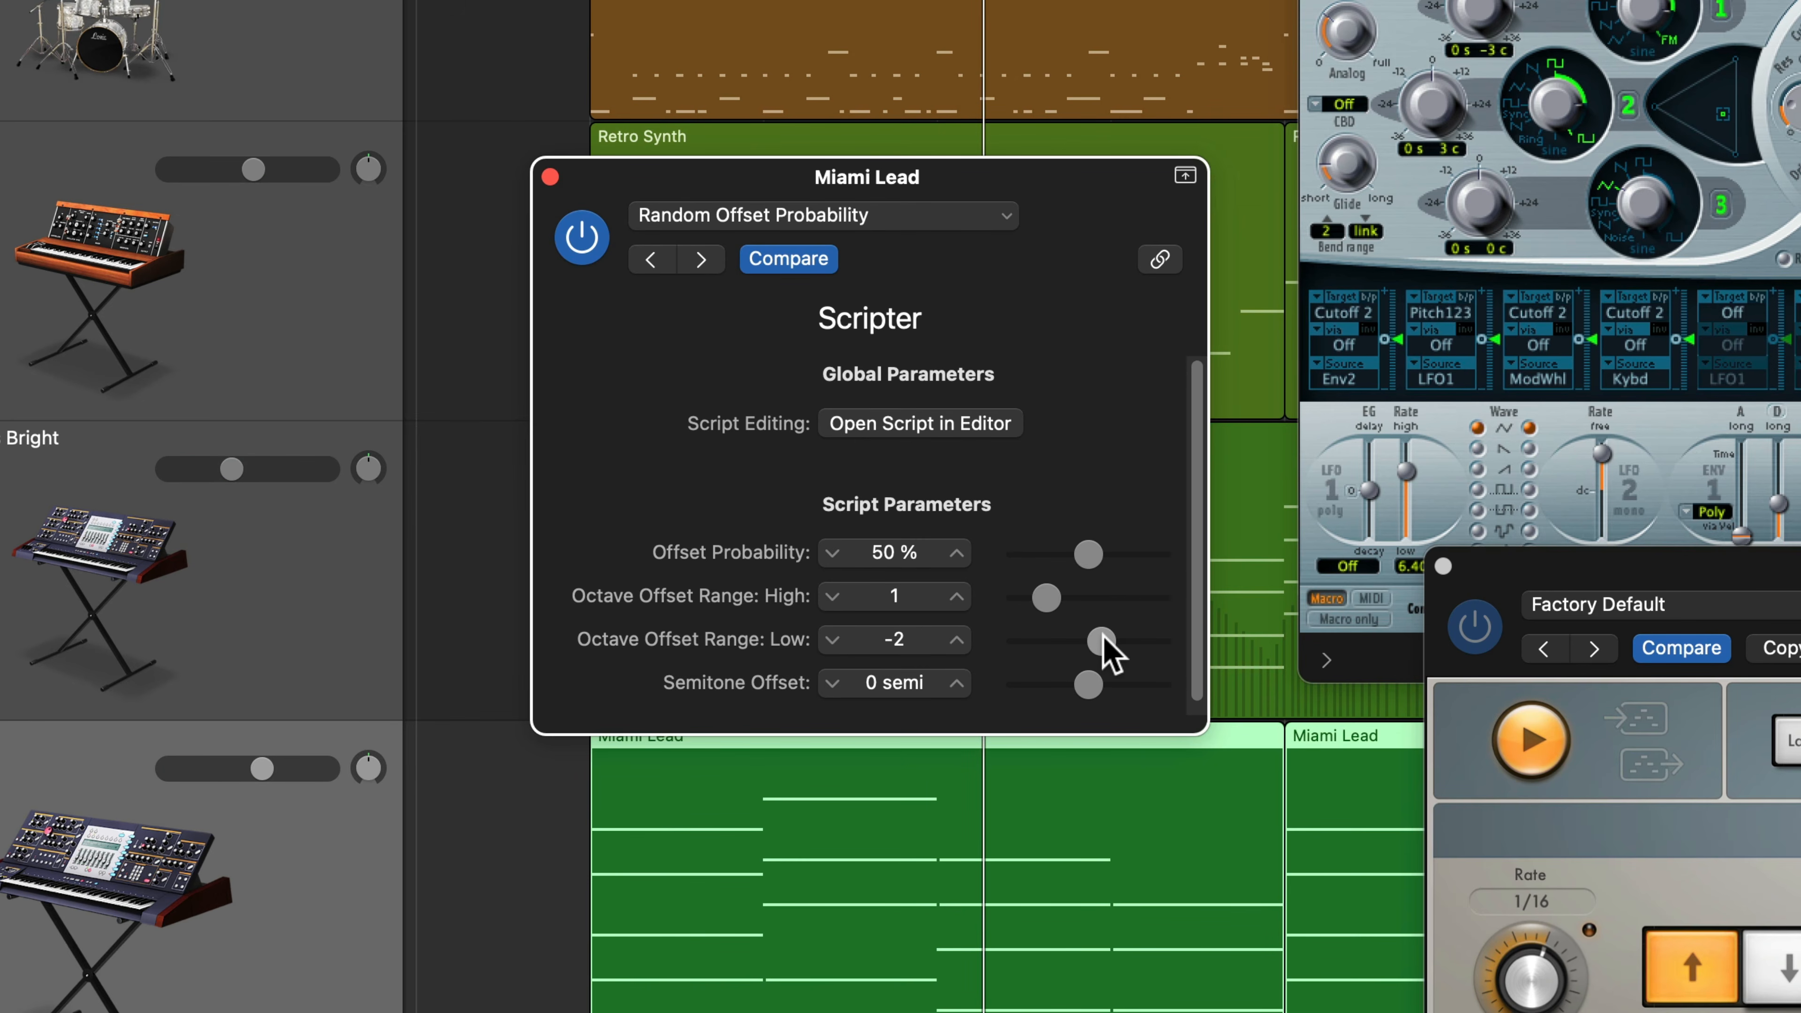
# Step: Set Octave Offset Range Low to -1, Semitone Offset to 7 semi and Offset Probability to 31 %, play the result, and lower the semitone offset
pyautogui.moveTo(1103, 642); pyautogui.dragTo(1128, 645)
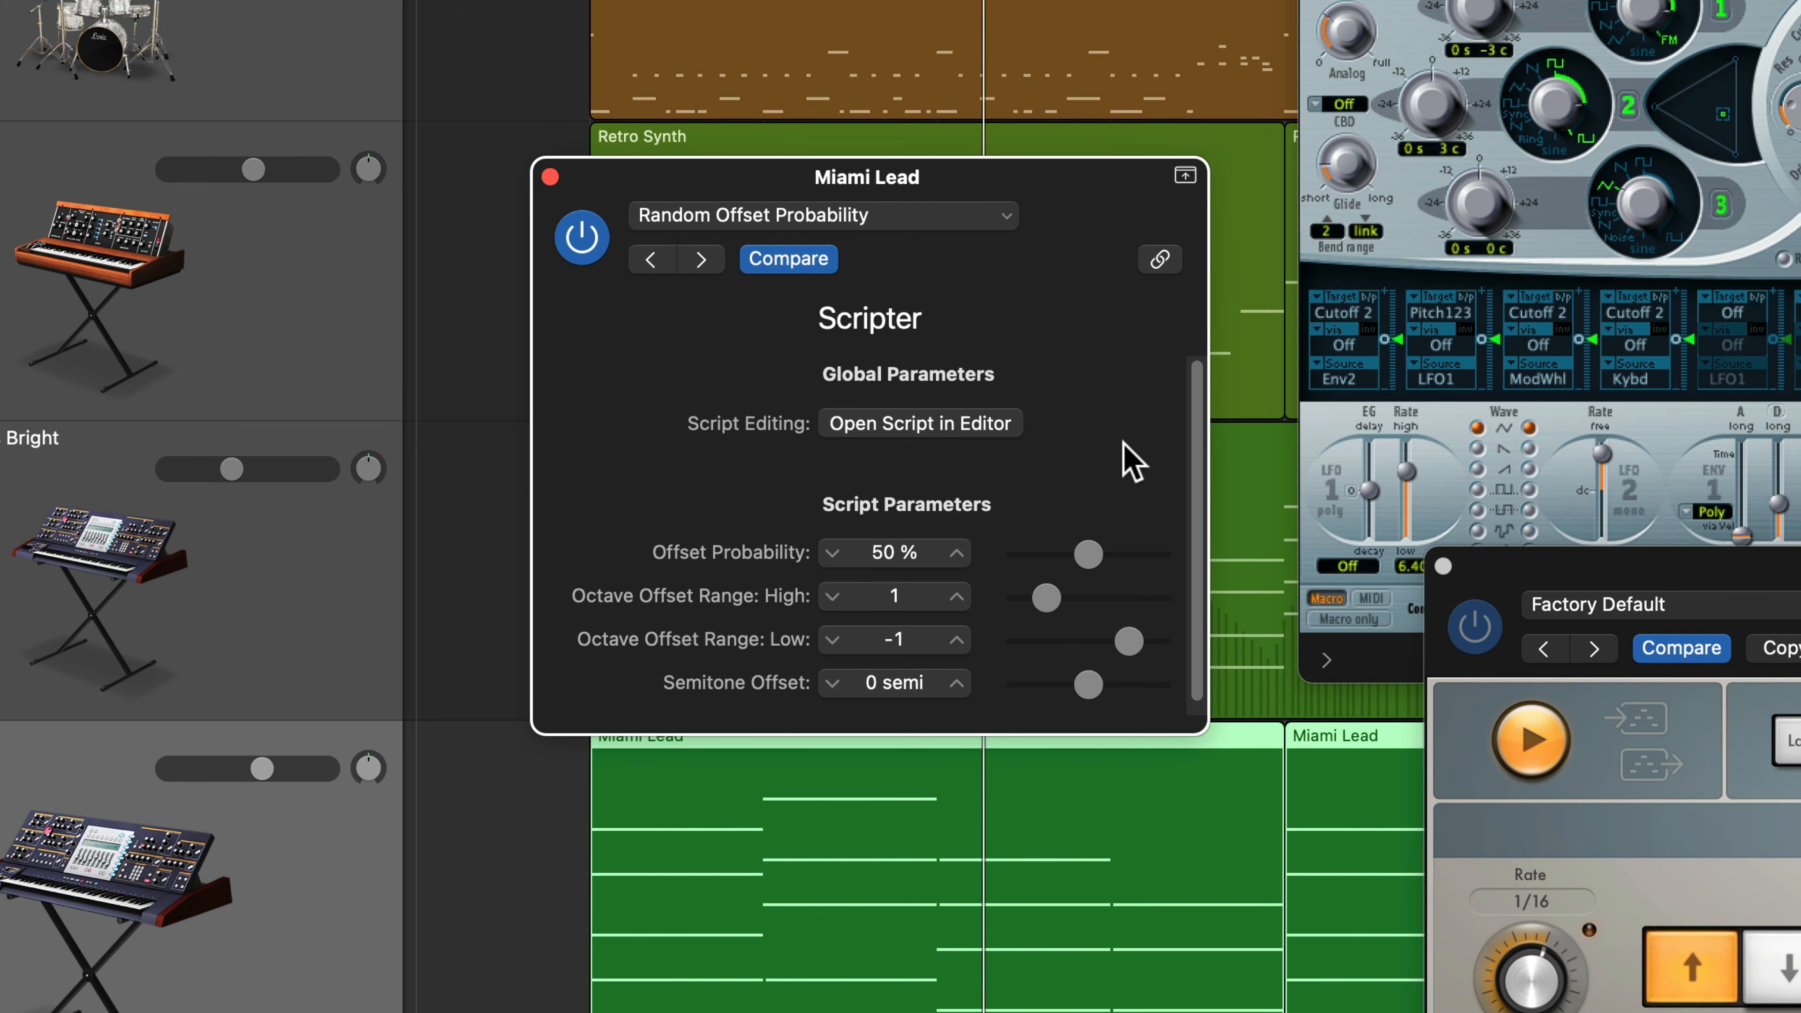
pyautogui.moveTo(1092, 683); pyautogui.dragTo(1136, 682)
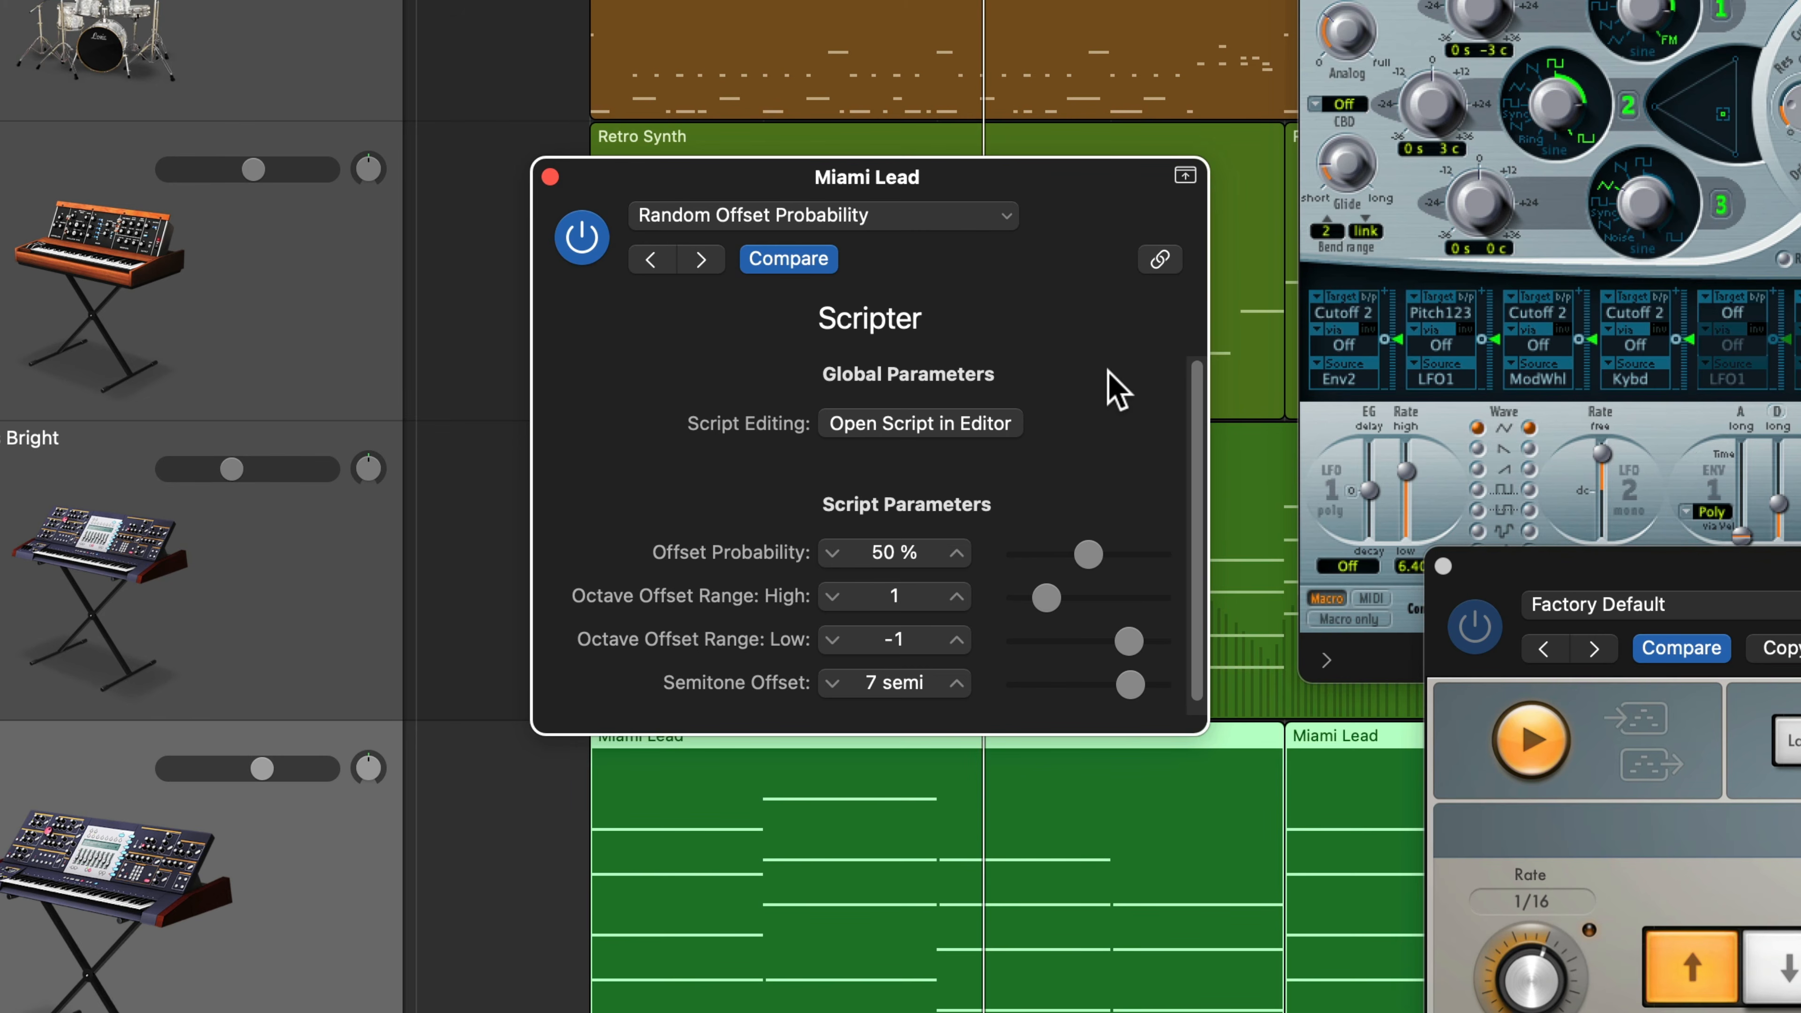
pyautogui.moveTo(1090, 556); pyautogui.dragTo(1068, 559)
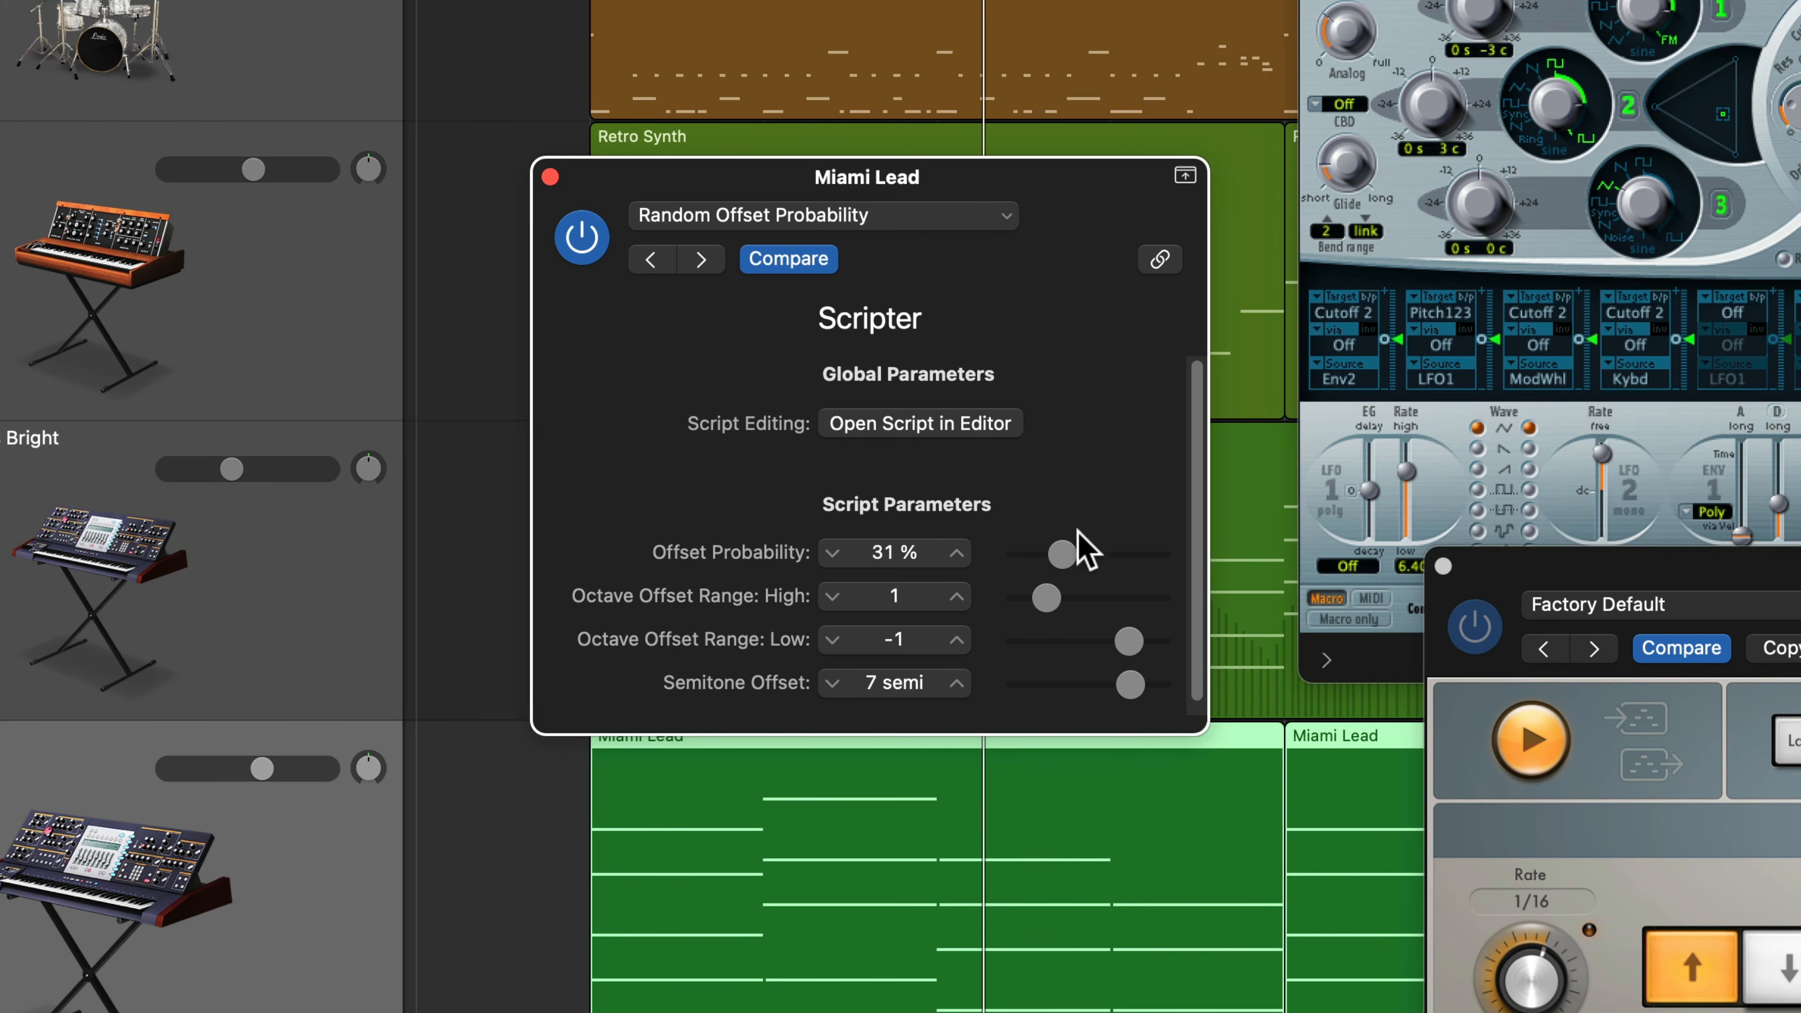
pyautogui.press('space')
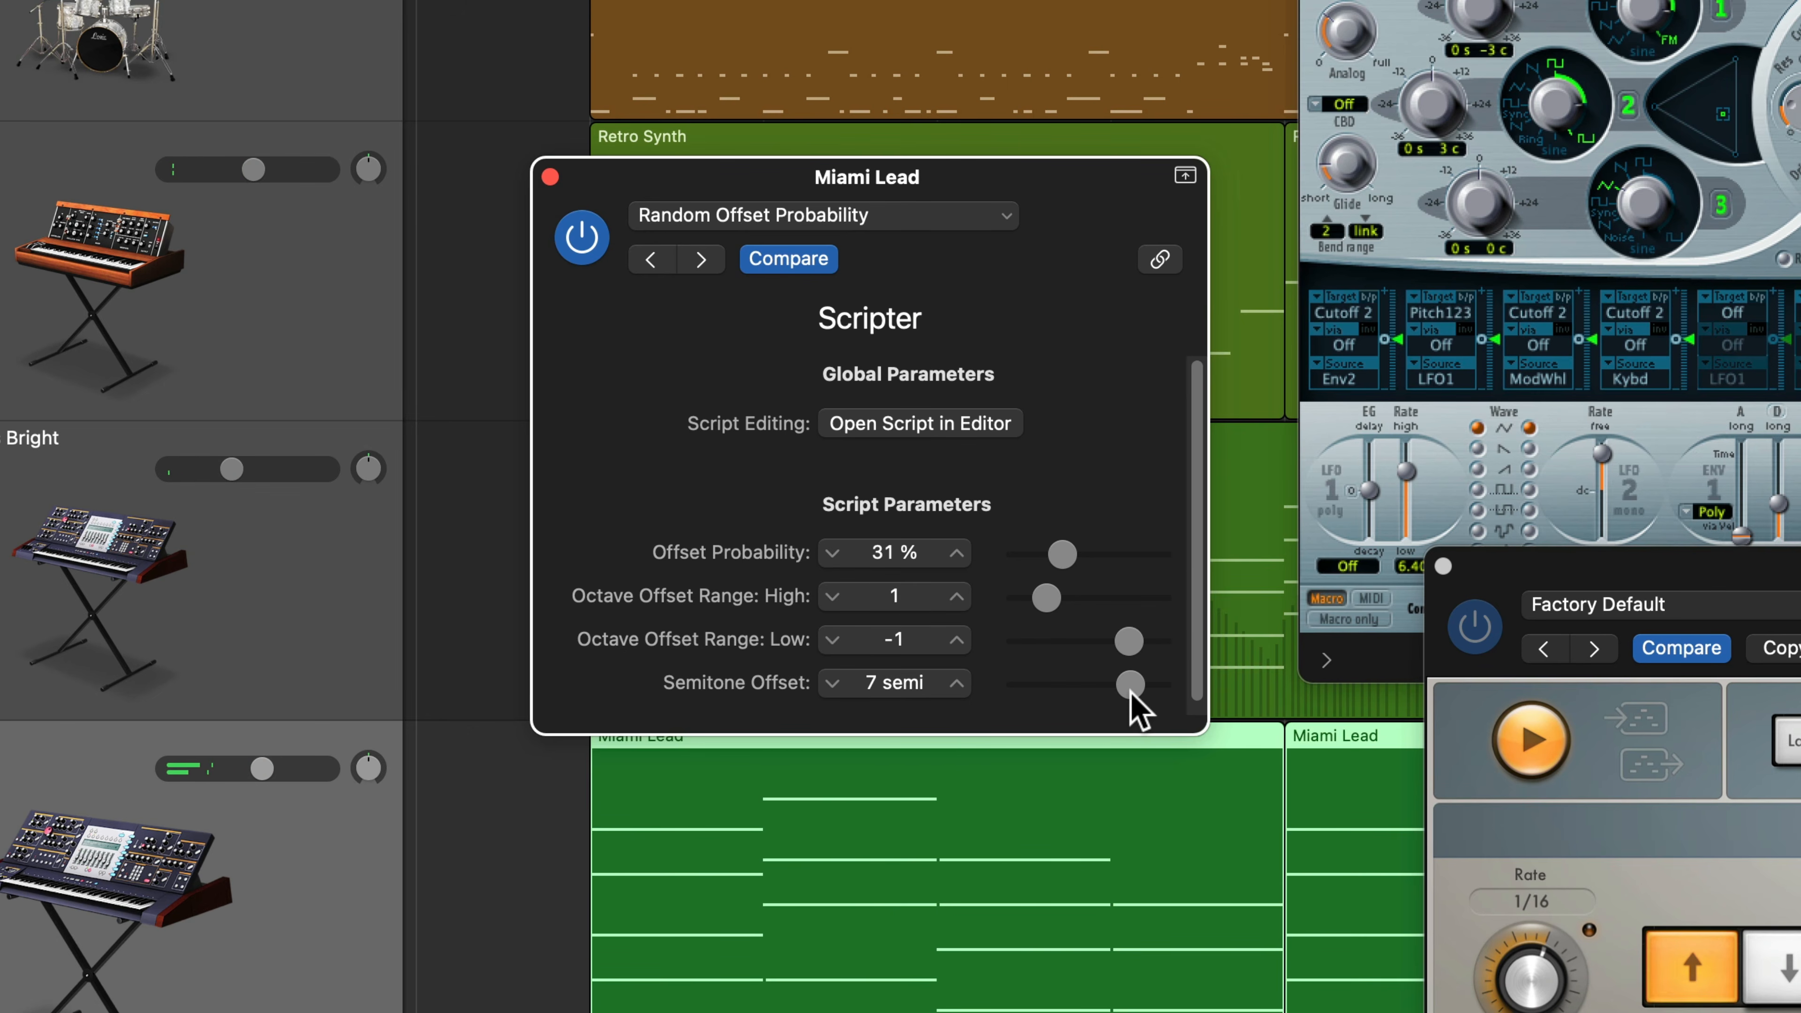
pyautogui.moveTo(1131, 692); pyautogui.dragTo(1093, 689)
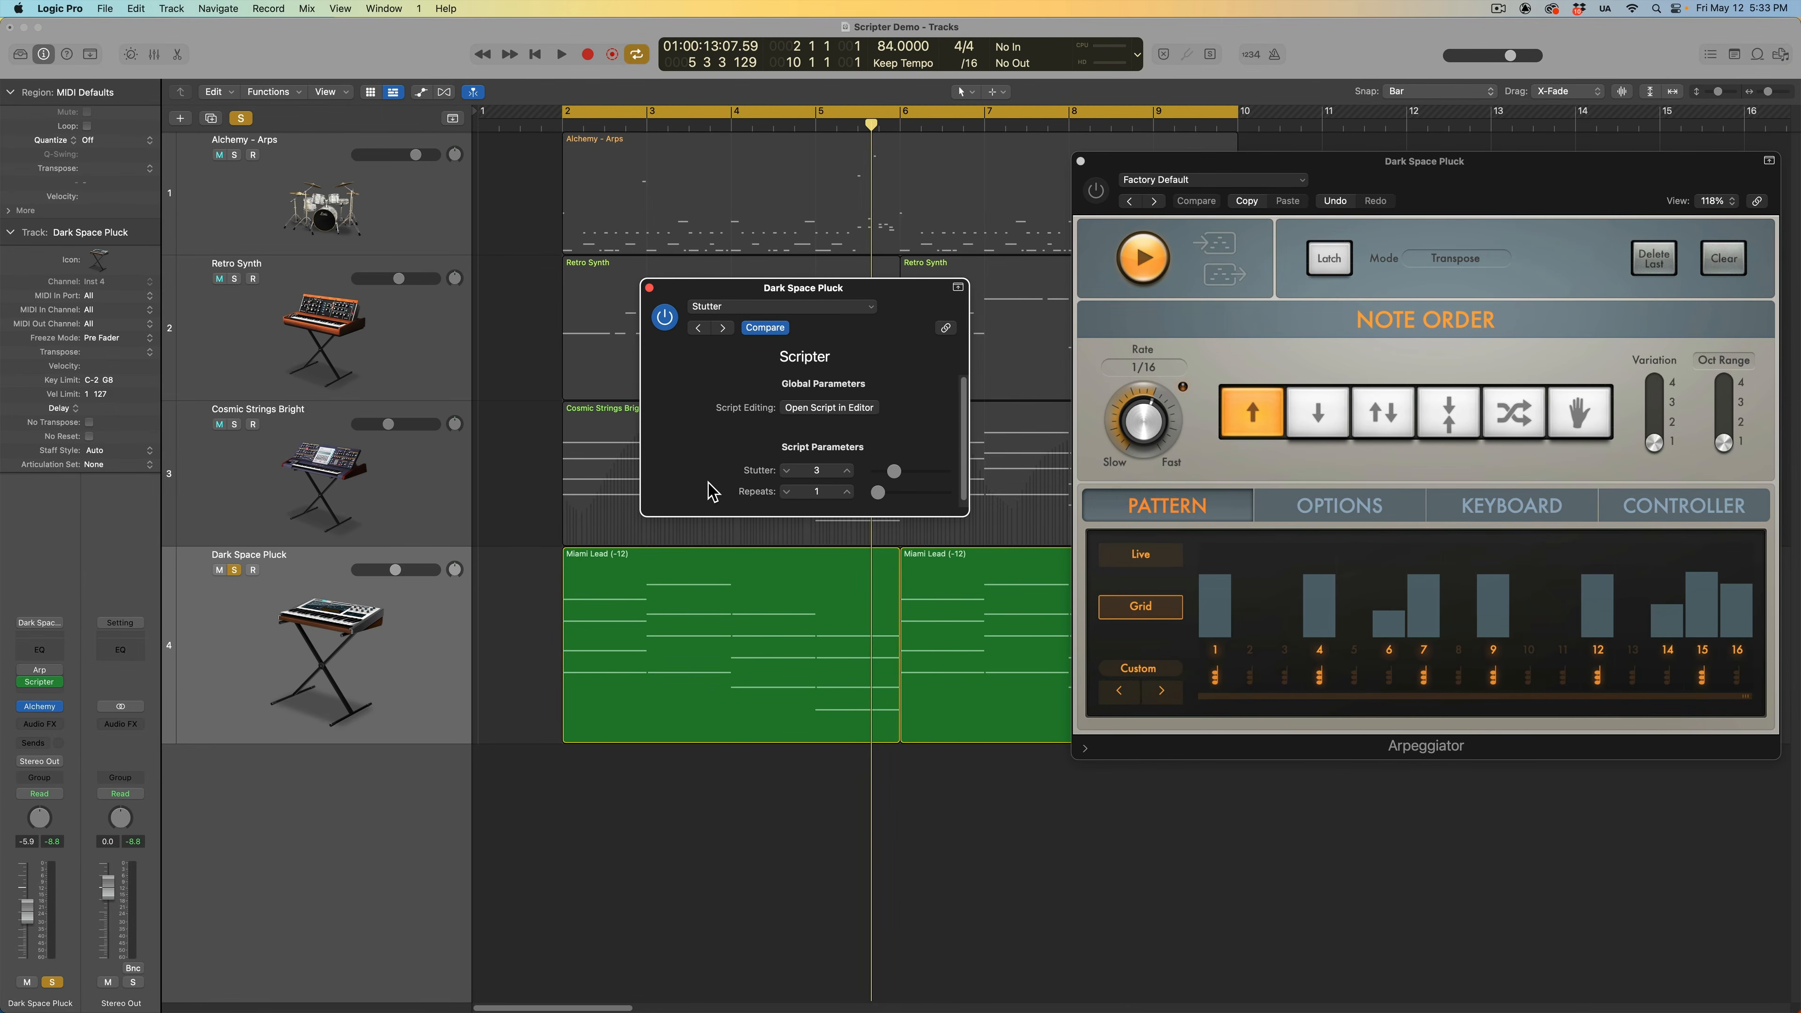
# Step: Play the soloed Dark Space Pluck track through the Stutter preset and raise Stutter to 7 and Repeats to 3
pyautogui.click(852, 315)
pyautogui.scroll(-2, 844, 582)
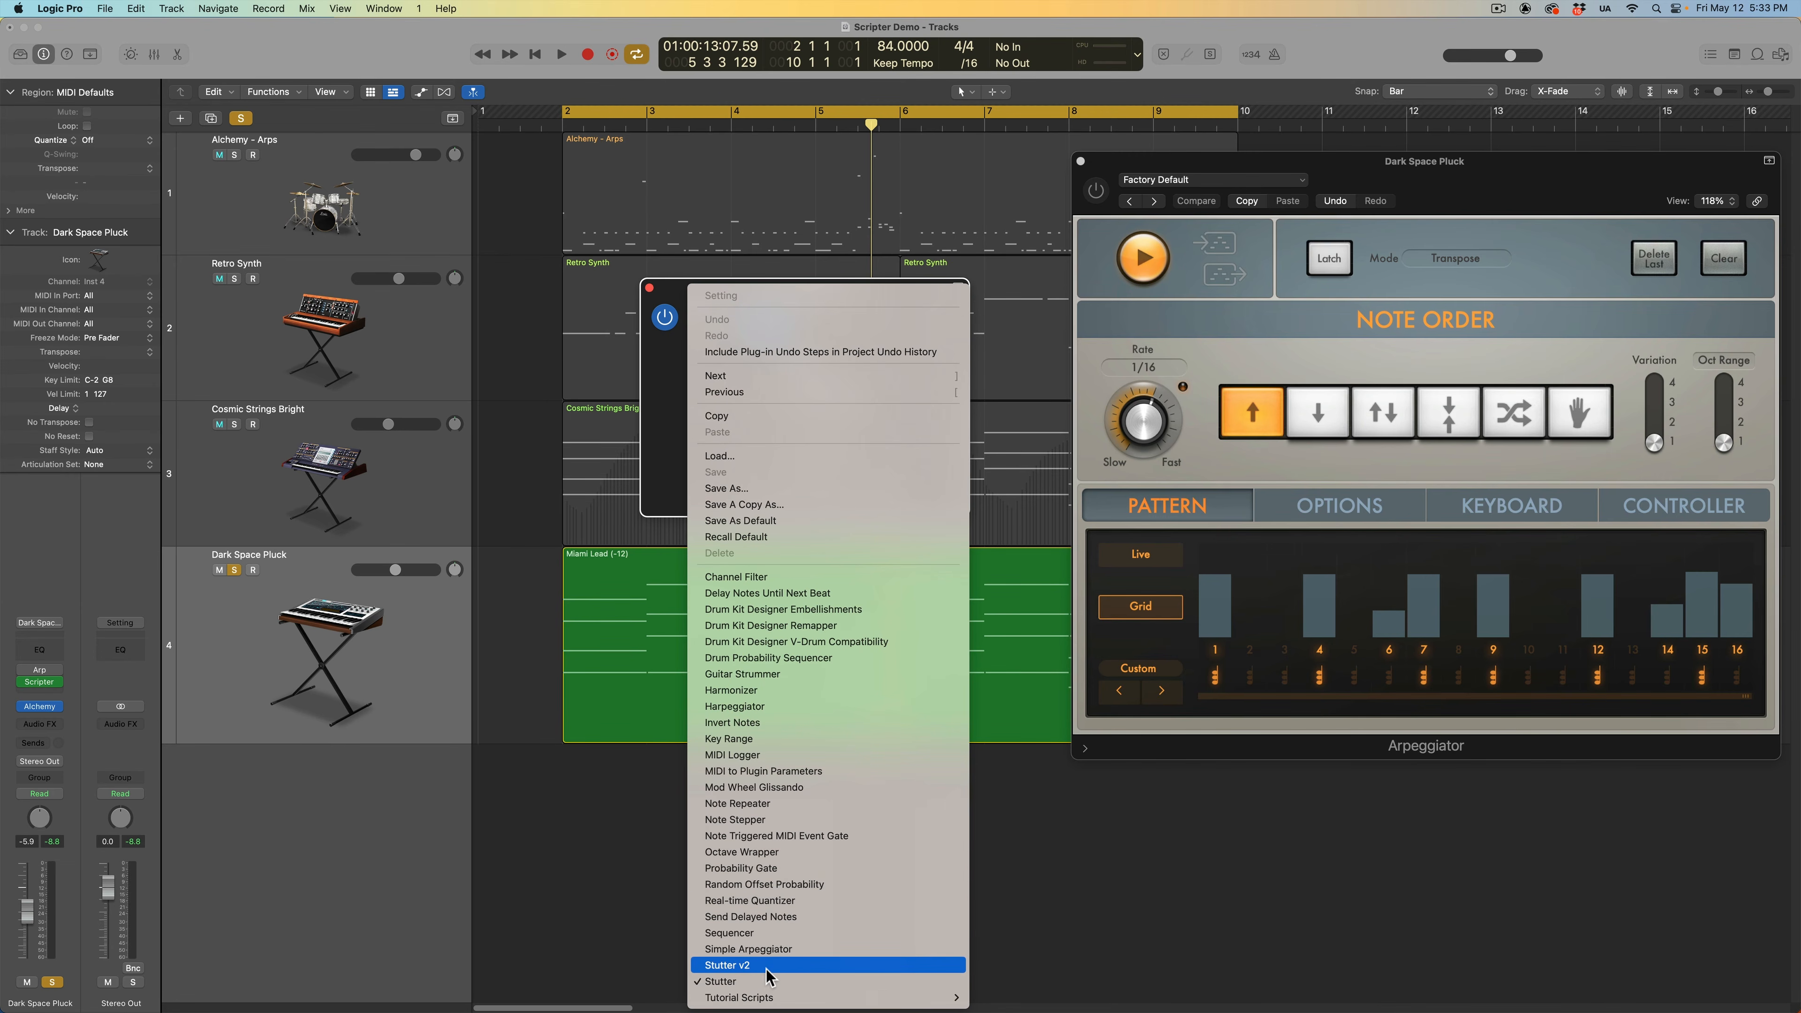
pyautogui.click(655, 399)
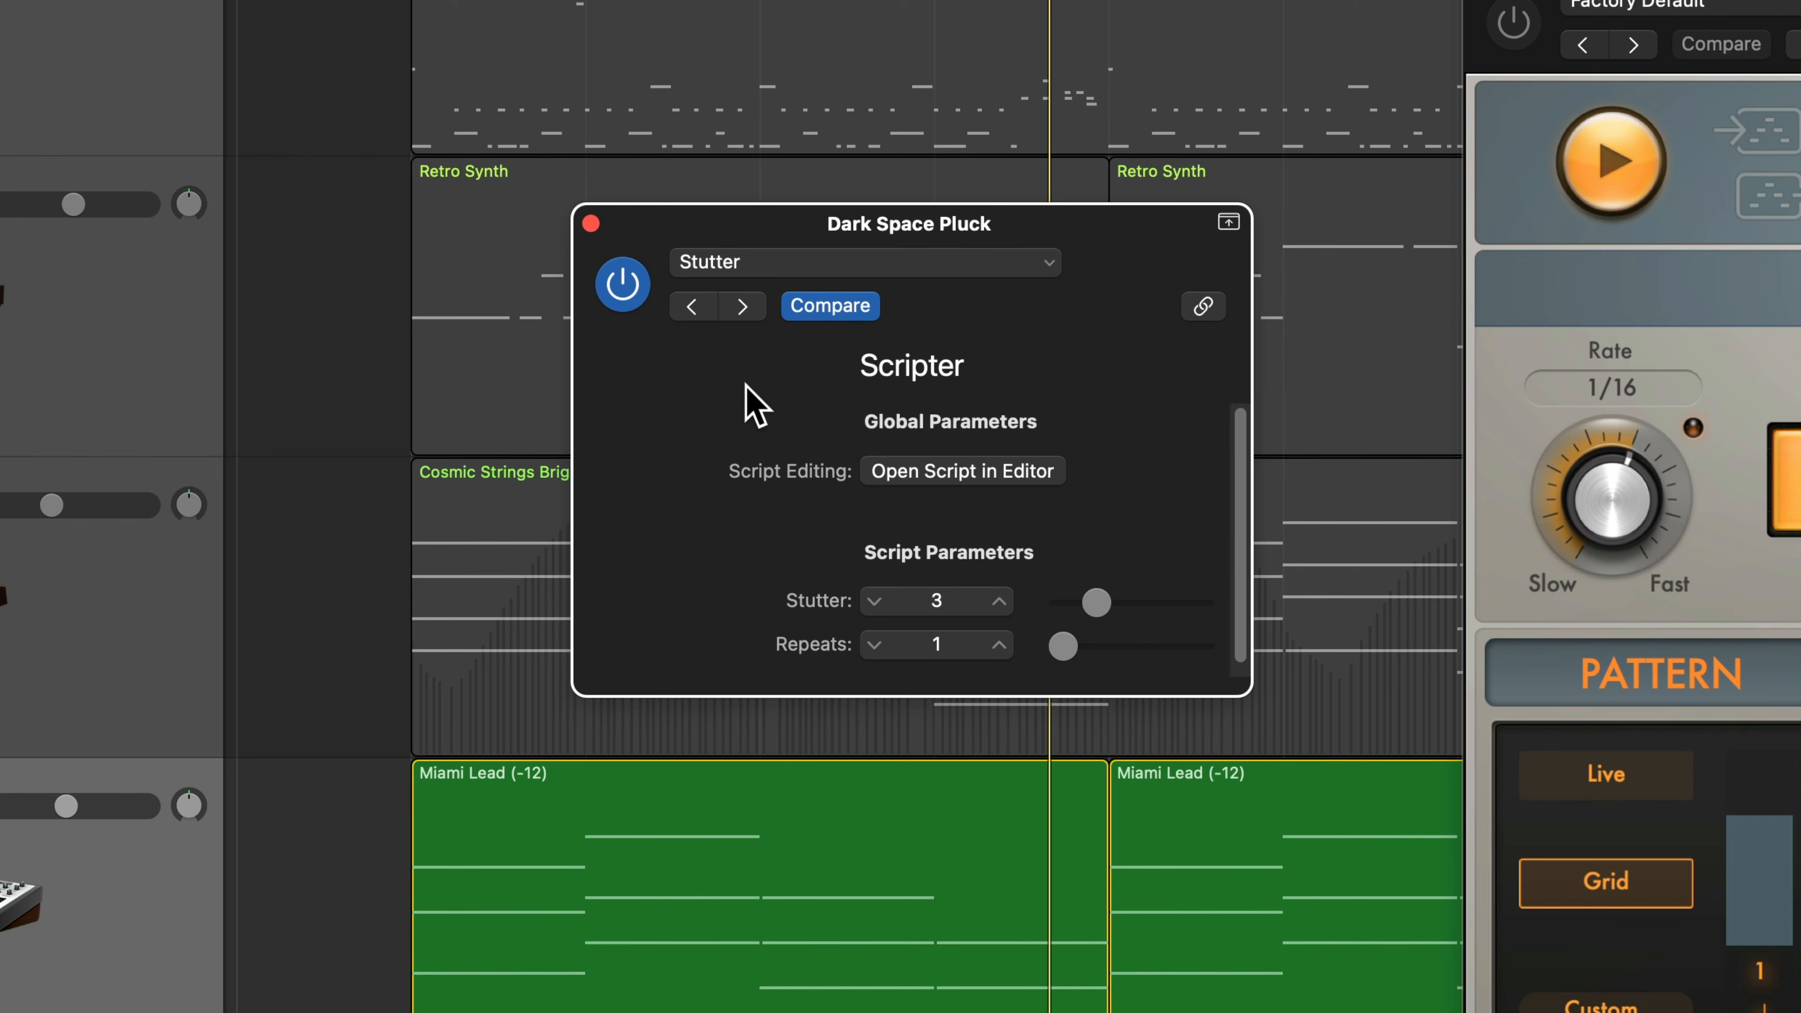
pyautogui.press('space')
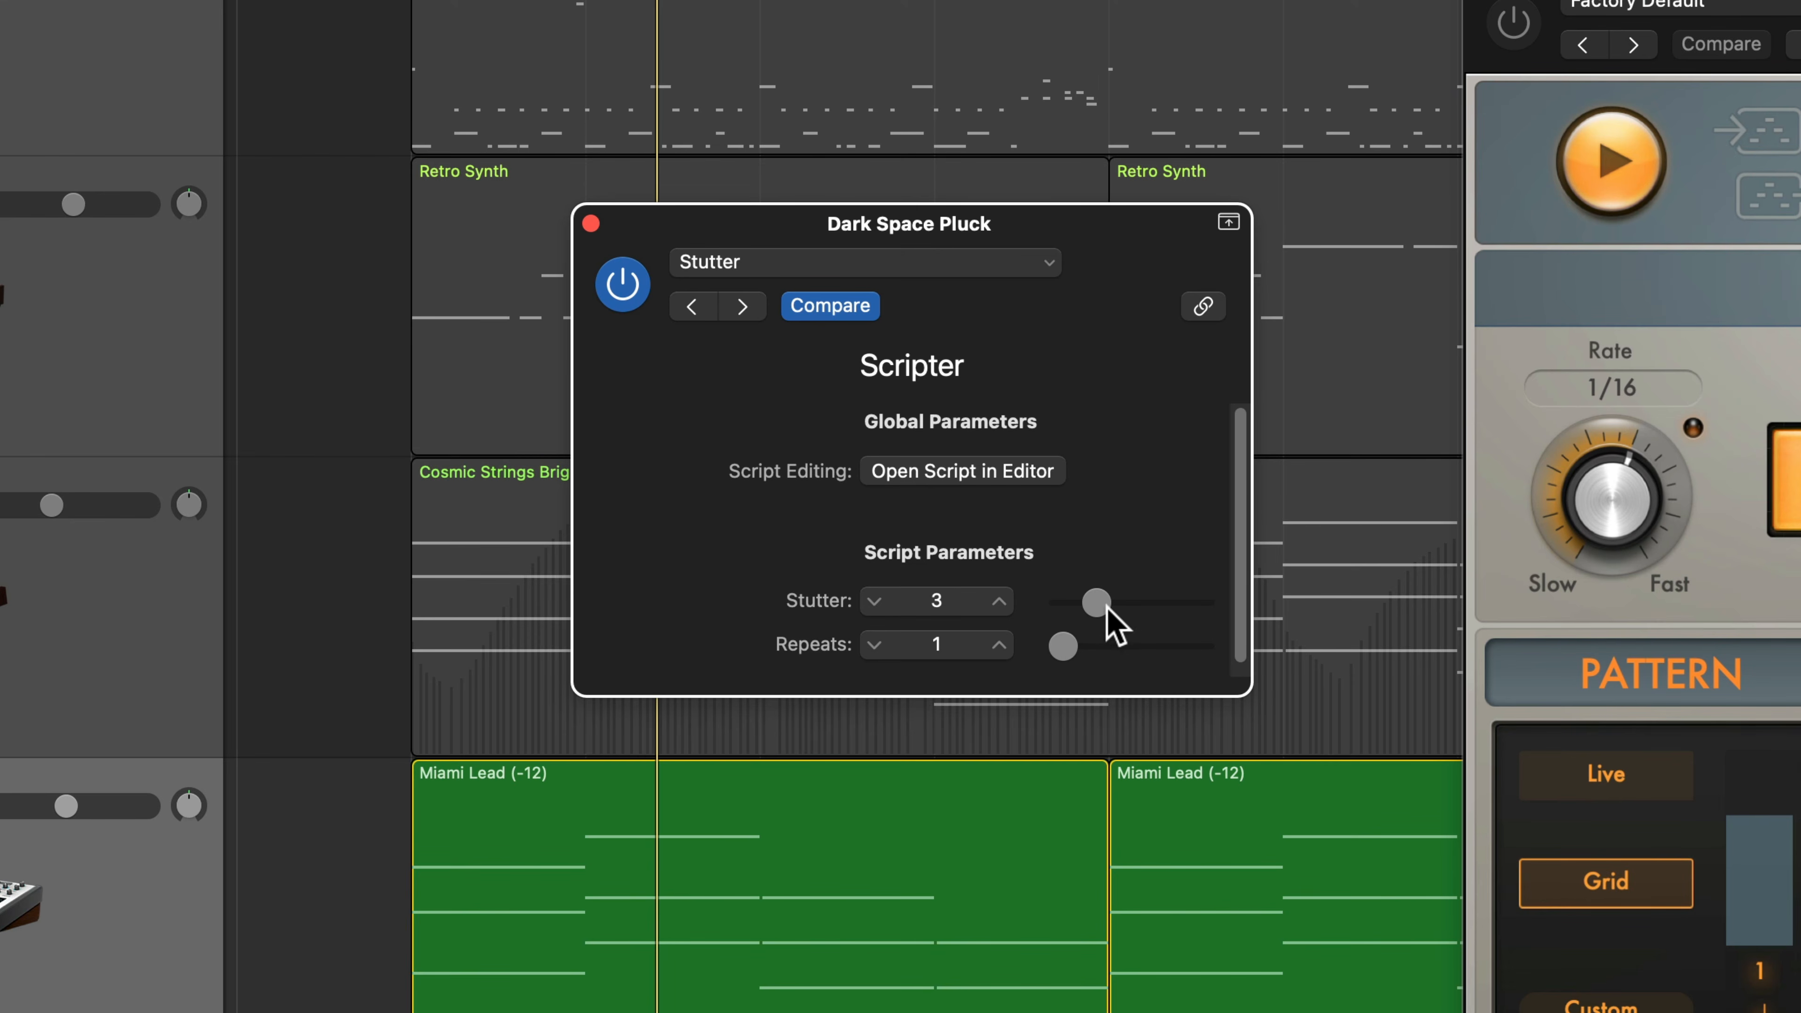
pyautogui.moveTo(1133, 603); pyautogui.dragTo(1089, 642)
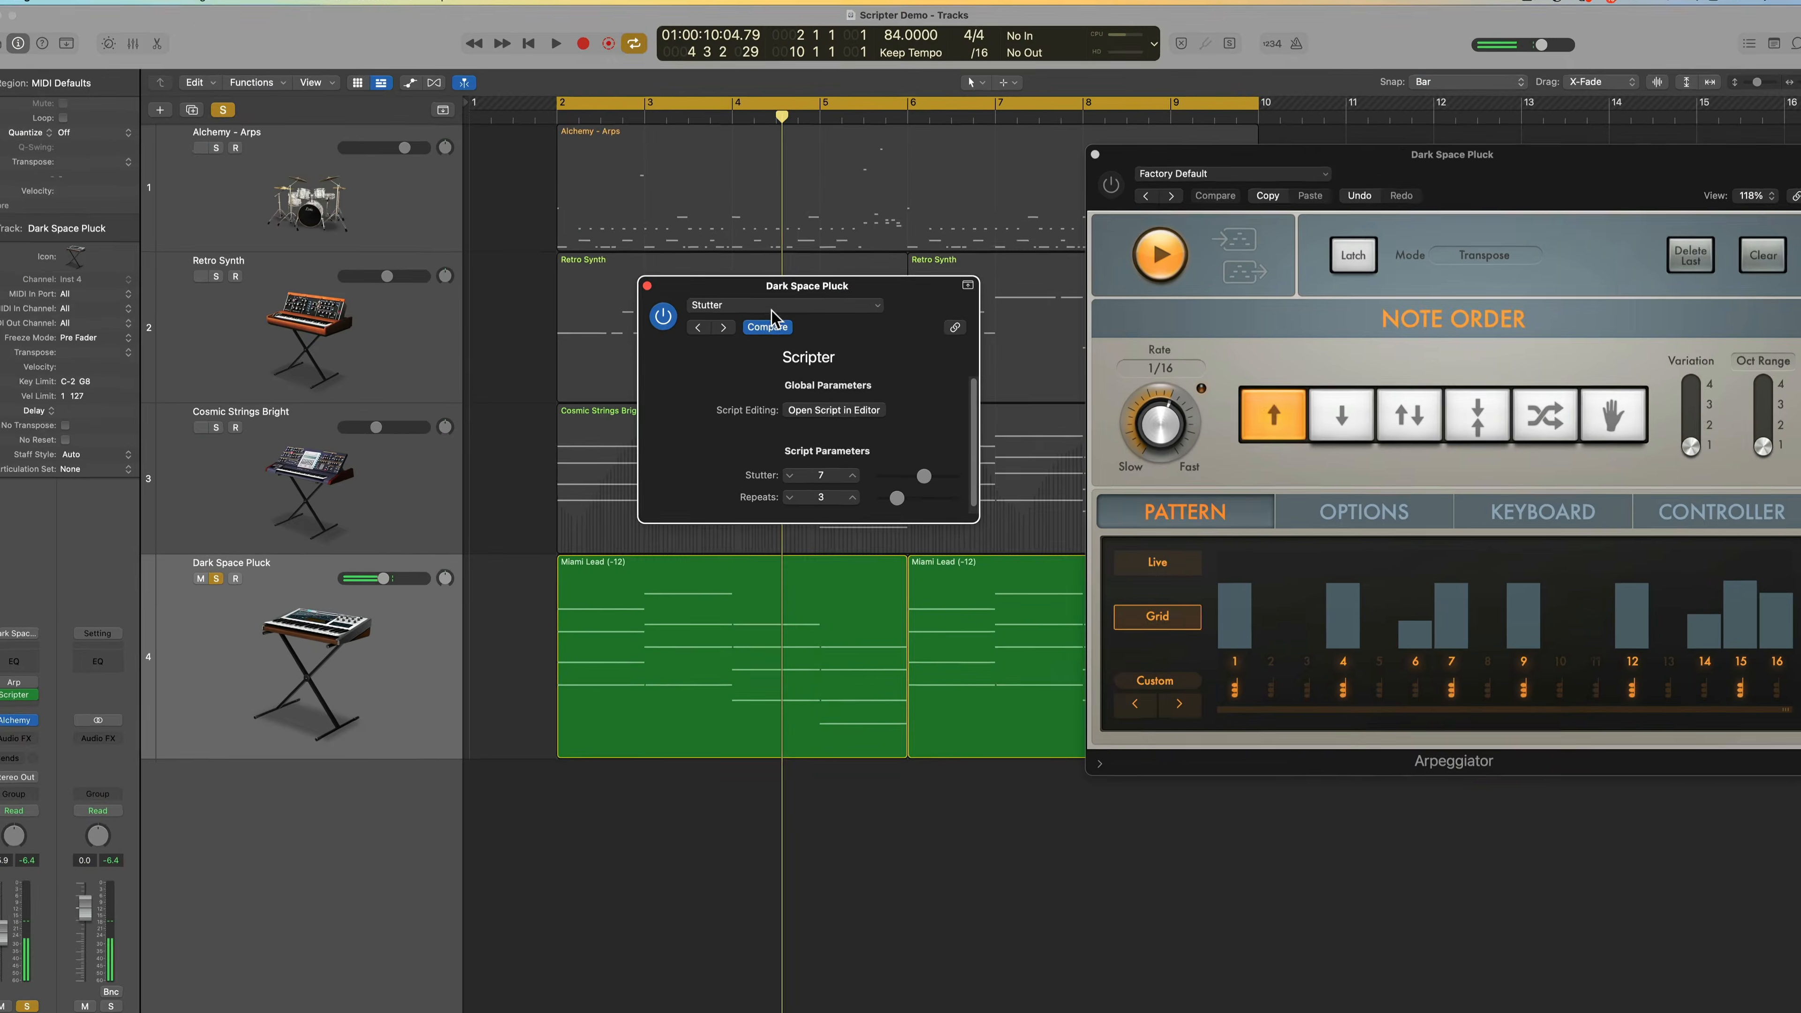
# Step: Reload the Stutter preset on Dark Space Pluck, turn on the Arpeggiator, and play the track with Scripter bypassed
pyautogui.click(771, 306)
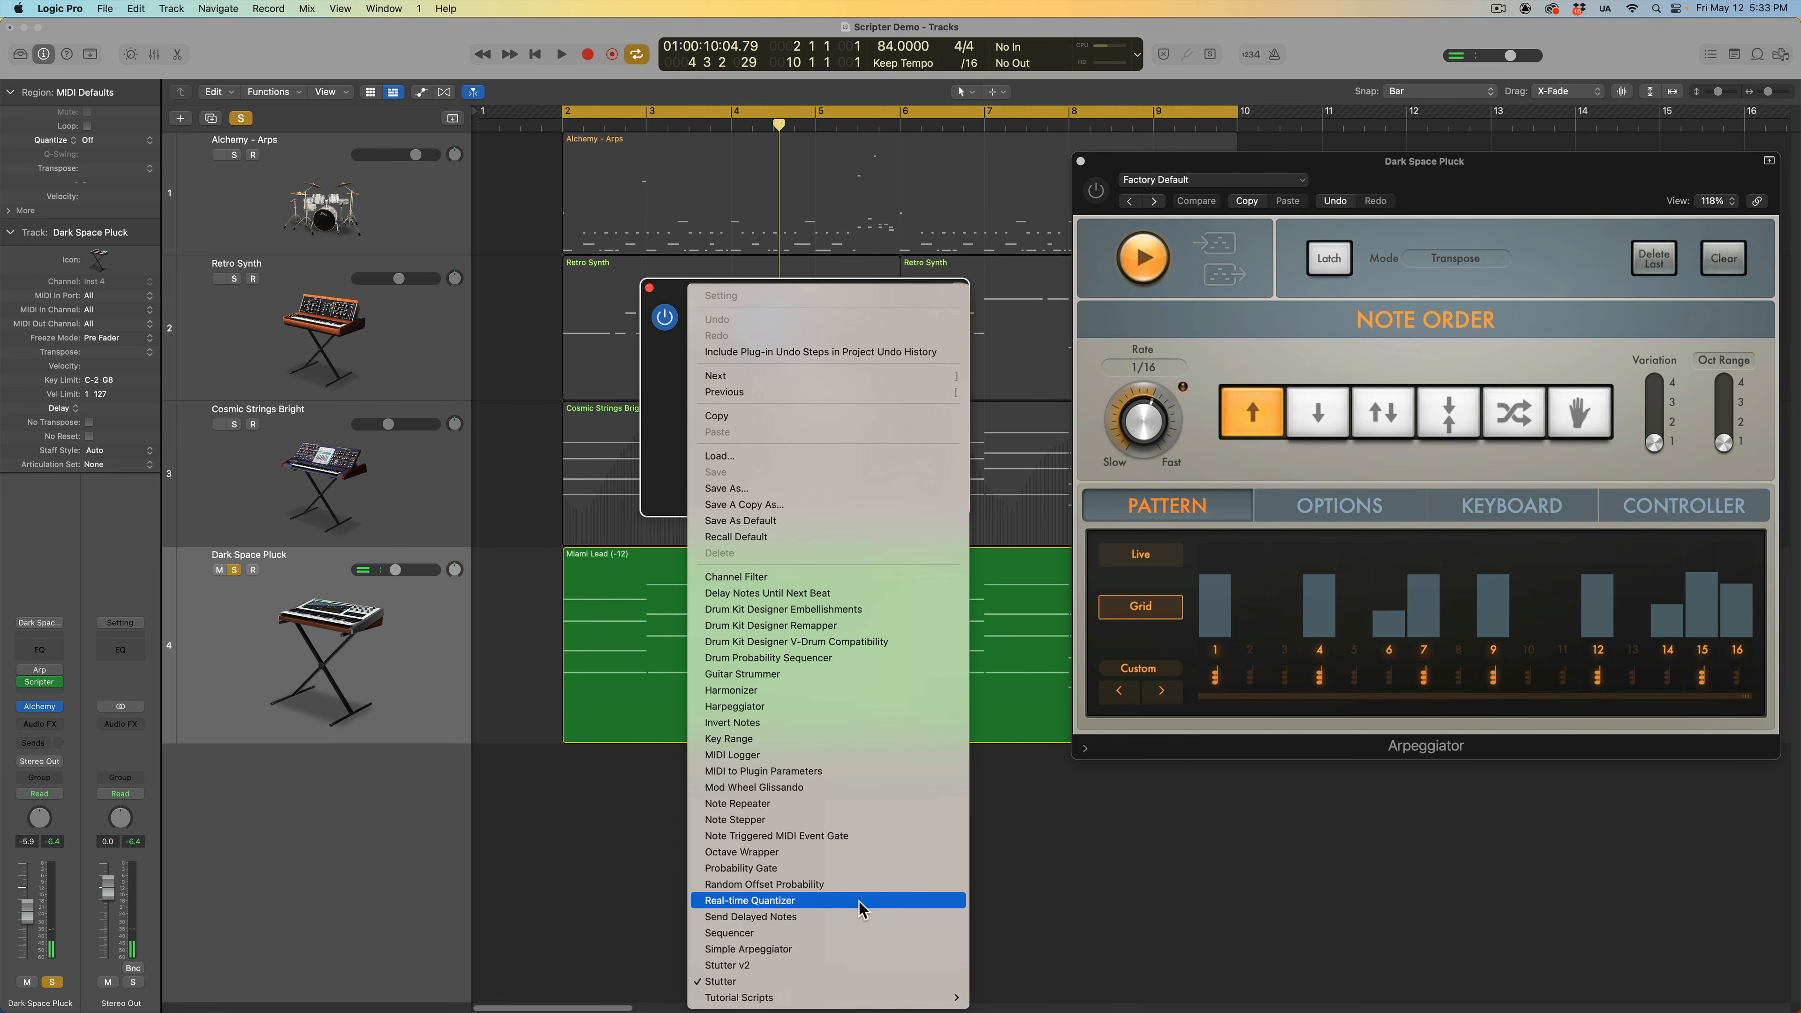
pyautogui.click(851, 981)
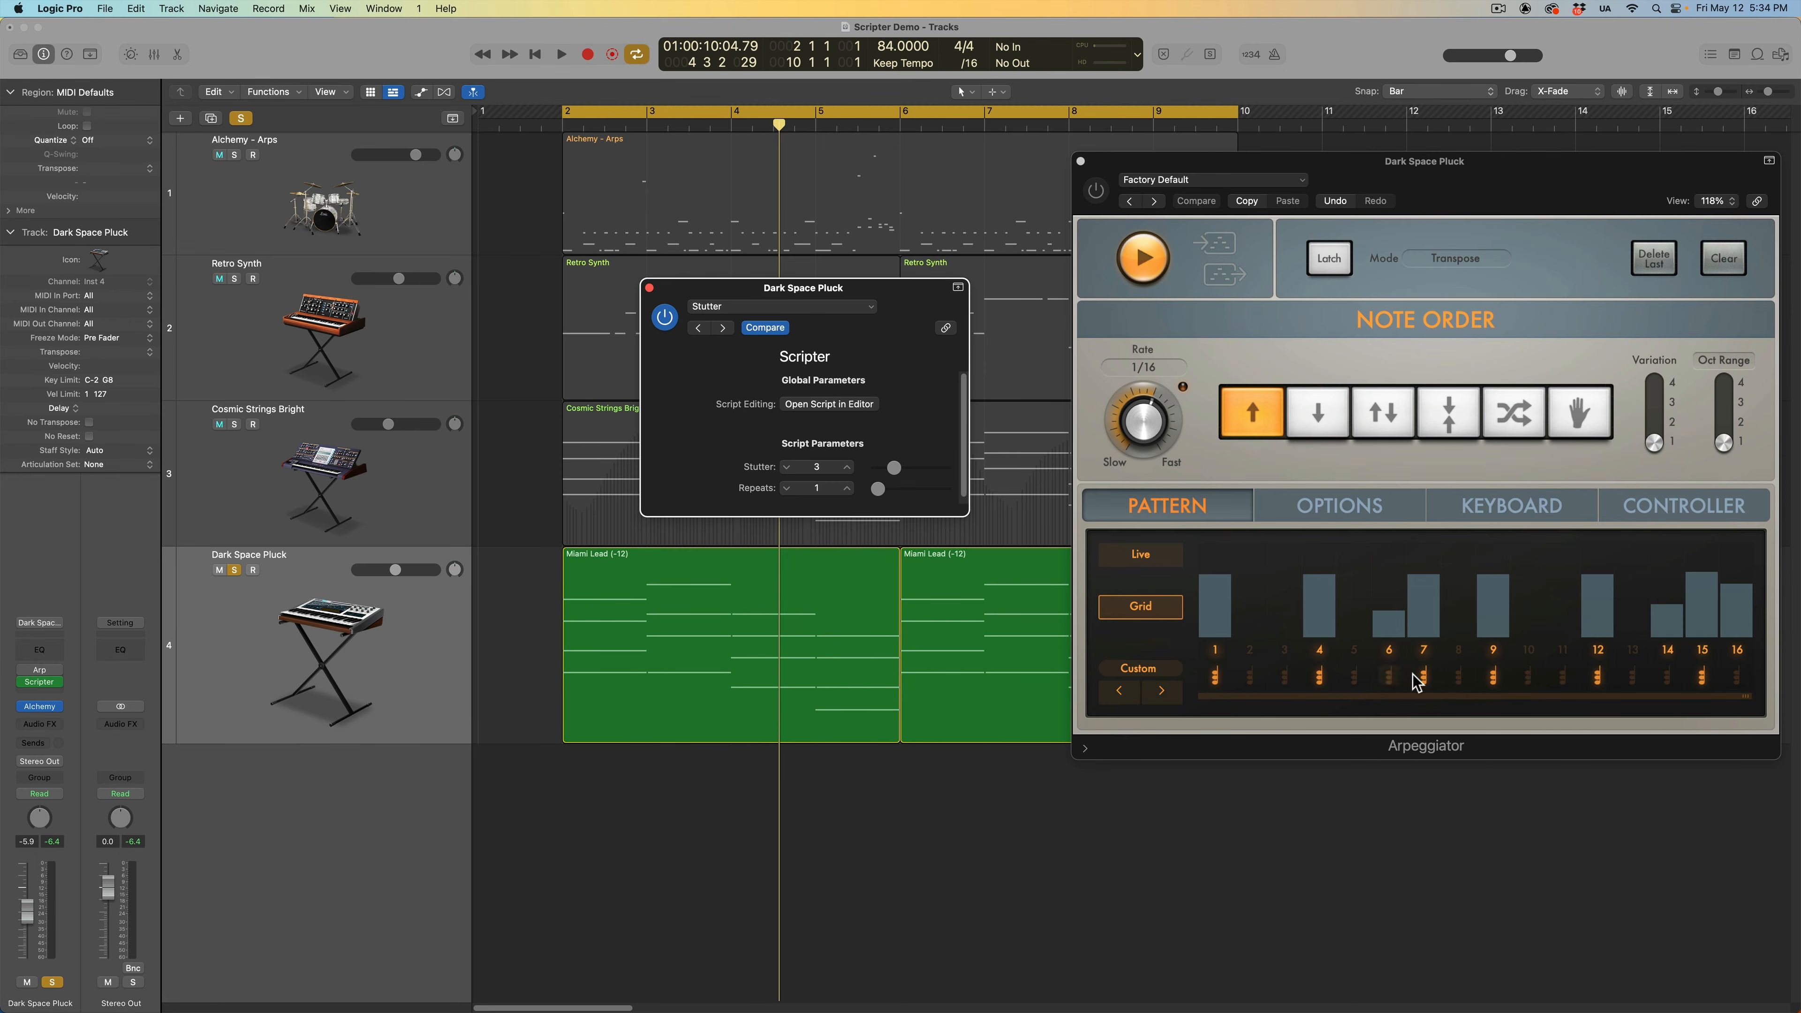
pyautogui.click(22, 670)
pyautogui.click(665, 319)
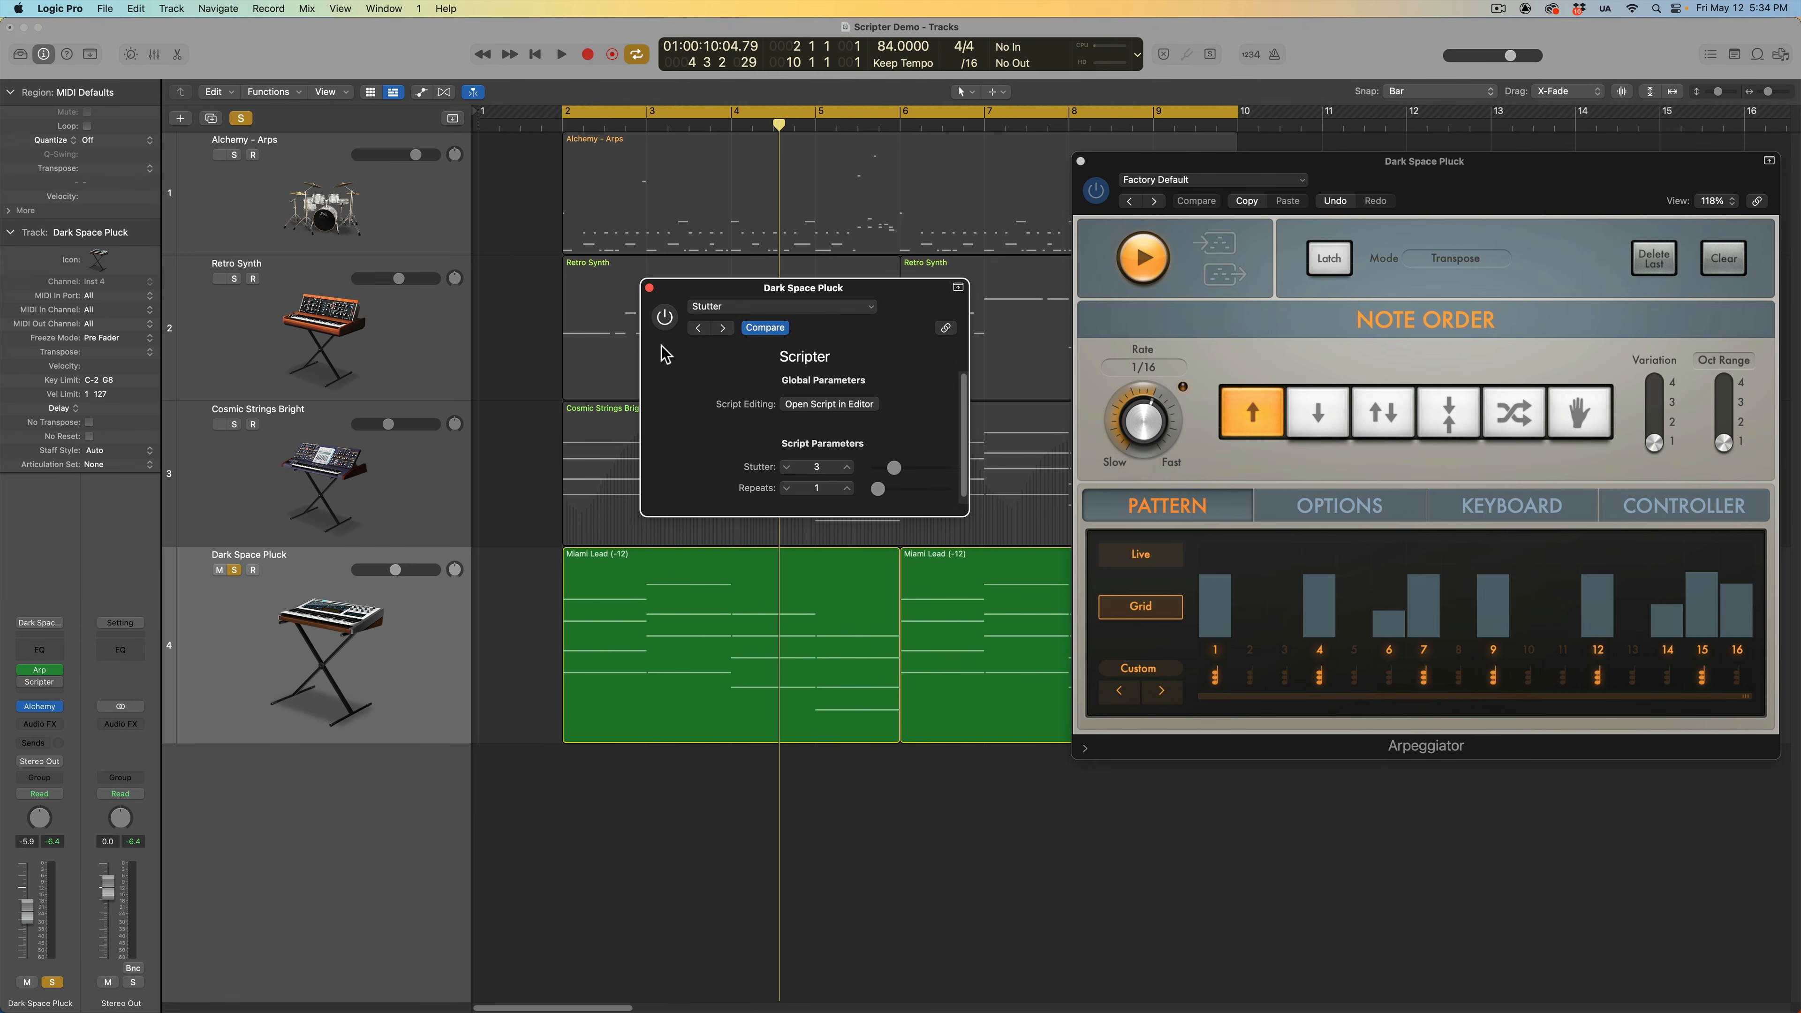
pyautogui.press('space')
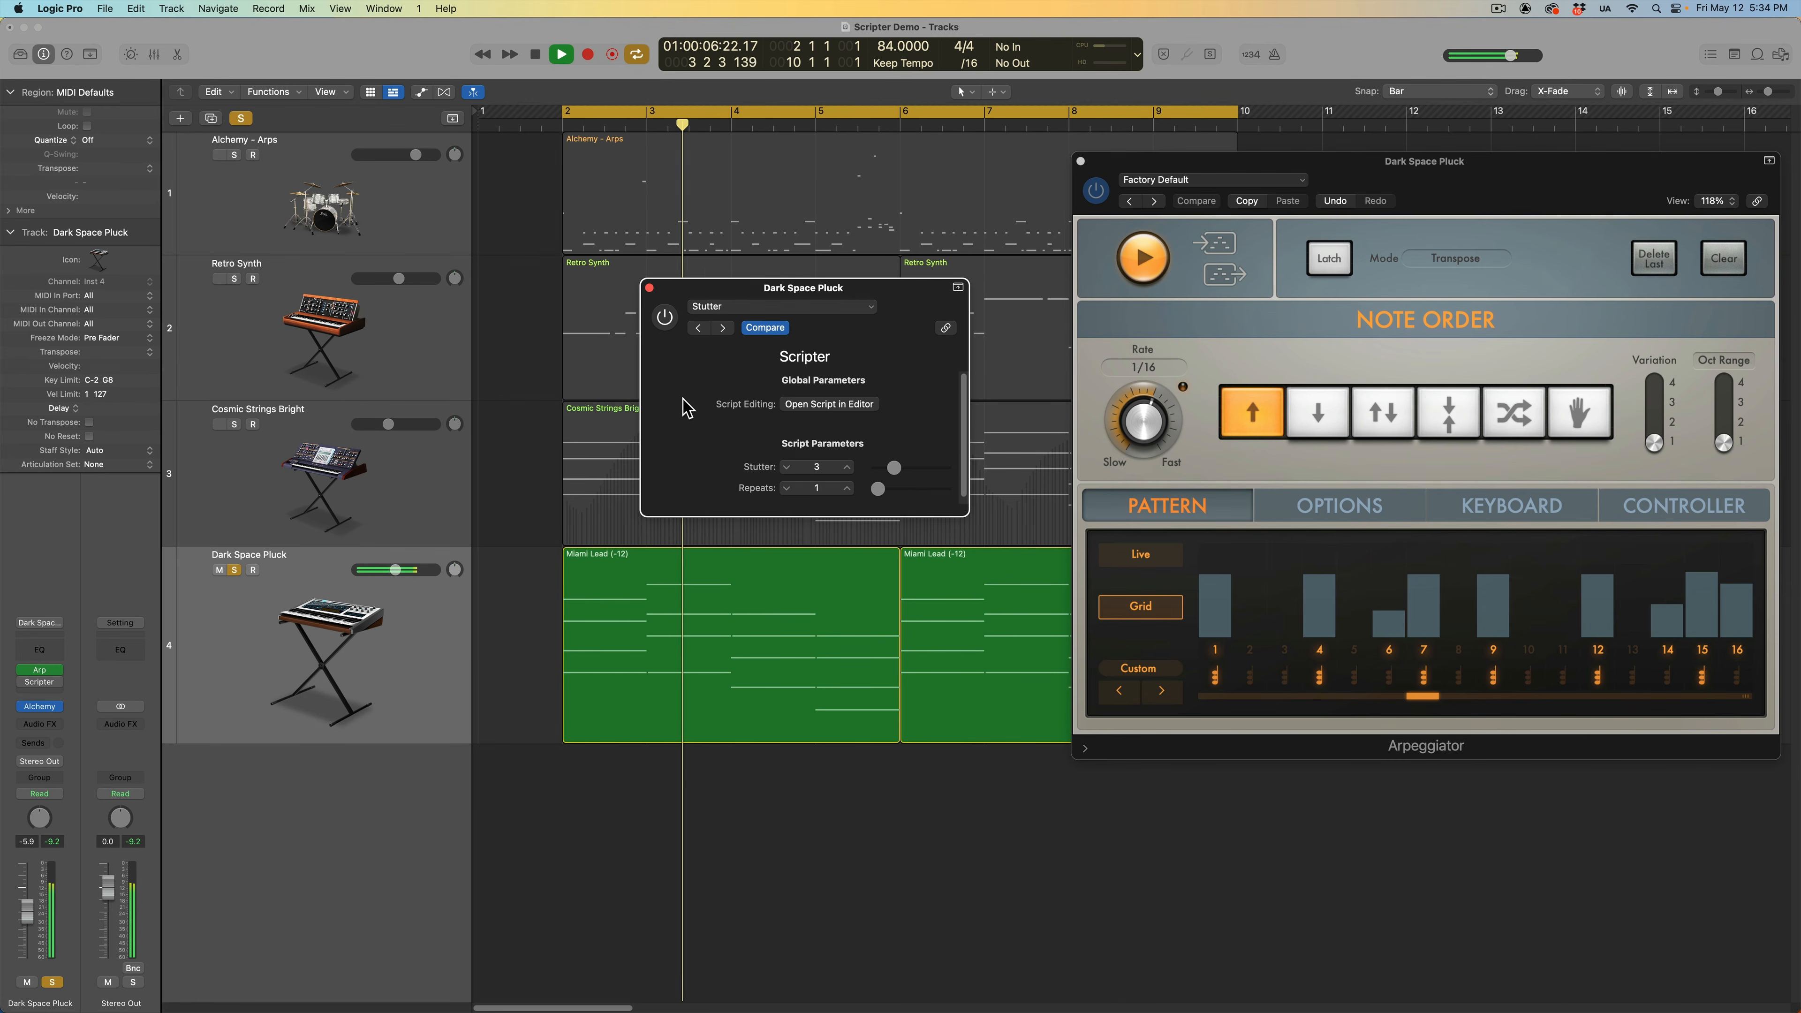
# Step: Enable Scripter on Dark Space Pluck and play the arpeggio through the Stutter preset
pyautogui.press('space')
pyautogui.click(664, 323)
pyautogui.press('space')
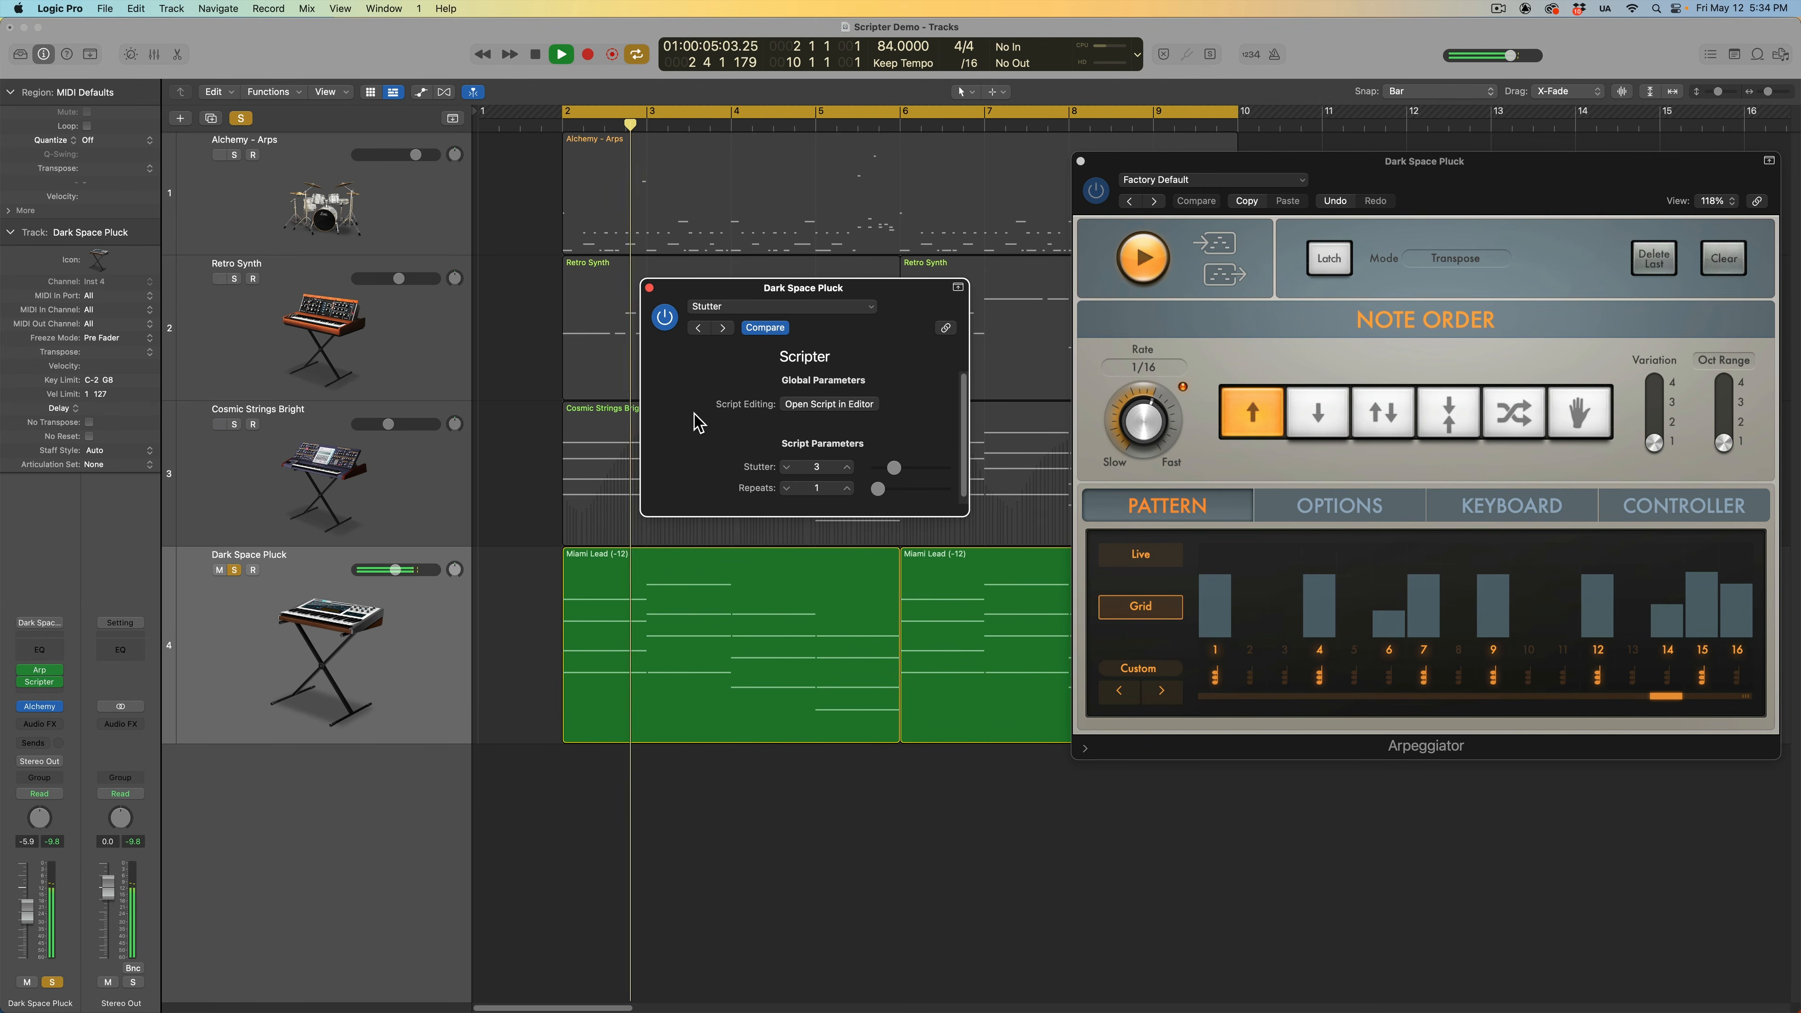
# Step: Unsolo Dark Space Pluck to hear the stutter with all tracks, solo it again, and stop playback
pyautogui.press('s')
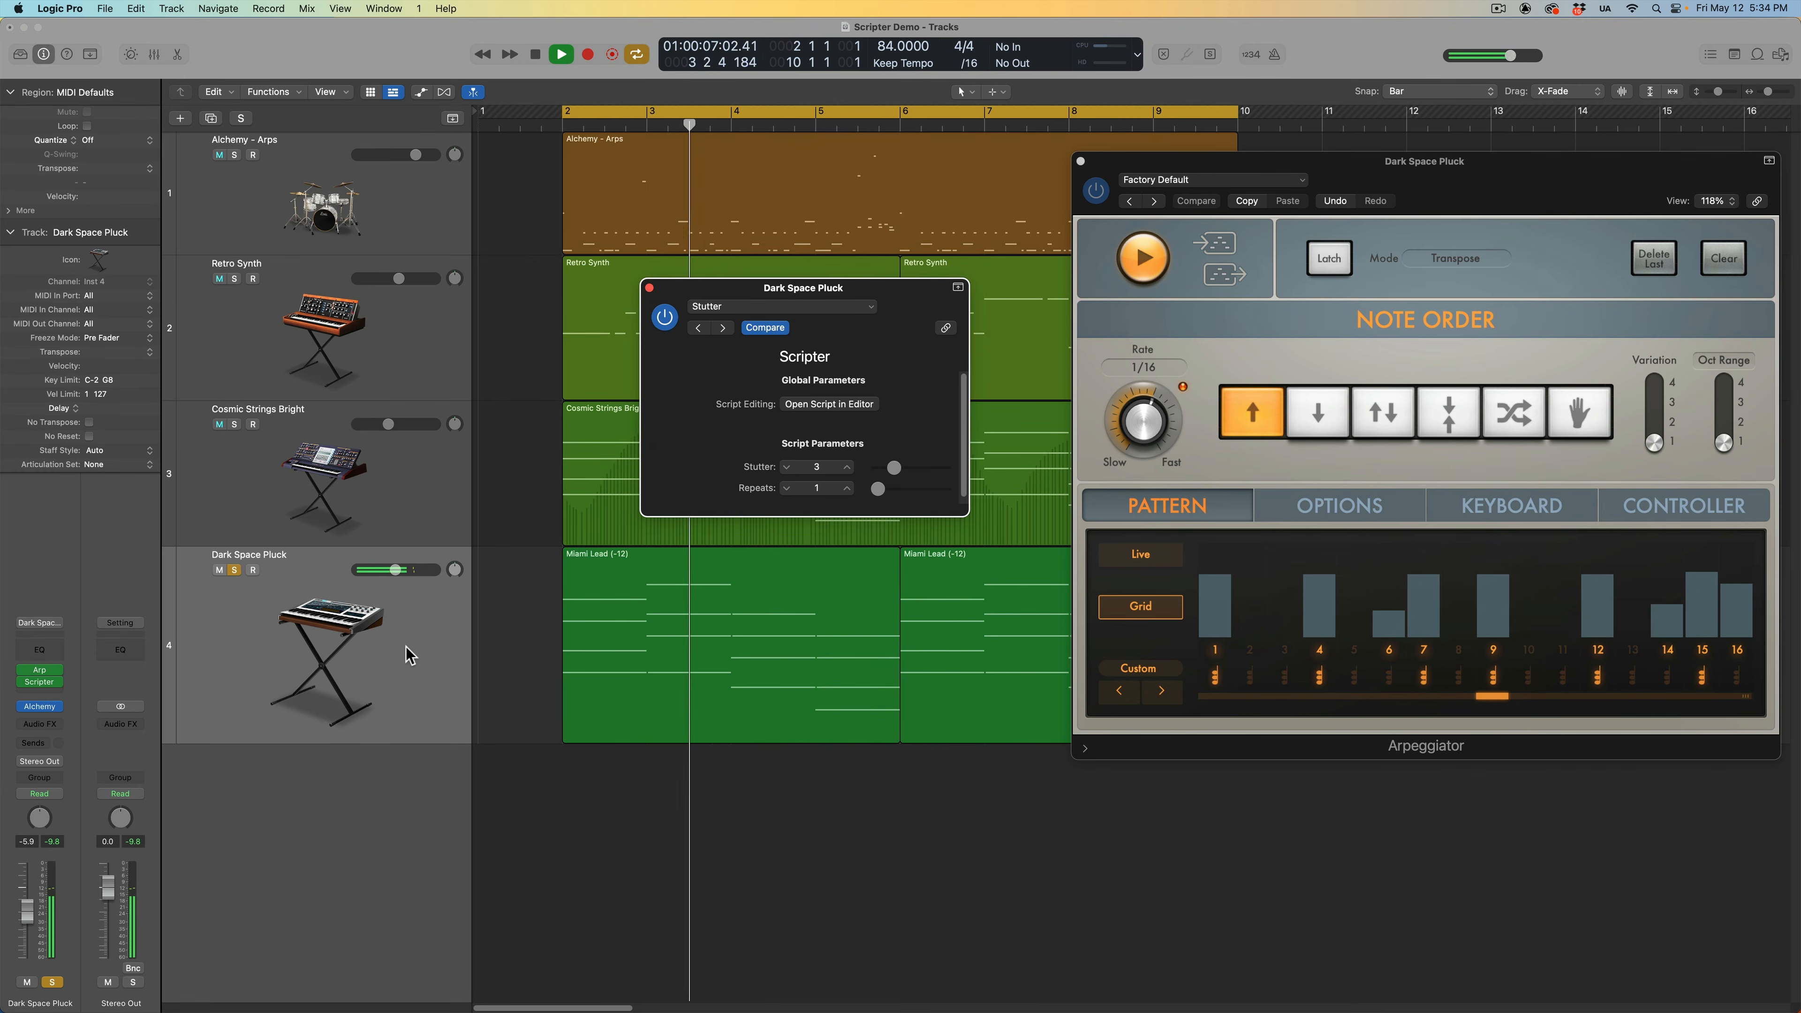
pyautogui.click(388, 465)
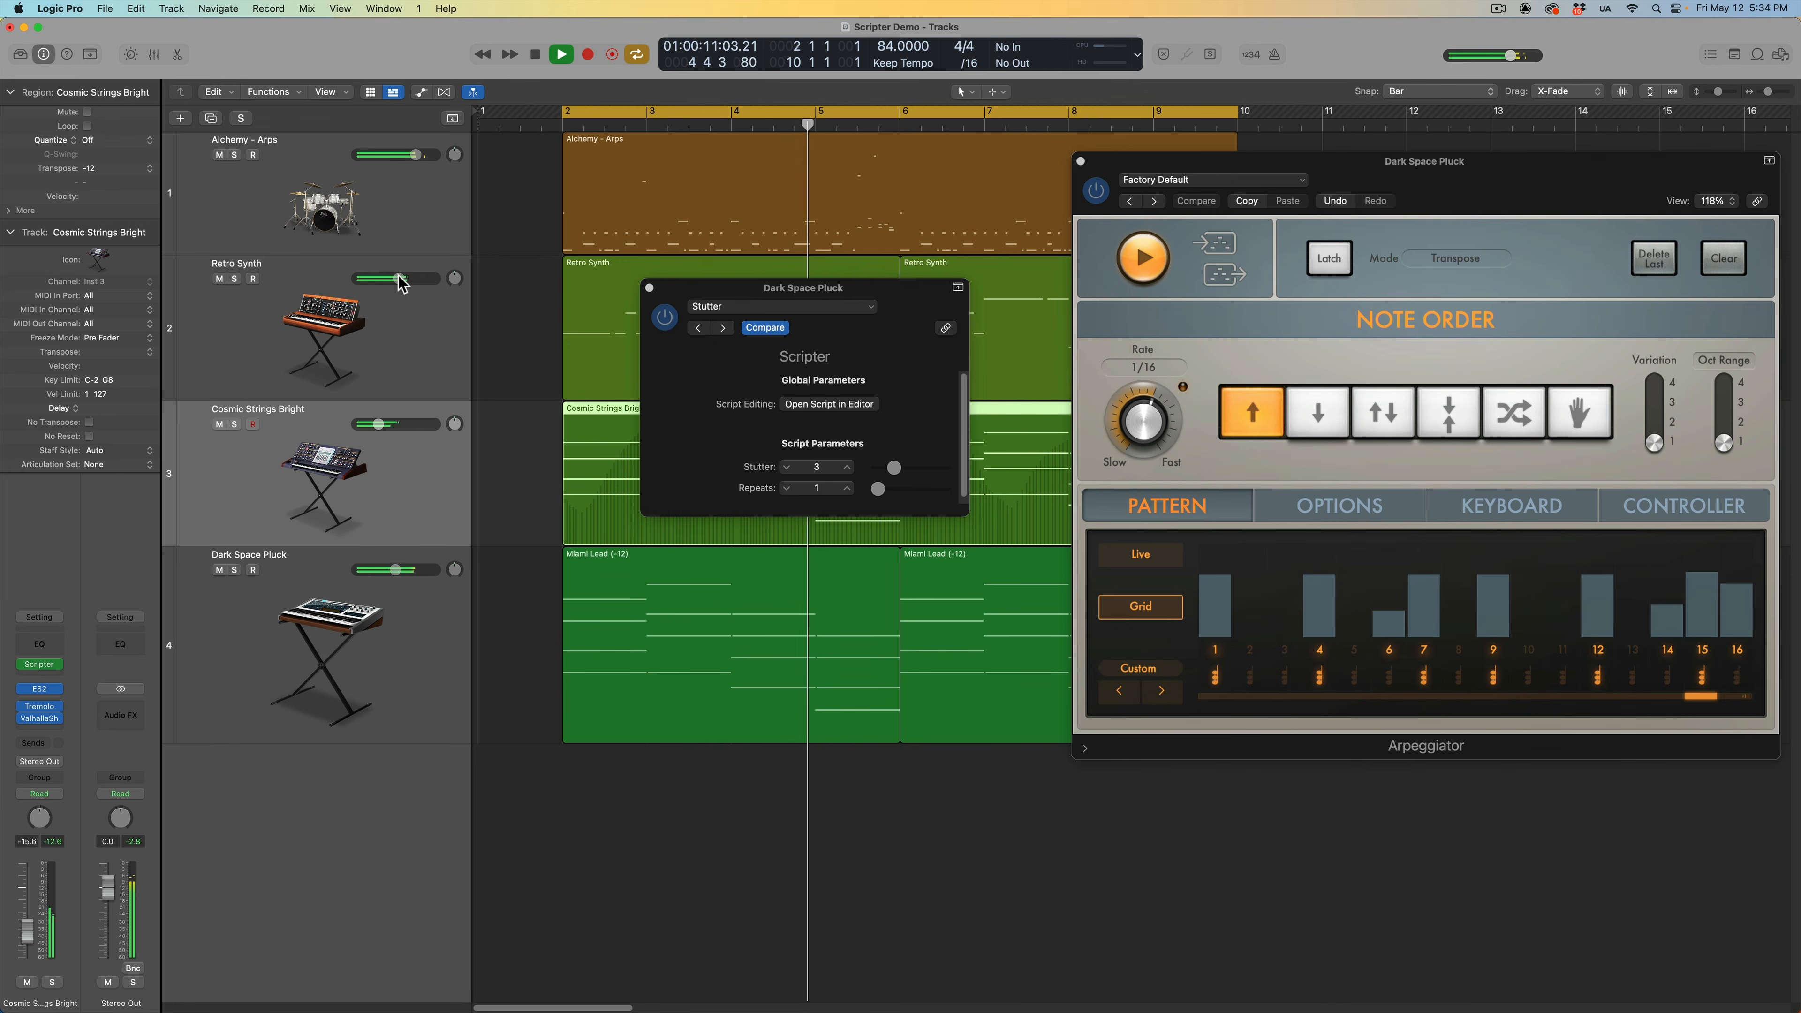
pyautogui.click(401, 330)
pyautogui.click(414, 615)
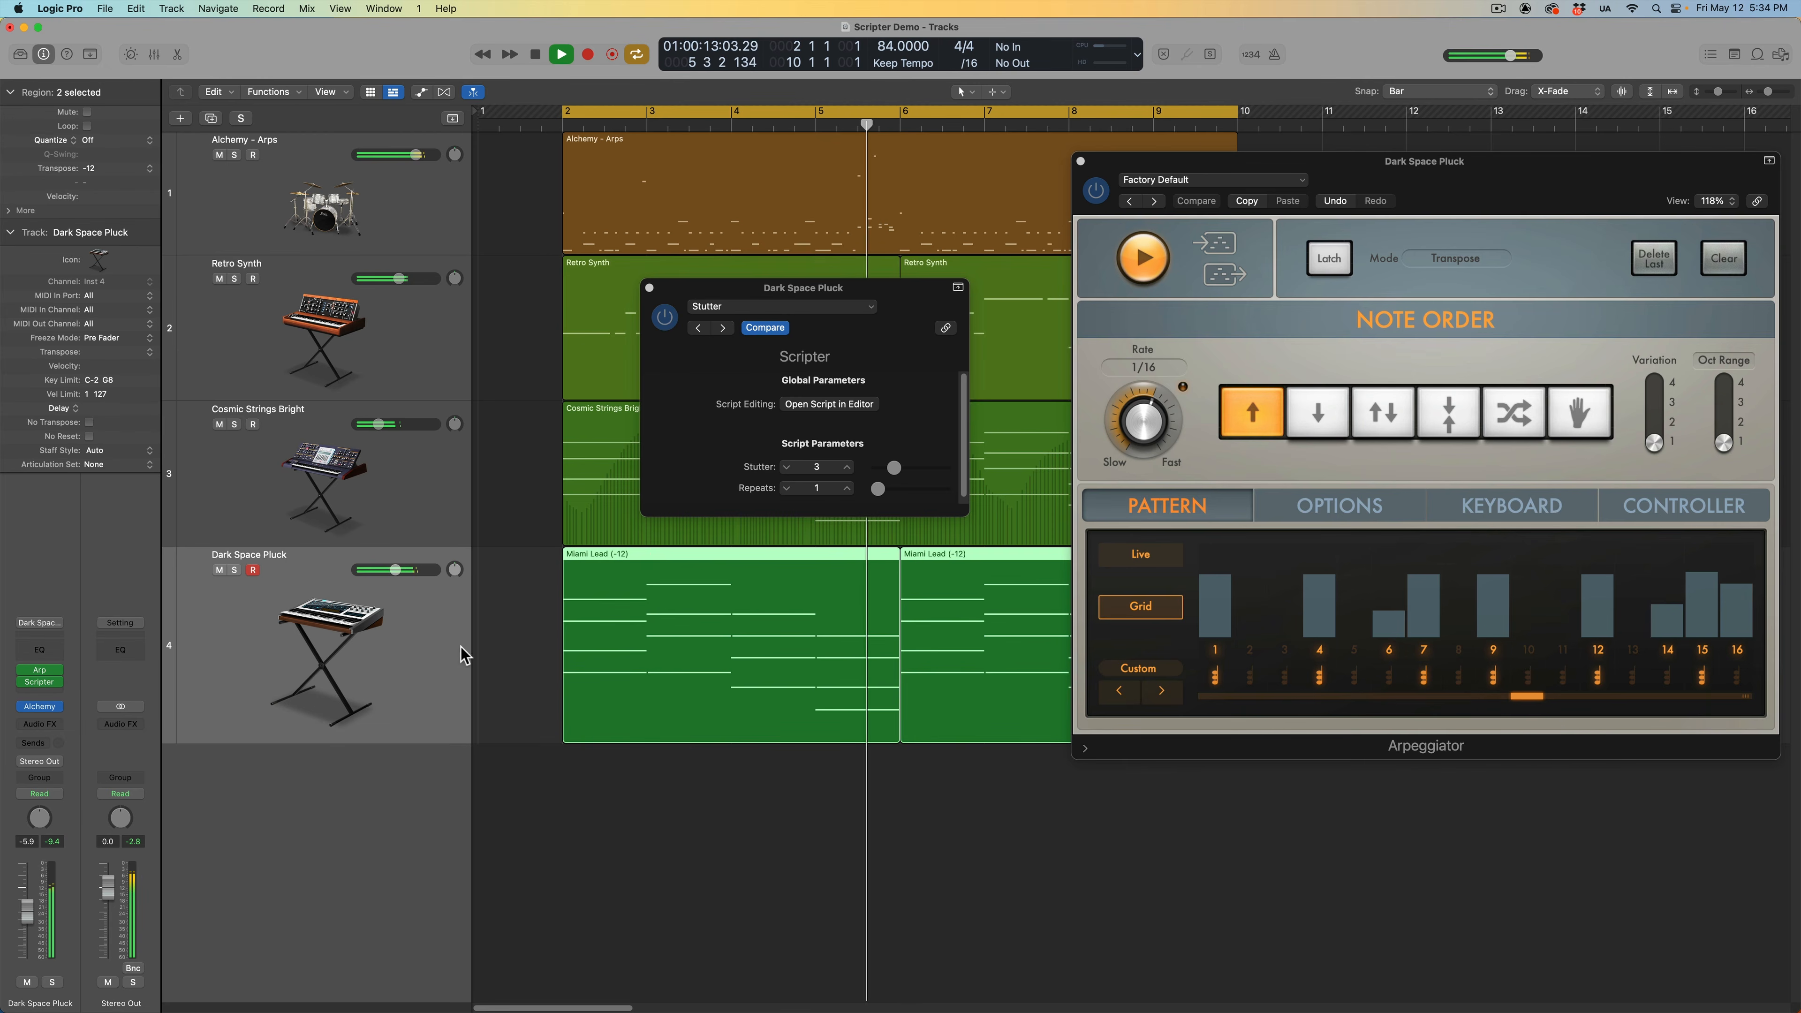
pyautogui.click(840, 361)
pyautogui.press('s')
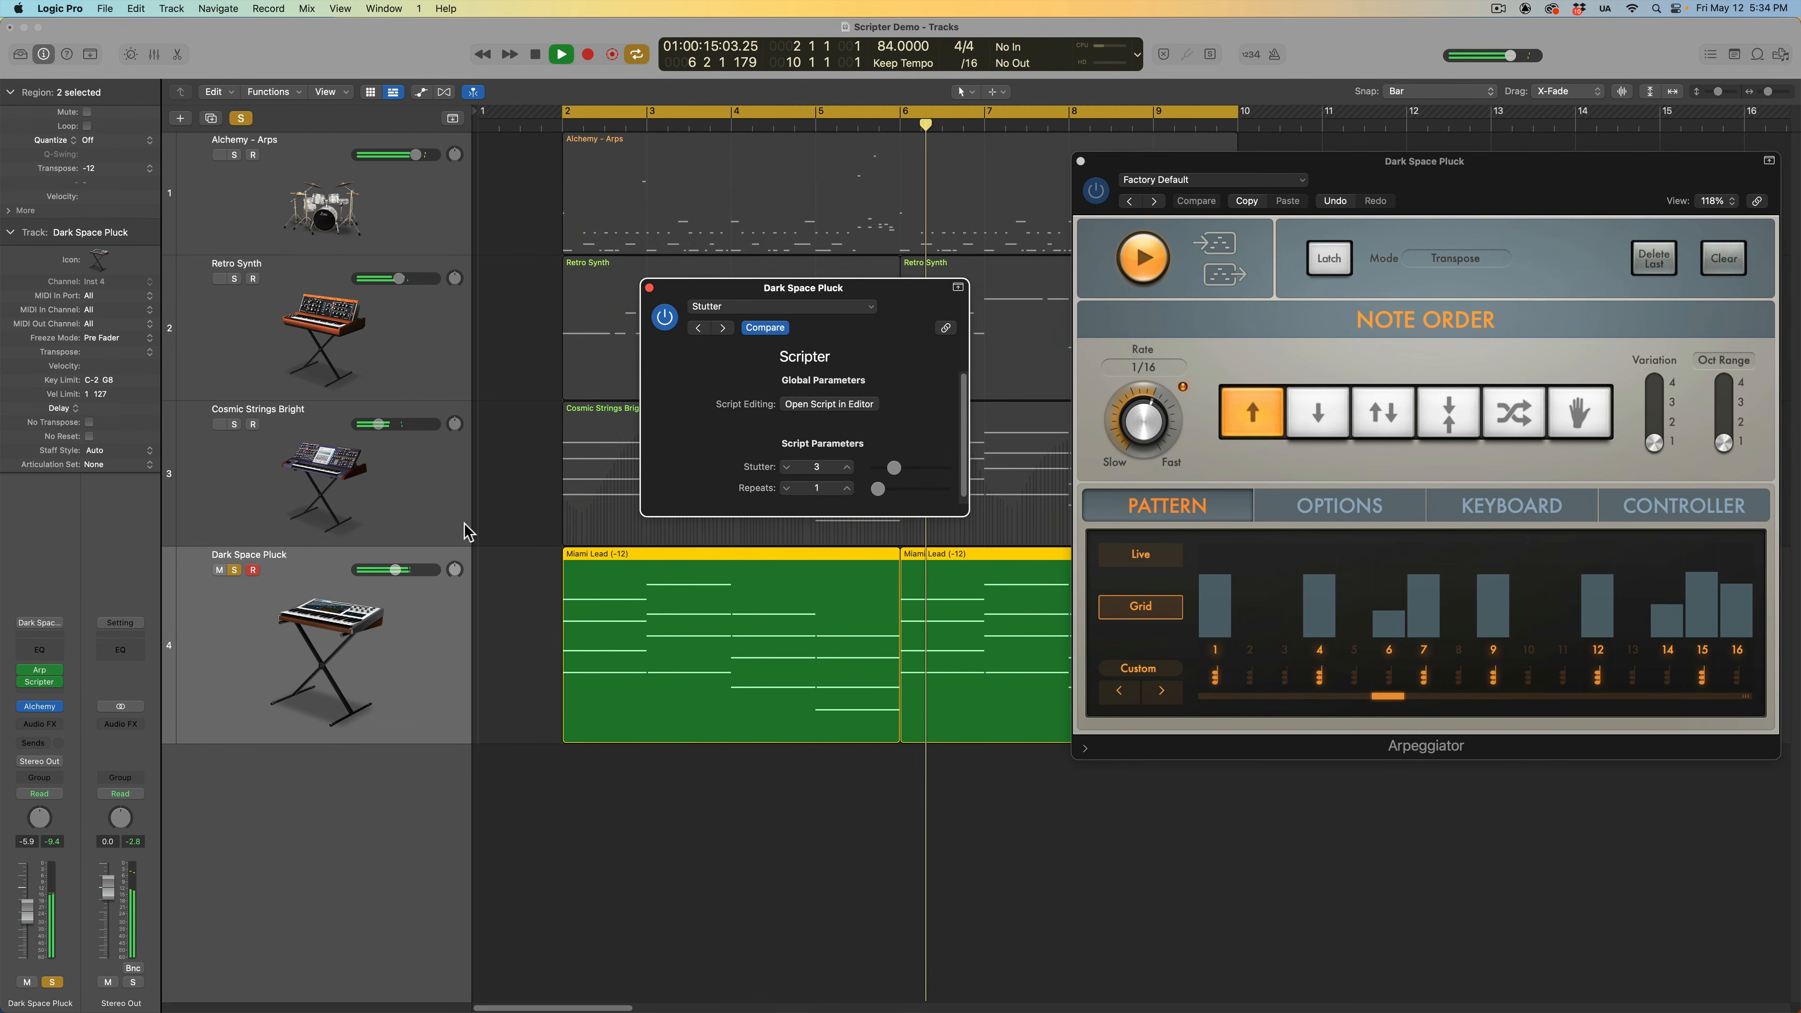
pyautogui.click(486, 515)
pyautogui.click(876, 370)
pyautogui.press('space')
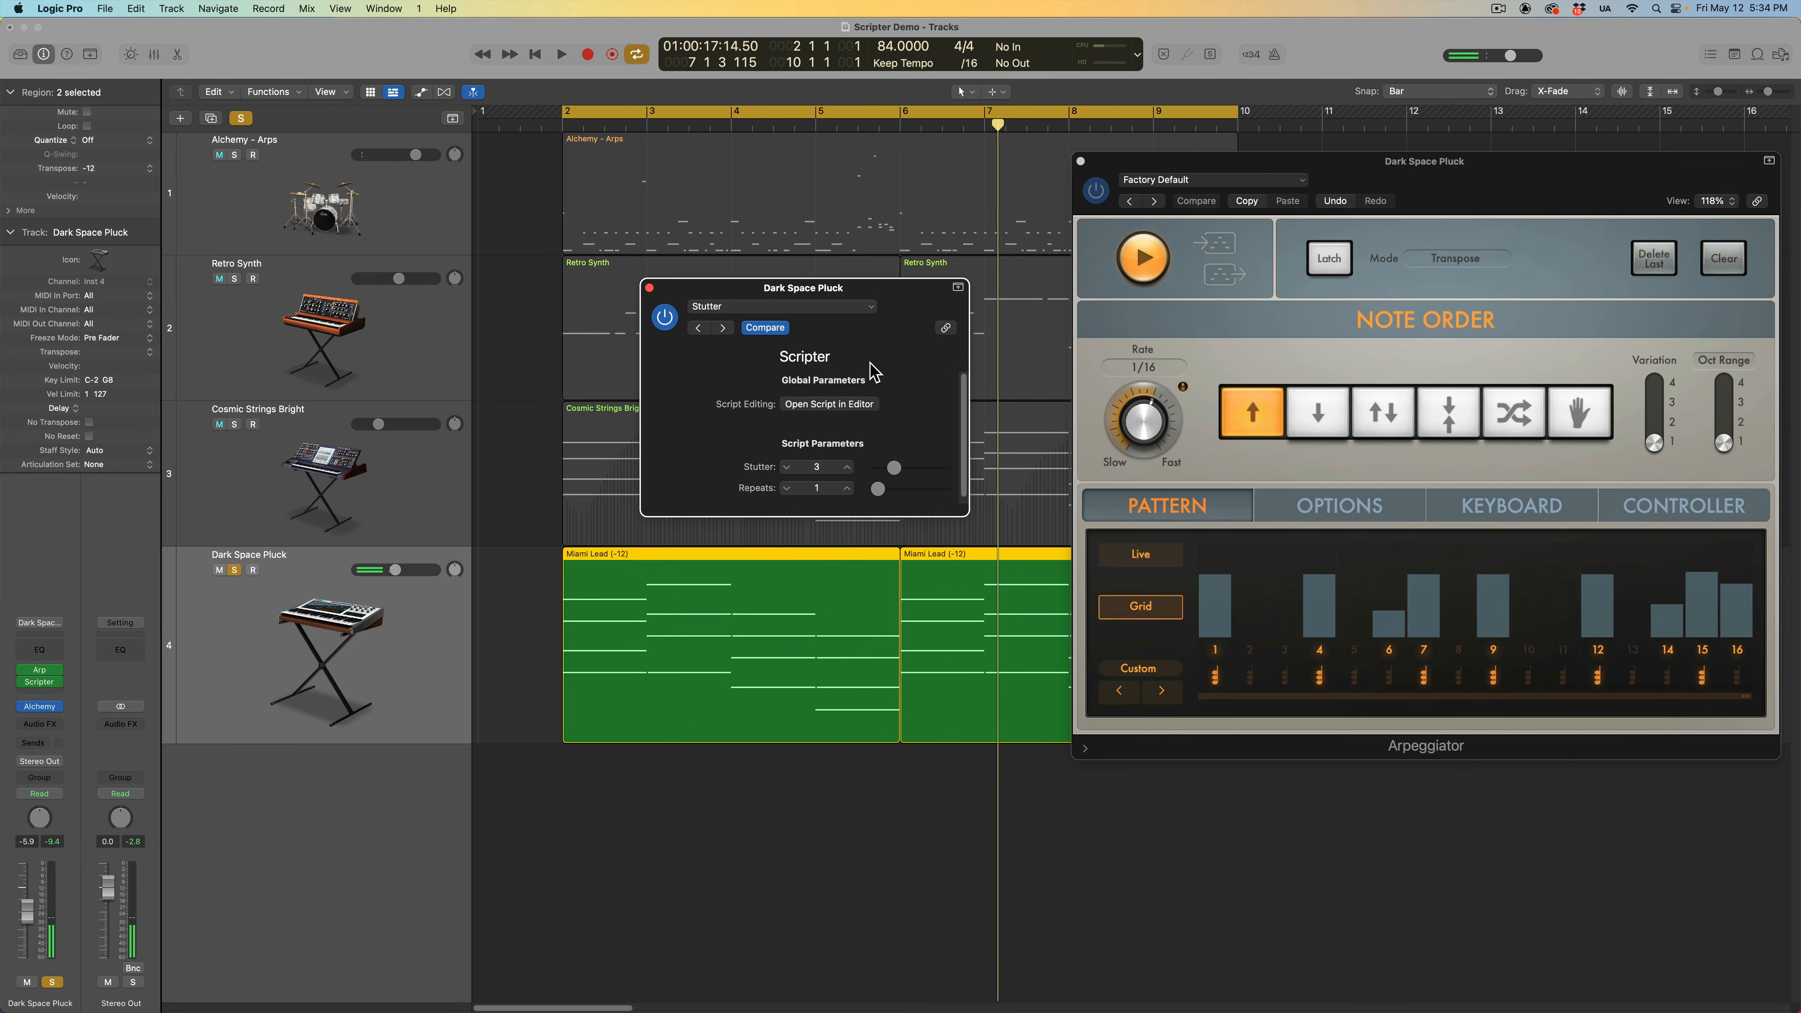
# Step: Load the Stutter v2 preset in Scripter on Dark Space Pluck and arrange its window to show the script parameters
pyautogui.click(824, 311)
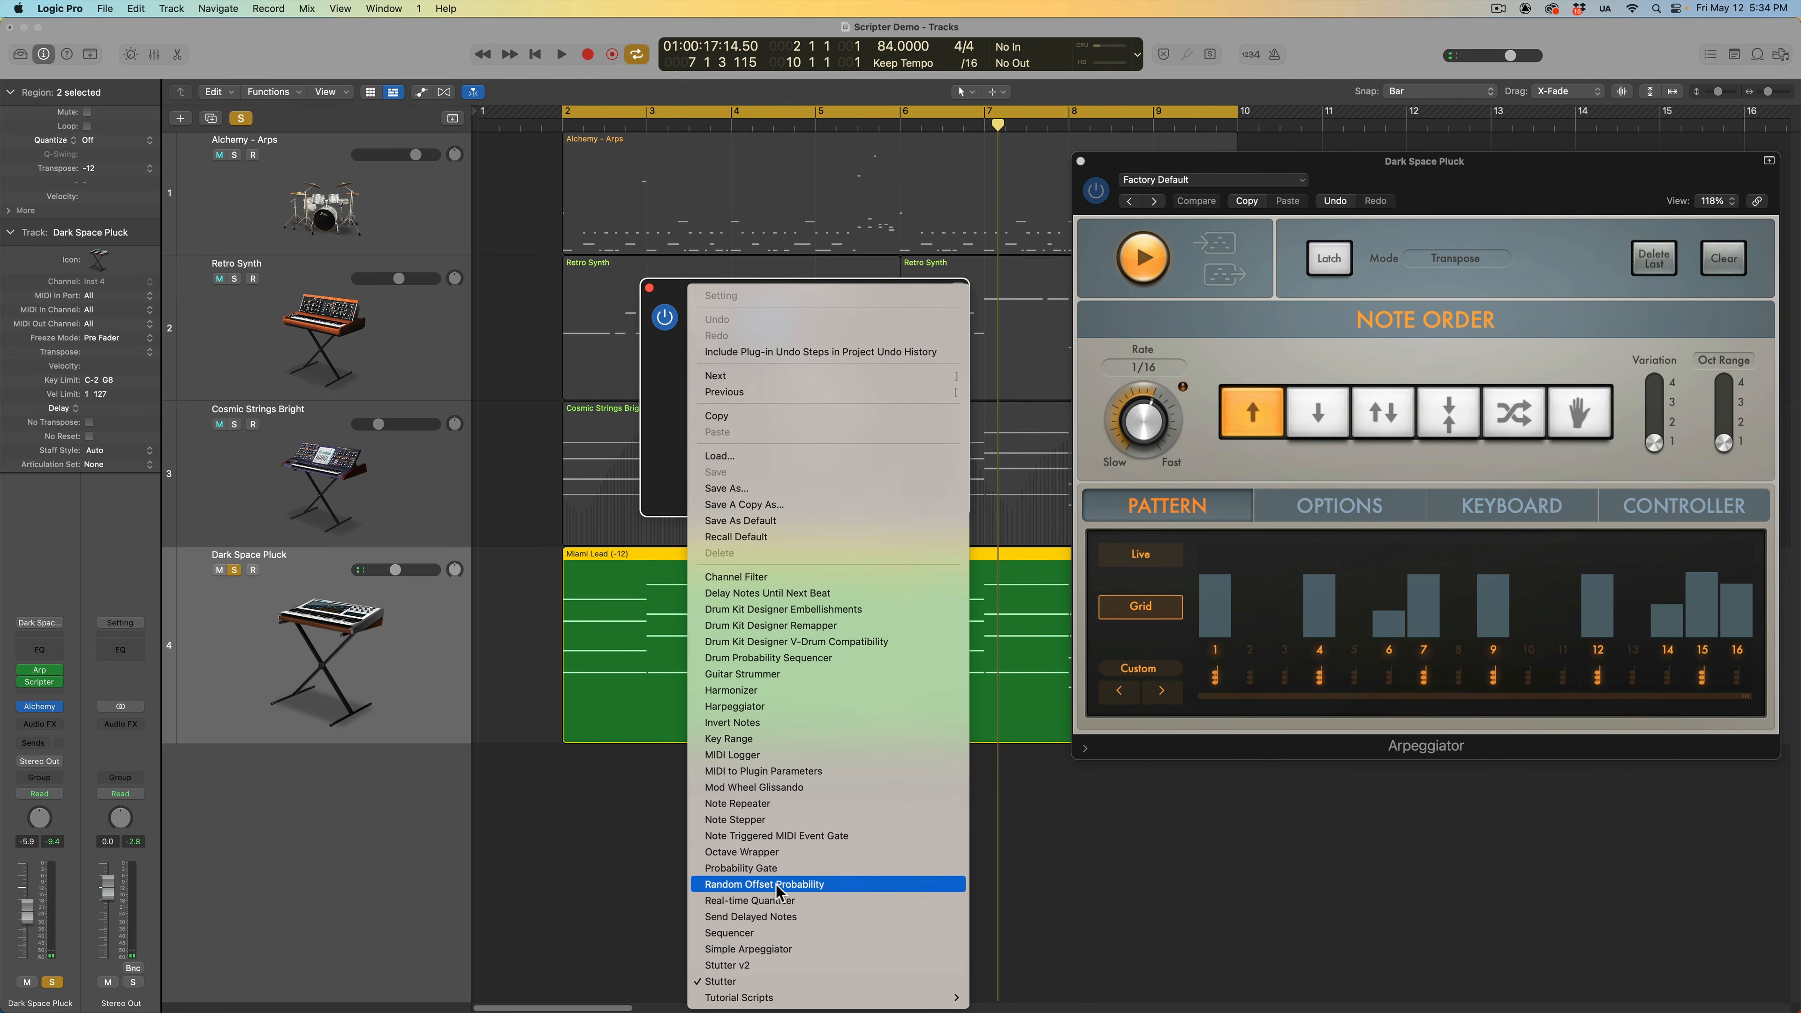
pyautogui.click(756, 967)
pyautogui.moveTo(898, 306); pyautogui.dragTo(959, 174)
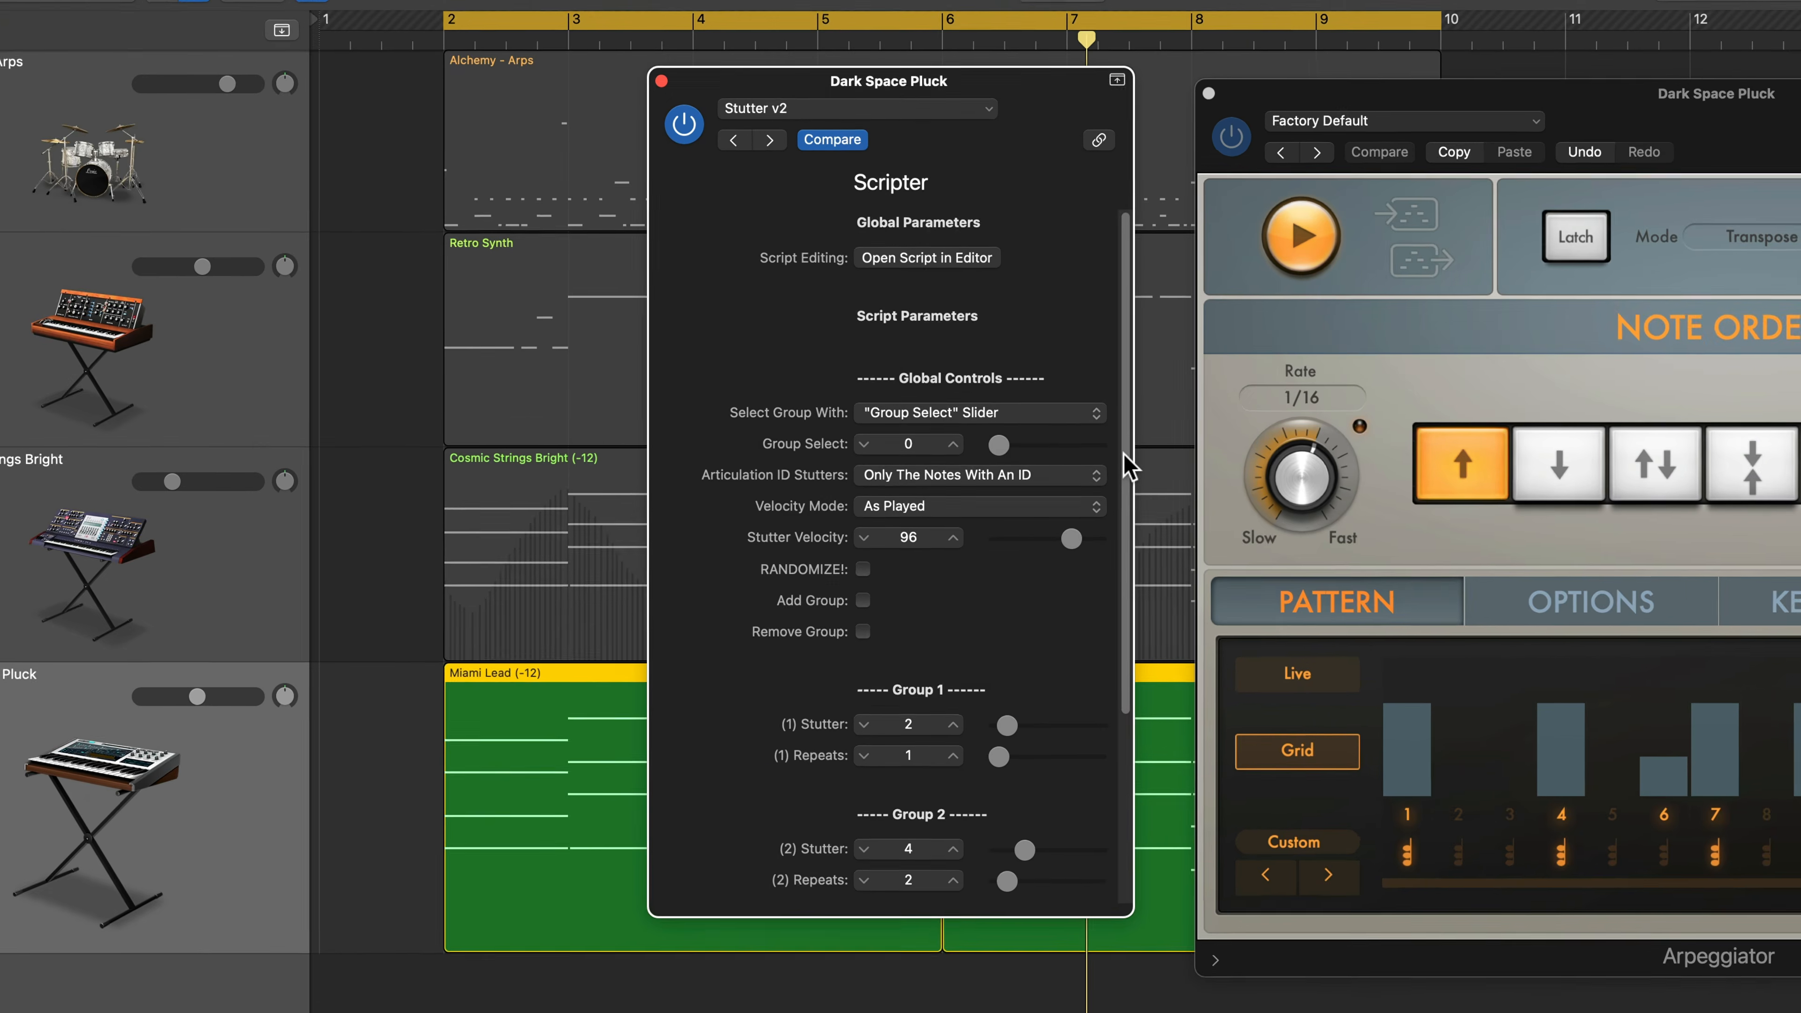
# Step: Add a fifth stutter group in Stutter v2 and remove it again
pyautogui.moveTo(1126, 465); pyautogui.dragTo(1131, 645)
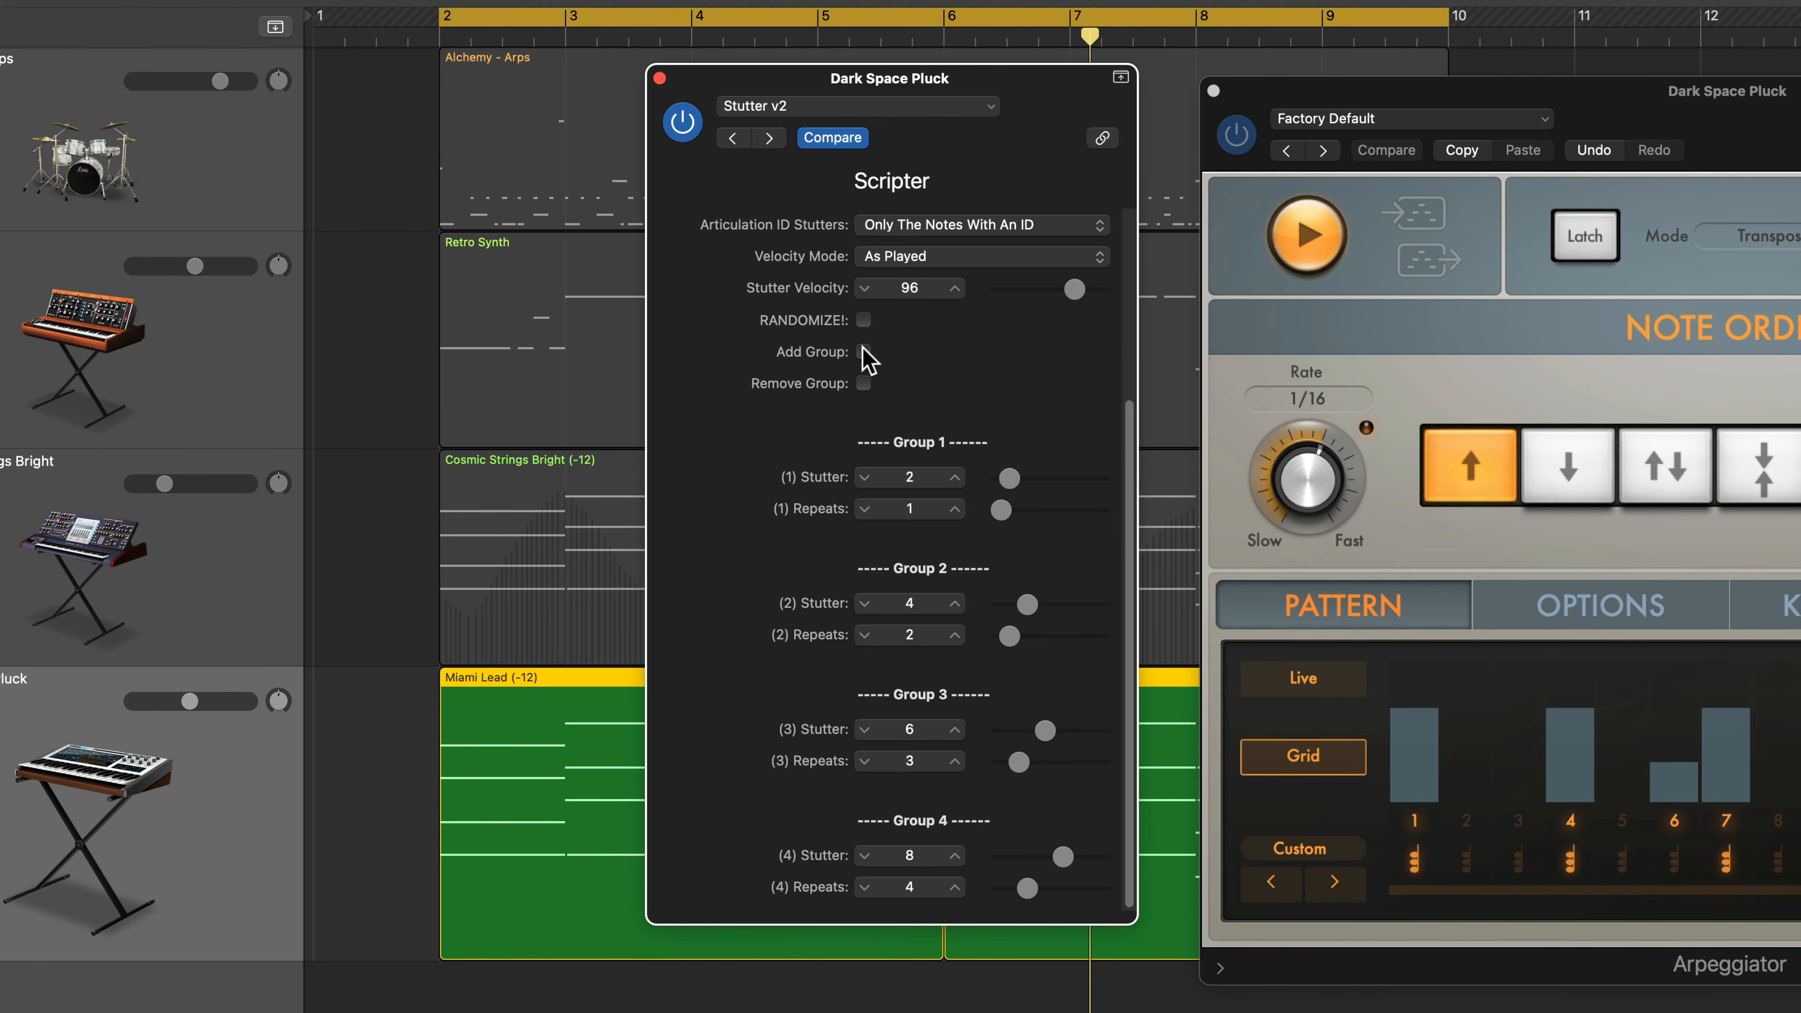
pyautogui.scroll(-4, 964, 721)
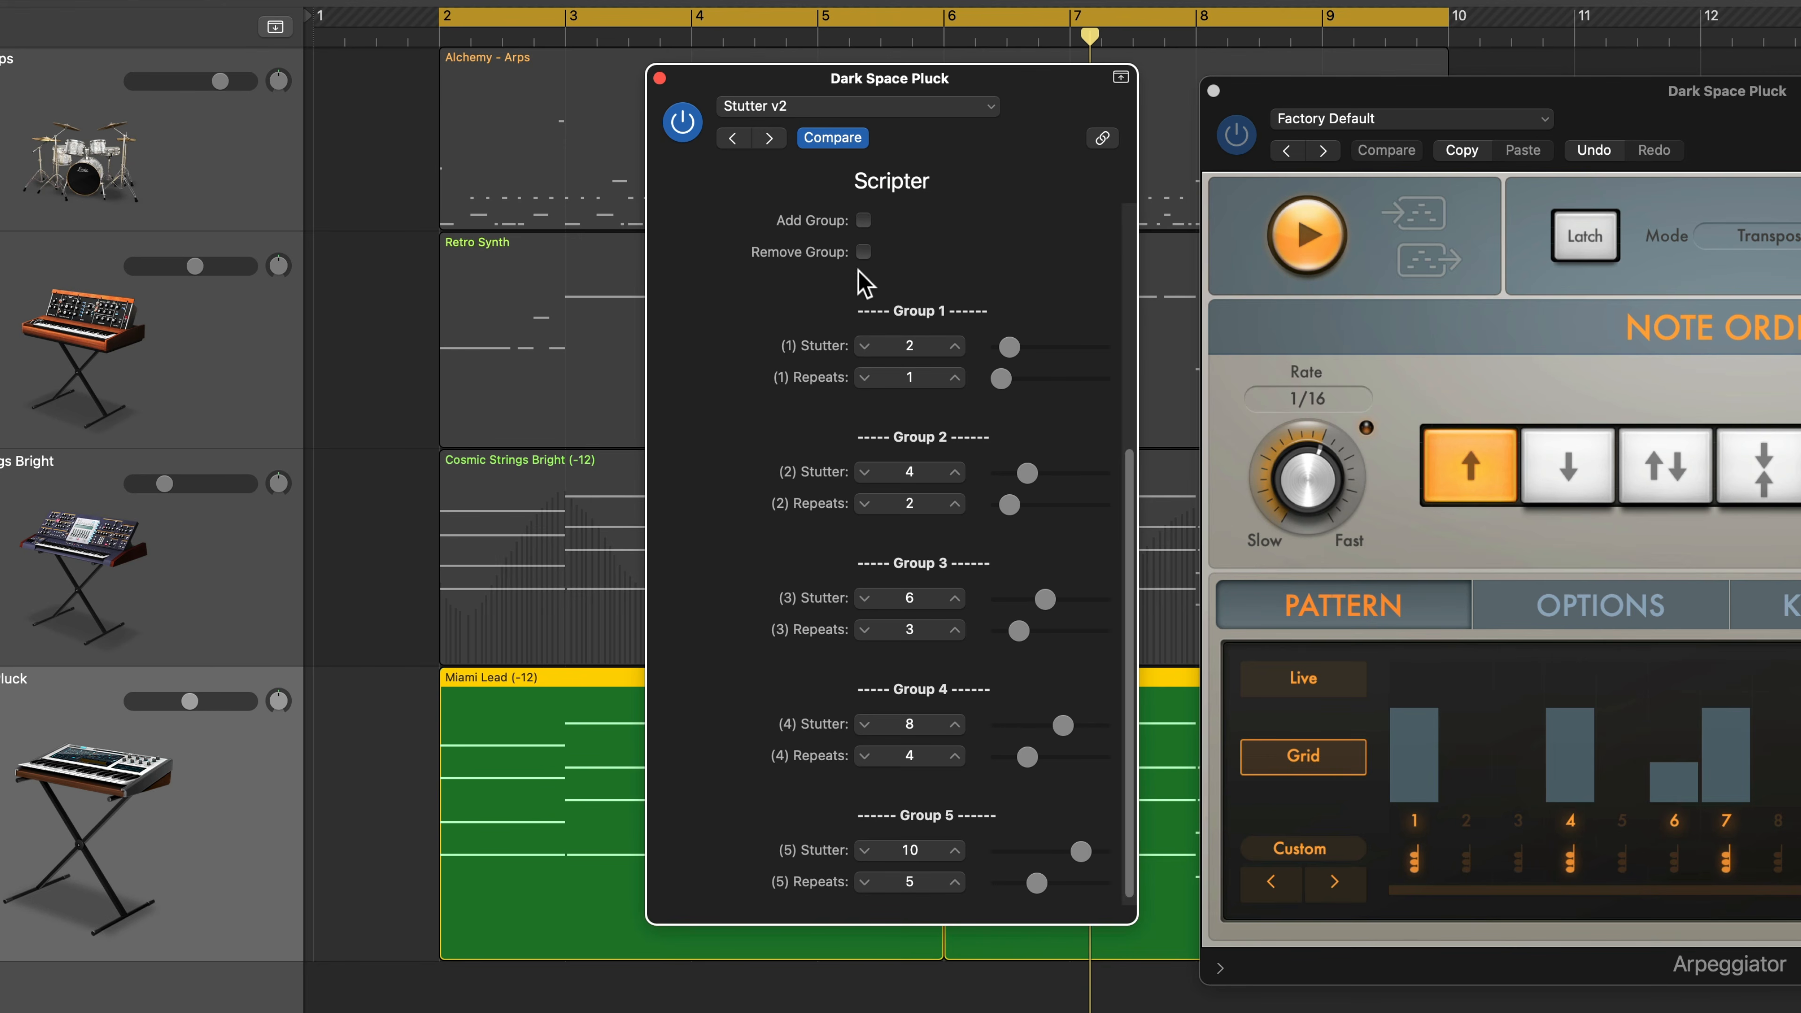
pyautogui.scroll(3, 866, 272)
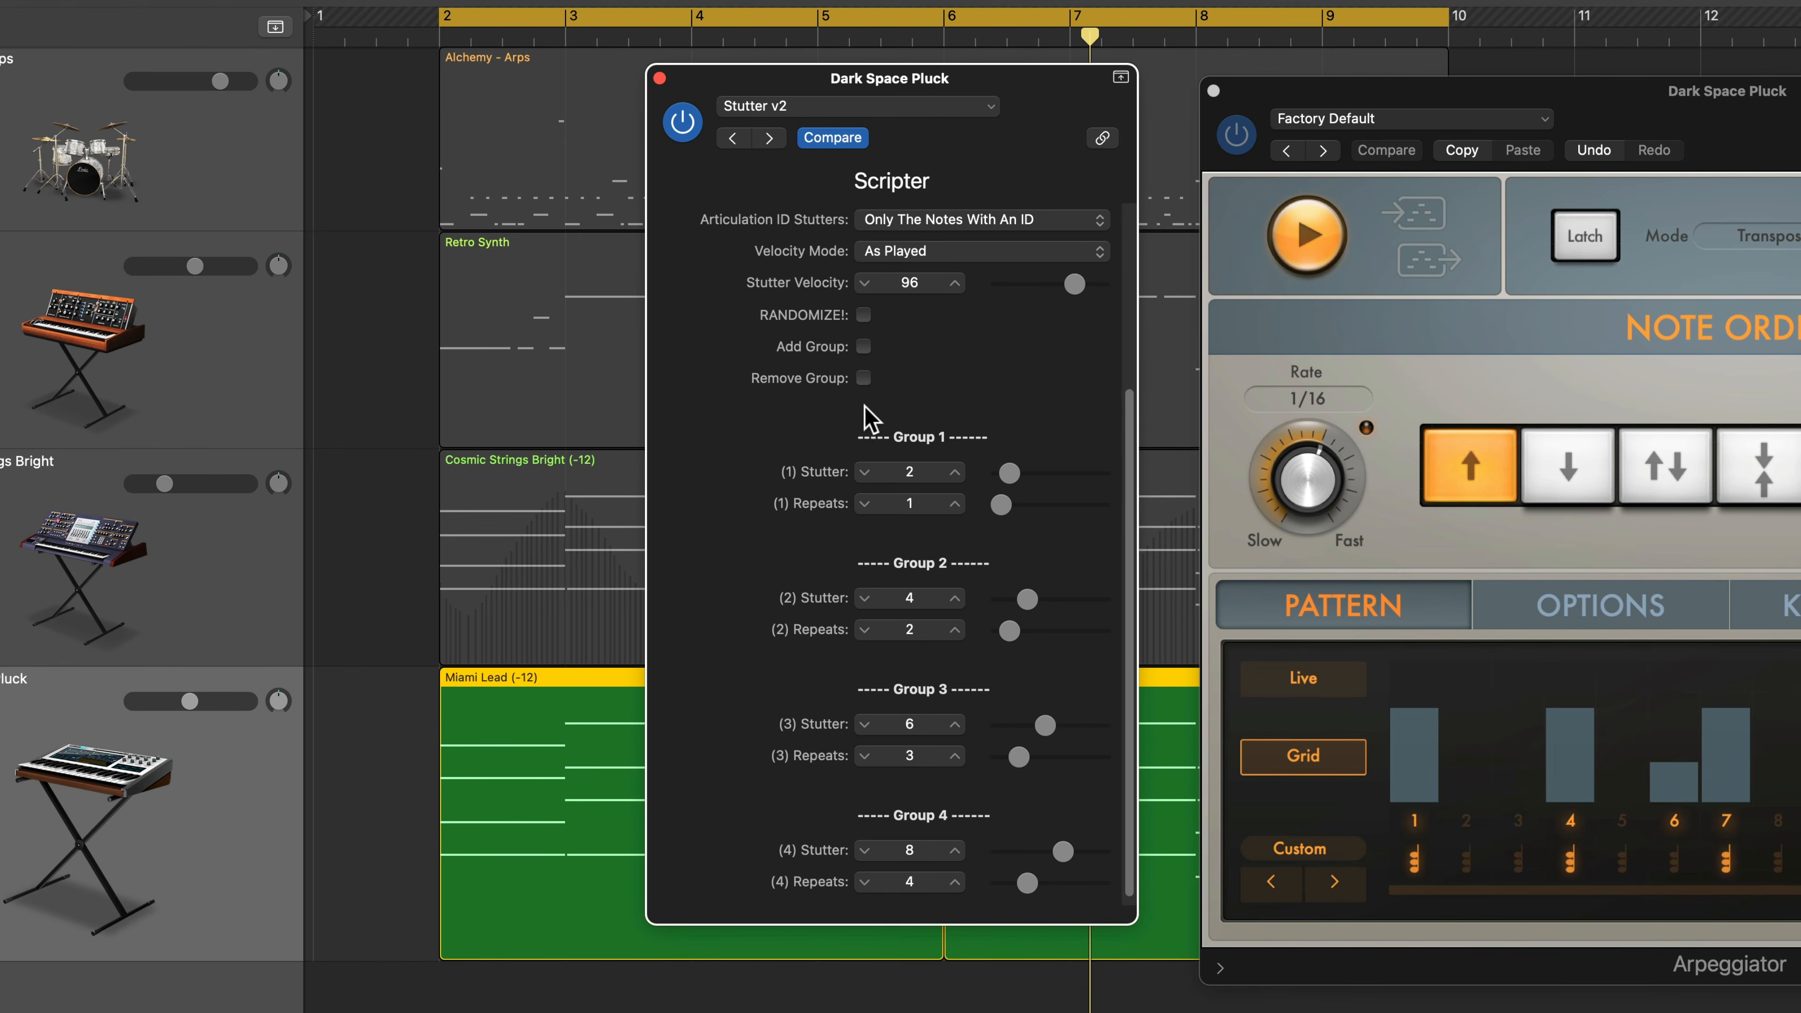
pyautogui.scroll(3, 959, 390)
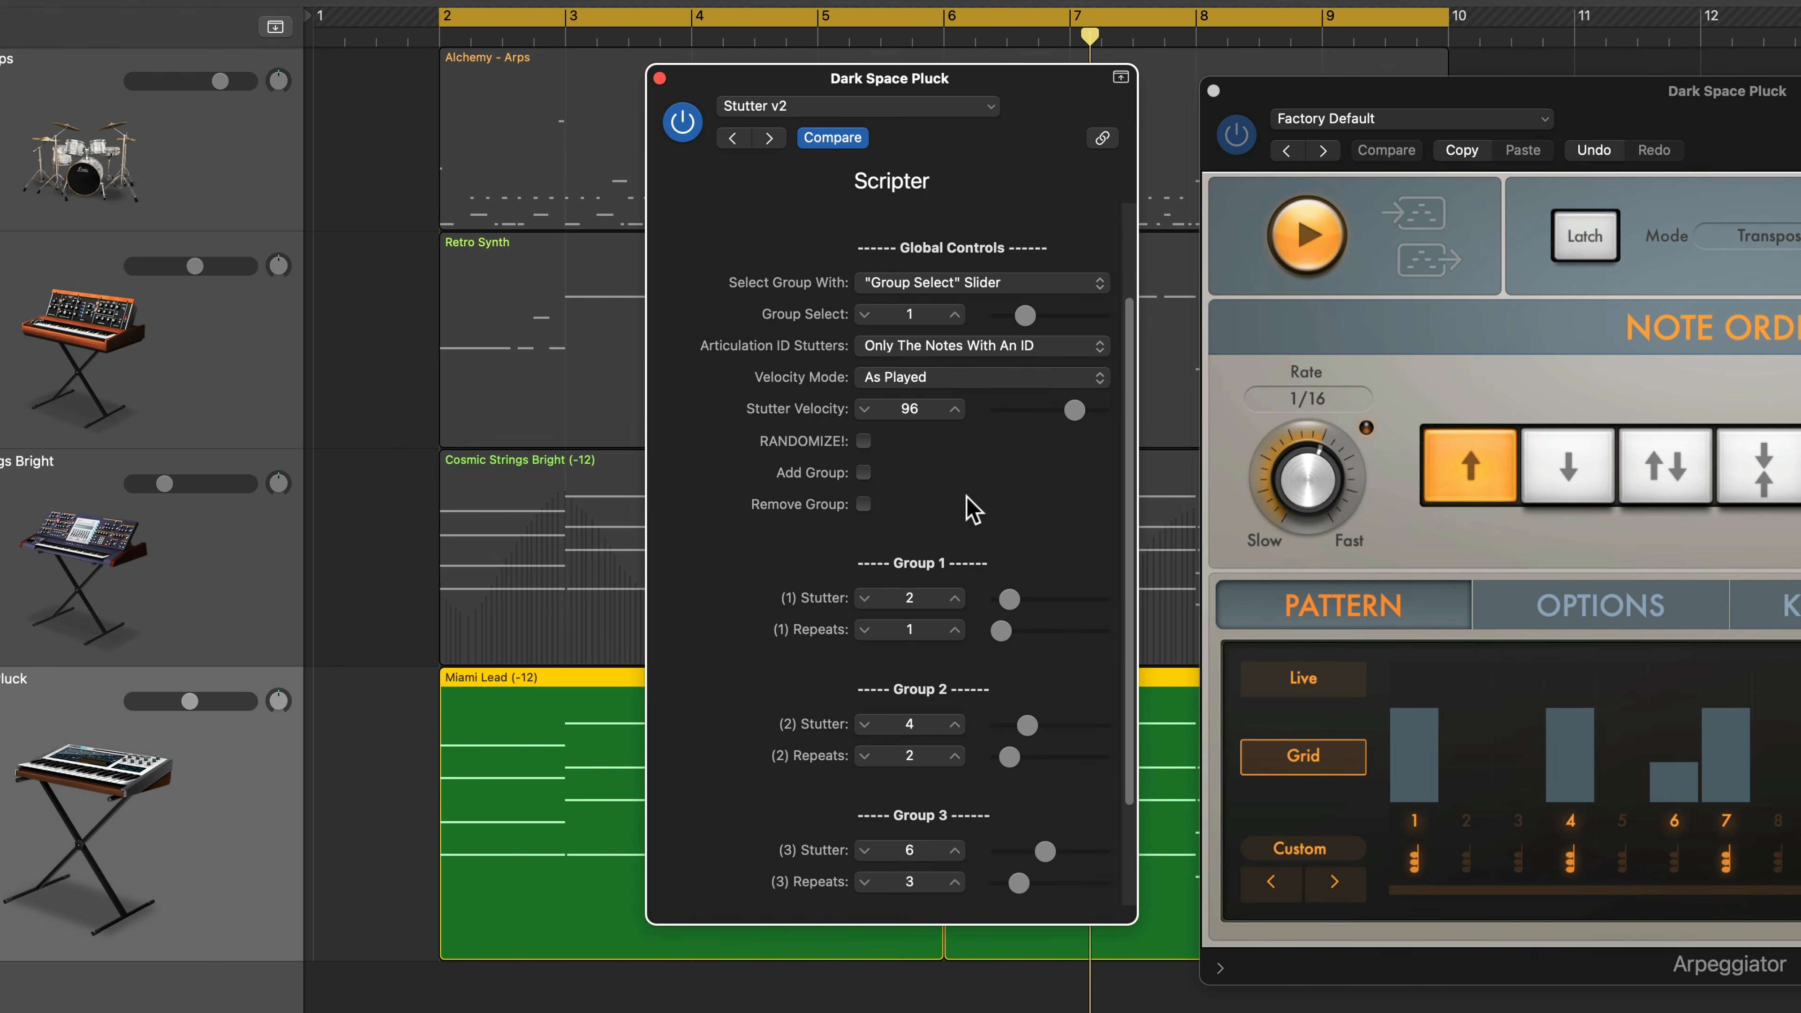
# Step: Randomize the stutter and repeat values of all Stutter v2 groups twice
pyautogui.scroll(-3, 973, 511)
pyautogui.click(862, 314)
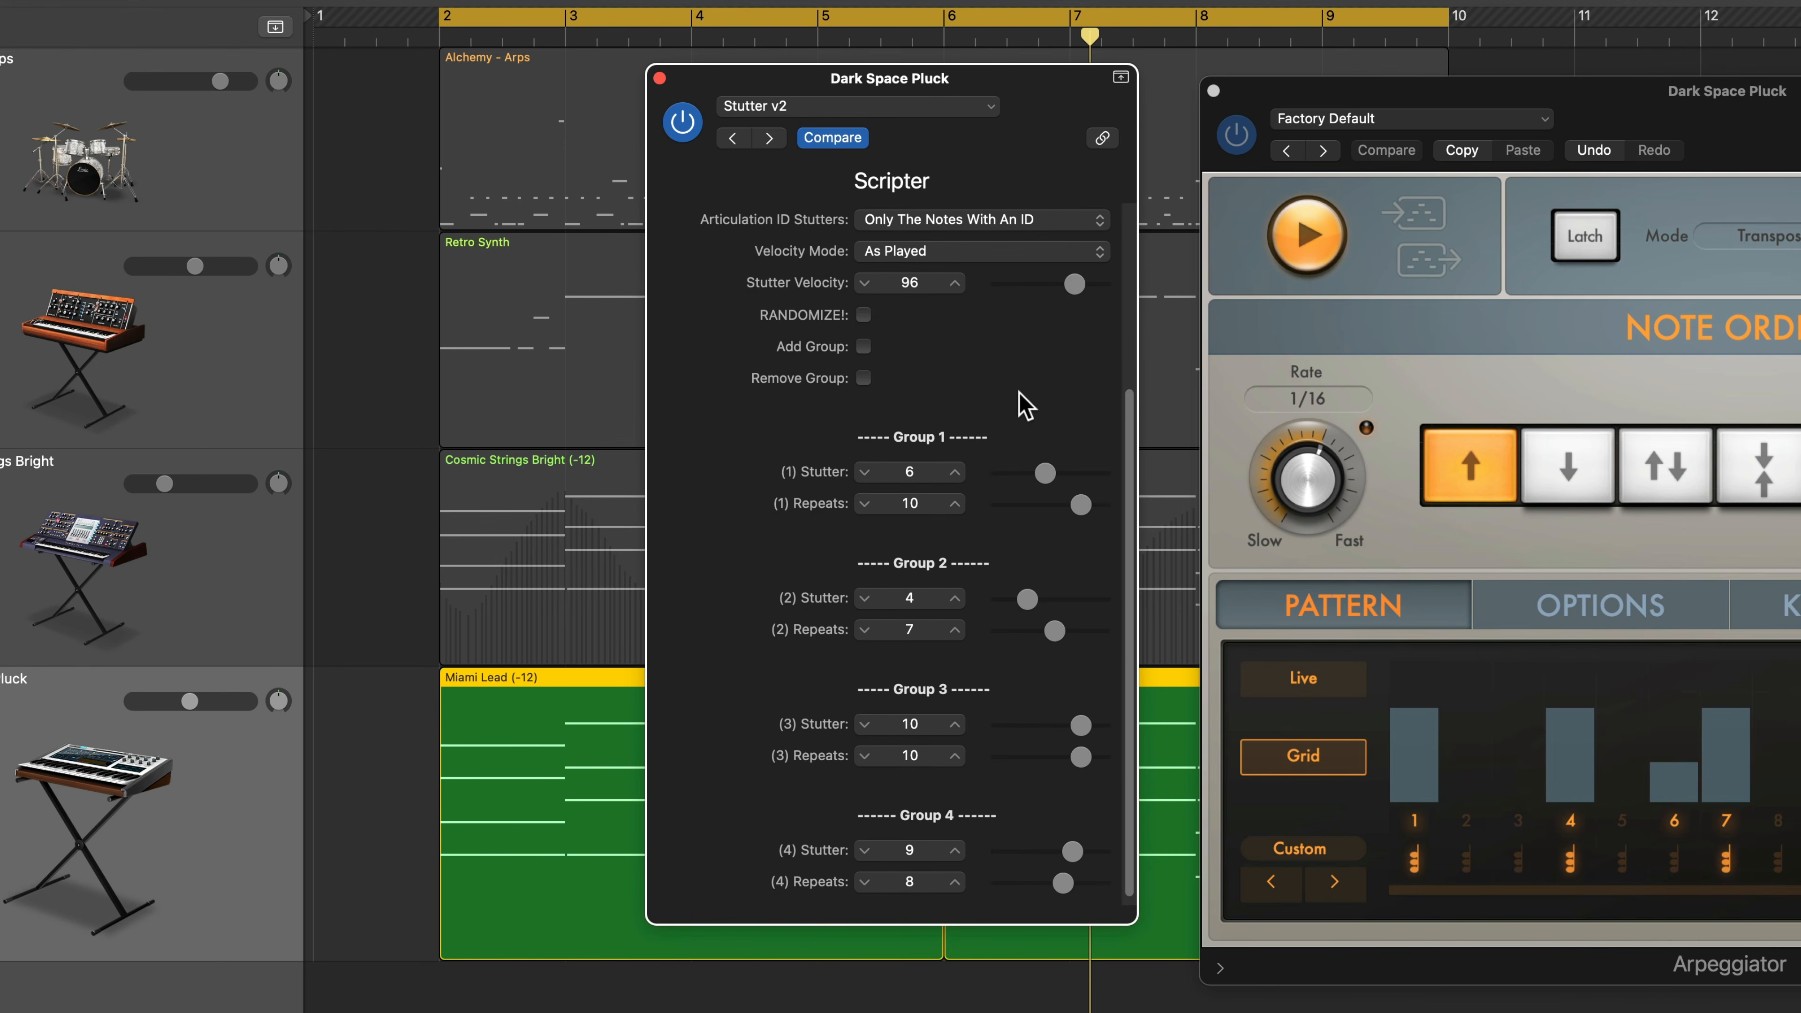
pyautogui.click(862, 314)
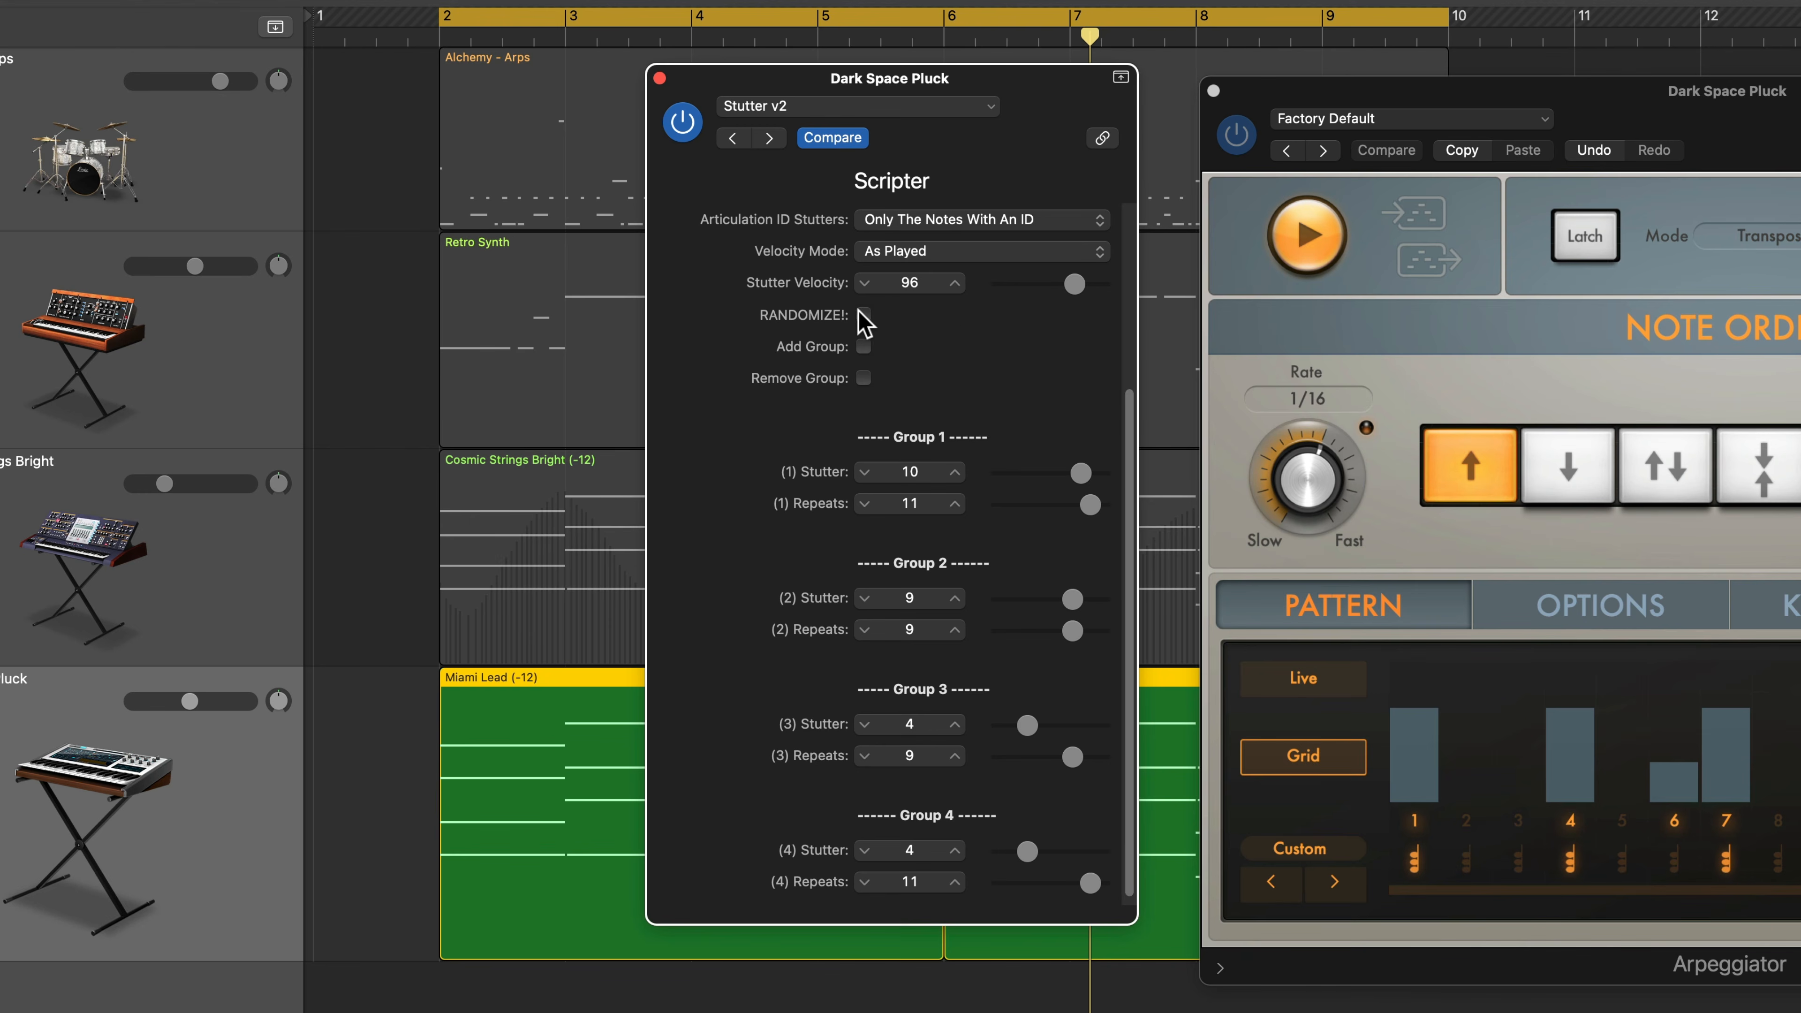
# Step: Randomize the stutter and repeat values of all Stutter v2 groups three more times
pyautogui.click(862, 314)
pyautogui.click(863, 315)
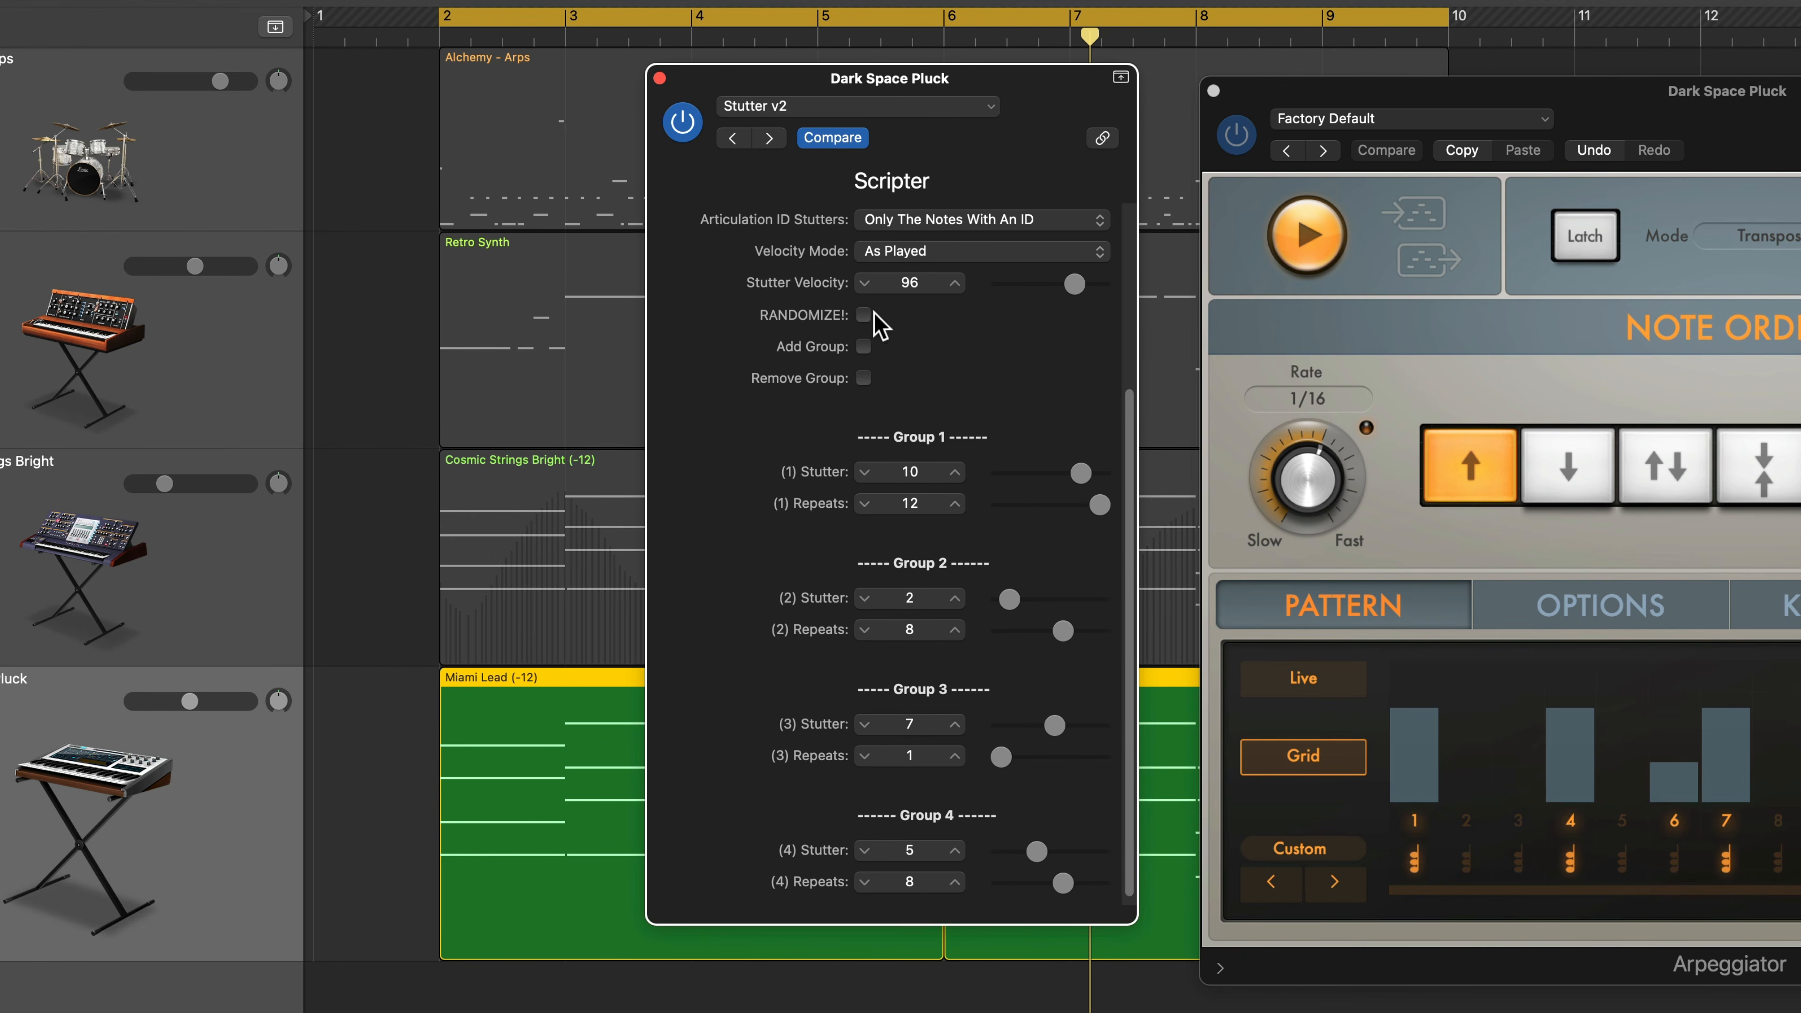
pyautogui.click(863, 315)
# Step: Set Group Select to 2 in Stutter v2 and compare the stutter and repeat values of the groups
pyautogui.scroll(5, 965, 374)
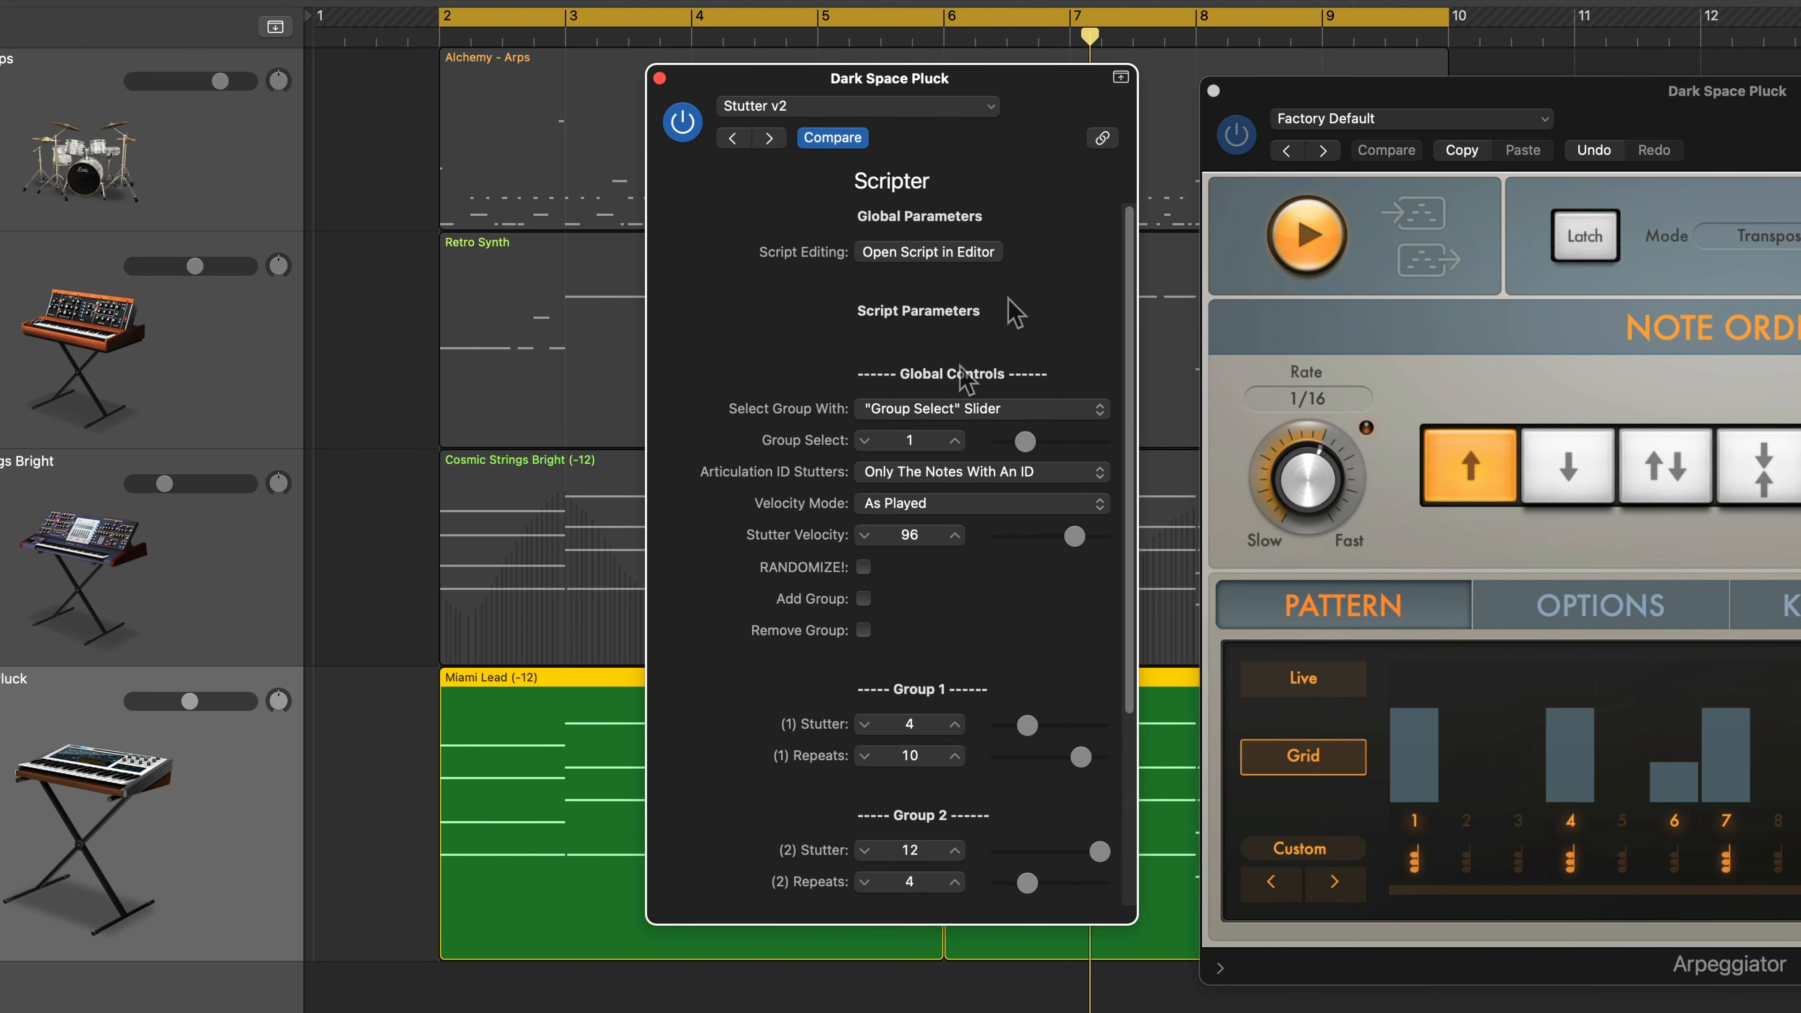
pyautogui.scroll(-4, 979, 384)
pyautogui.scroll(5, 996, 818)
pyautogui.scroll(-3, 1020, 622)
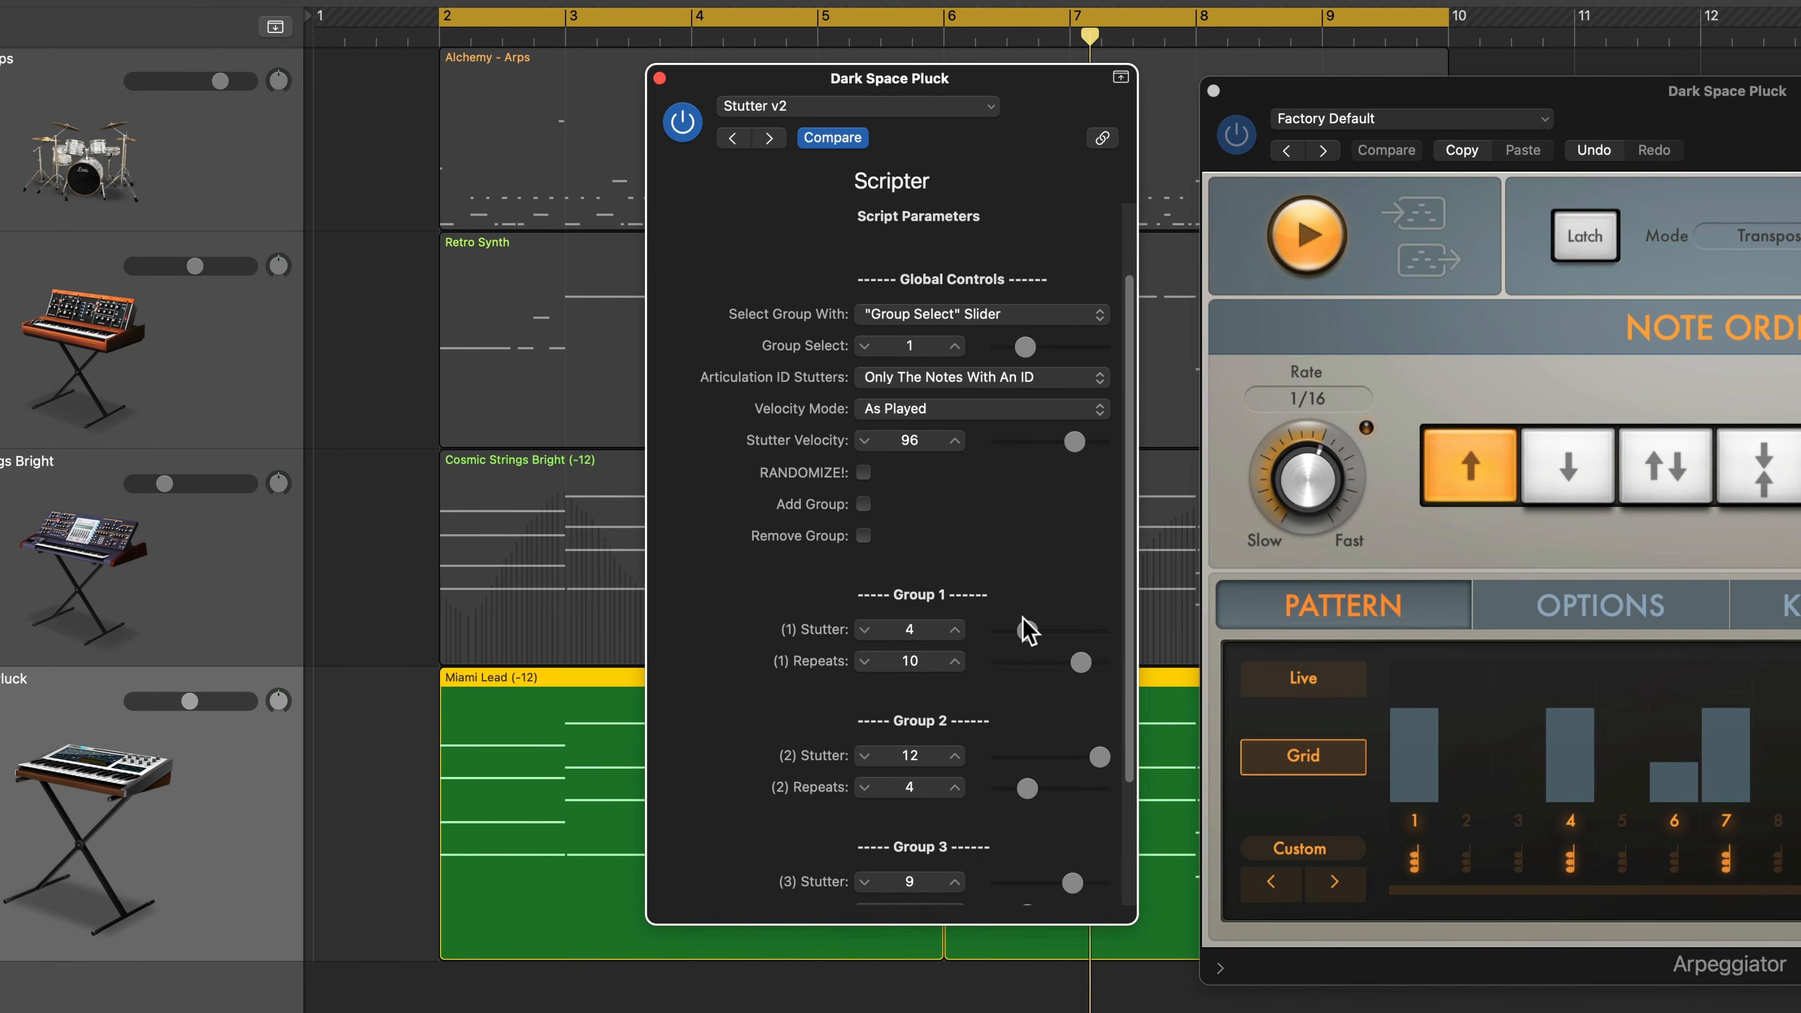
pyautogui.scroll(3, 1019, 615)
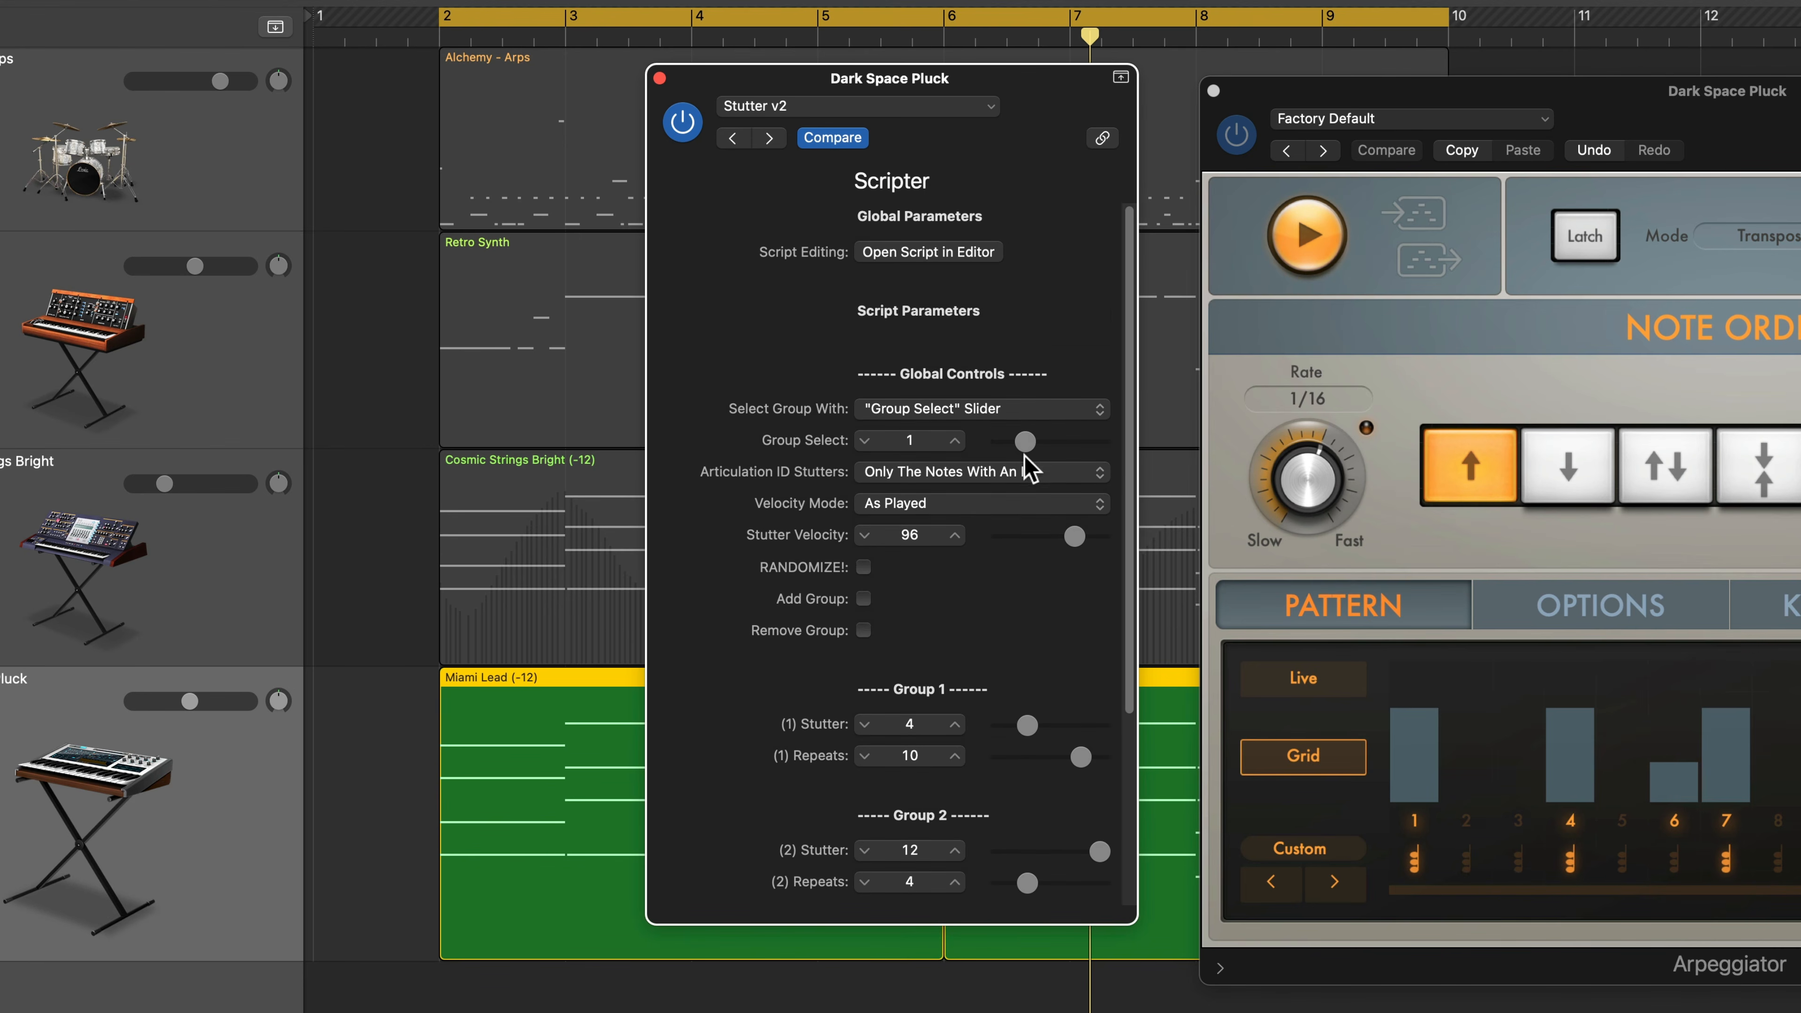
pyautogui.scroll(-3, 1053, 717)
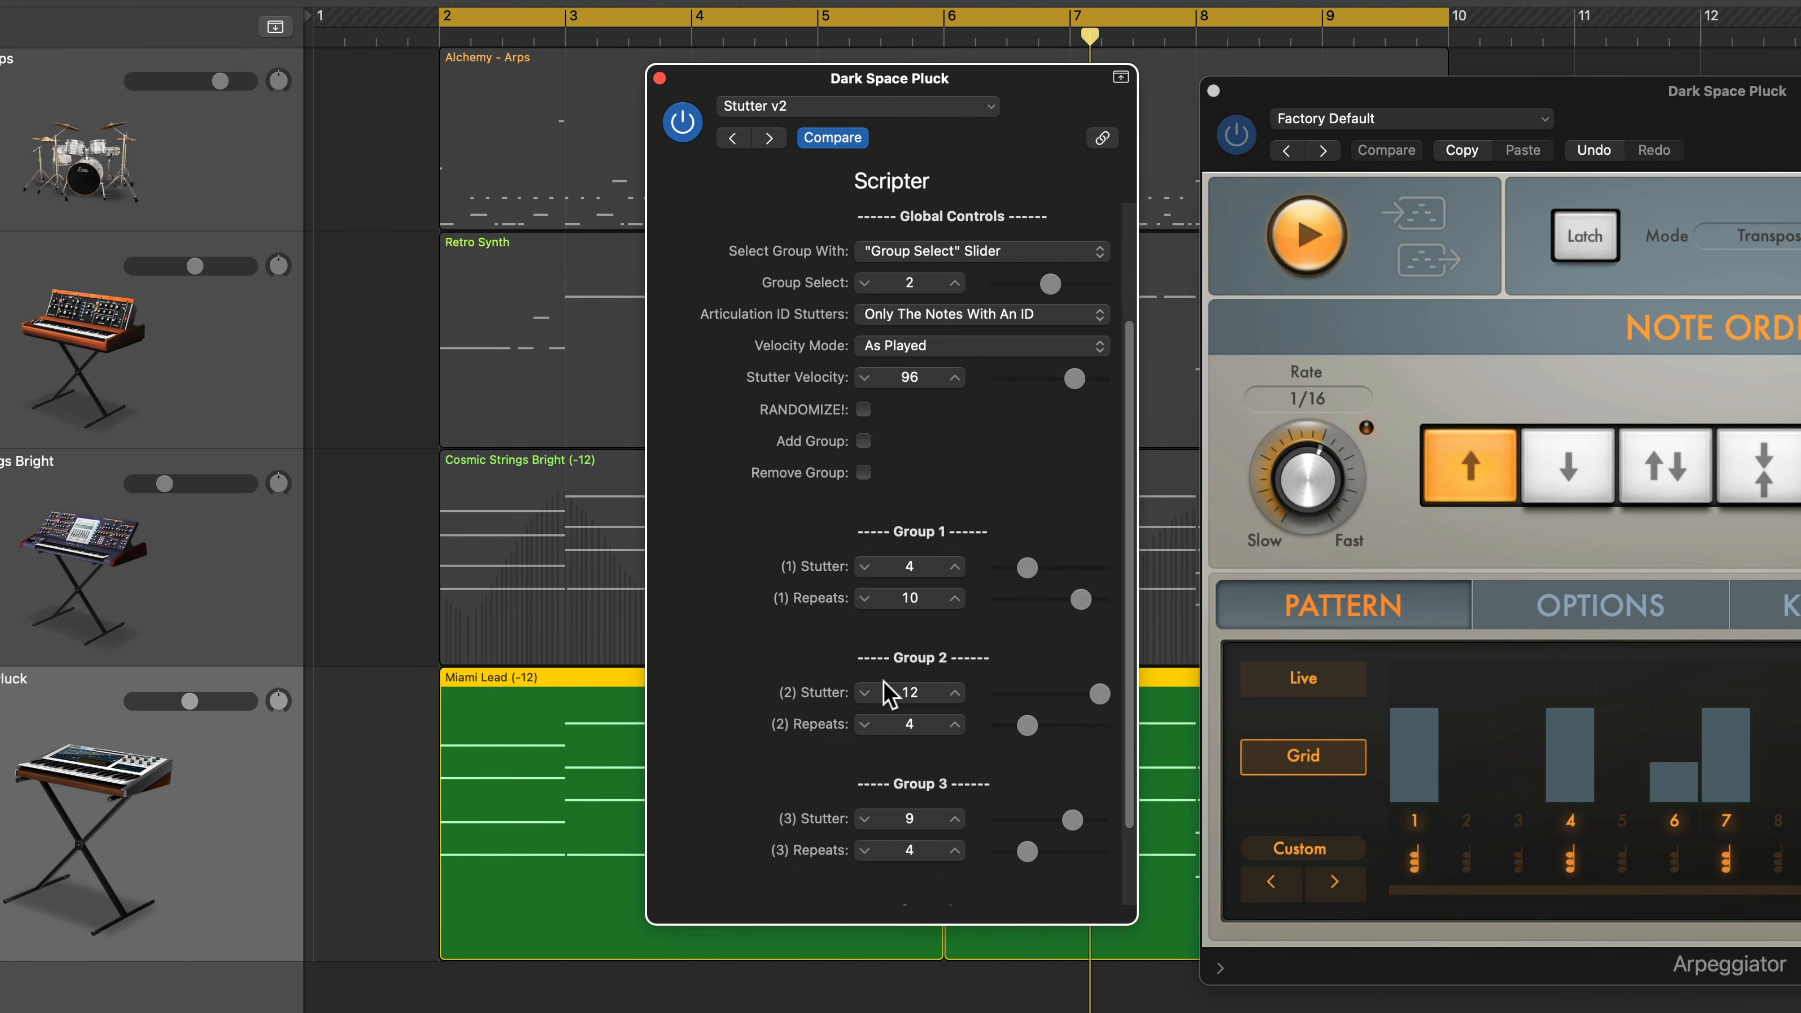
pyautogui.scroll(3, 972, 624)
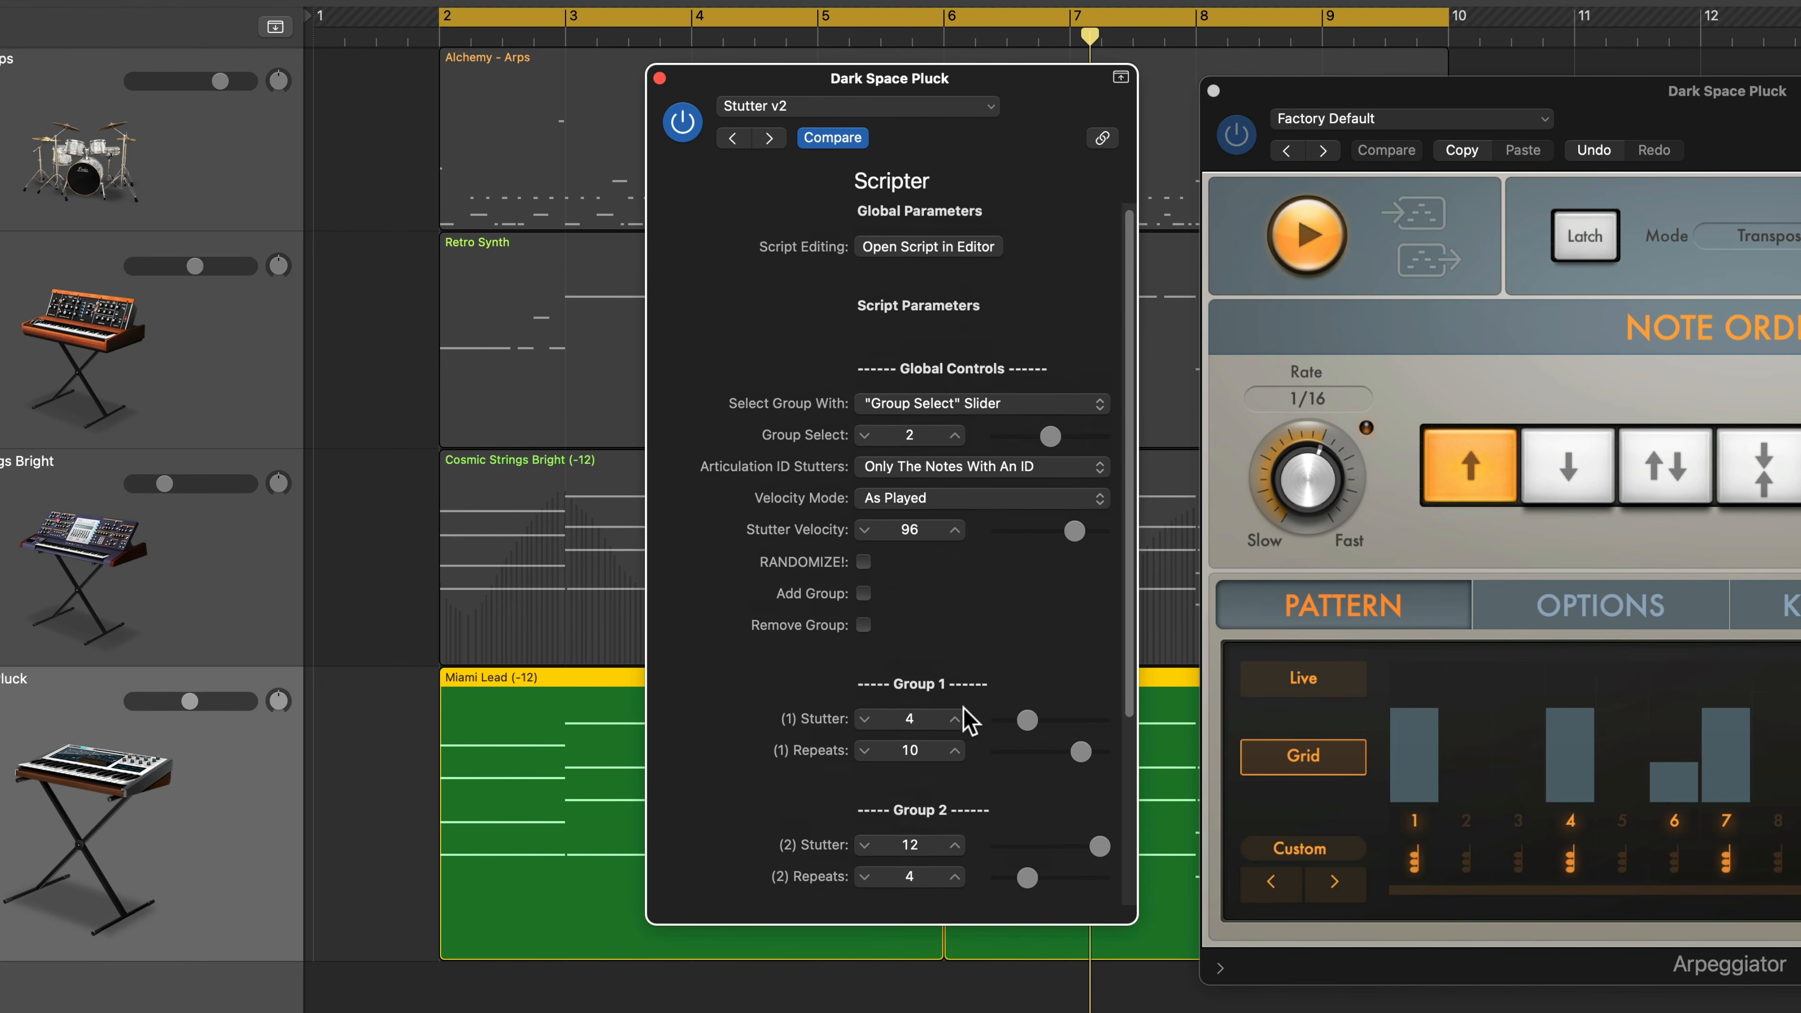
# Step: Set Select Group With to Random in Stutter v2 and look over the four groups
pyautogui.click(1000, 408)
pyautogui.click(949, 454)
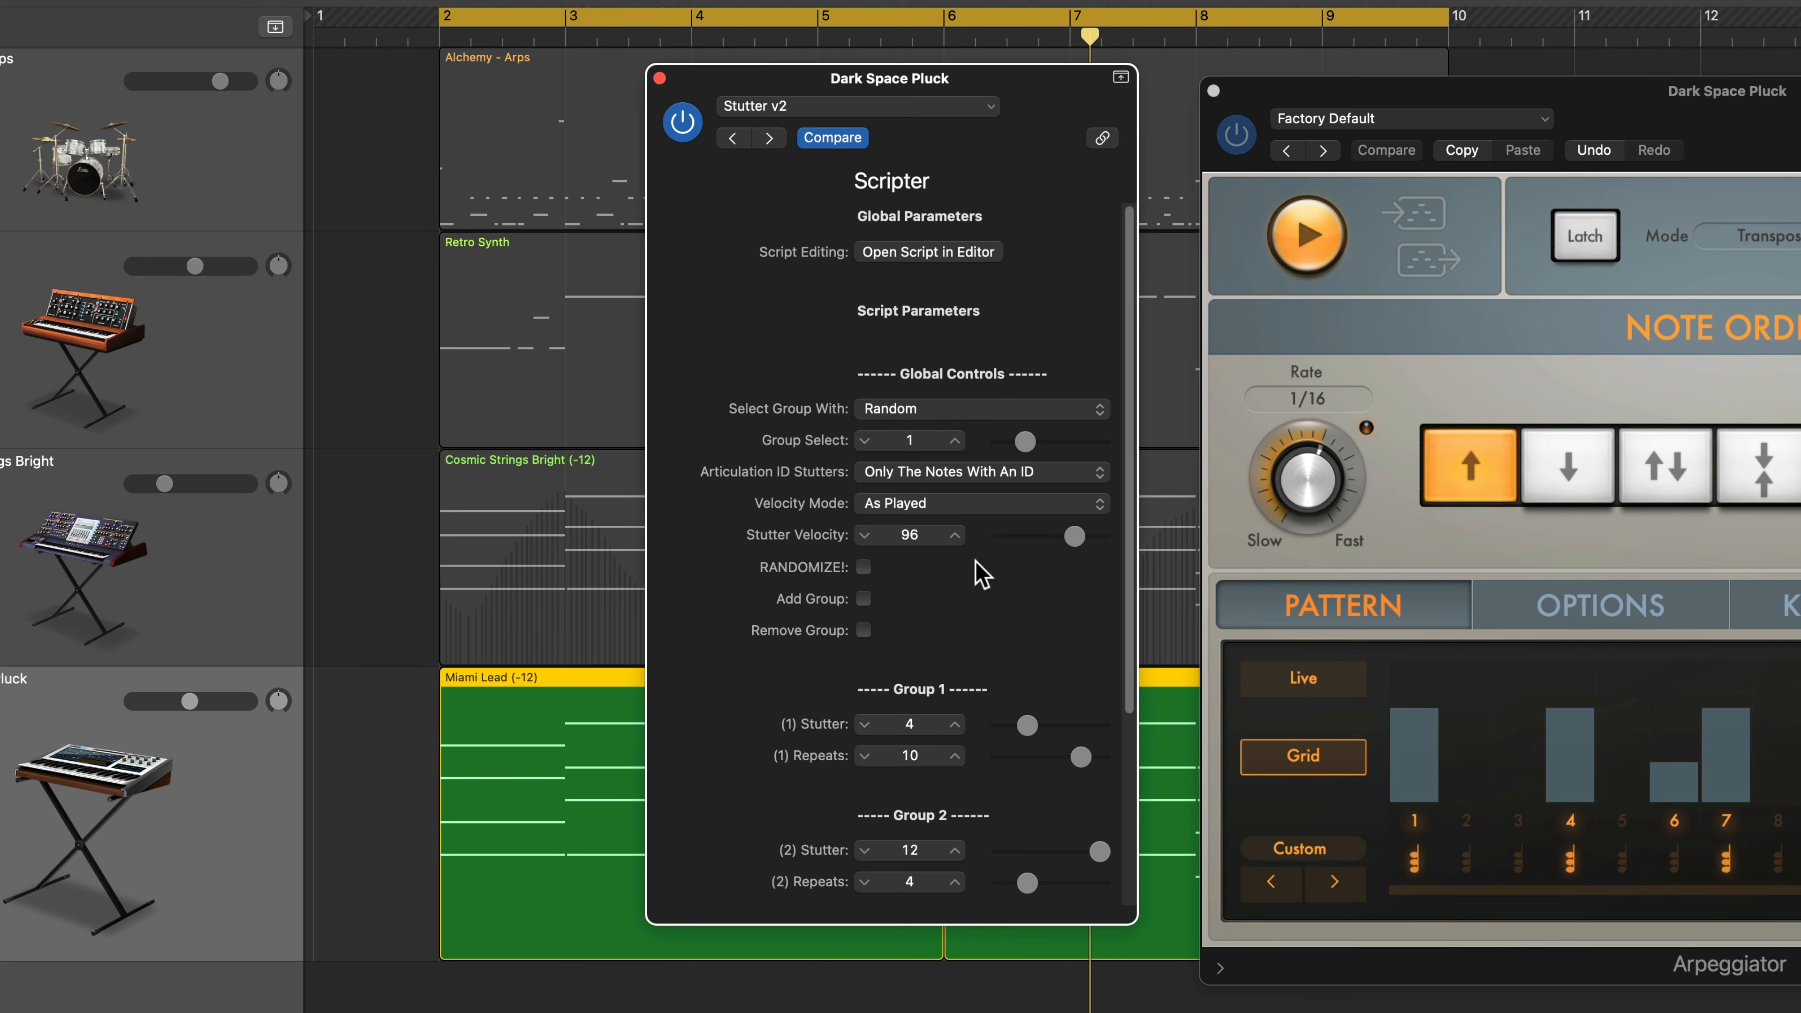
pyautogui.scroll(-8, 1057, 703)
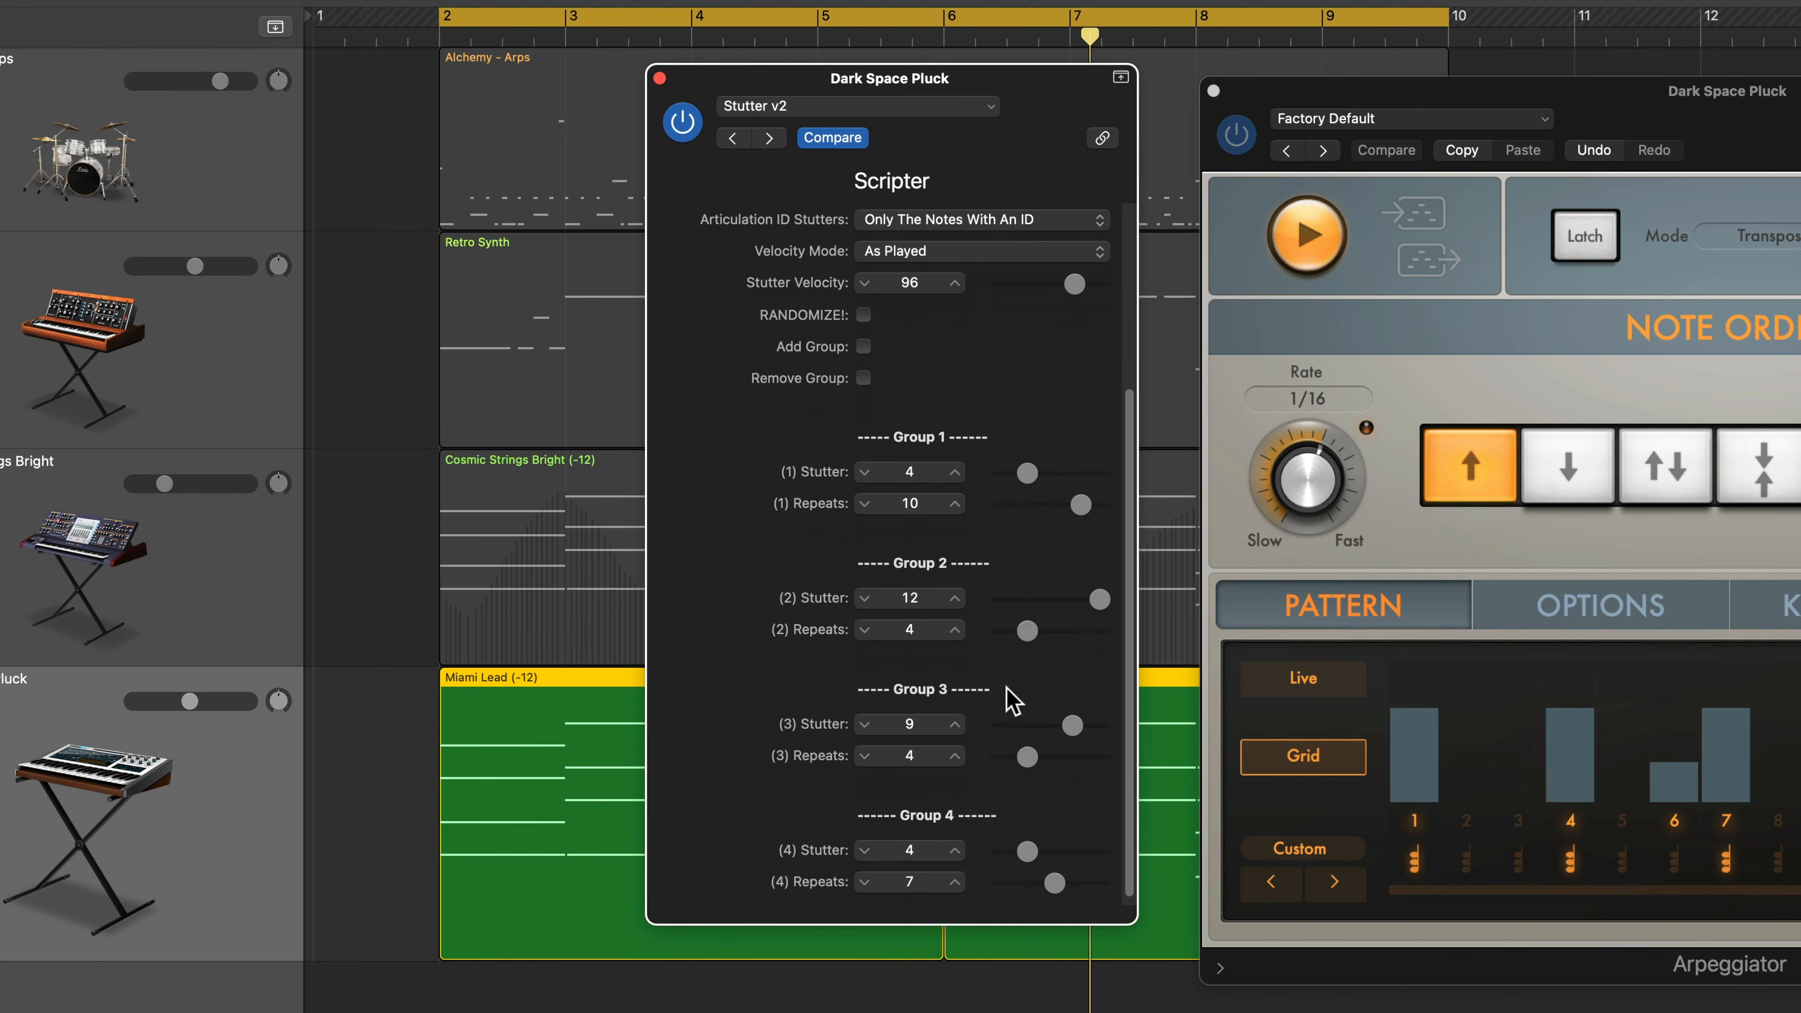
pyautogui.scroll(8, 980, 757)
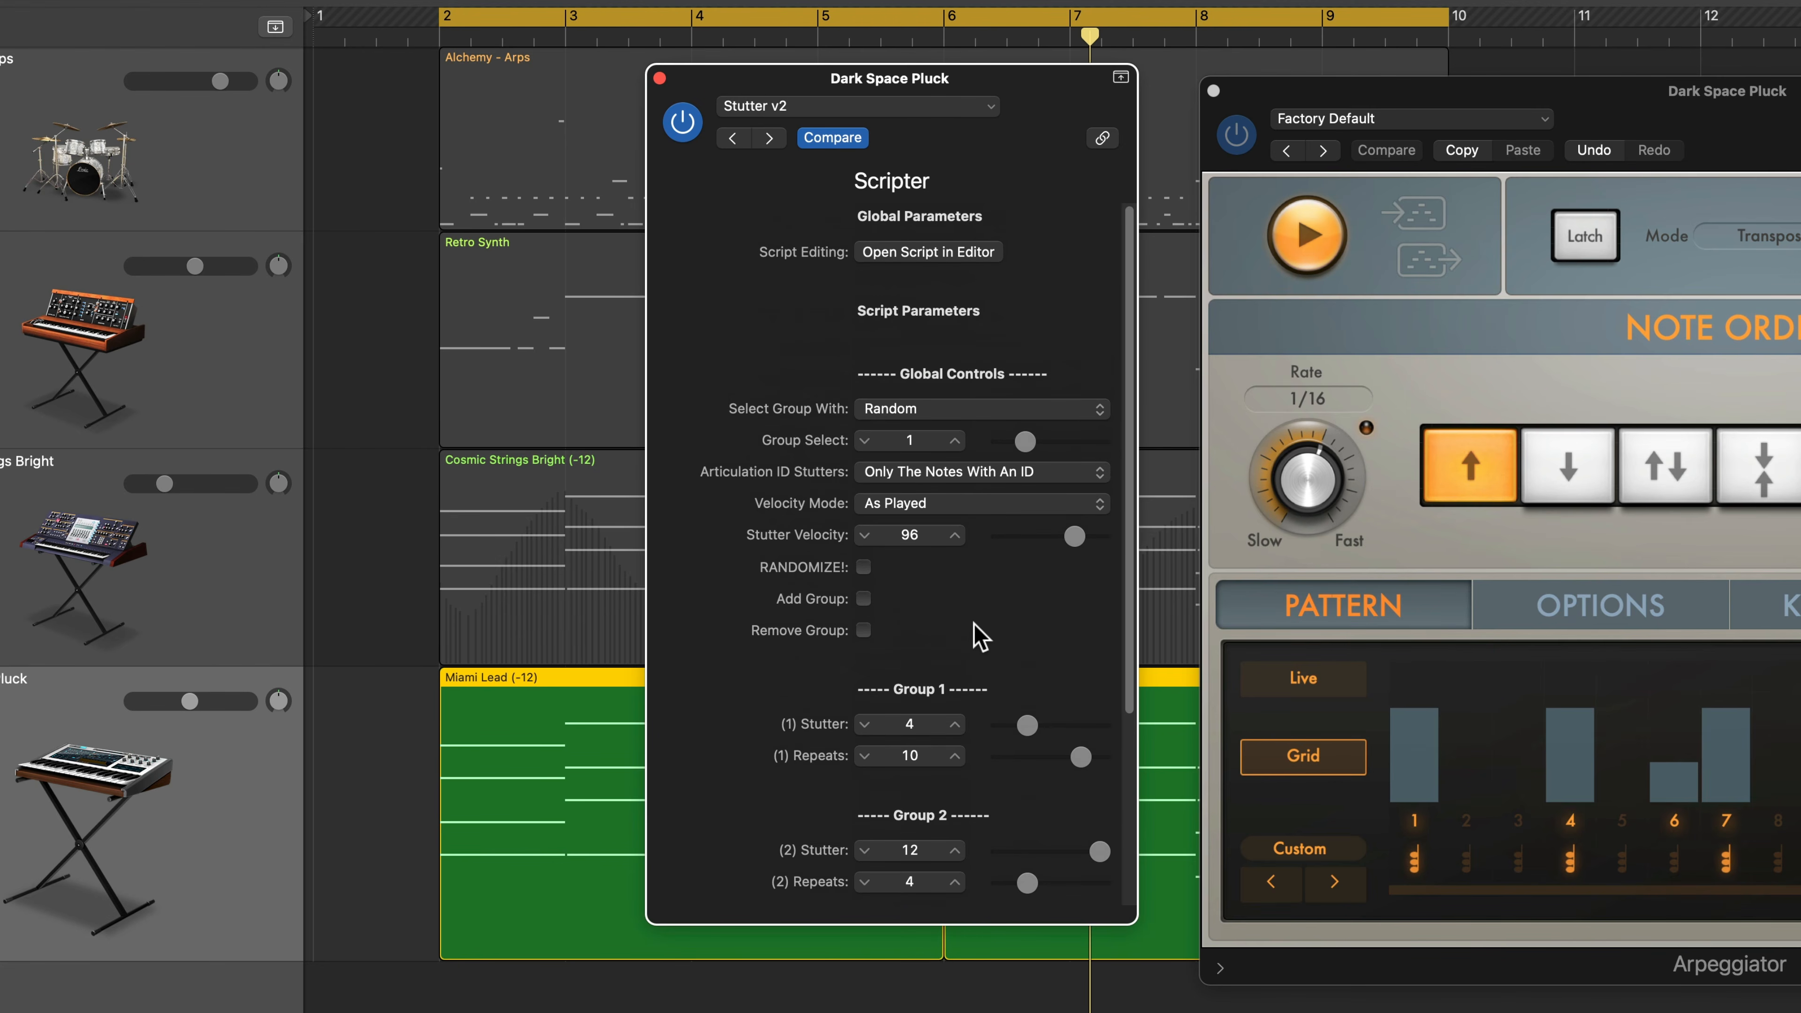
# Step: Play Dark Space Pluck with its Arpeggiator bypassed to hear the random stutter groups, and stop playback
pyautogui.press('space')
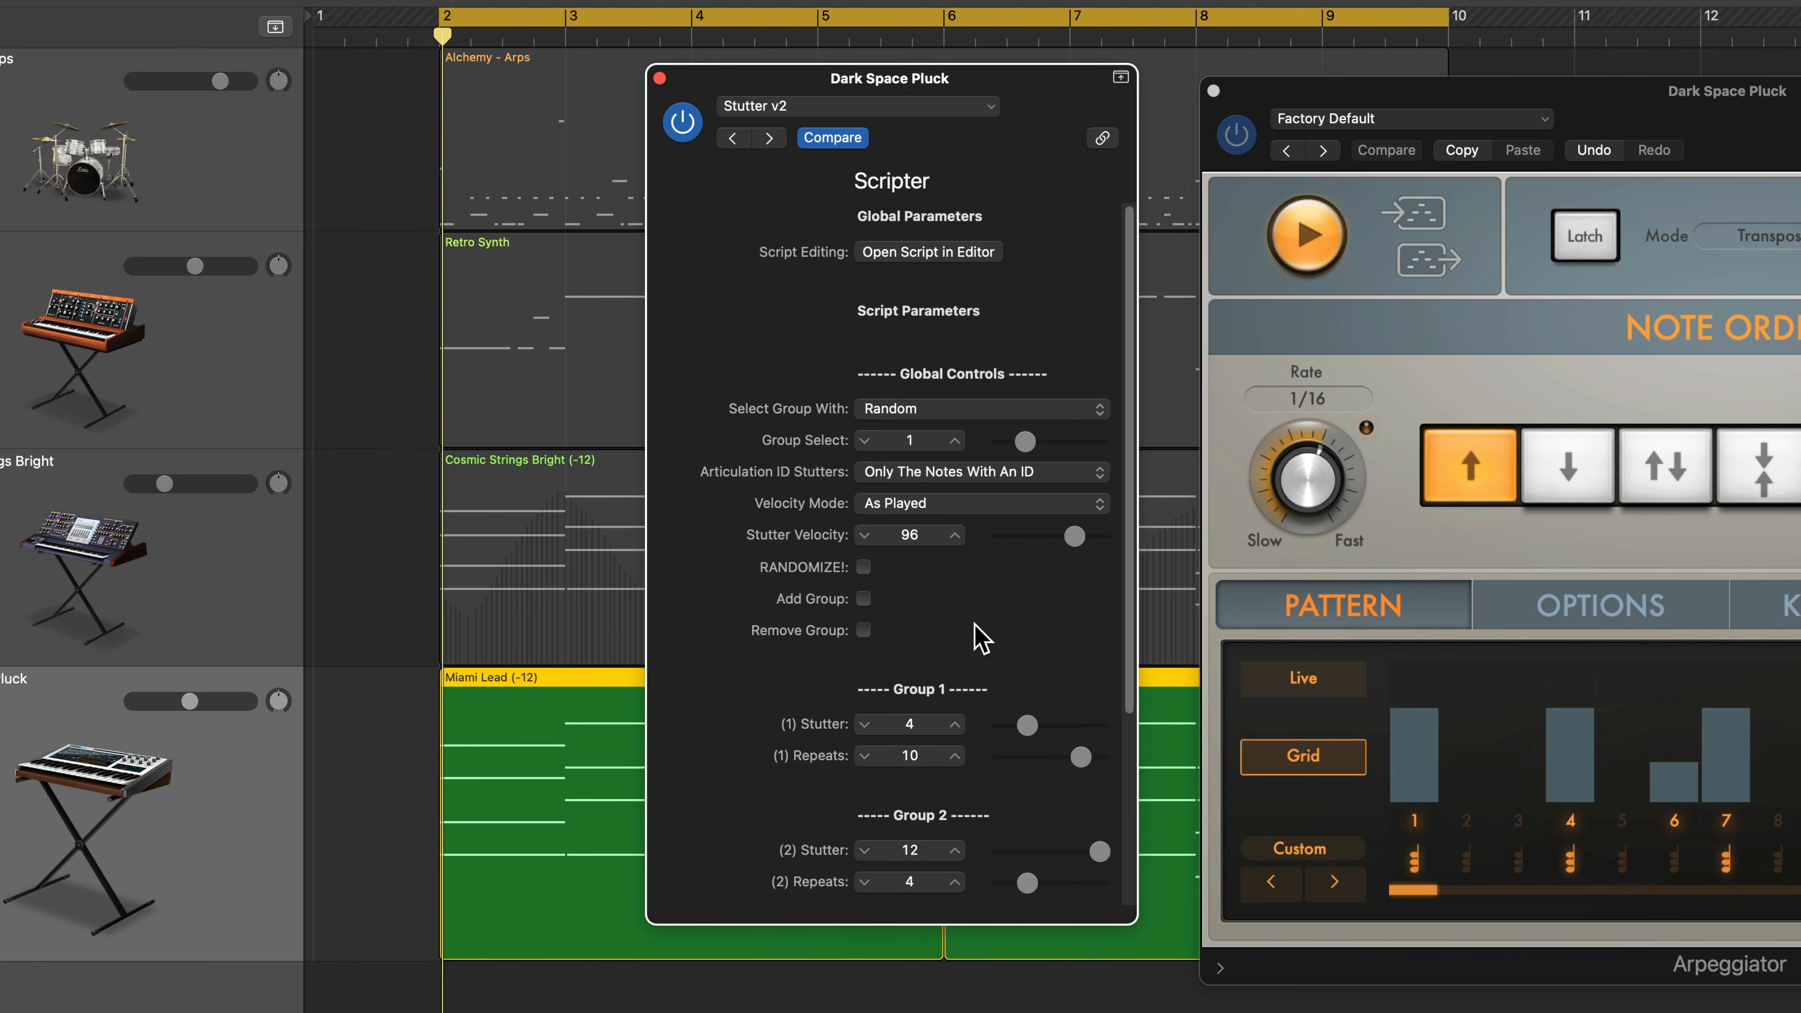
pyautogui.click(1224, 145)
pyautogui.click(1006, 588)
pyautogui.press('space')
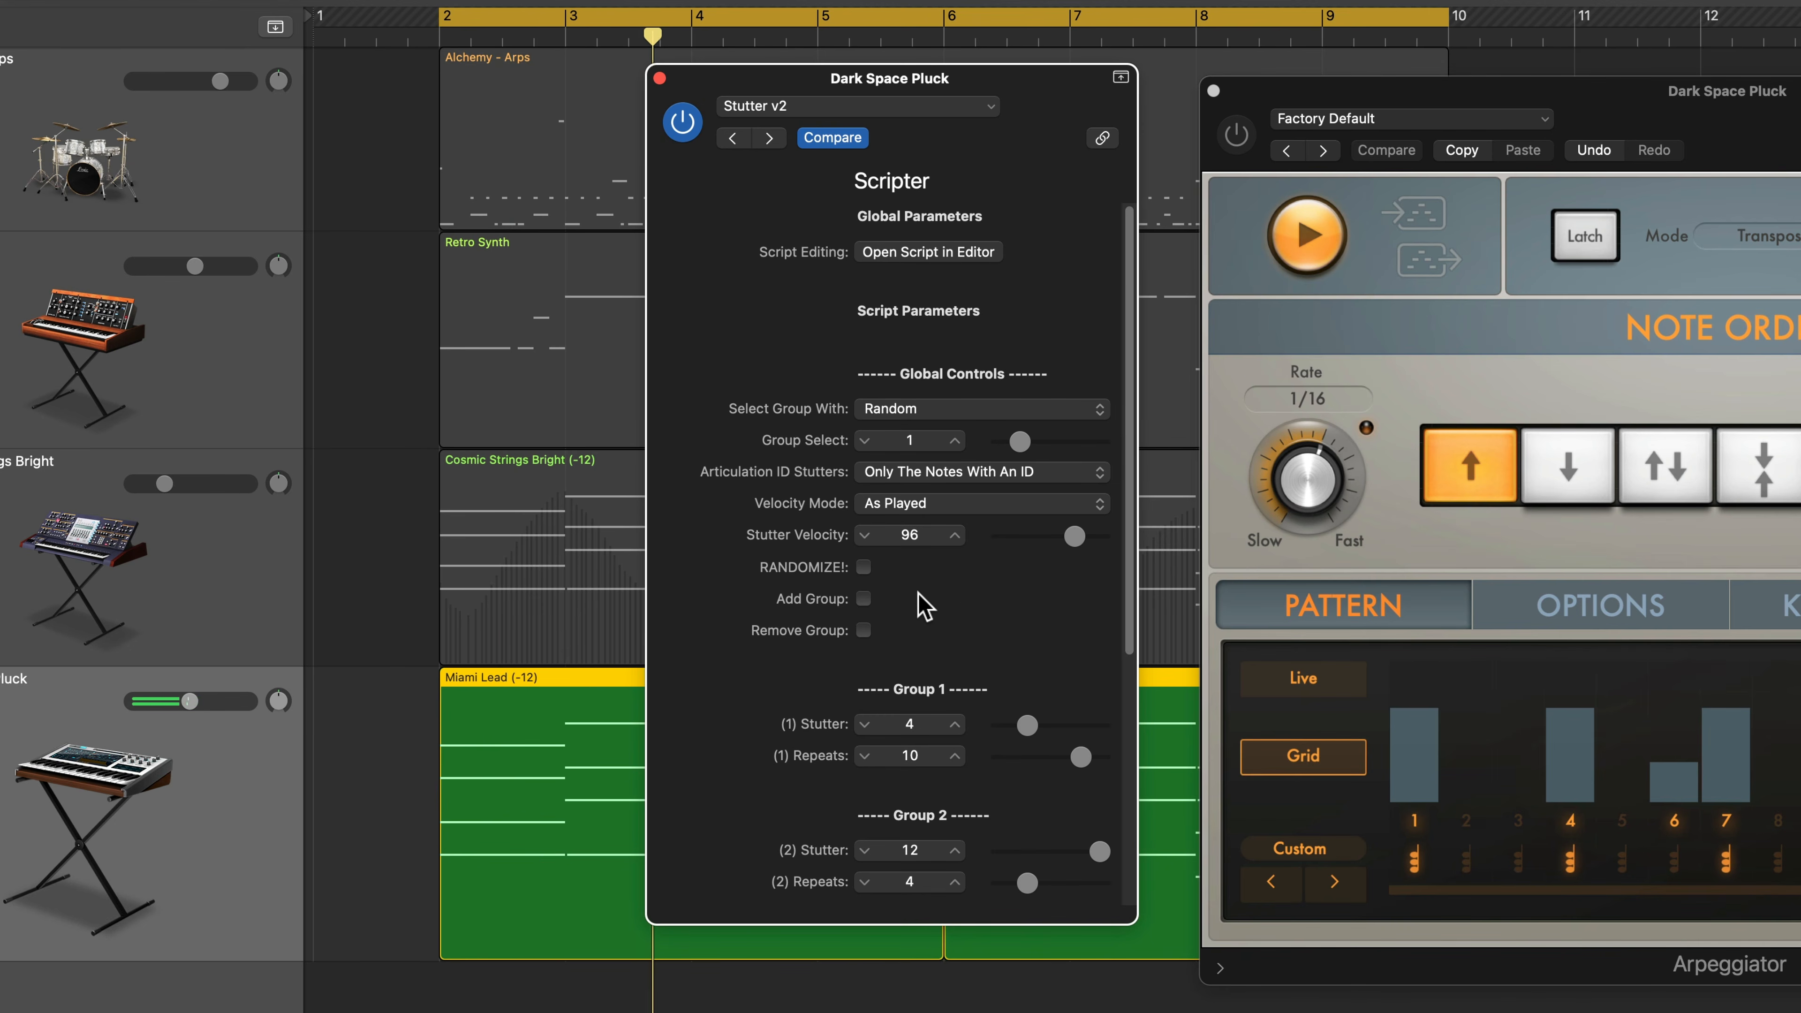
# Step: Randomize the Stutter v2 groups twice while listening to playback, and set the Stutter Velocity to 56
pyautogui.click(864, 567)
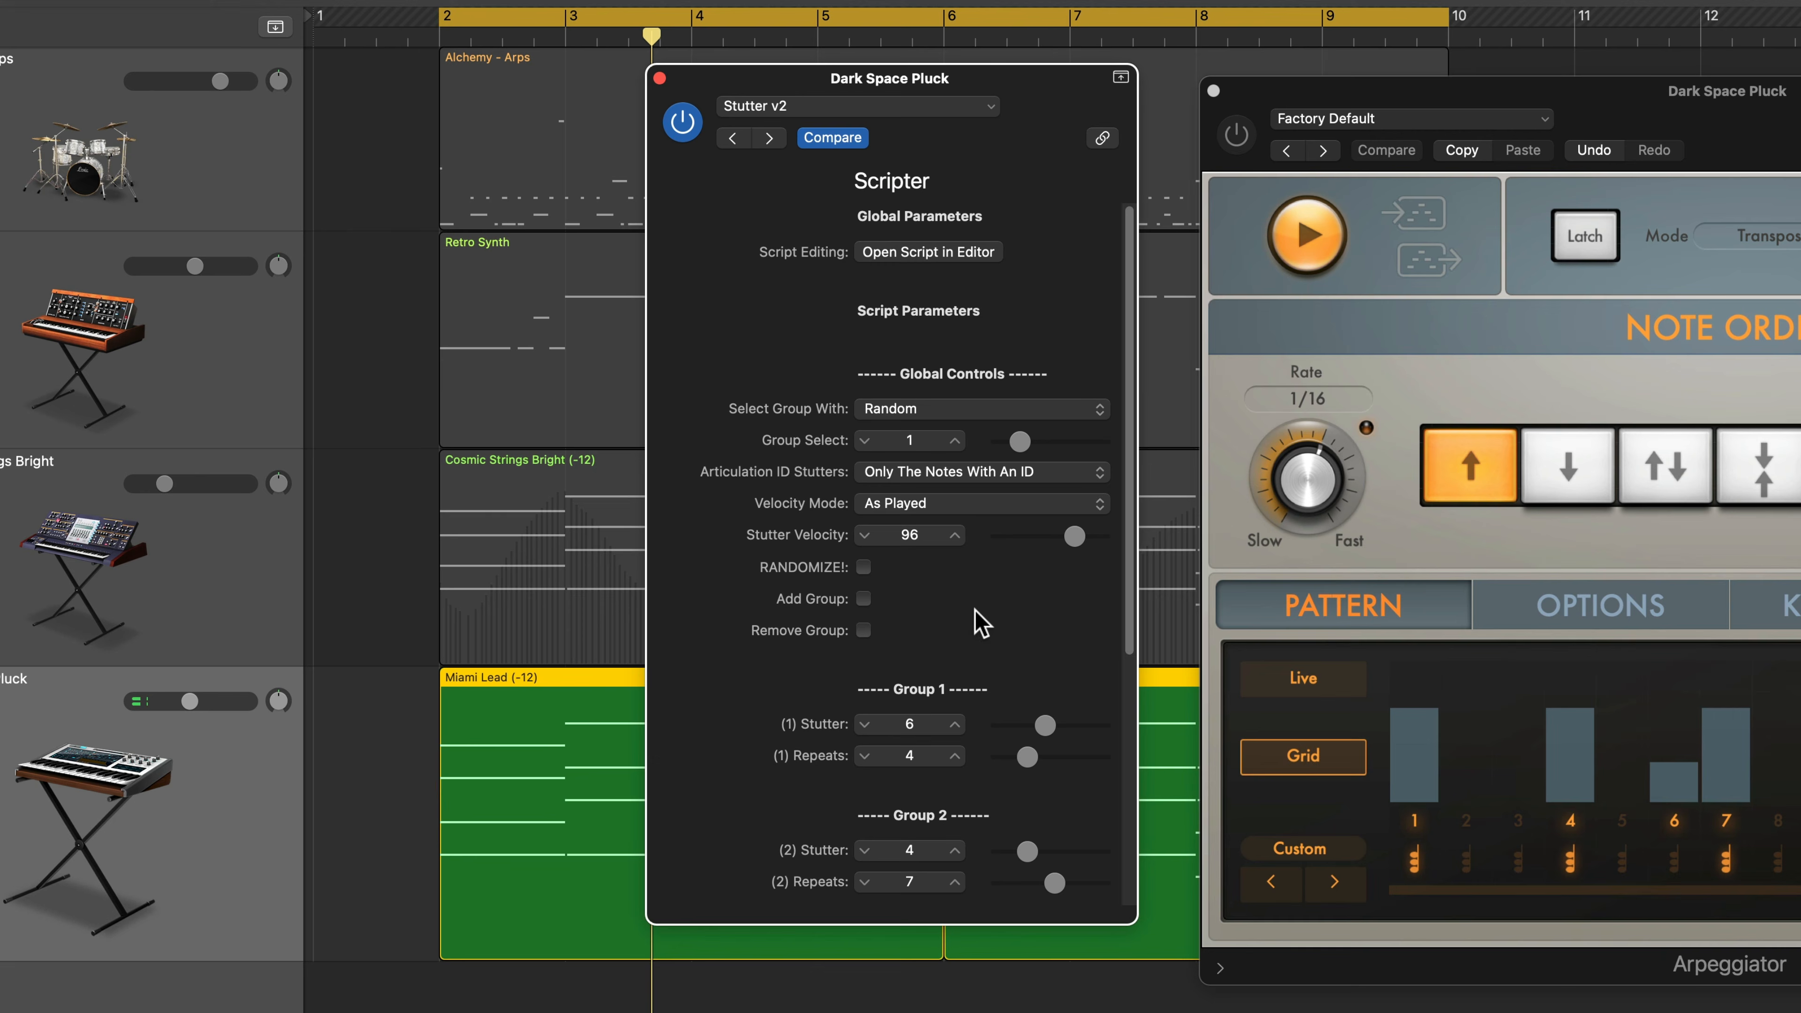
pyautogui.press('space')
pyautogui.moveTo(1137, 923); pyautogui.dragTo(1175, 923)
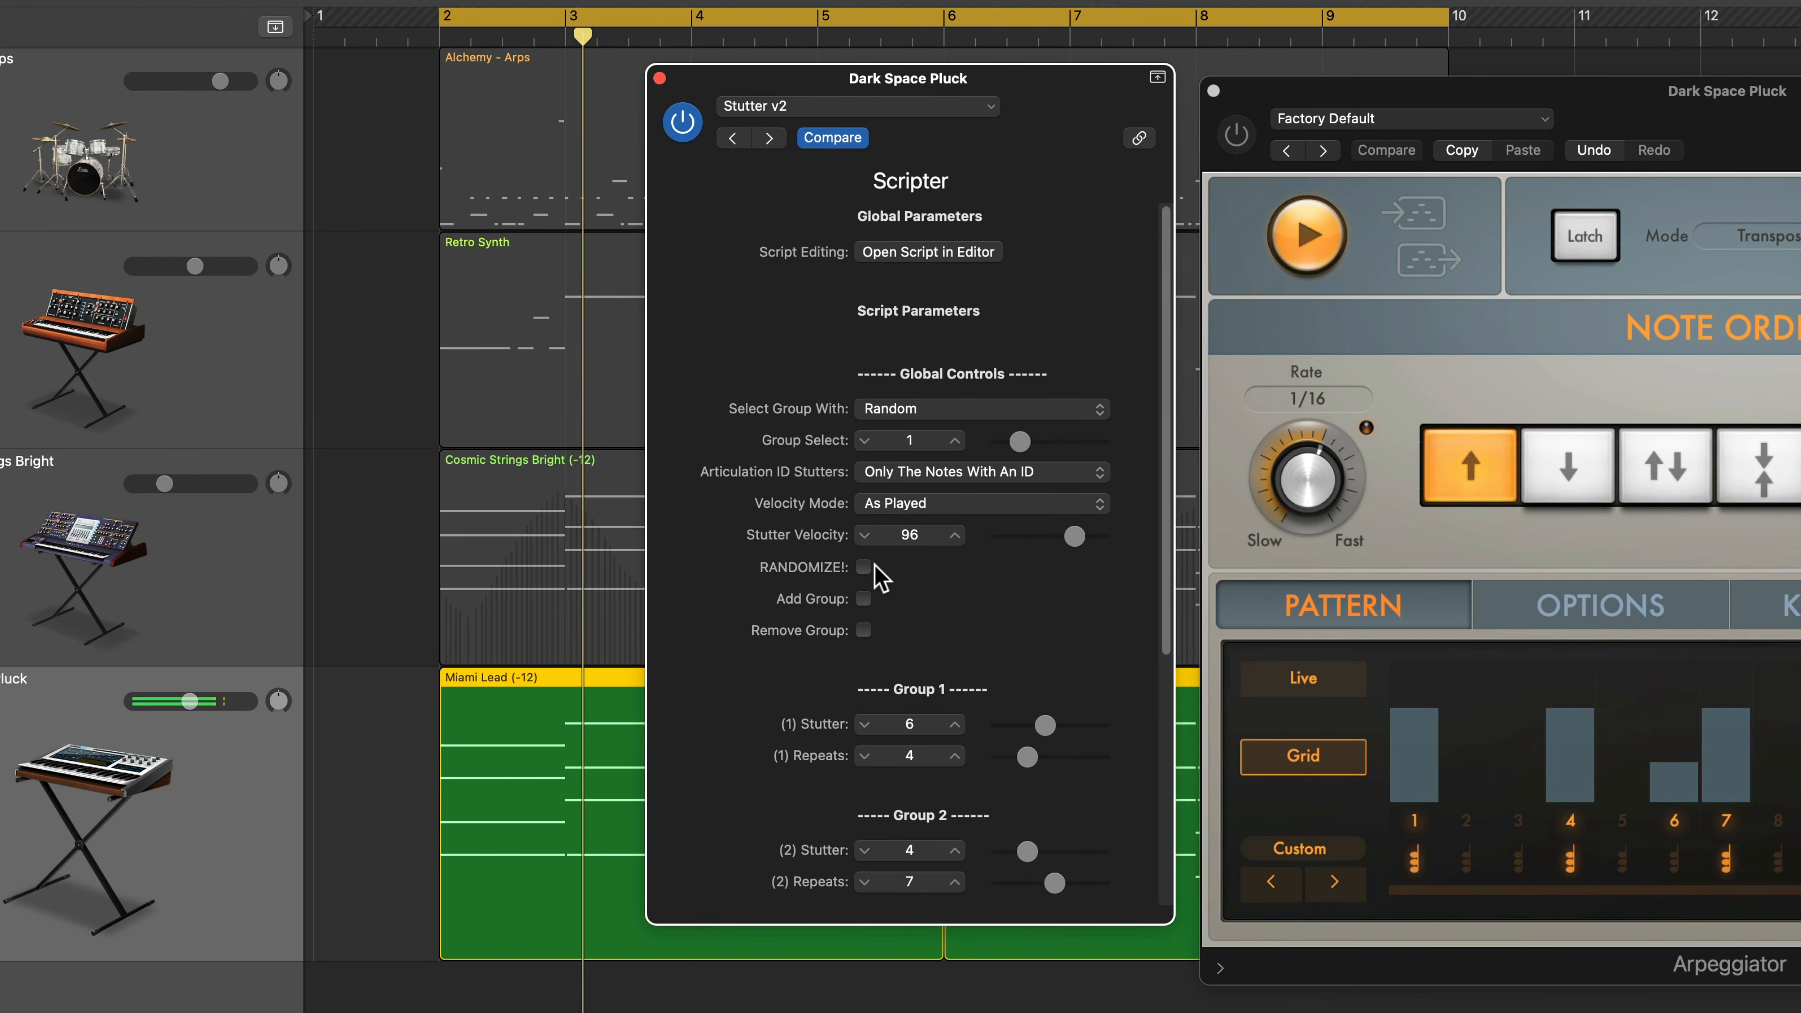
pyautogui.click(864, 567)
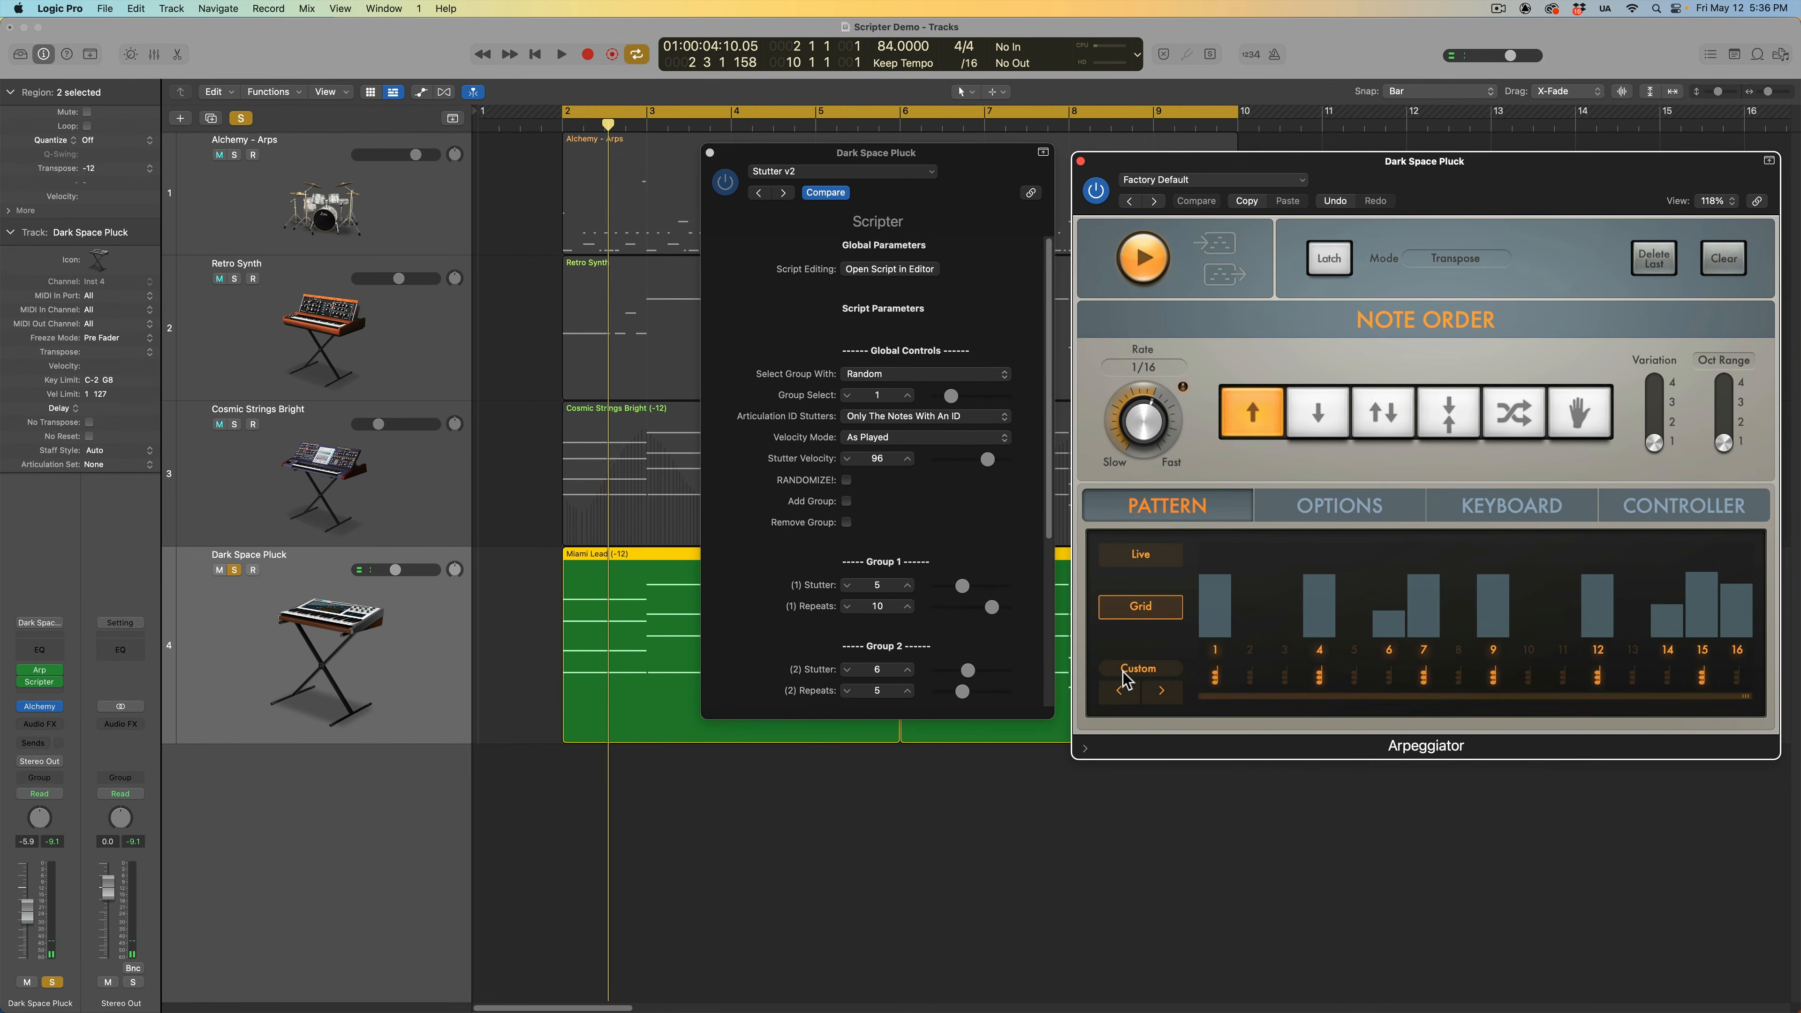
pyautogui.moveTo(979, 159); pyautogui.dragTo(977, 174)
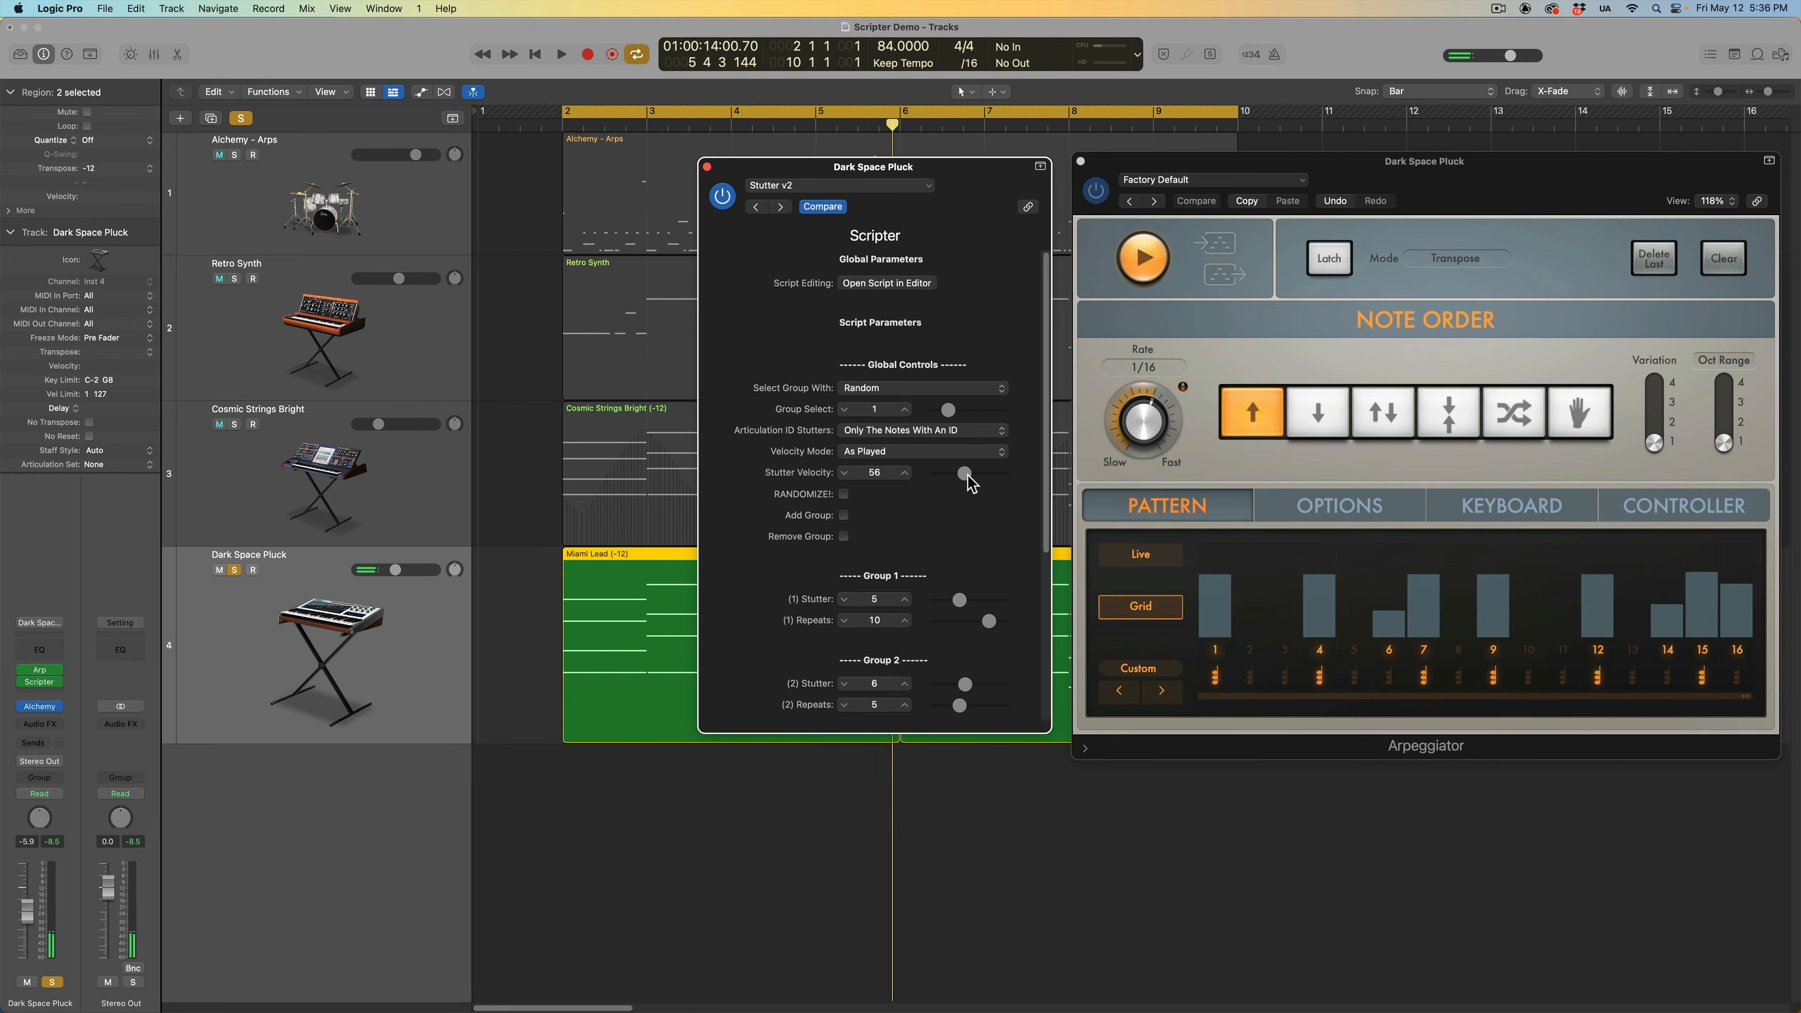
# Step: Load the Stutter preset in Scripter on Dark Space Pluck and move its window towards the middle of the arrangement
pyautogui.click(843, 190)
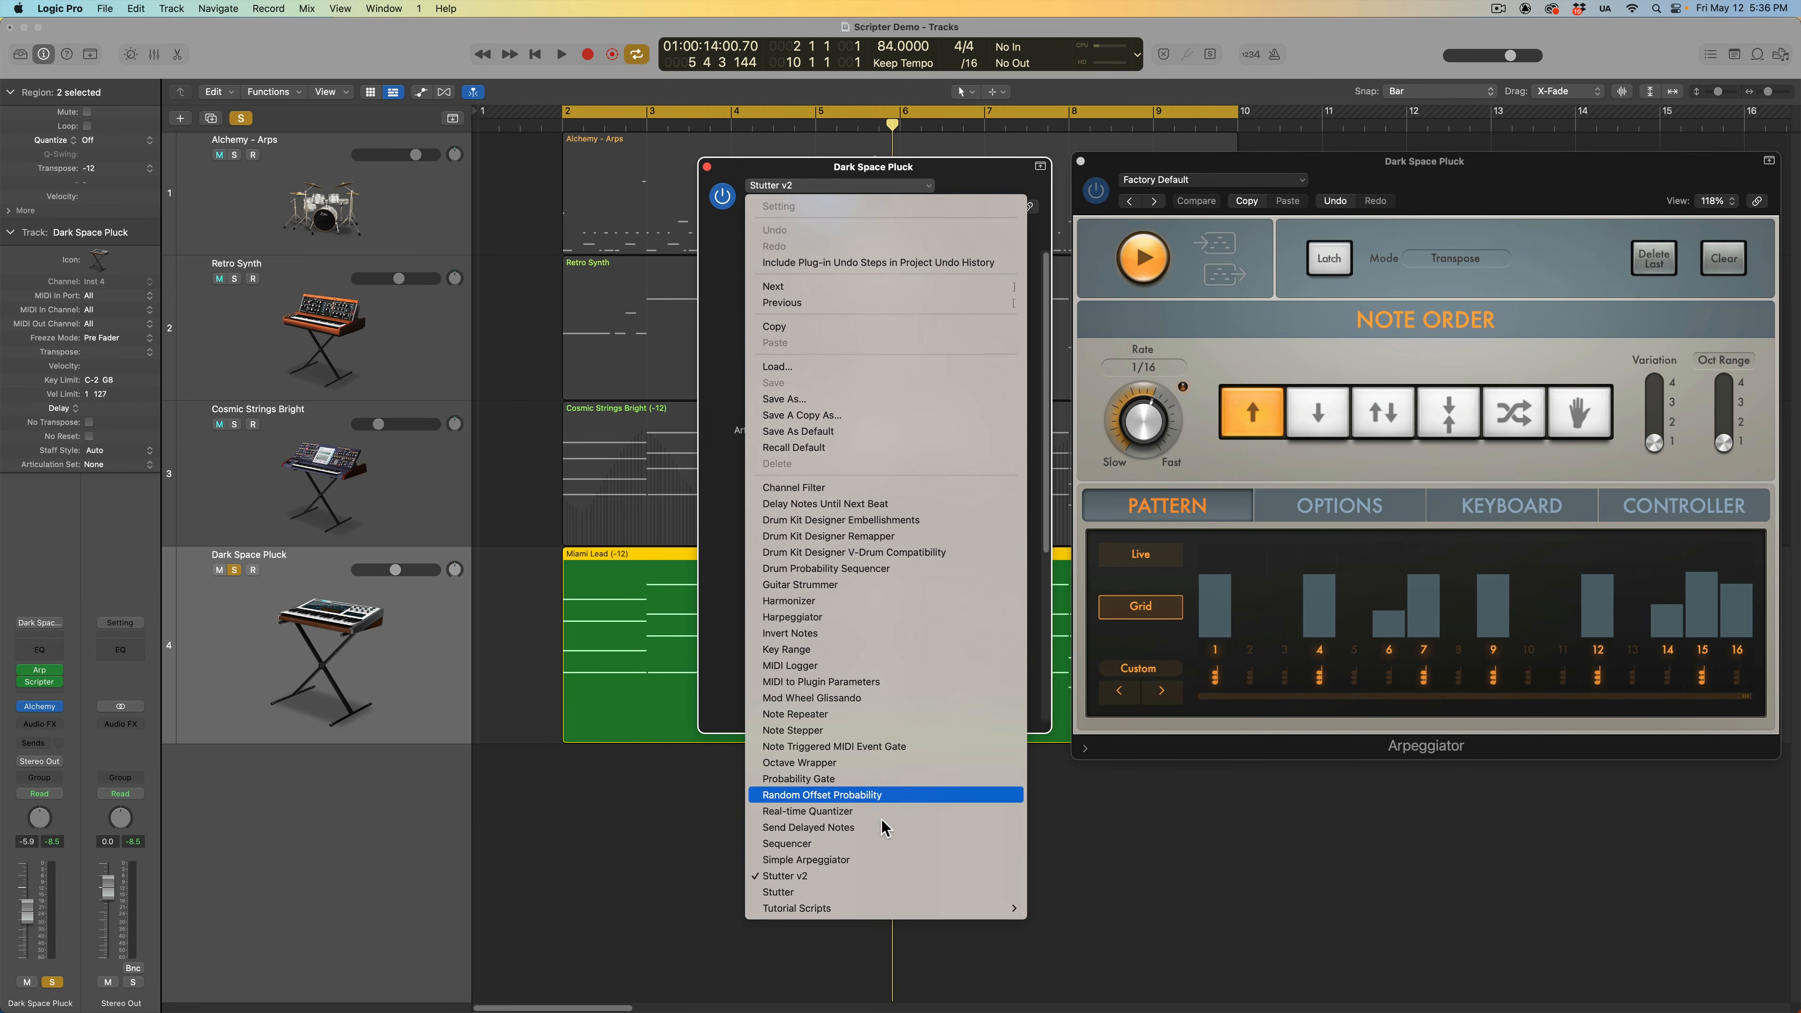
pyautogui.click(871, 894)
pyautogui.moveTo(961, 186); pyautogui.dragTo(913, 344)
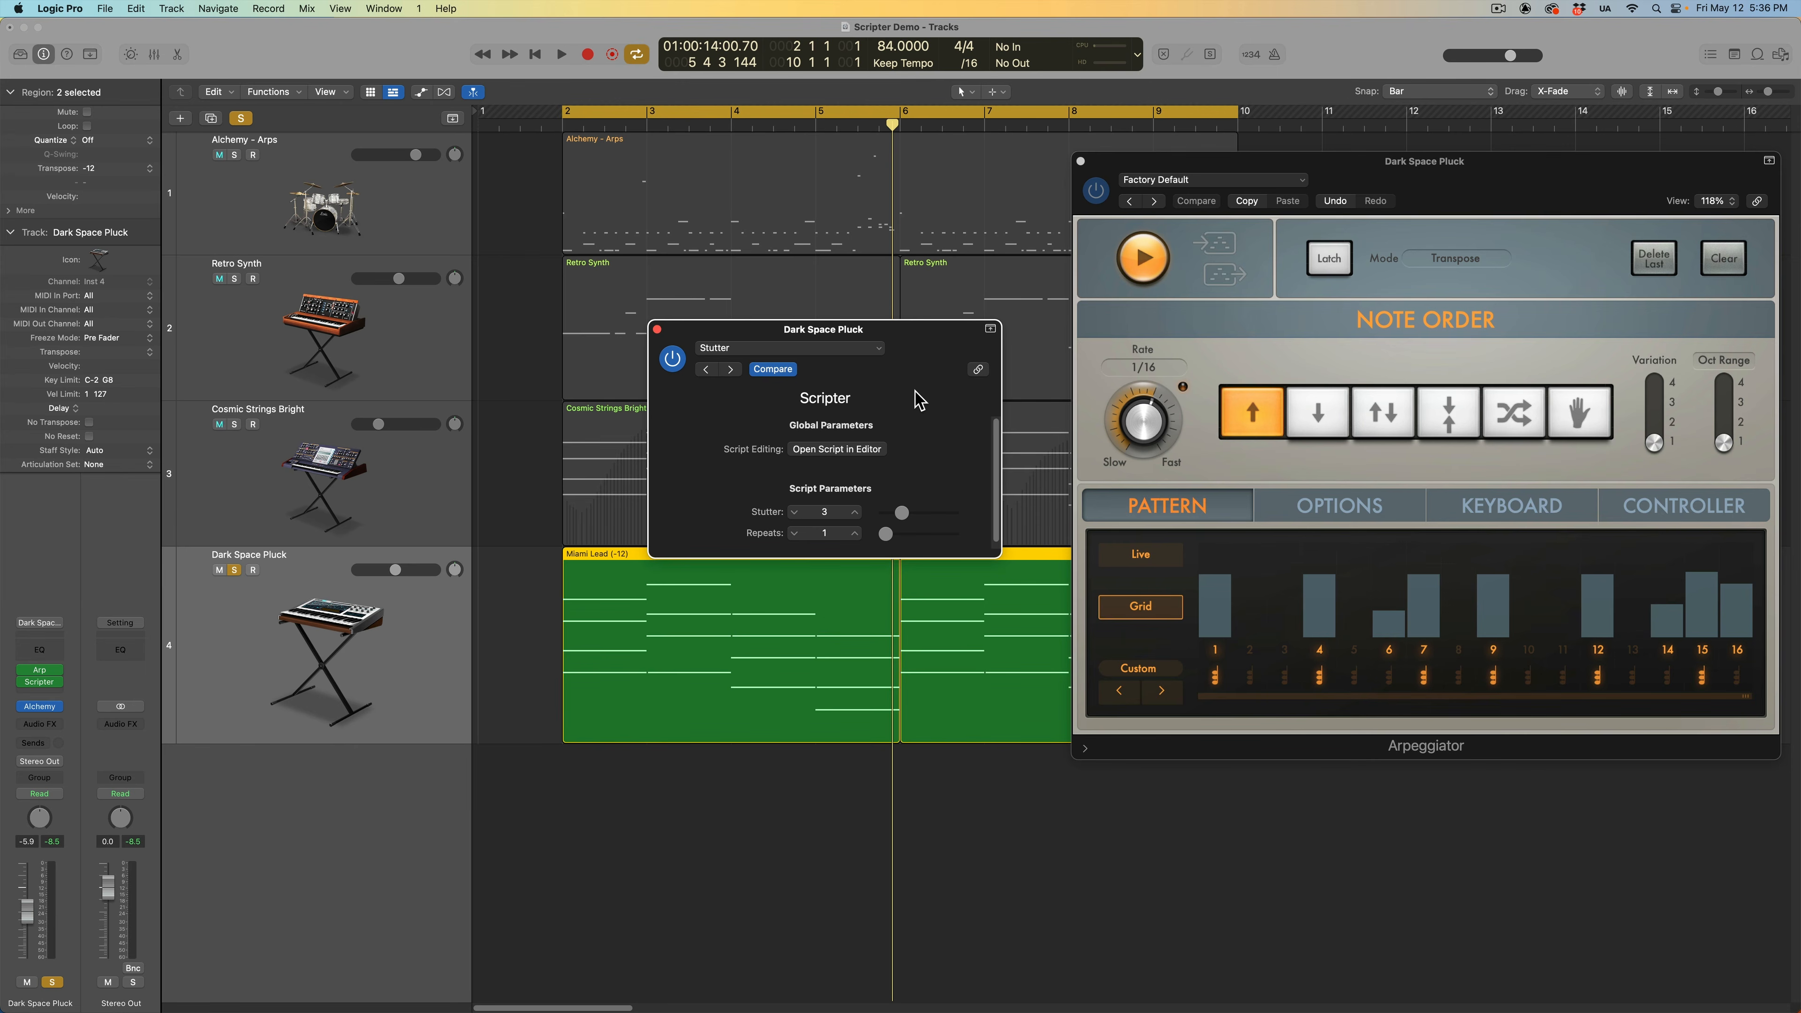
# Step: Play the arrangement with Dark Space Pluck unsoloed, and look through the Scripter preset list without changing the preset
pyautogui.press('space')
pyautogui.press('s')
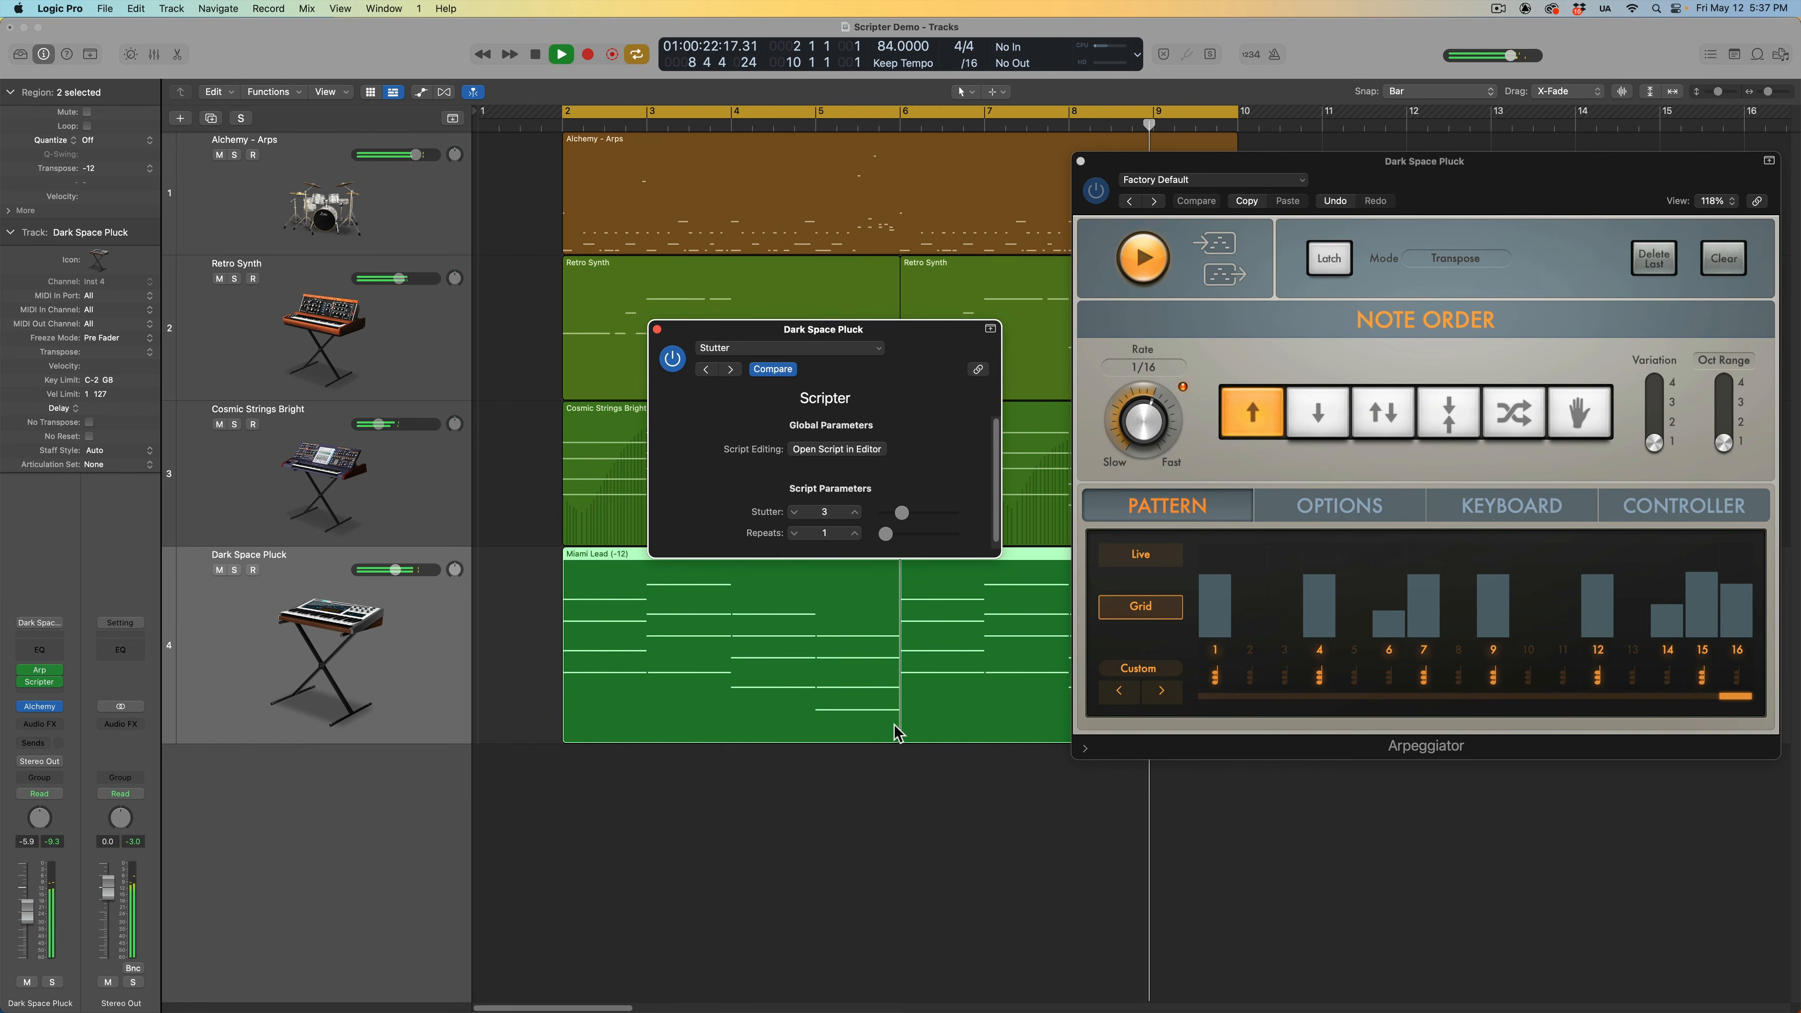
pyautogui.click(858, 353)
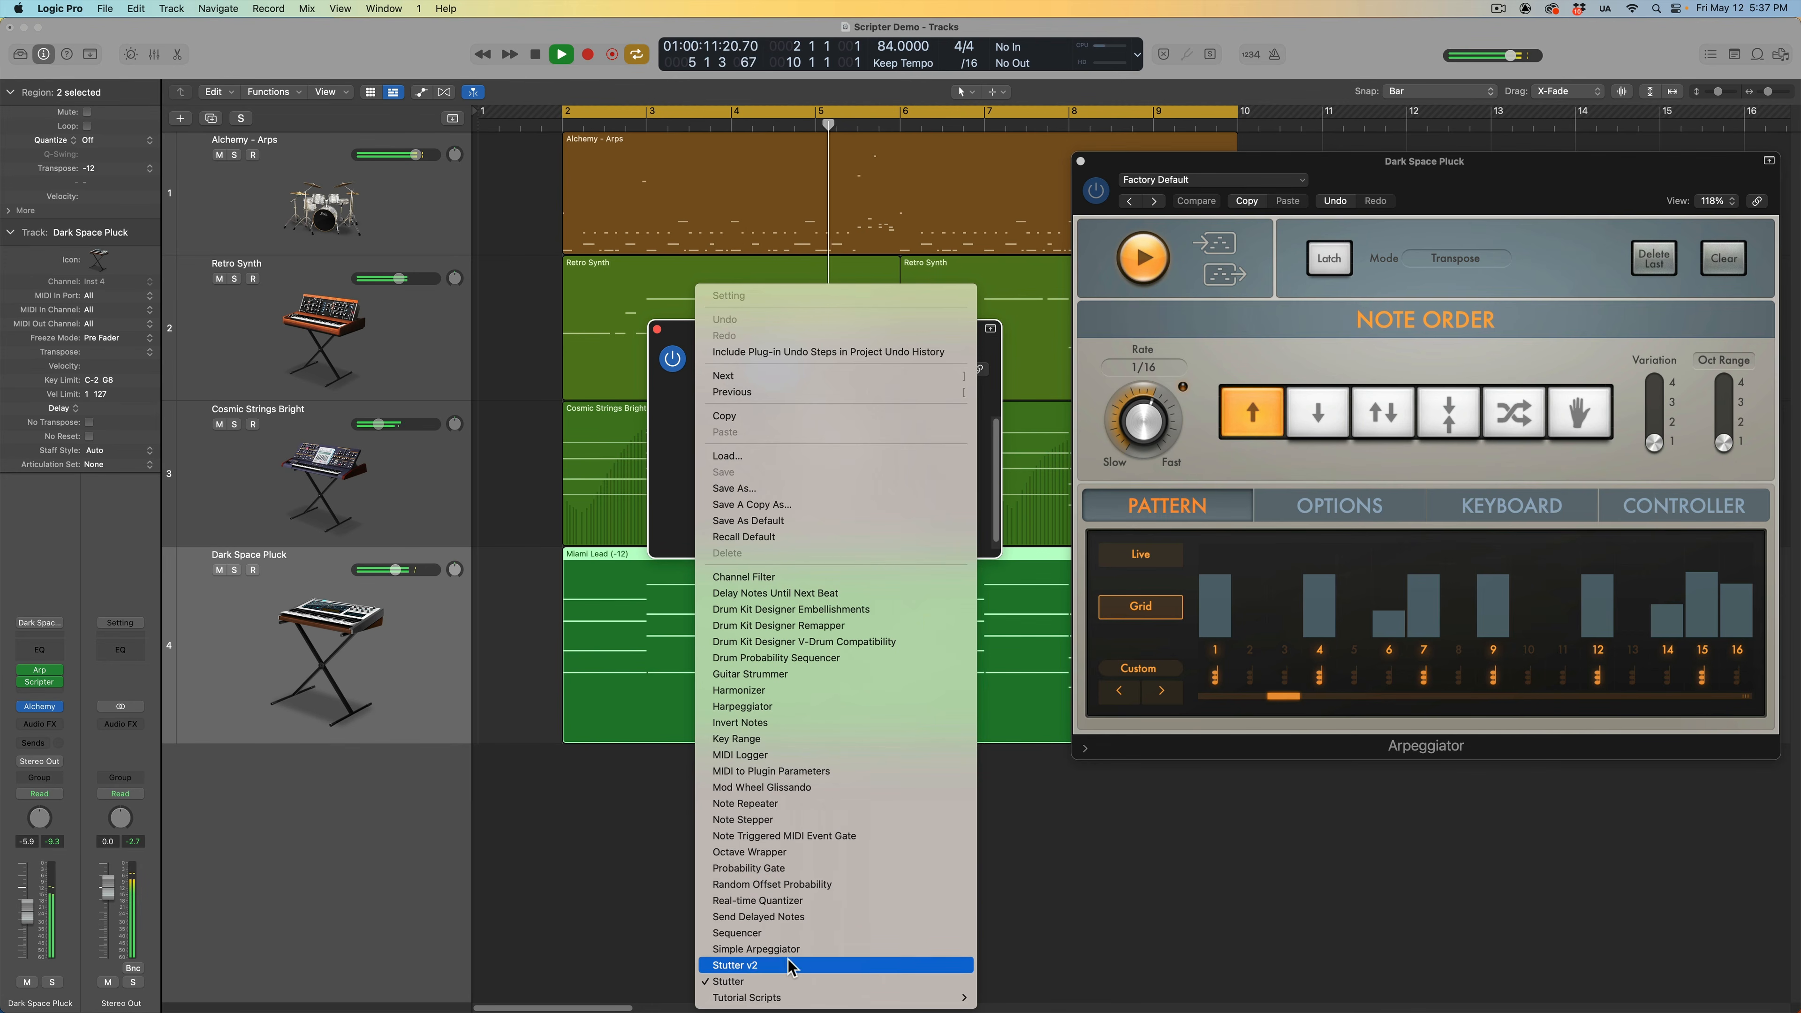
pyautogui.click(659, 507)
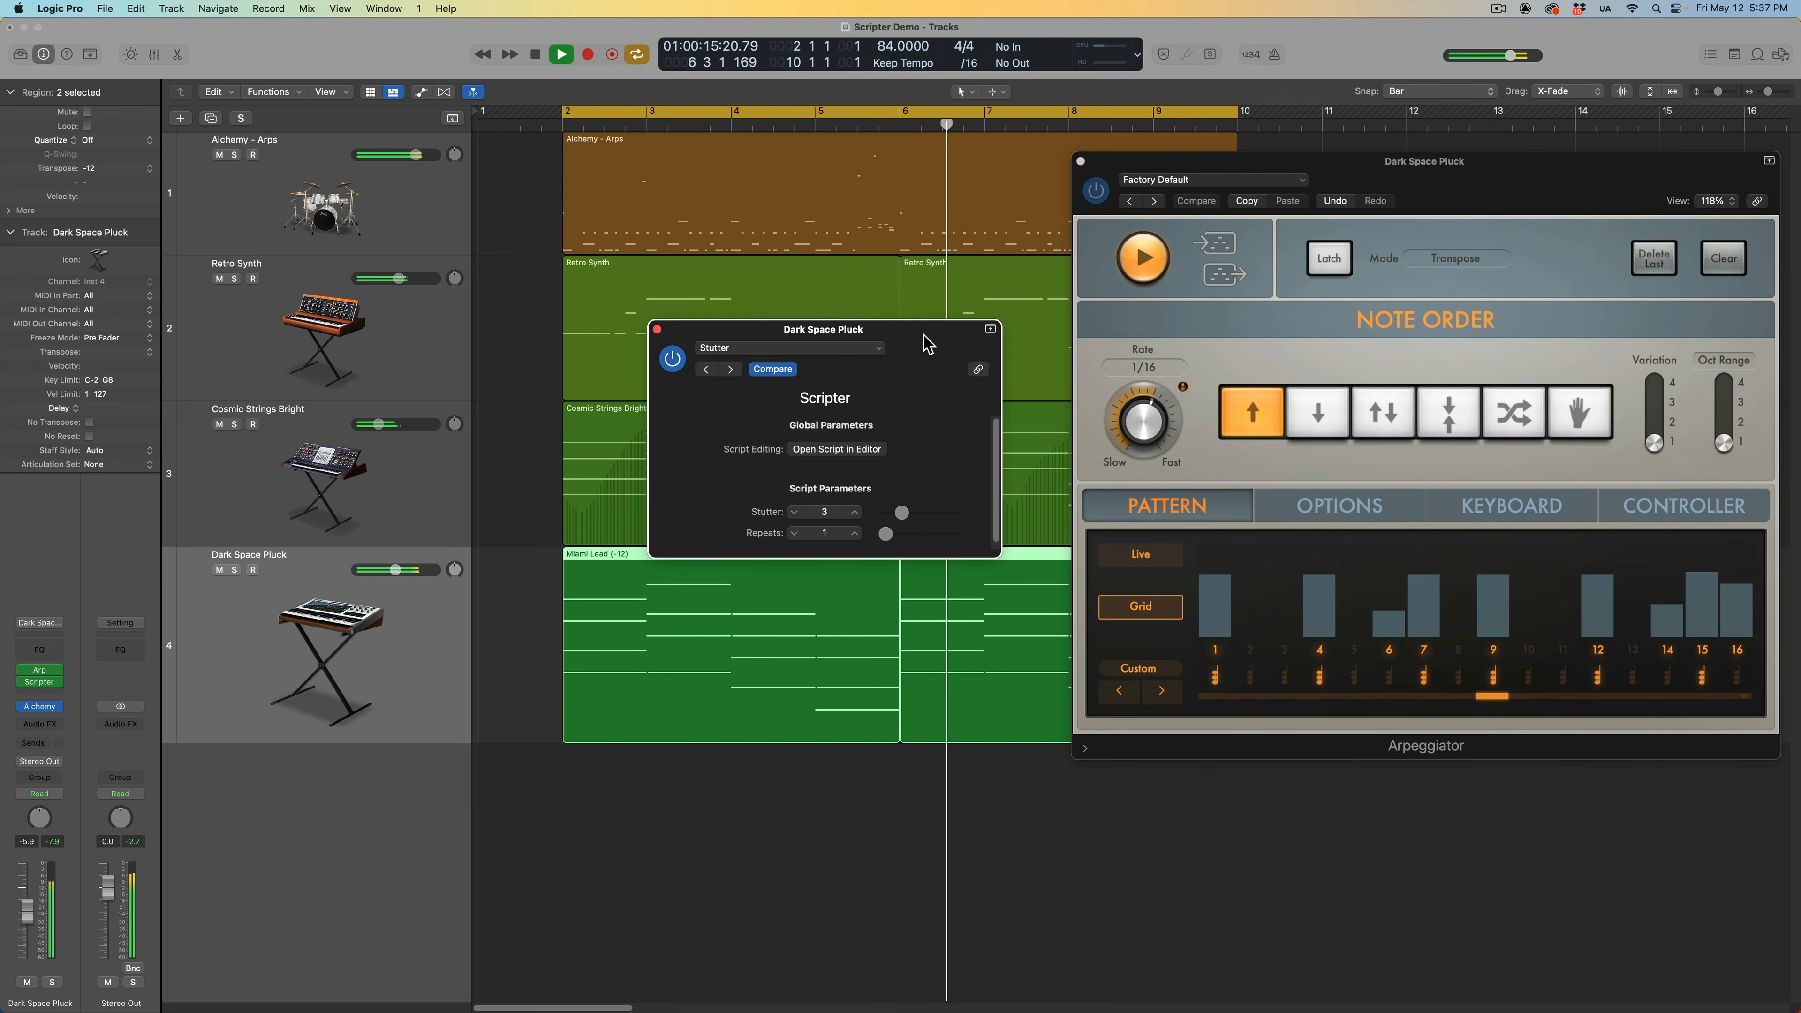